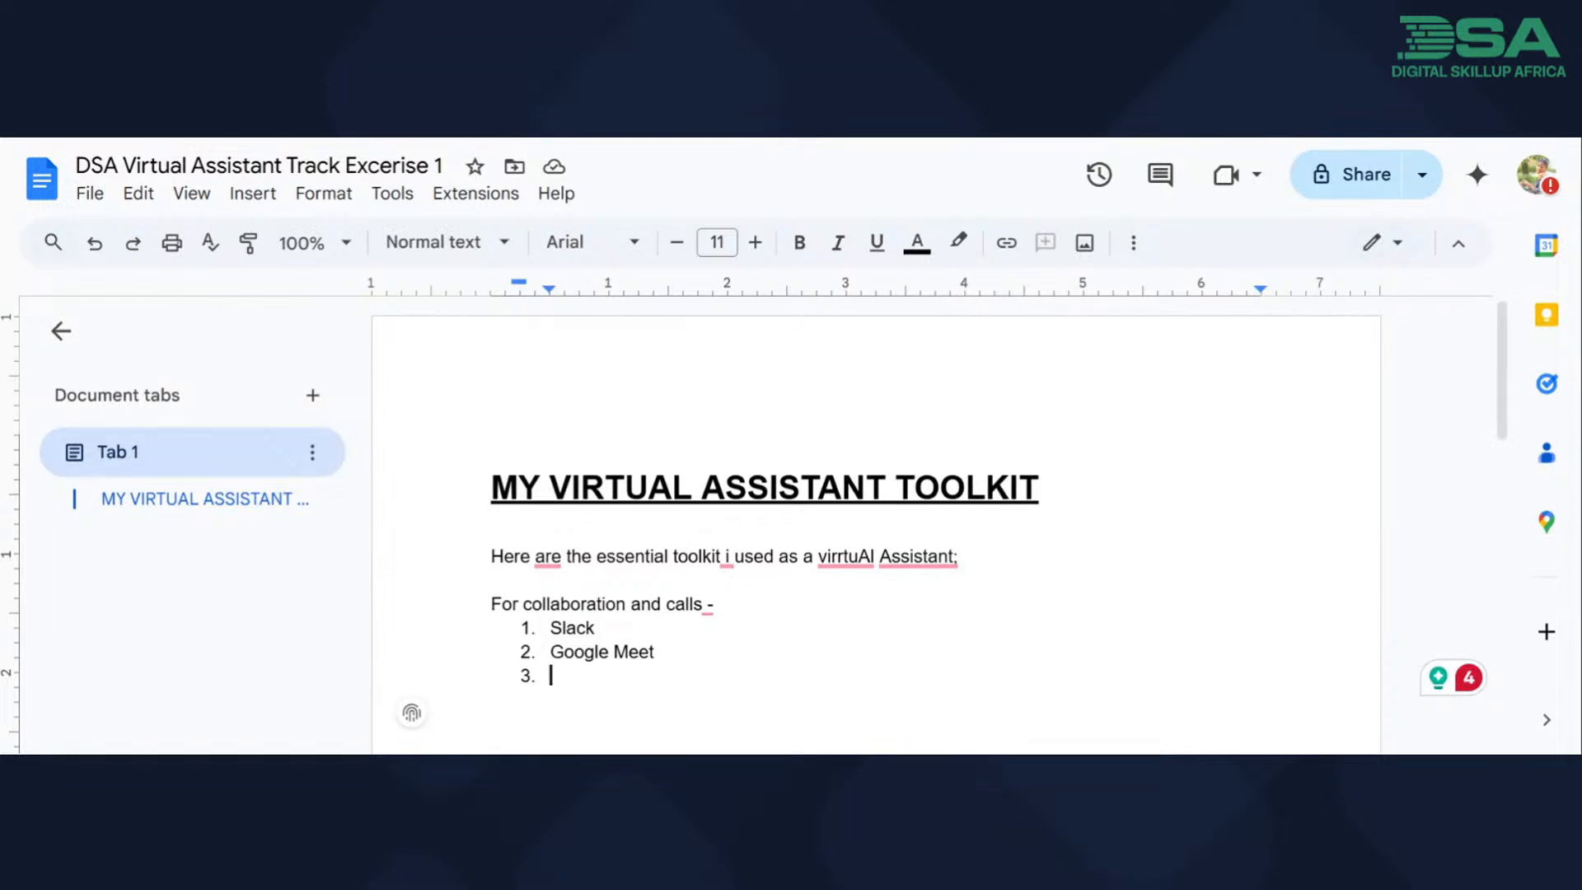
Try to create a new blank document from the current one.
click(88, 193)
mouse_move(121, 242)
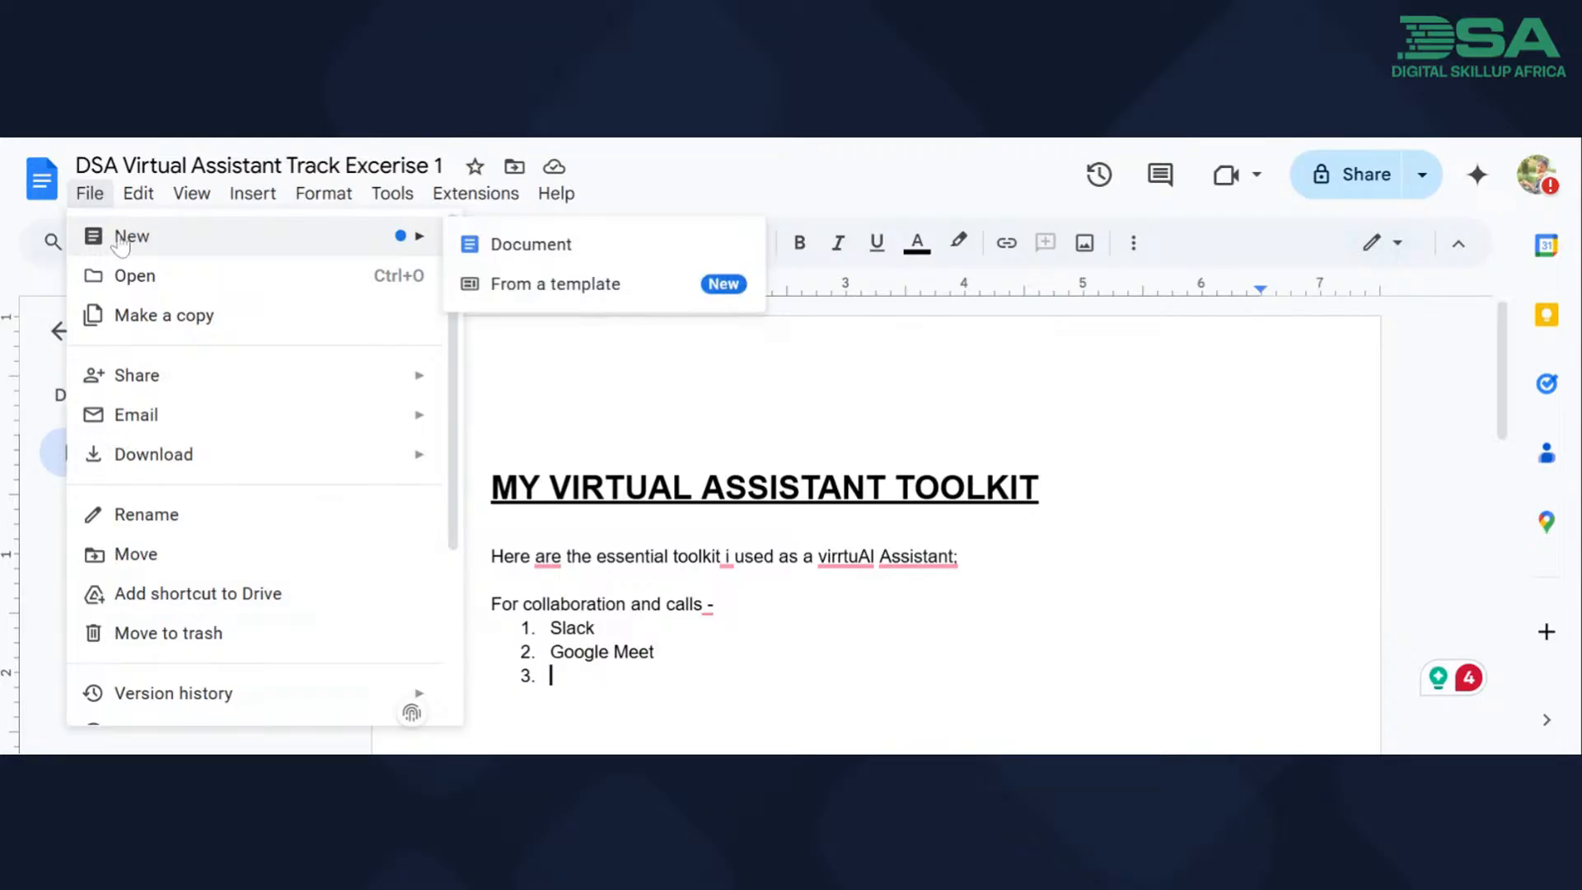
click(525, 244)
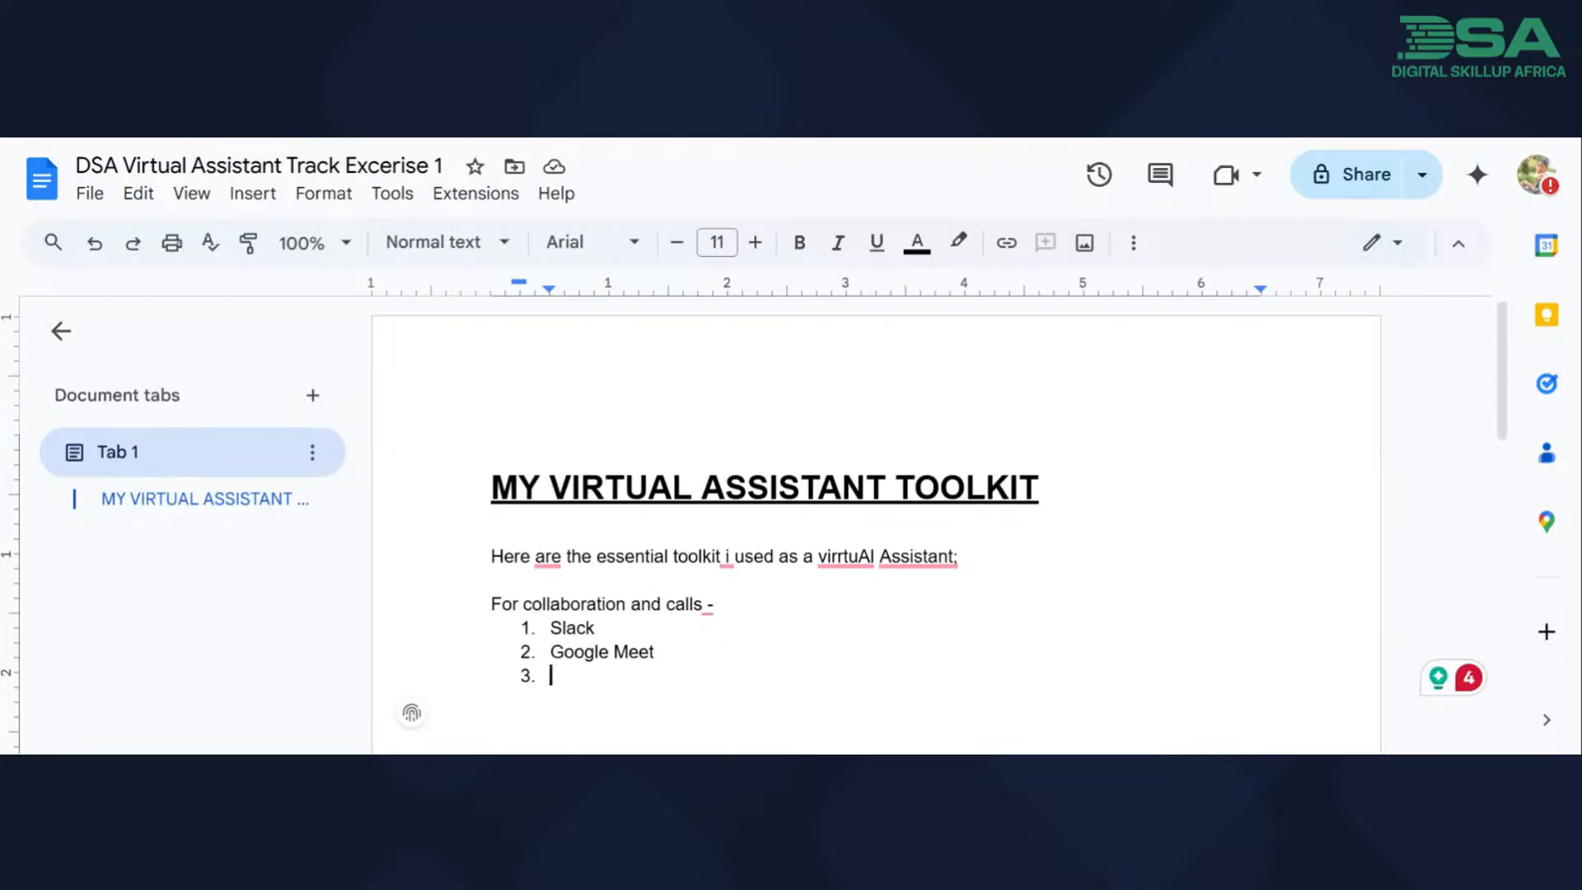
Clear the document's existing name and delete all of its content, including the leftover list numbering.
drag(445, 166, 72, 166)
key(BackSpace)
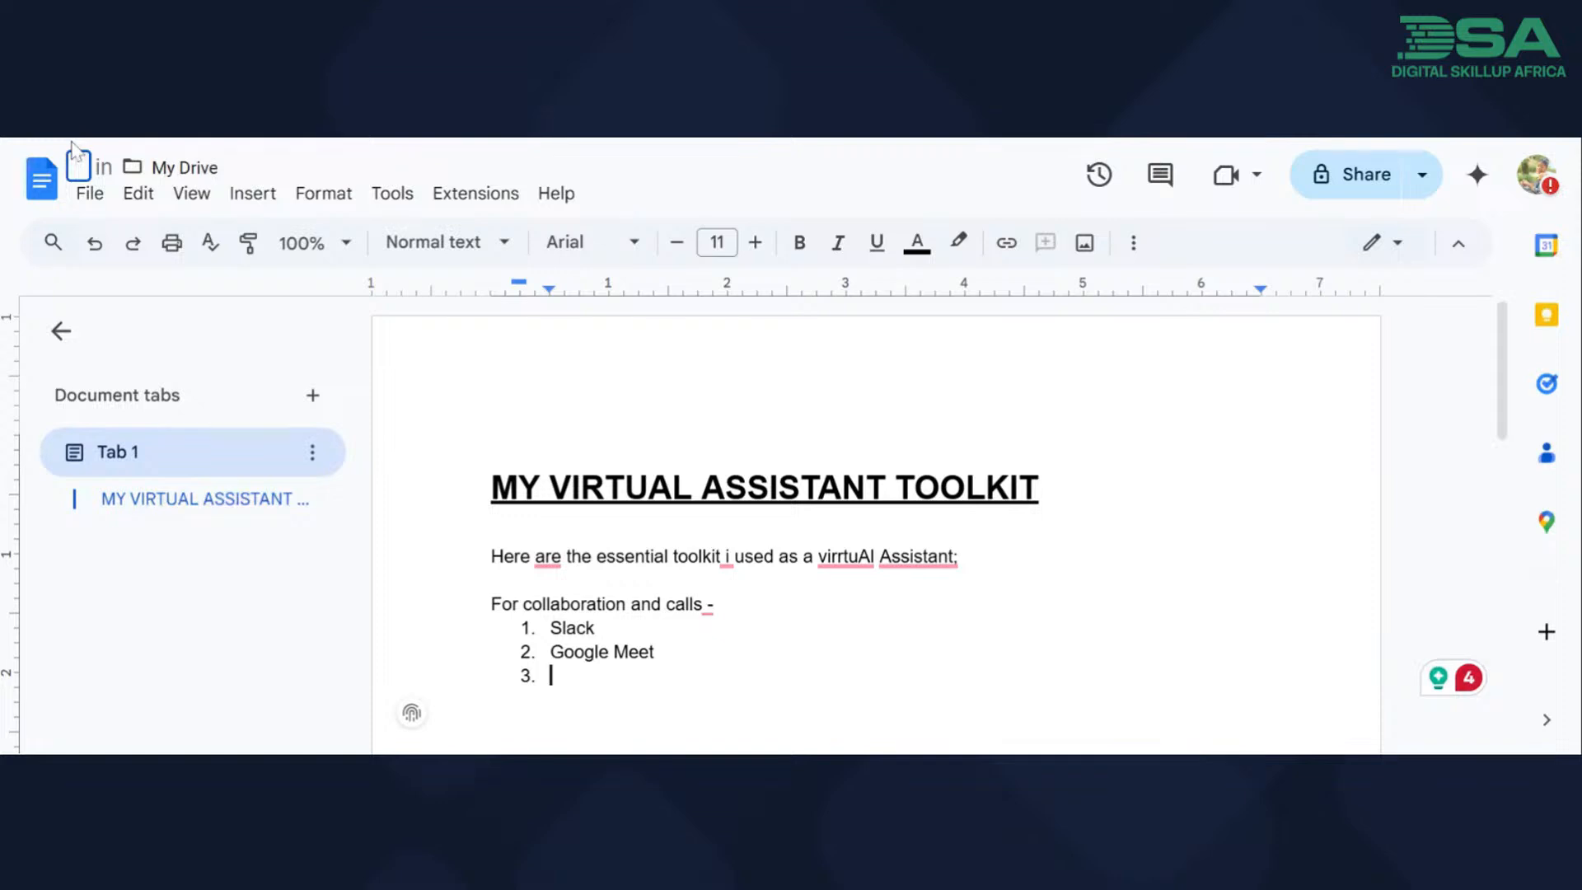
key(Return)
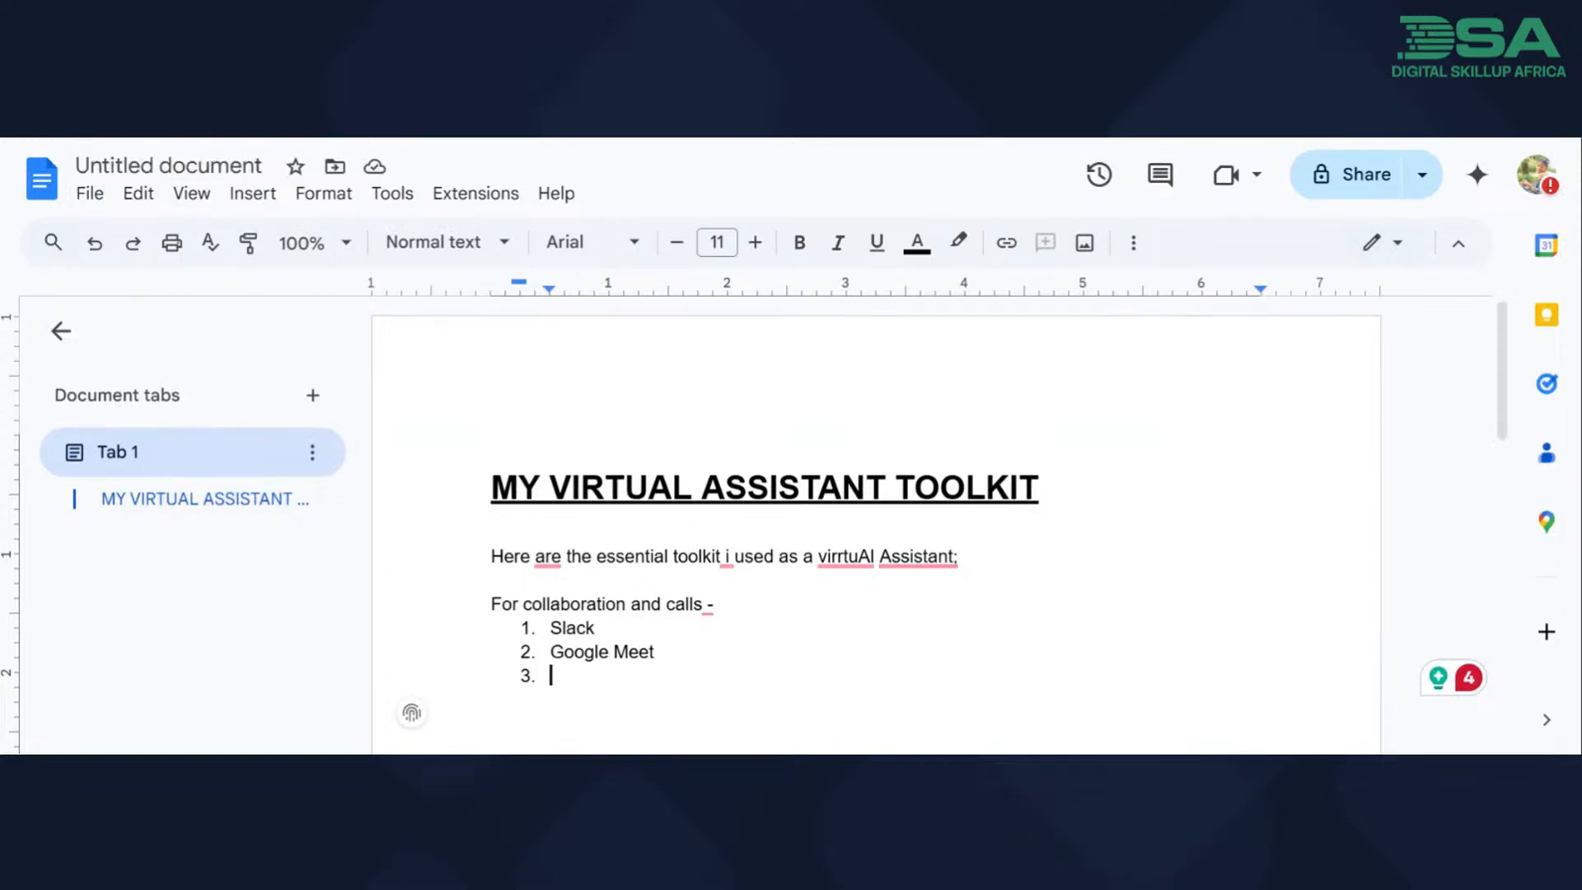
key(ctrl+a)
key(BackSpace)
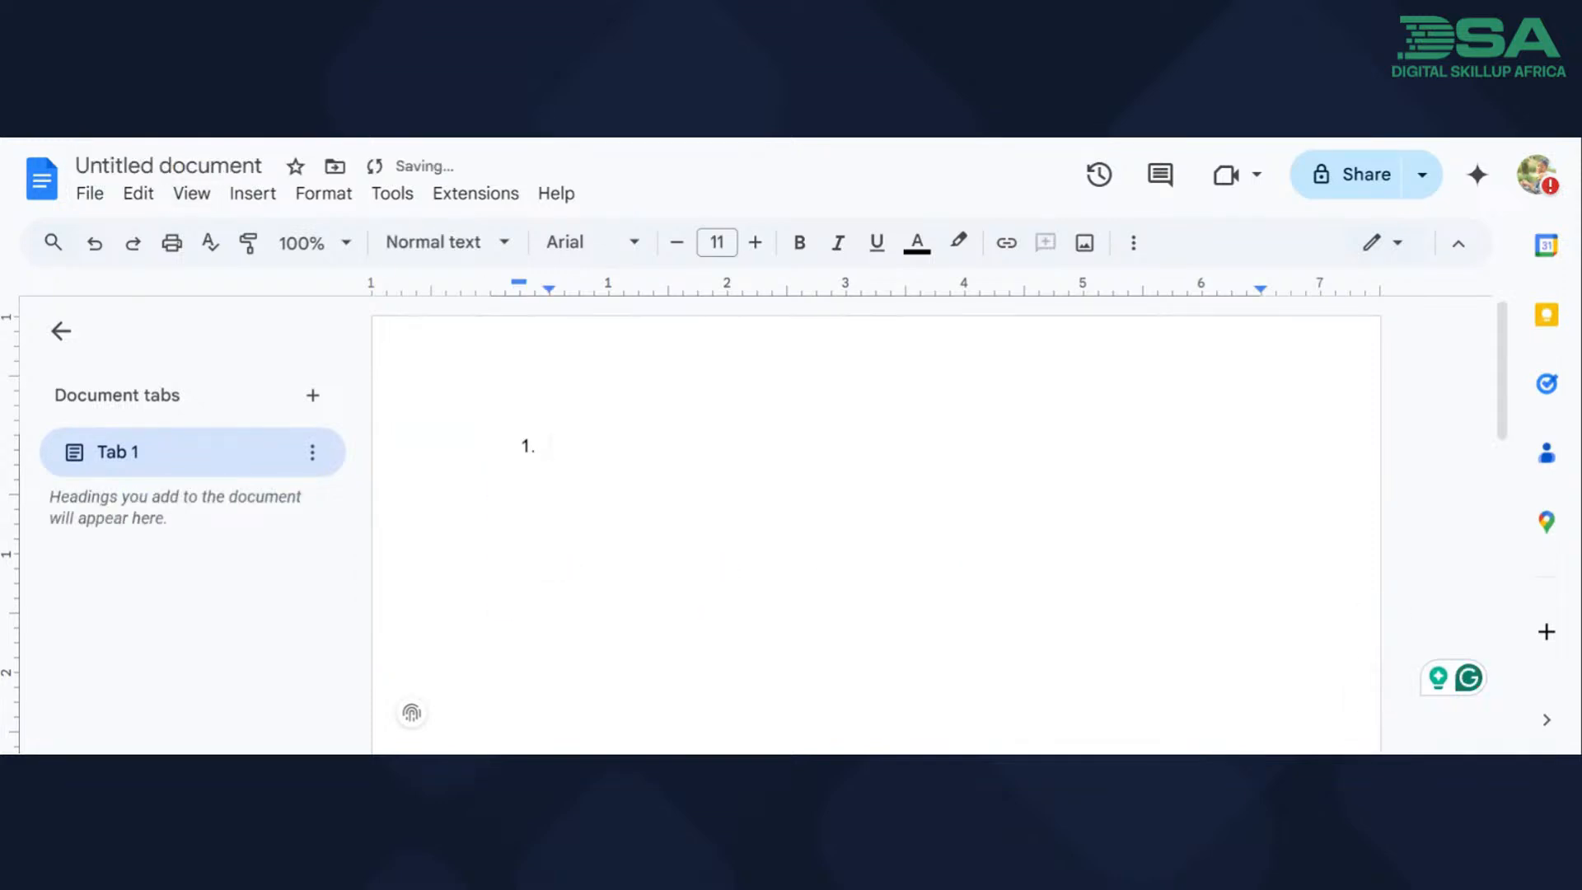
key(BackSpace)
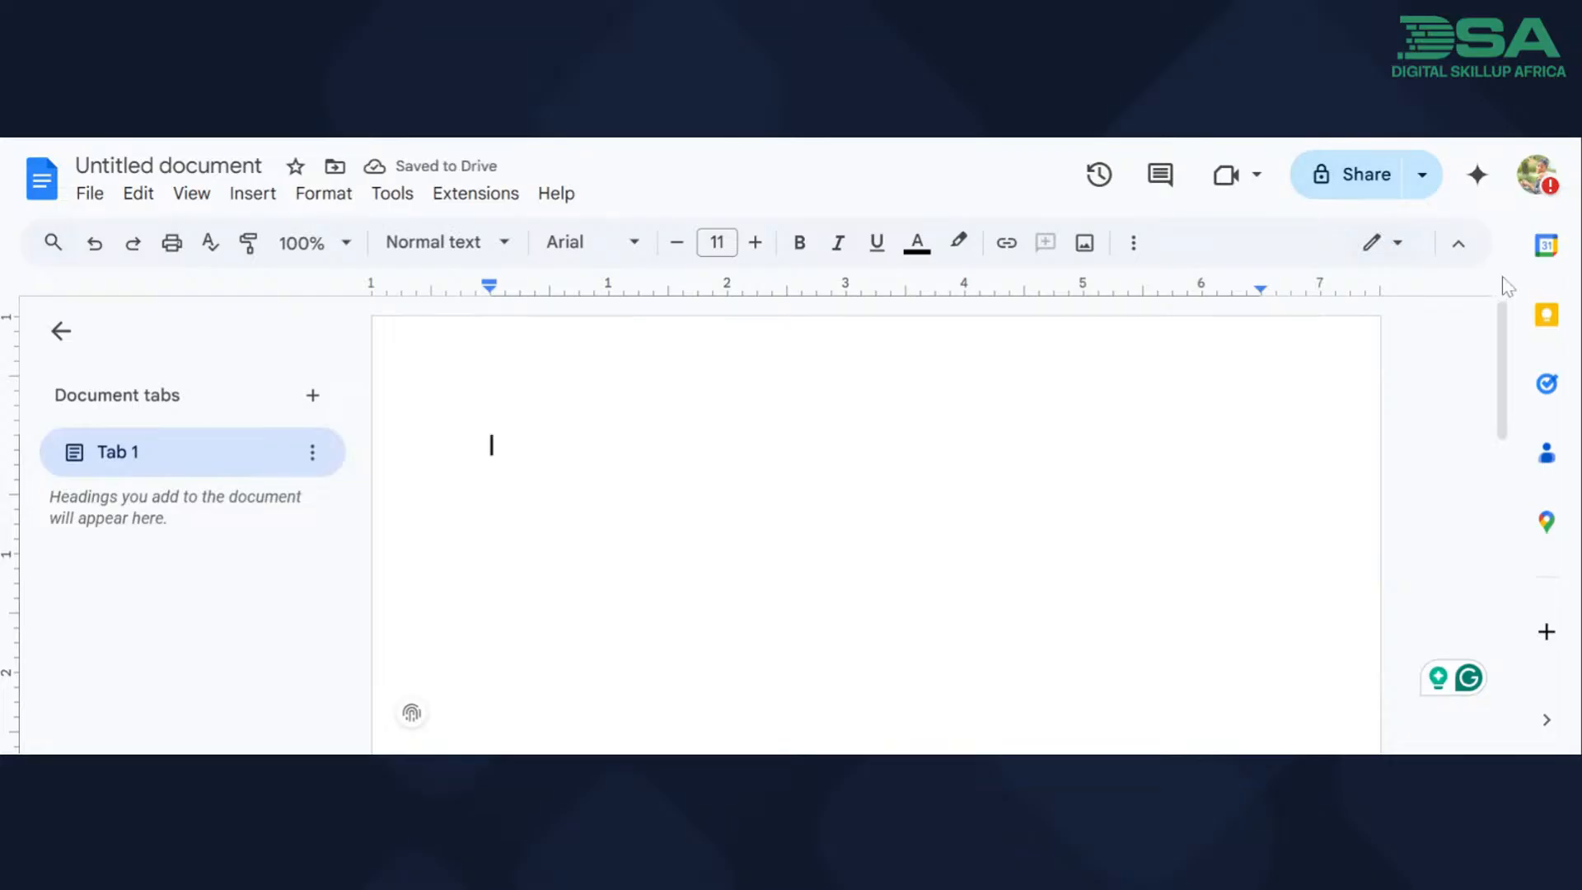
click(1538, 175)
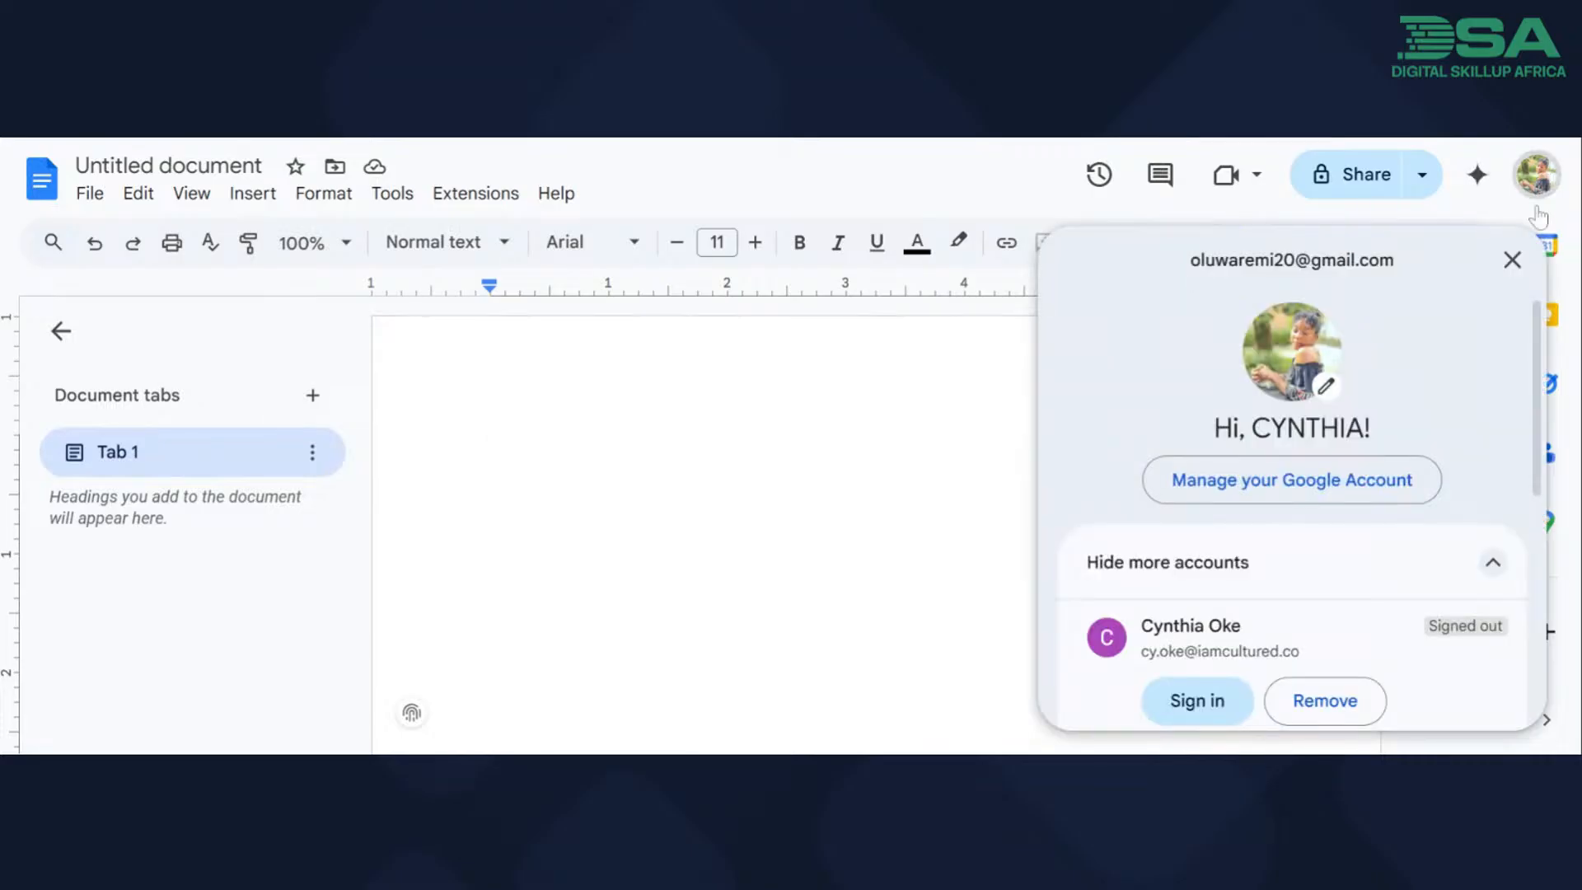
click(1512, 262)
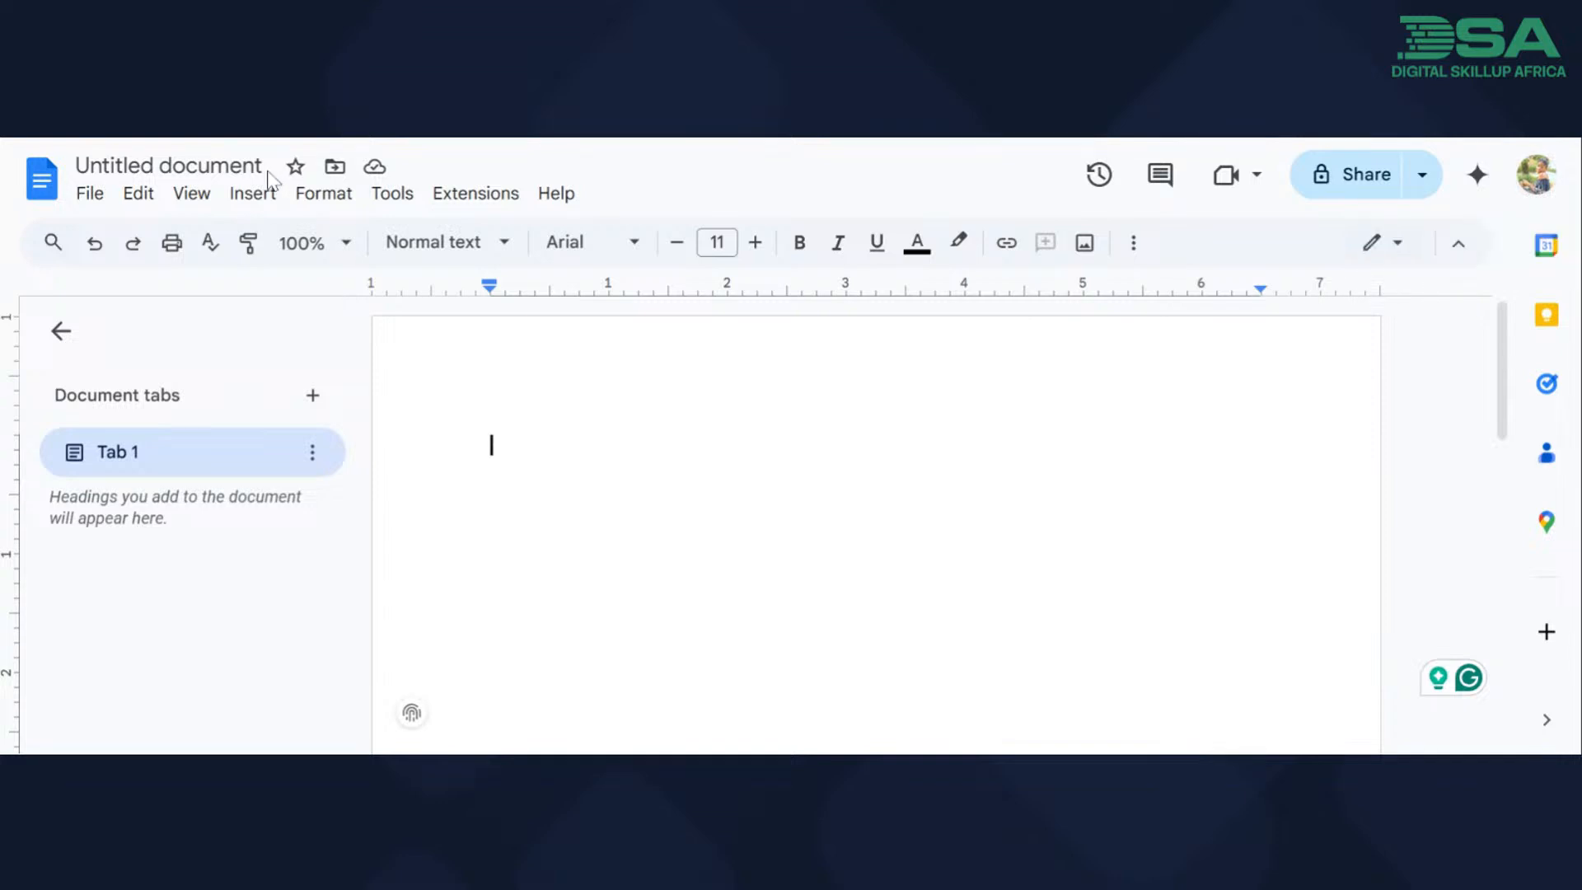
Rename the document "DSA VIRTUAL ASSISTANT TRACK EXCERCISE 1".
click(189, 167)
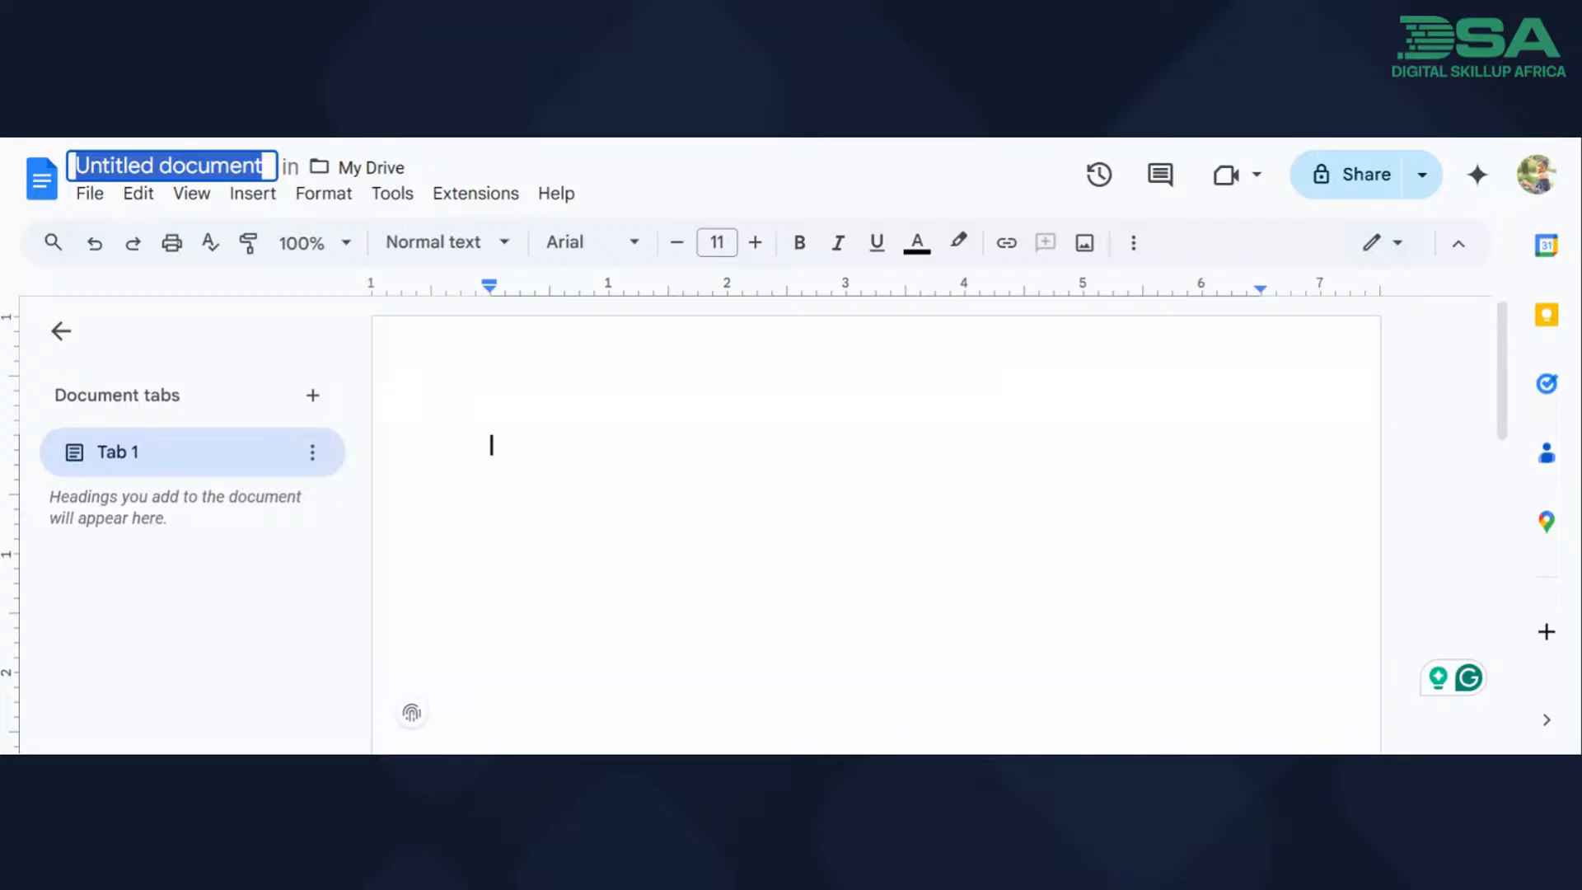
text(DSA)
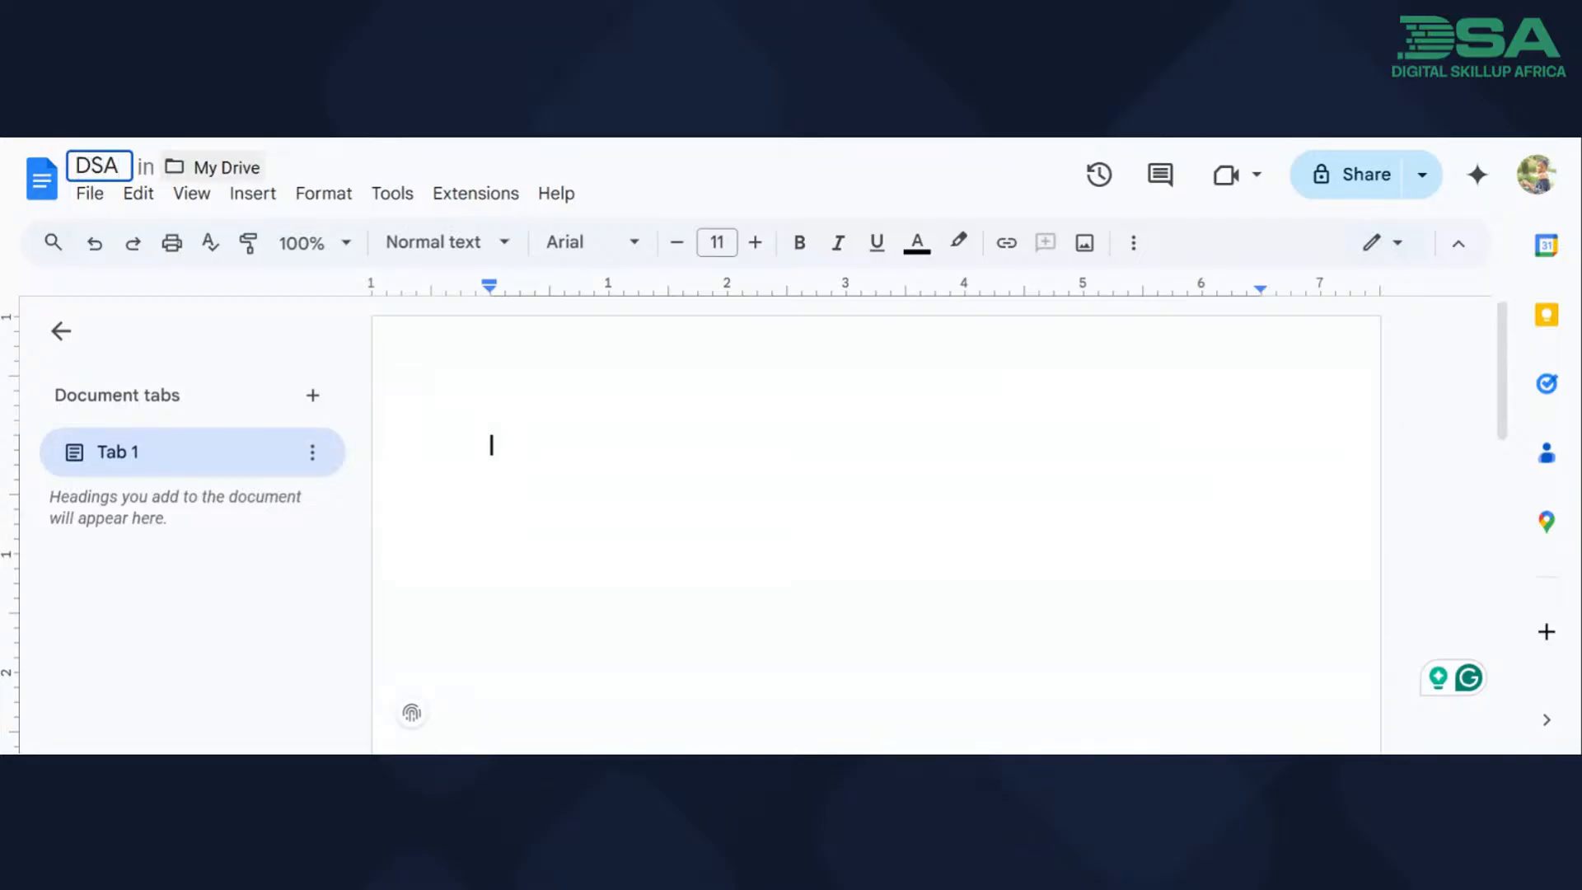
text( VIR)
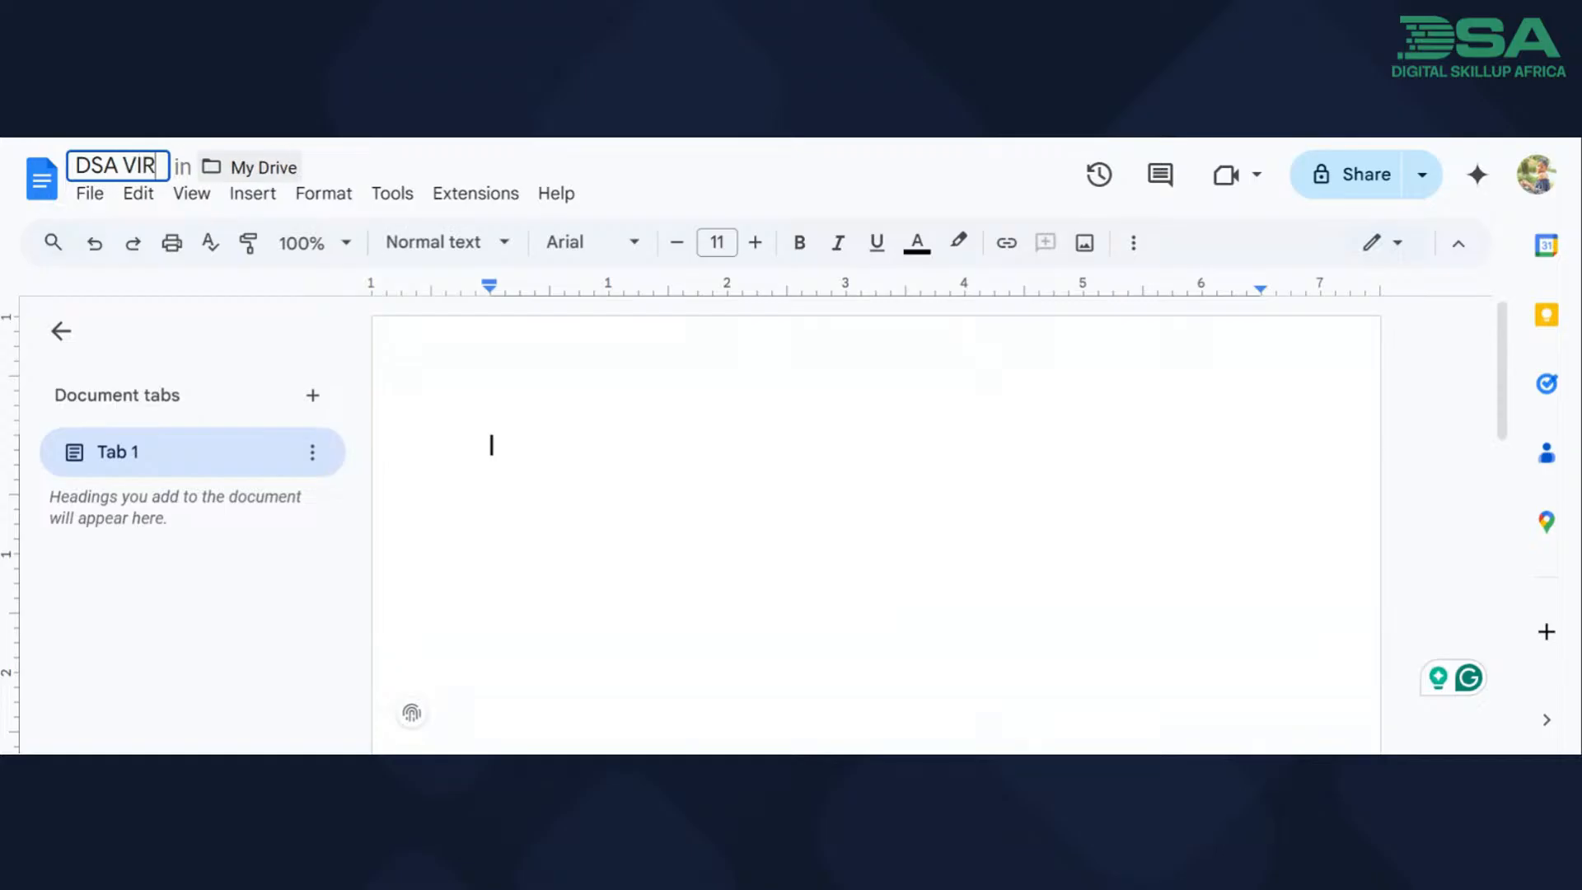
text(TUAL AS)
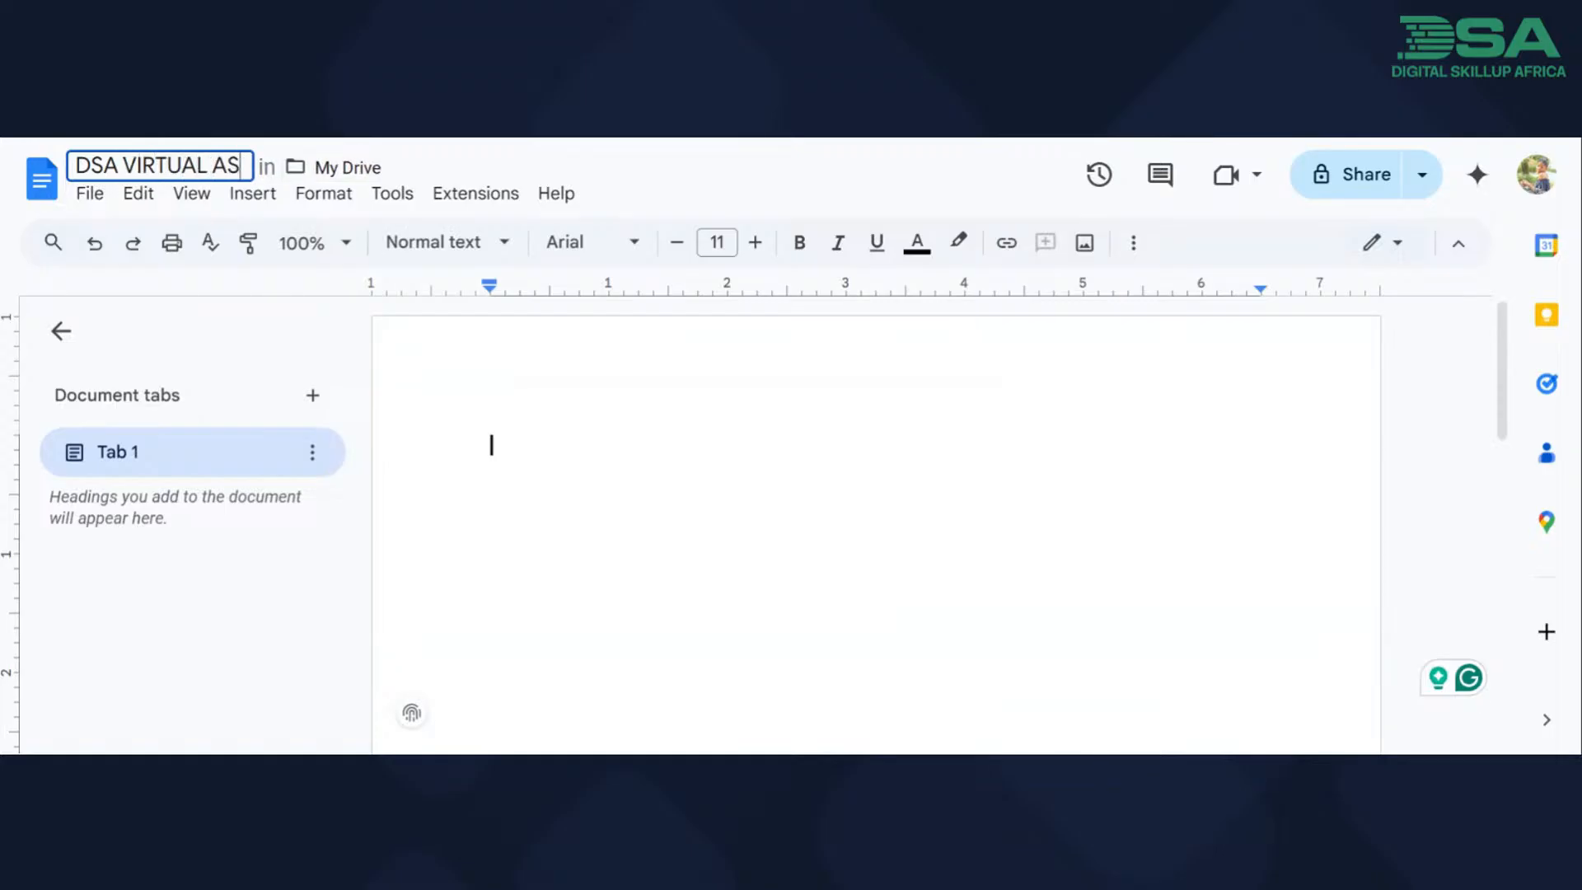
text(SISTANT TRA)
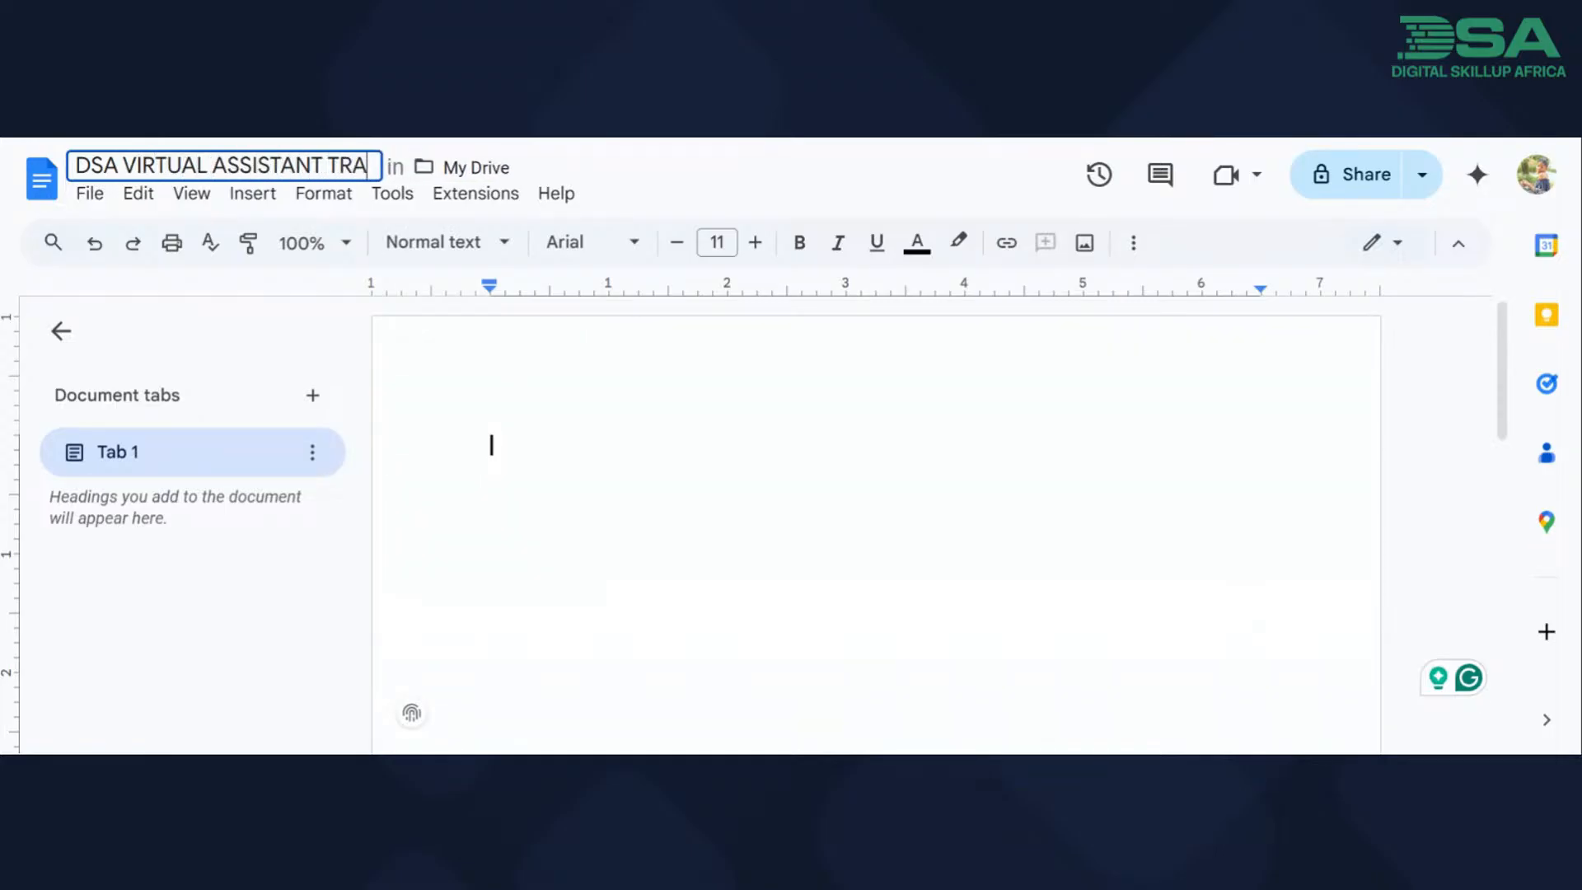
text(CK EXC)
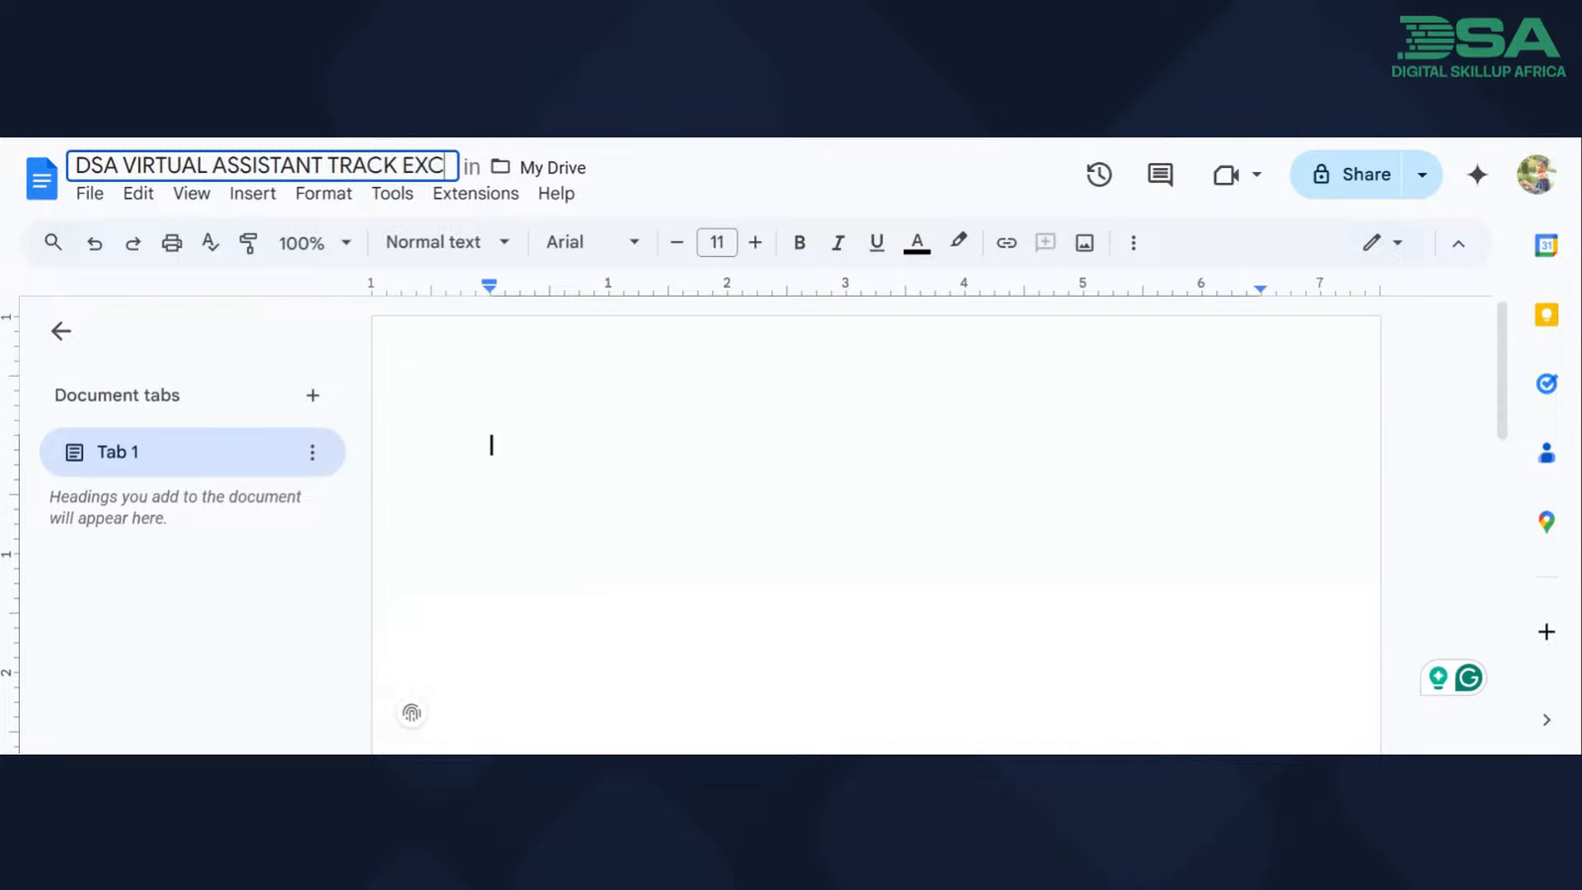
text(ERCISE 1)
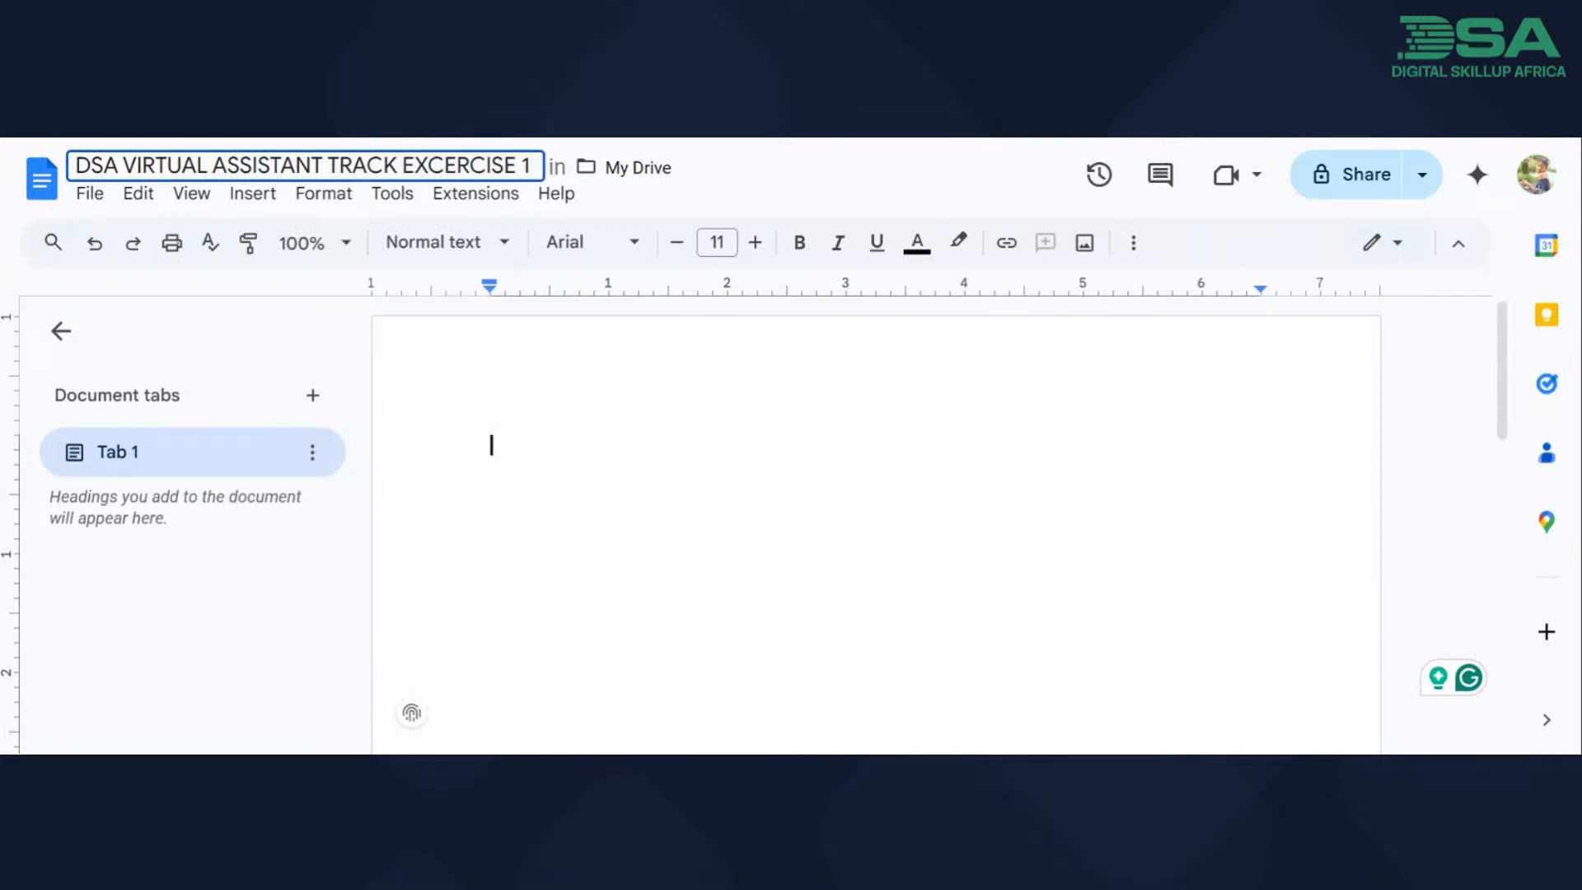
key(Return)
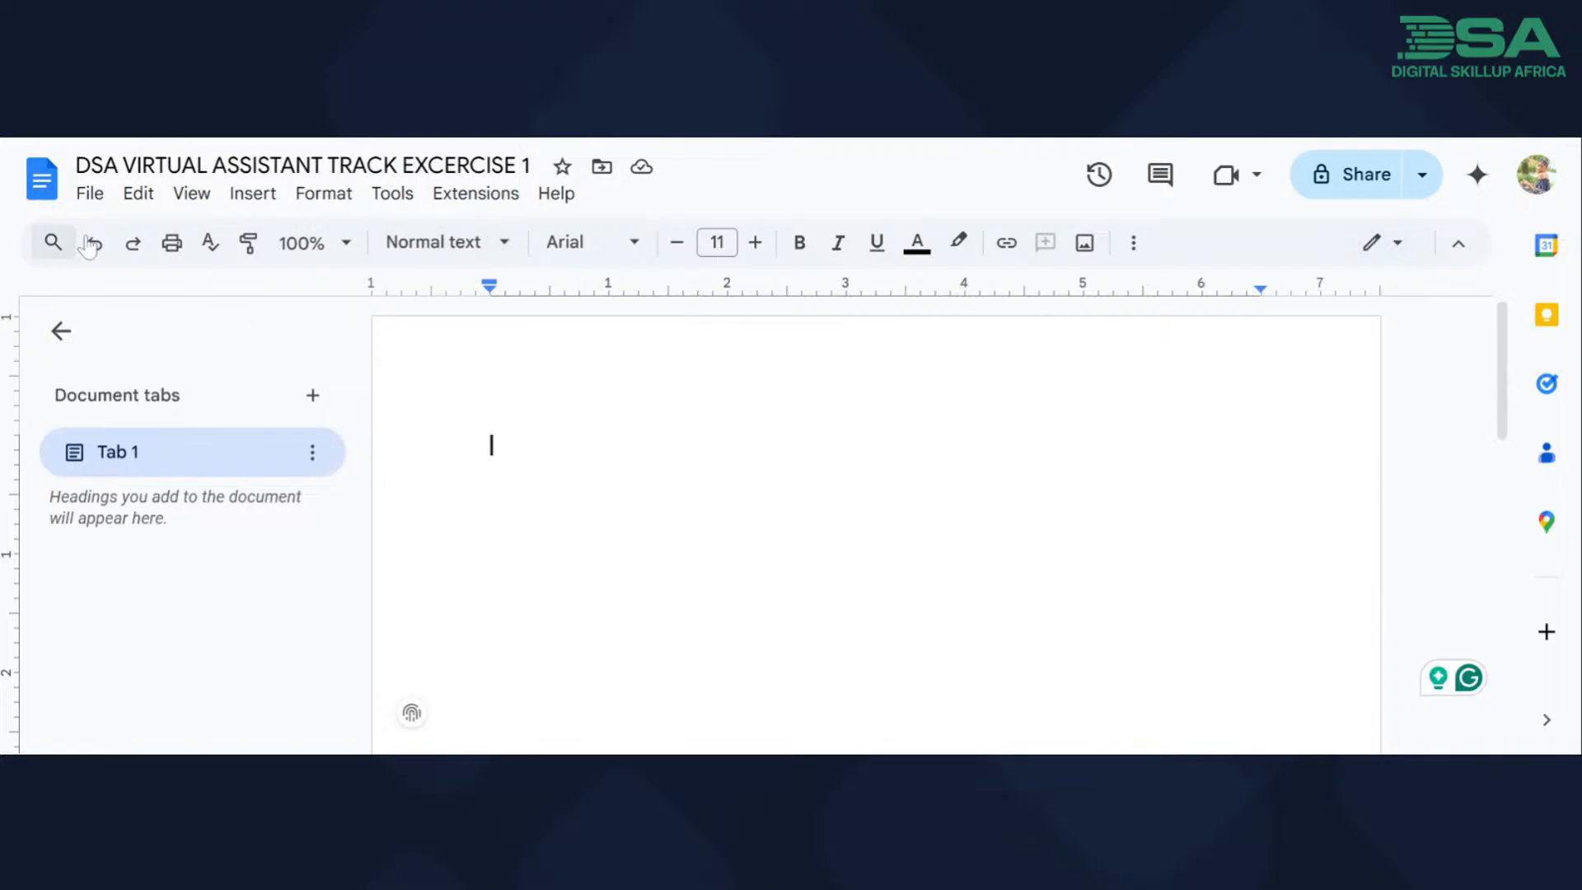
Add the heading "MY VIRTUAL ASSISTANNT TOOL KIT" in Heading 1 style and start a new line below it.
click(514, 251)
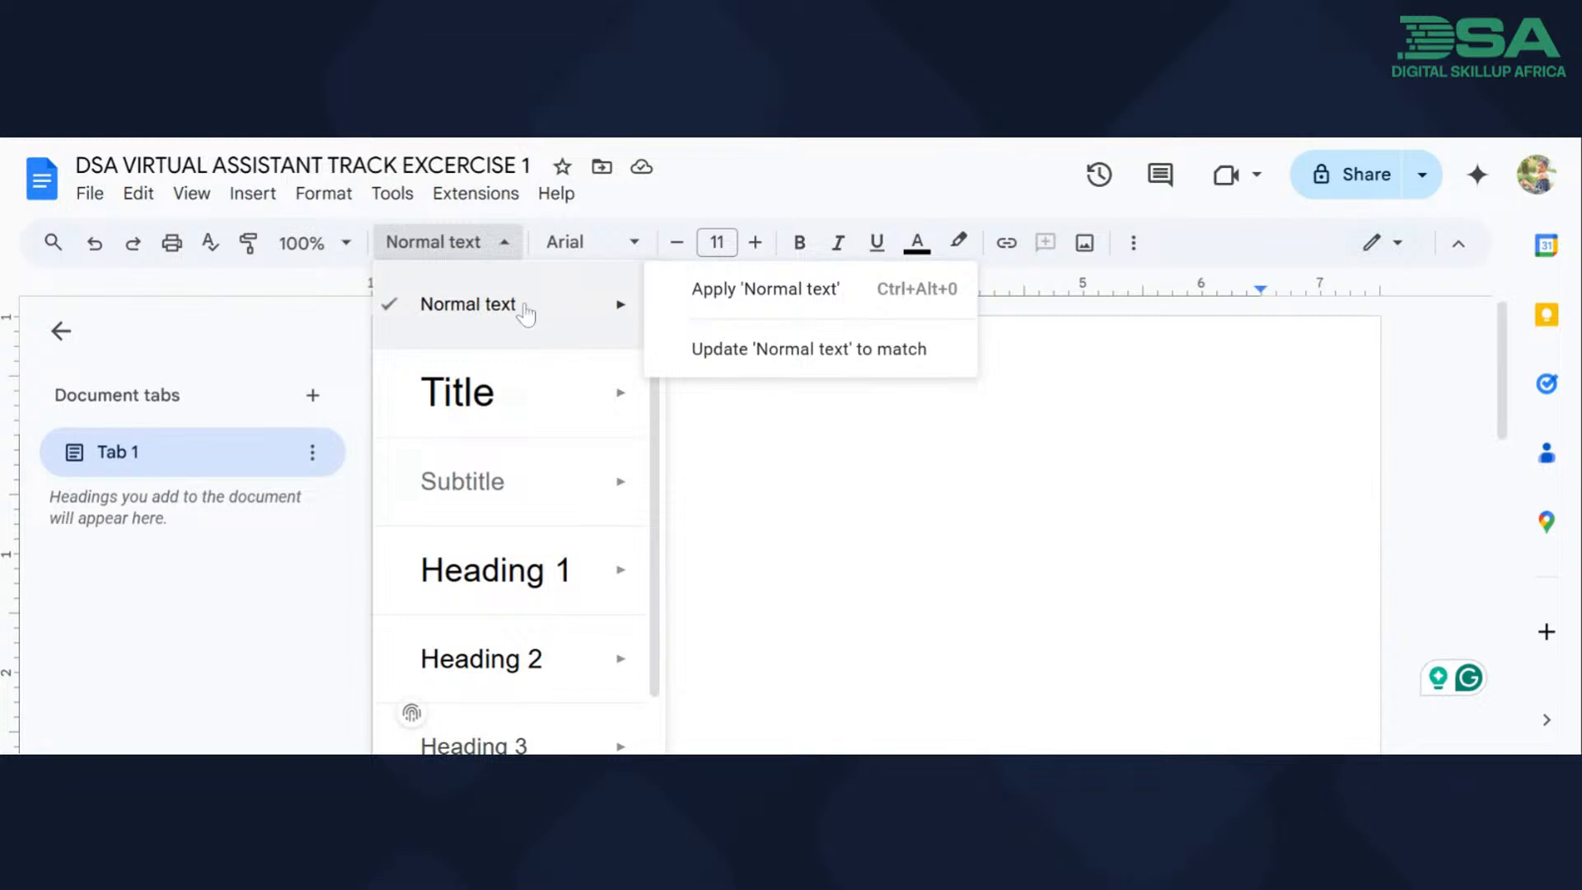
mouse_move(536, 327)
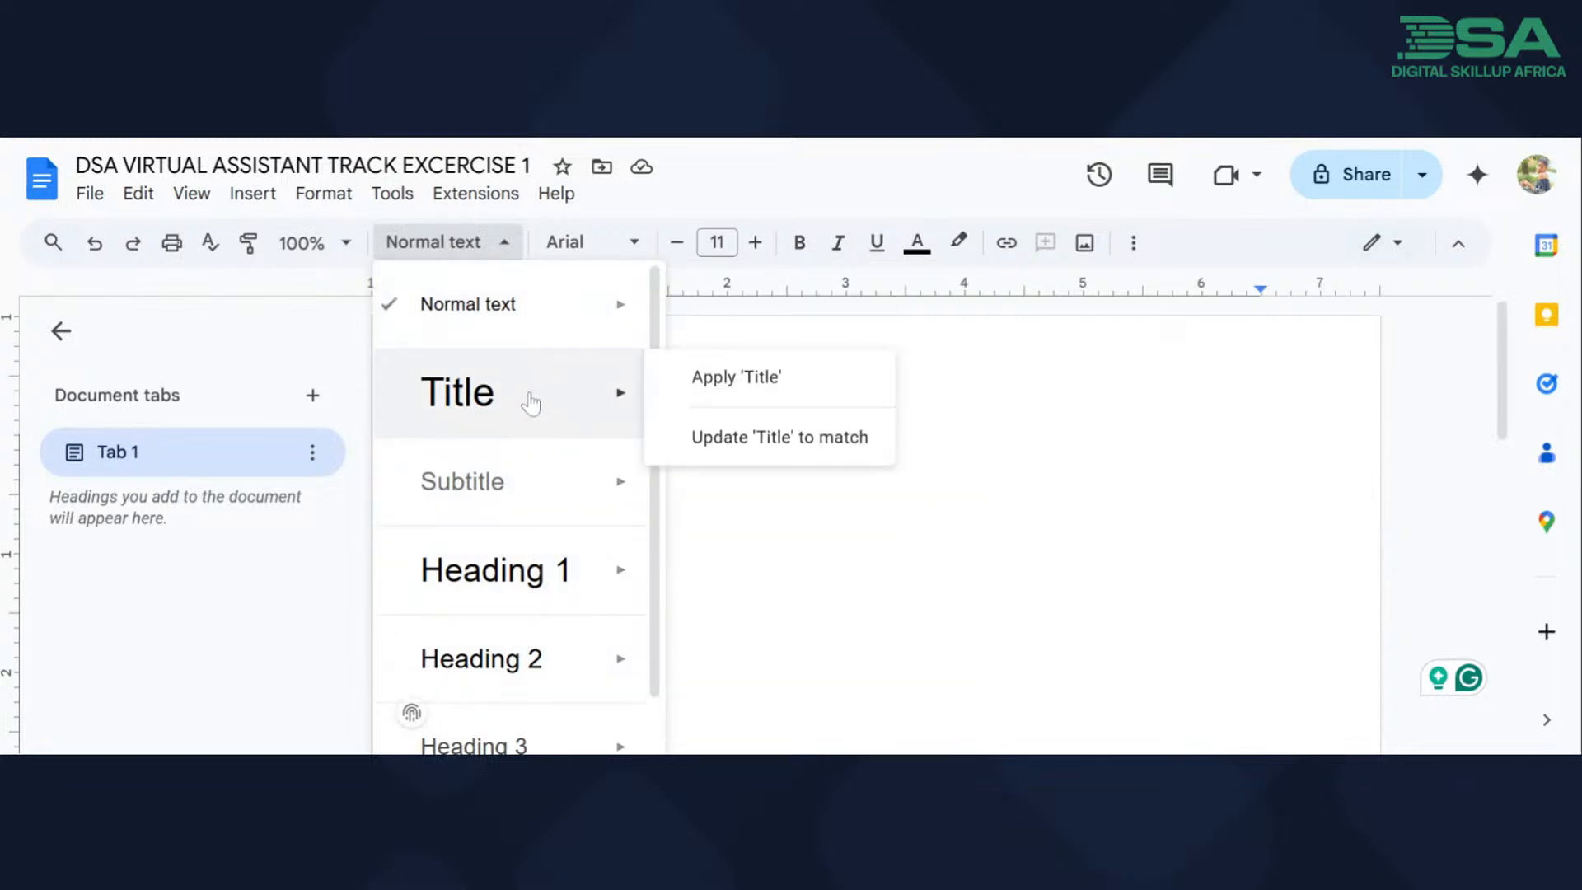
mouse_move(520, 512)
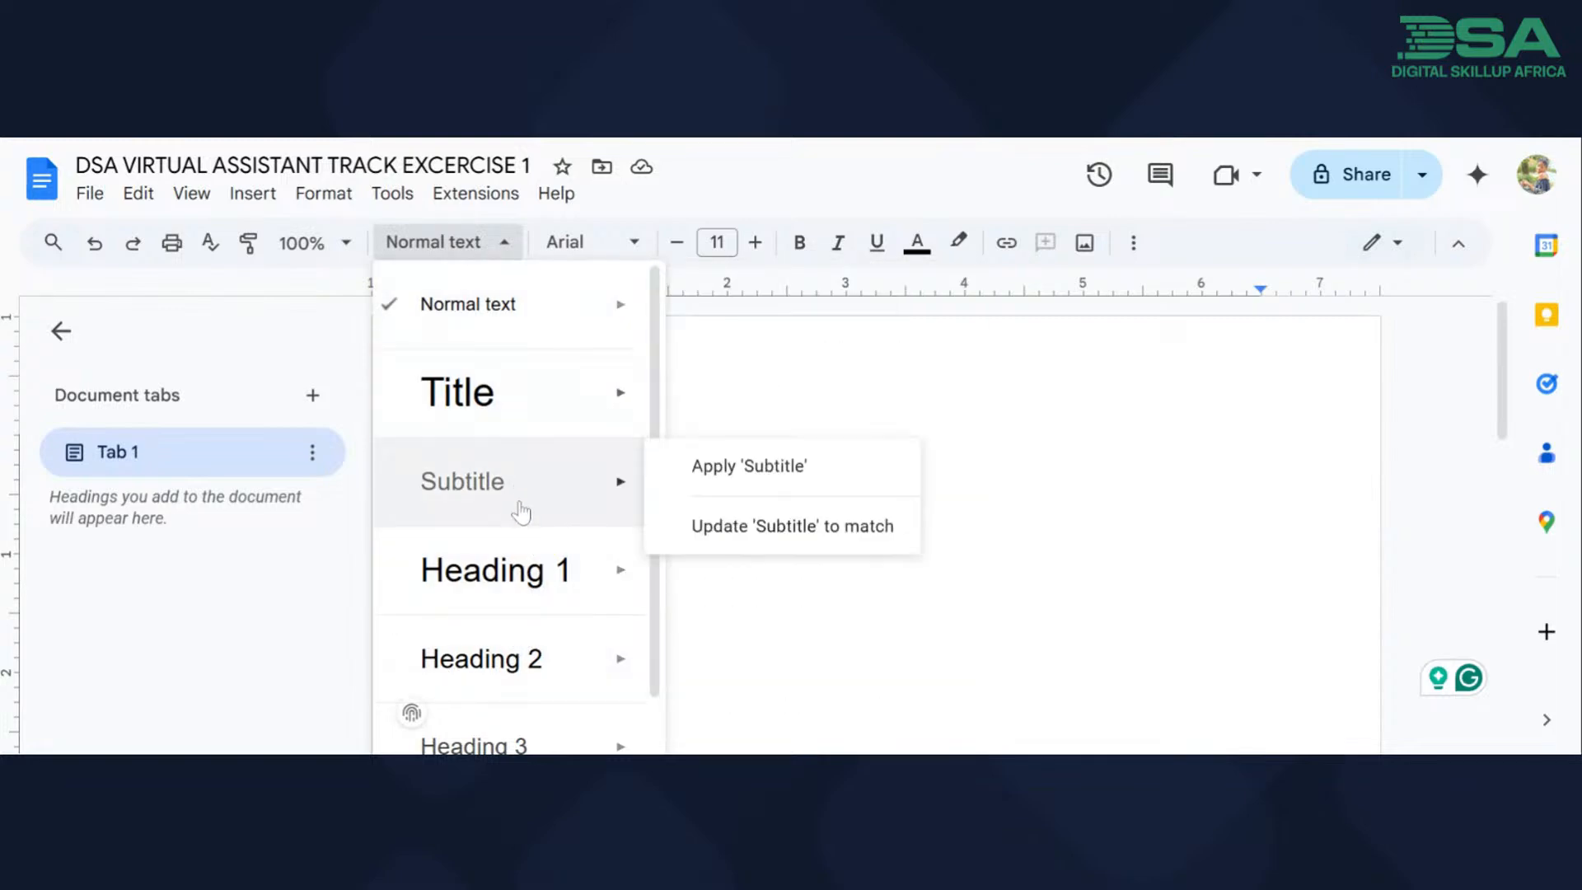
click(516, 568)
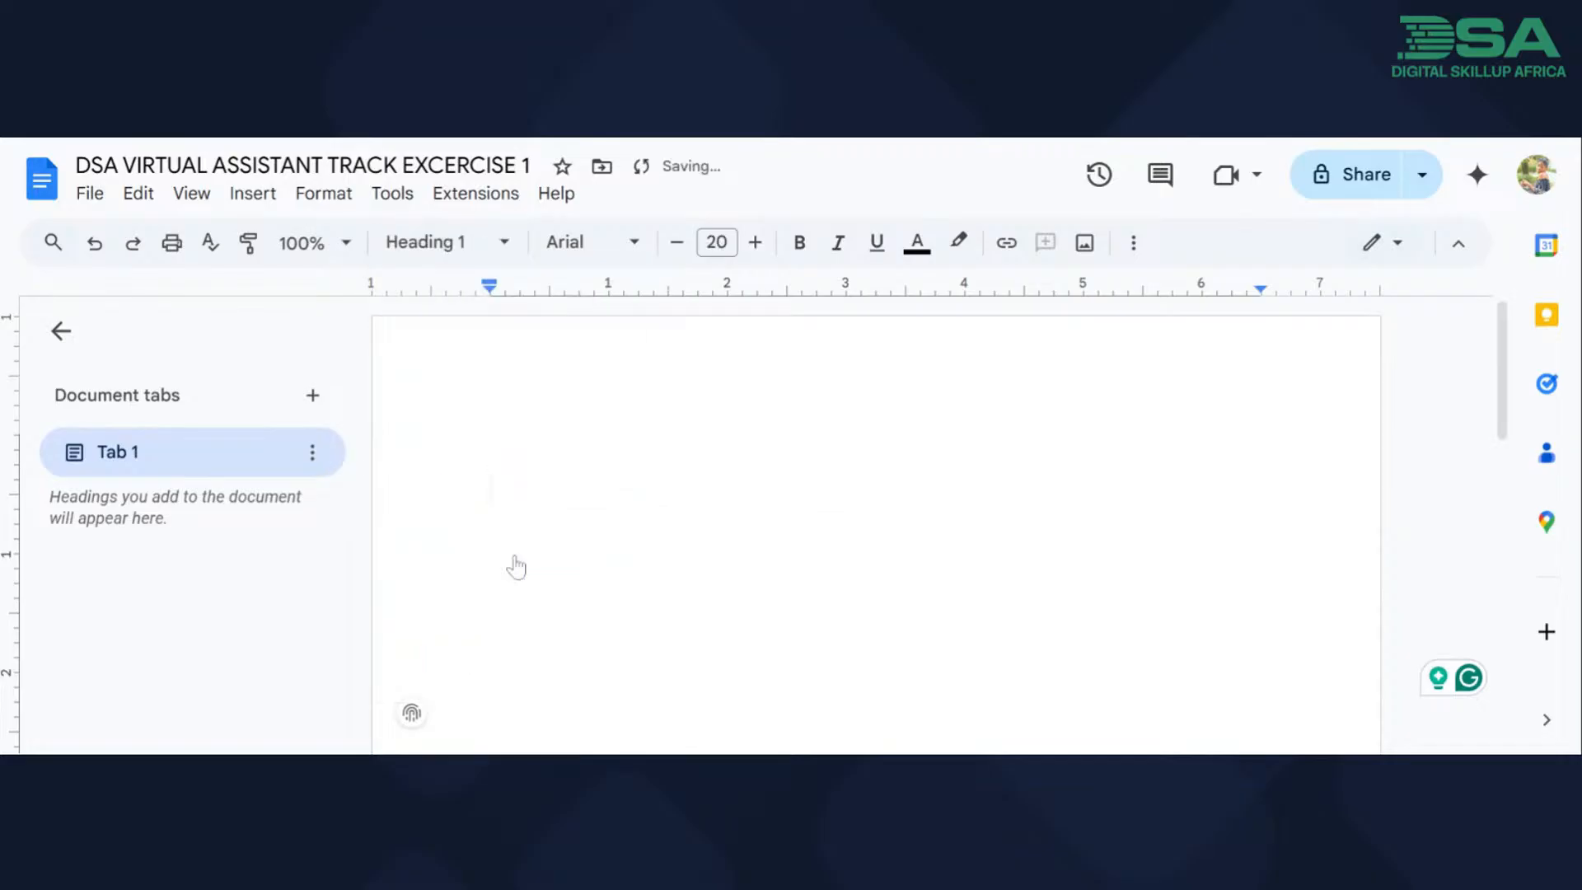
text(MY V)
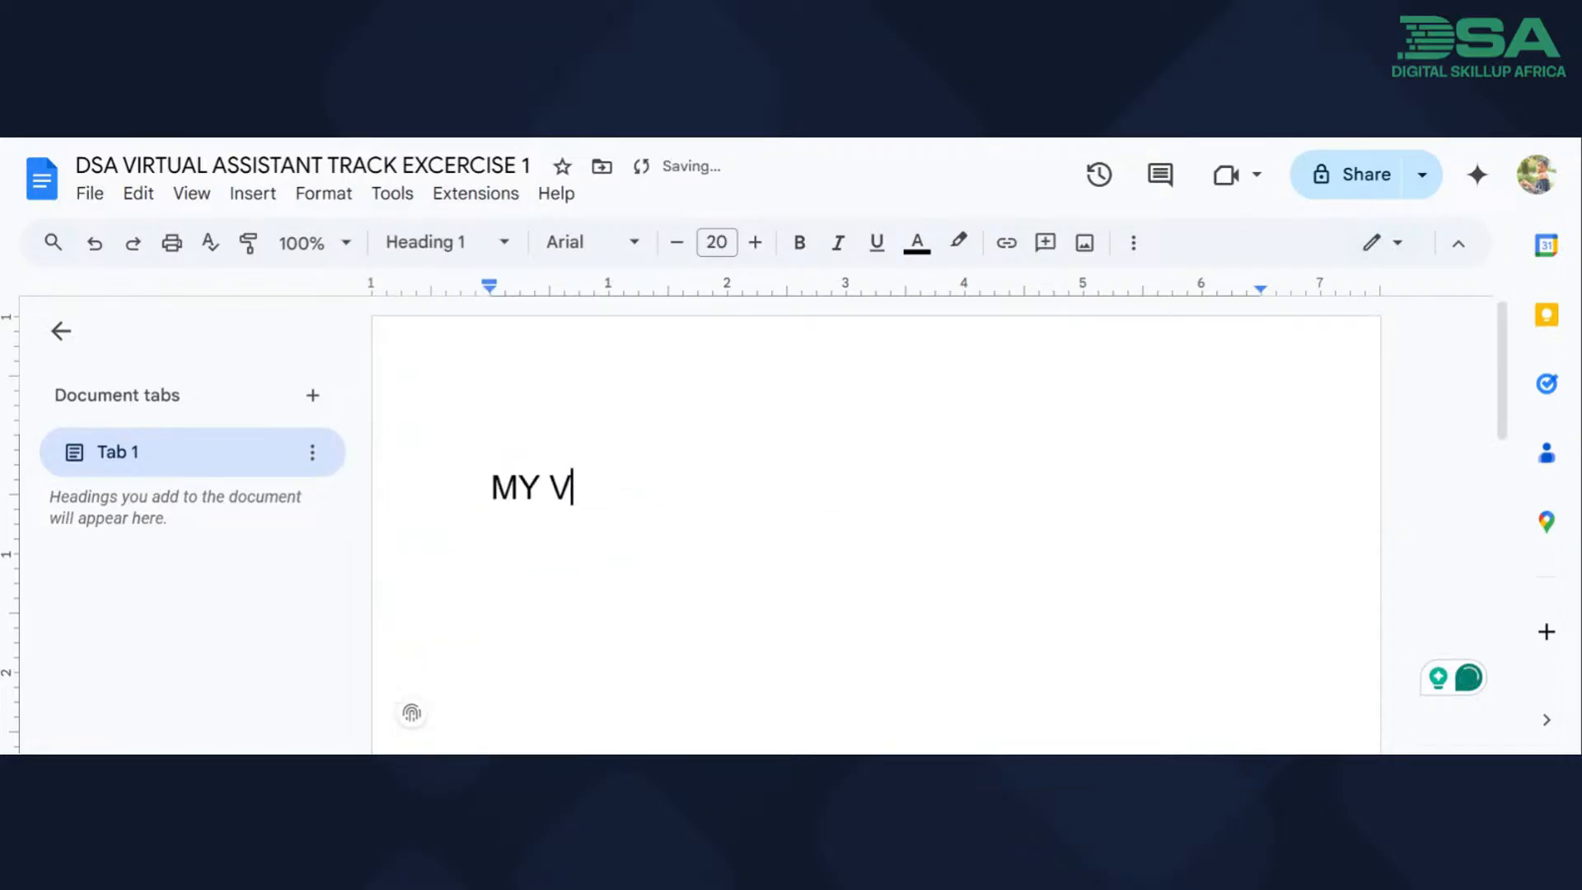
text(IRTUAL ASSISTANNT )
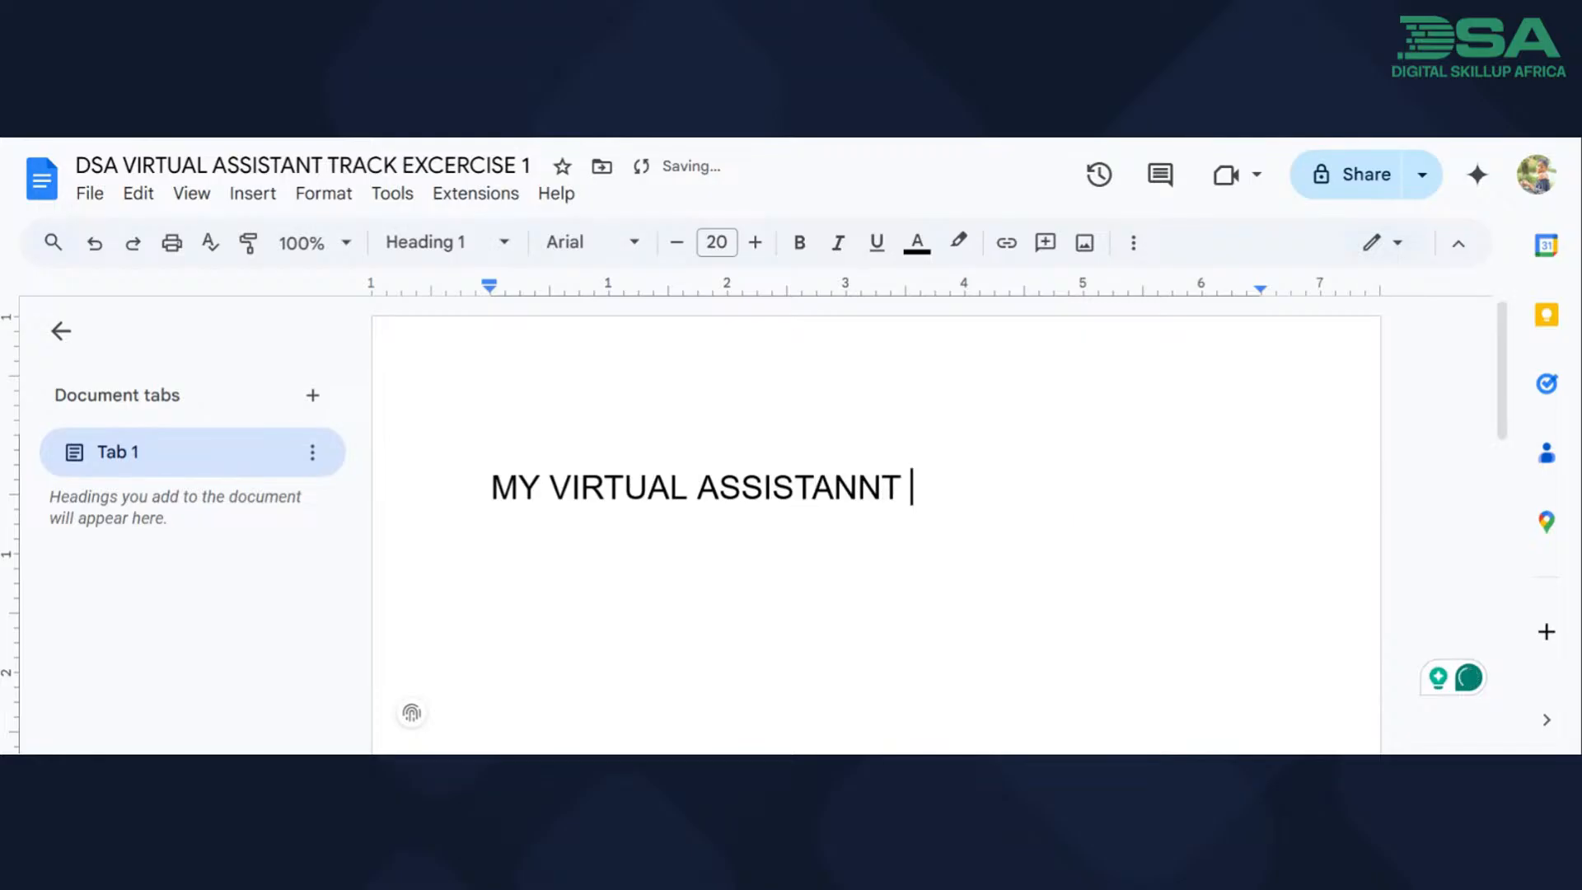
text(TOOL )
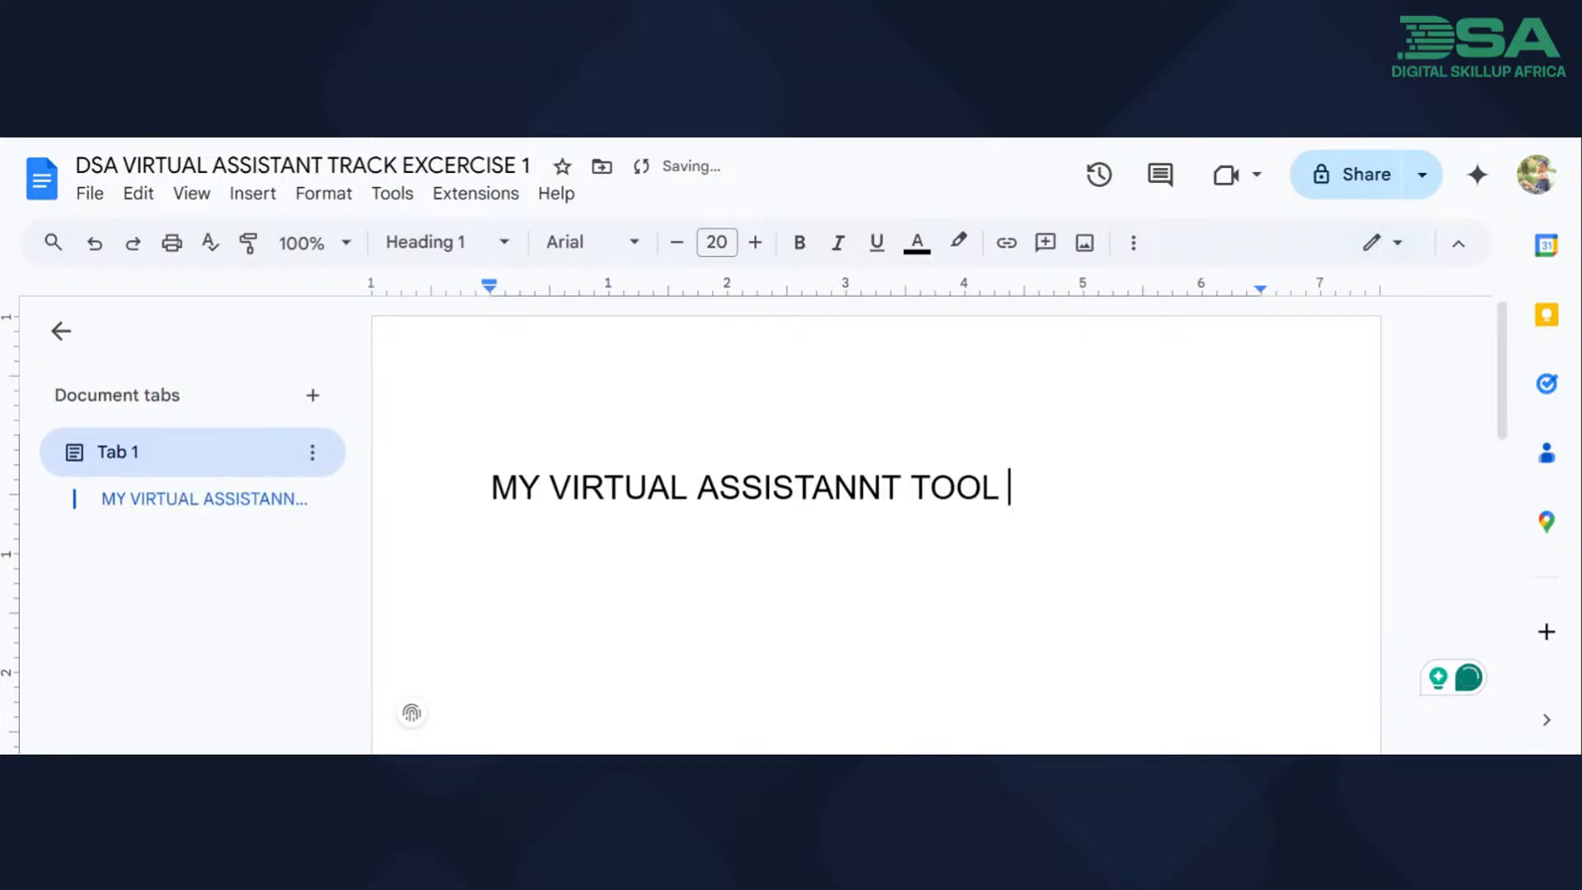
text(KIT)
scroll(876, 527, down, 1)
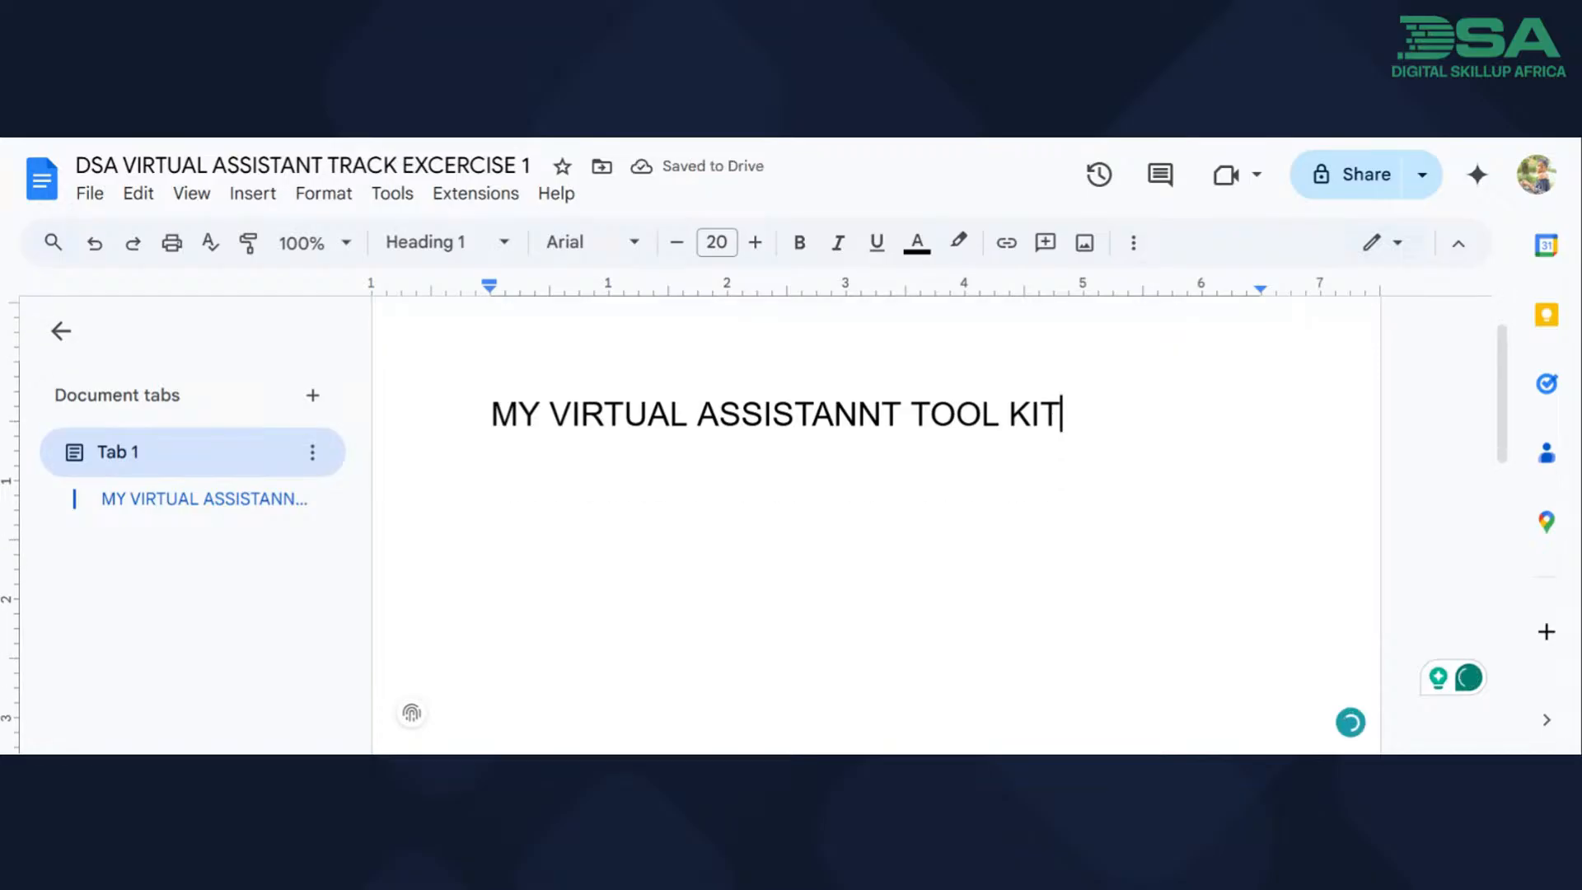
key(Return)
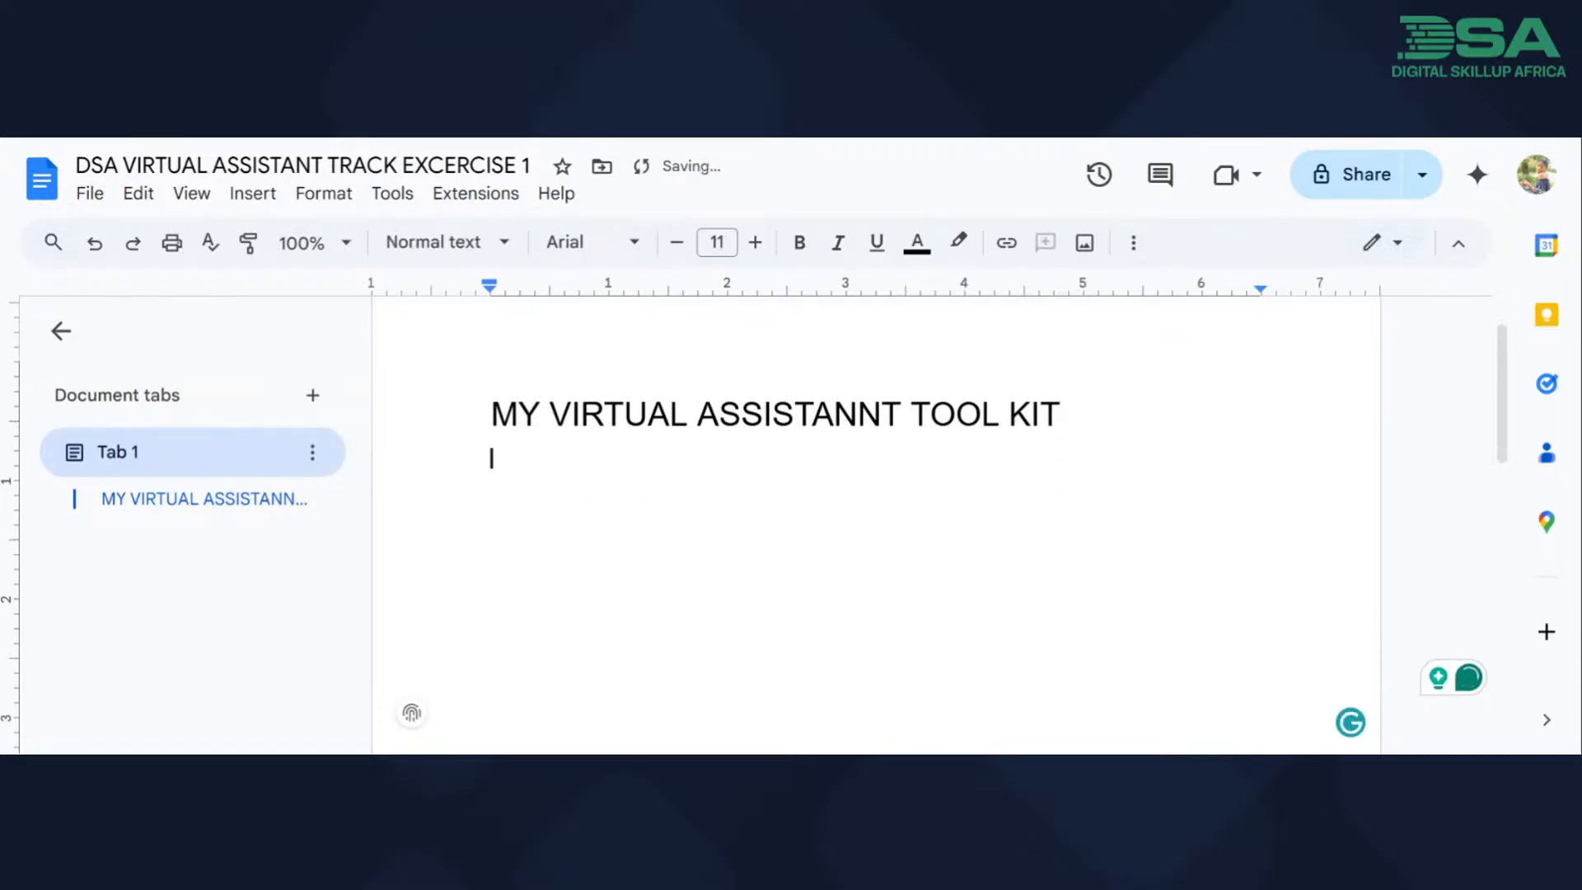
Make the whole heading underlined and bold, and return to the normal text line below it.
drag(1061, 413, 489, 420)
key(ctrl+alt+1)
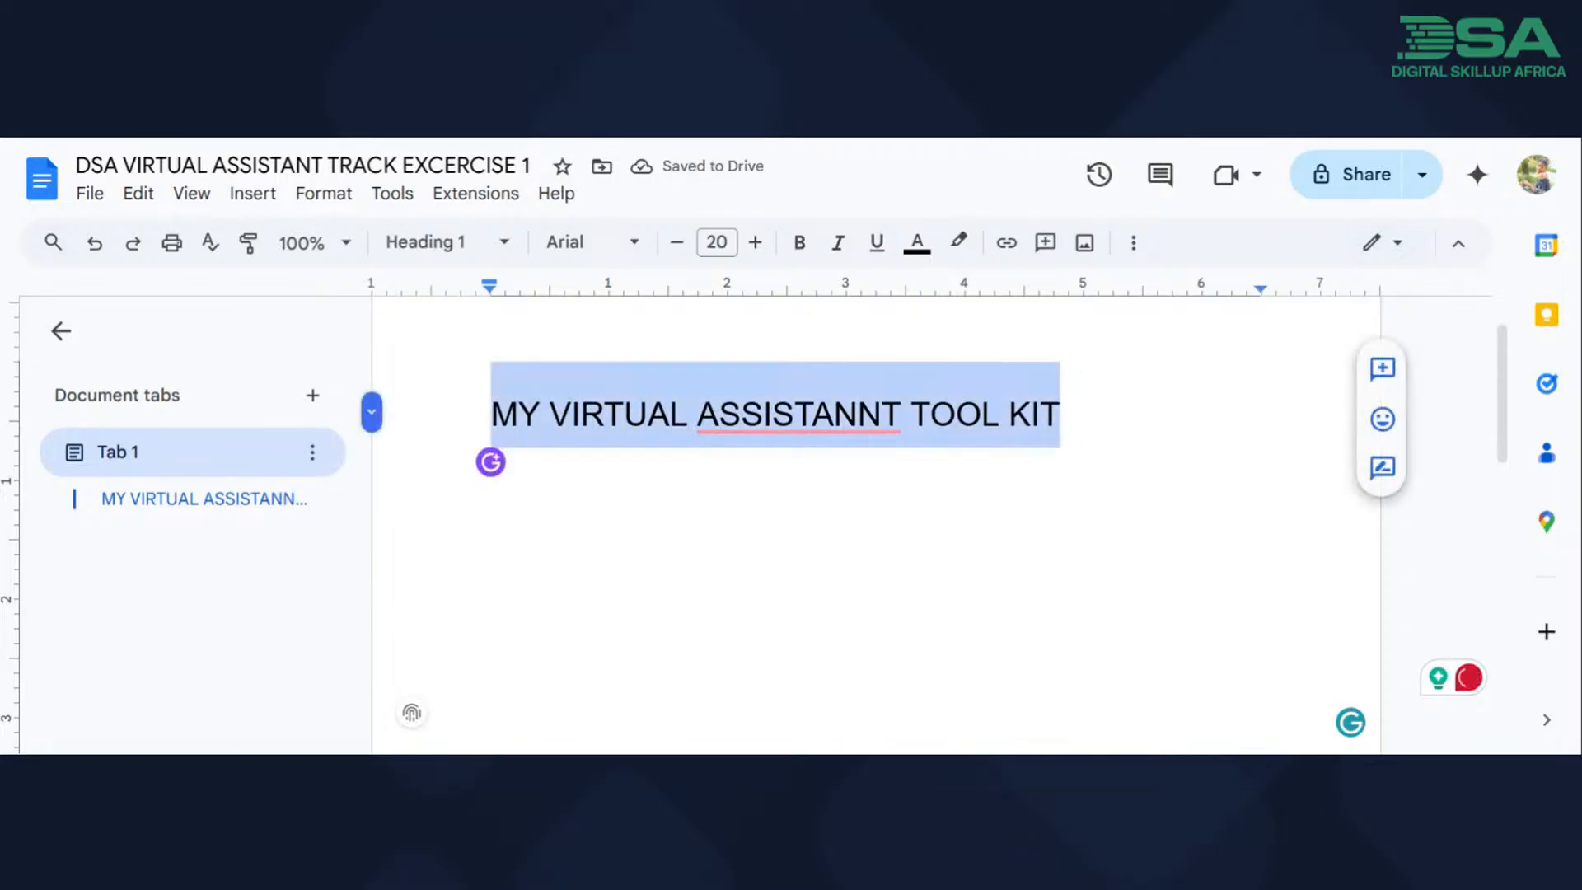
key(ctrl+u)
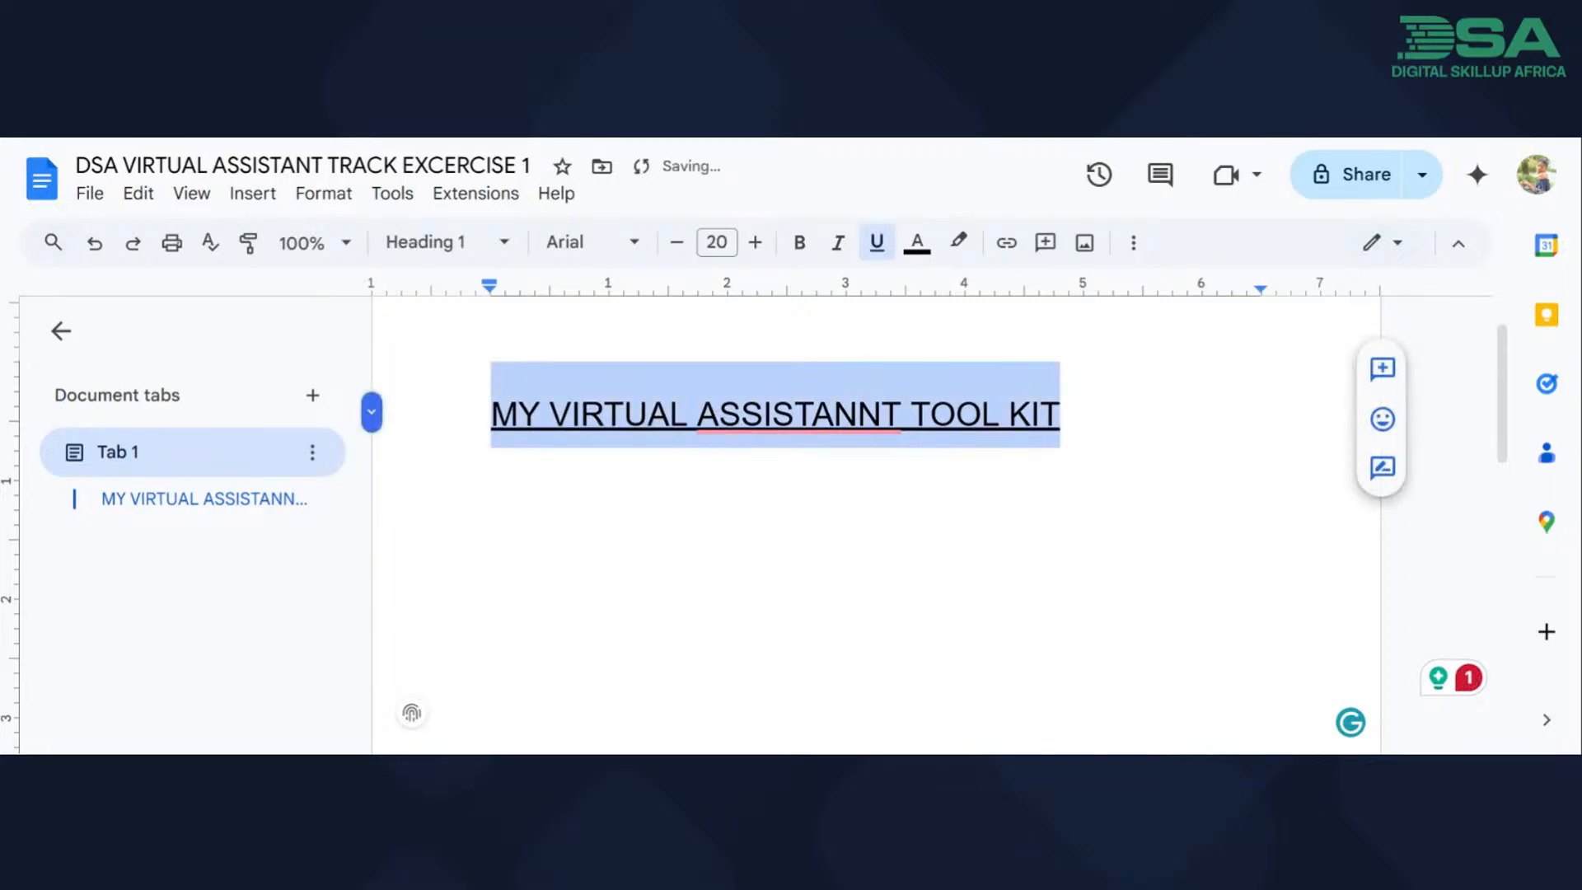
key(ctrl+b)
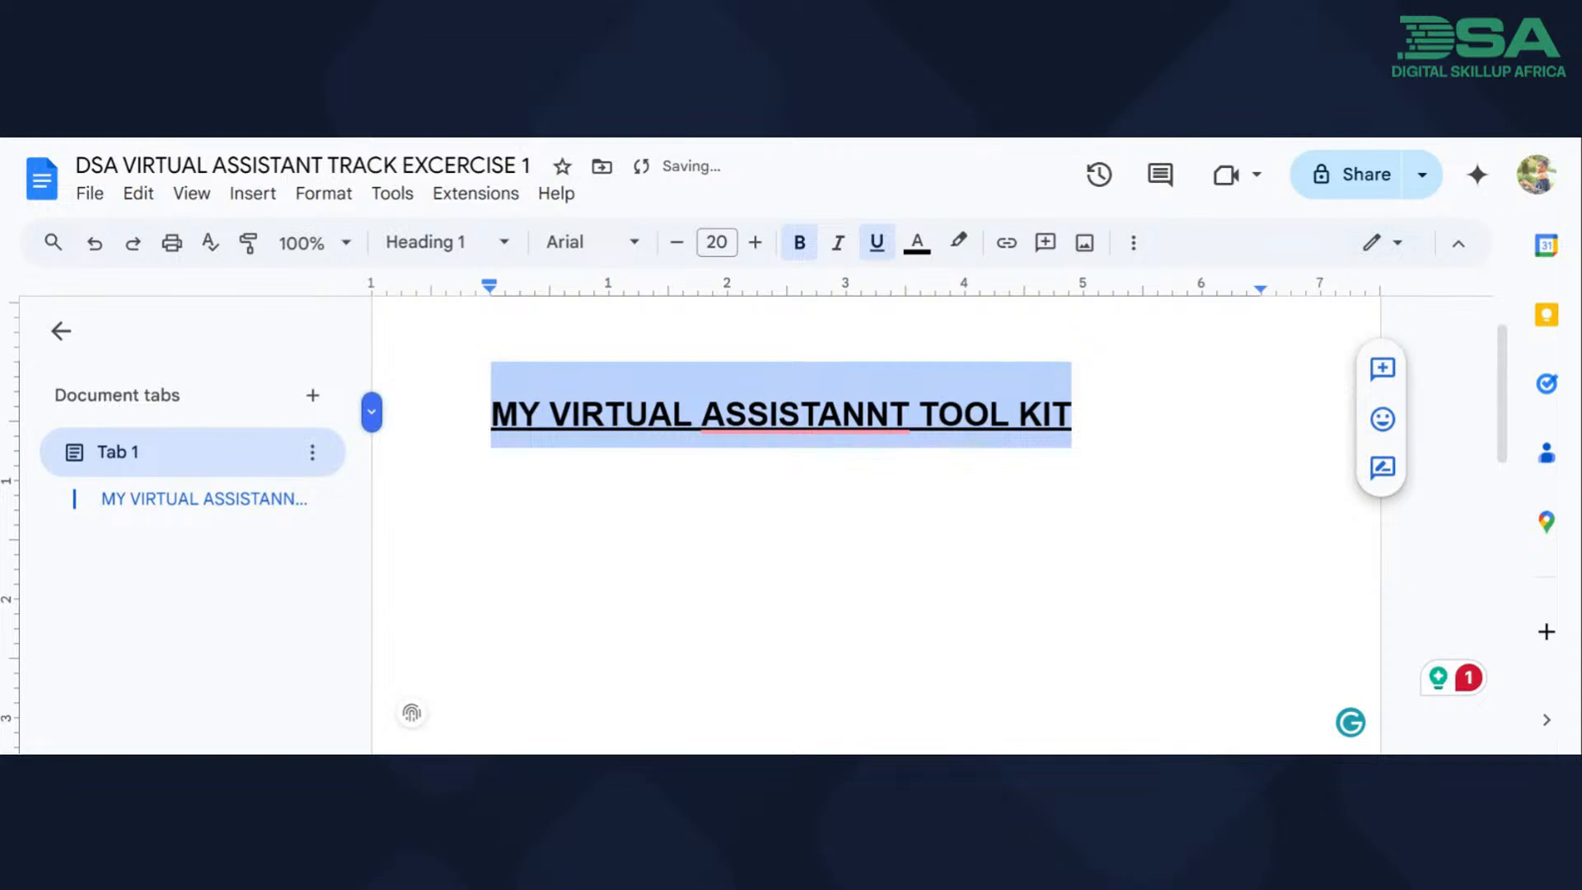
click(1073, 414)
key(Return)
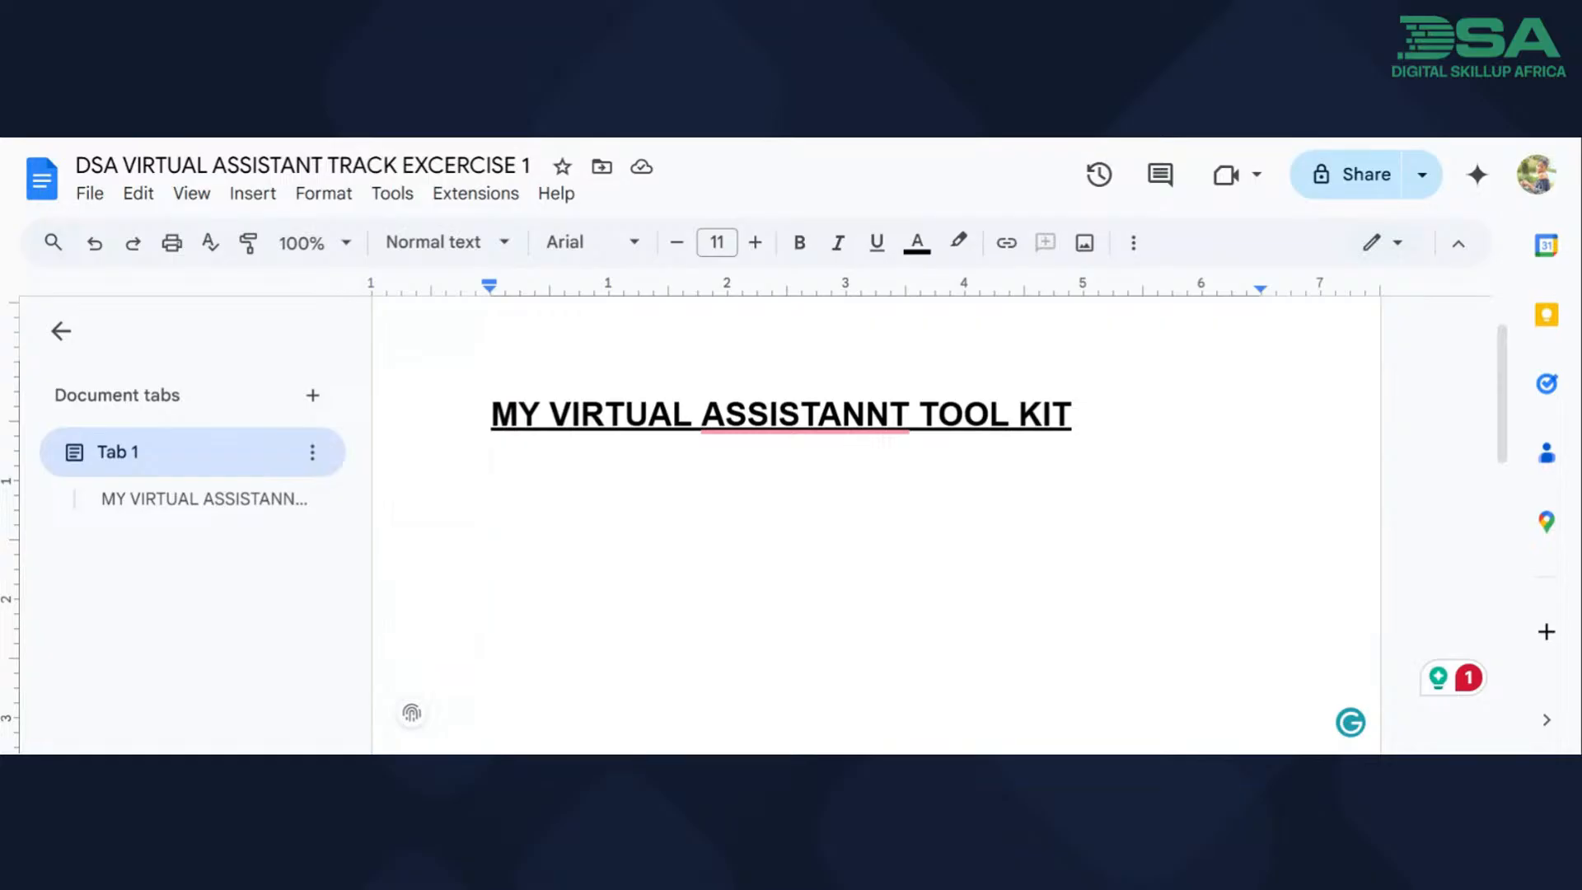
Begin the introduction below the heading with "Hello, my name is" followed by the author's full name.
text(Here)
key(BackSpace)
key(BackSpace)
key(BackSpace)
key(BackSpace)
text(H)
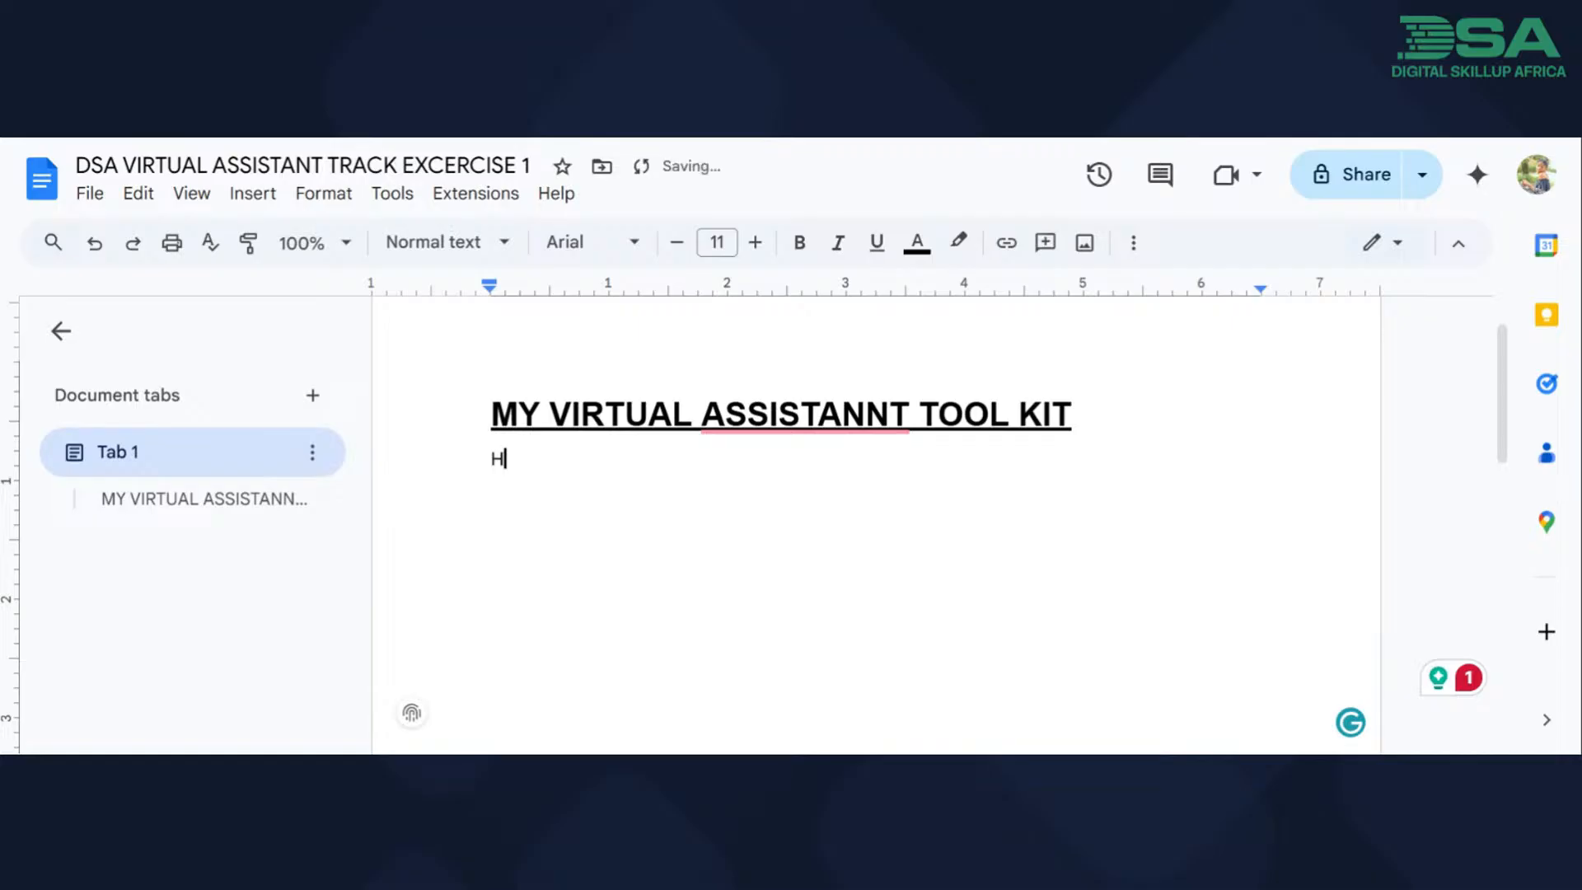
text(i)
key(BackSpace)
text(ello, my name is cynthia )
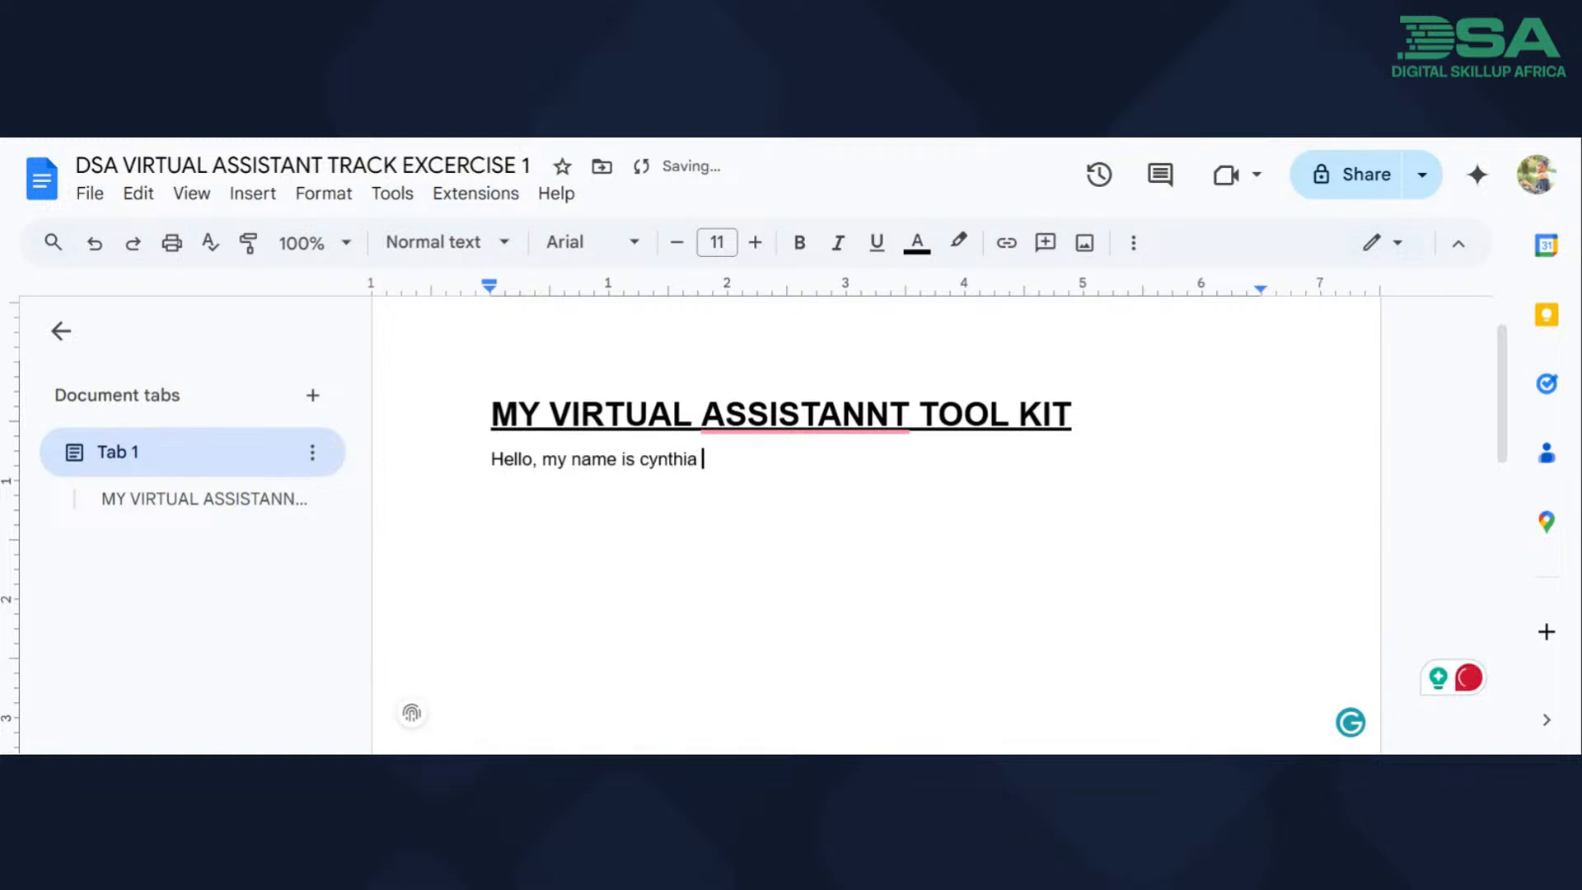
text(palmata Ok)
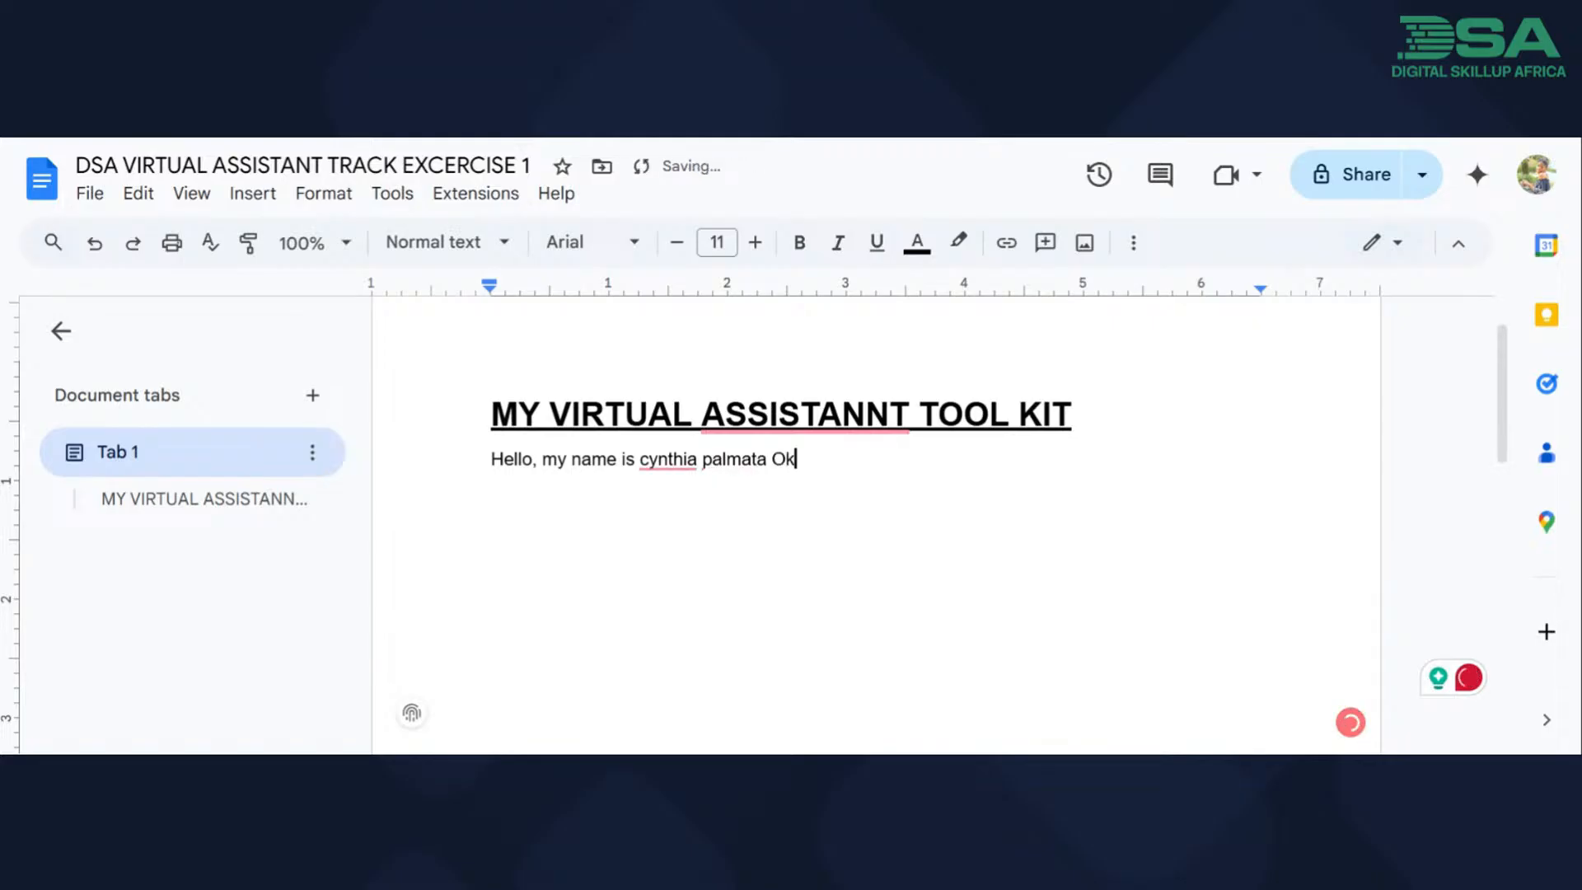
text(e. I'm)
Continue the introduction after the author's name with "I am a vvirtualk assistant and".
key(BackSpace)
key(BackSpace)
text(nam)
key(BackSpace)
text(m a )
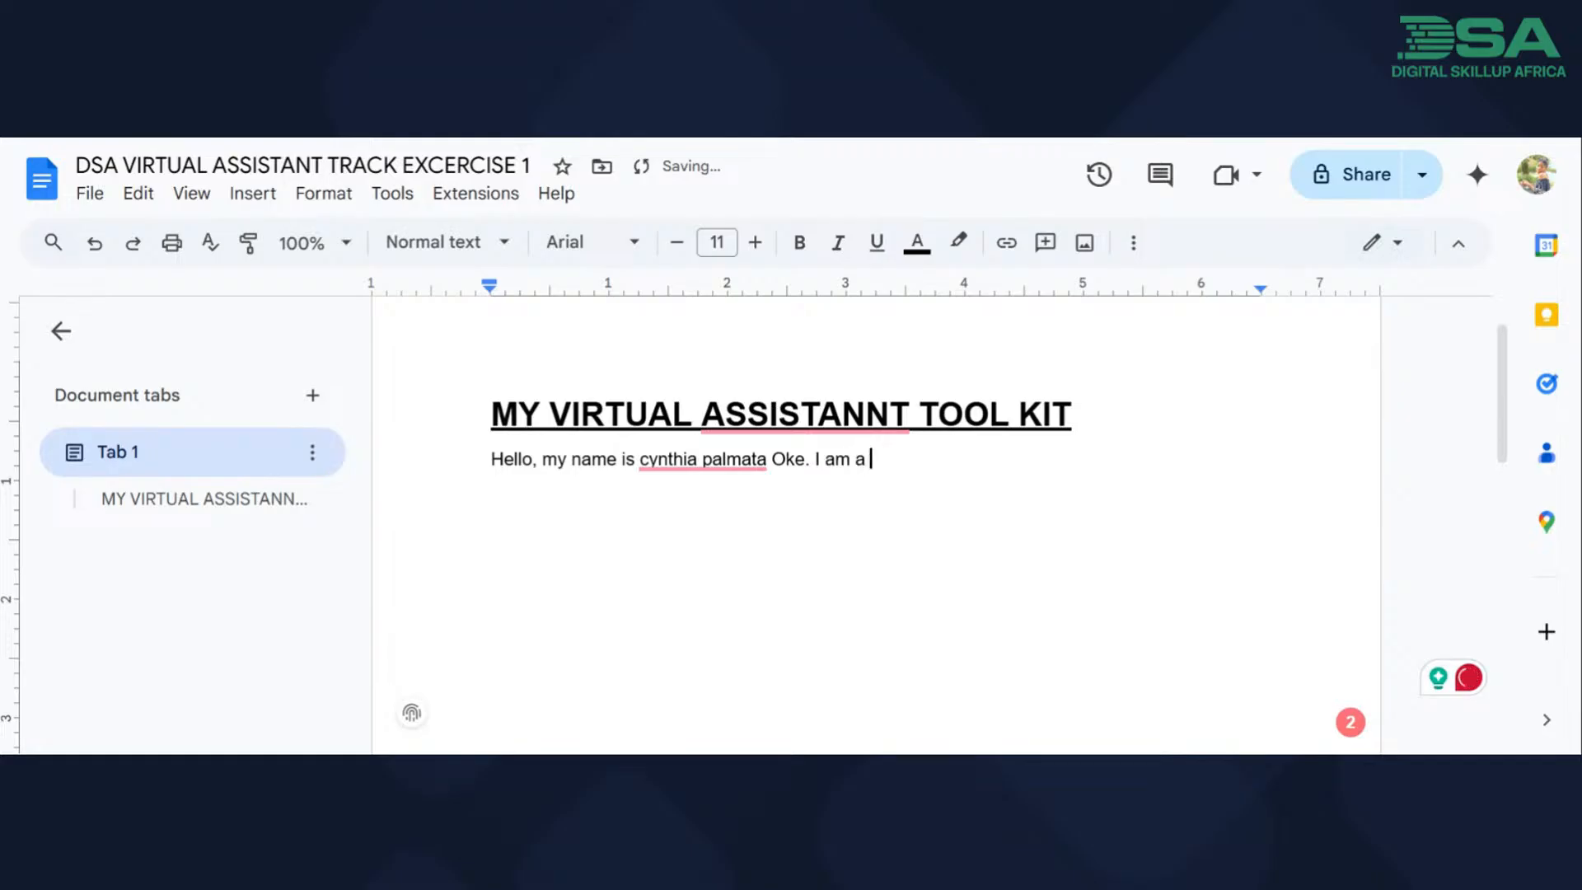
text(vvirtualk assistant)
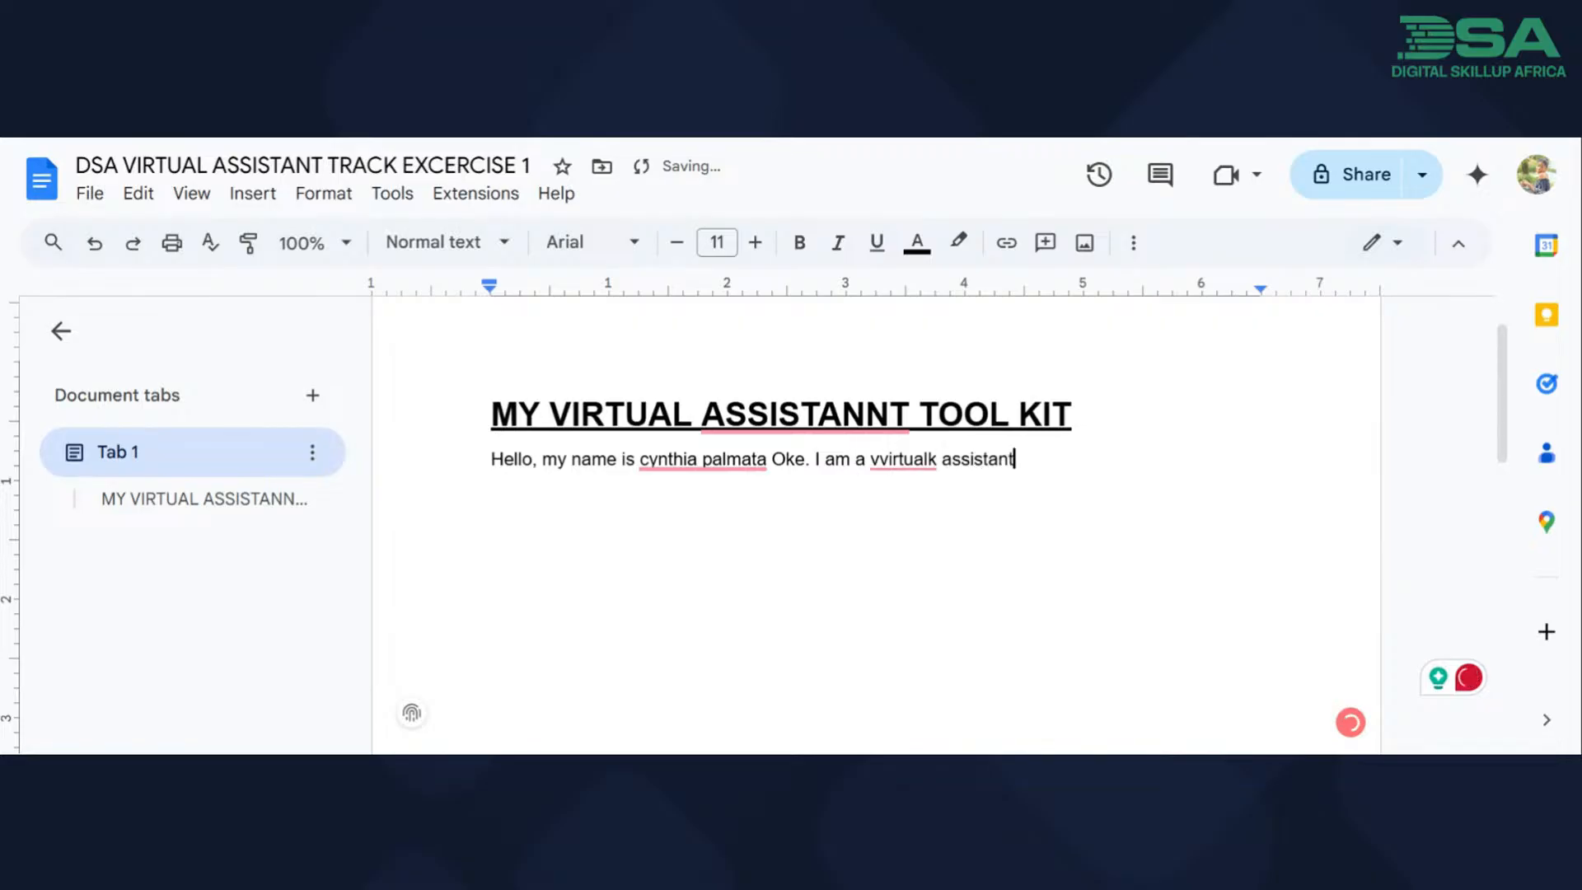
text( and the follo)
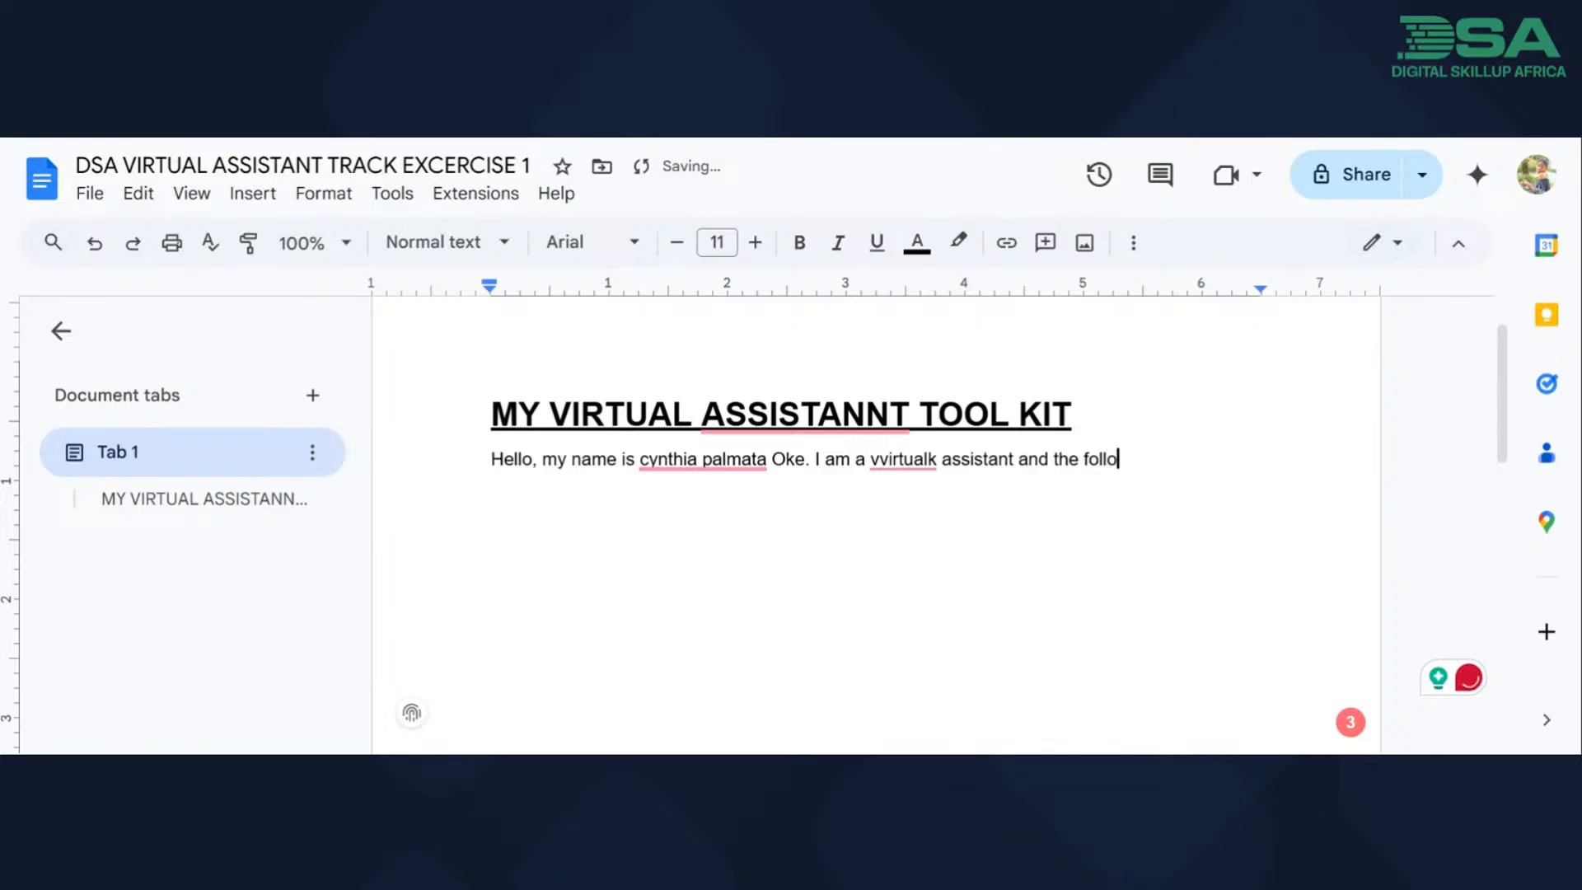
Extend the introduction sentence with "the below is the fist of".
key(BackSpace)
key(BackSpace)
key(BackSpace)
key(BackSpace)
key(BackSpace)
text(below is the fi)
text(st of)
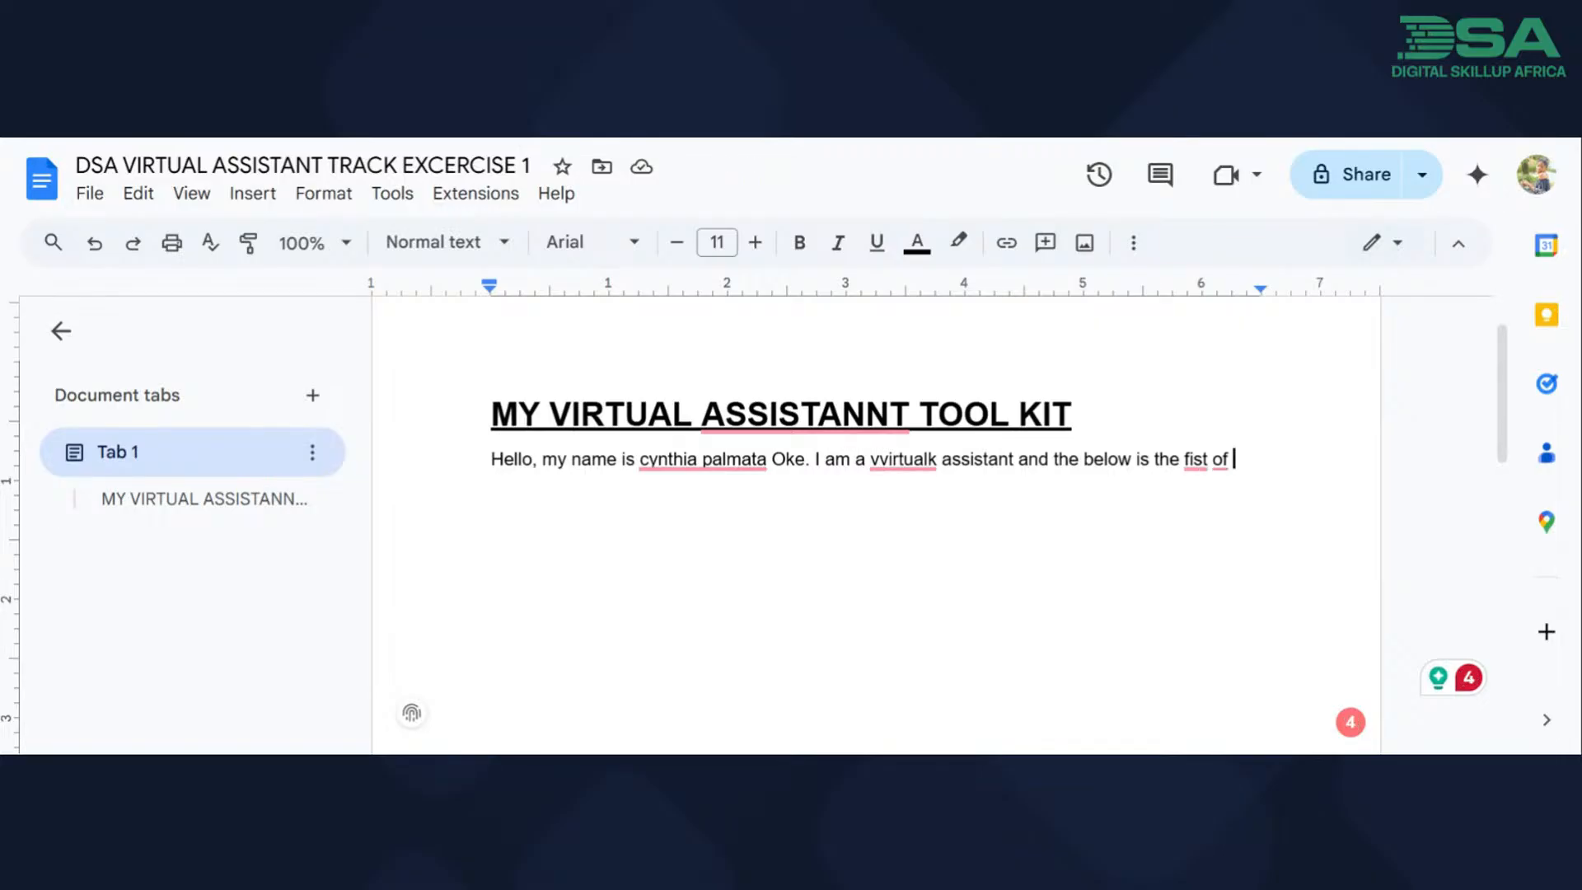
End the introduction with "tools i use to work;" and leave a blank line below it.
text(tools i )
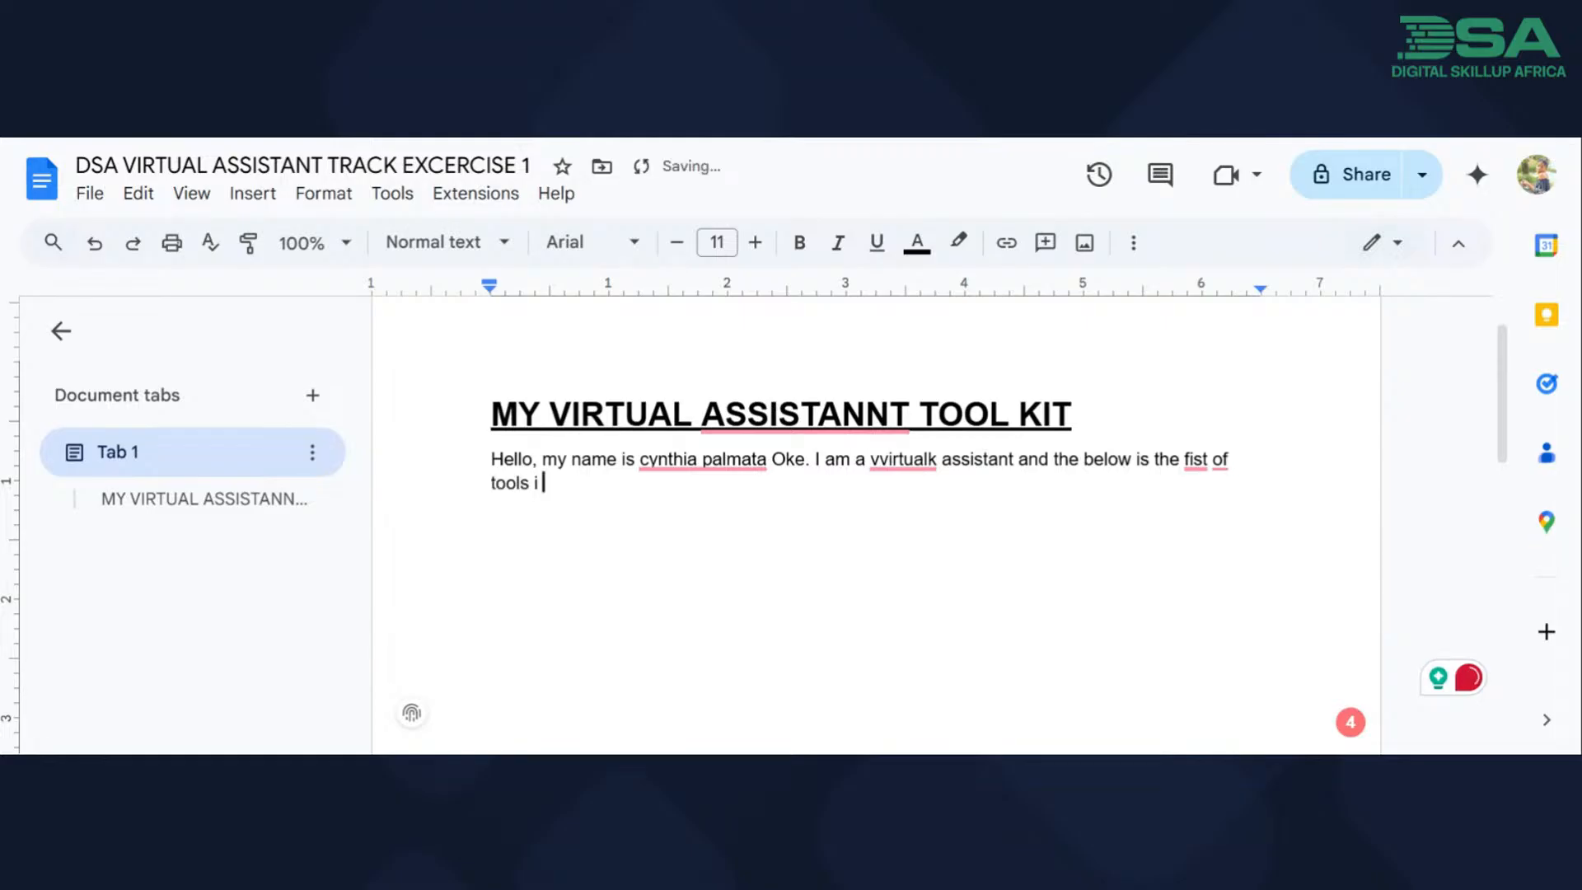
text(use to work;)
key(Return)
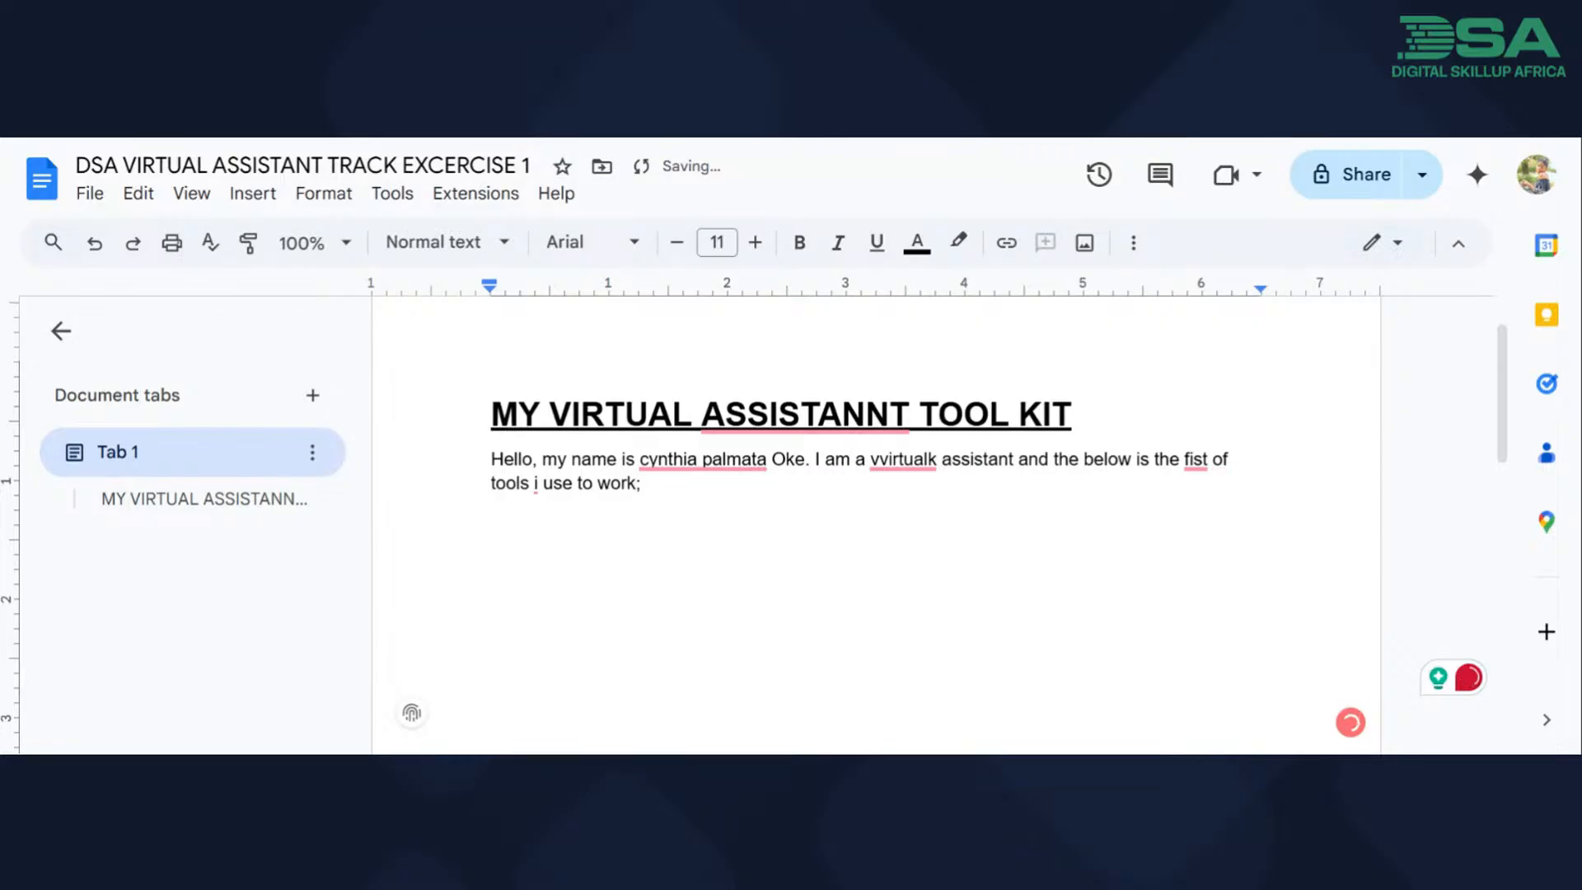
Add the category line "For communications and collaboration;" below the introduction and start a new line.
text(For commun)
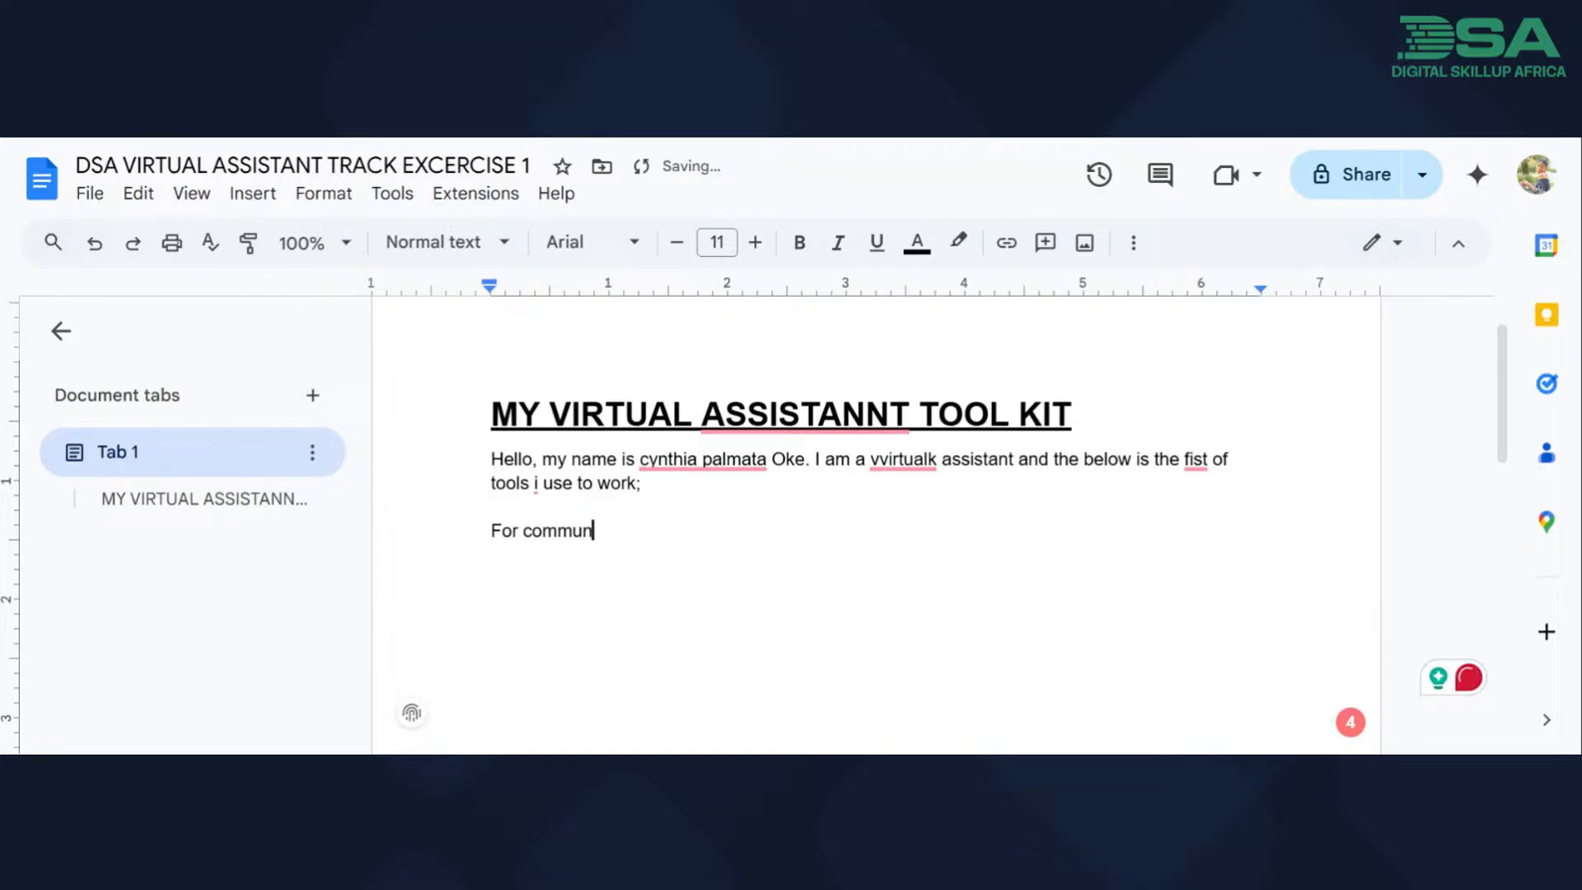
text(ications and colla)
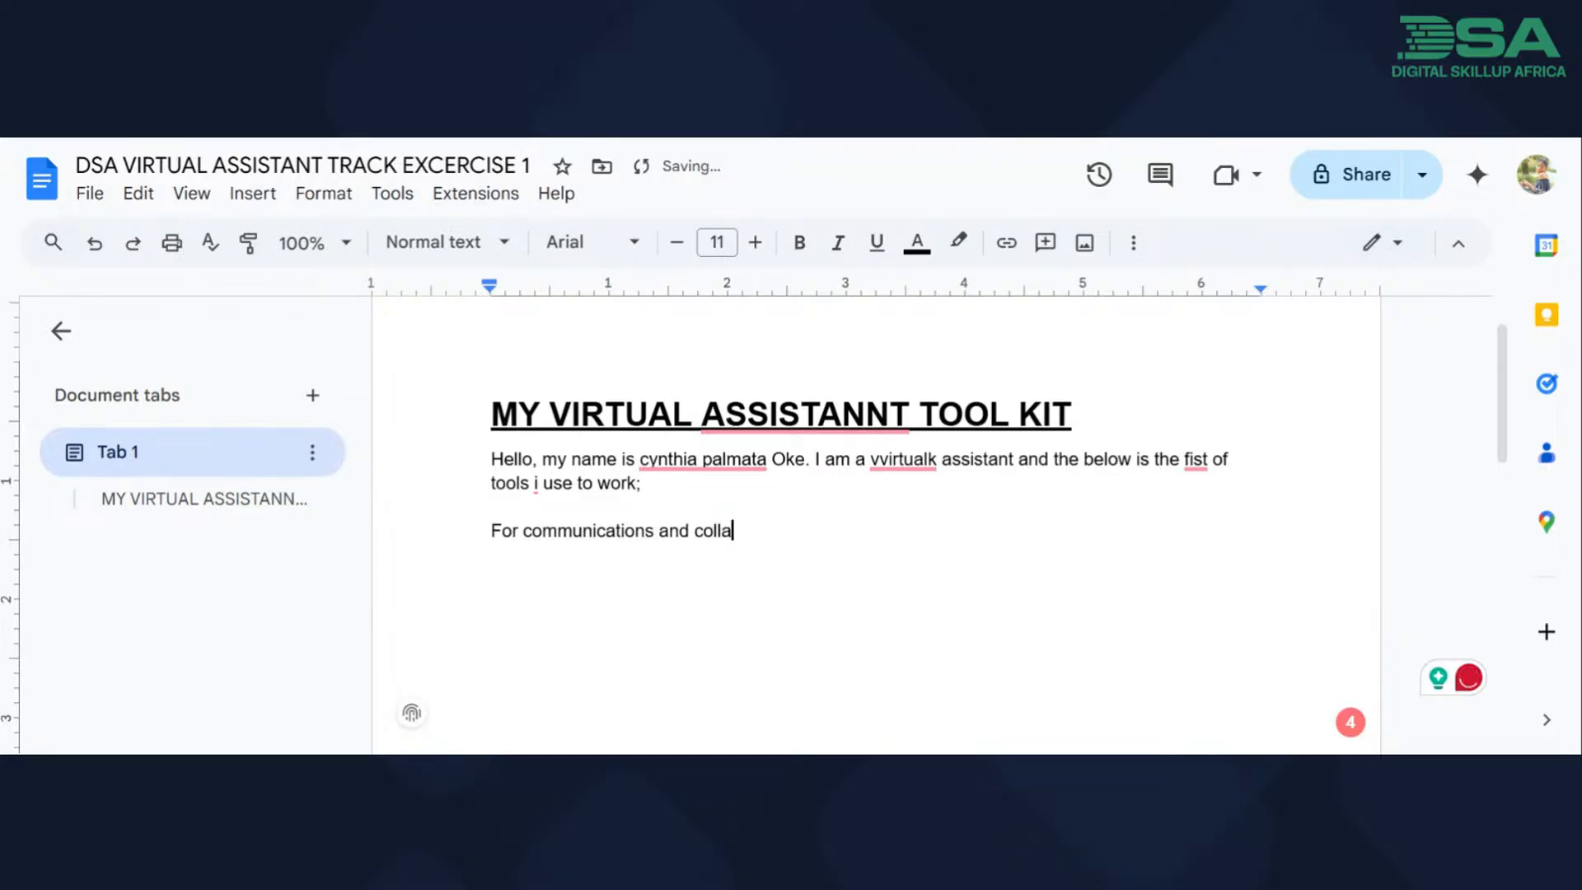
text(boration)
text(;)
key(Return)
Create a numbered list under the communications line with Slack, Goofle meet, Zoom and Microsoft TEams.
text(1. Slack)
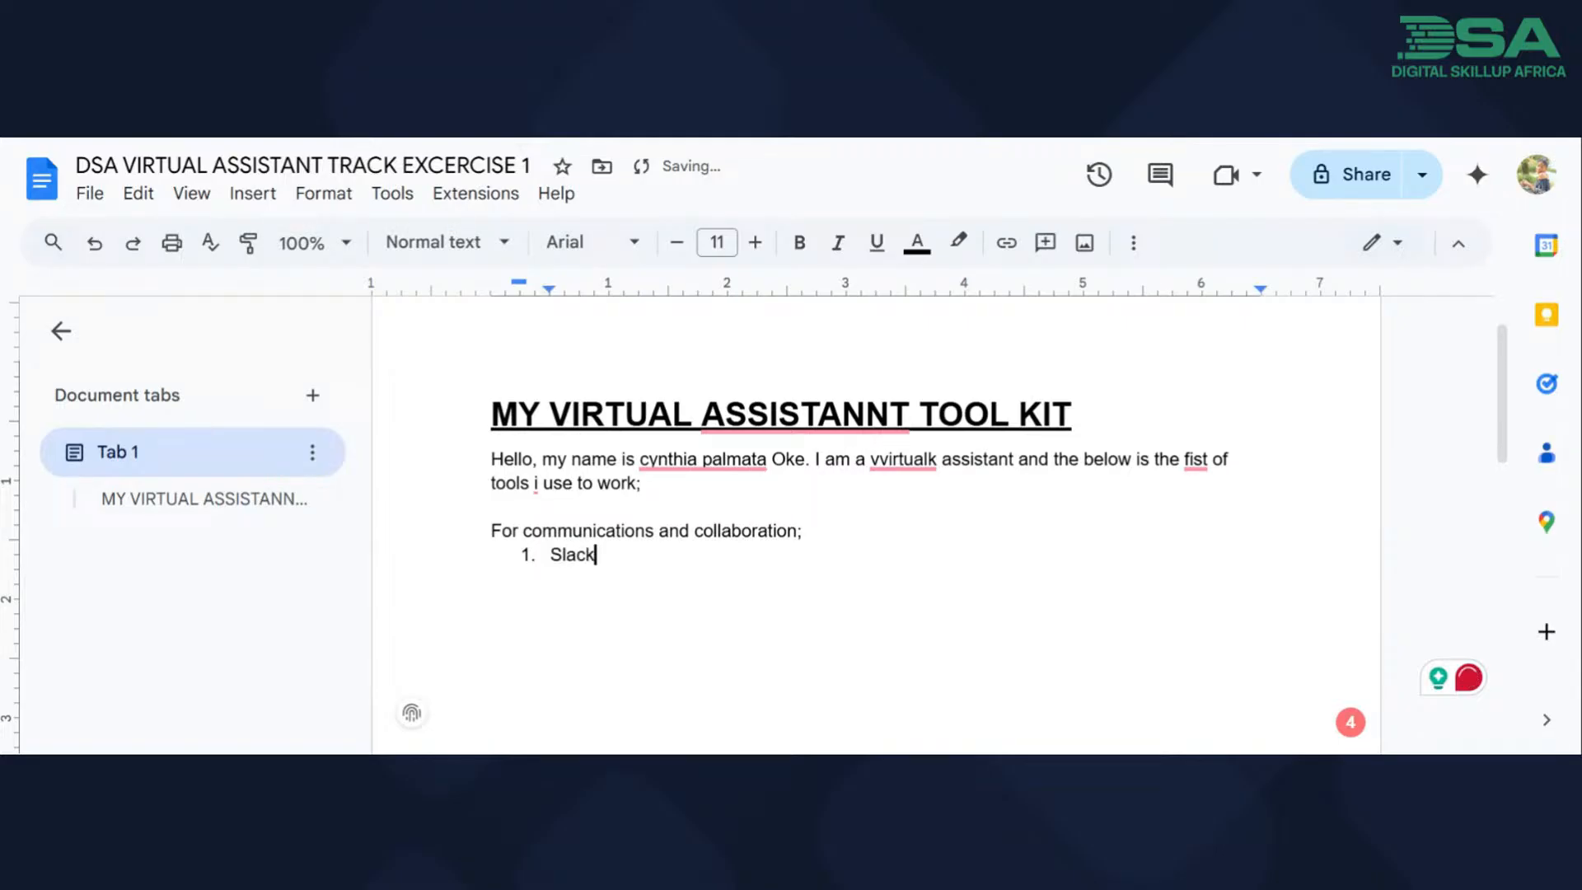
key(Return)
text(Goofle meet)
key(Return)
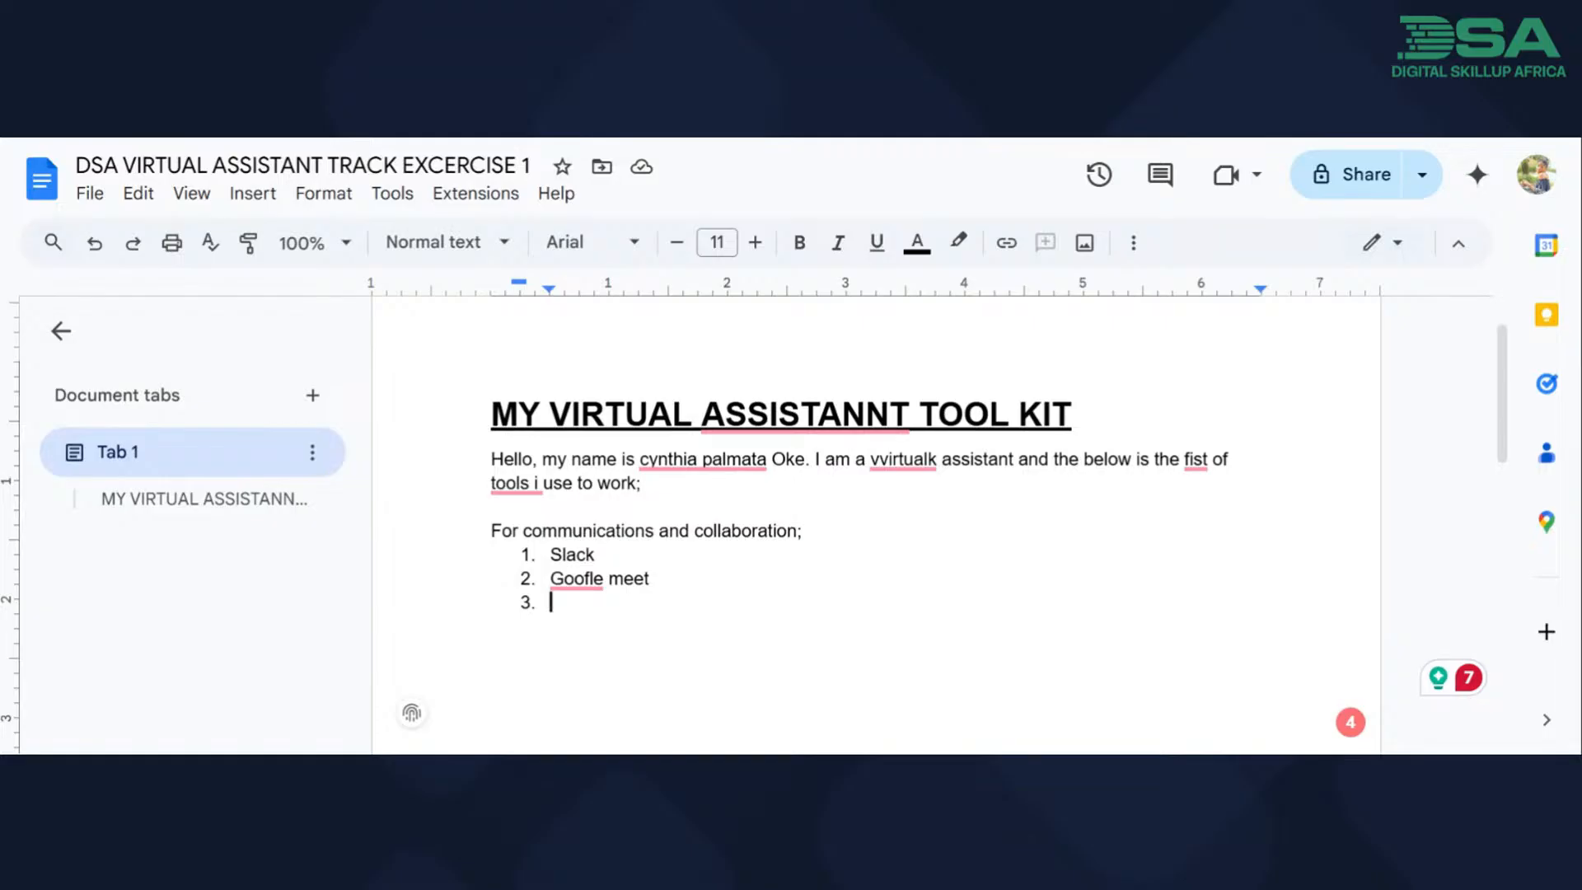
text(Zoom)
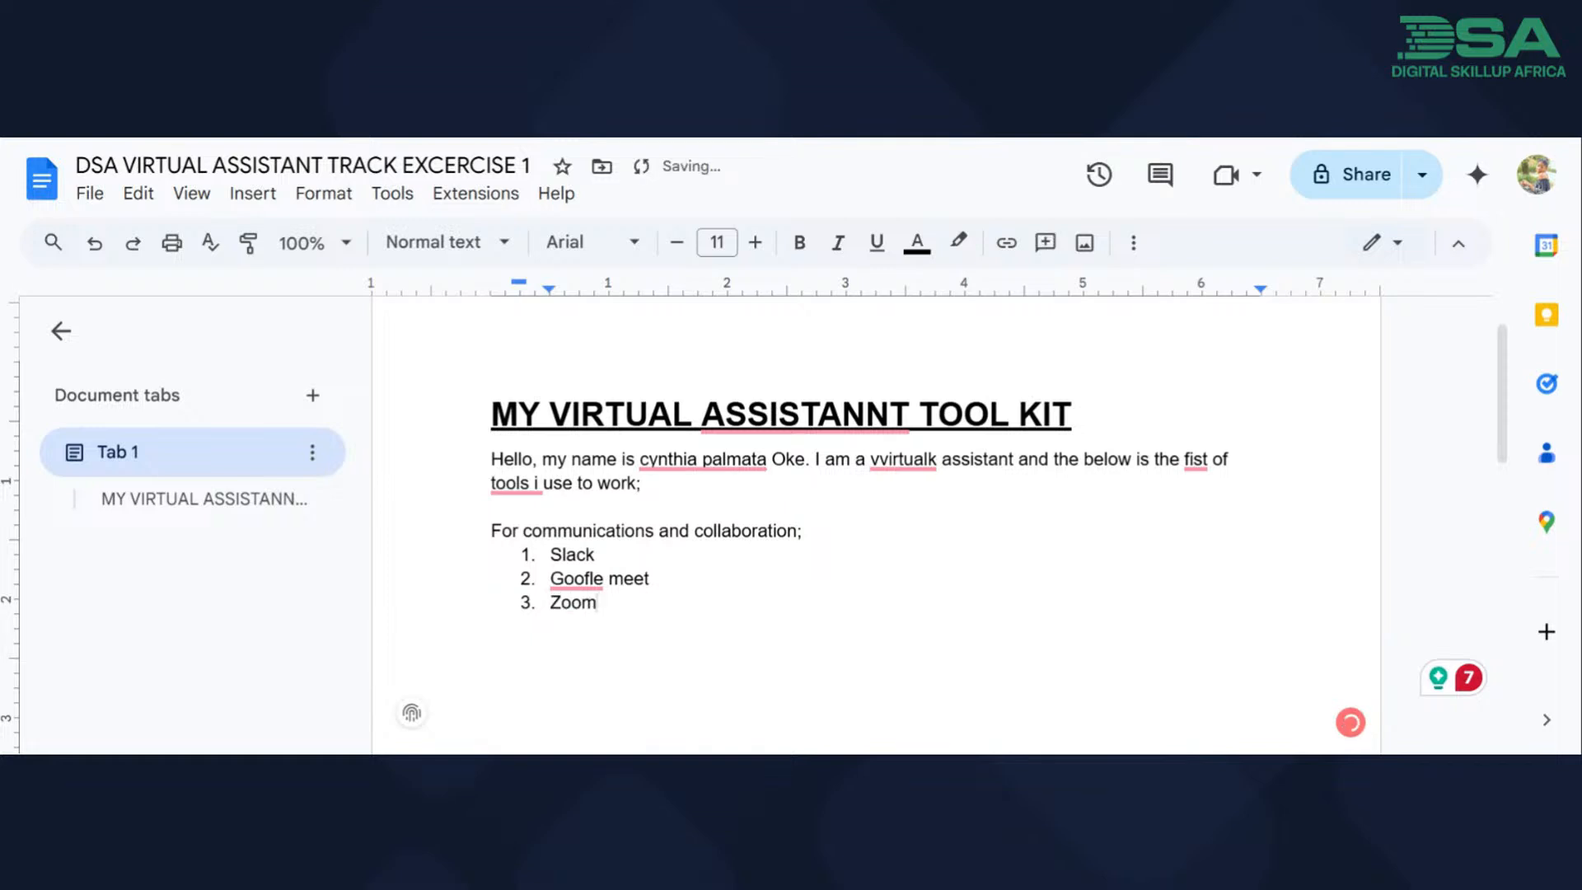
key(Return)
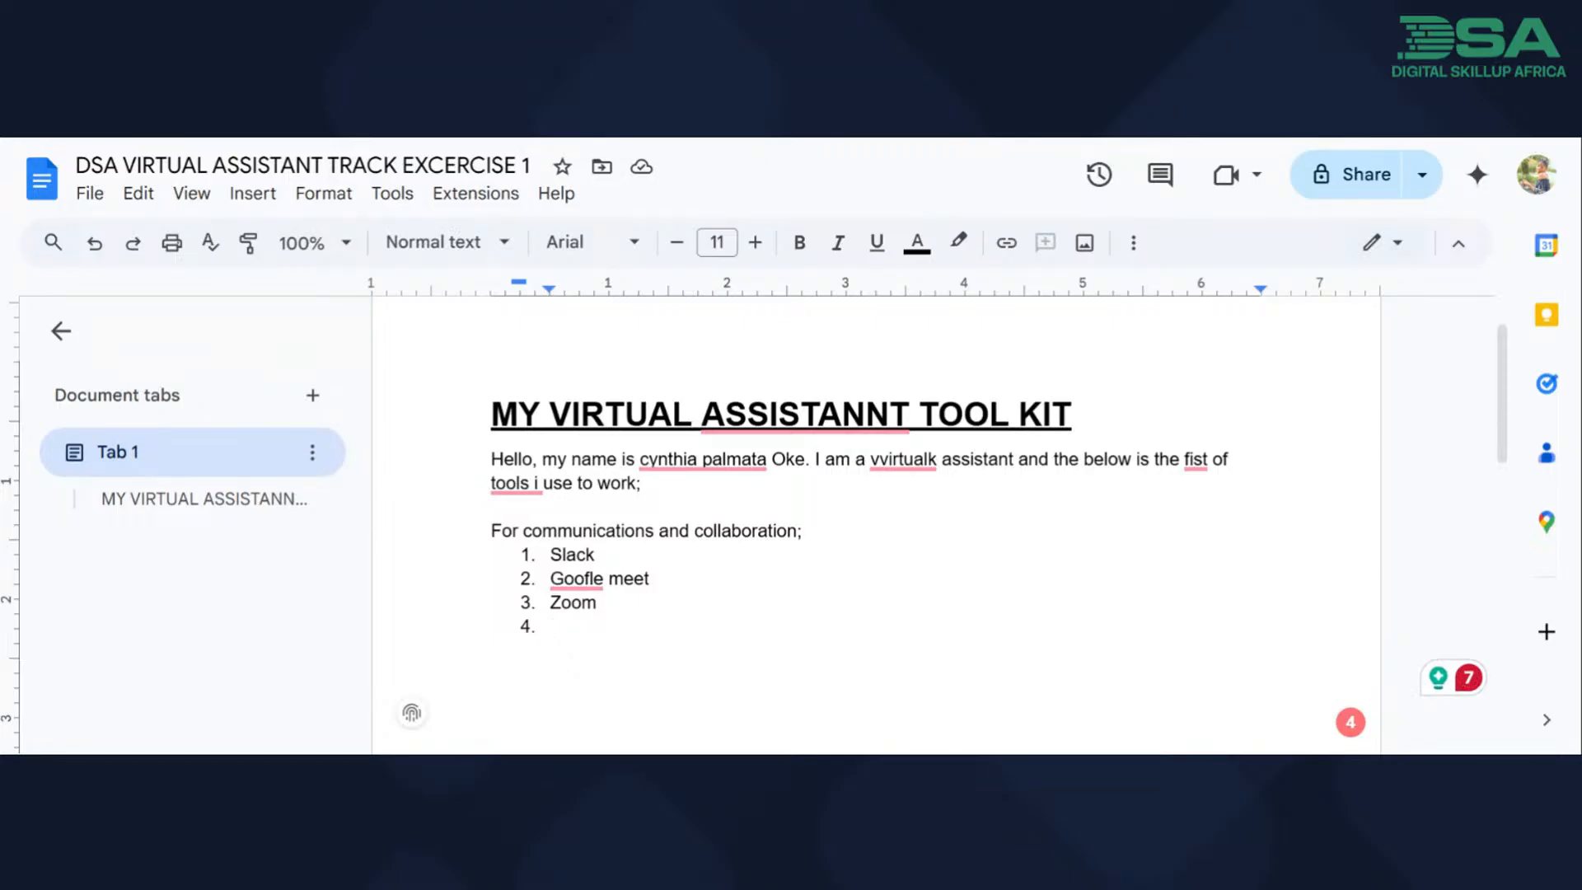
text(Micro)
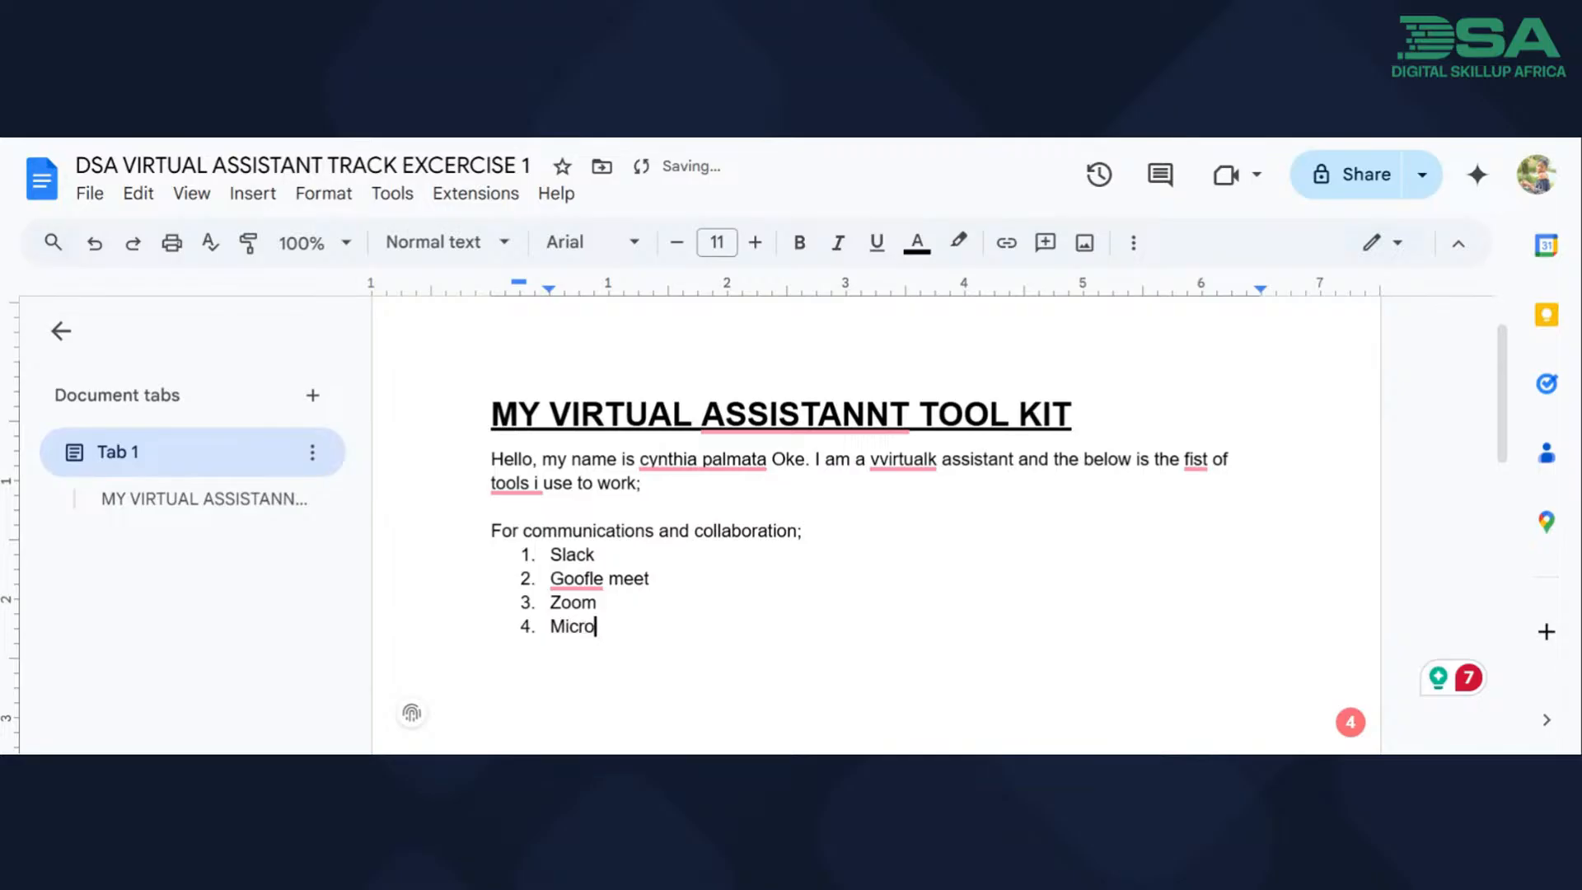
text(soft TEams)
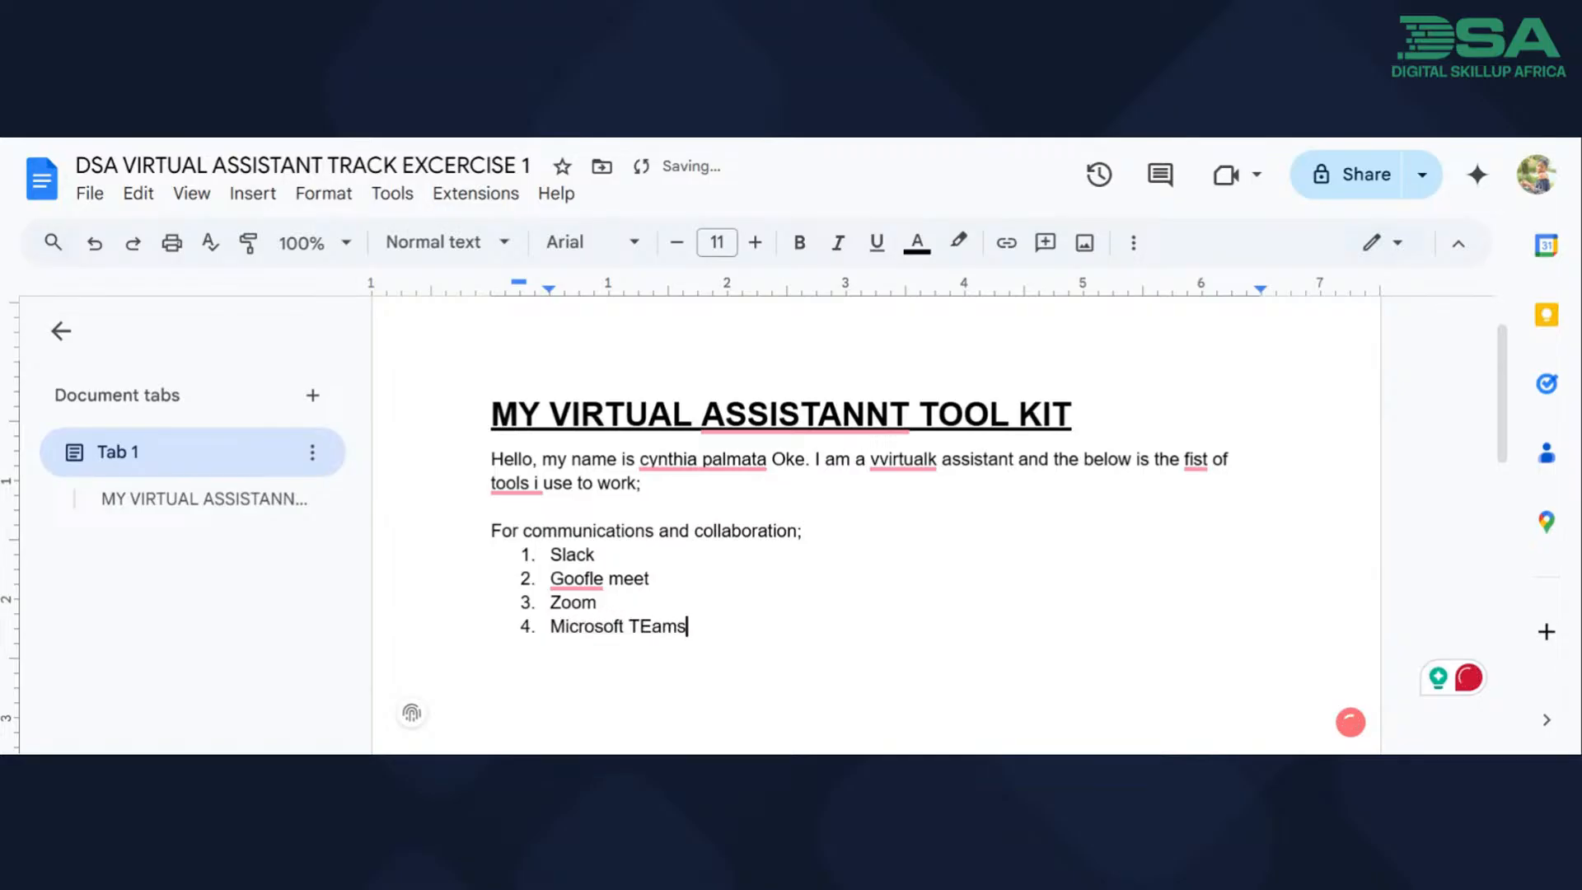
End the communications list and leave an empty line below it.
key(Return)
key(Return)
text(For)
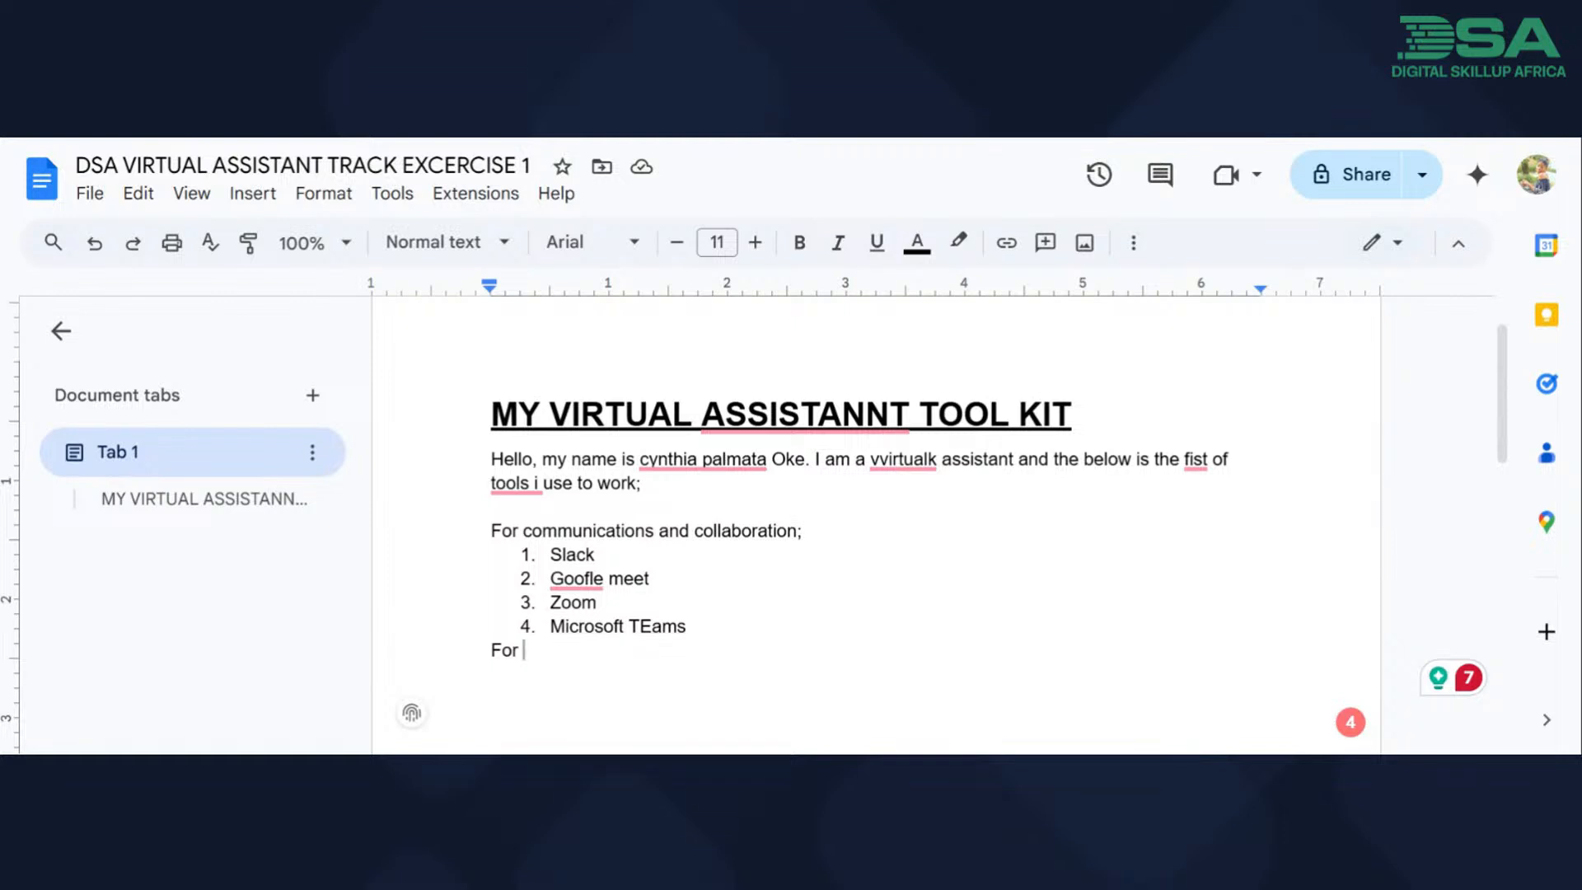
key(BackSpace)
key(BackSpace)
key(BackSpace)
key(Return)
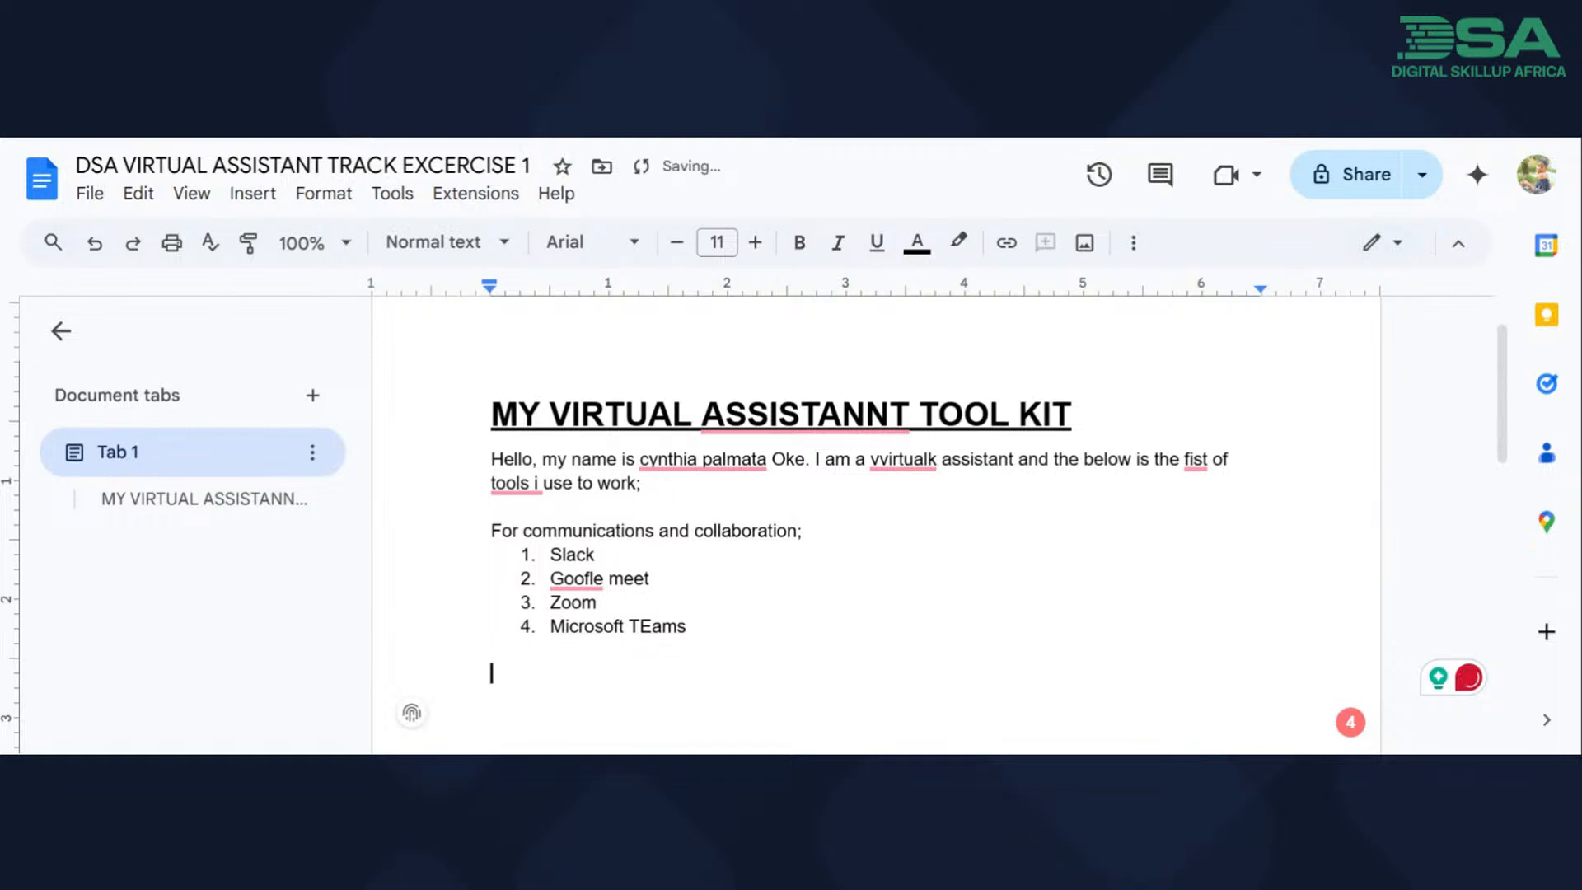
Add the category line "For schuedling nad calendar management;" and start a new line below it.
text(For schuedling n)
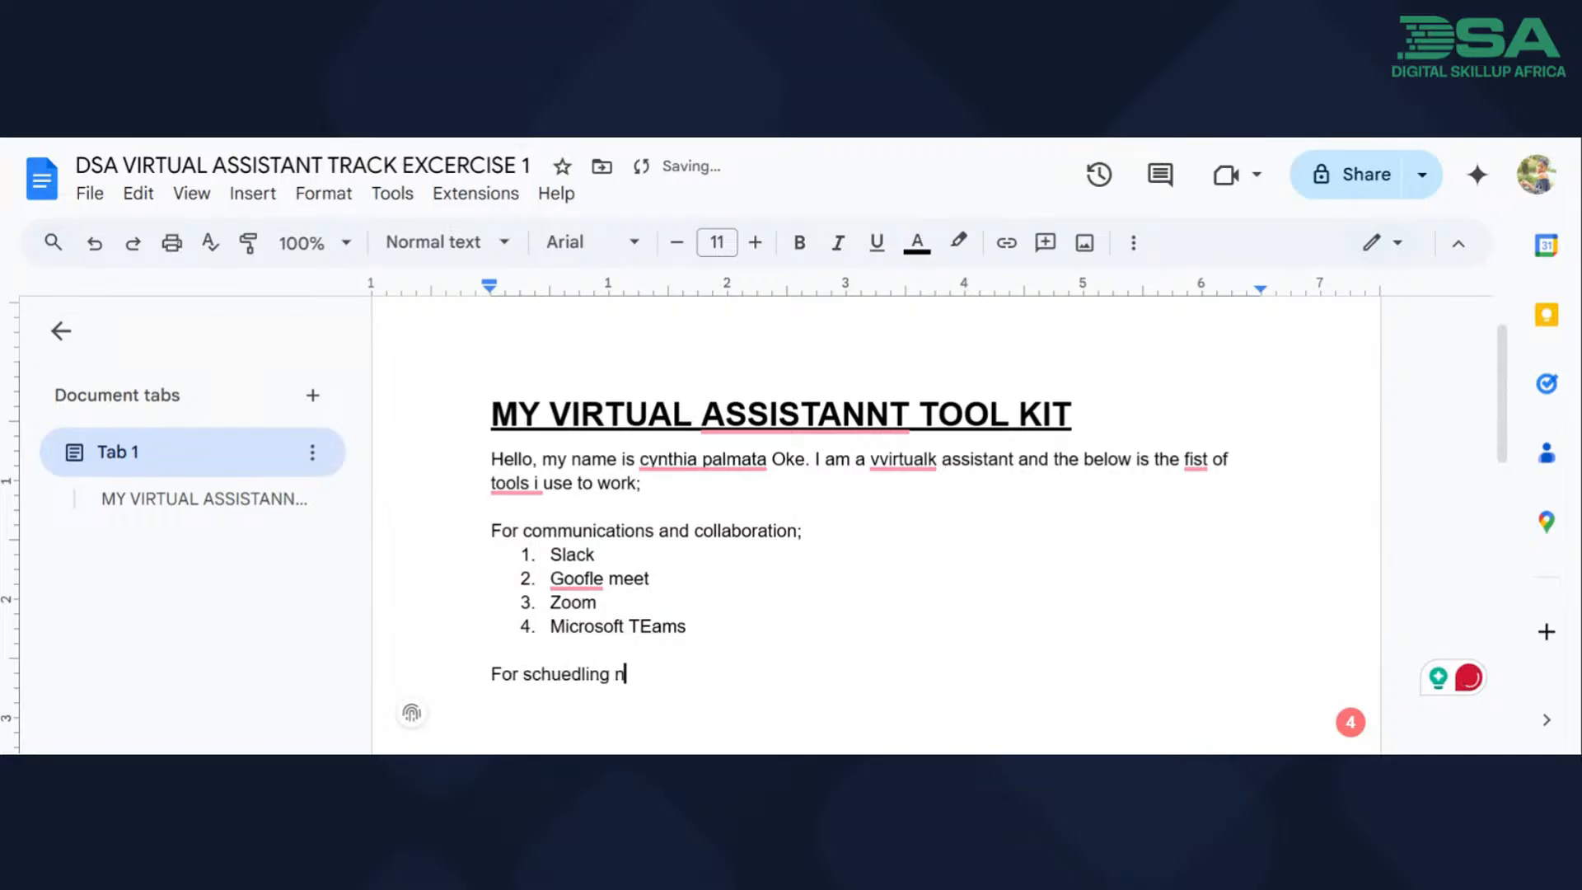
text(ad calendar man)
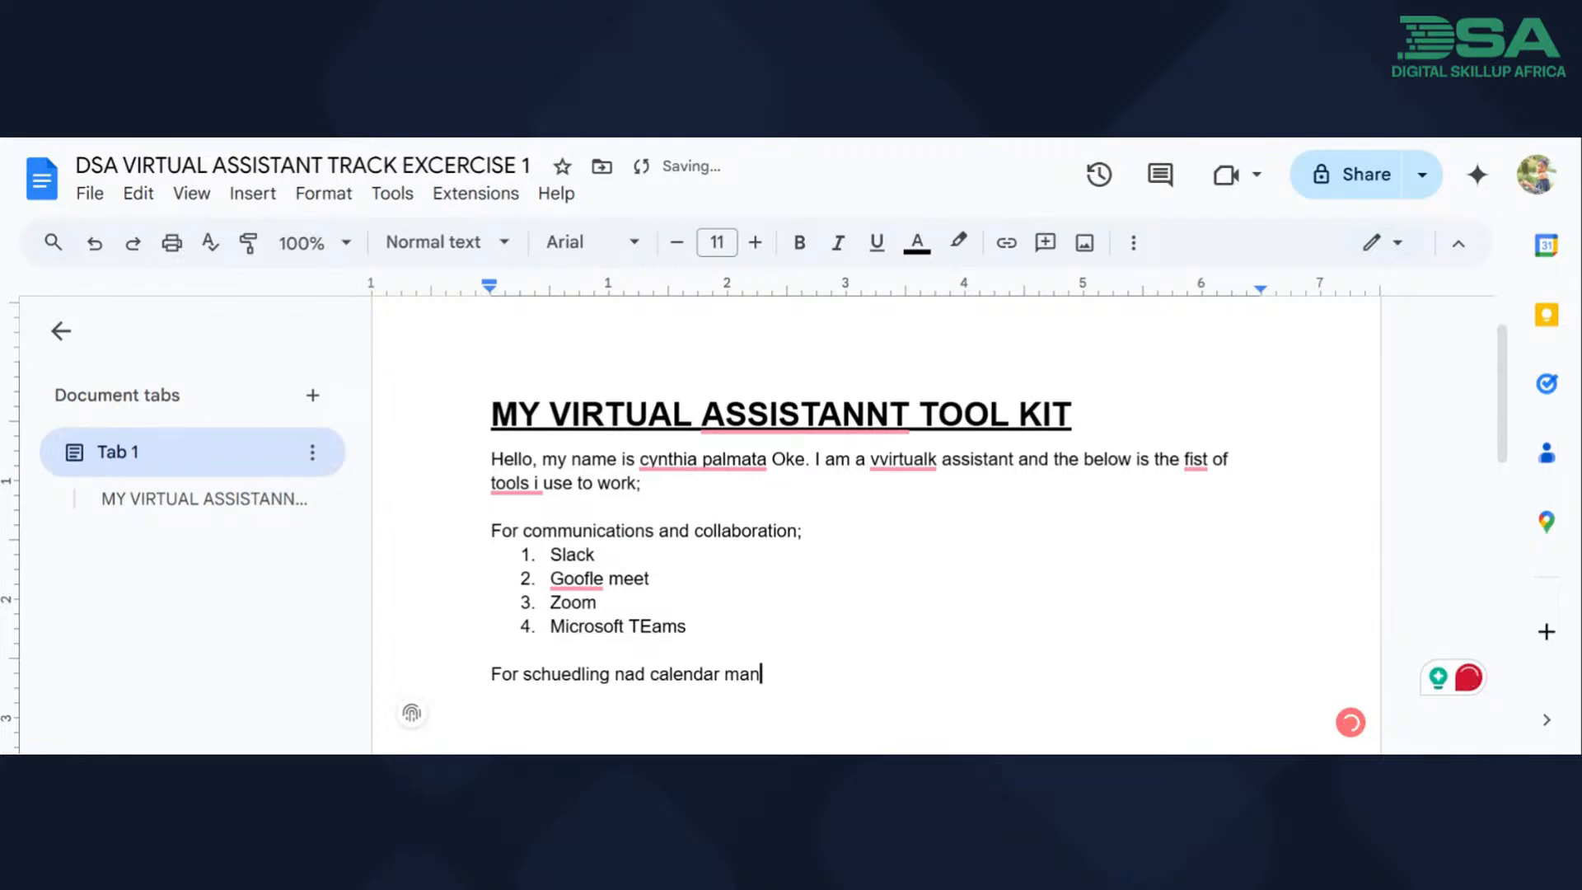
text(agement;)
key(Return)
Create a numbered list under the calendar management line with Calendly, Acutiy scheduling and Google calendar.
text(1. )
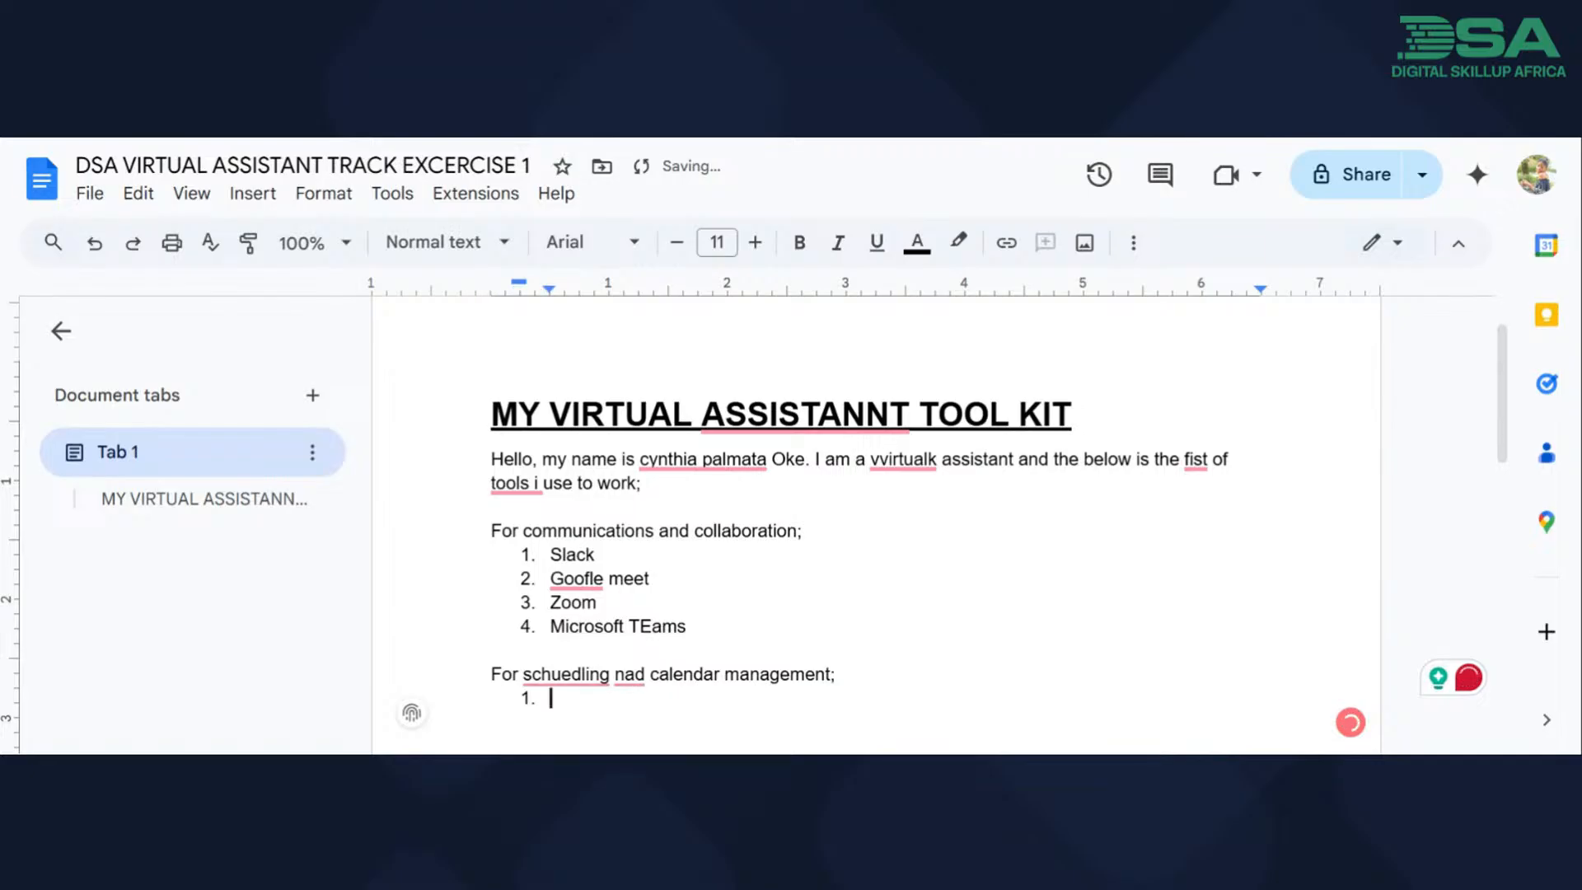
text(Calendly)
key(Return)
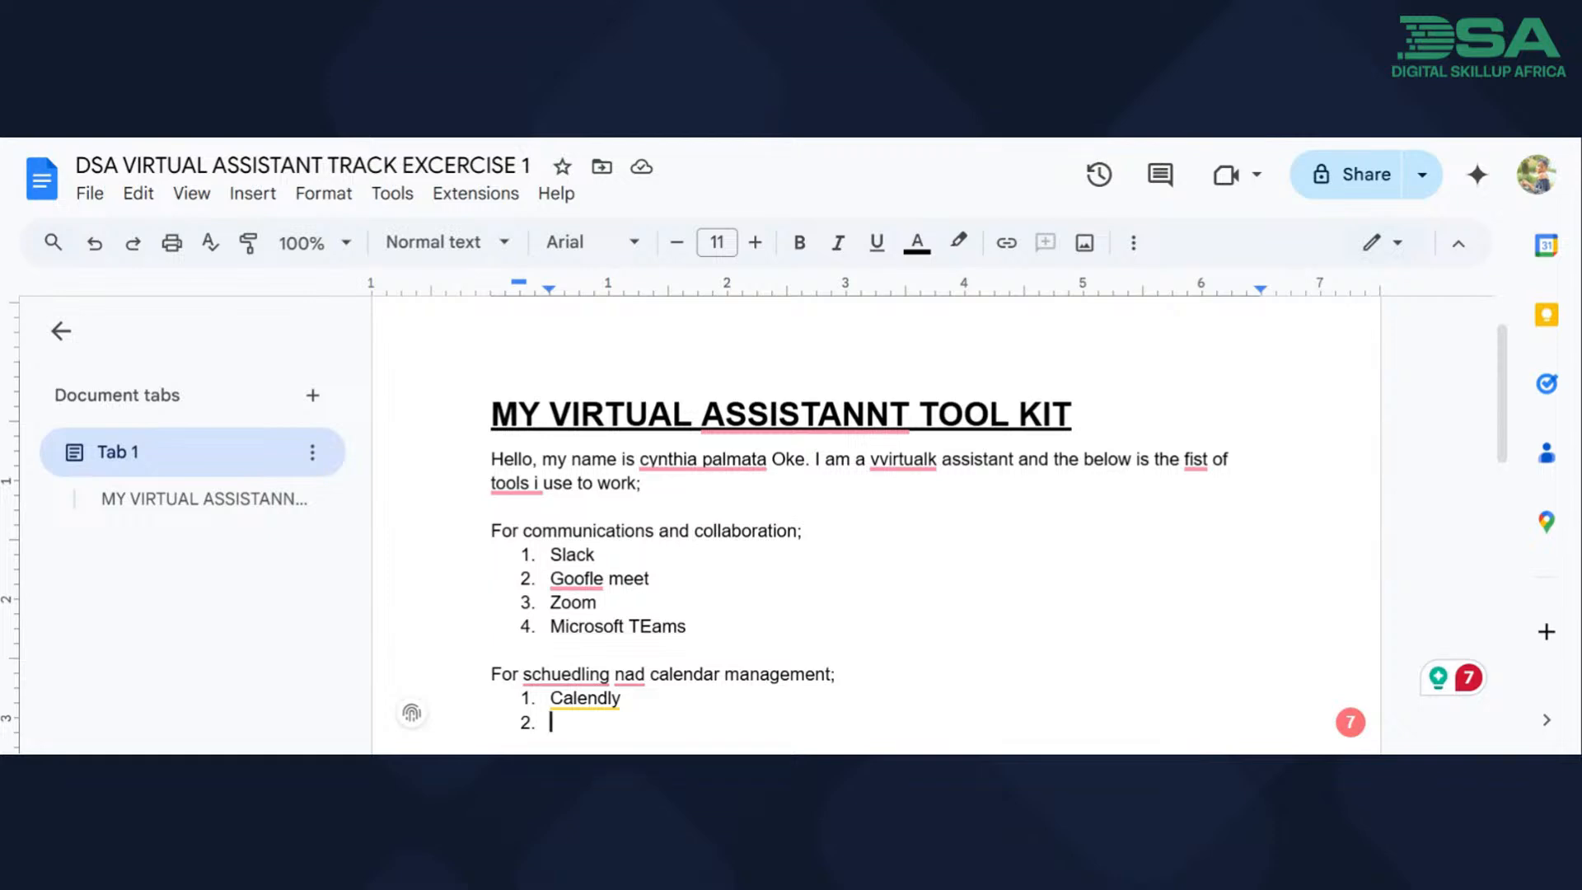
text(Acutiy schuedling)
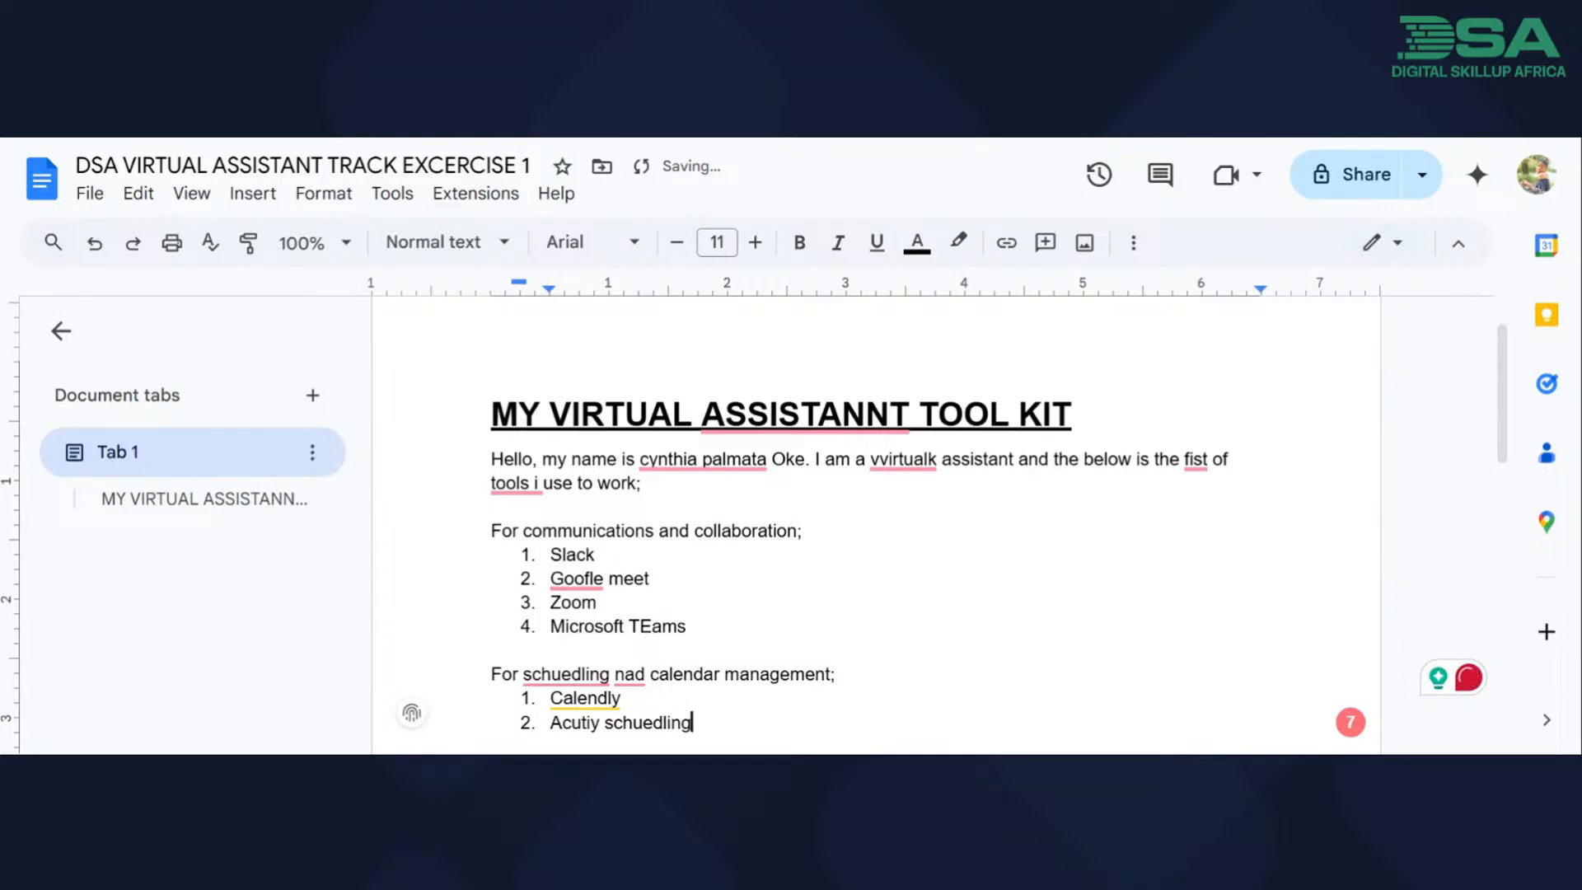
key(Return)
text(go)
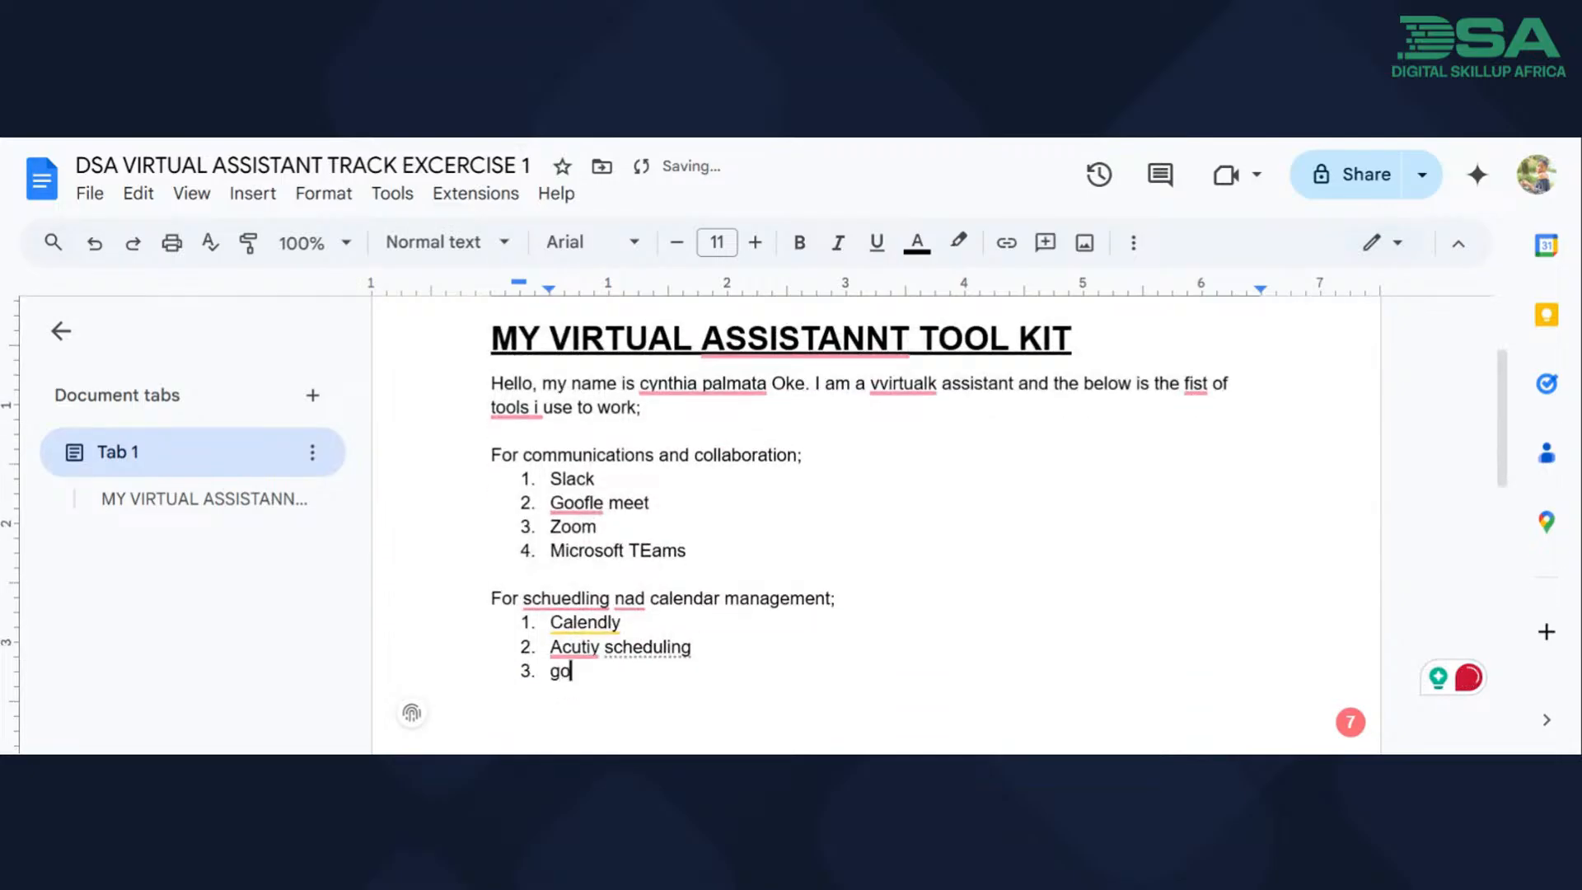
text(ogle calene)
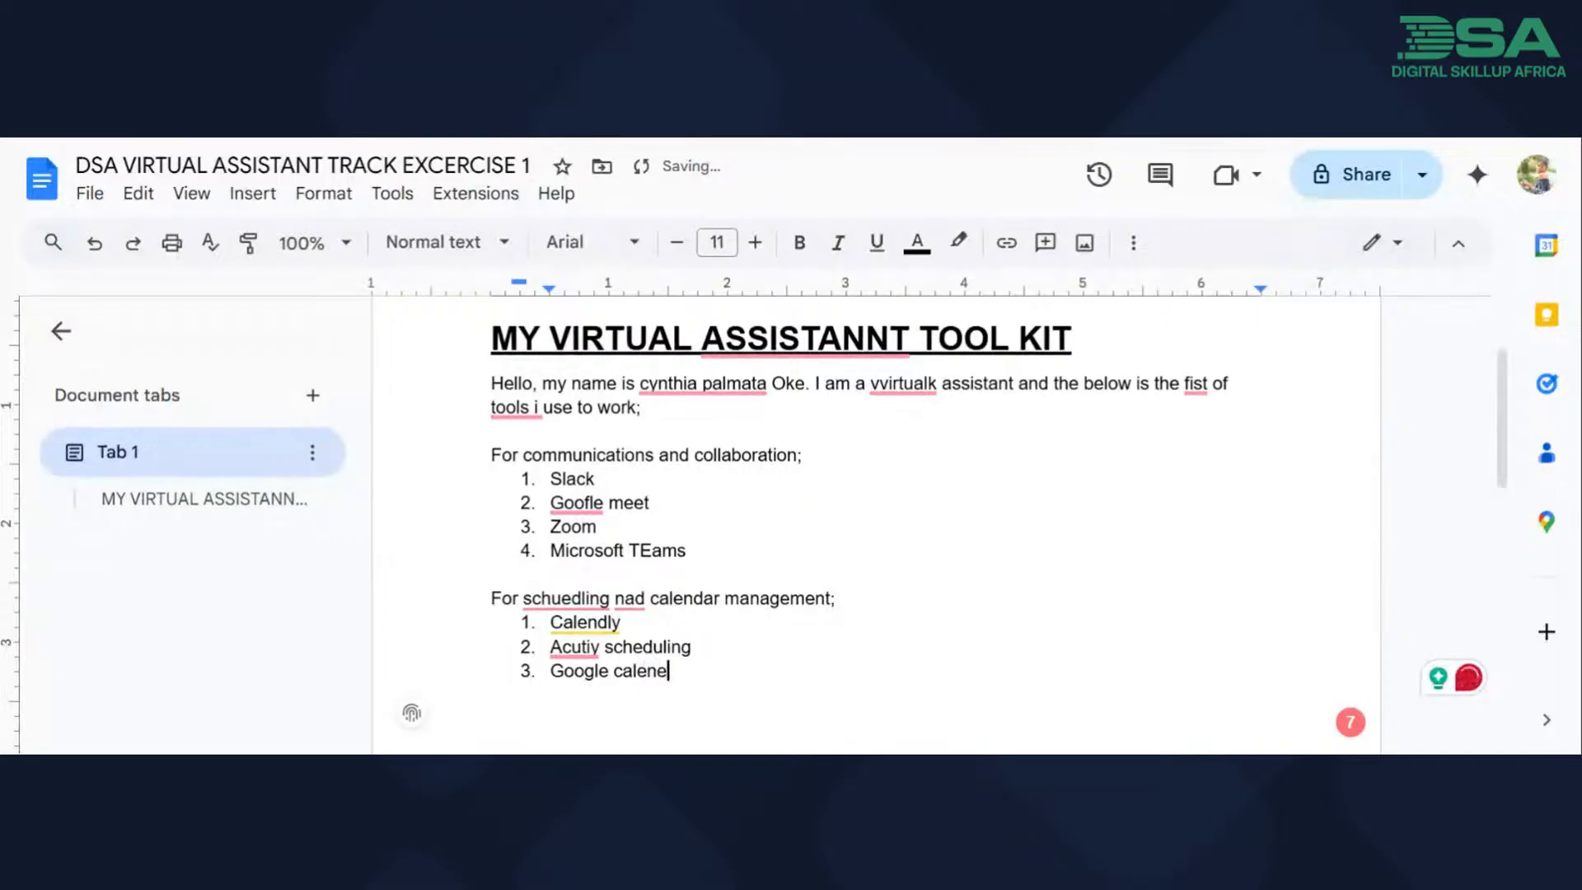
text(dr)
End the calendar tools list and add the category line "For flie sharing;" after a blank line.
key(Return)
key(Return)
text(For)
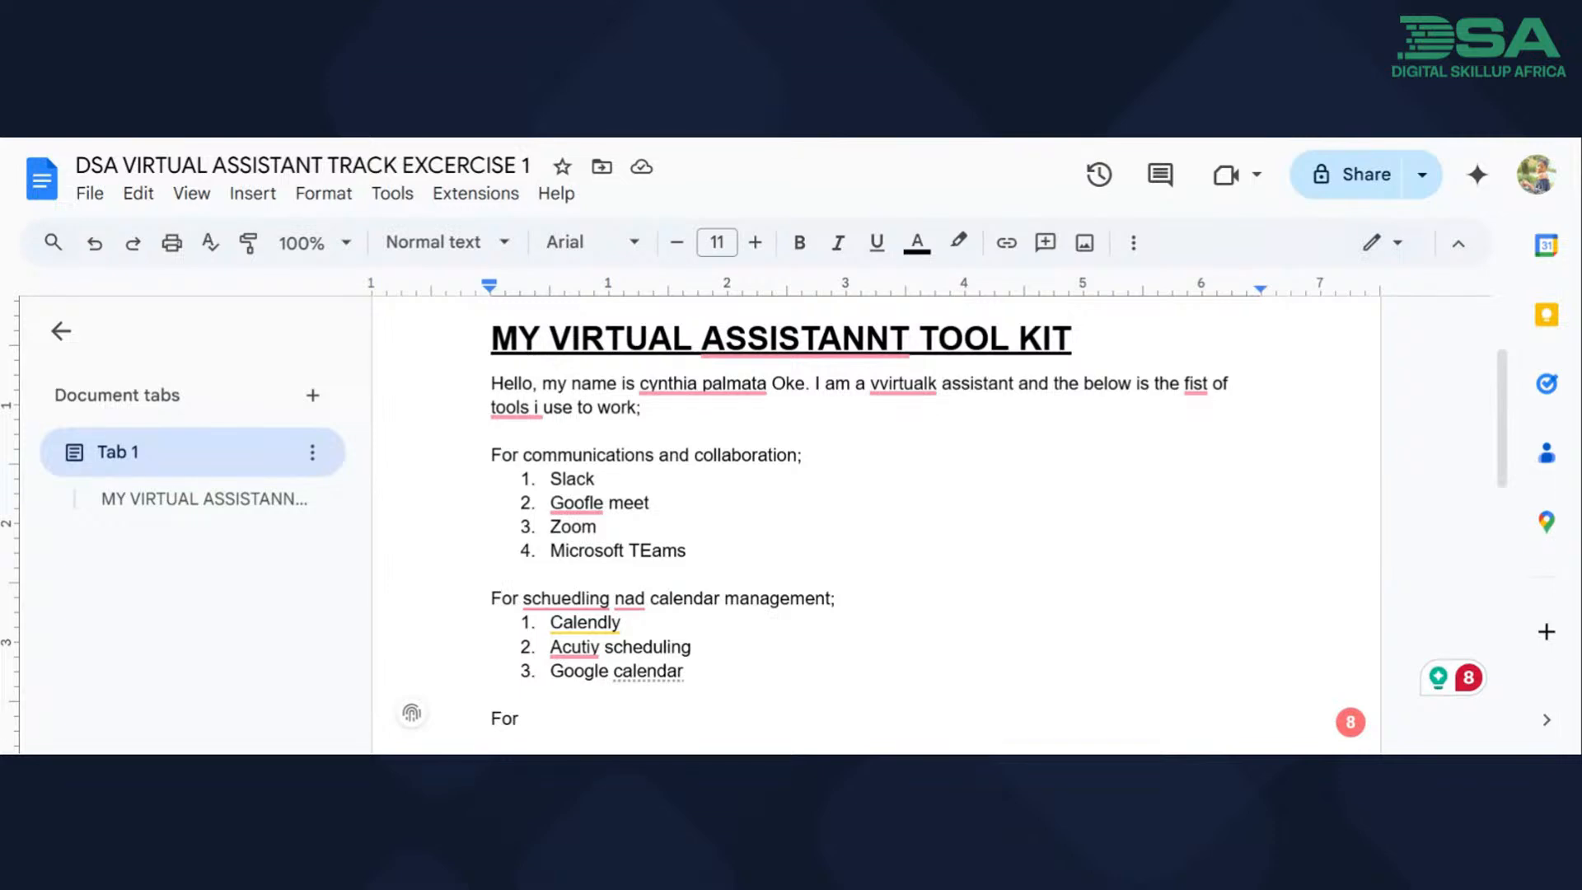
text(flie sharing)
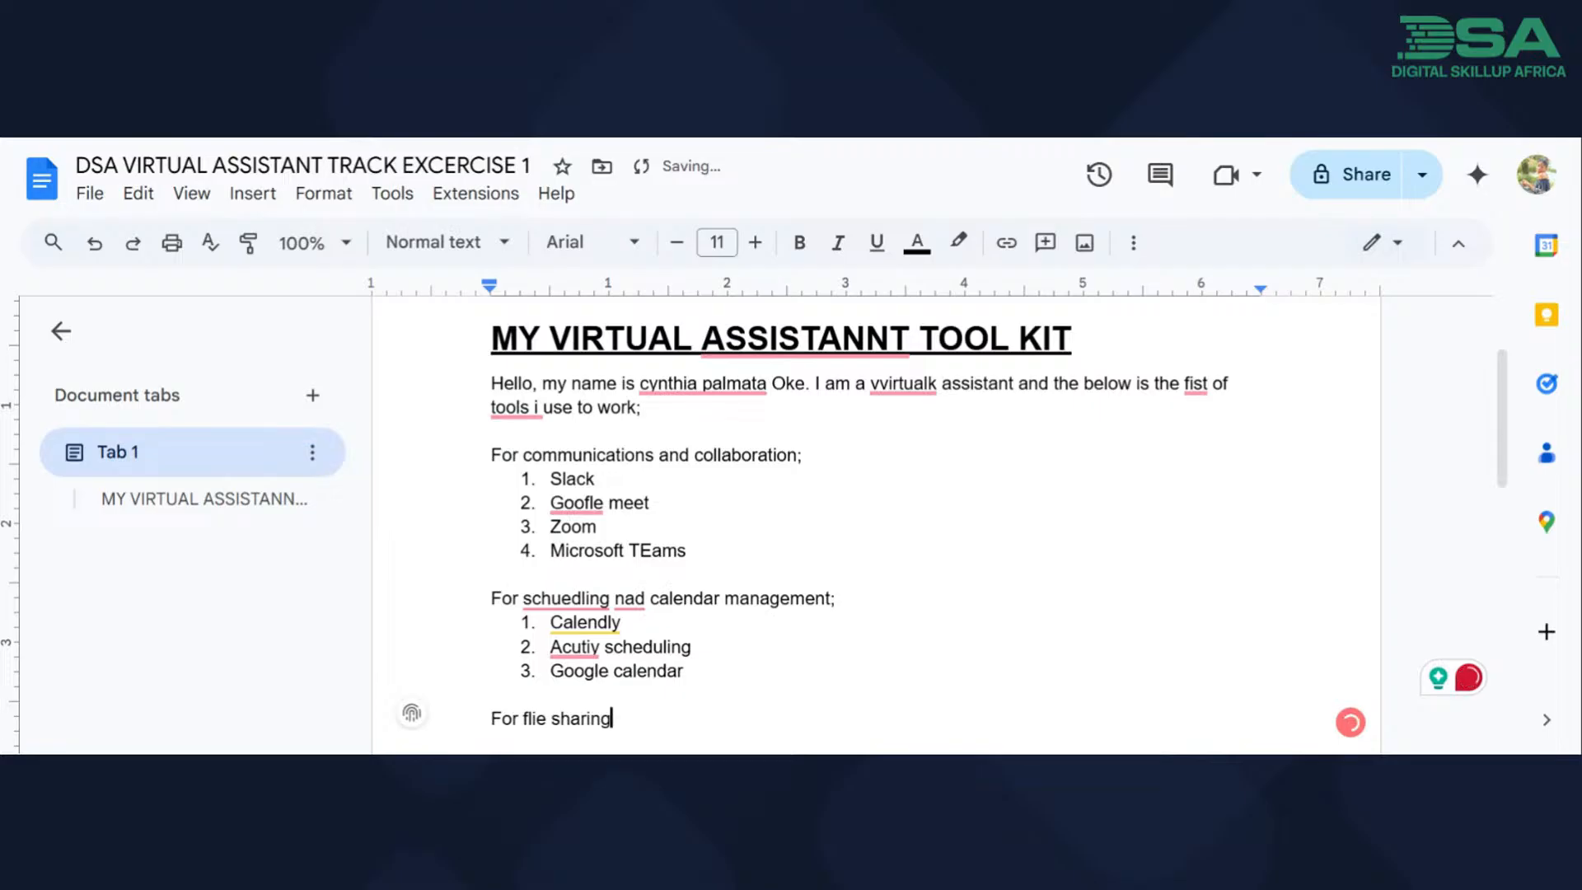
text(;)
key(Return)
Start a numbered list under the file sharing line with "Googler drive" as its first item, collapsing the document header for more room.
text(1.)
scroll(876, 525, down, 1)
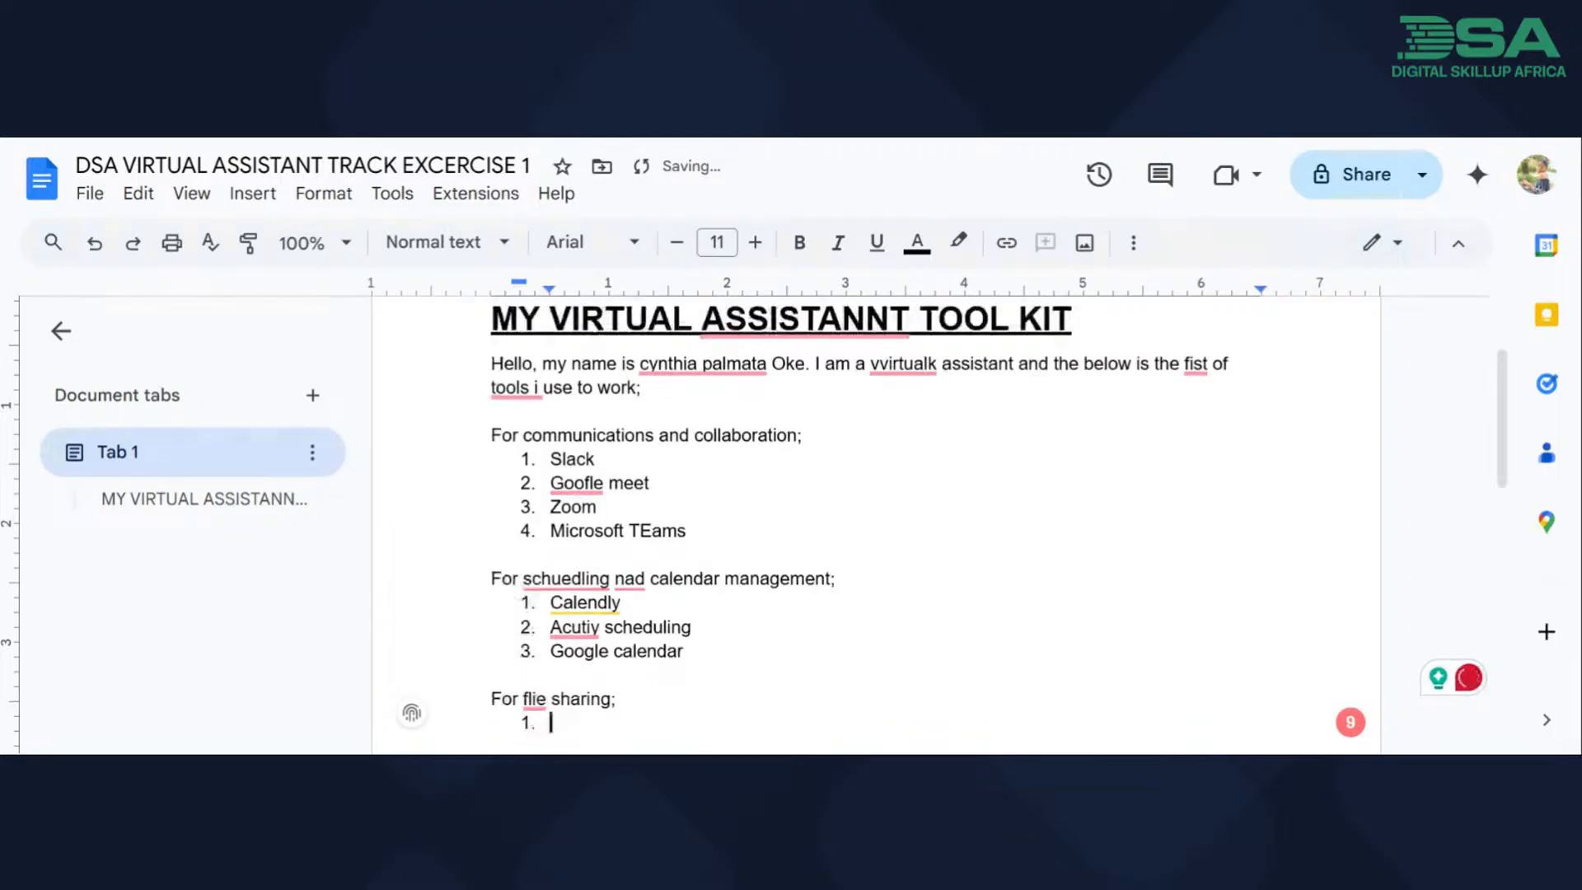
click(1458, 244)
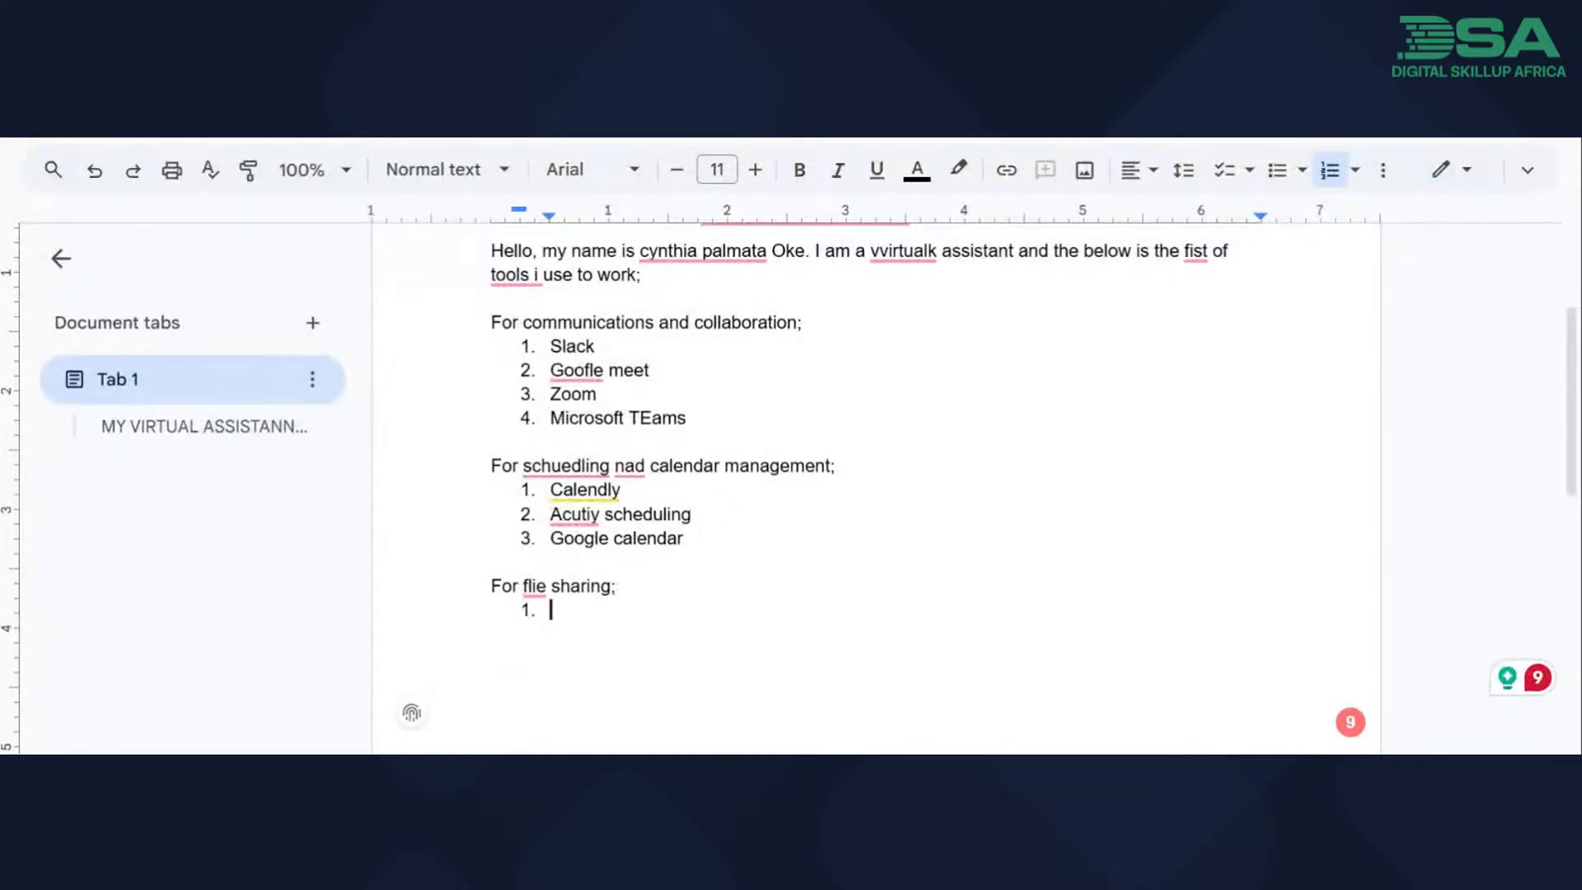
text(Google)
key(BackSpace)
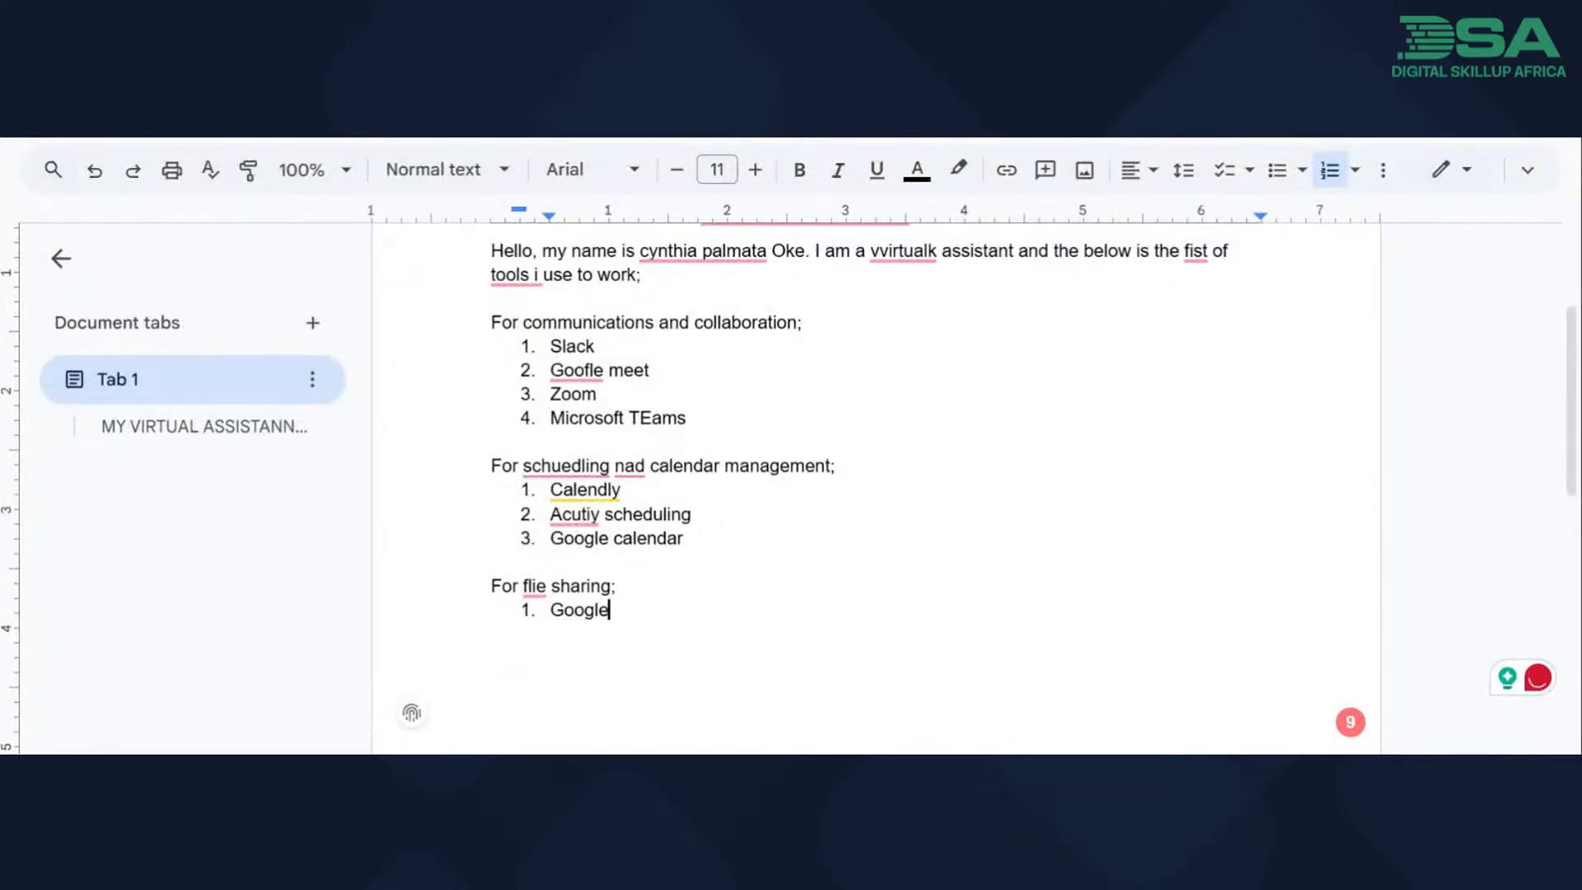
text(er)
text(drive)
Add "Drop box" and "One drive" as the second and third items of the file sharing list.
key(Return)
text(drop box)
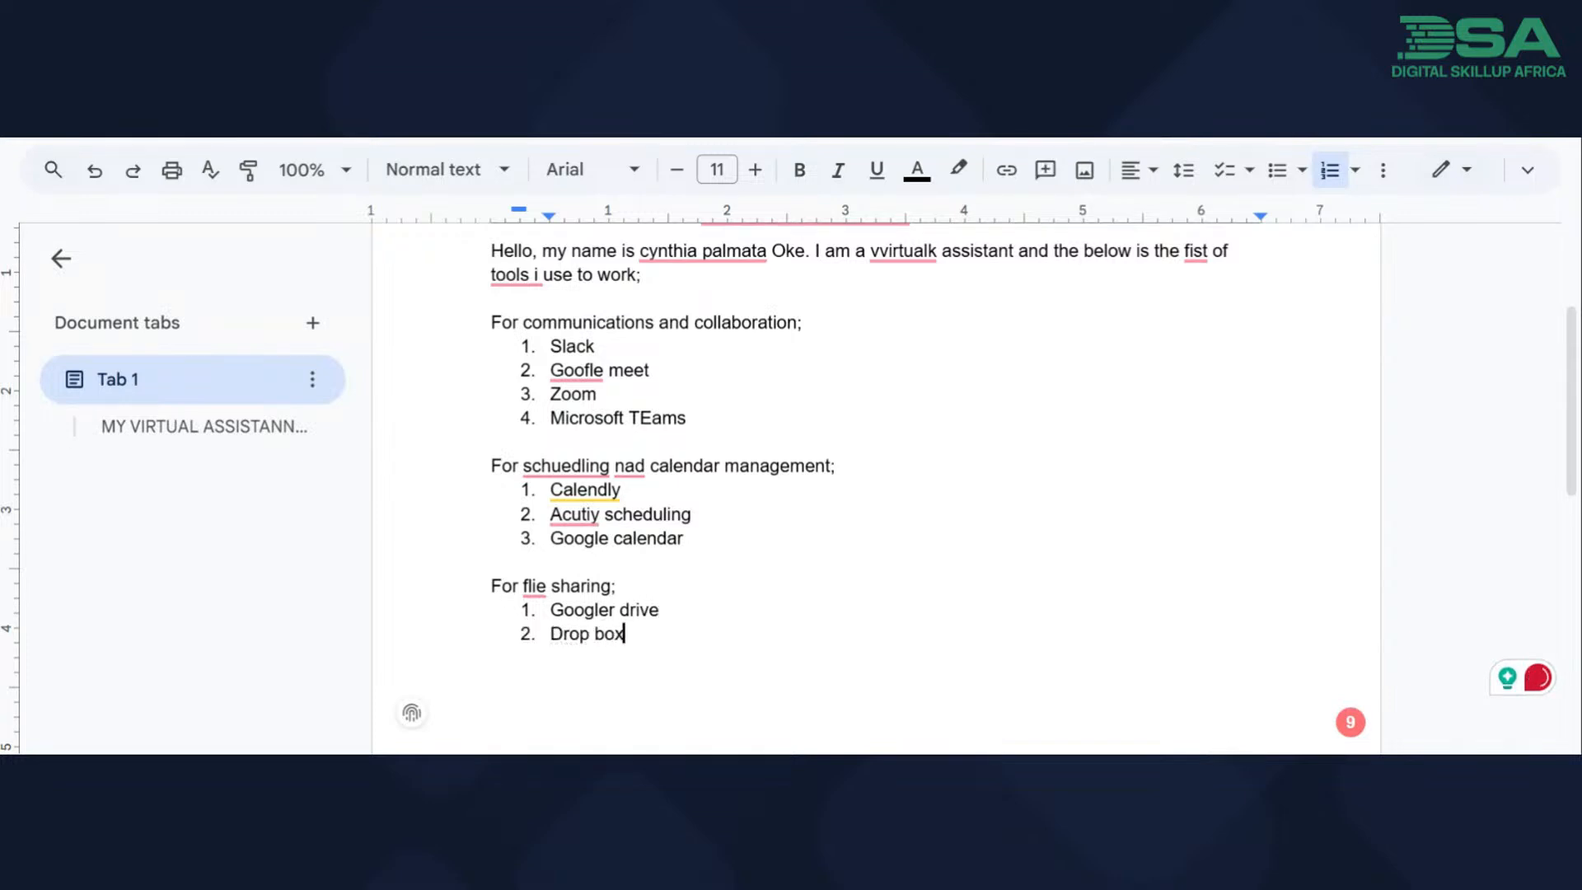
key(Return)
text(one driv)
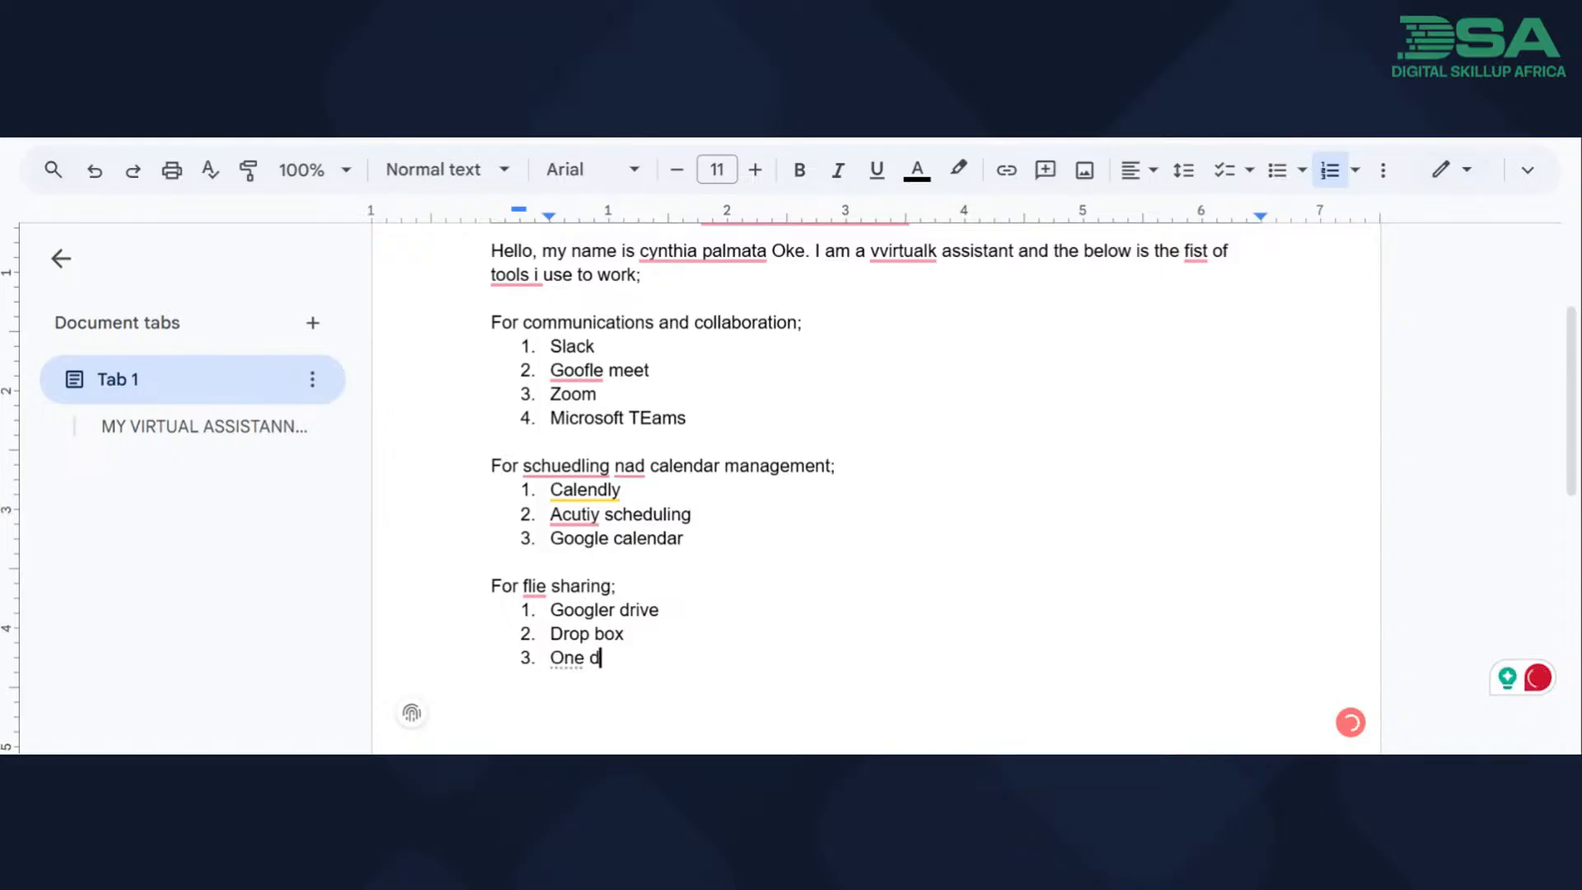
text(e)
Accept the spelling suggestion "ASSISTANT" in the heading and the suggested capitalization of the author's name in the introduction.
scroll(814, 299, up, 3)
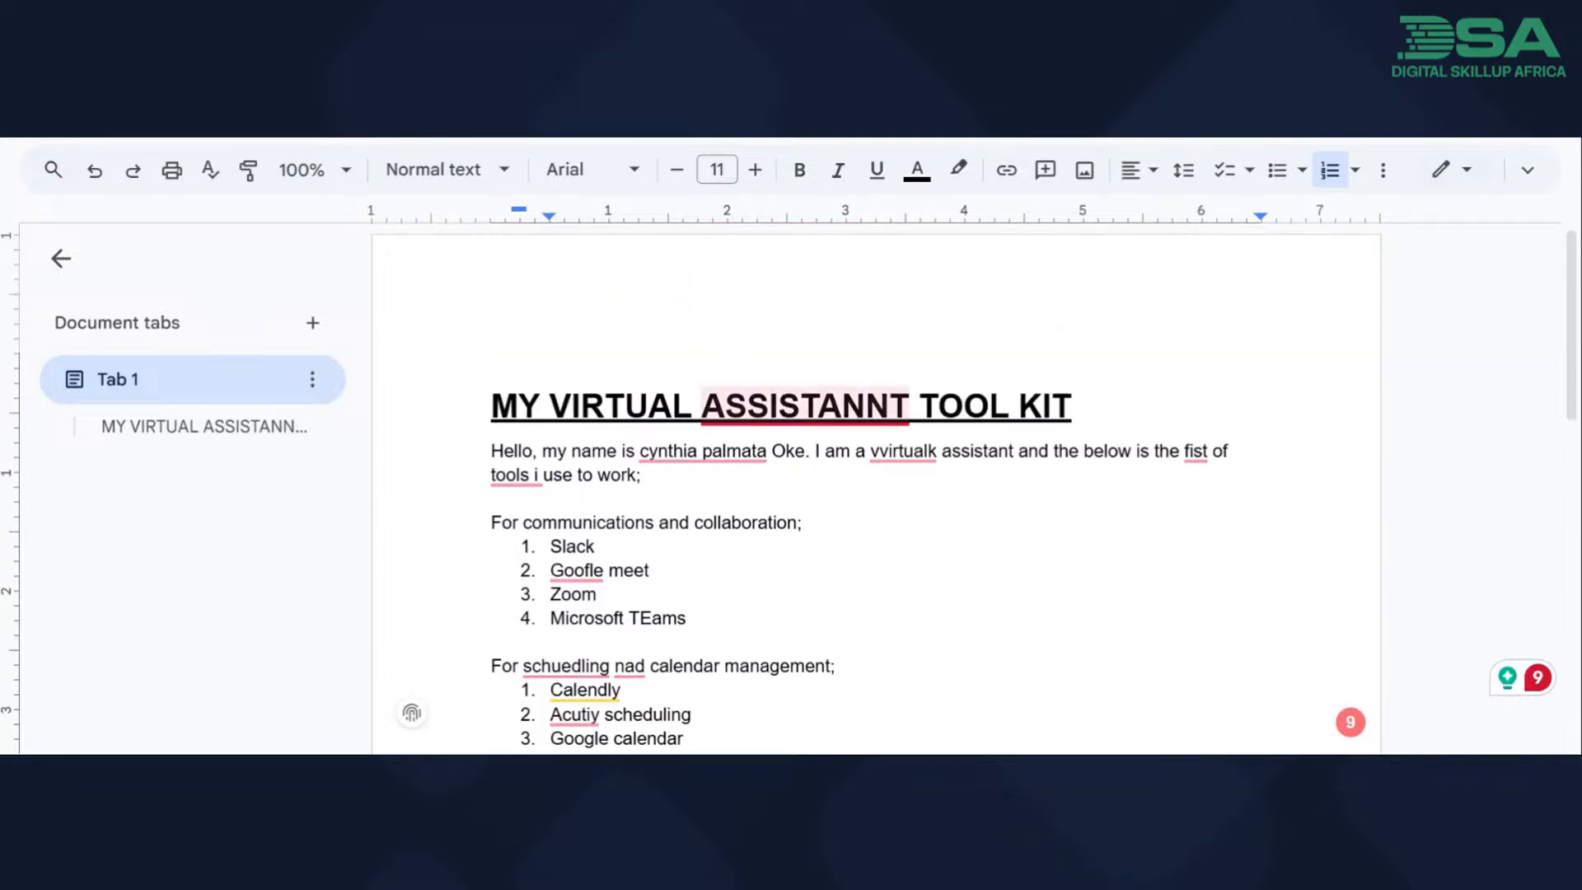
mouse_move(805, 408)
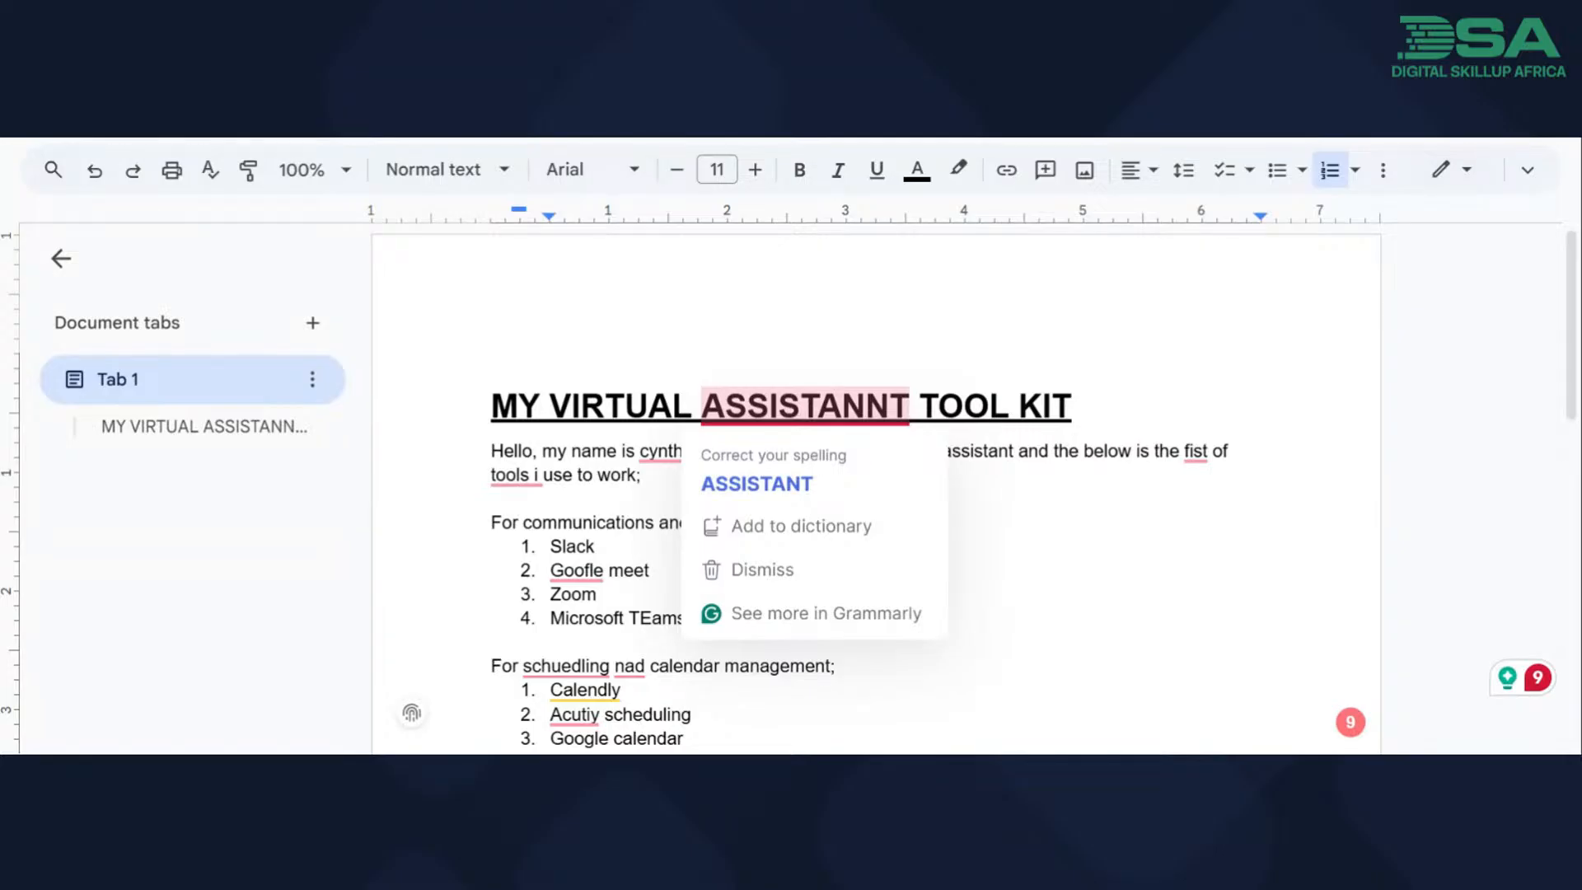
click(767, 484)
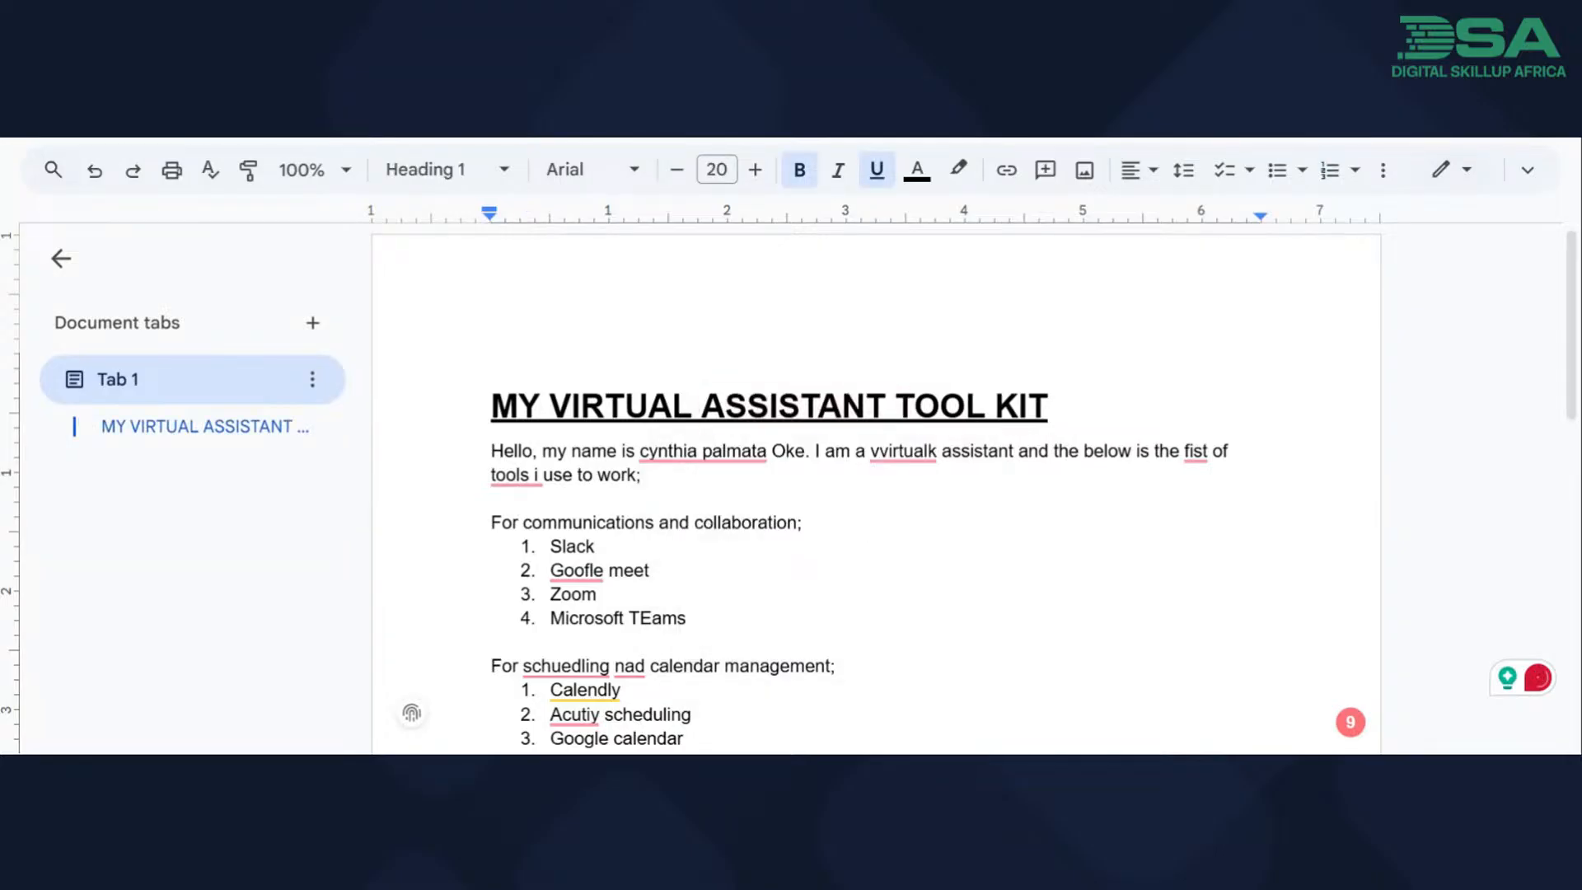
mouse_move(703, 452)
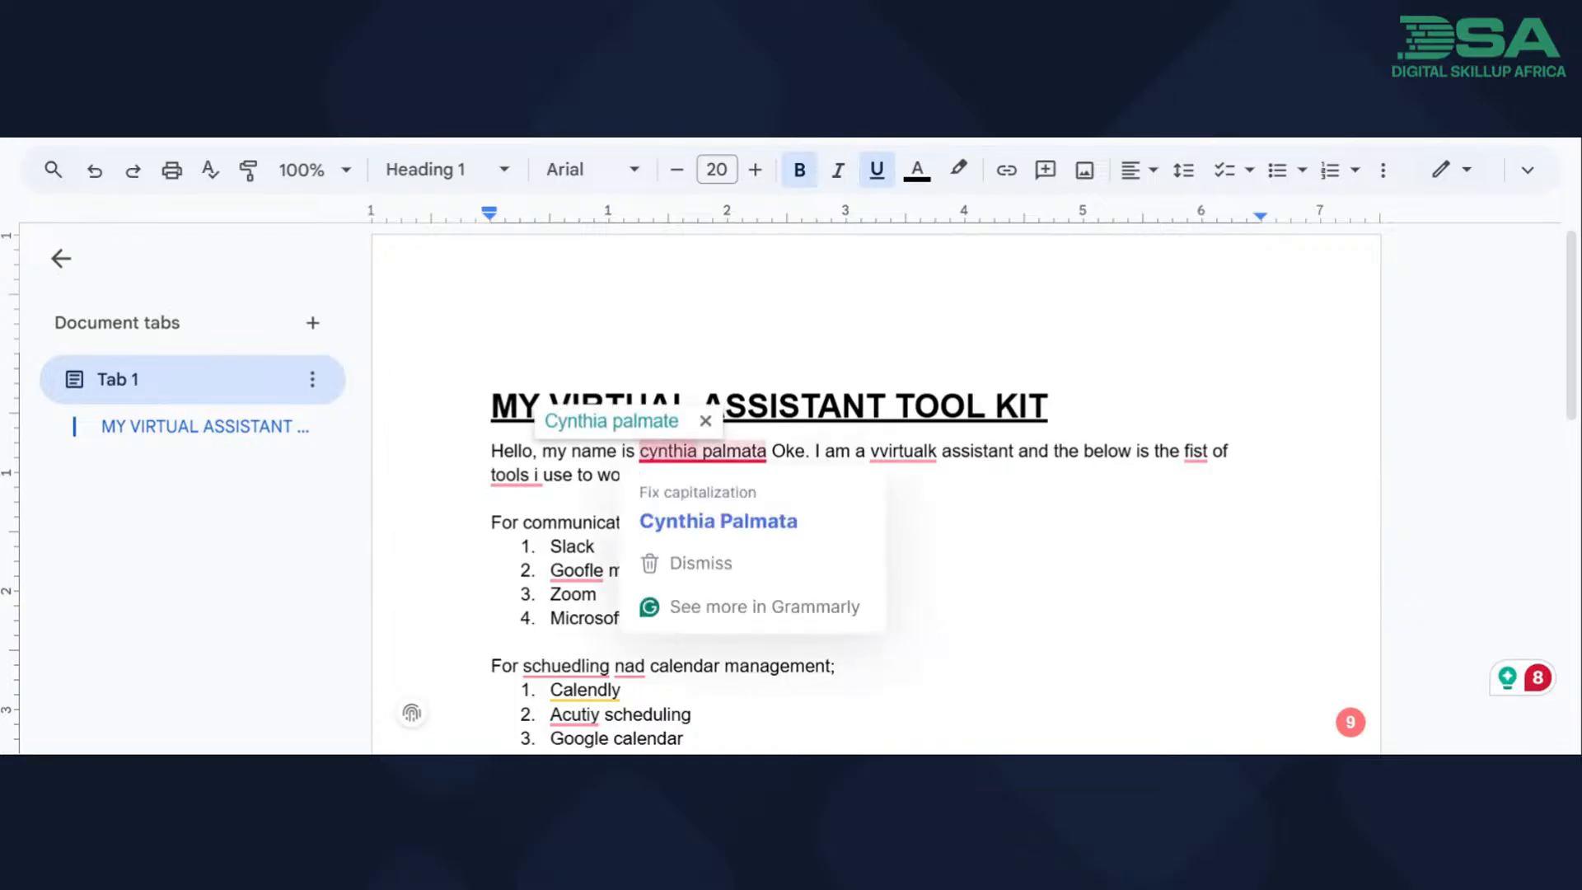
click(715, 524)
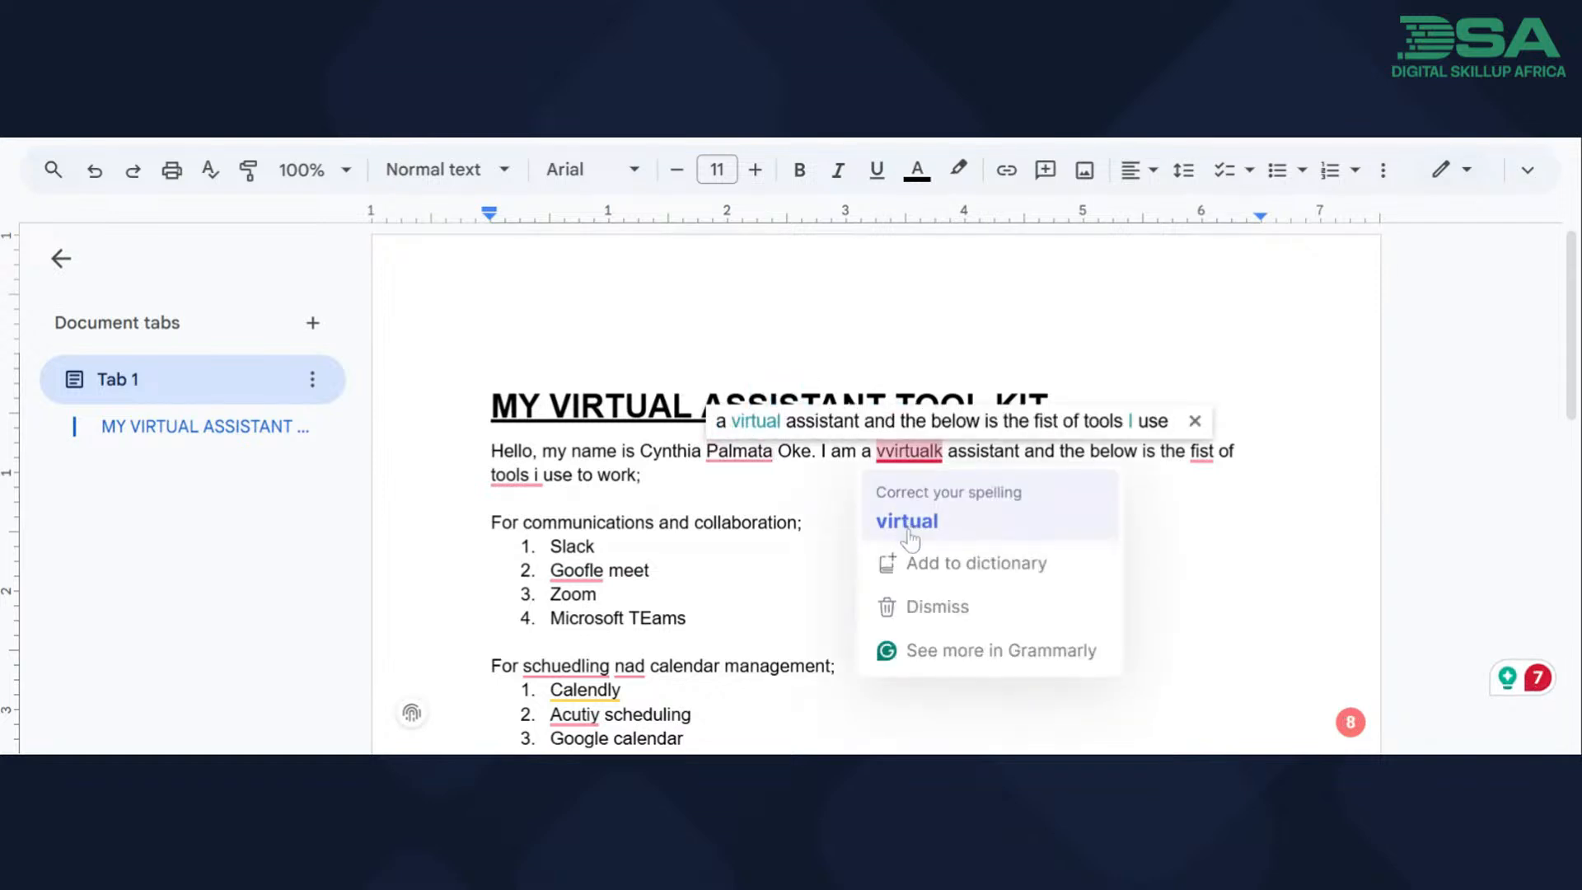
Correct the introduction's misspelled words to "virtual" before "assistant" and "list" before "of tools".
click(911, 536)
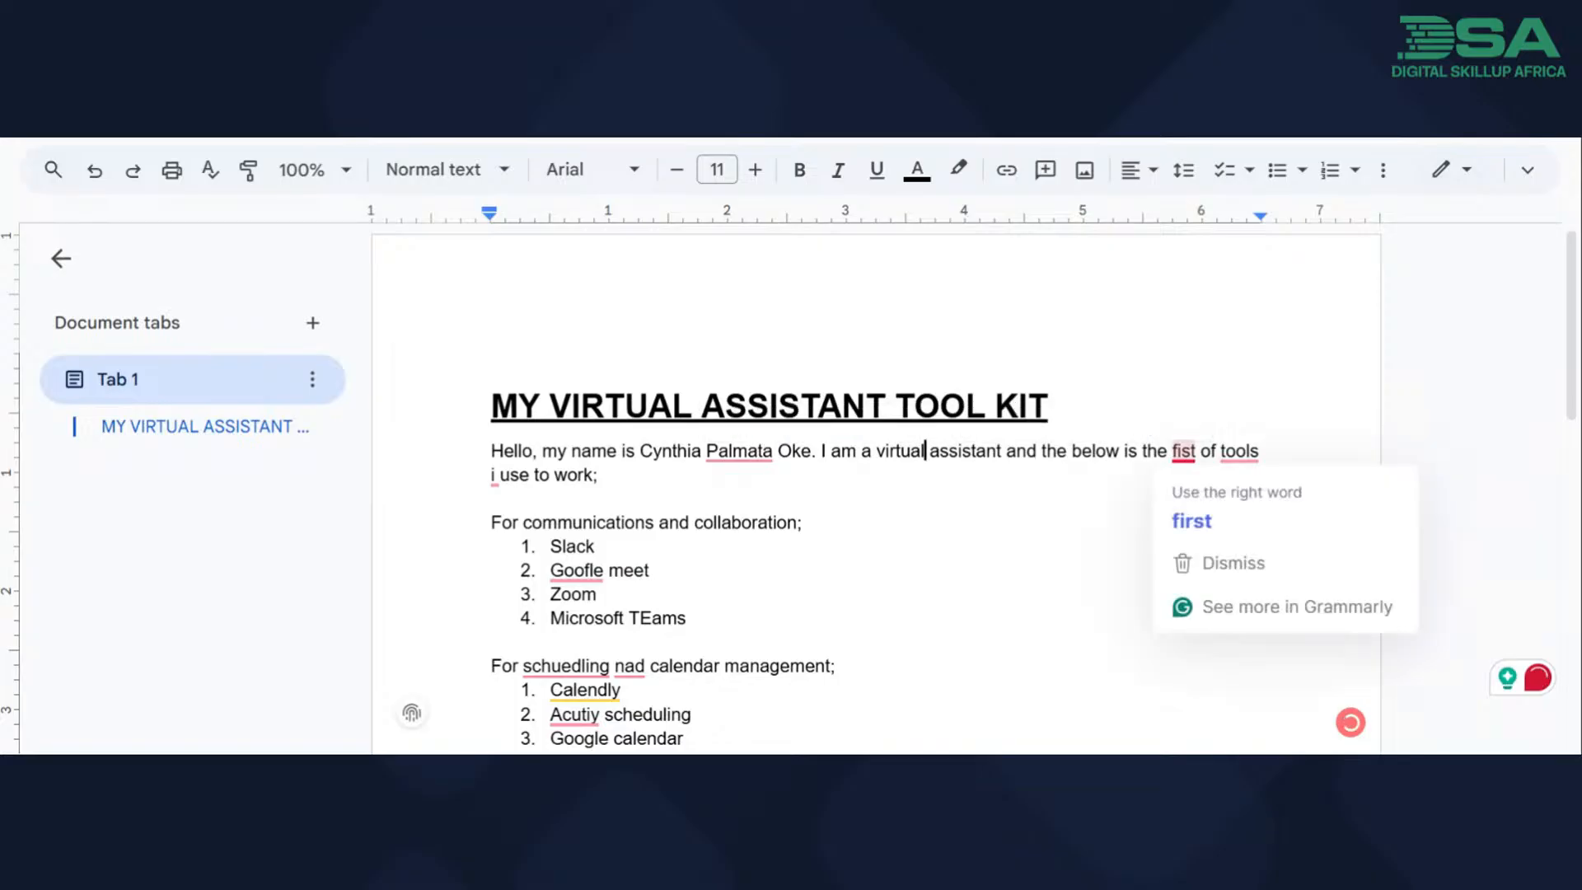
click(1177, 452)
key(BackSpace)
text(l)
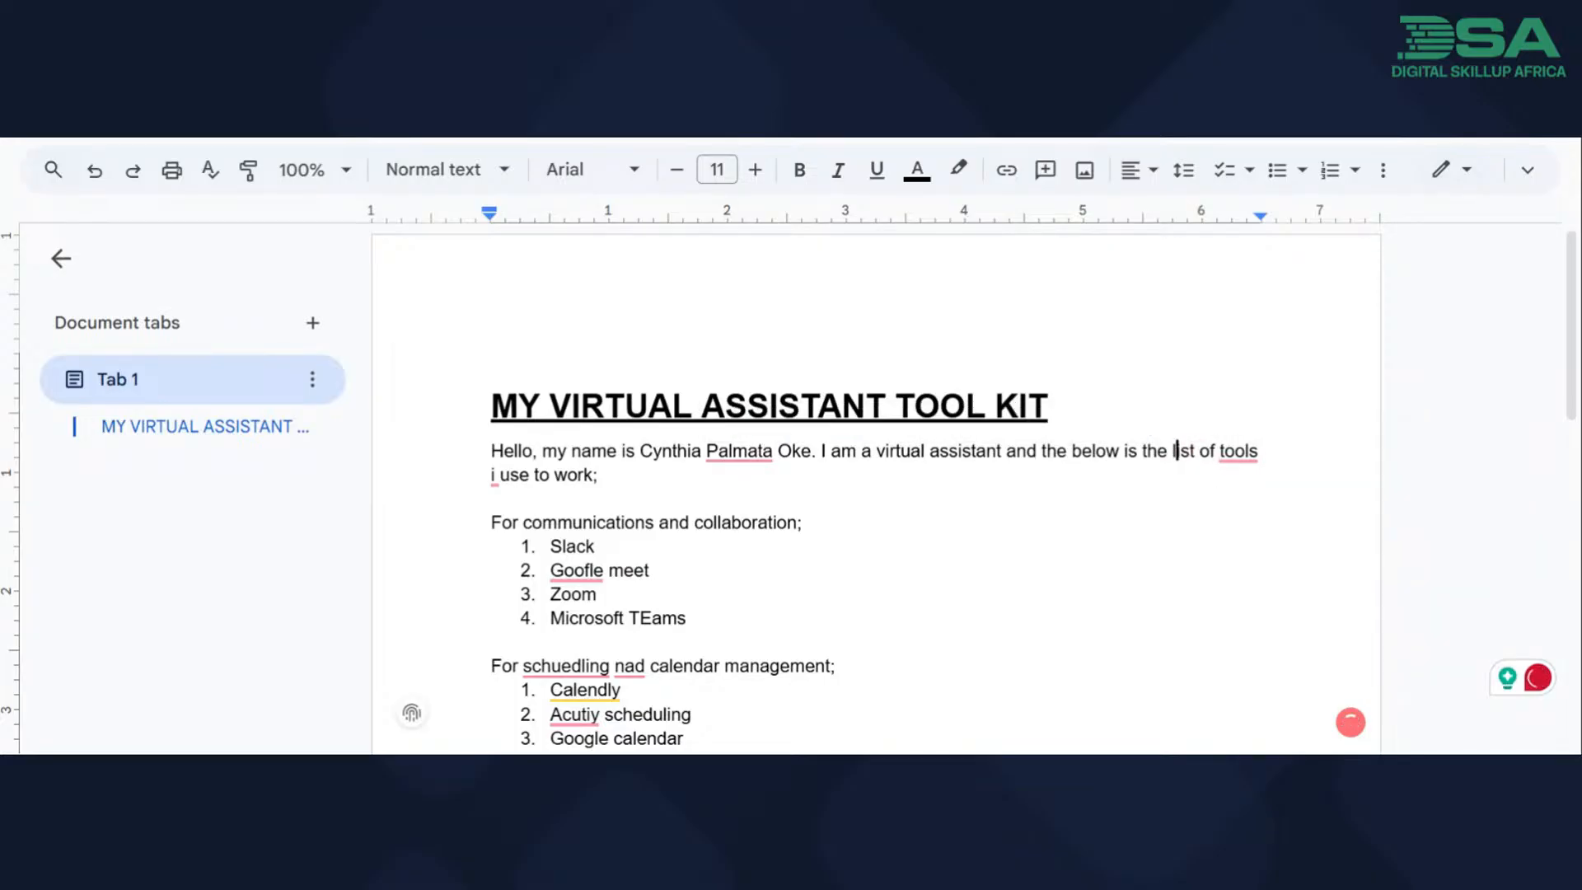
Make the introduction read "the tools I use" with the suggested corrections, and correct the second communication tool to "Google meet".
mouse_move(1239, 454)
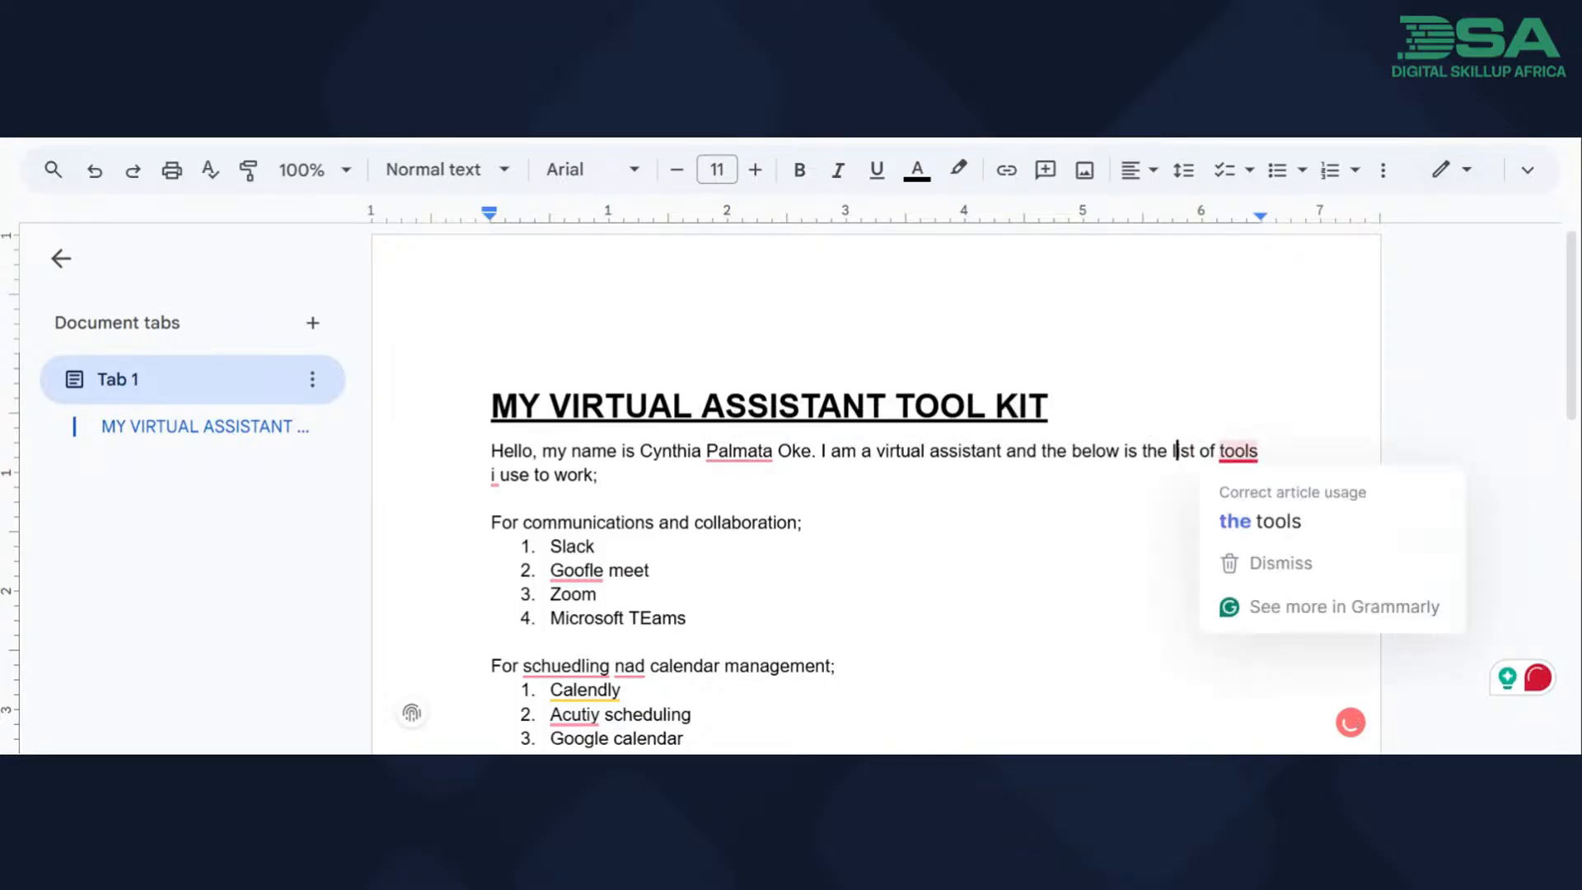
click(1242, 519)
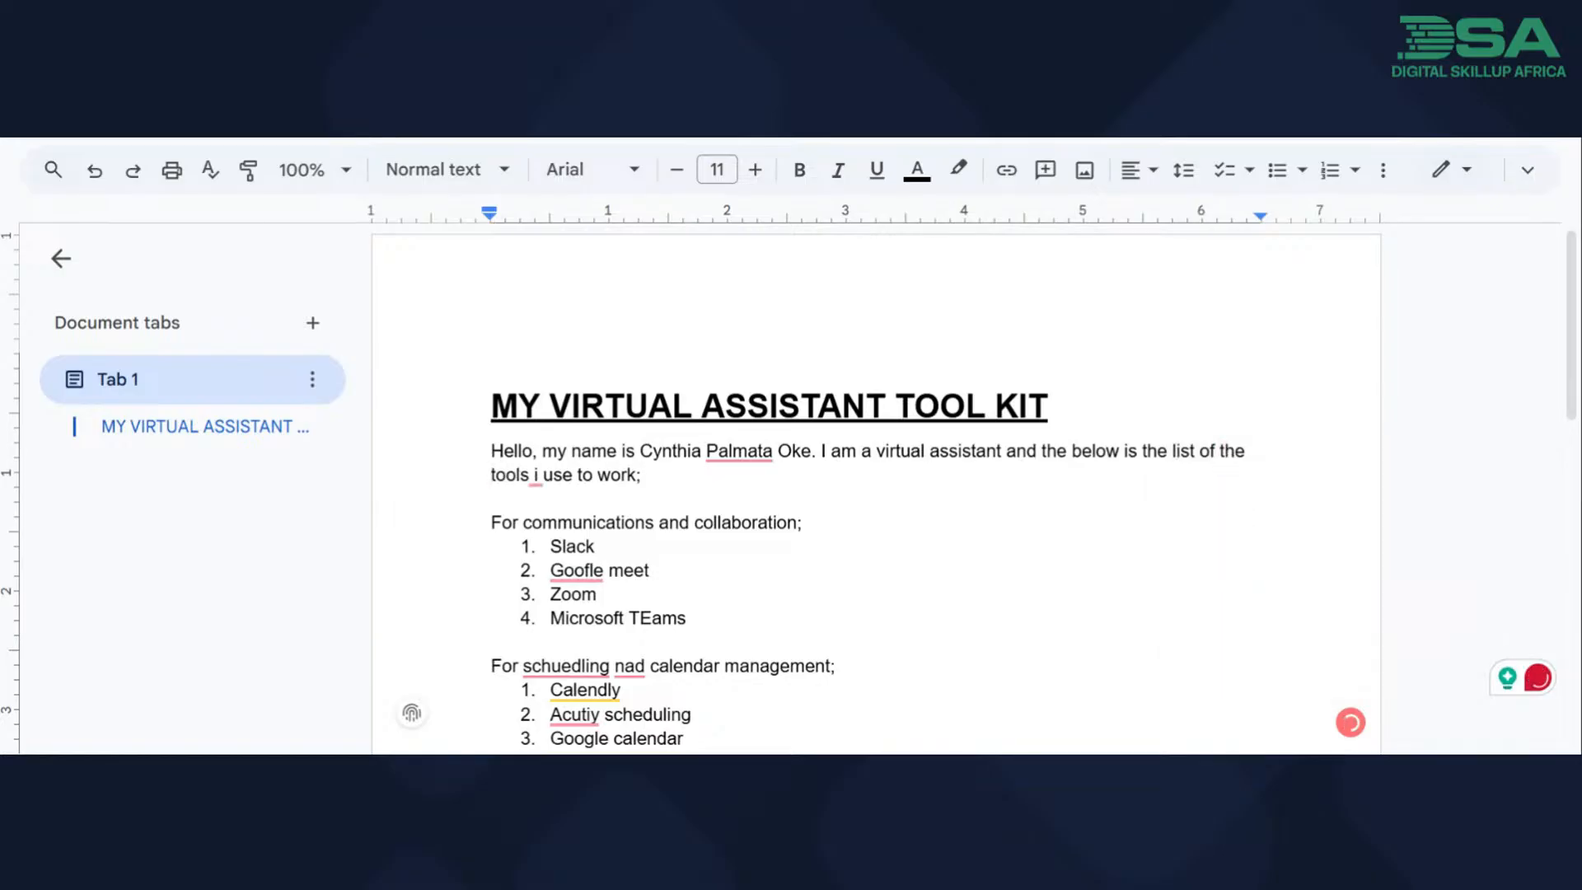
mouse_move(536, 475)
click(534, 543)
mouse_move(576, 570)
click(568, 406)
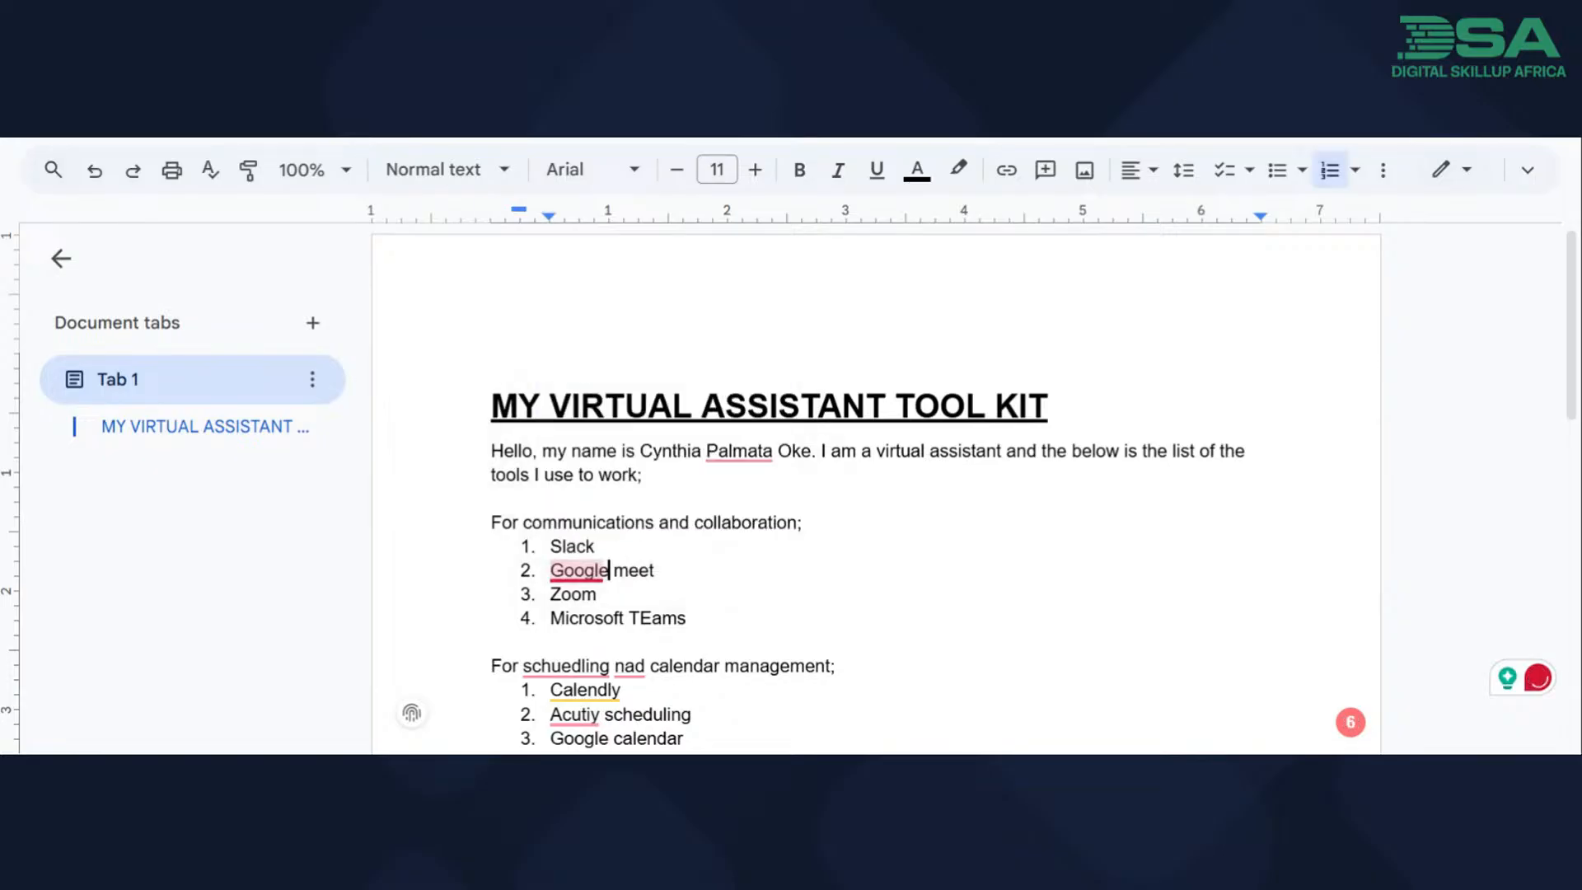
Accept the suggested comma before "and" in the introduction and try to apply the suggestion removing "the" before "tools".
scroll(875, 495, down, 2)
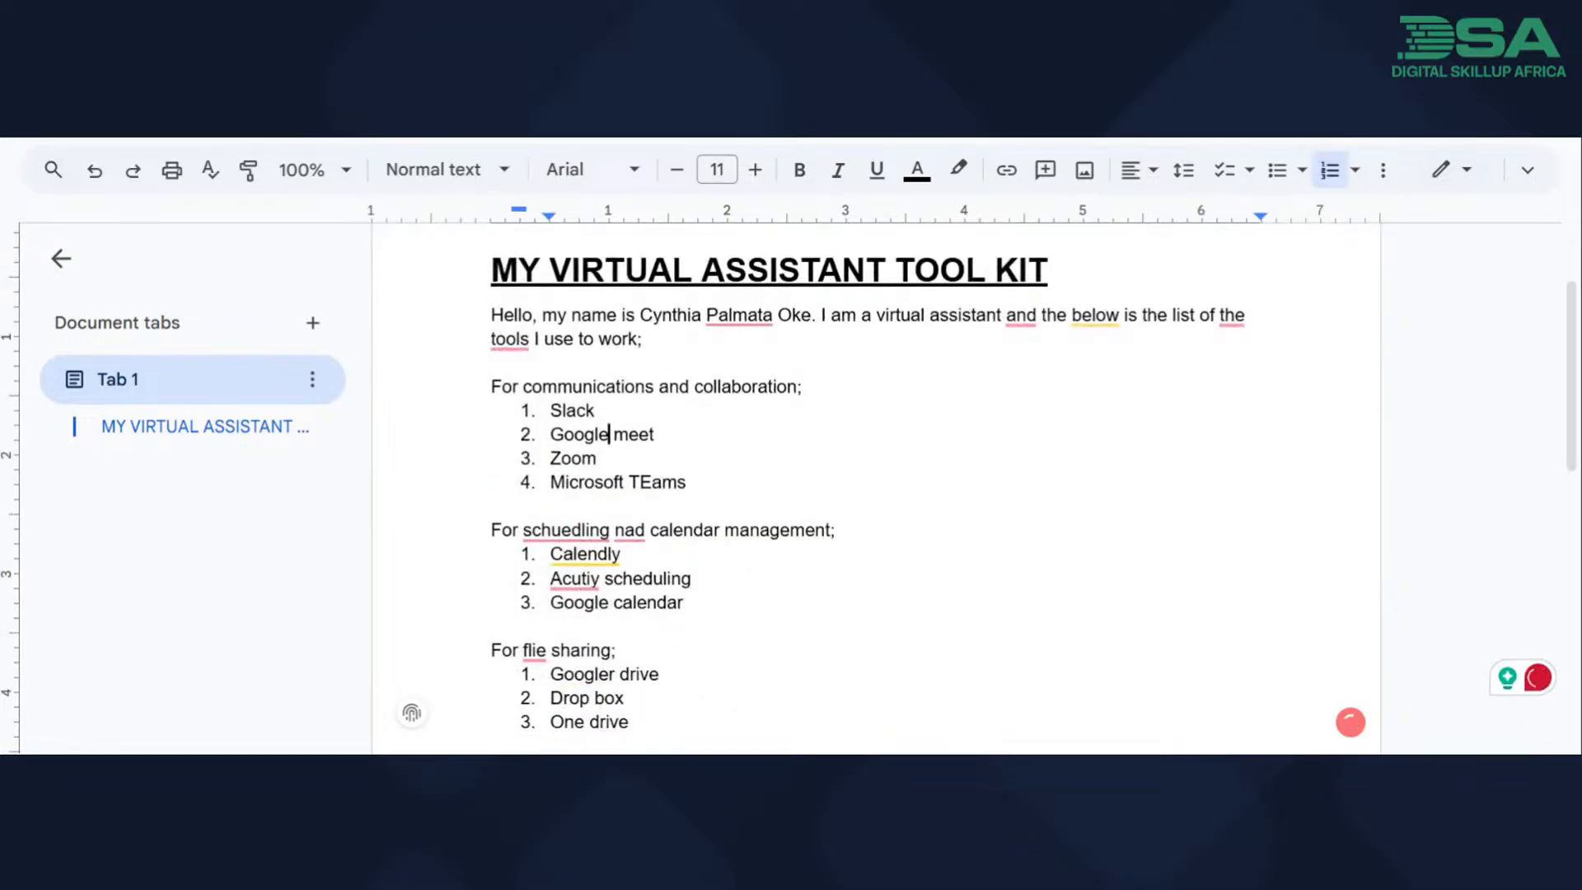
mouse_move(1095, 316)
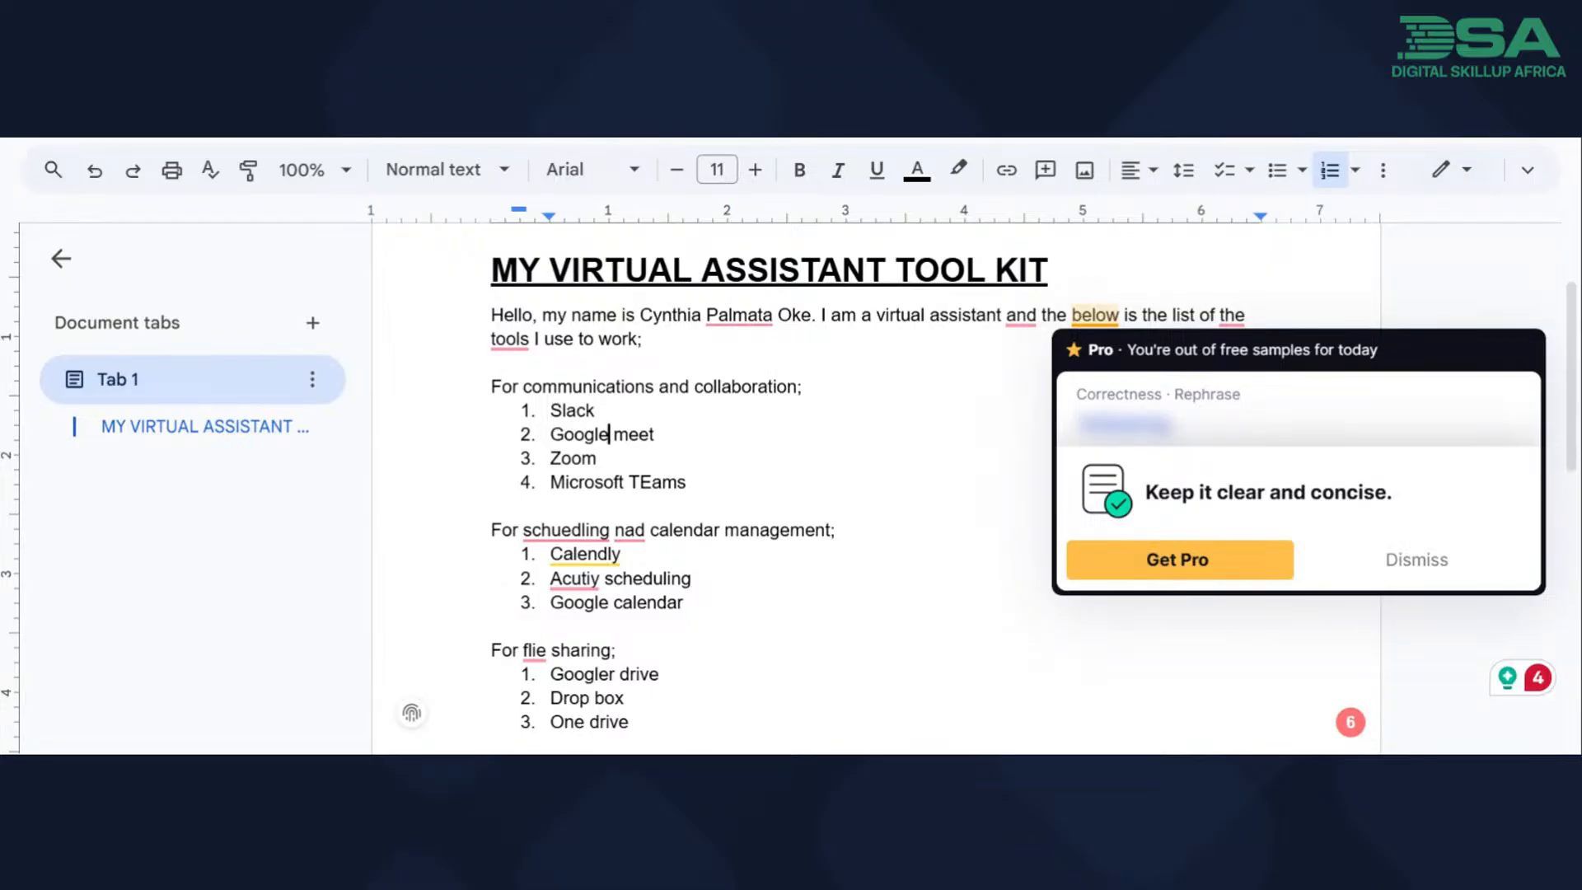
mouse_move(1021, 314)
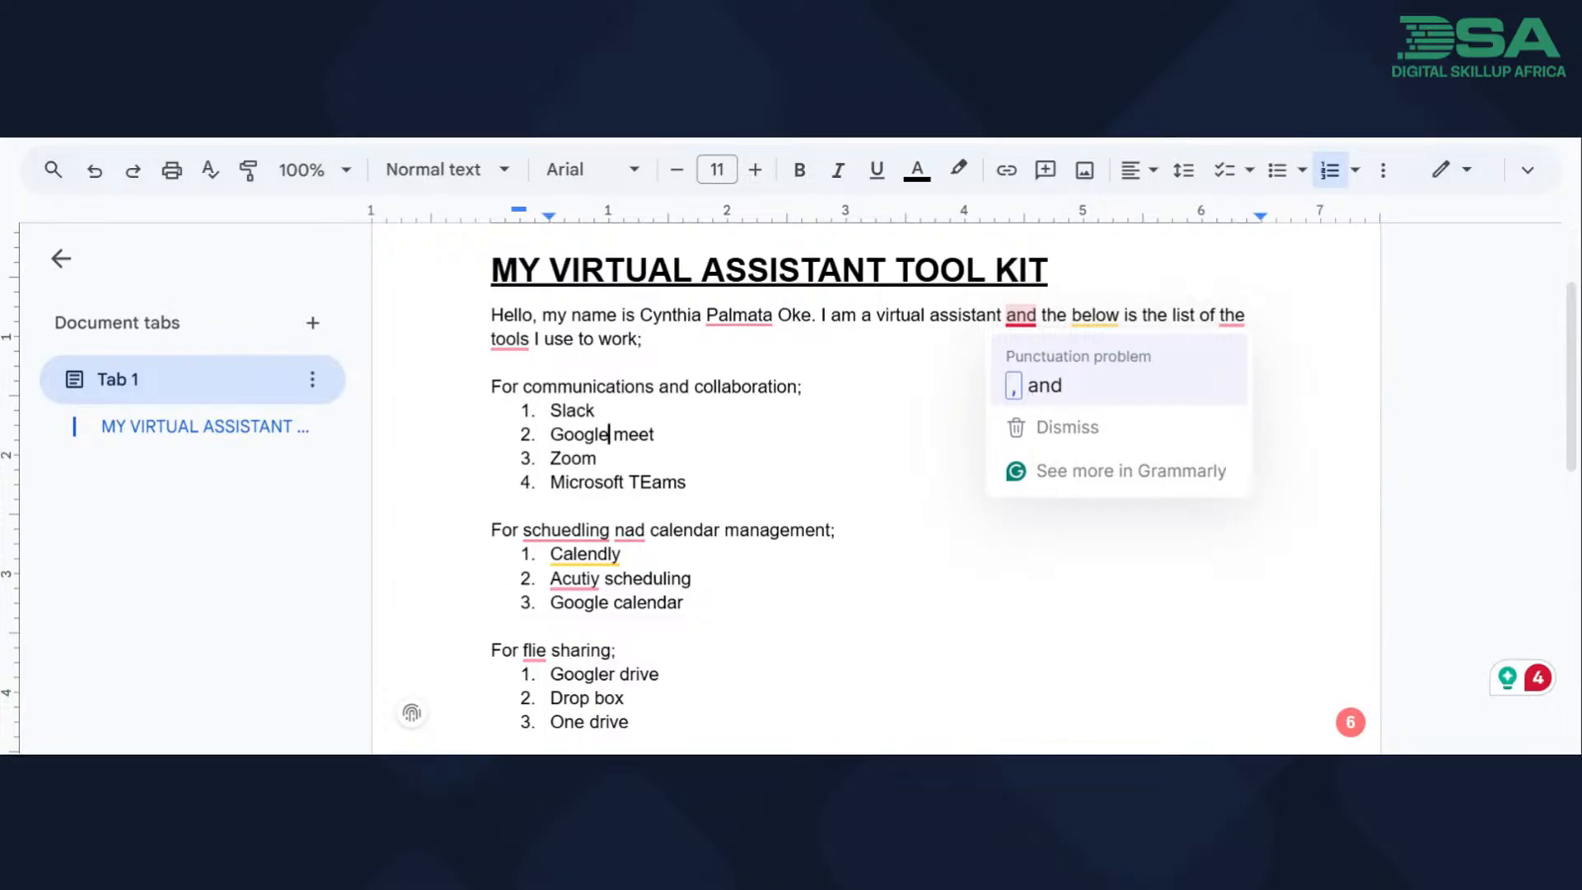
click(1034, 385)
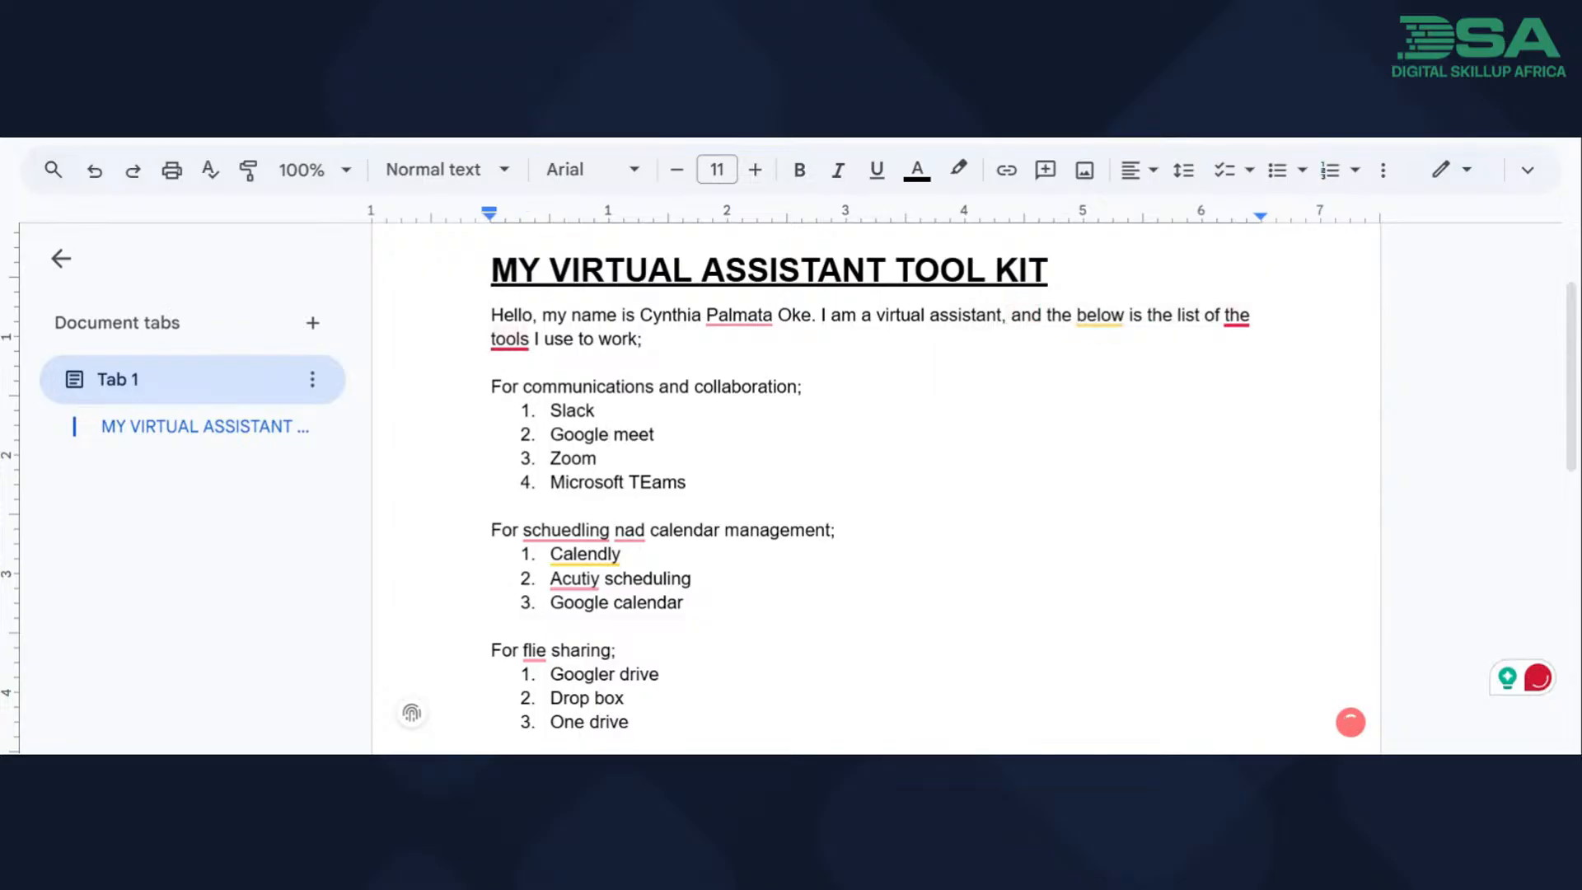
mouse_move(1236, 316)
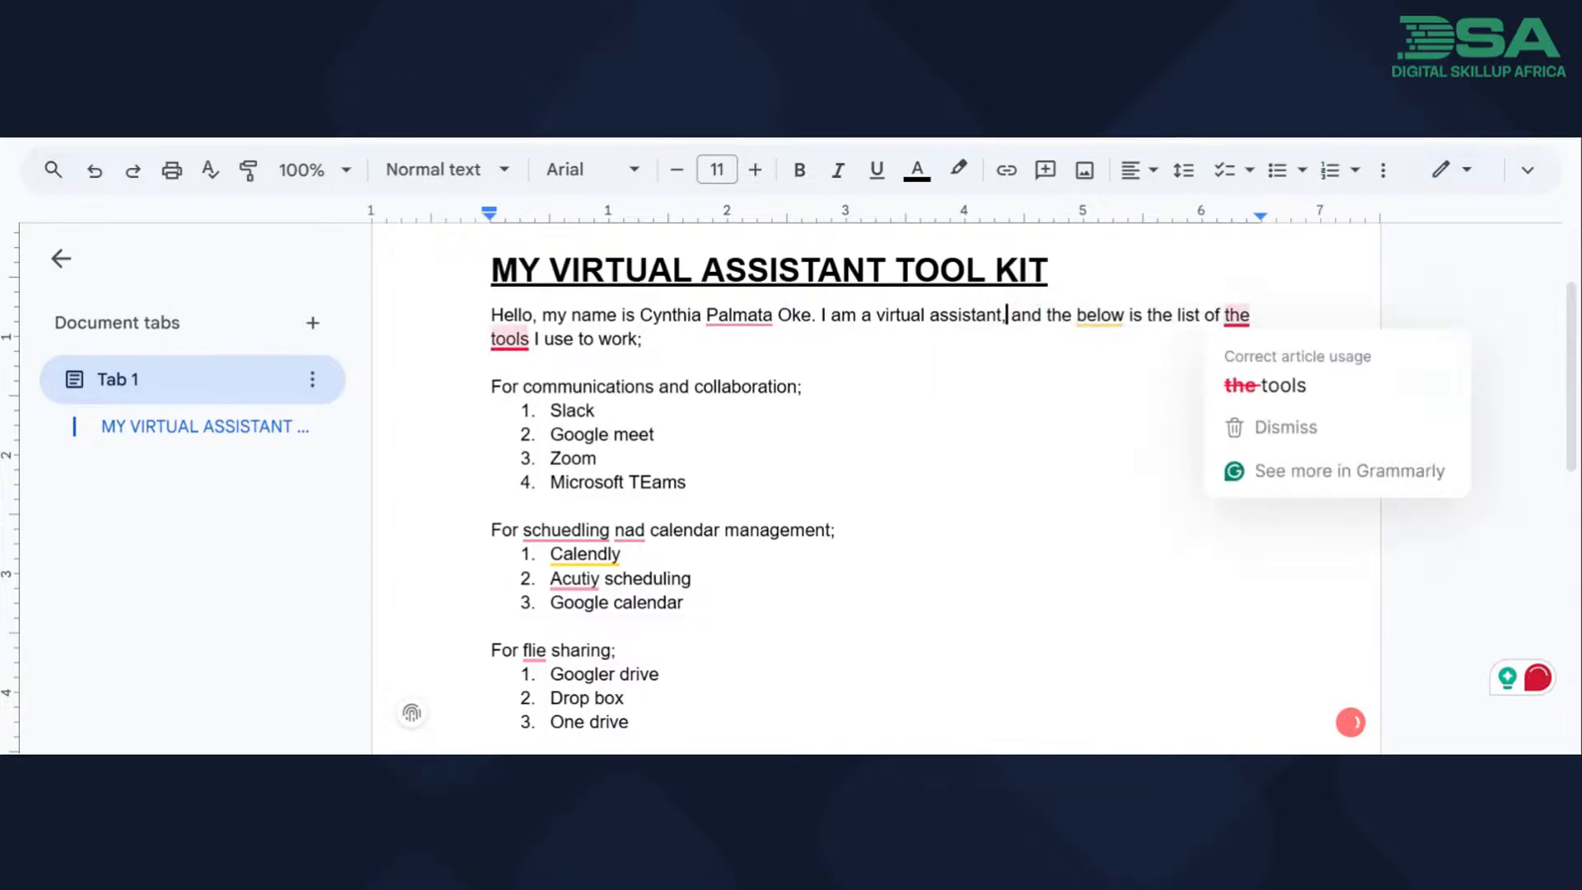
click(1250, 368)
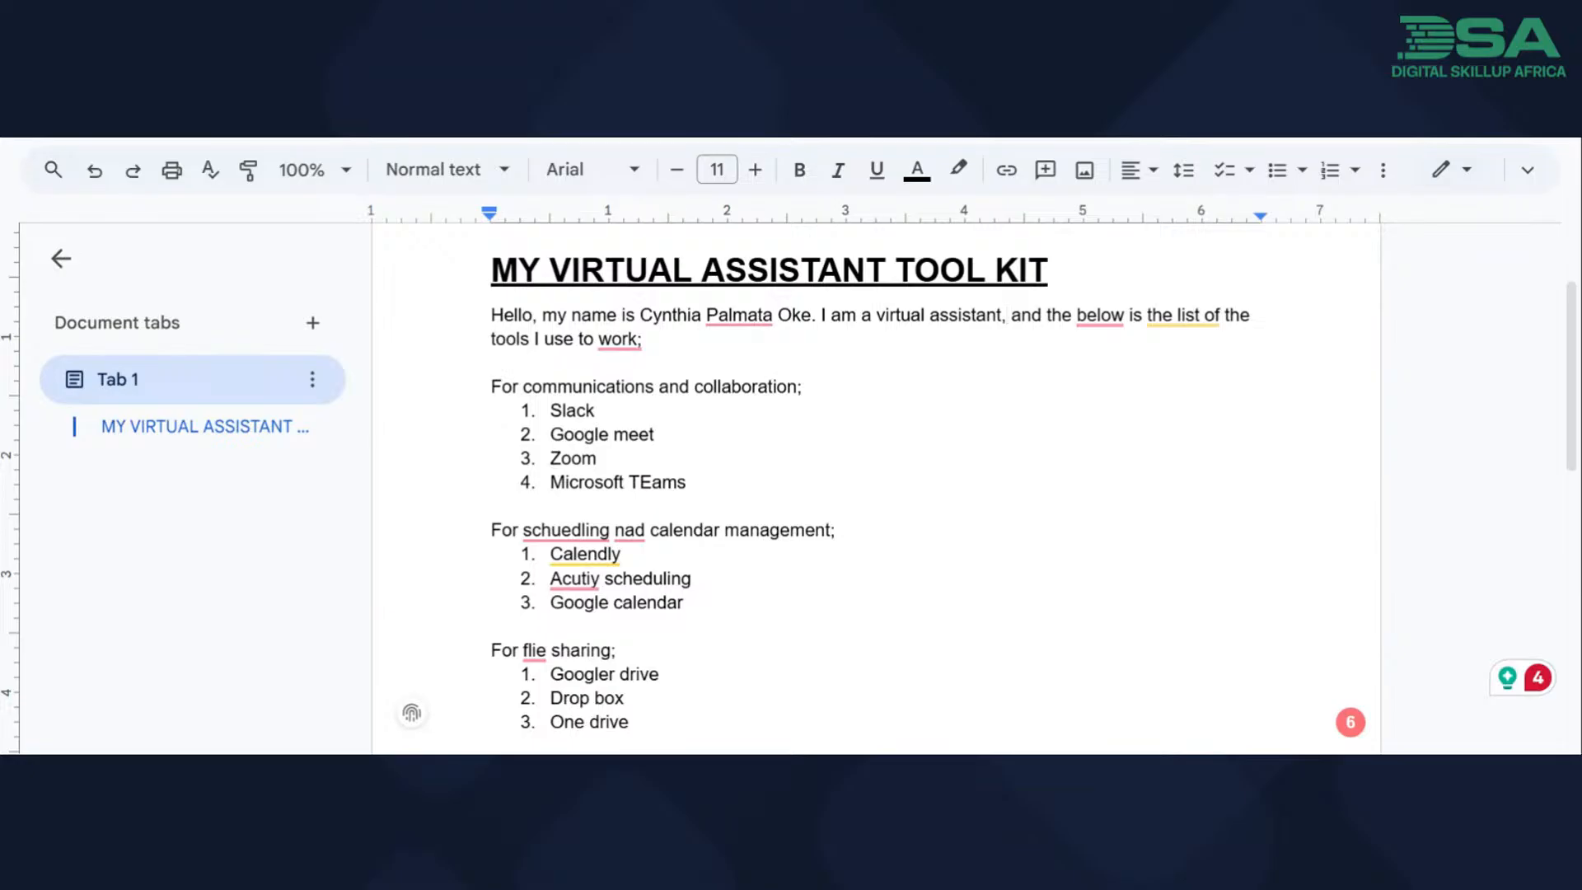
Accept the wording "list below" in the introduction and replace the semicolon after "work" with a period.
mouse_move(1184, 316)
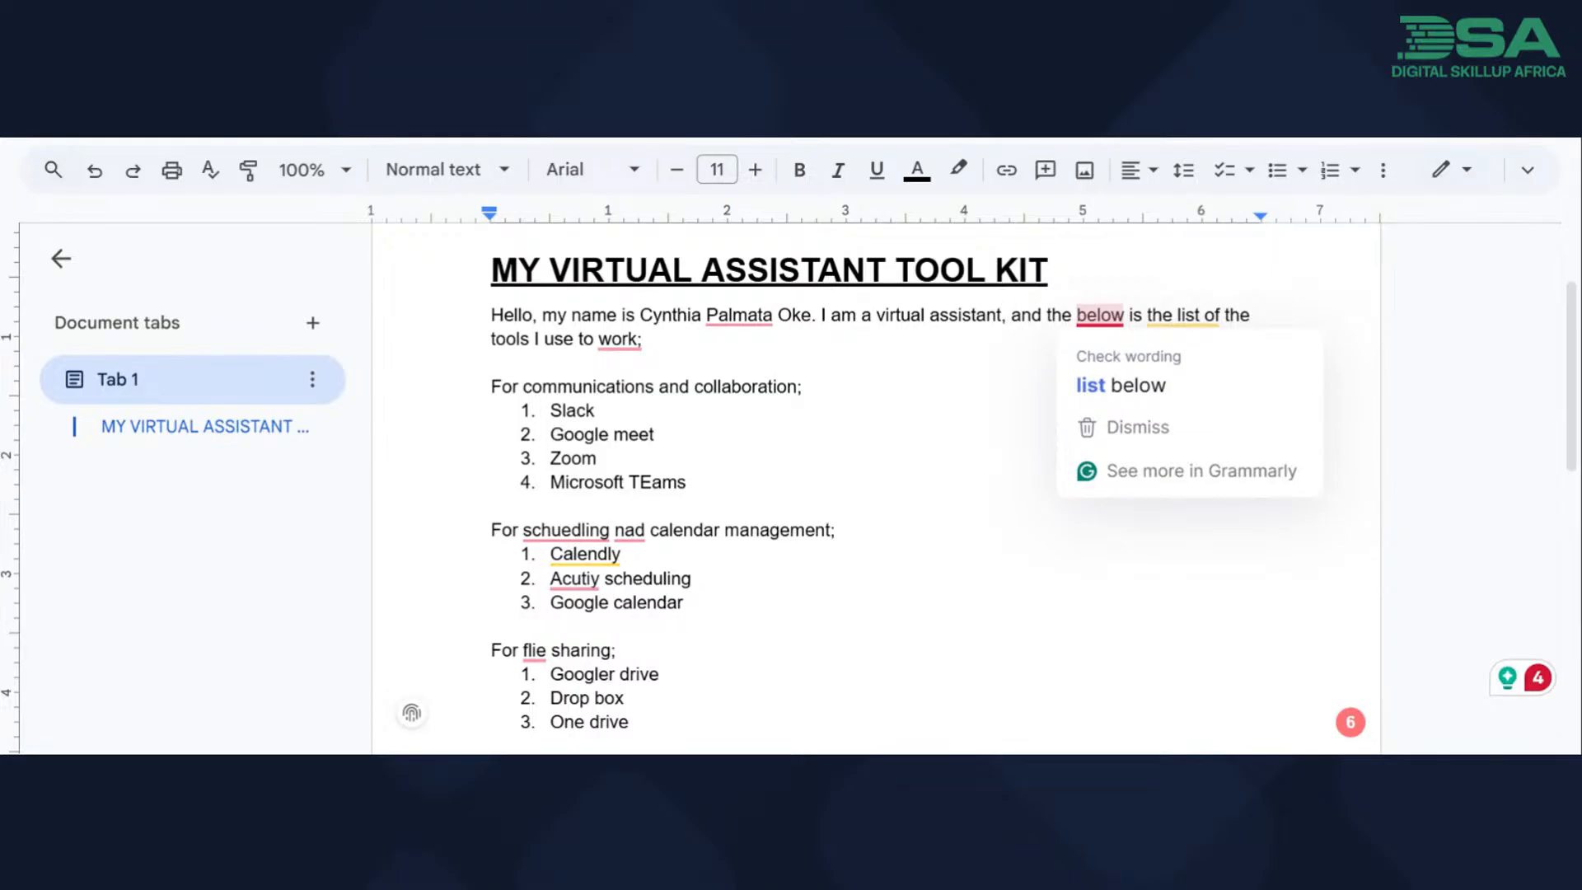
click(1102, 384)
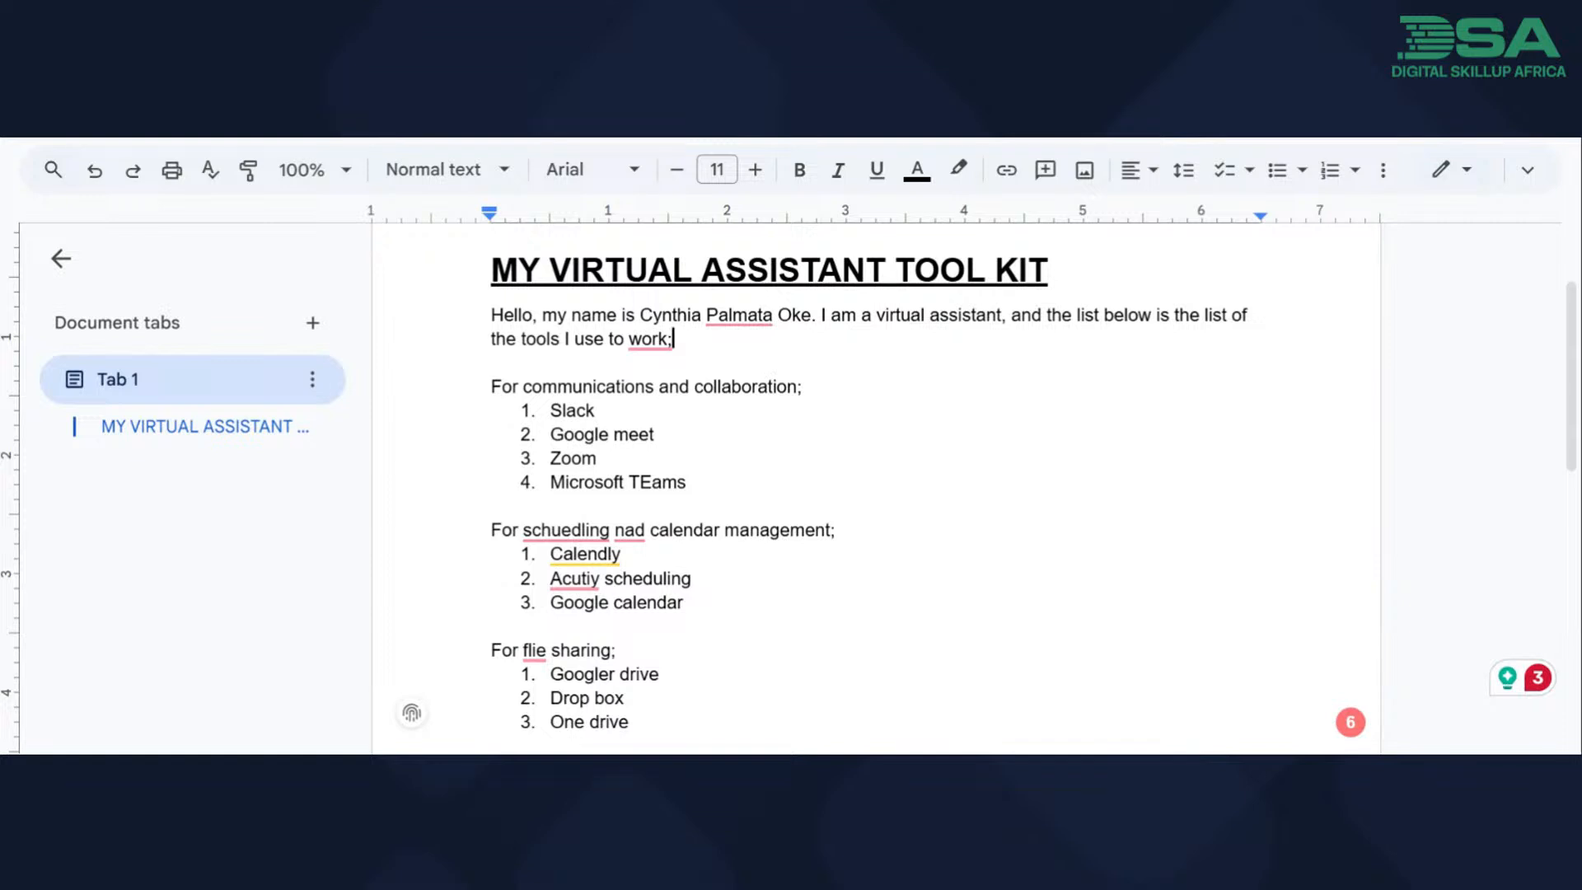
mouse_move(649, 339)
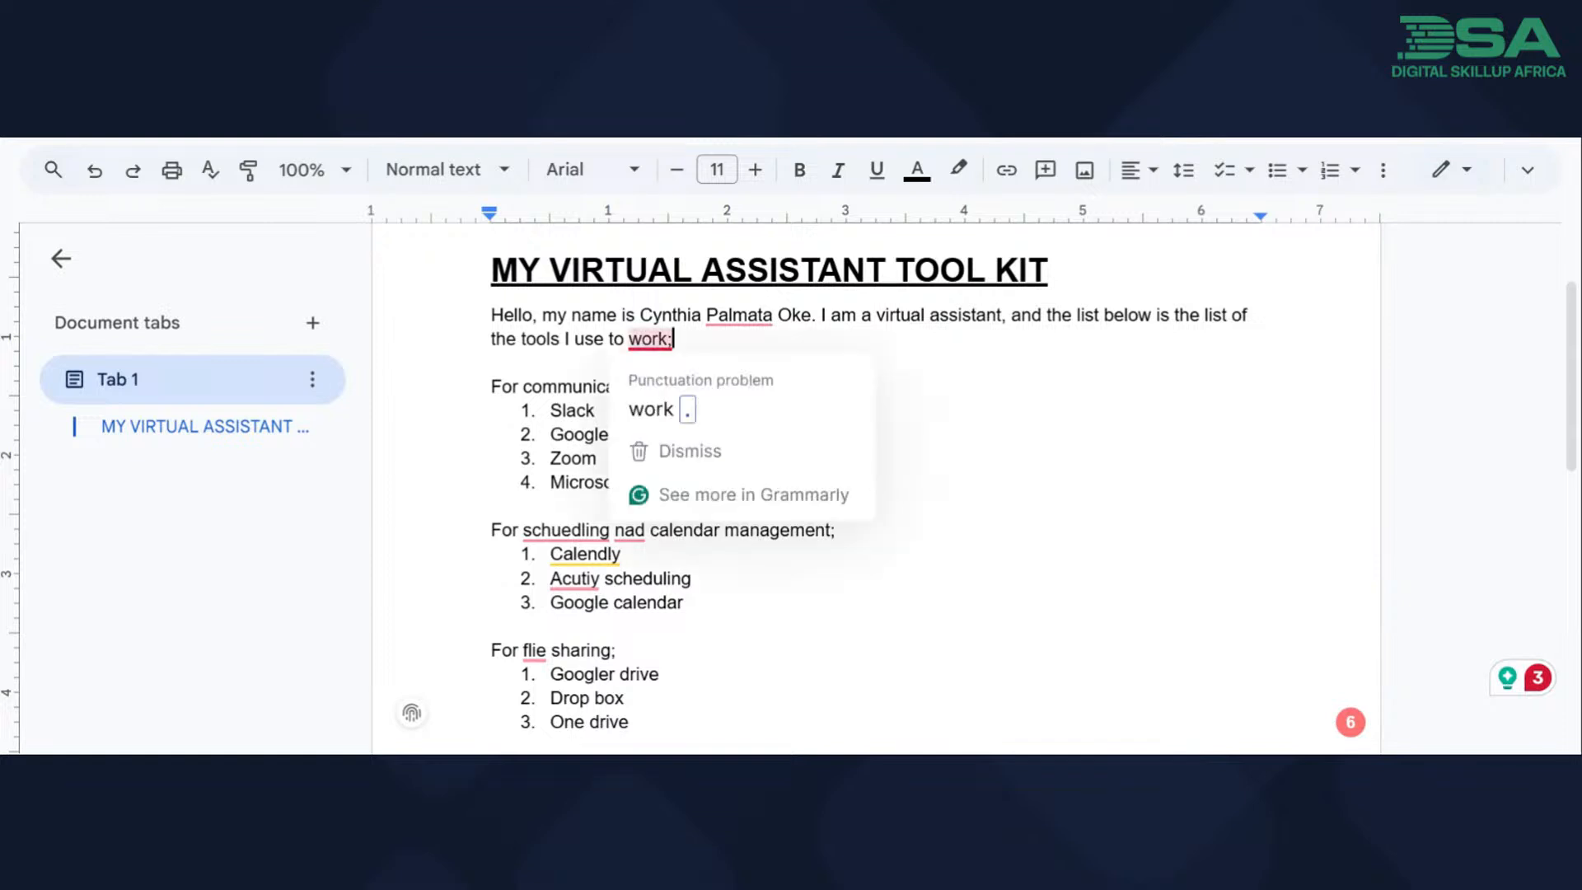
click(659, 409)
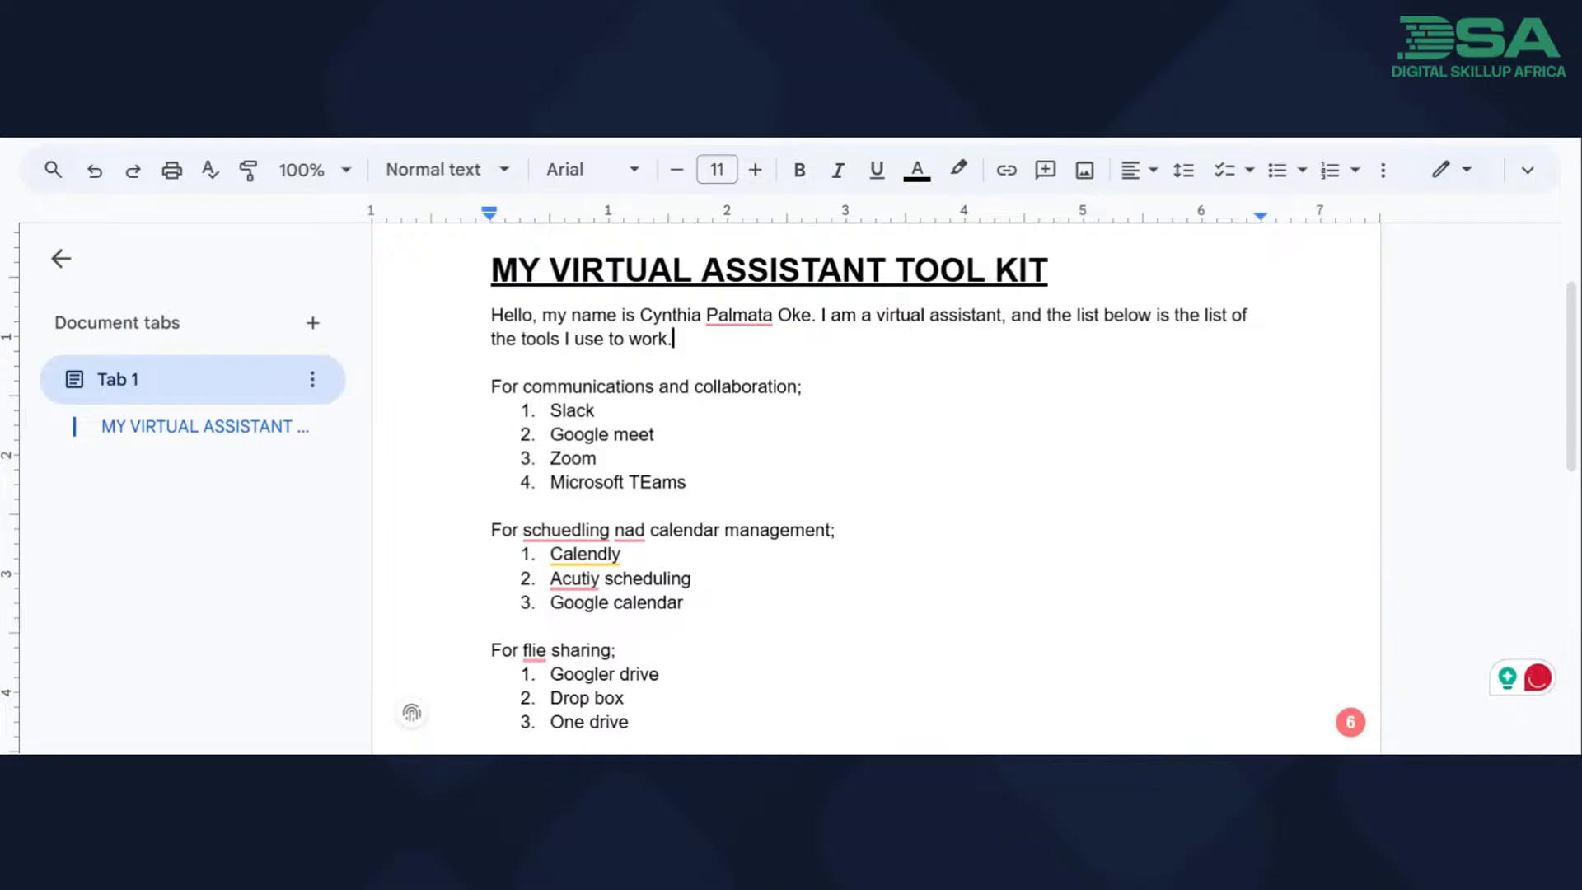
Remove the article "the" before "tools" in the introduction and check the Pro rewrite suggestion on the opening words.
mouse_move(525, 340)
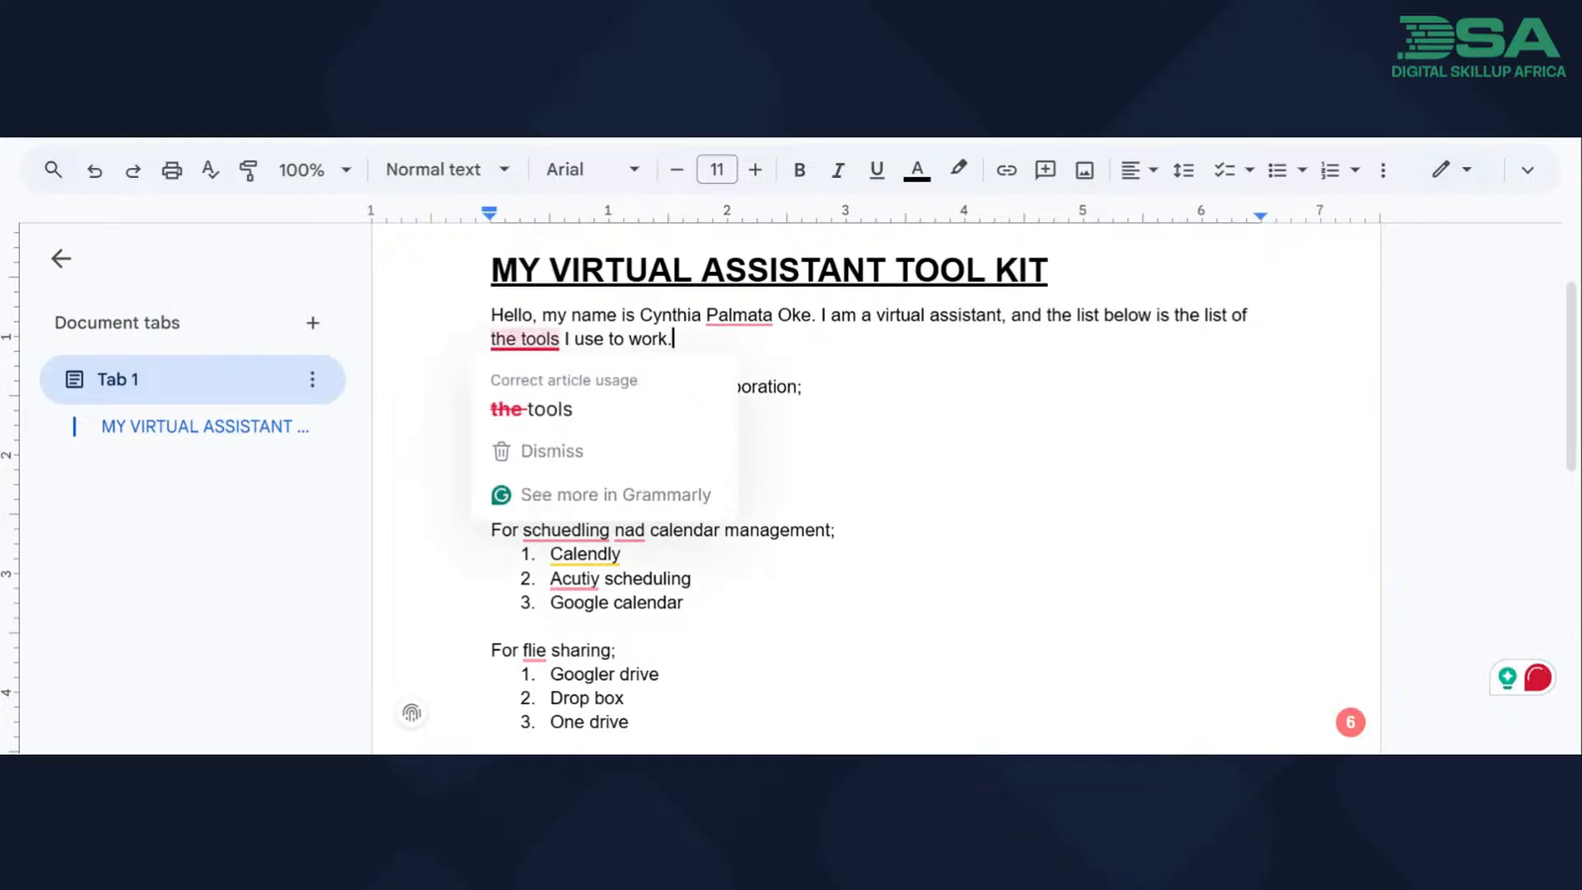
click(534, 409)
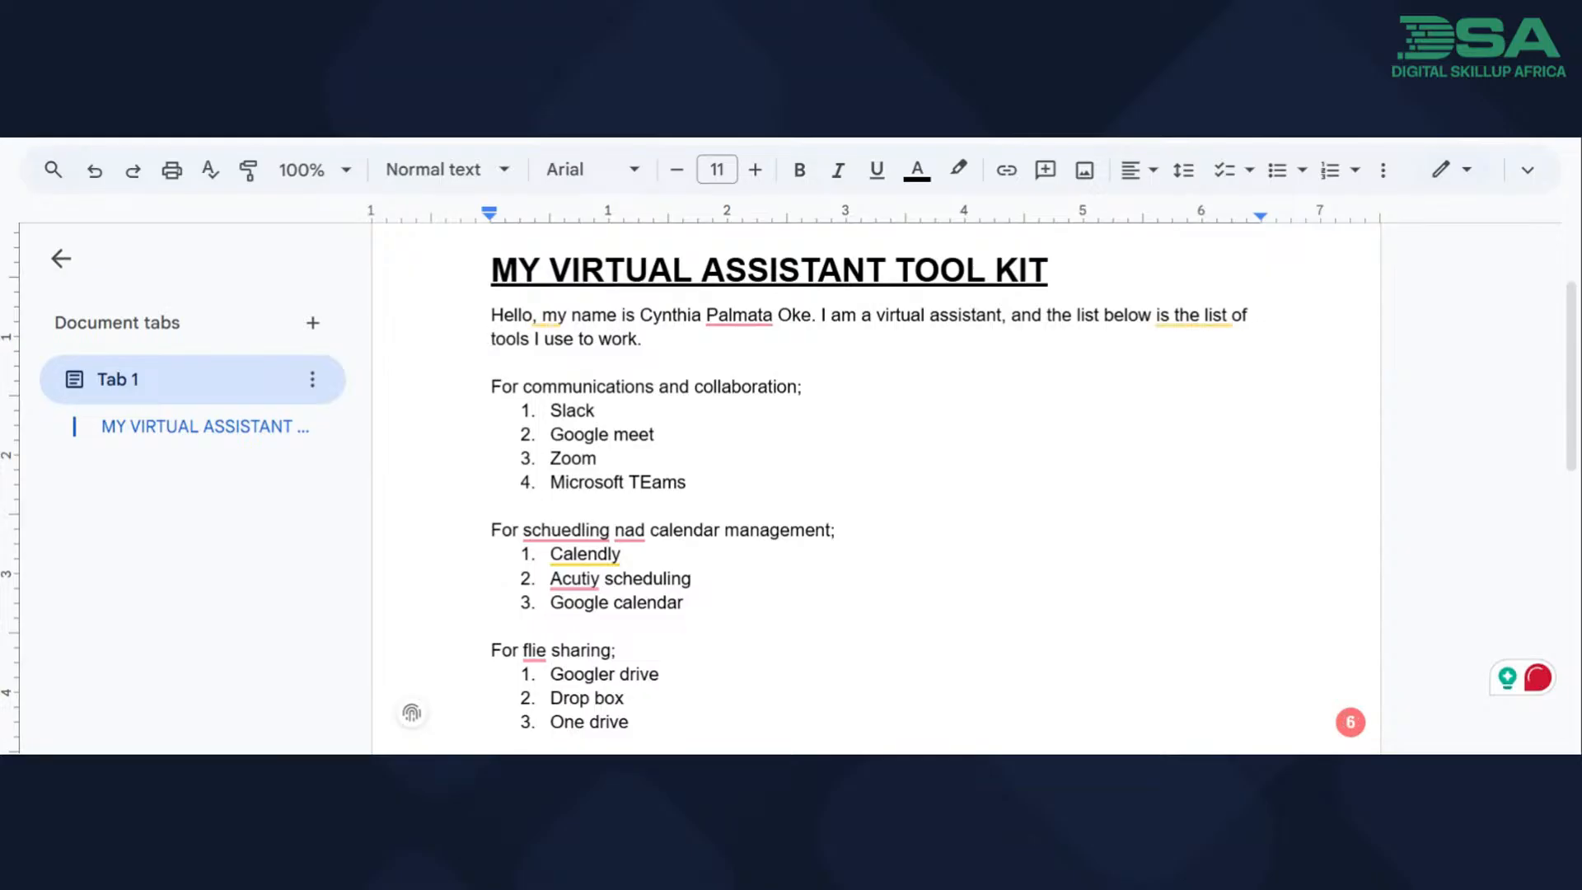
mouse_move(550, 318)
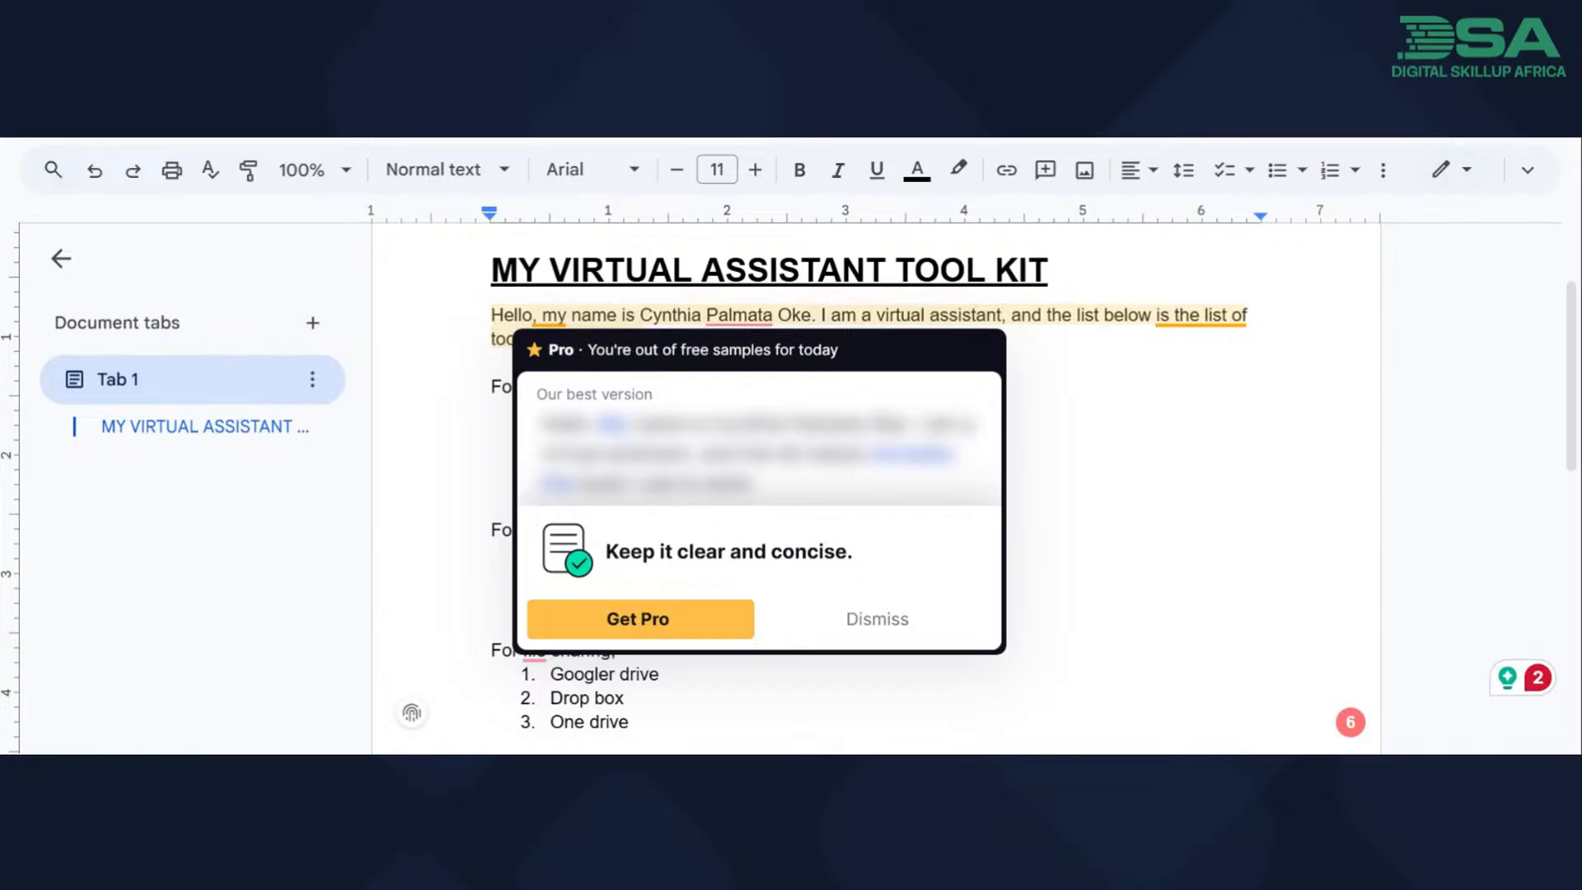
click(943, 141)
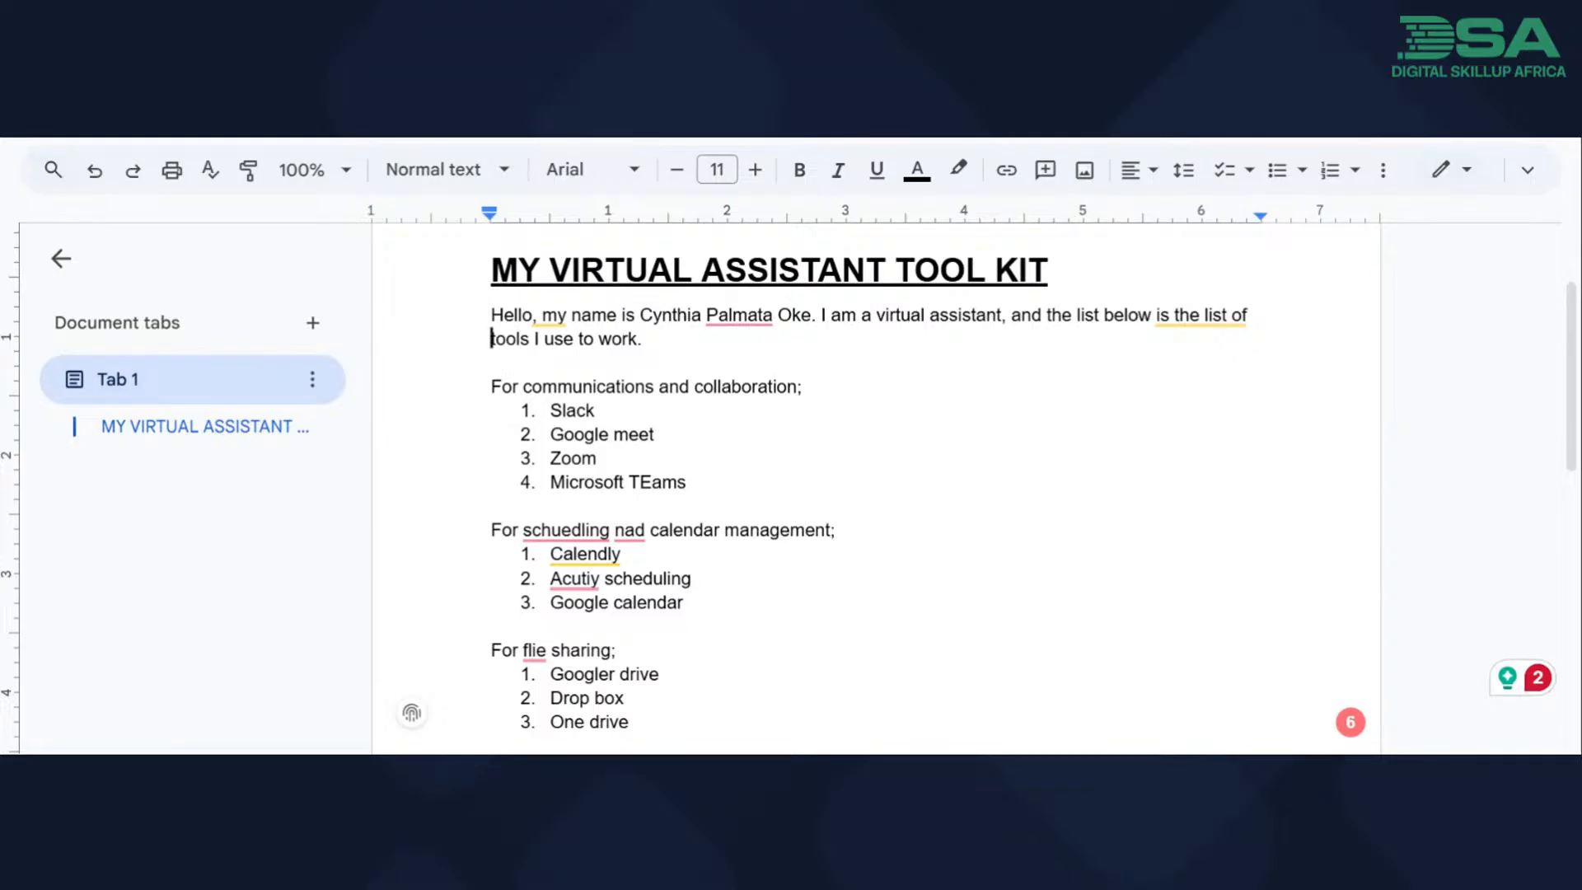
Correct the capitalization of the fourth communication tool to "Microsoft Teams".
click(649, 482)
key(BackSpace)
text(e)
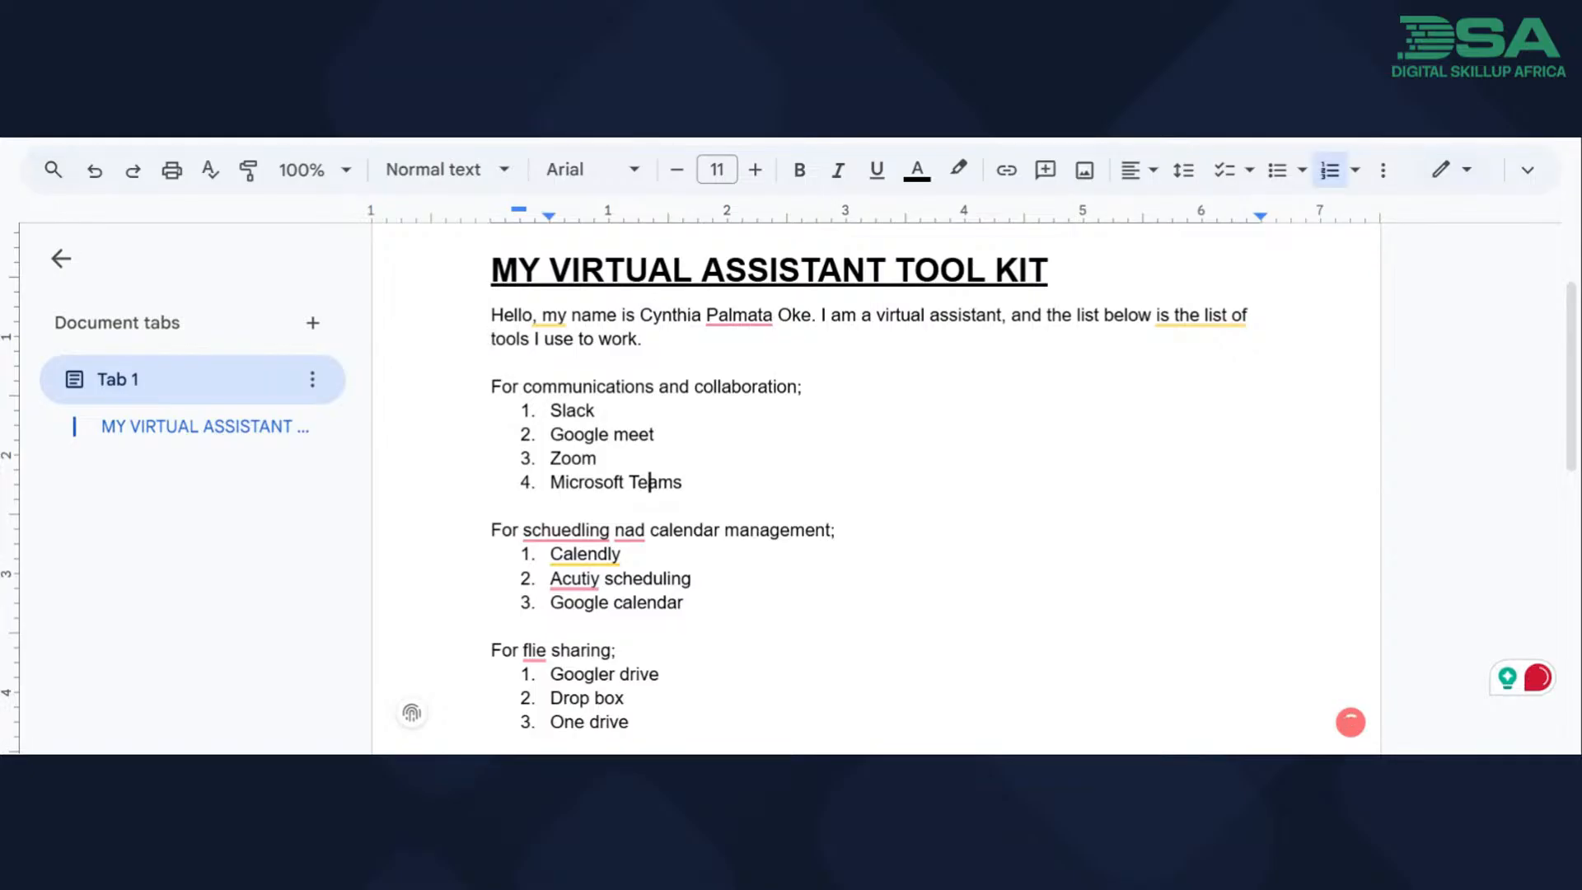
Correct the second category line to "For scheduling and calendar management;".
mouse_move(565, 525)
click(574, 503)
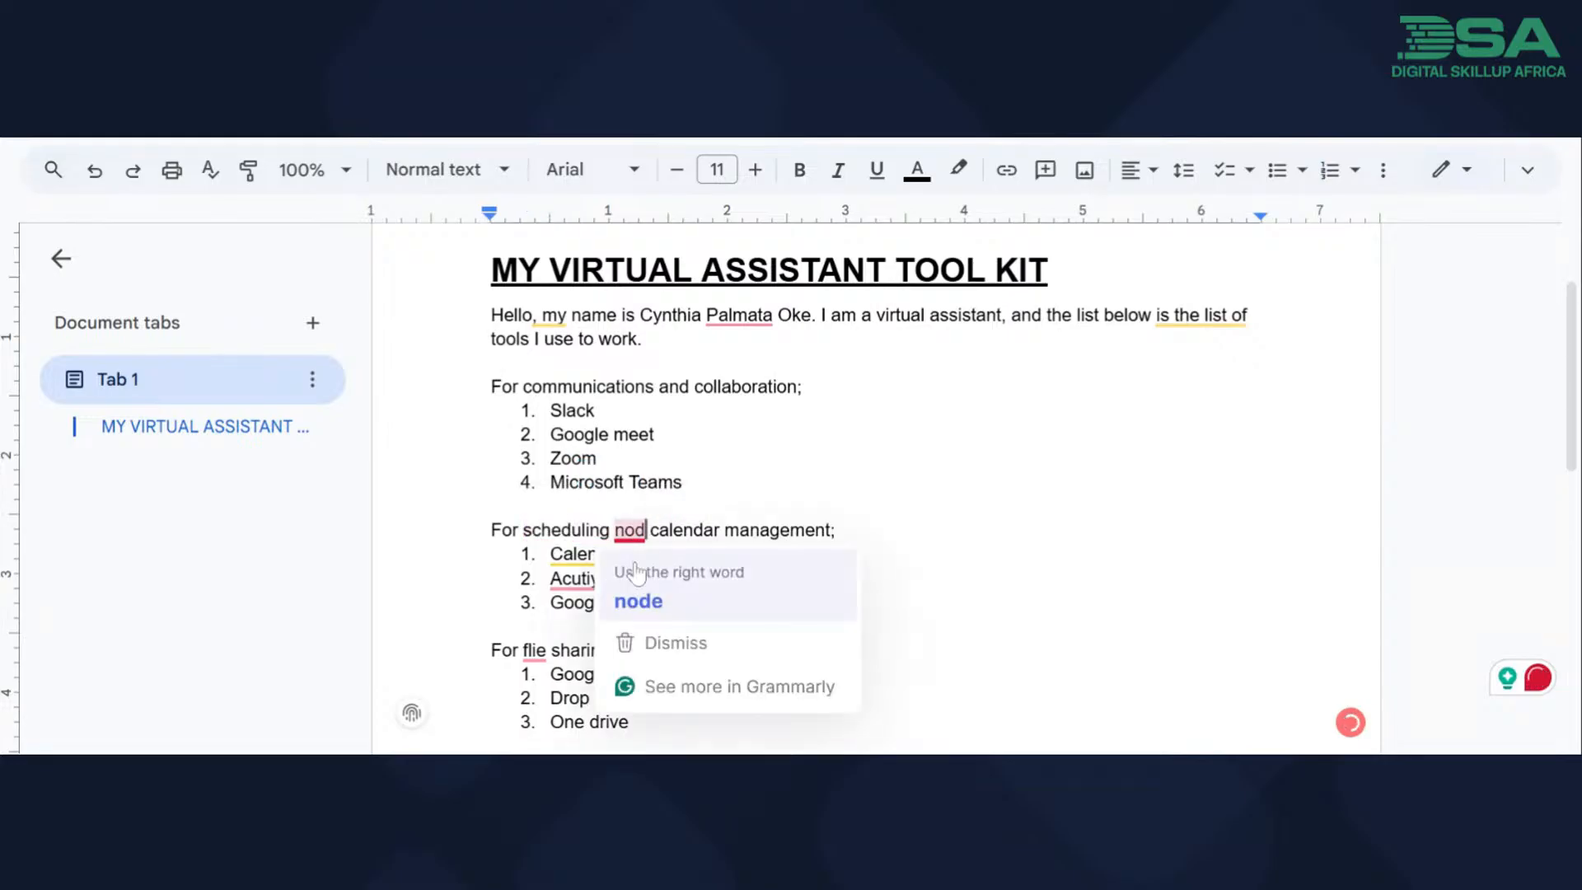
key(BackSpace)
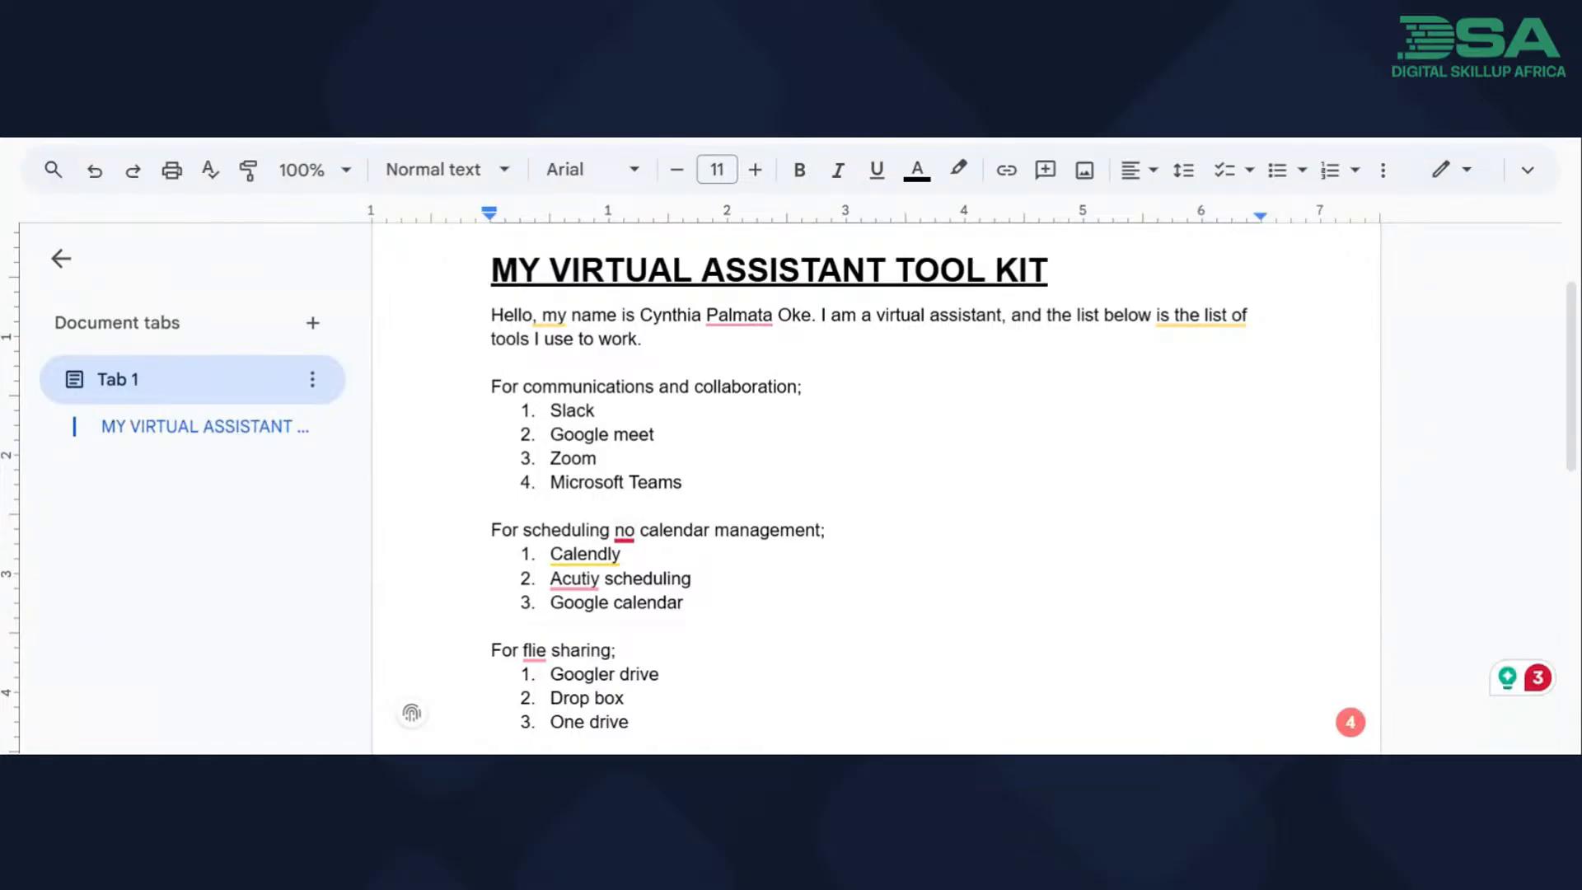
key(BackSpace)
key(BackSpace)
text(and)
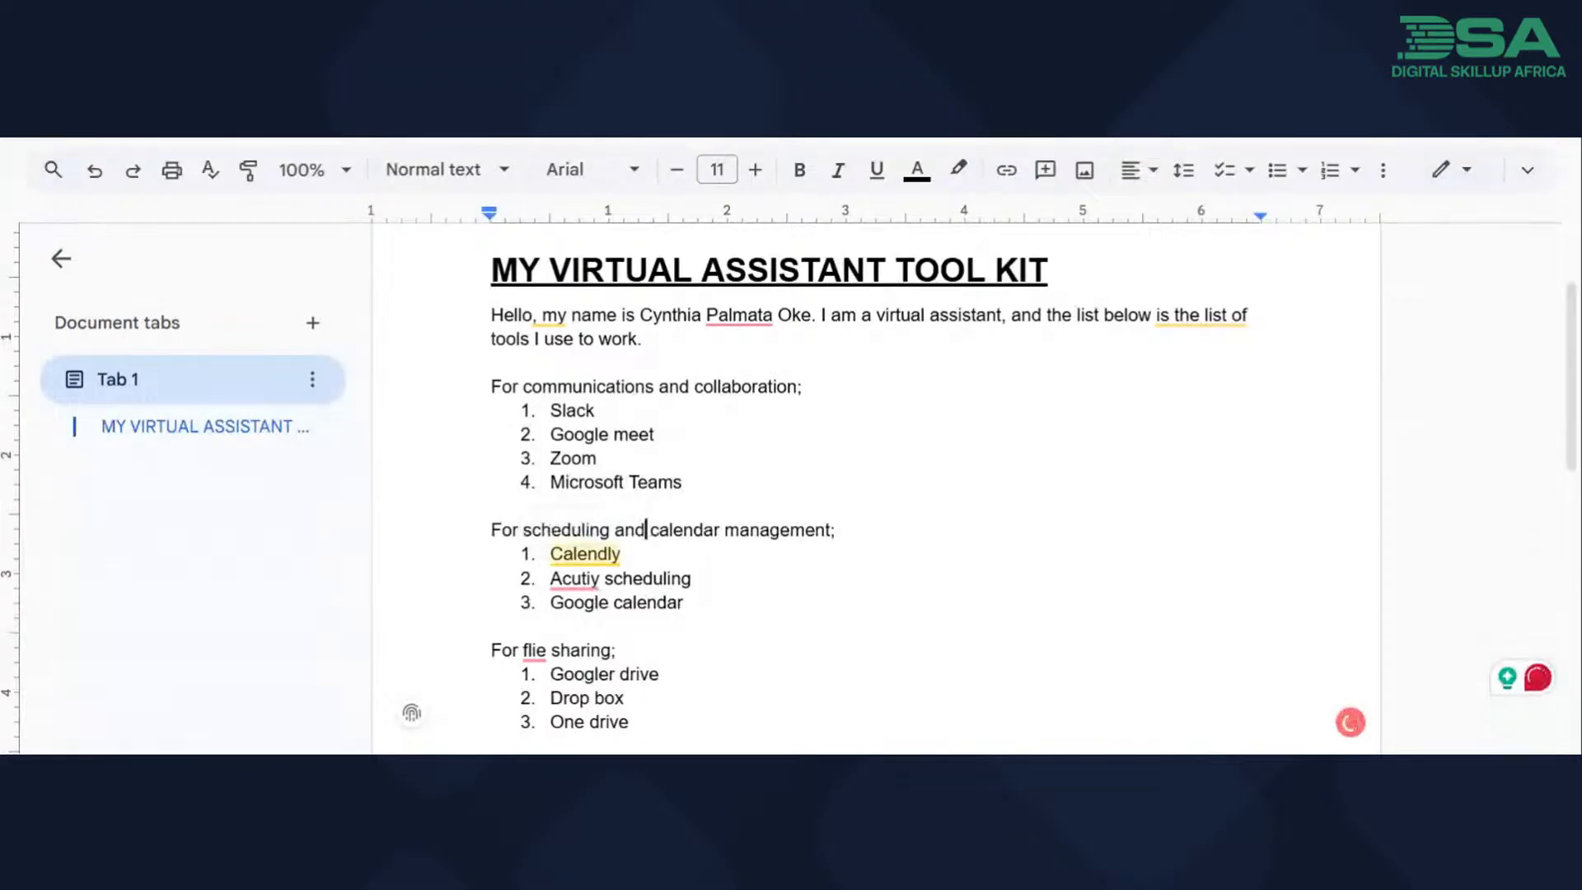
Correct the second item of the calendar tools list to "Acuity scheduling".
click(621, 553)
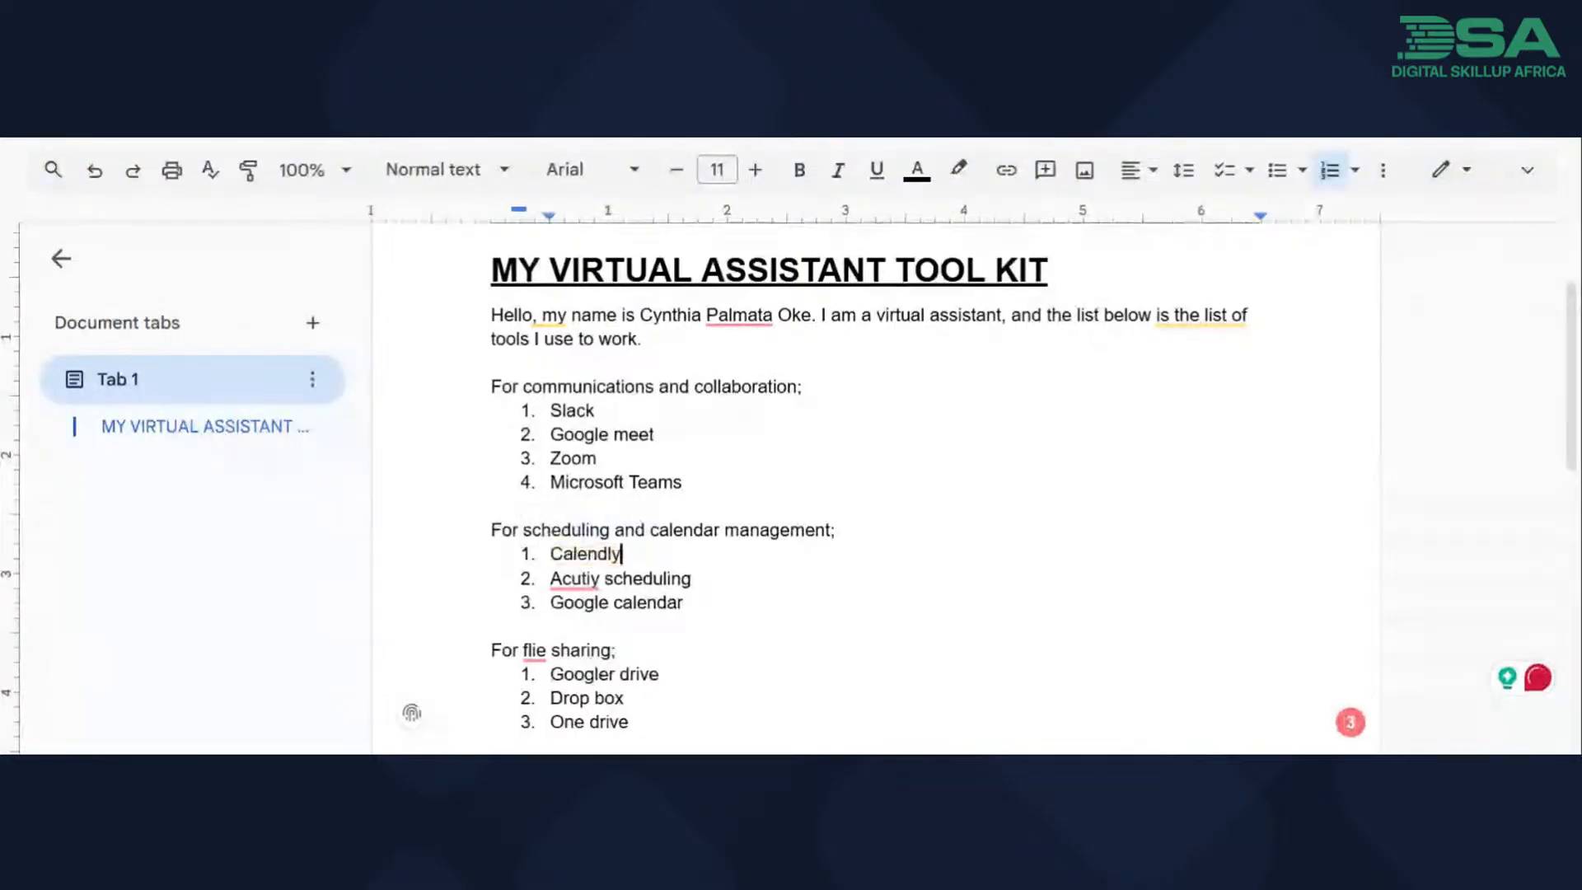
click(574, 579)
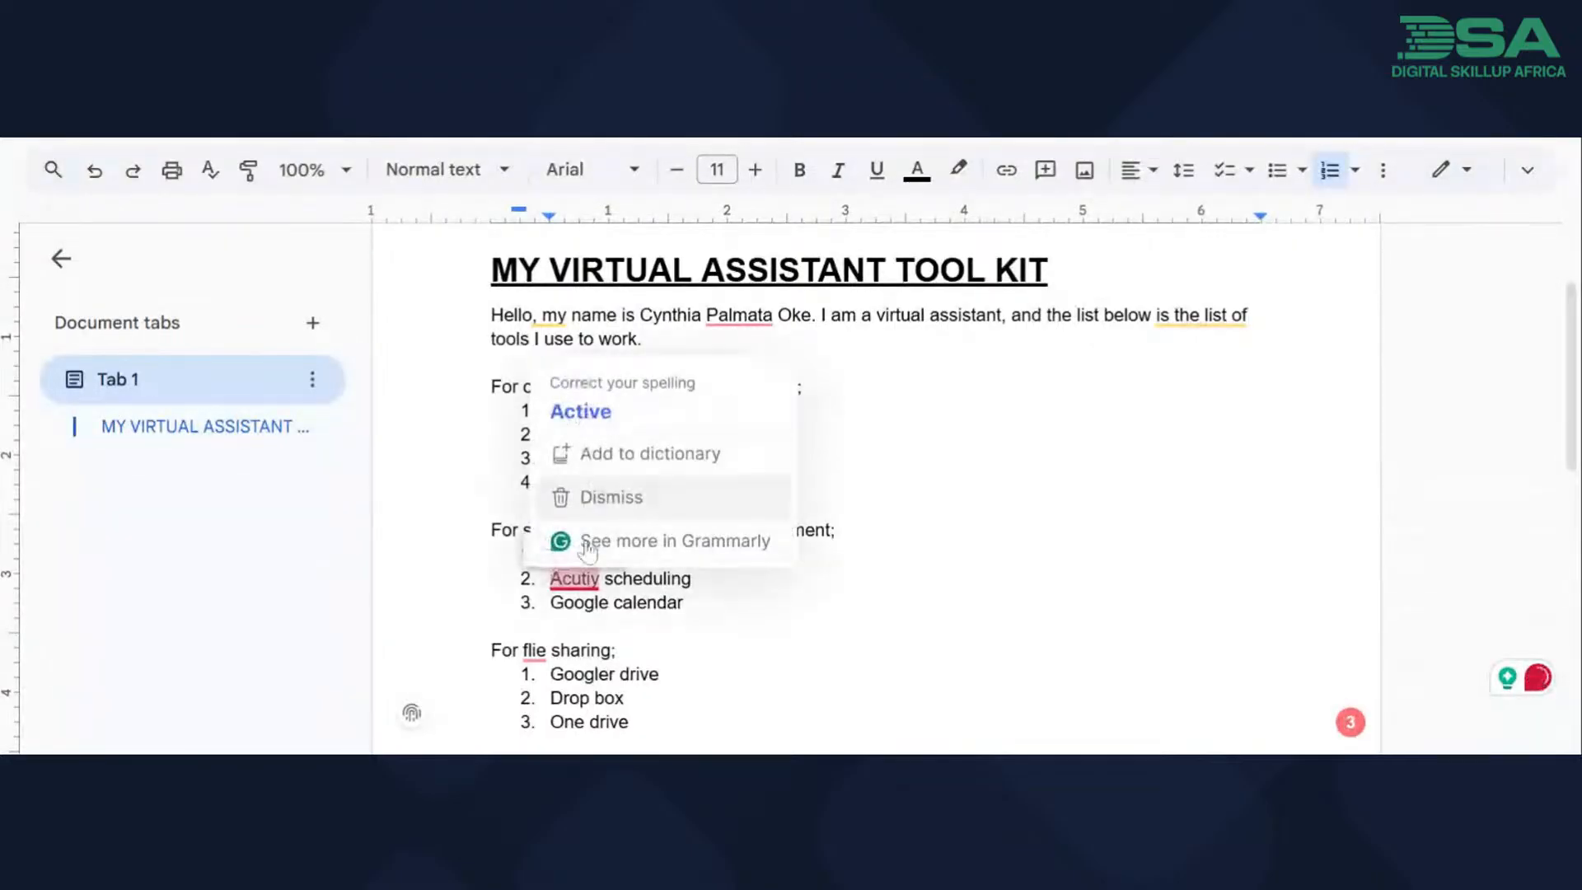
click(551, 578)
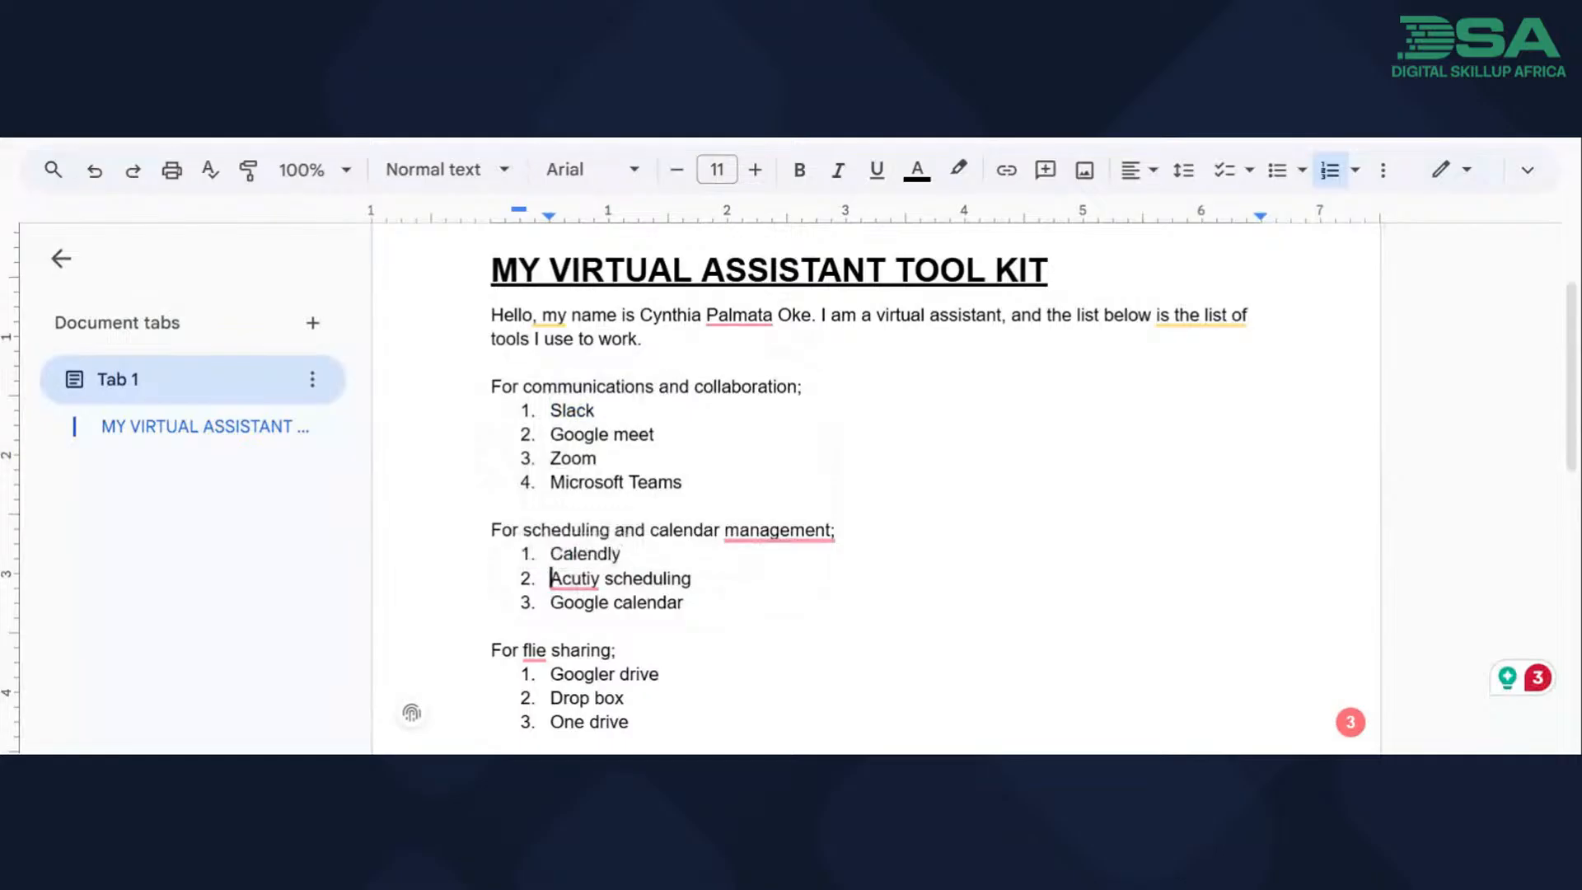
click(526, 563)
Correct the file sharing line's misspelling to "file" and replace the semicolon after "management" with a period.
mouse_move(534, 651)
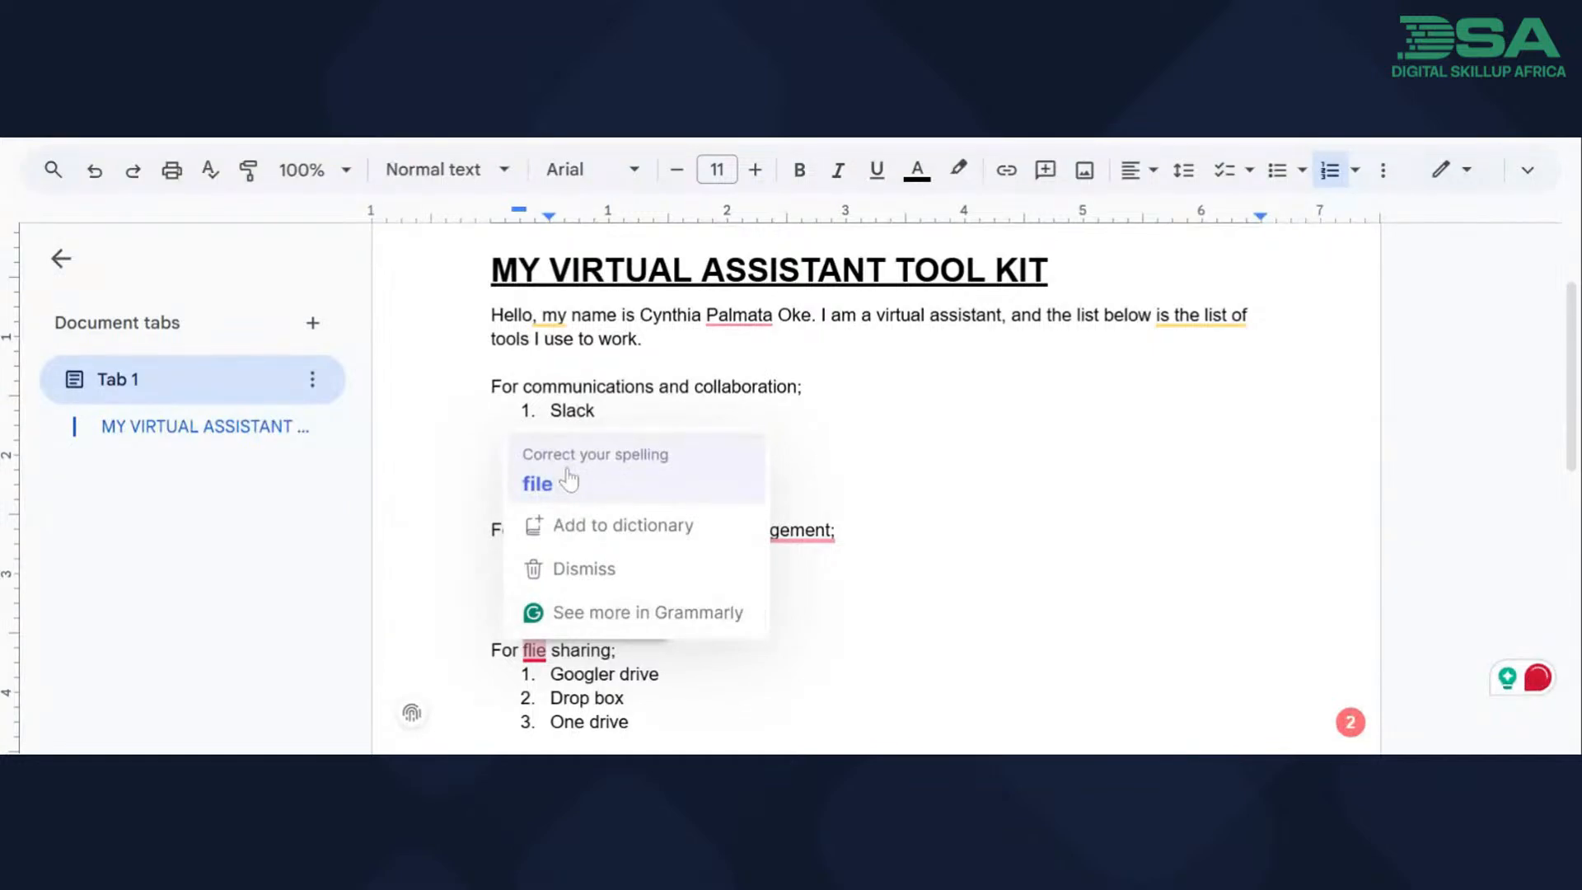
click(545, 482)
mouse_move(779, 531)
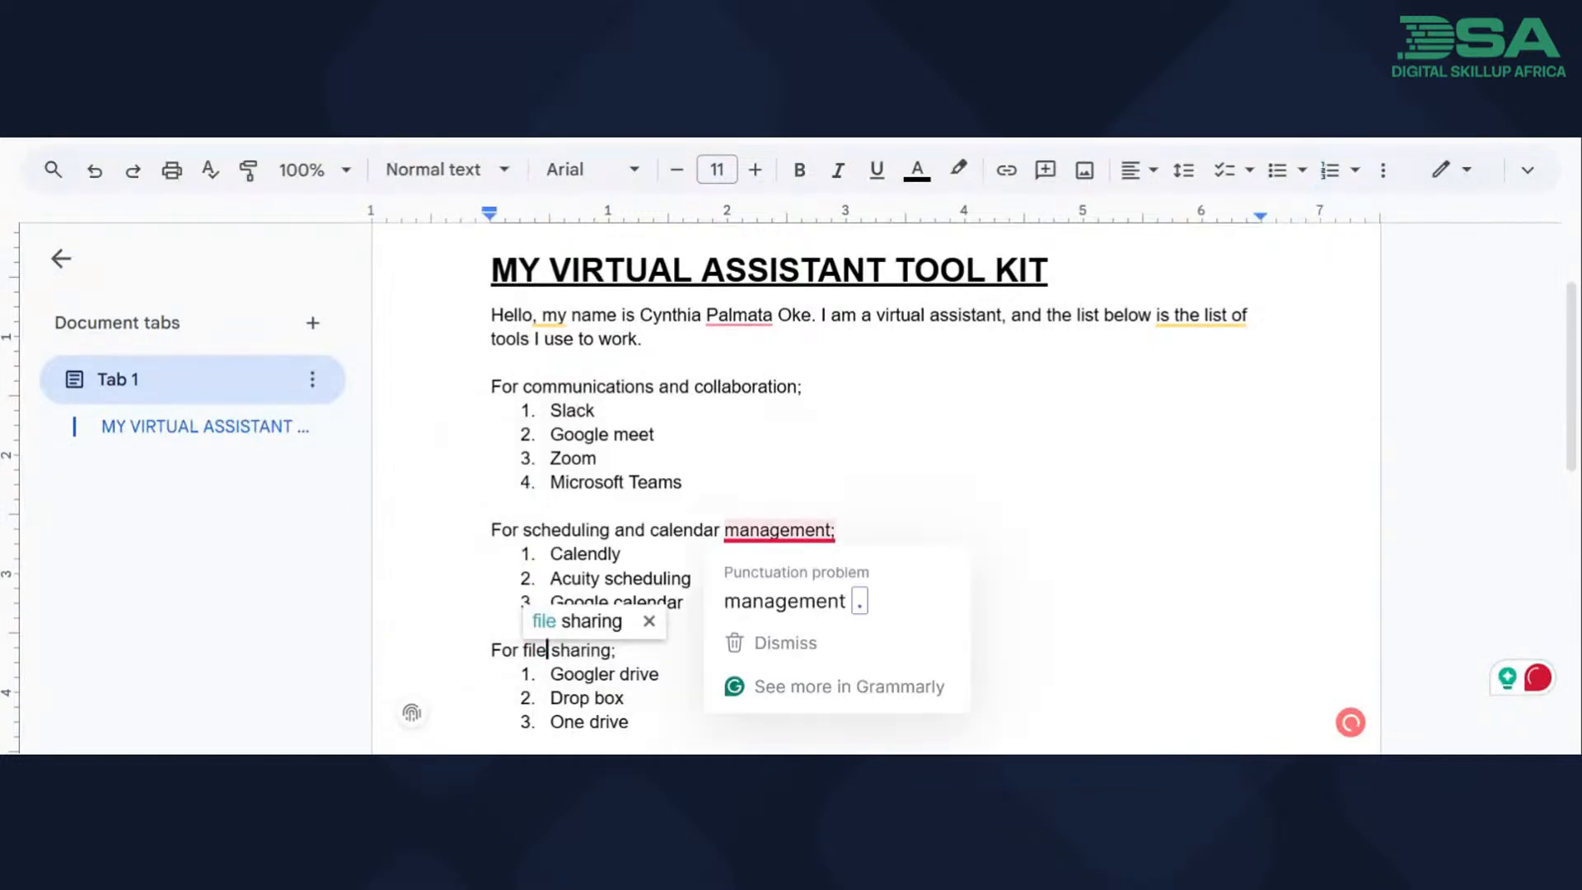
click(804, 601)
scroll(803, 601, down, 4)
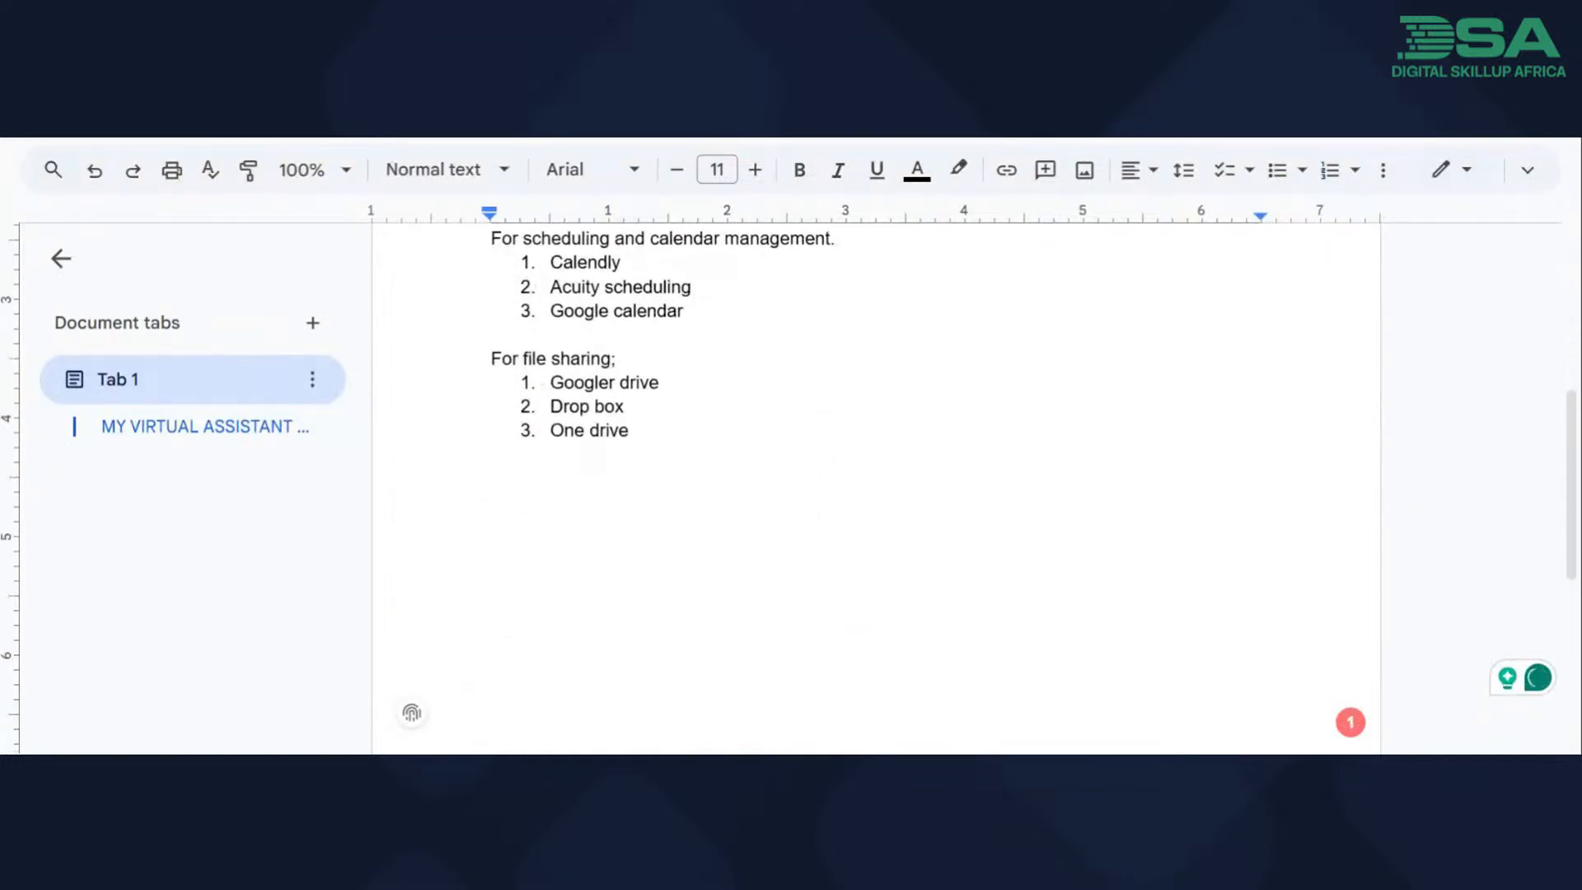
scroll(873, 487, up, 5)
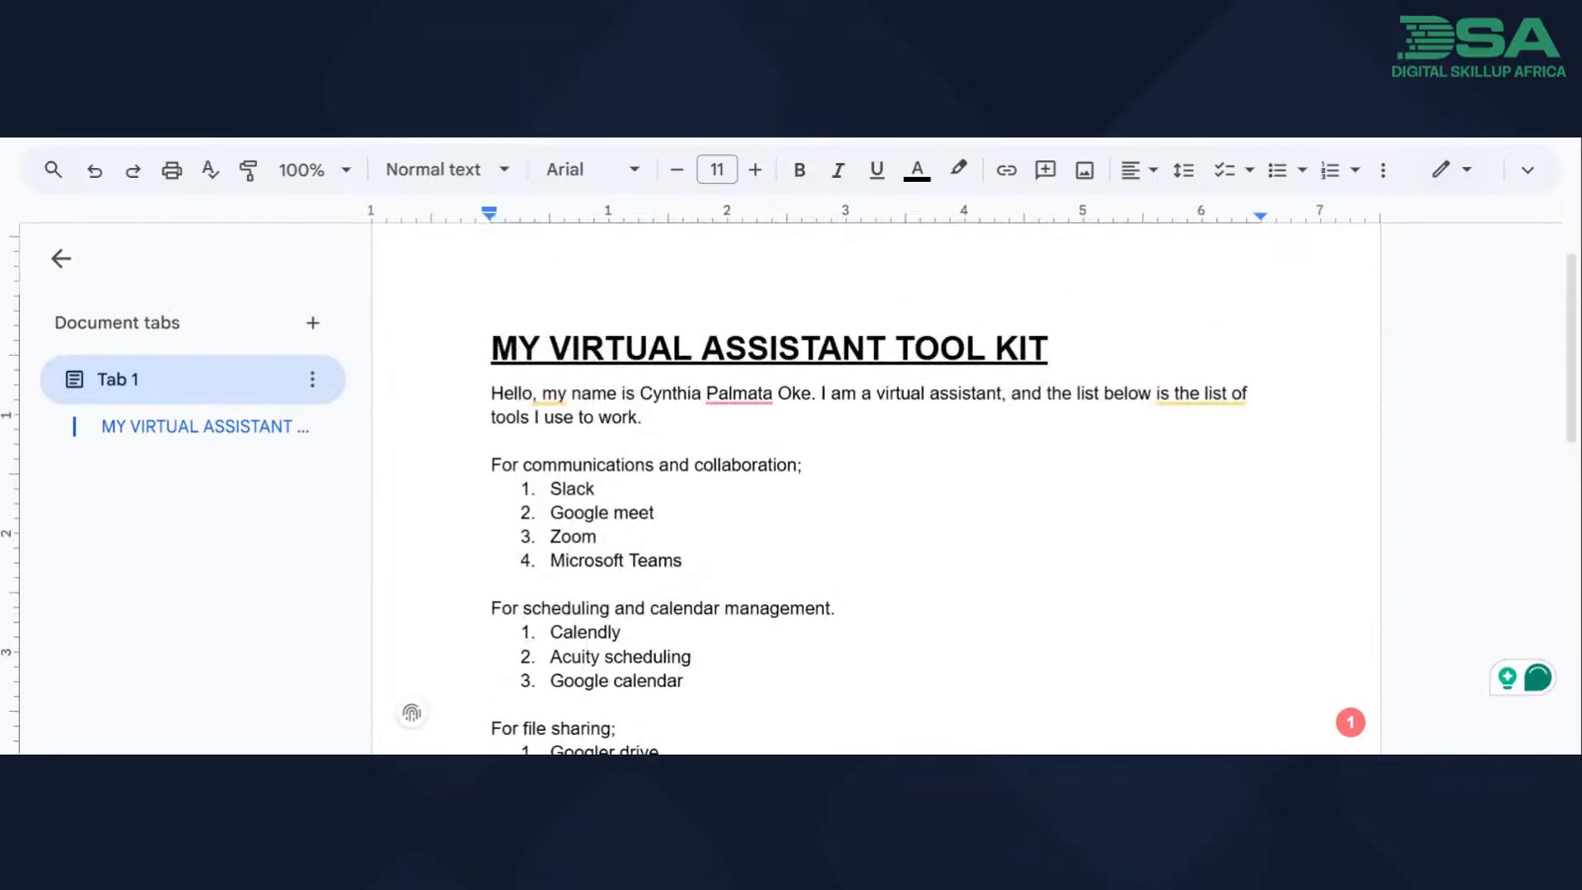
scroll(873, 487, down, 1)
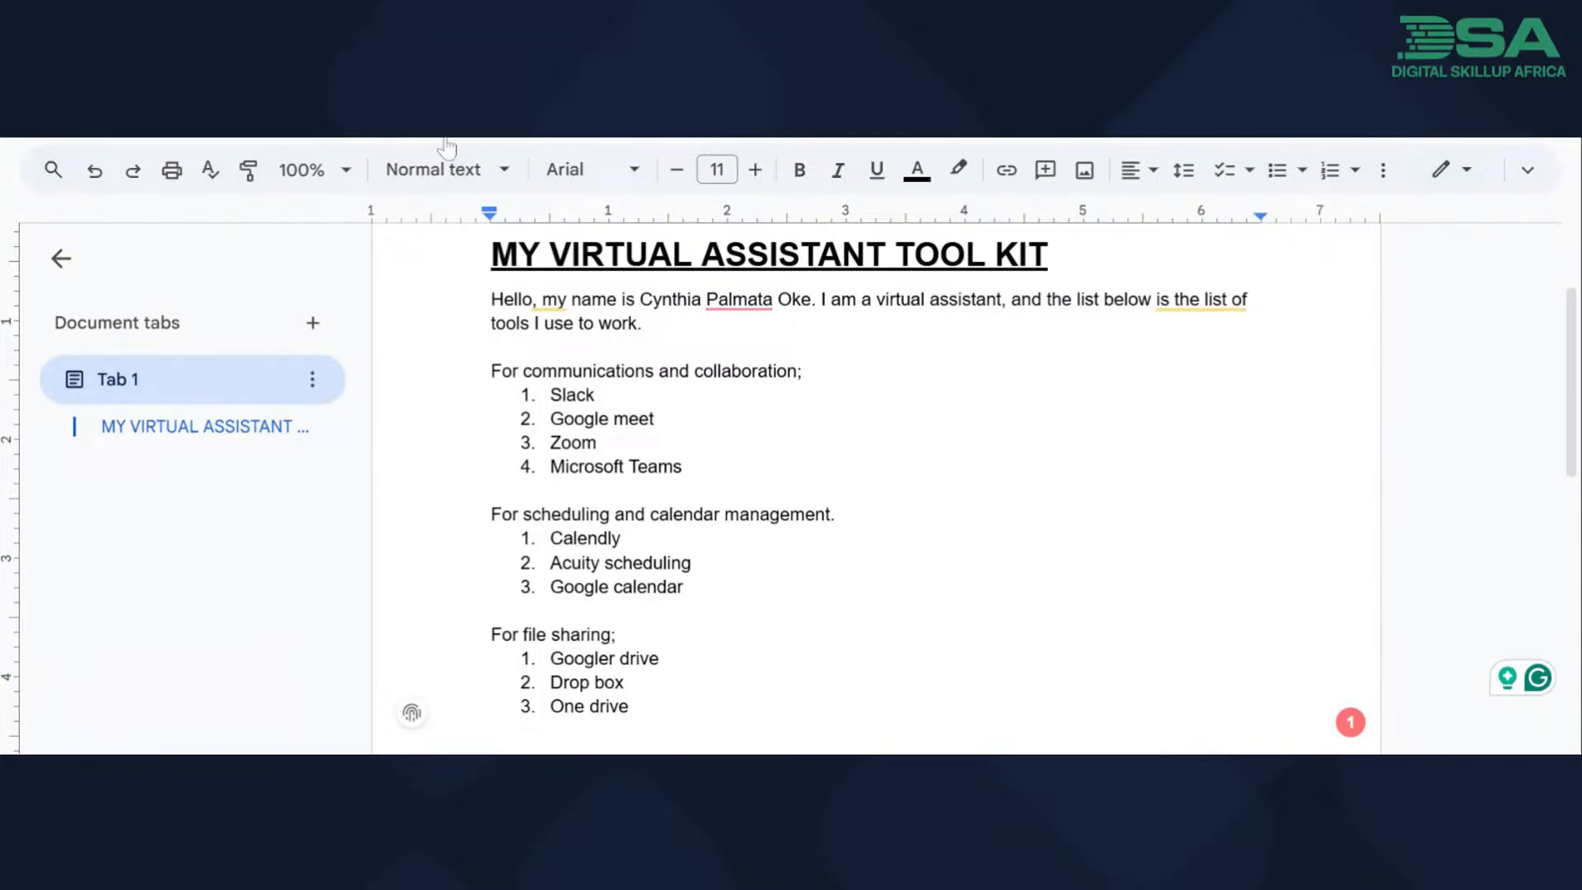
scroll(873, 486, down, 6)
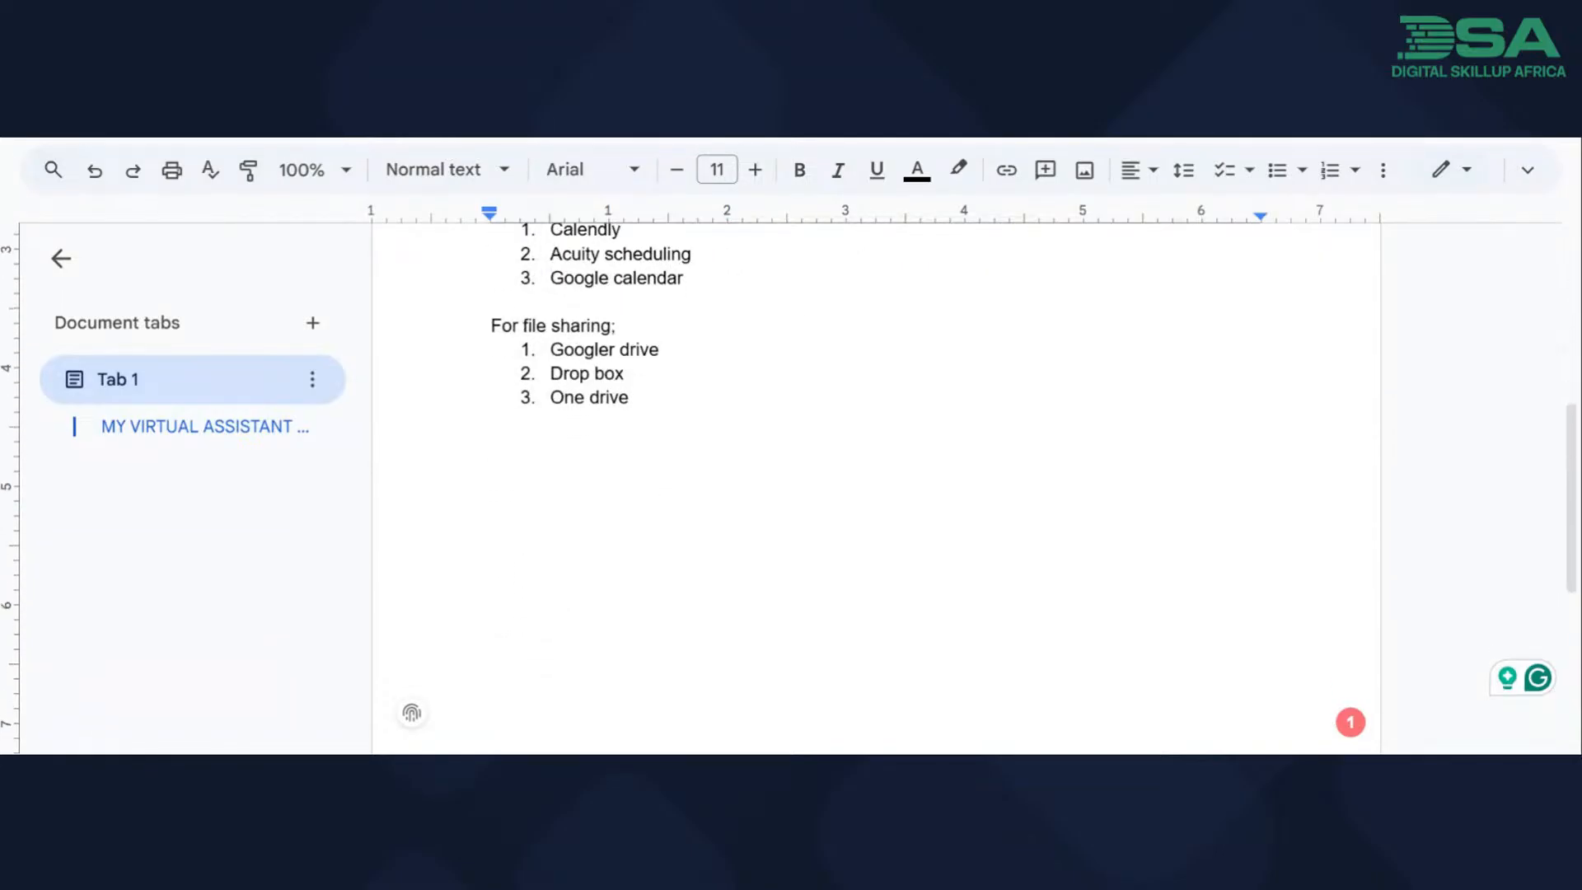
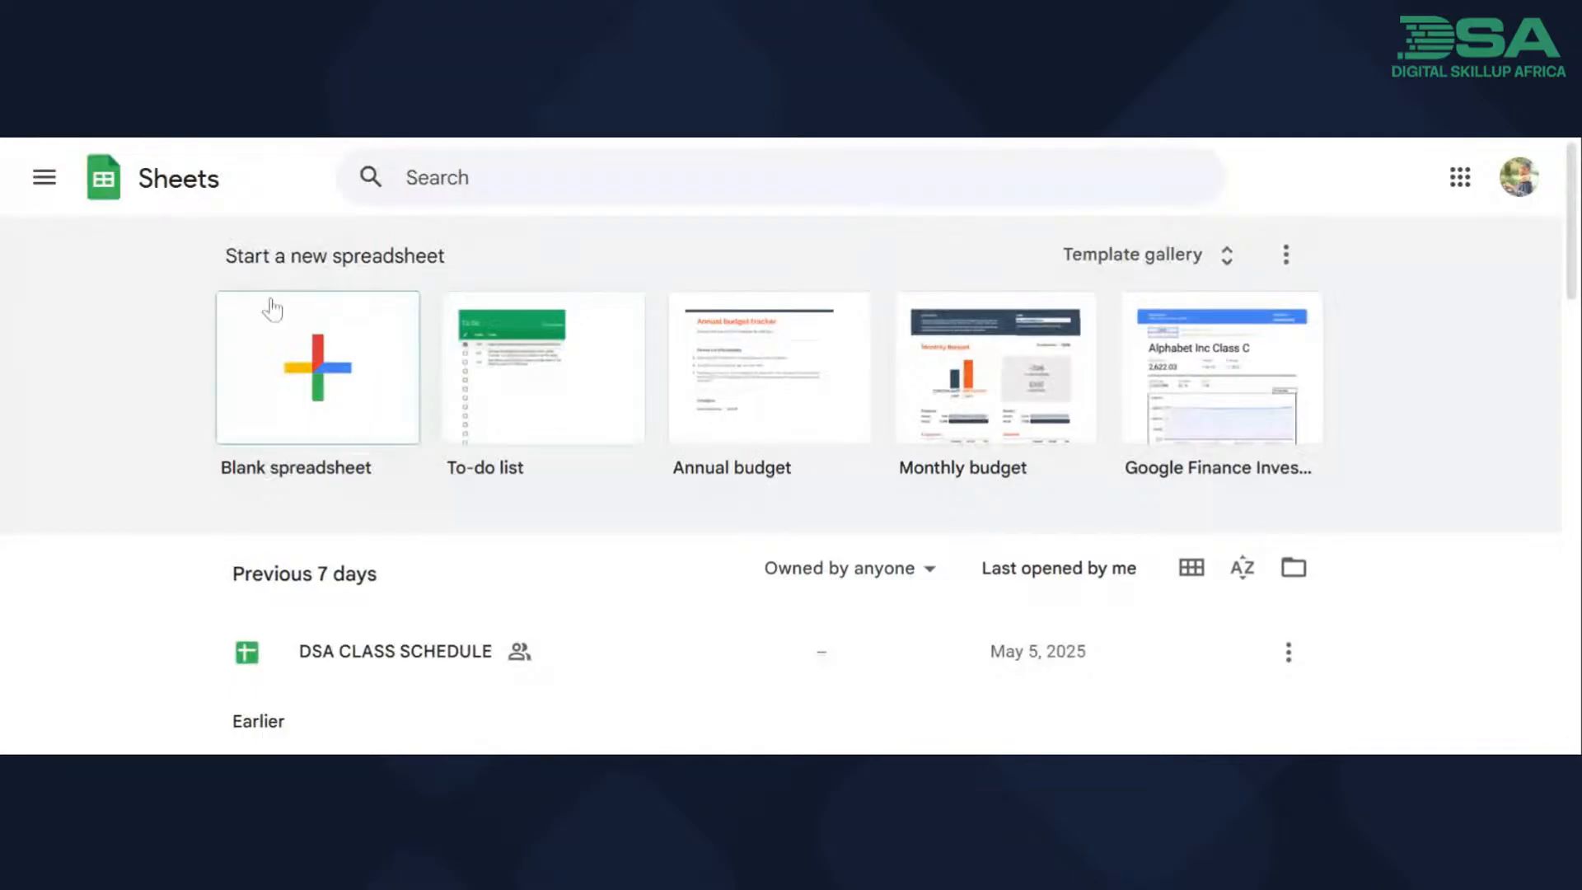
Create a blank Google Sheets spreadsheet and dismiss the dropdown chips tip and the pre-built tables suggestions.
click(324, 371)
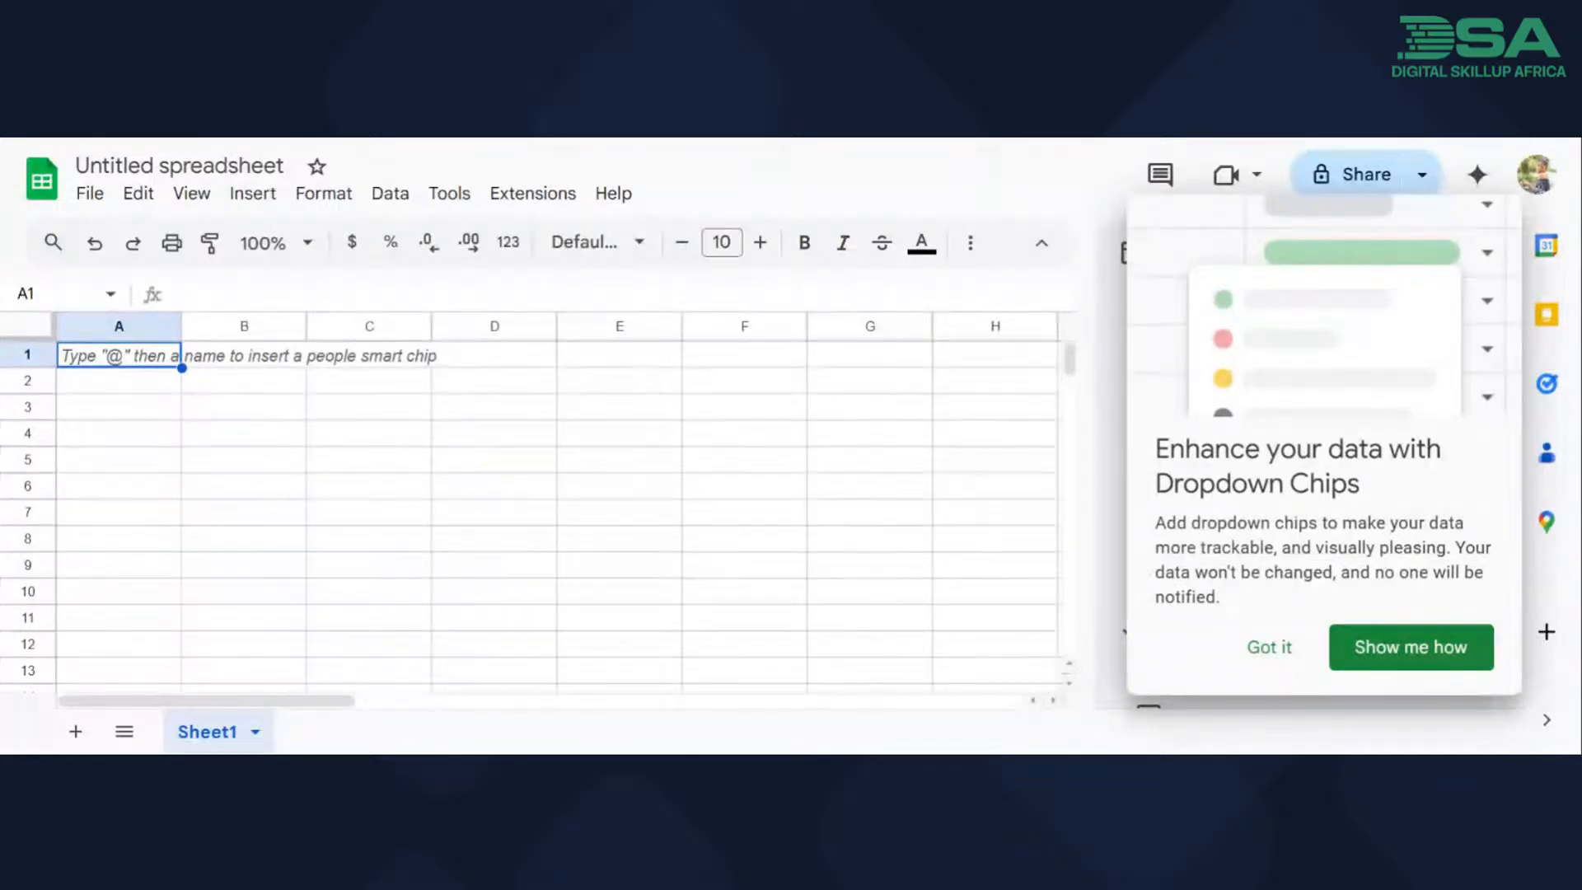
click(1273, 648)
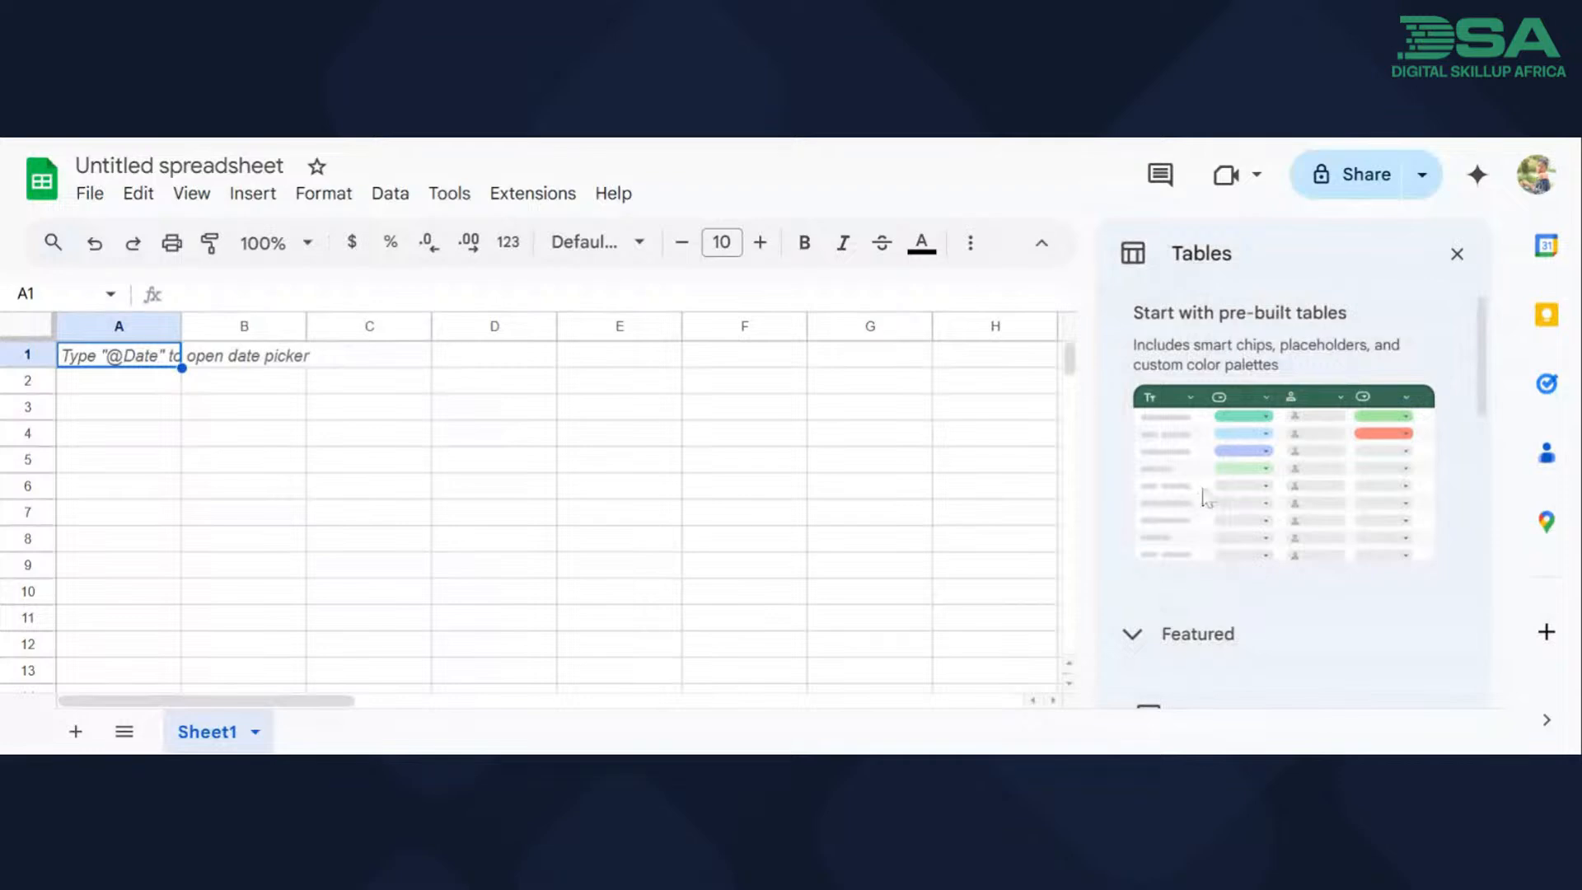
click(1457, 254)
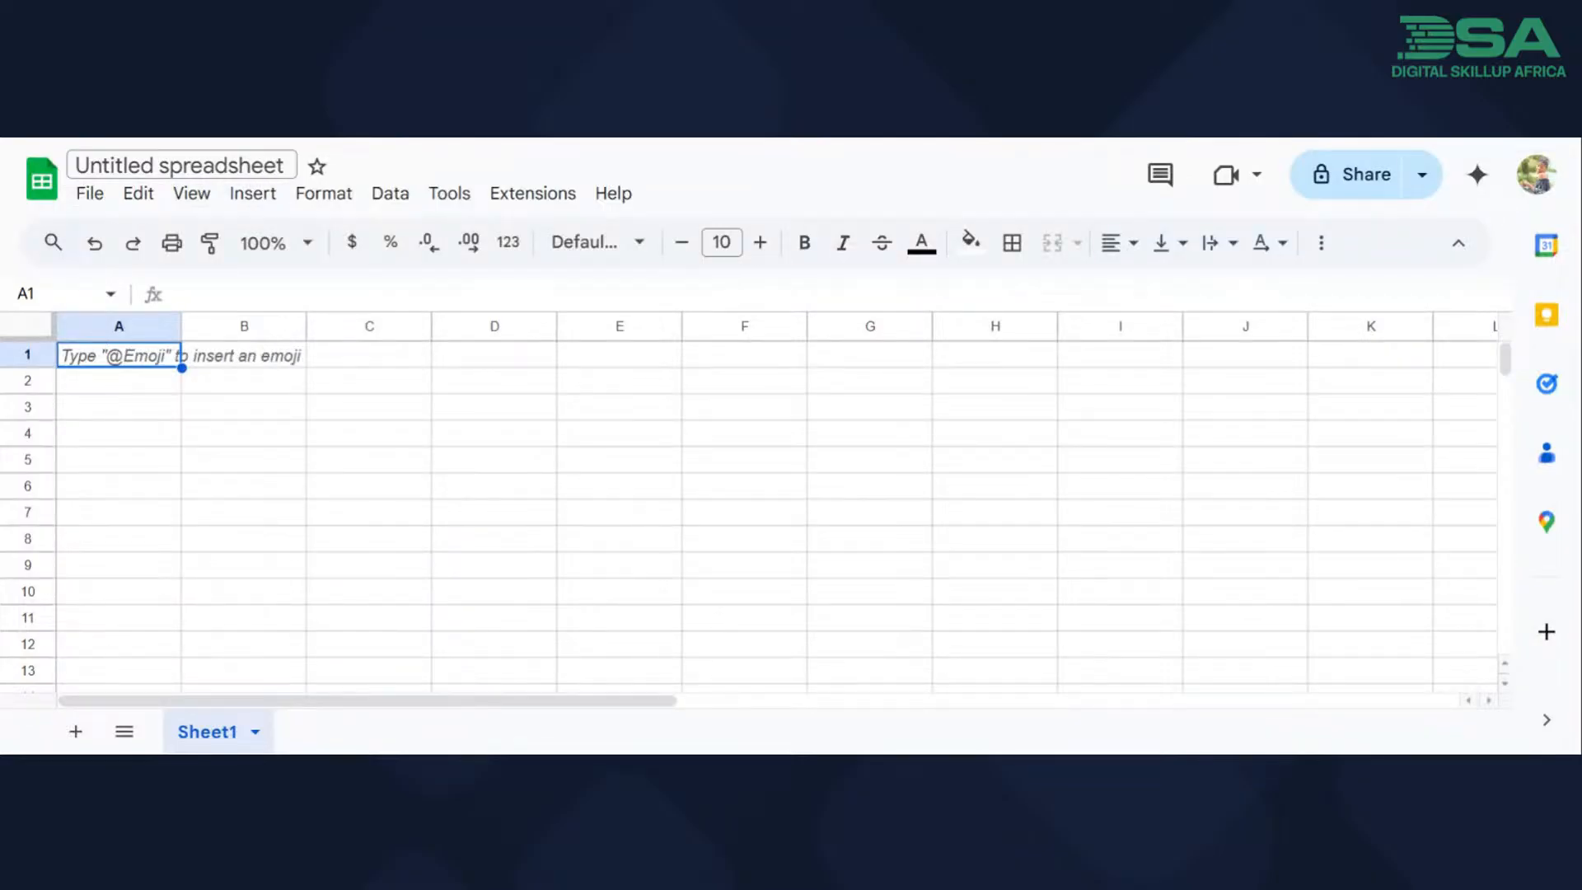
Rename the spreadsheet as "DSA VIRTUAL ASSISTANT TRACK EXCERCISE - SHEETS".
click(288, 167)
key(BackSpace)
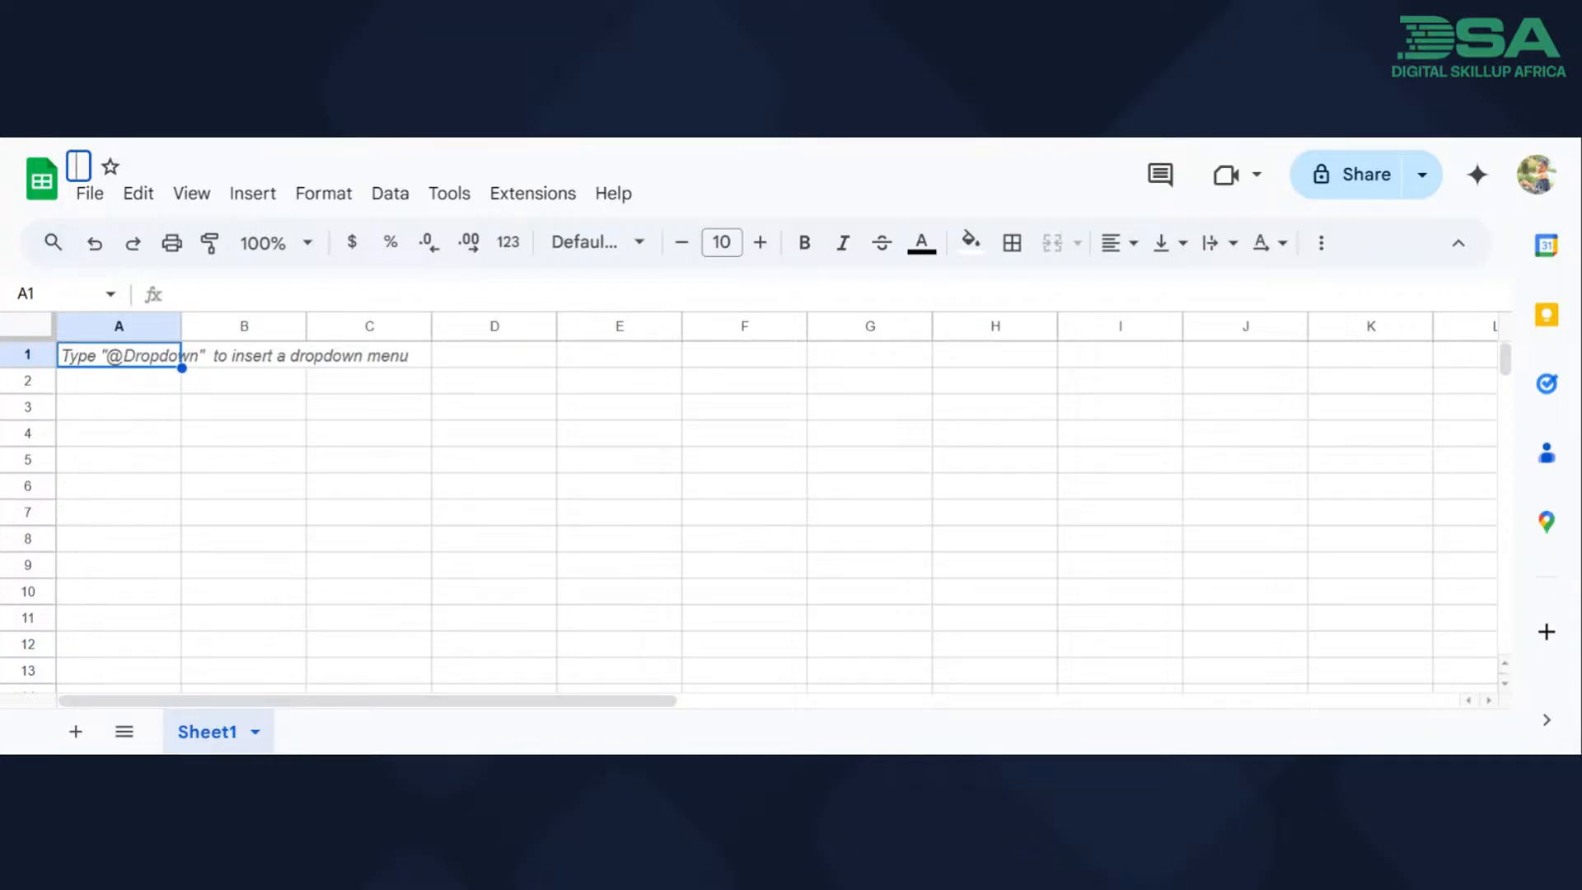
text(DSA)
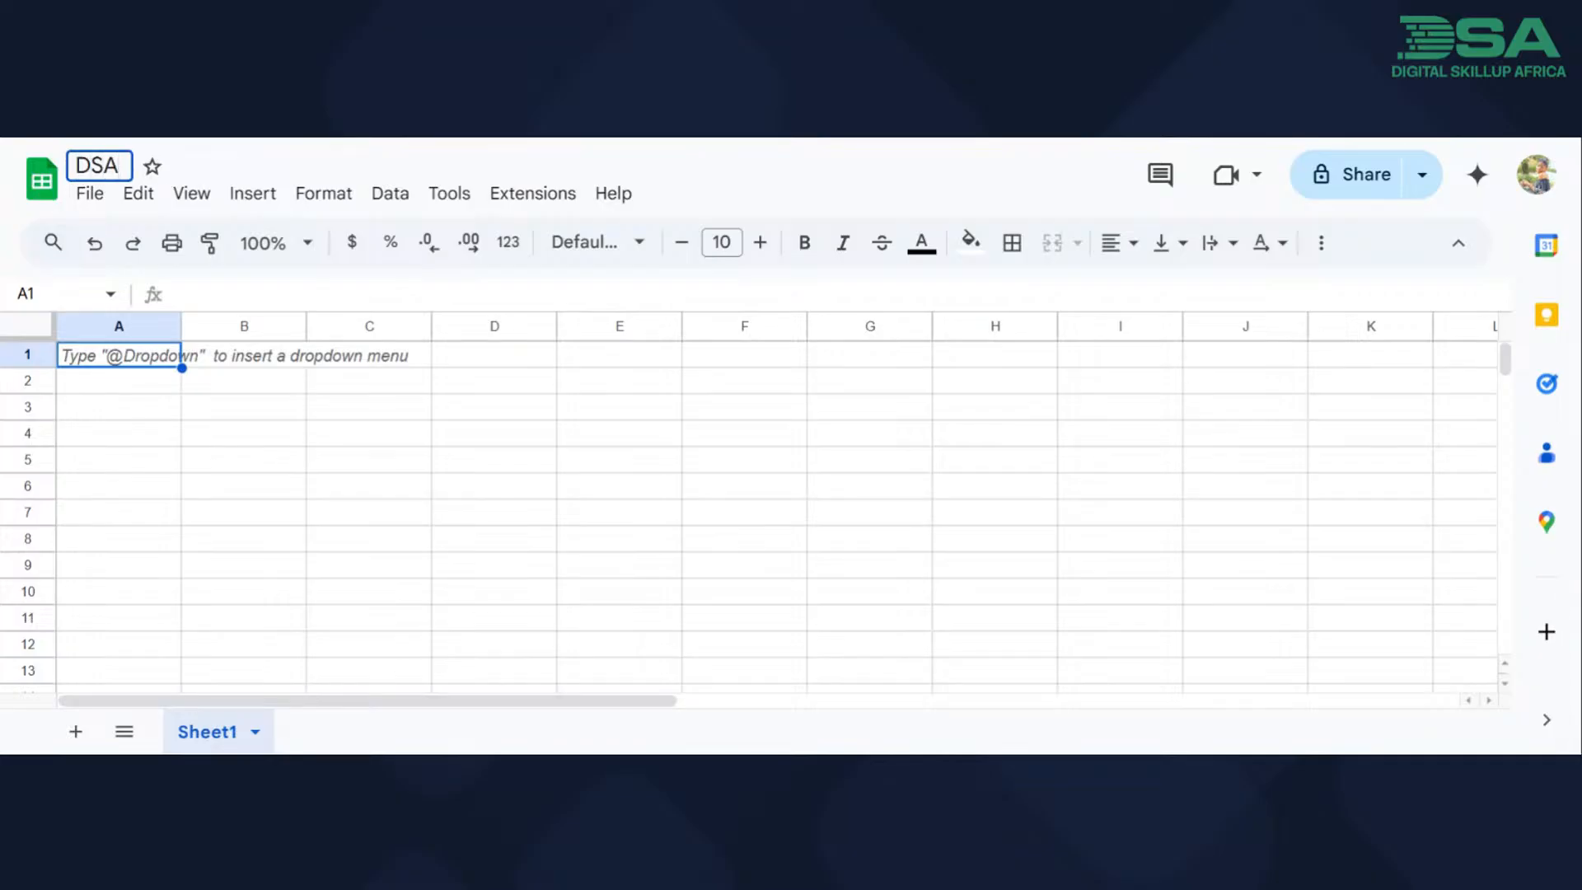
text( VIRTUAL ASSISTANT)
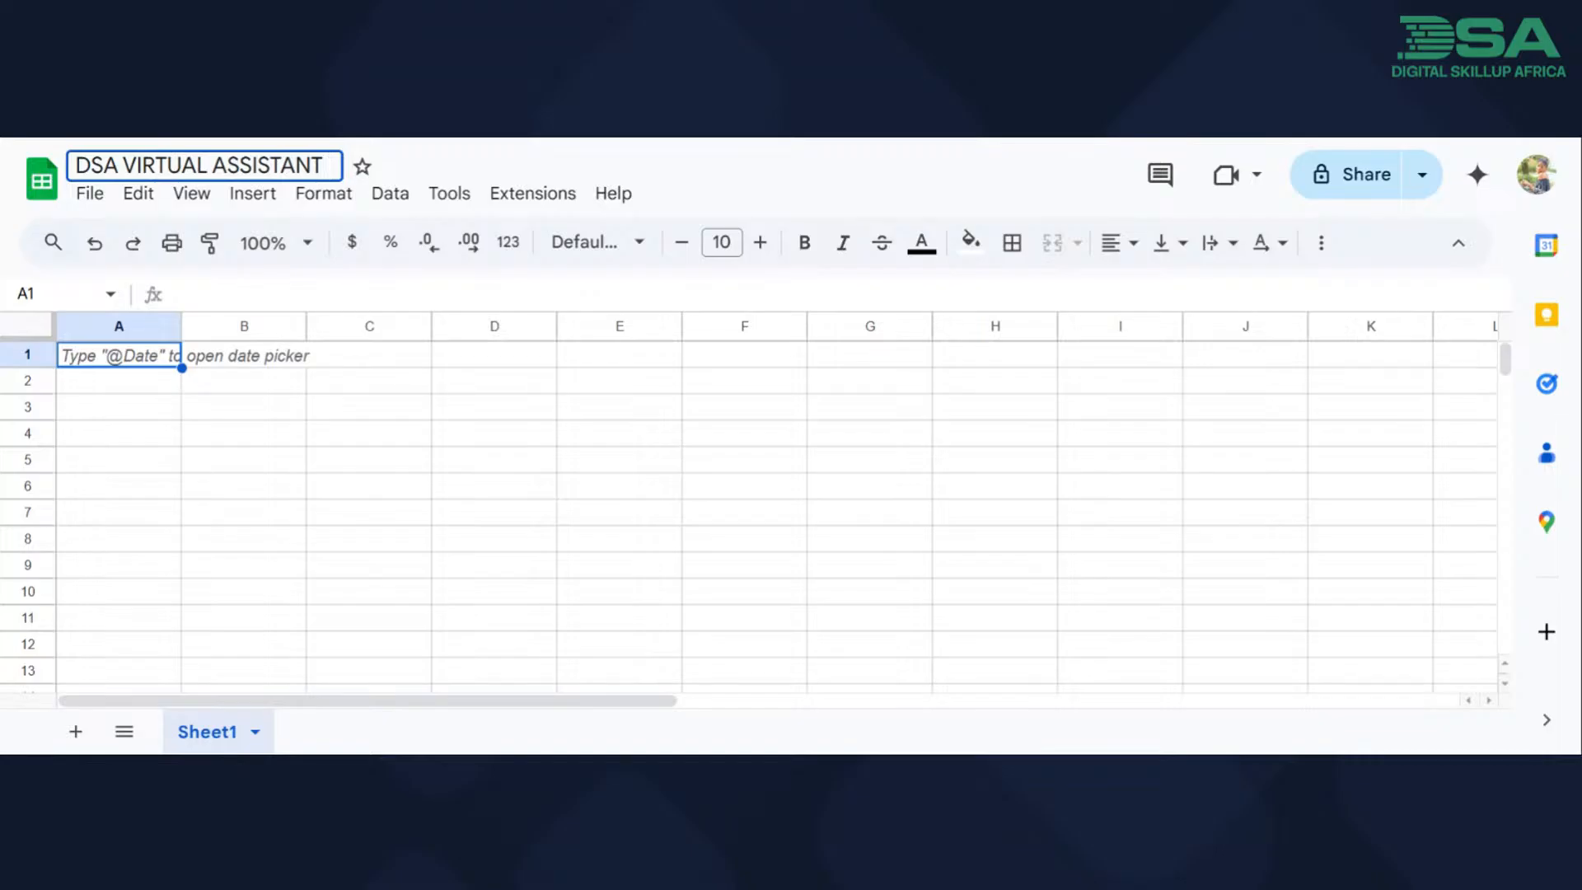
text(TRACK)
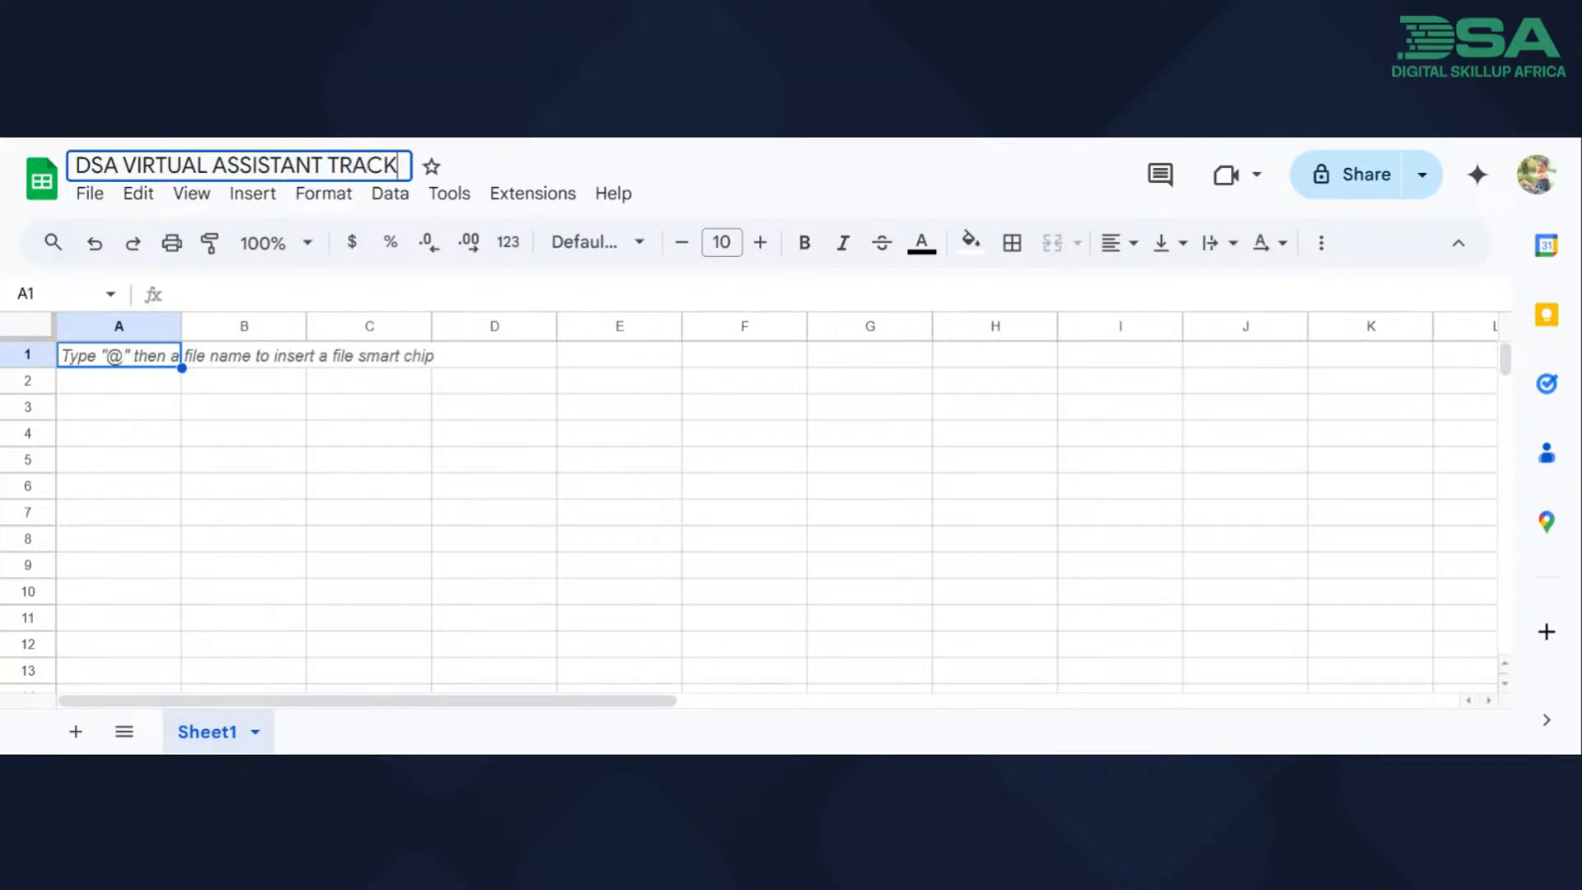
text( EXCE)
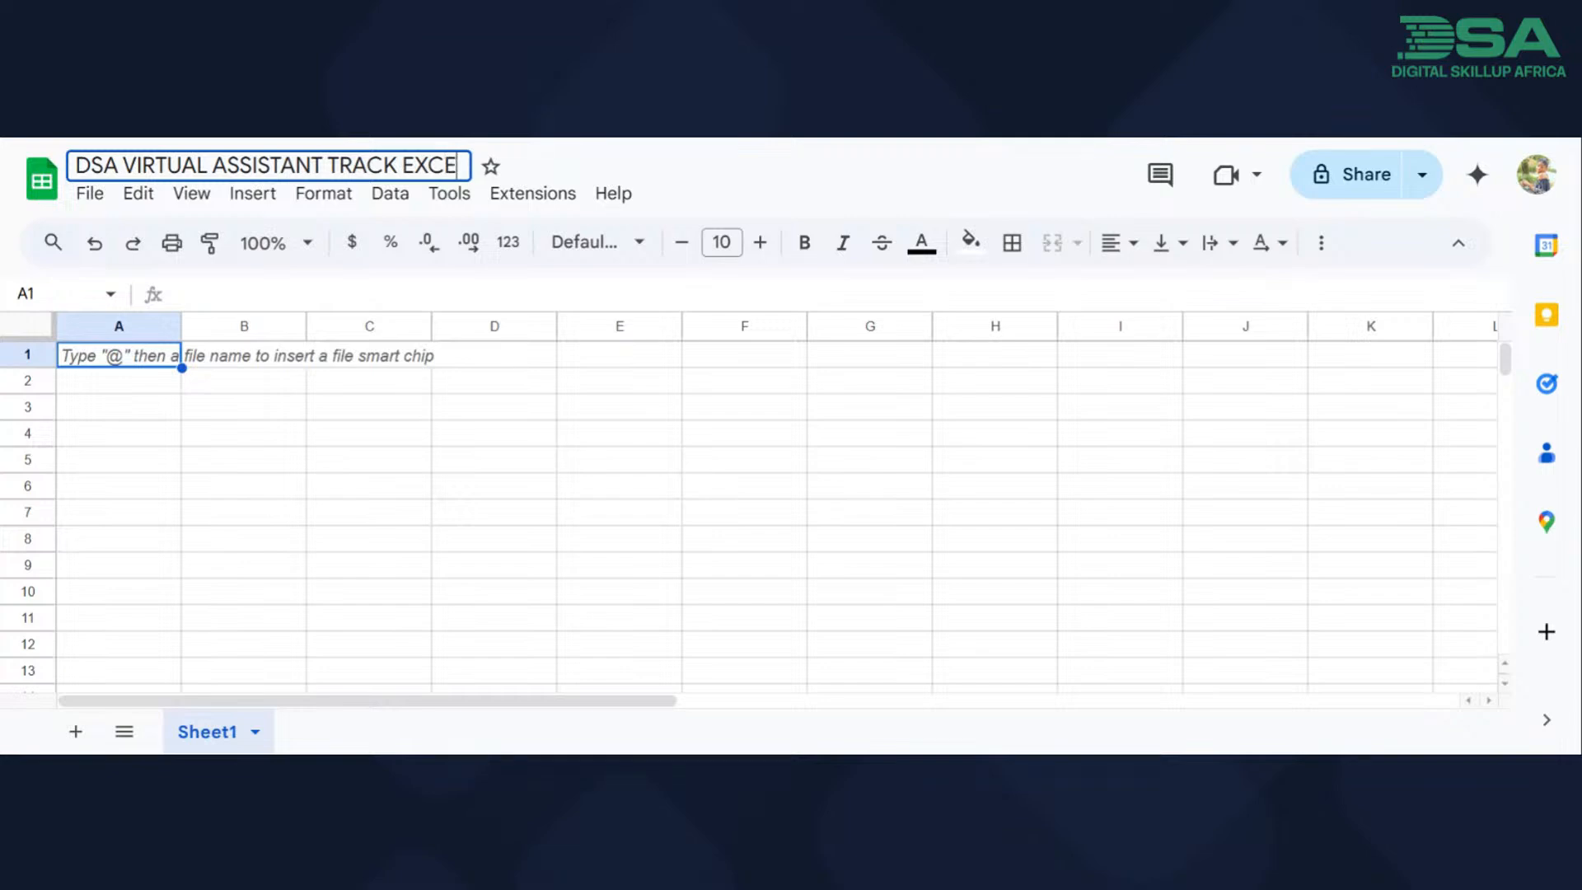
key(BackSpace)
text(R)
key(BackSpace)
text(ERCISE - )
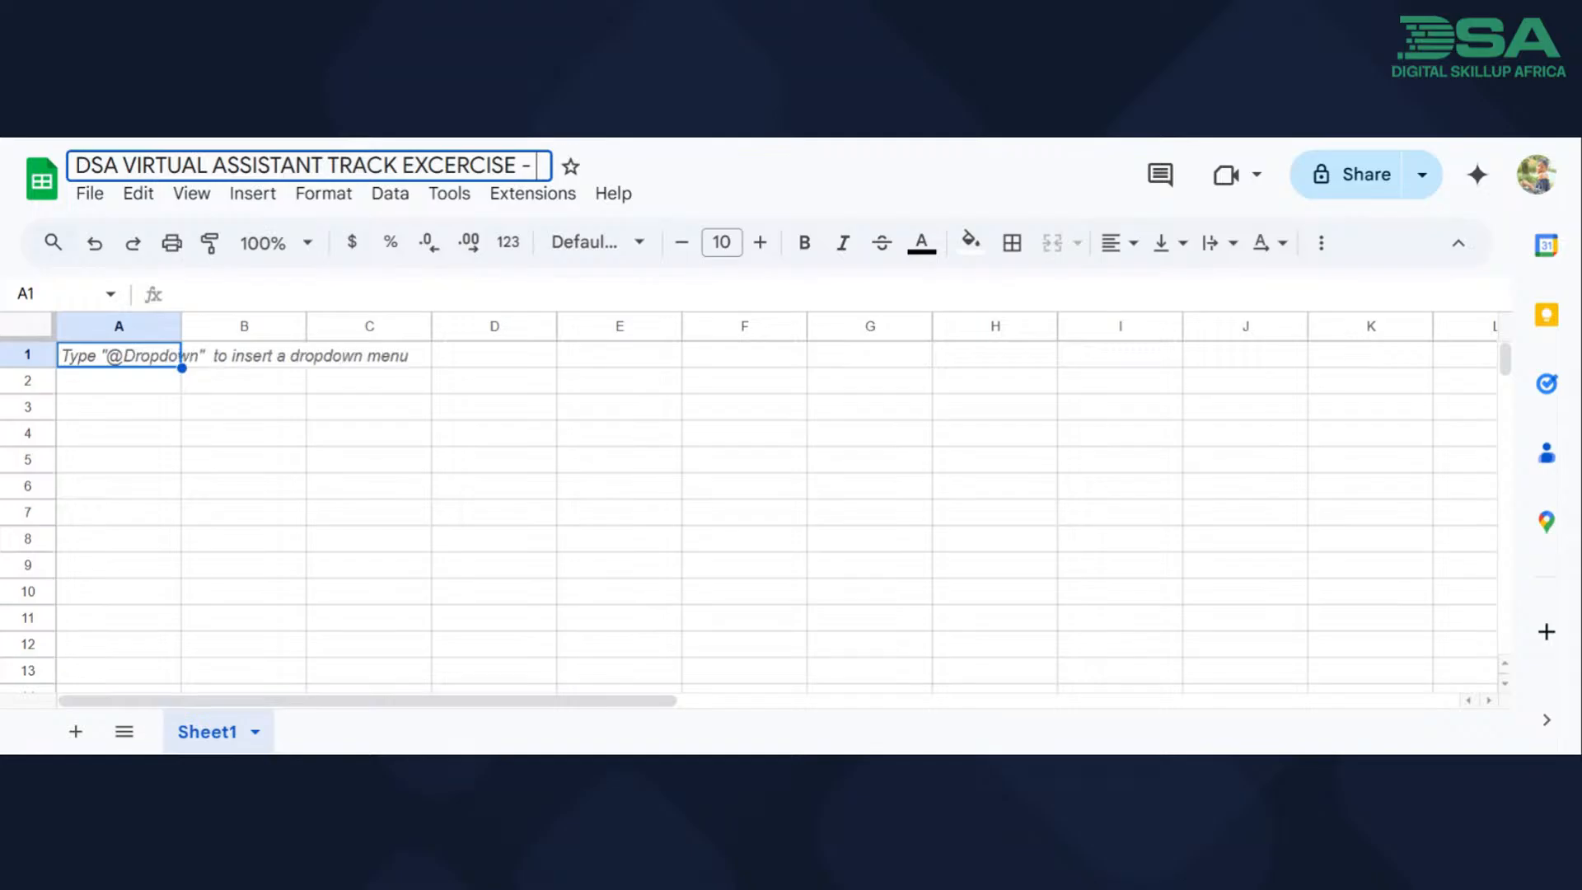
text(SHEET)
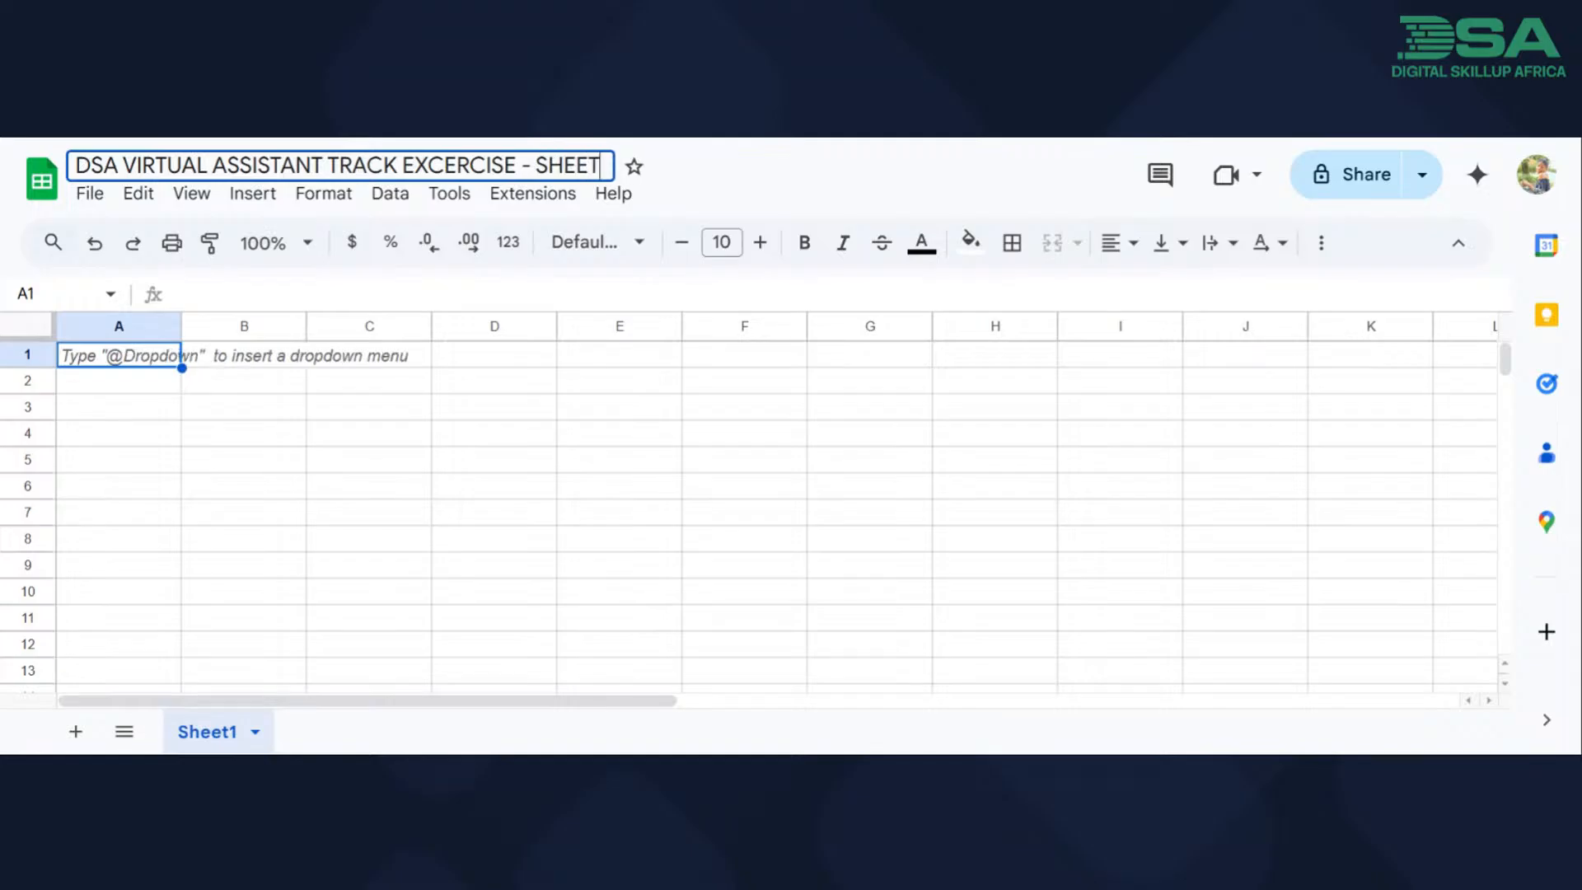
text(S)
key(Return)
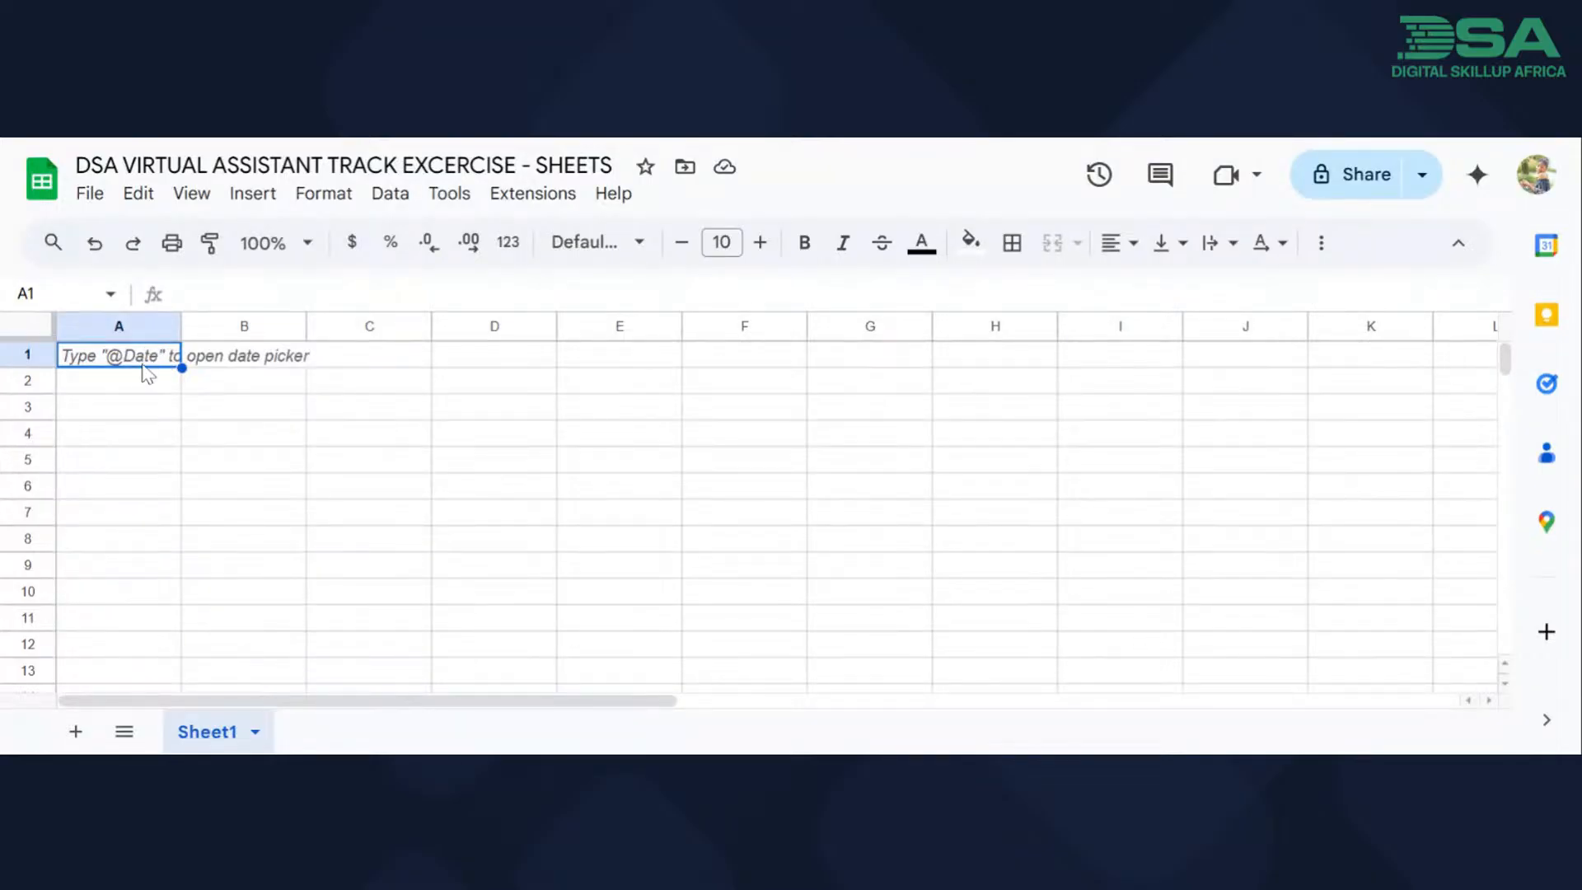
Examine the grid's structure by selecting single cells, rows 1 and 2, and columns A to C in turn.
click(323, 419)
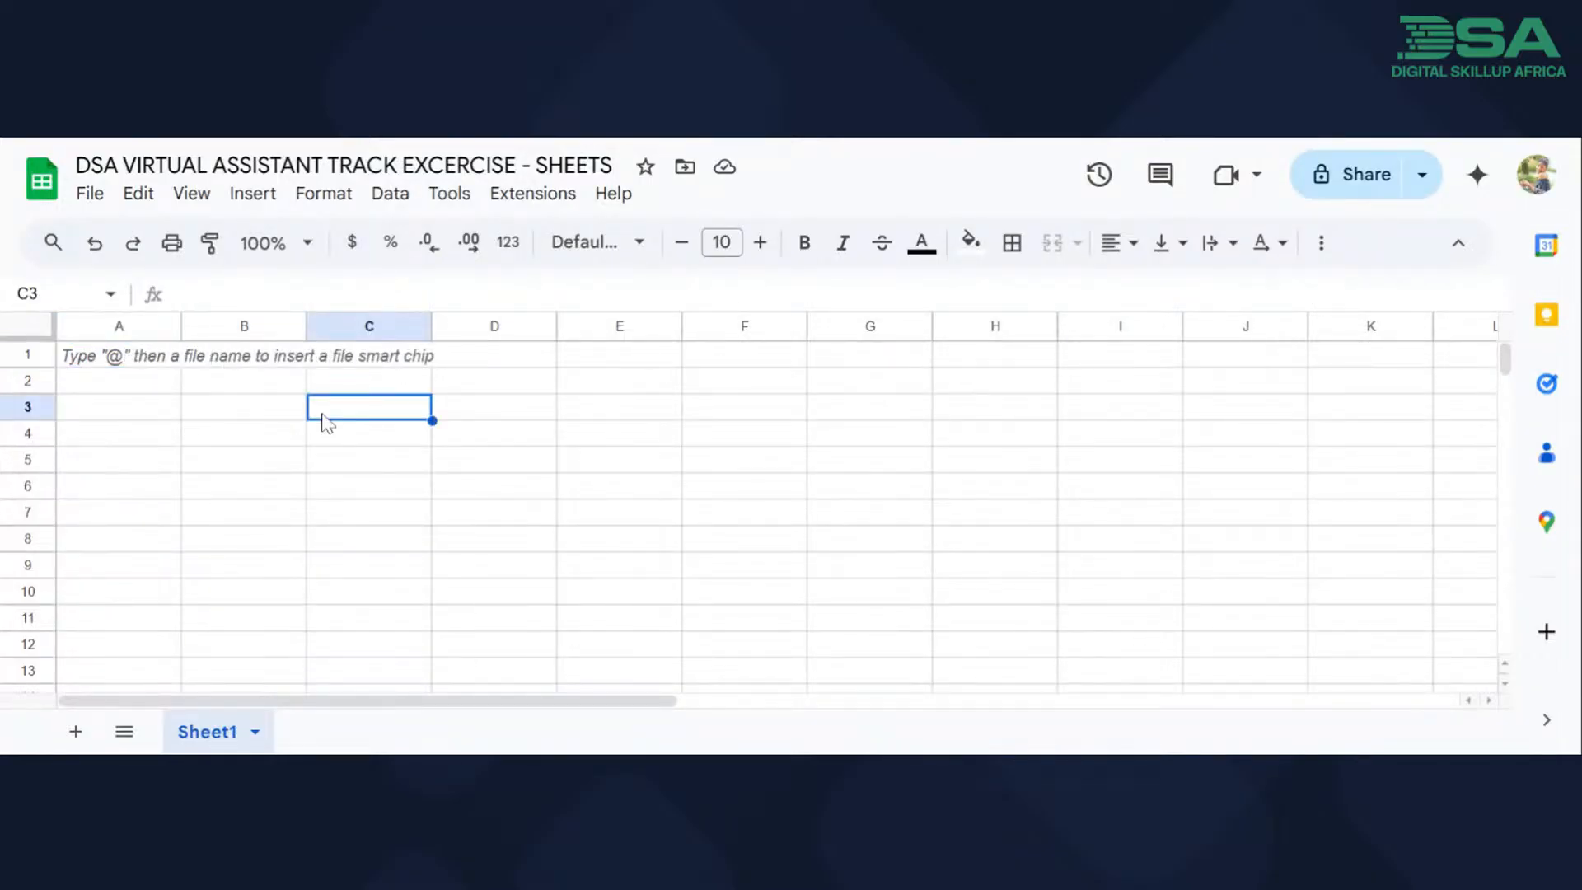
click(236, 362)
click(140, 360)
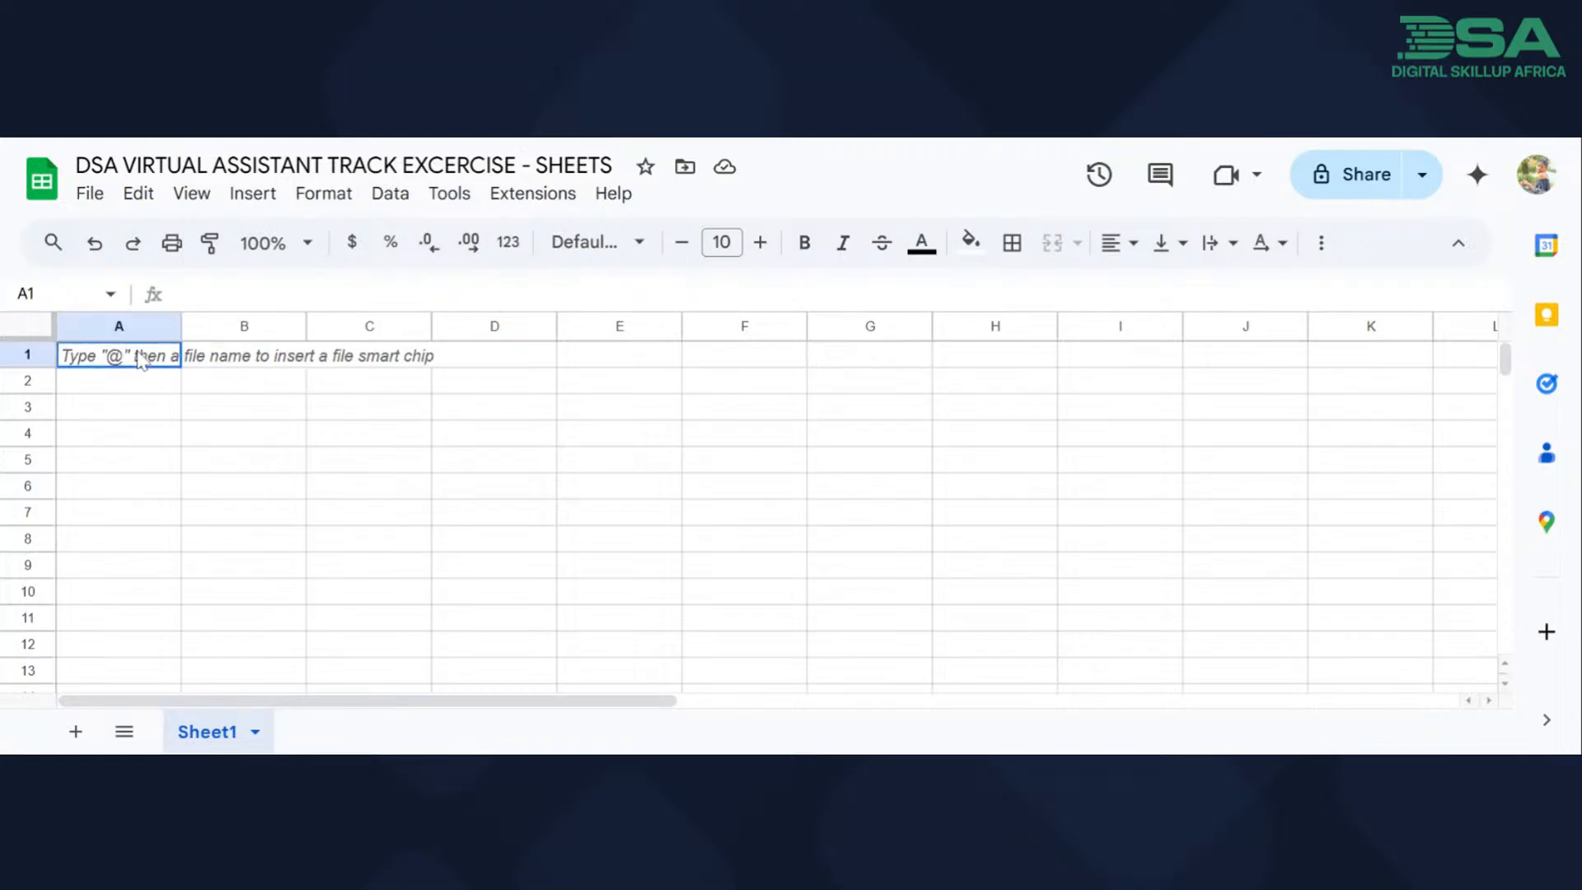
click(236, 369)
click(371, 373)
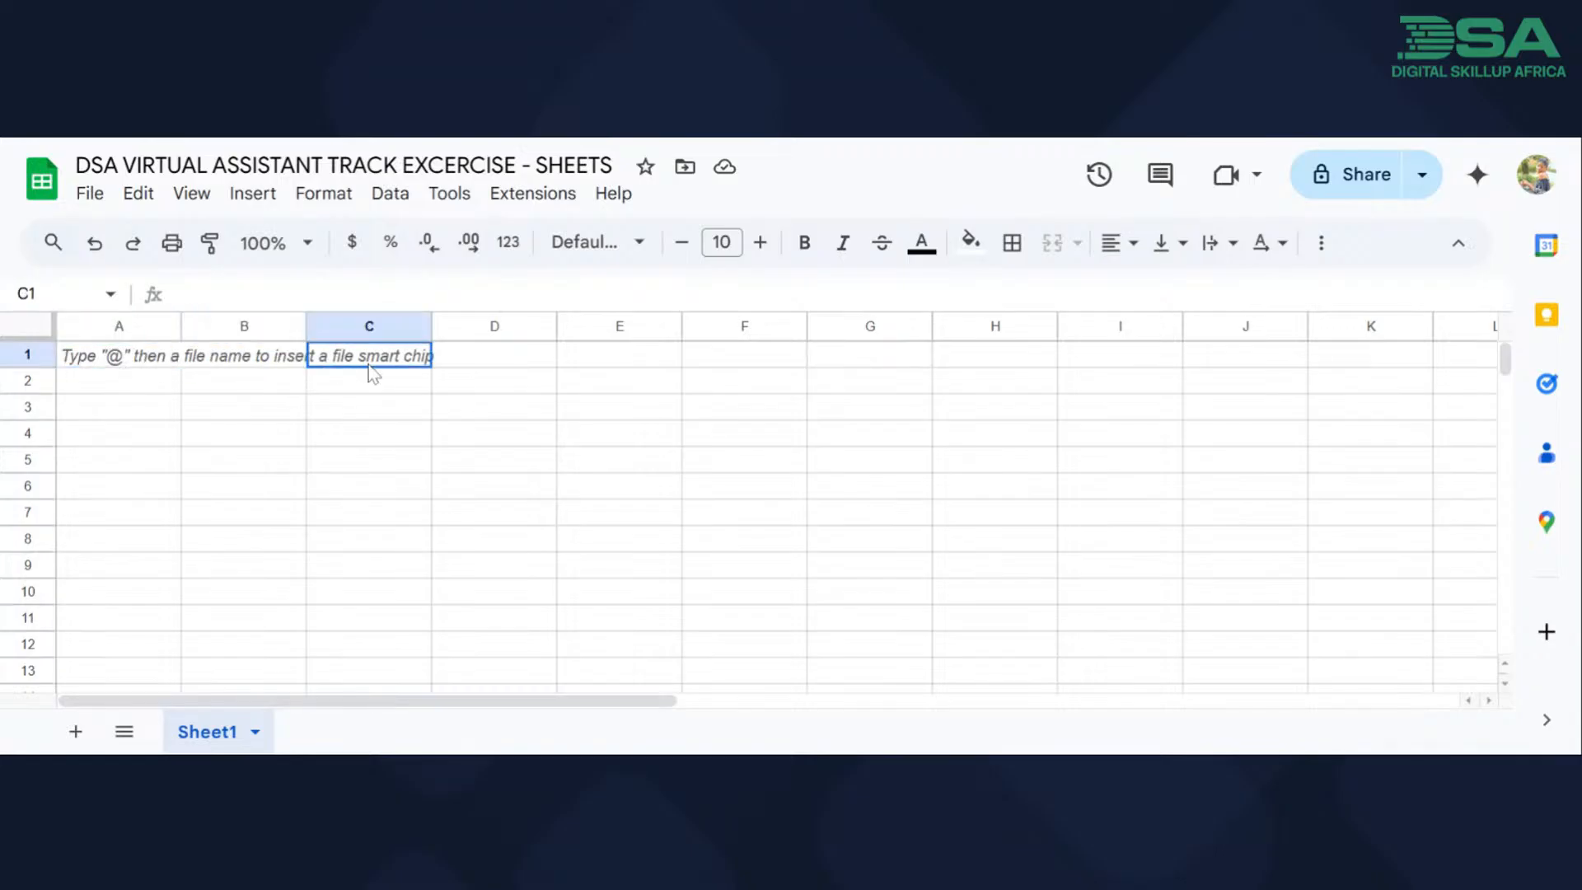
click(29, 360)
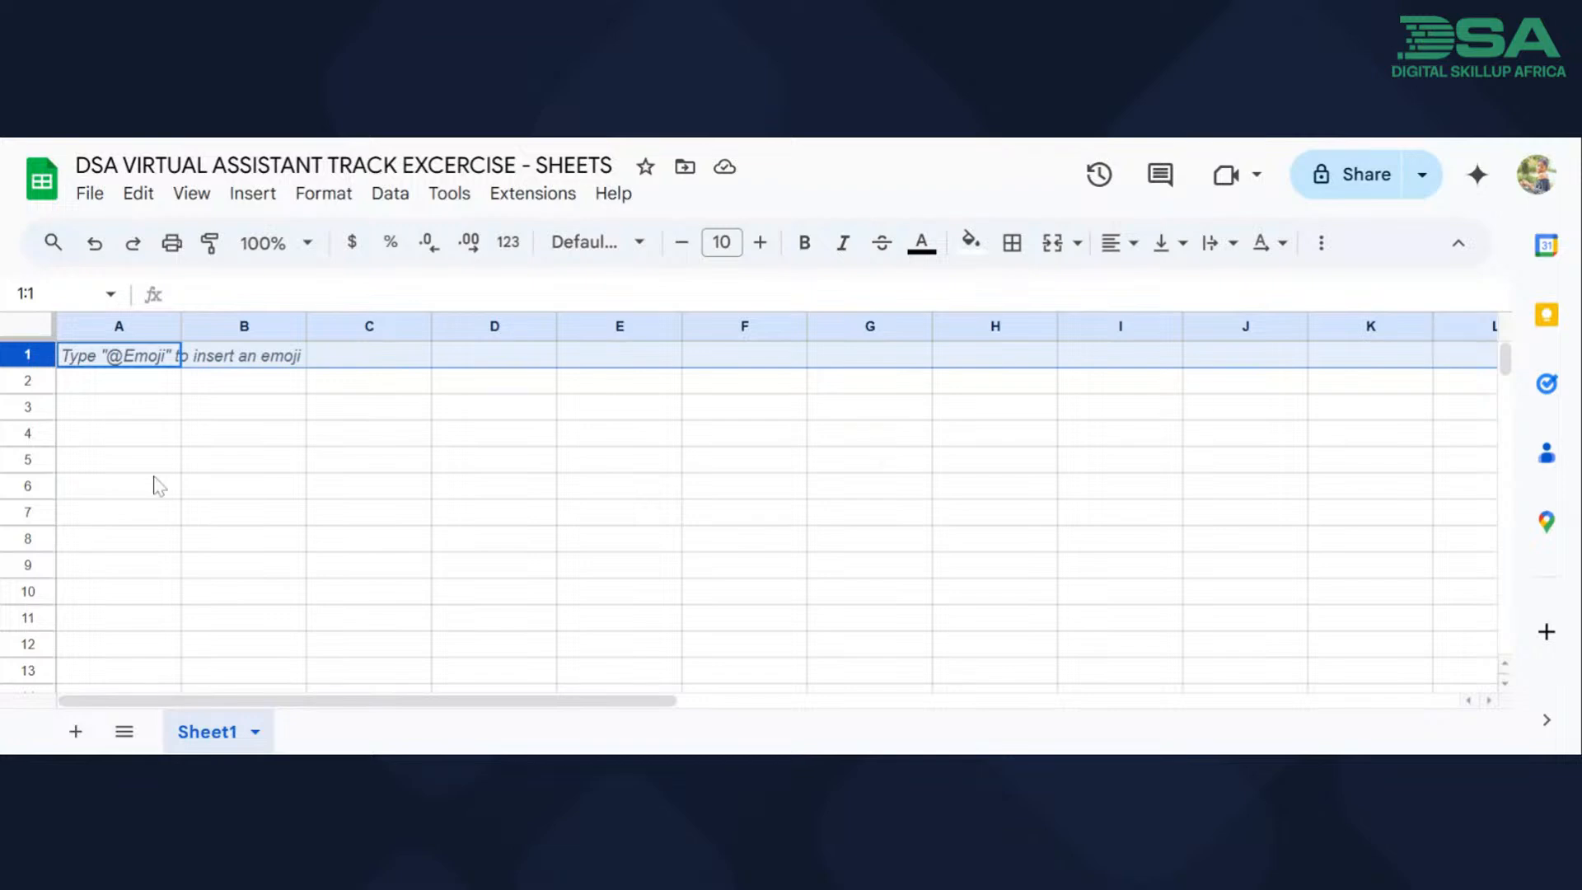
click(87, 327)
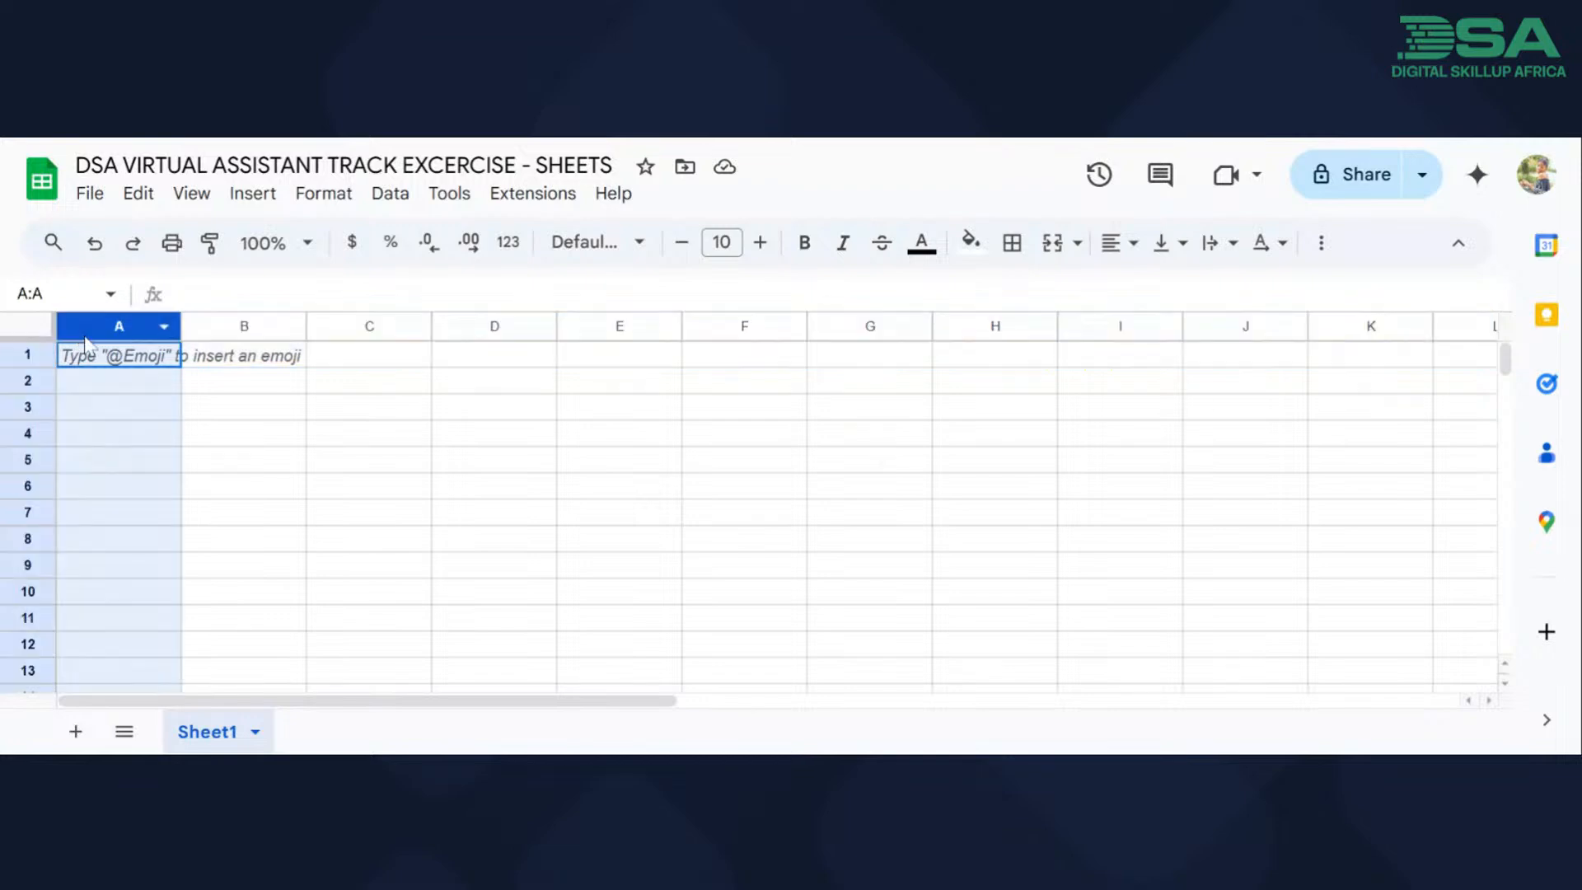
click(247, 326)
click(383, 332)
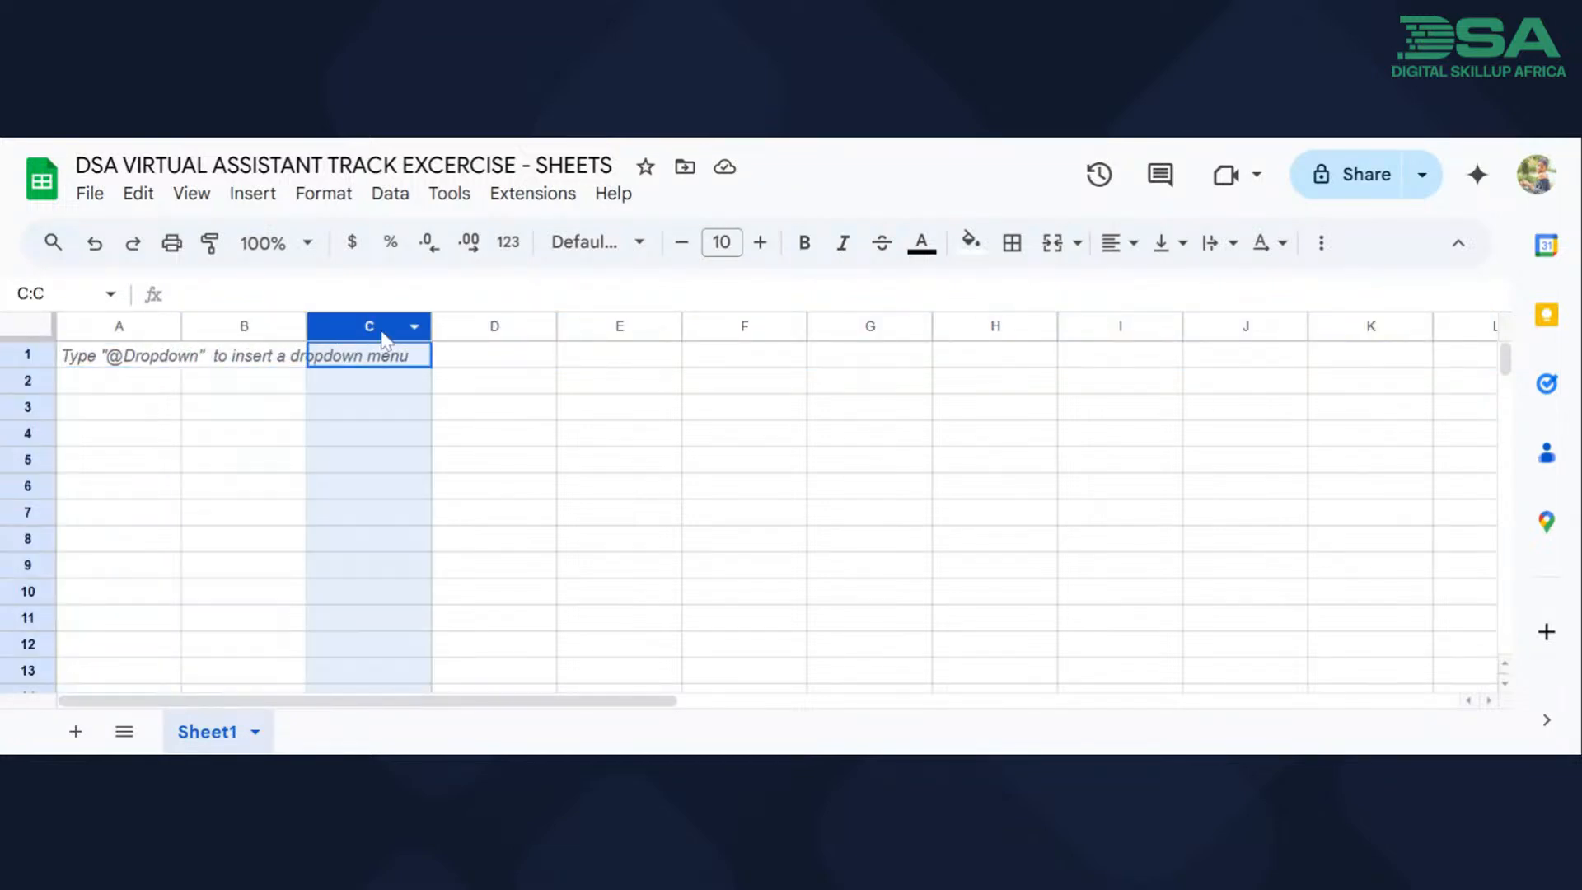
click(29, 354)
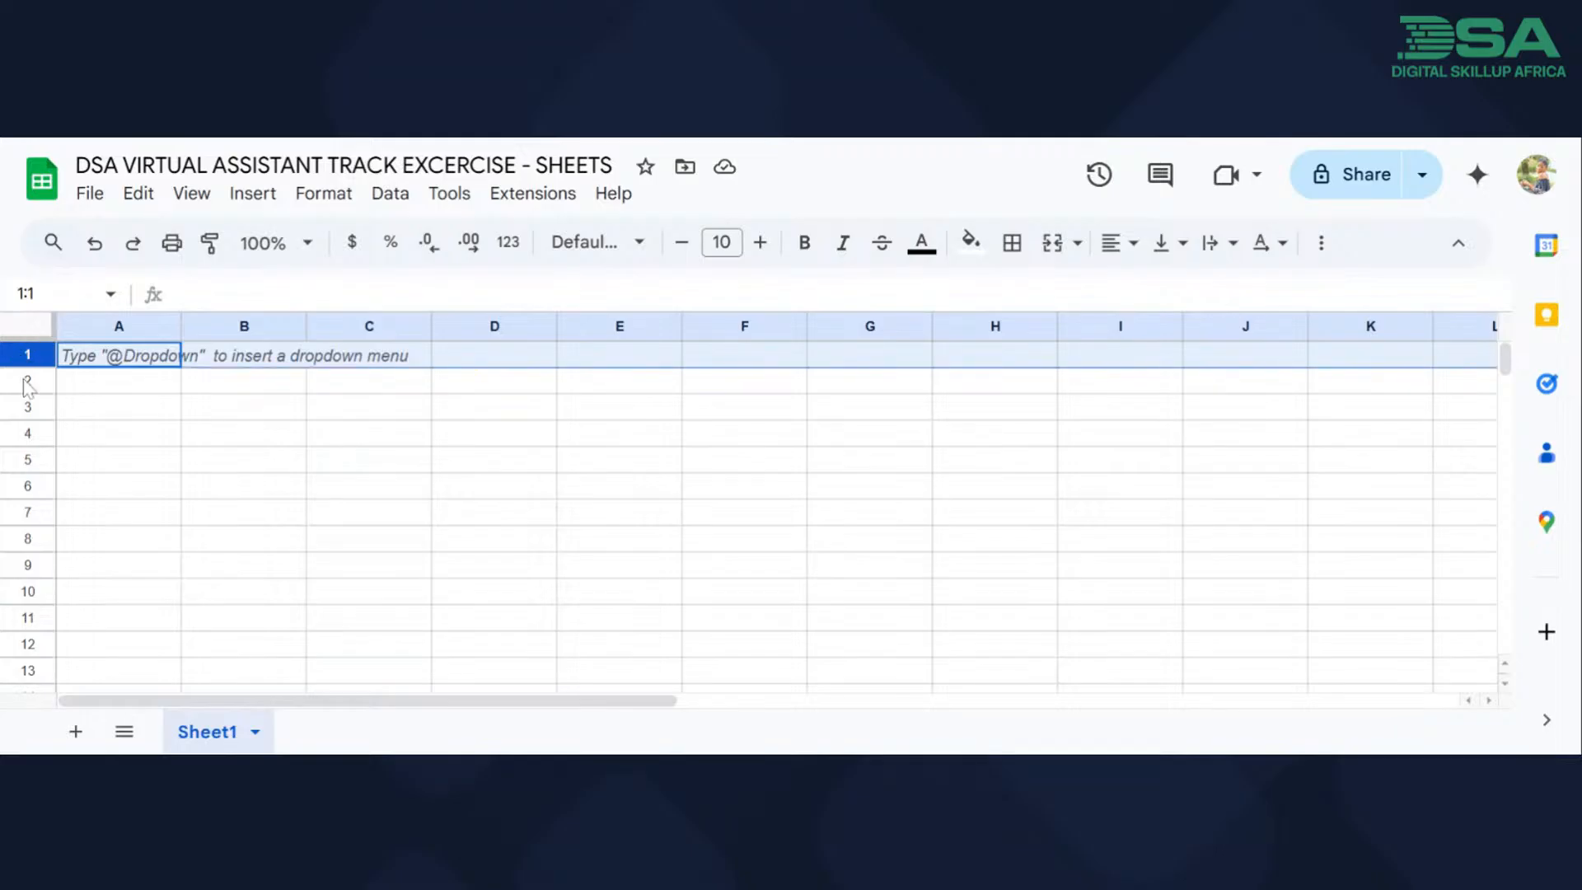
click(27, 381)
Resize column A, leaving it slightly narrower than the other columns, and make row 1 slightly taller.
drag(182, 326, 372, 326)
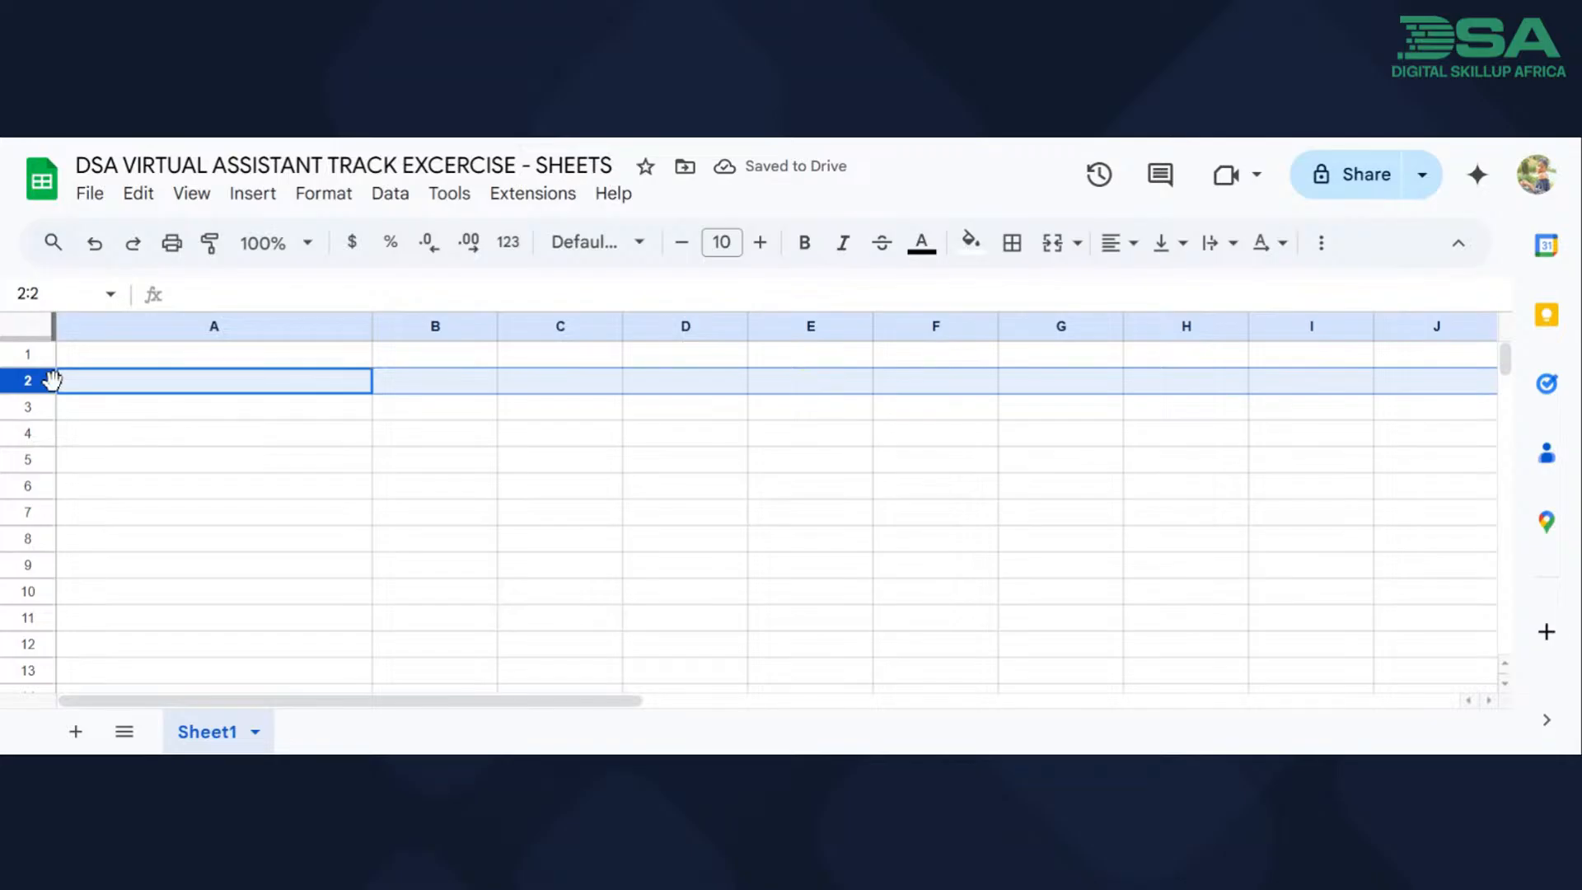
mouse_move(32, 371)
mouse_down()
mouse_move(31, 346)
mouse_move(28, 436)
mouse_move(28, 370)
mouse_up()
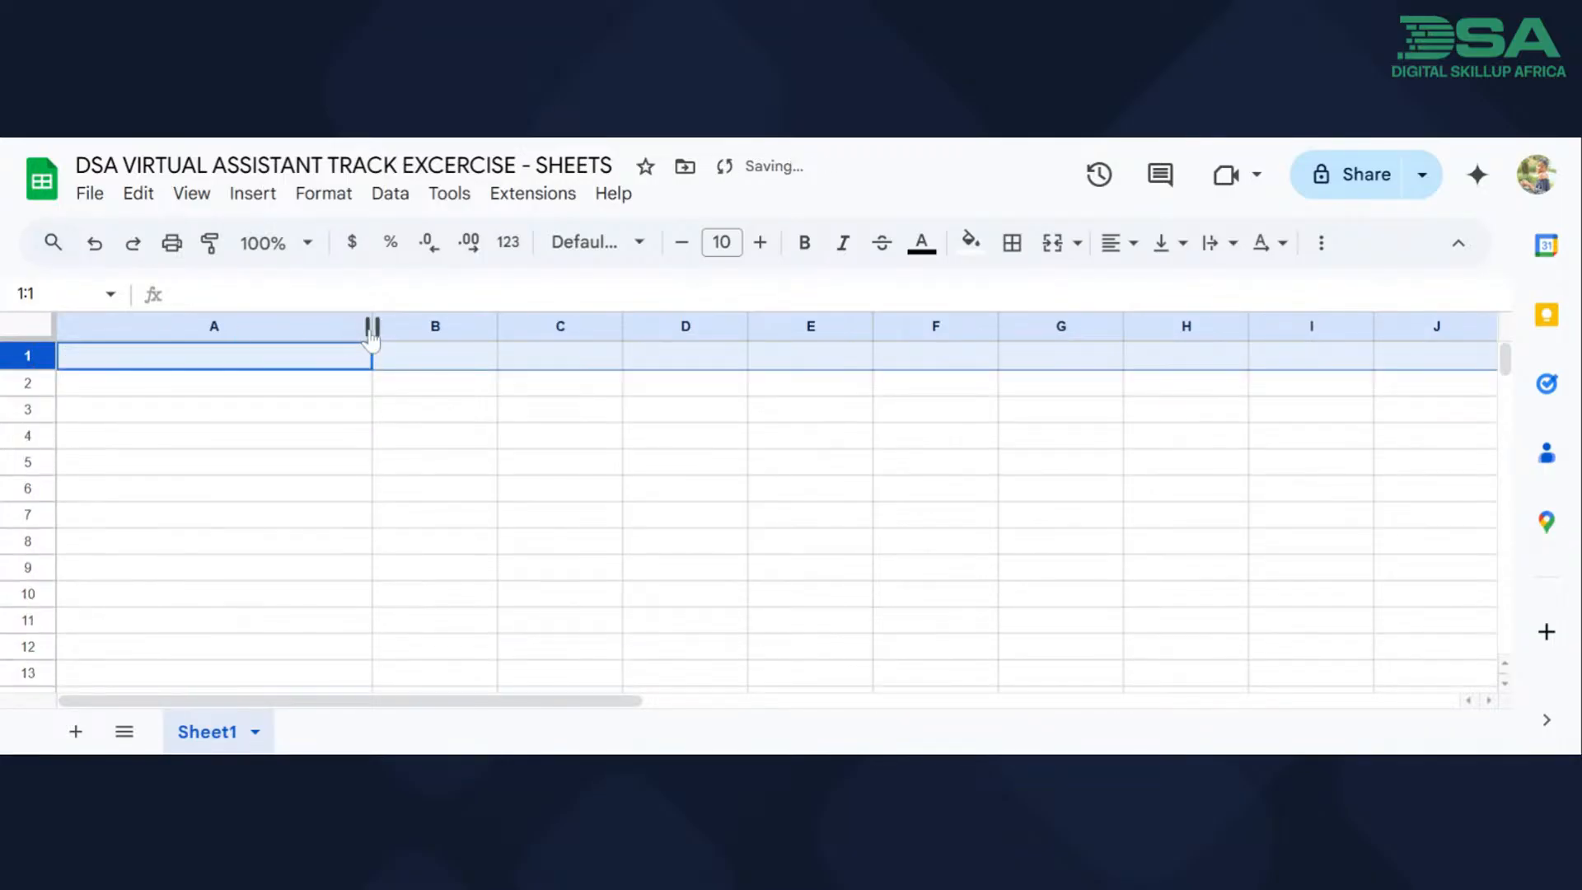
drag(372, 326, 149, 336)
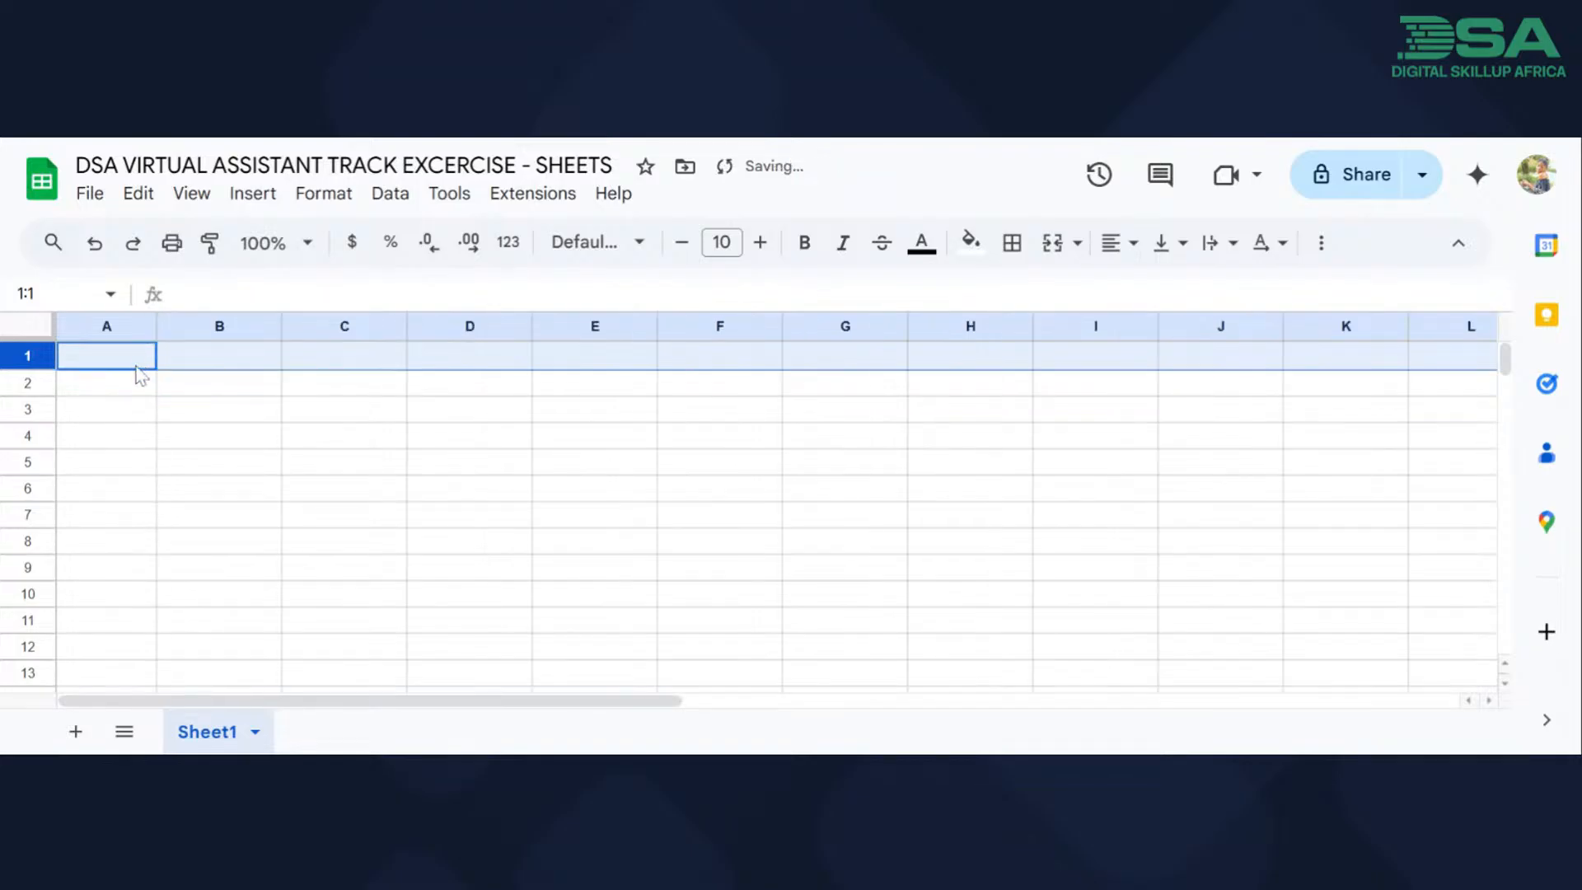
Enter the header "NAME" in cell A1.
click(136, 365)
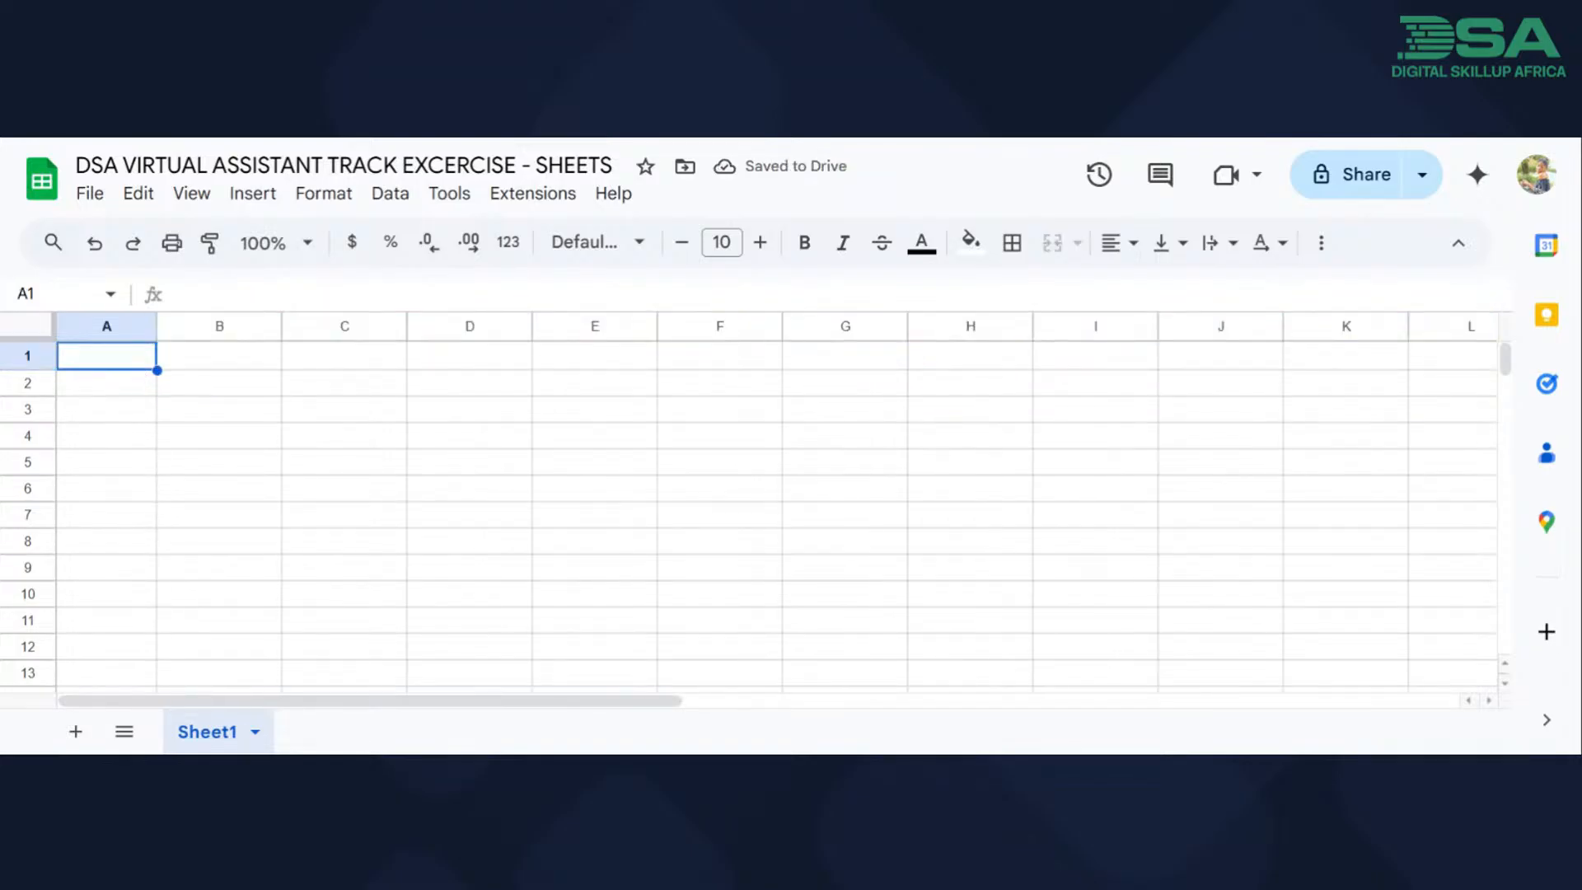
text(Nam)
key(BackSpace)
key(BackSpace)
text(AME)
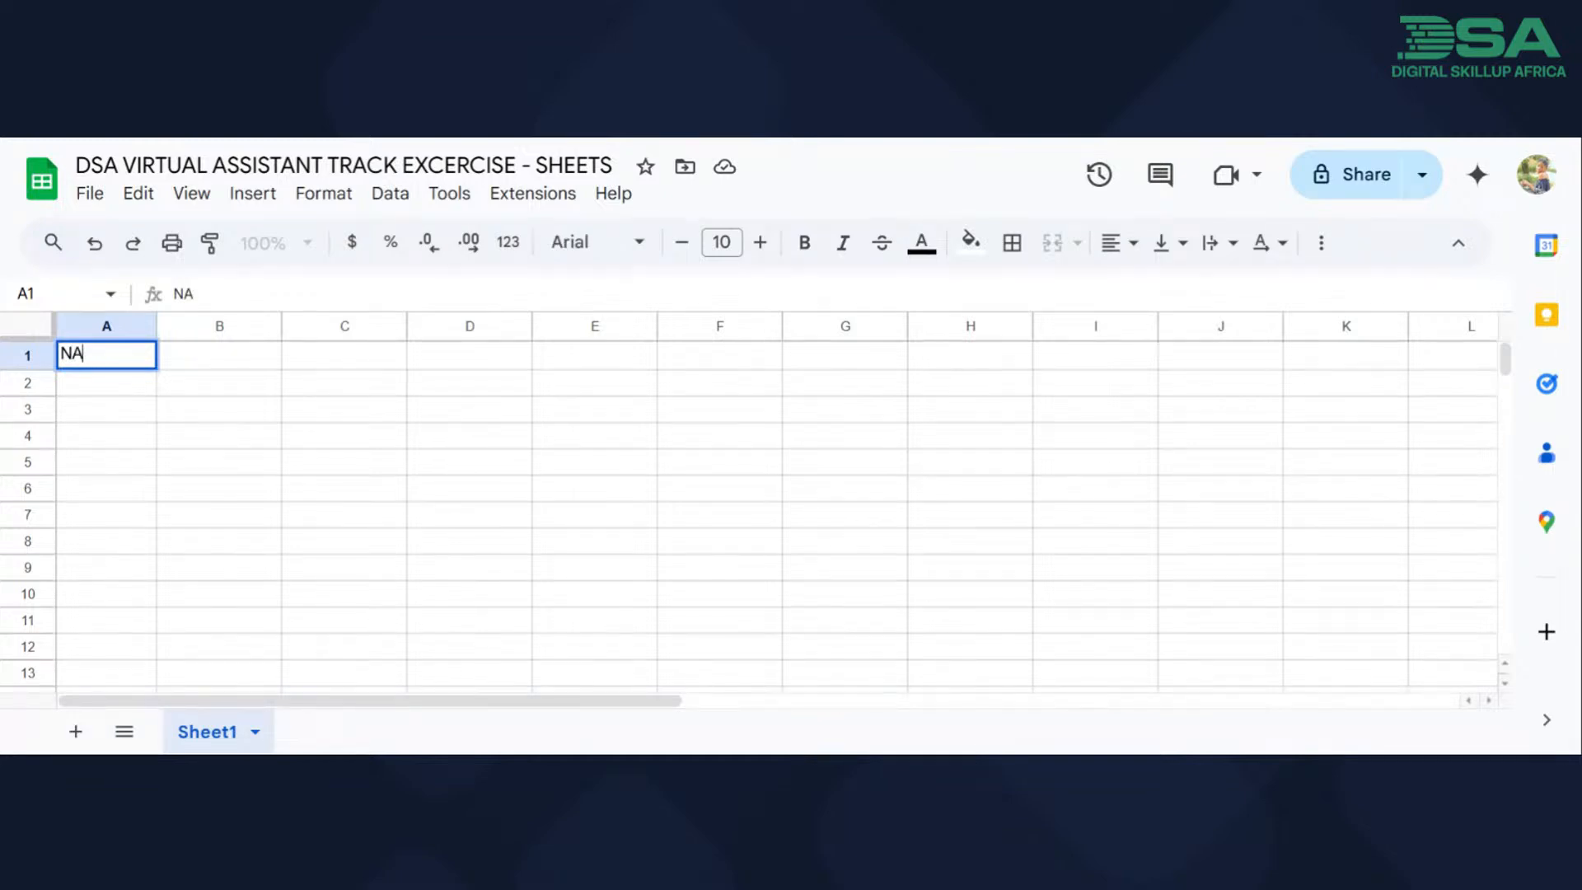
key(Tab)
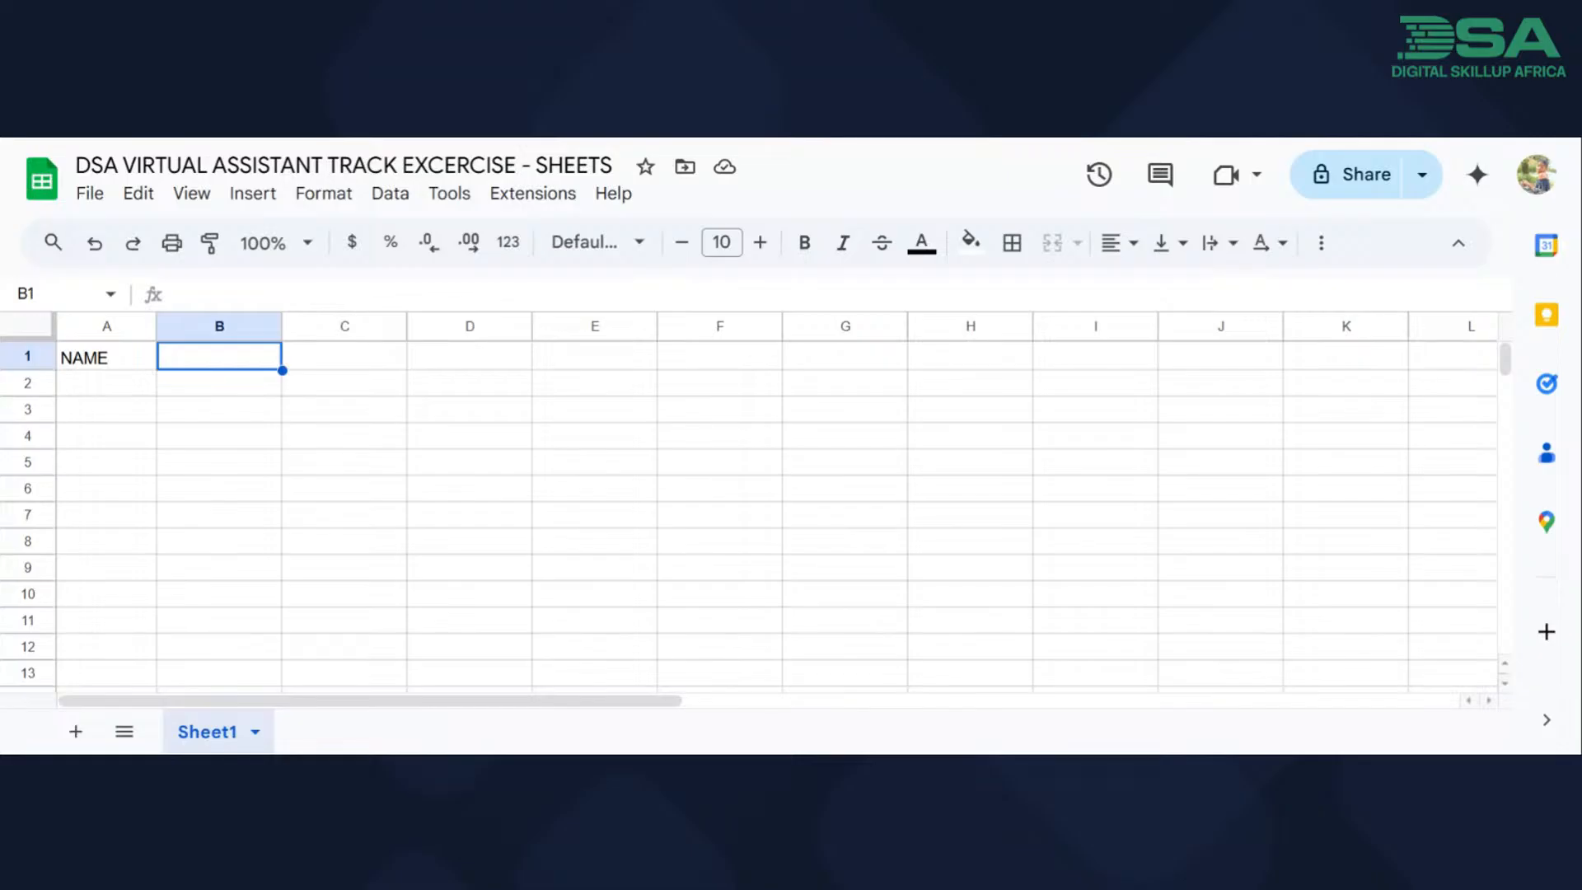
click(136, 371)
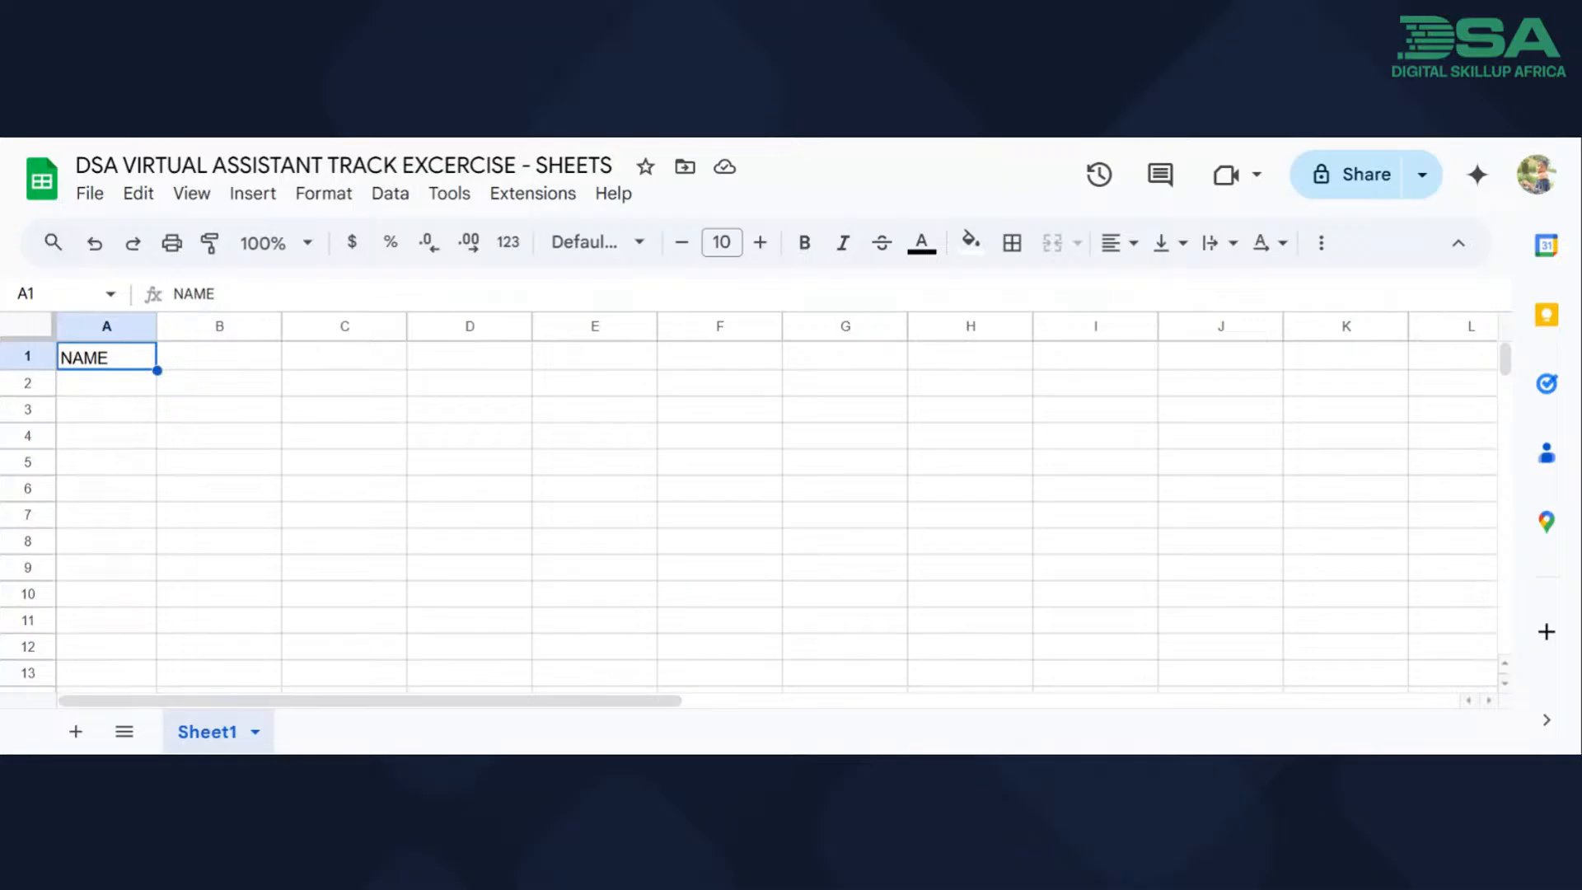
key(Right)
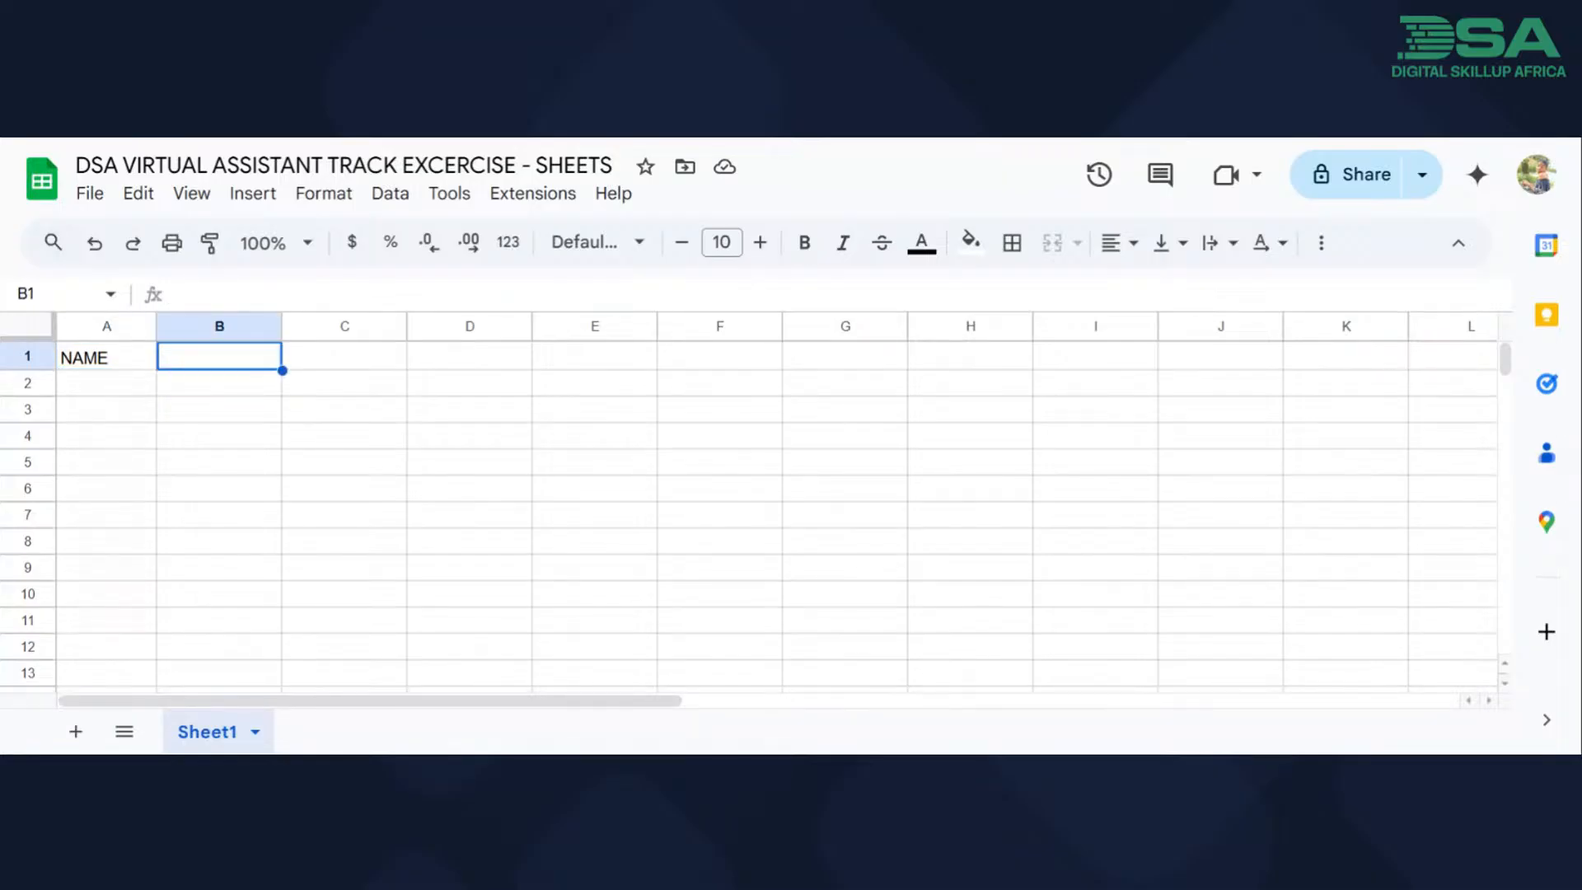
text(TRACK)
key(BackSpace)
key(BackSpace)
key(BackSpace)
key(BackSpace)
key(BackSpace)
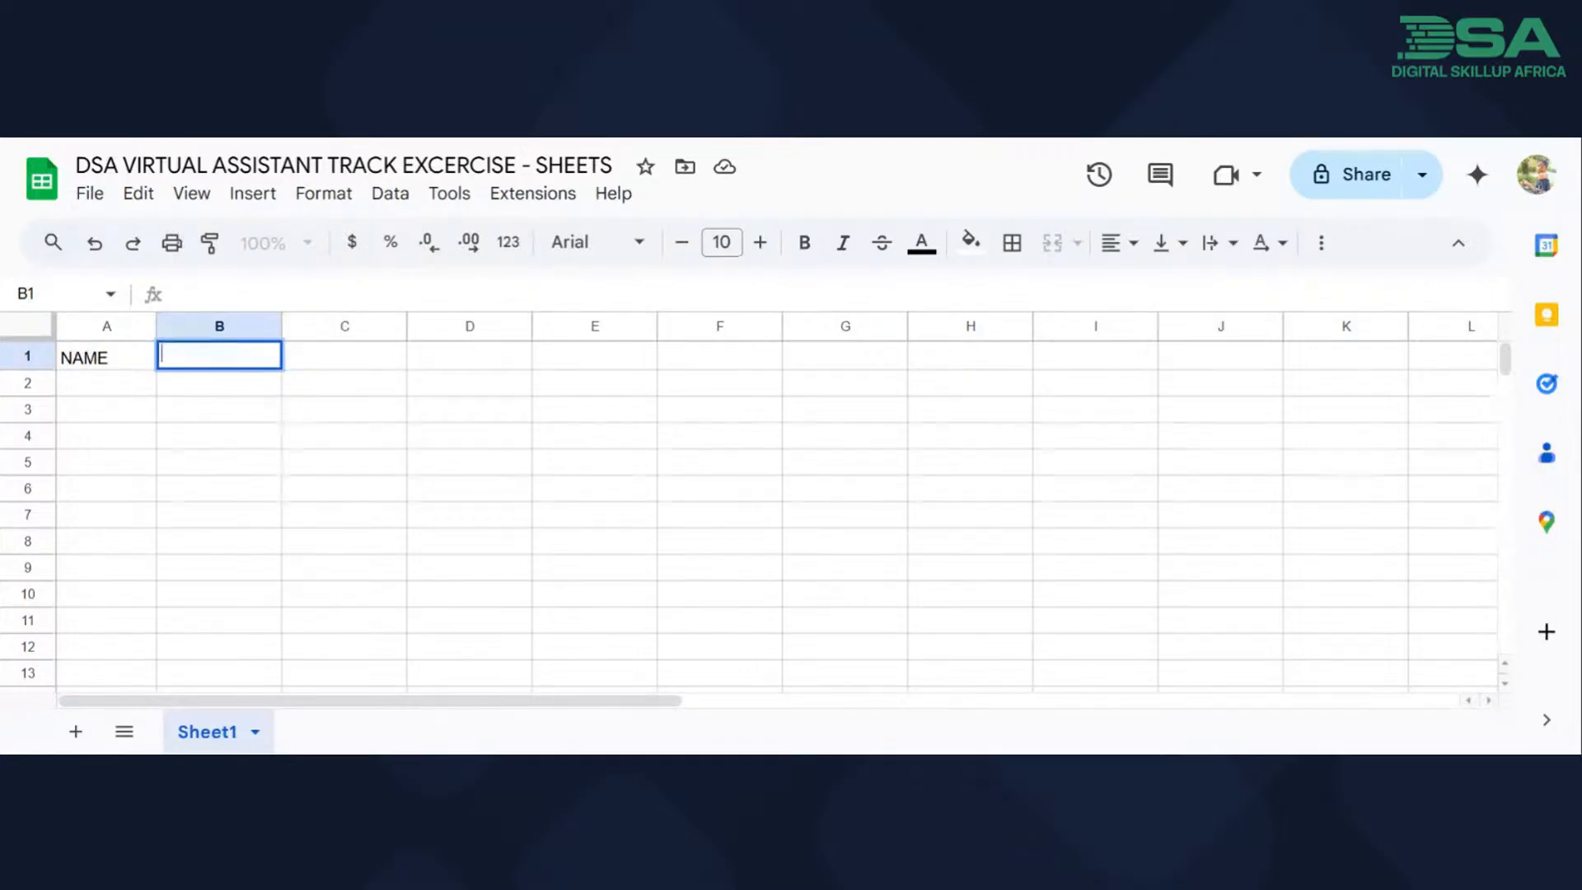
Enter the headers "CLASS" in cell B1 and "SEX" in cell C1.
text(CLASS)
key(Tab)
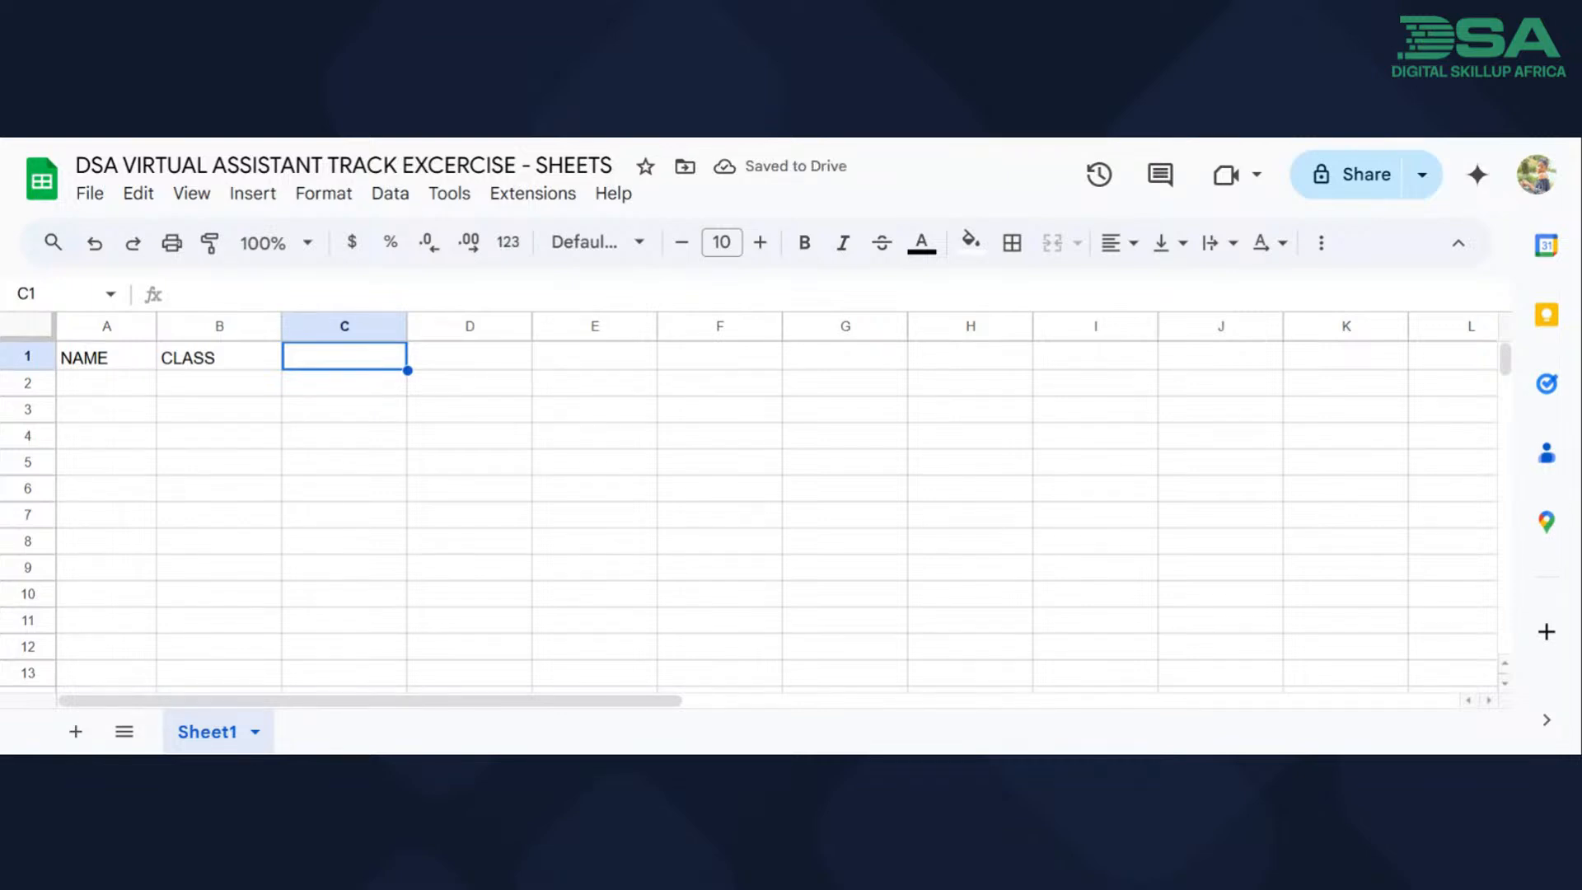
text(SEX)
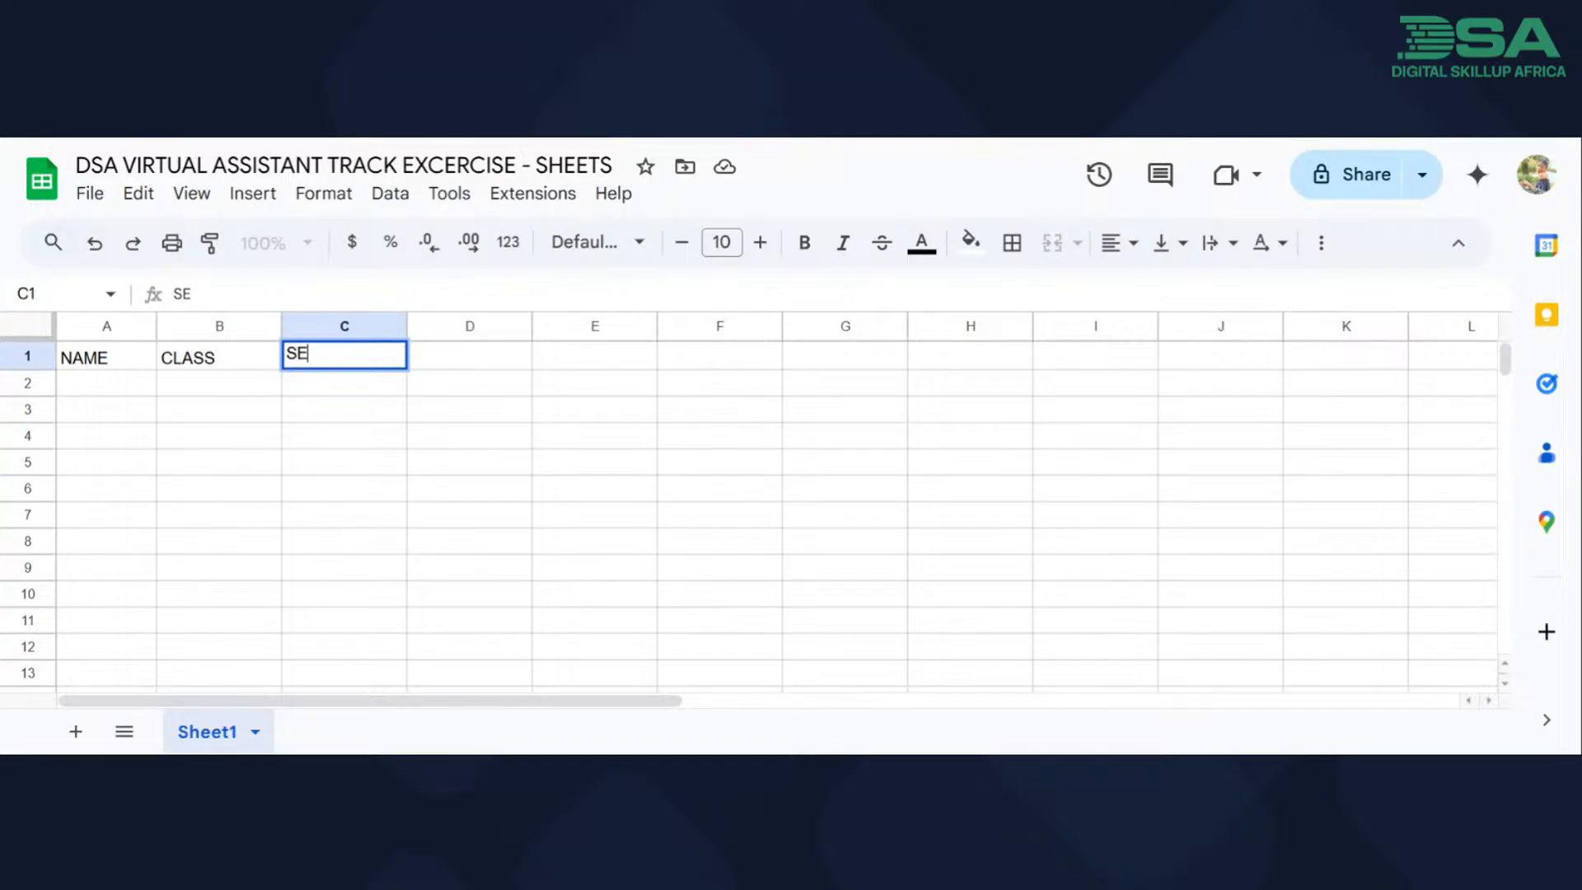
key(Tab)
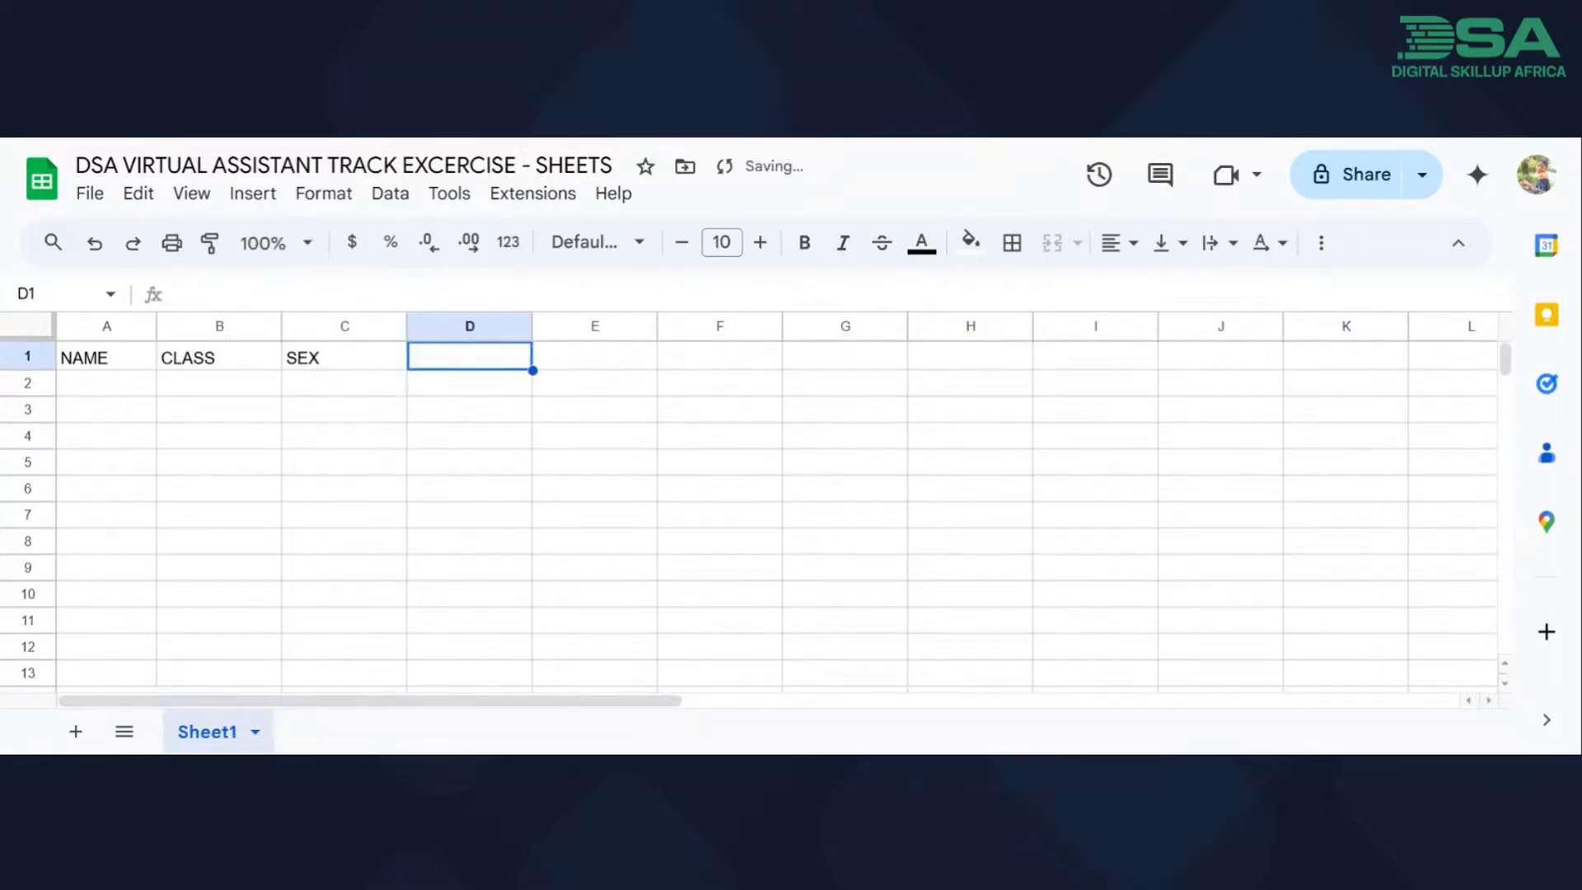
Move the CLASS column after the SEX column, also trying it in front of the NAME column.
click(202, 333)
drag(203, 333, 398, 334)
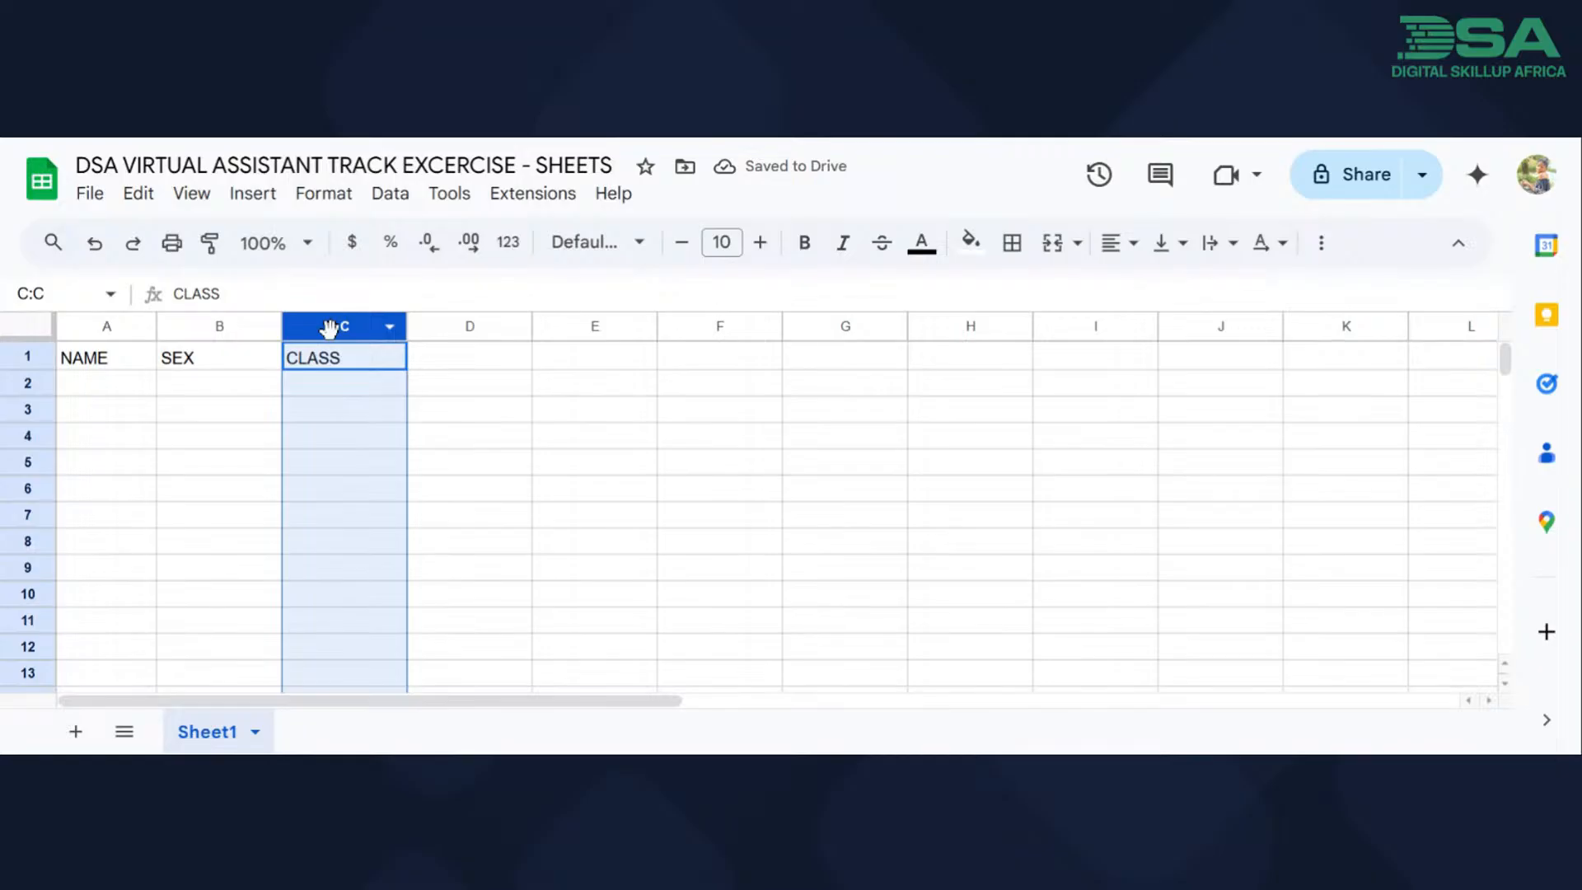
drag(329, 329, 87, 333)
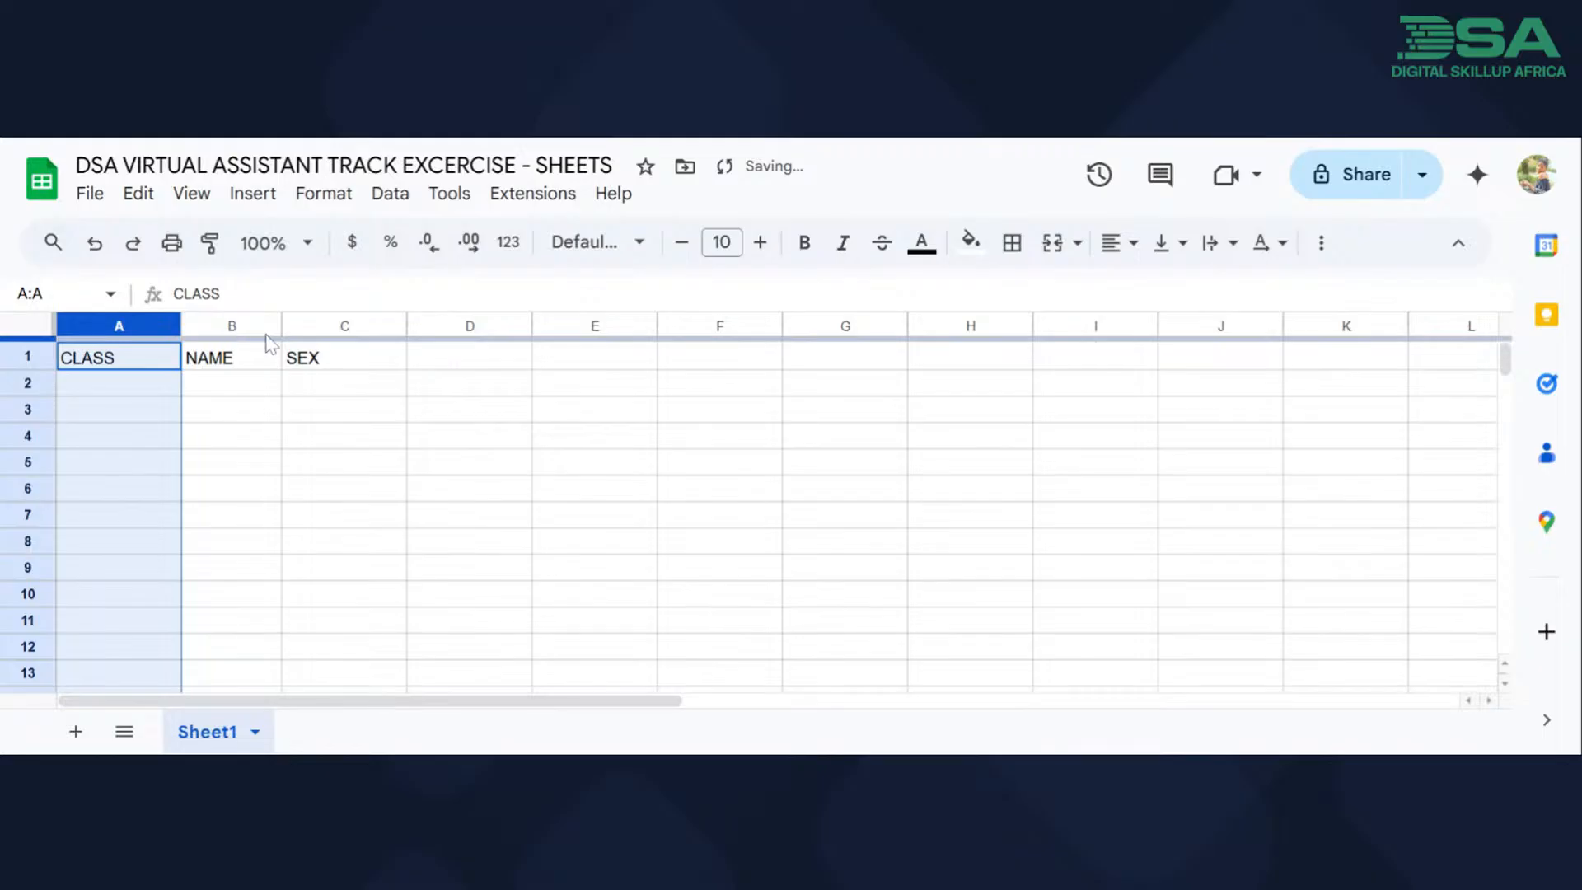
drag(128, 323, 401, 352)
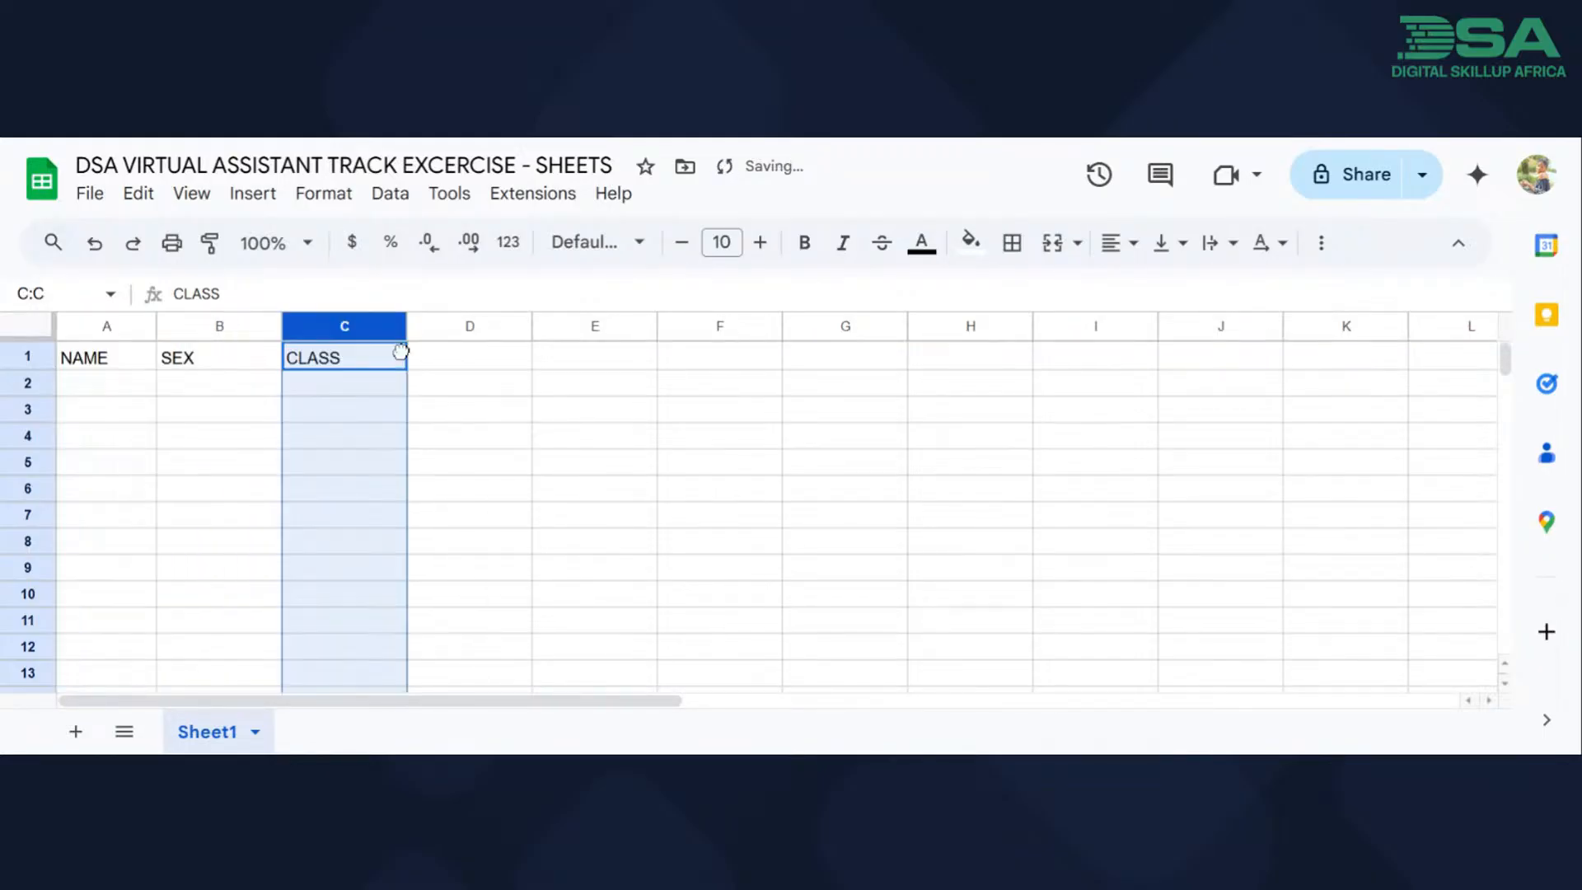
Enter the misspelled header "LOCATIPON" in capitals in cell D1.
click(433, 371)
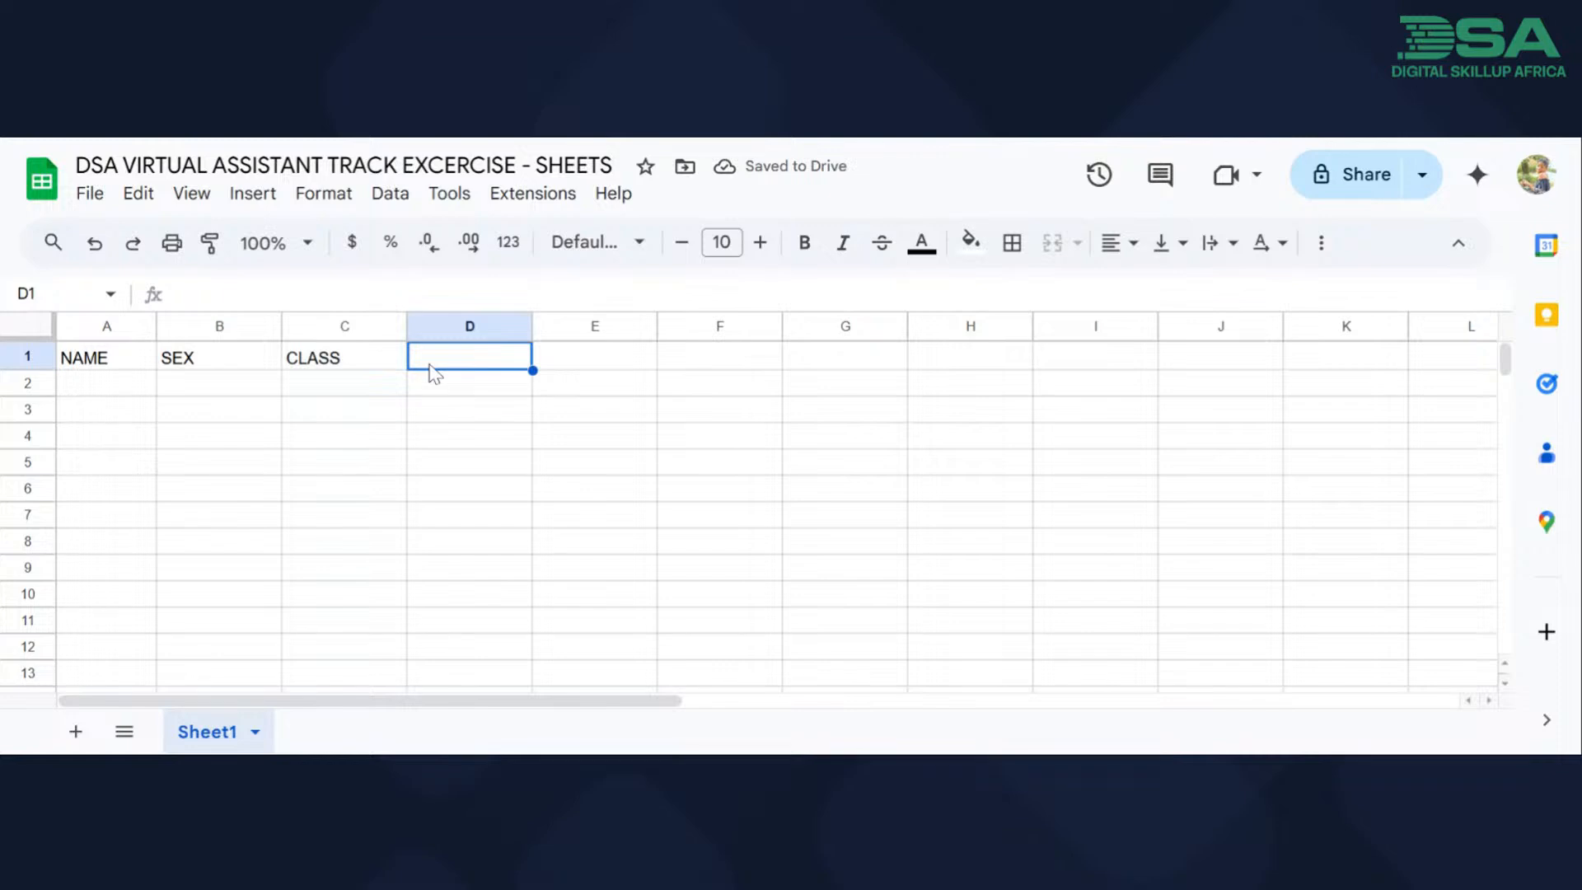
text(location)
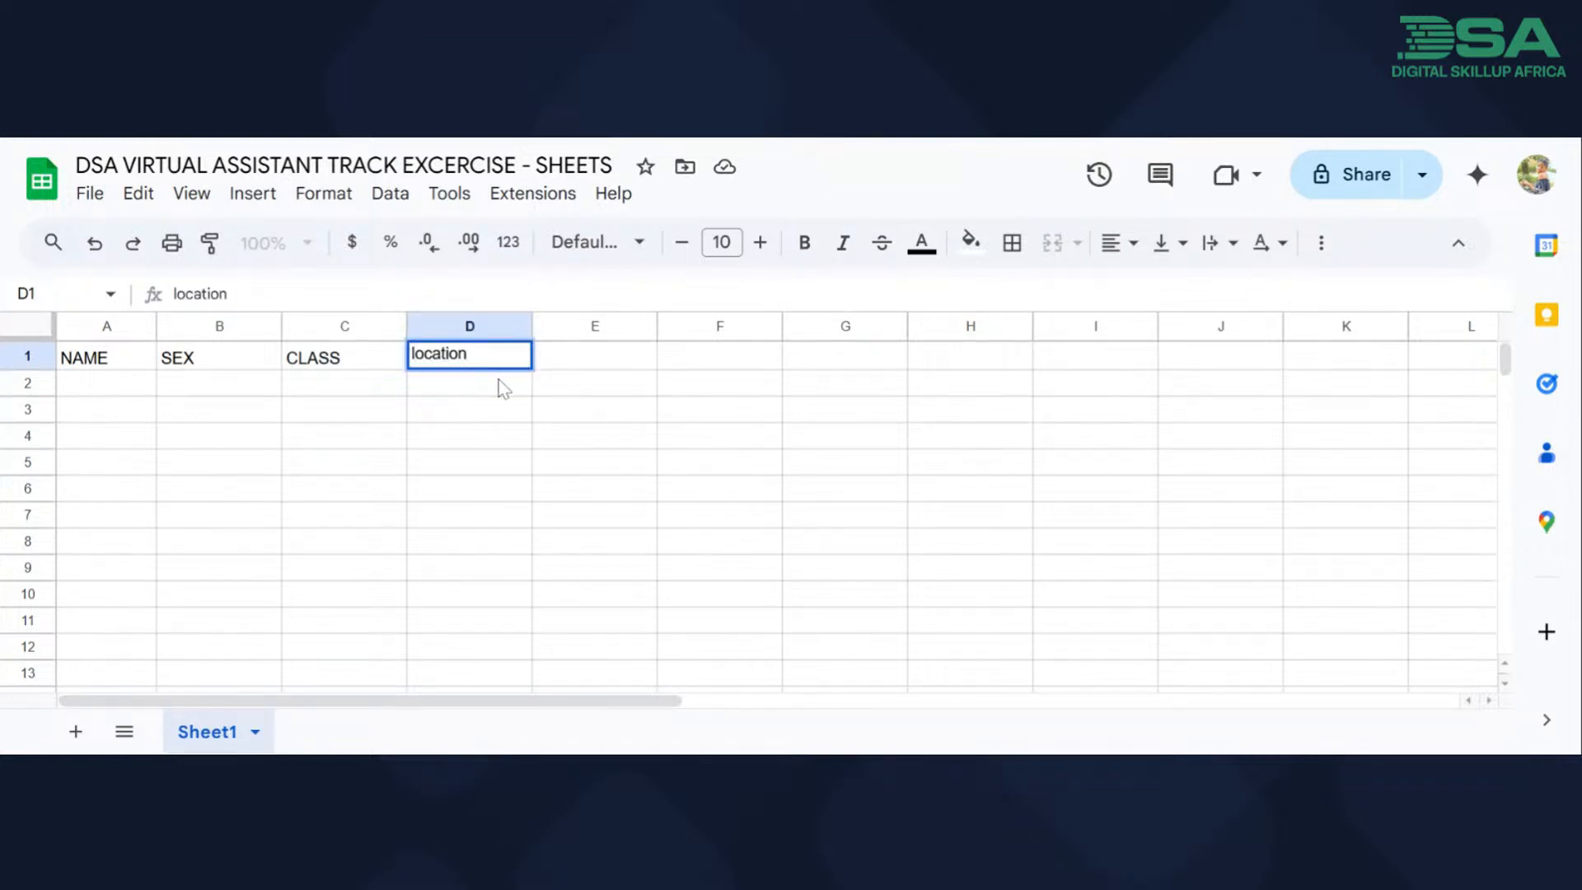
key(BackSpace)
key(BackSpace)
key(BackSpace)
key(BackSpace)
key(BackSpace)
key(BackSpace)
key(BackSpace)
key(BackSpace)
text(LO)
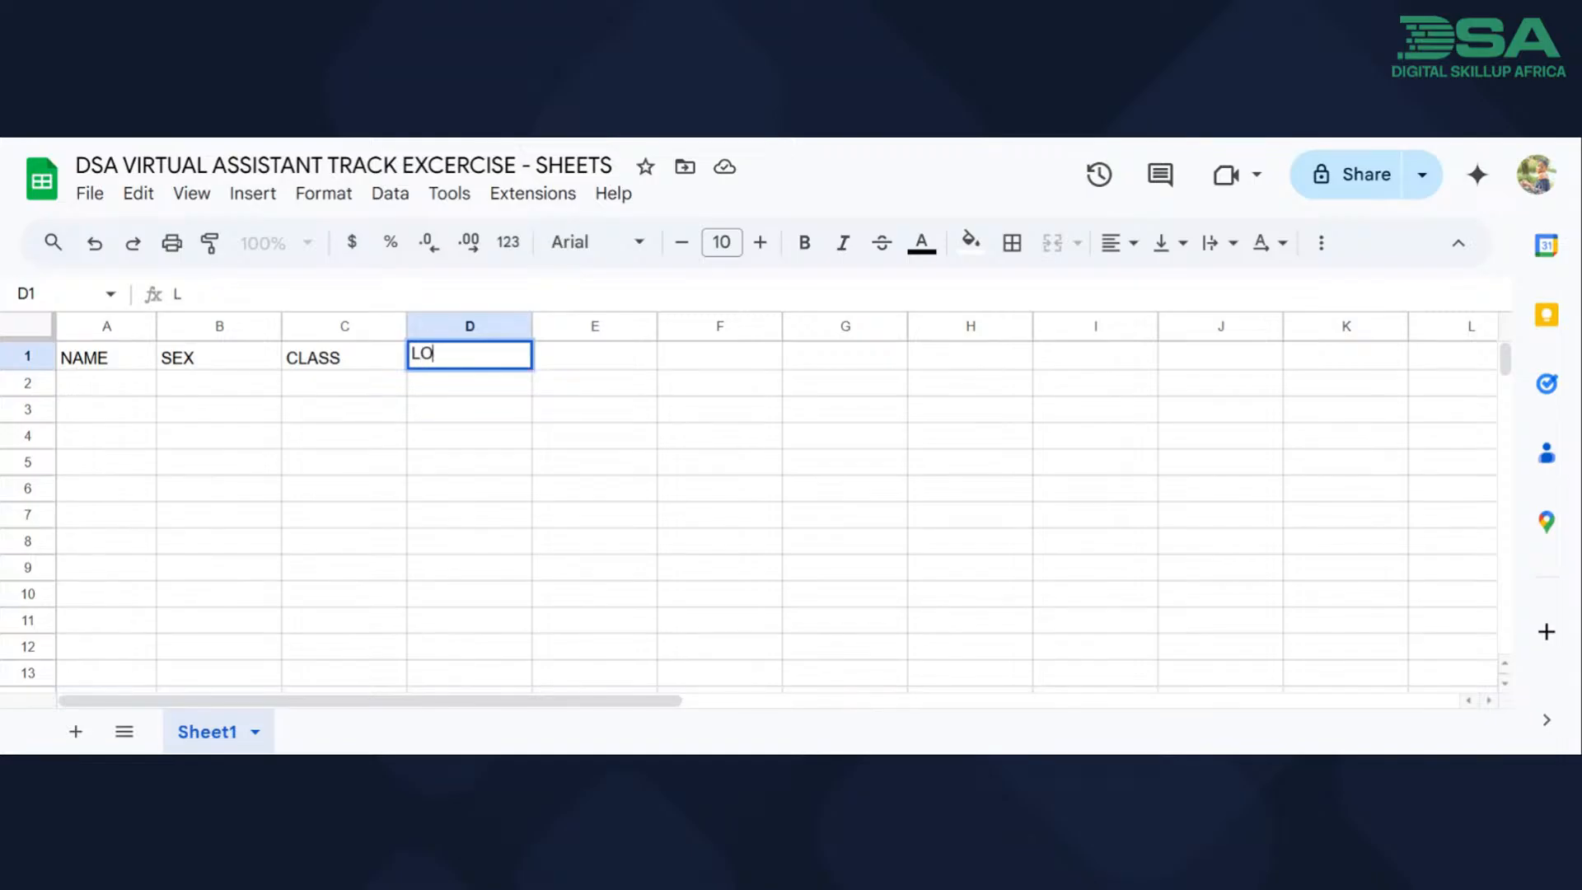
text(CATIPON)
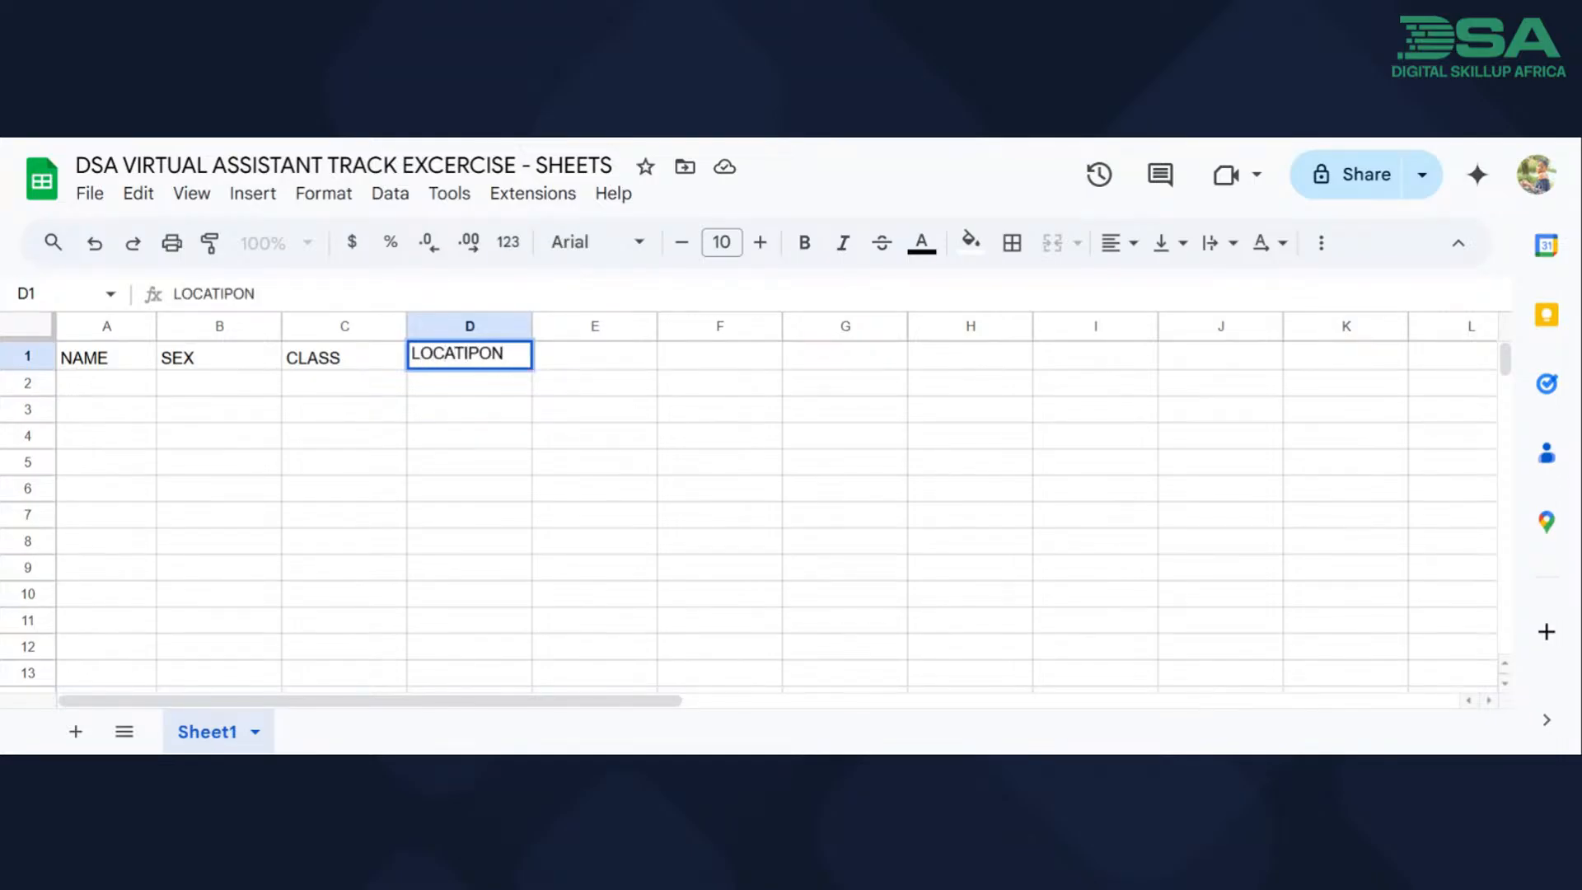
click(670, 387)
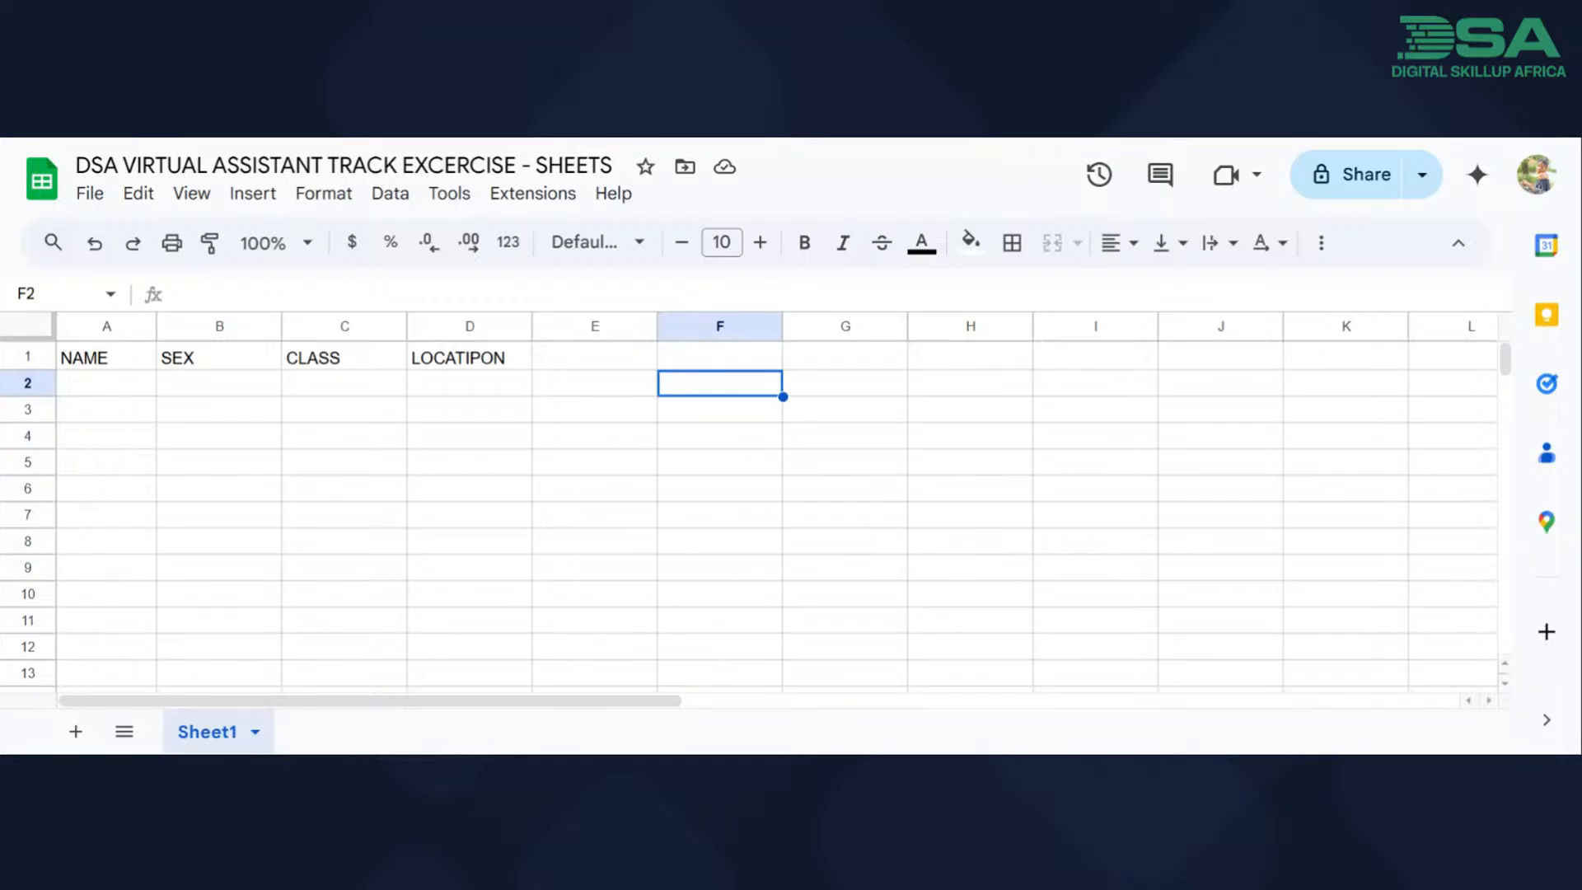
Run the spell check and change "LOCATIPON" in cell D1 to the suggested "LOCATION".
click(458, 194)
mouse_move(516, 297)
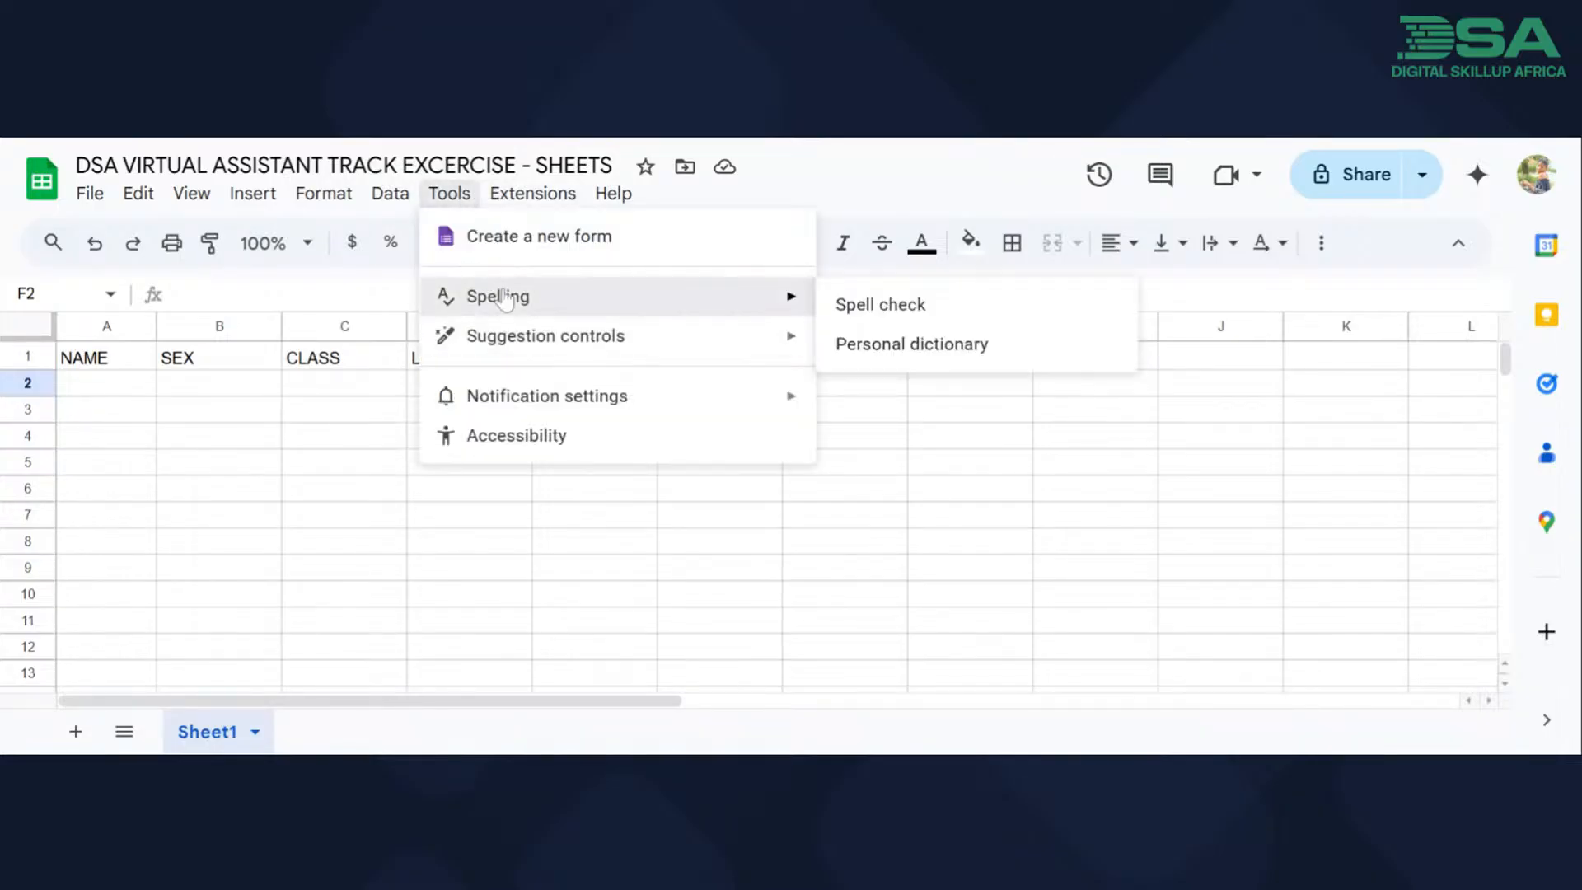
click(848, 318)
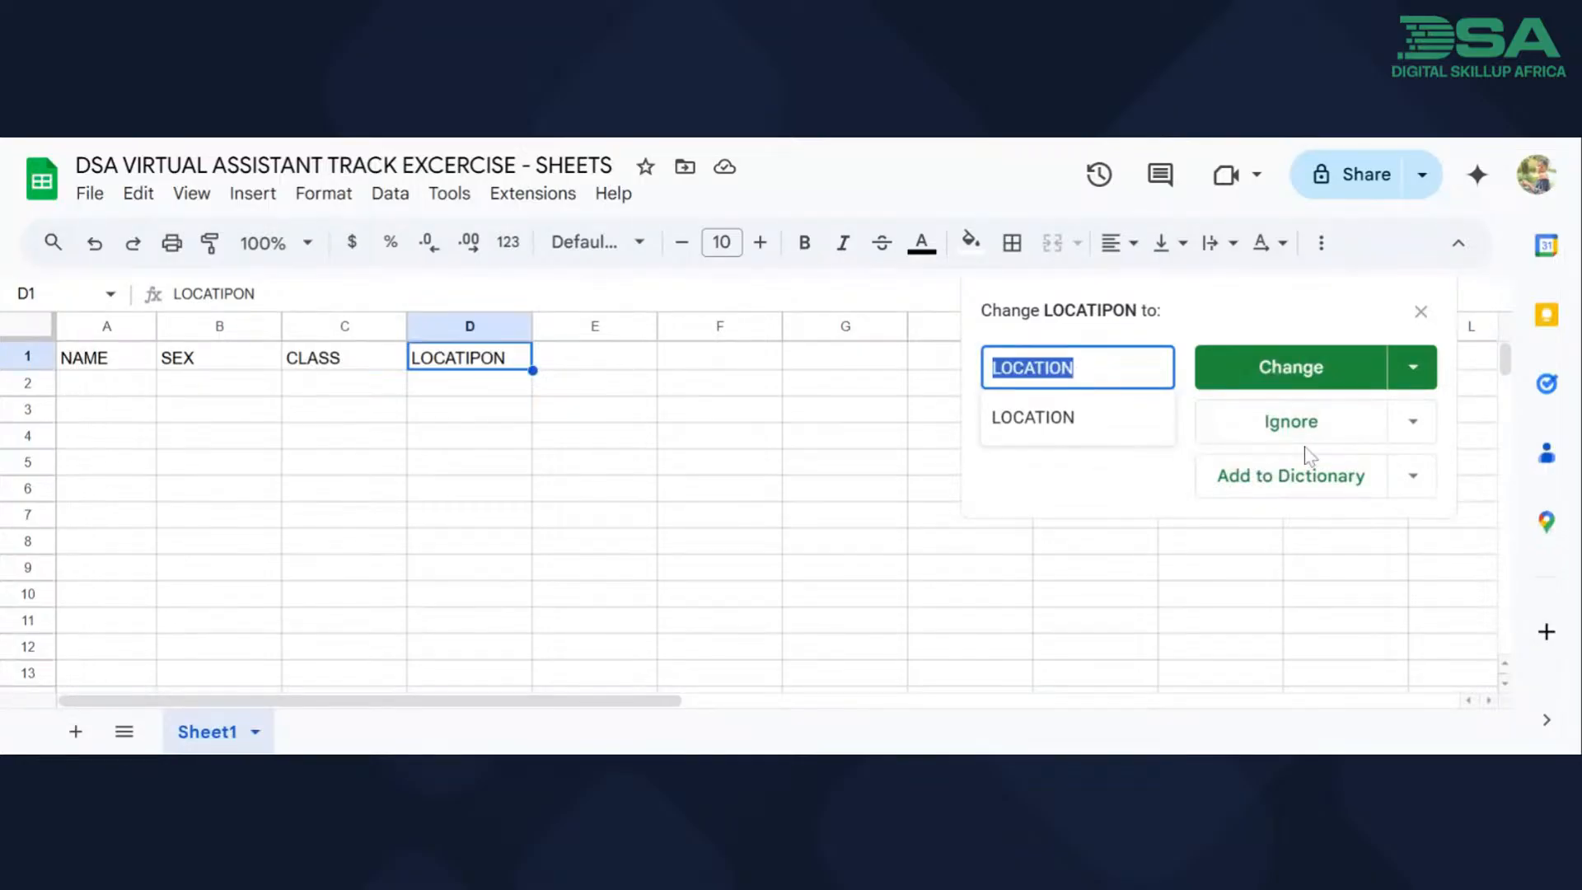
click(1296, 373)
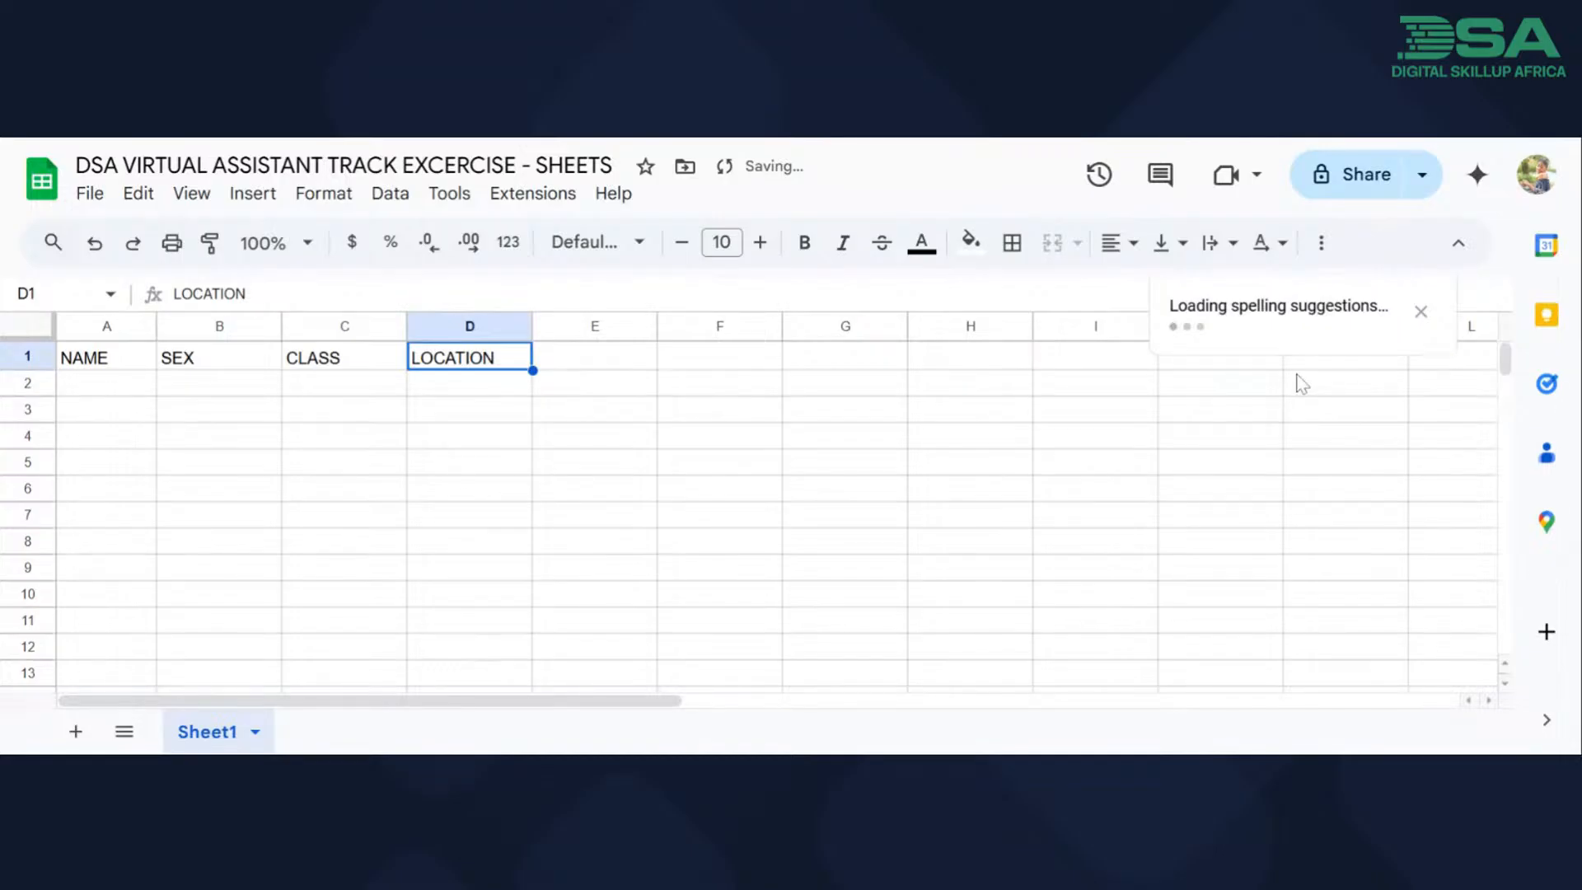
click(1418, 319)
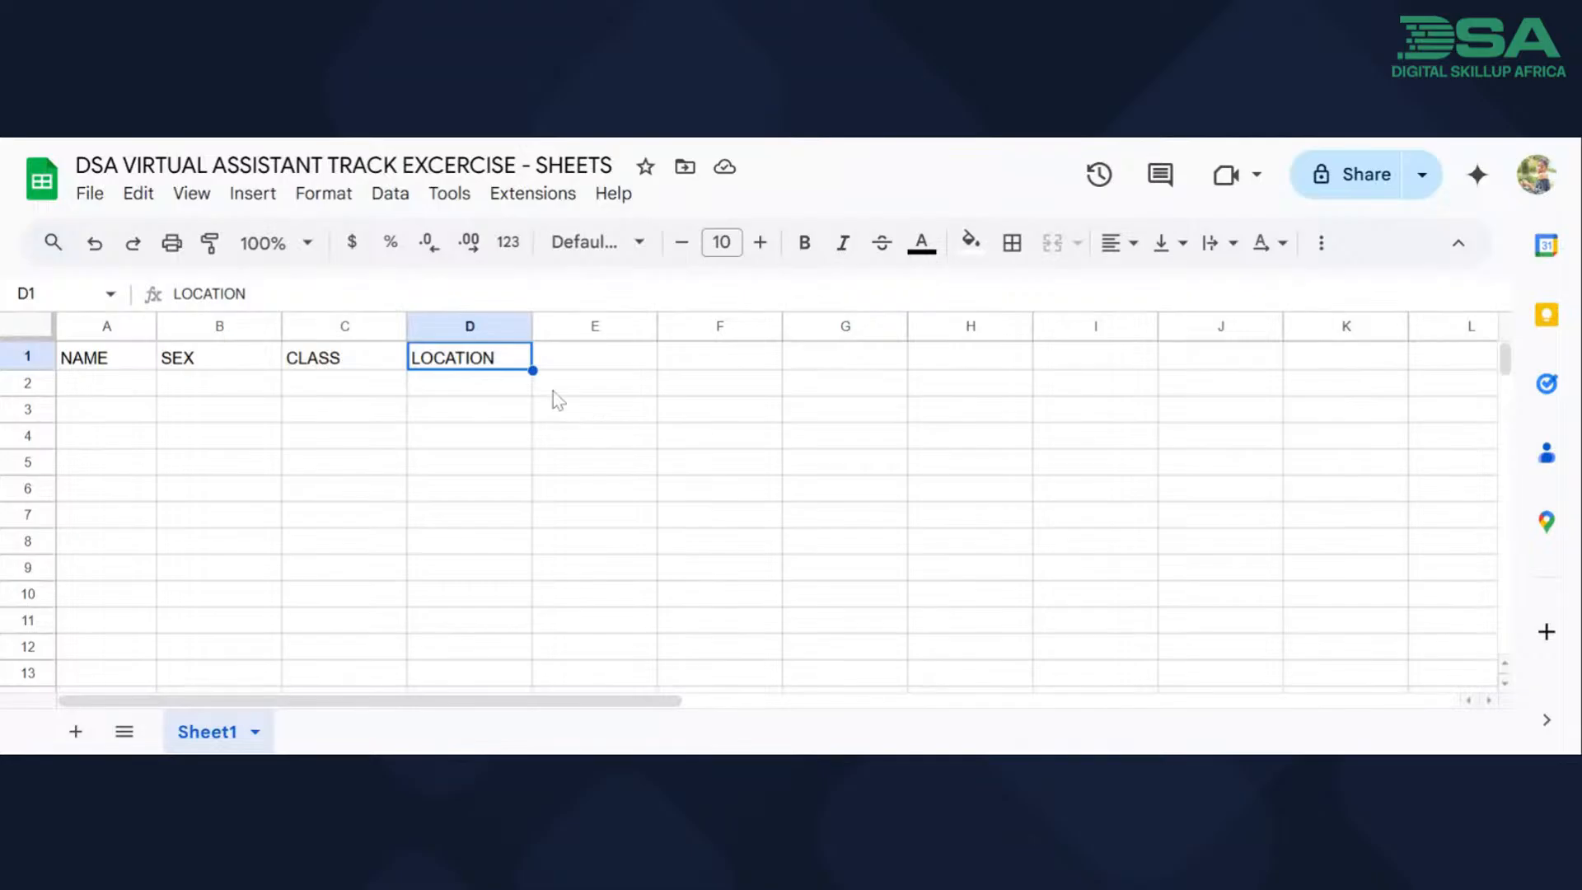
Replace the header in cell B1 with "GENDER".
click(134, 391)
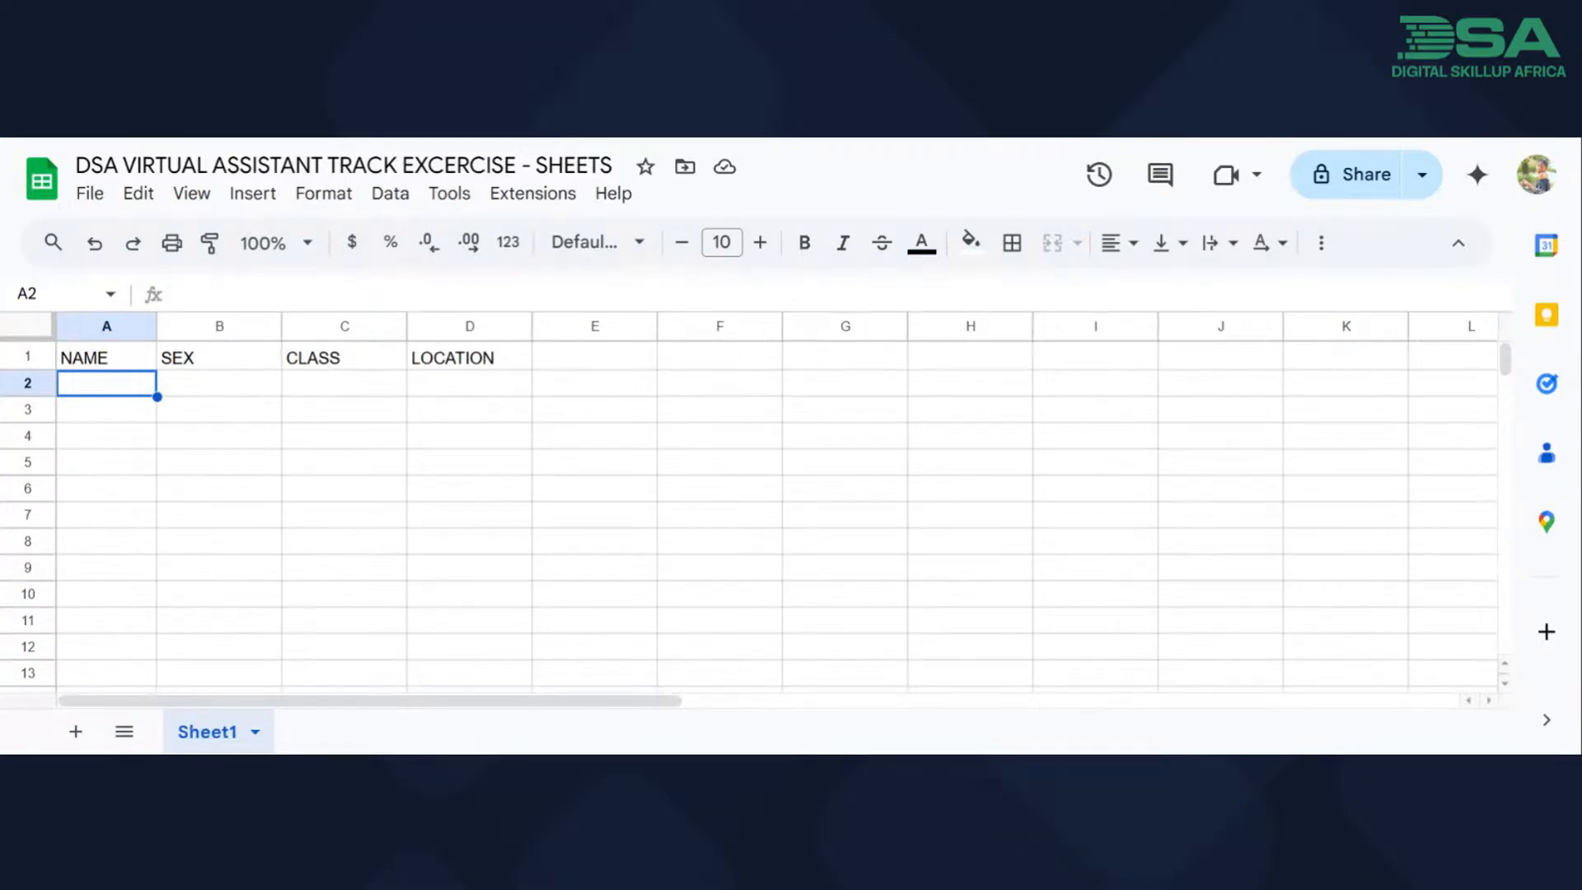
click(236, 359)
text(SE)
key(BackSpace)
key(BackSpace)
text(GENDER)
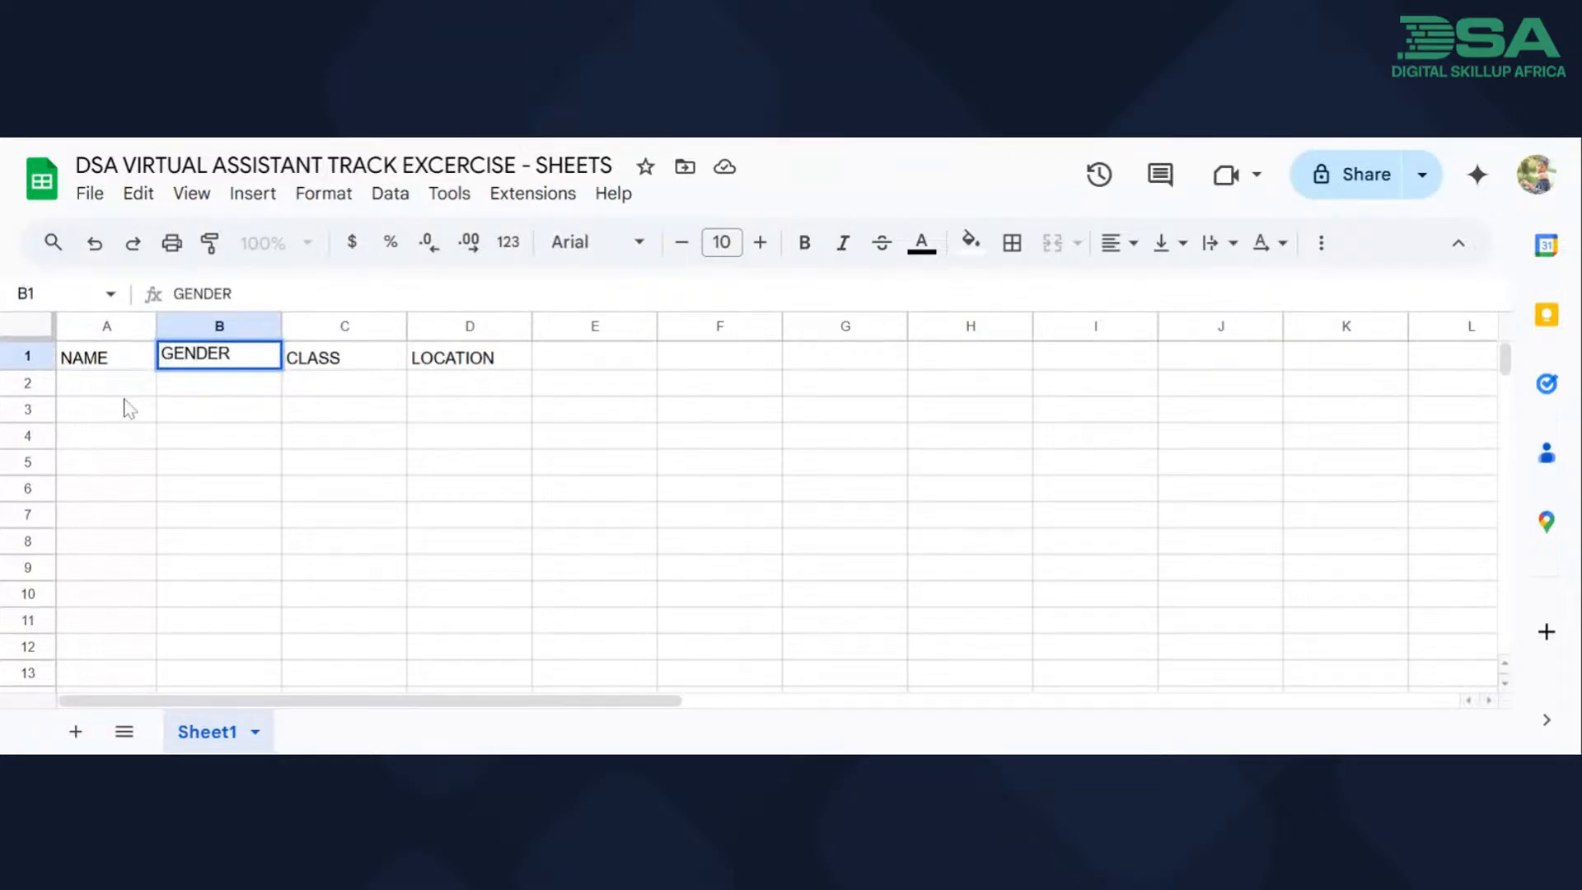
Enter four students' first names in cells A2 to A5 under the NAME header.
click(117, 388)
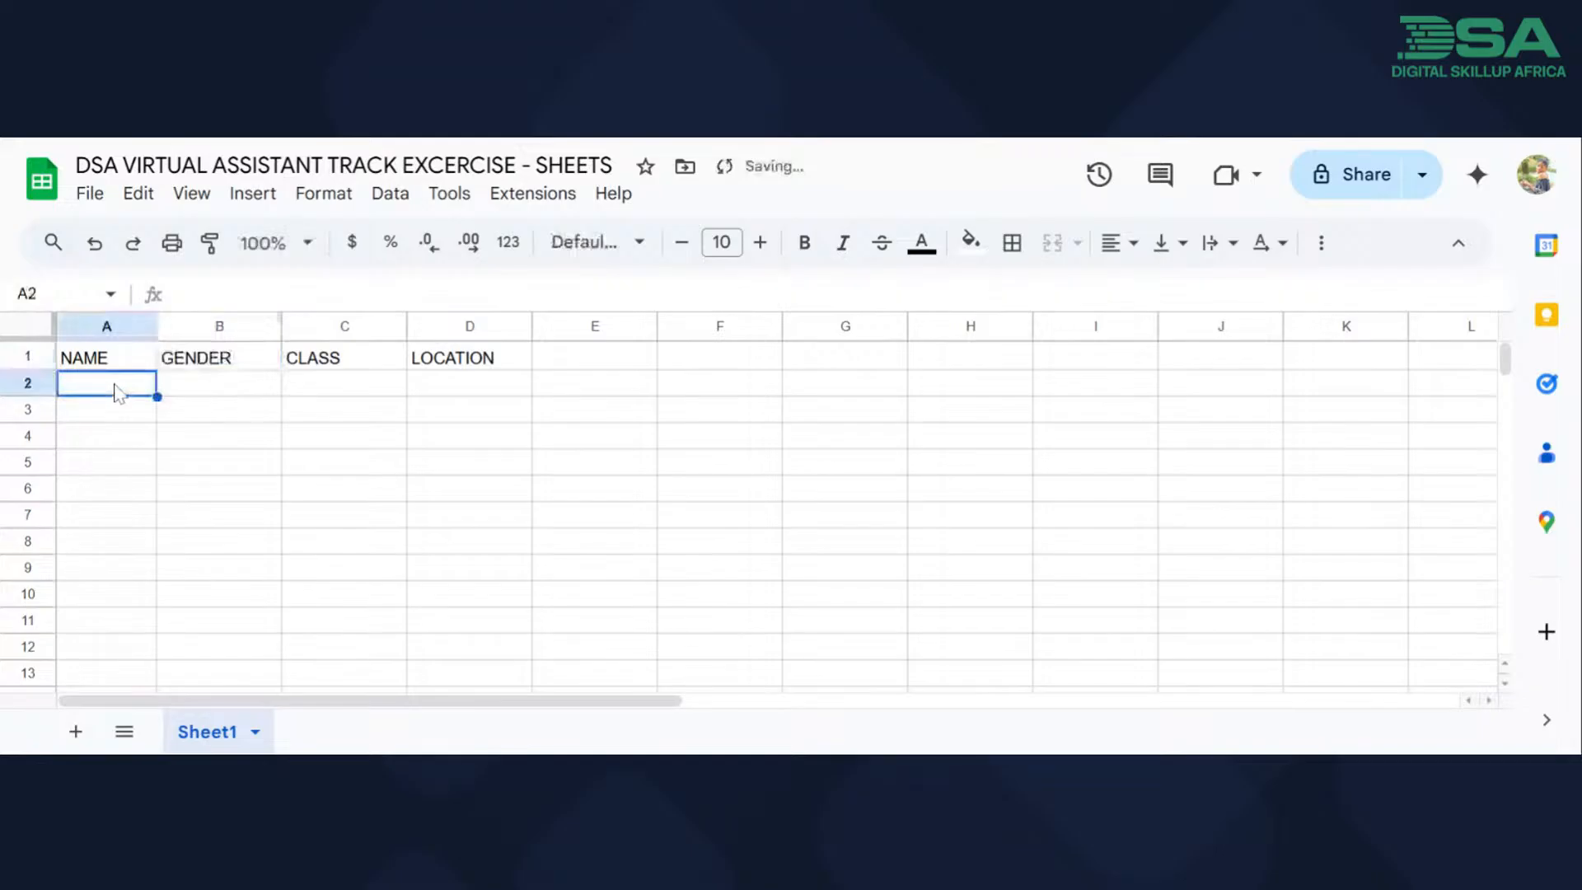
text(M)
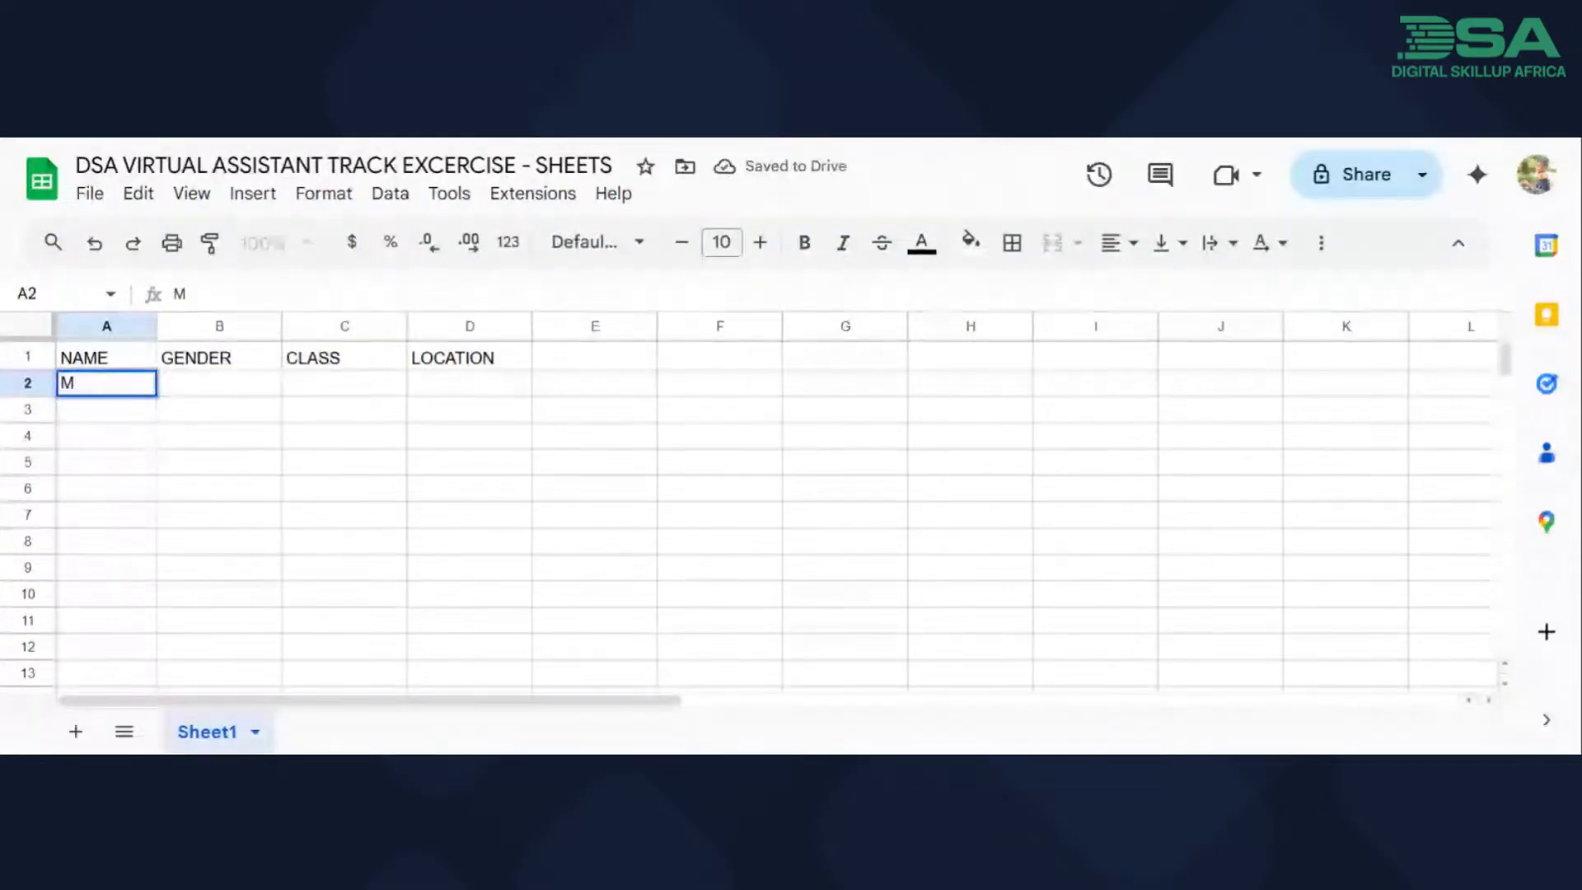
text(ercy)
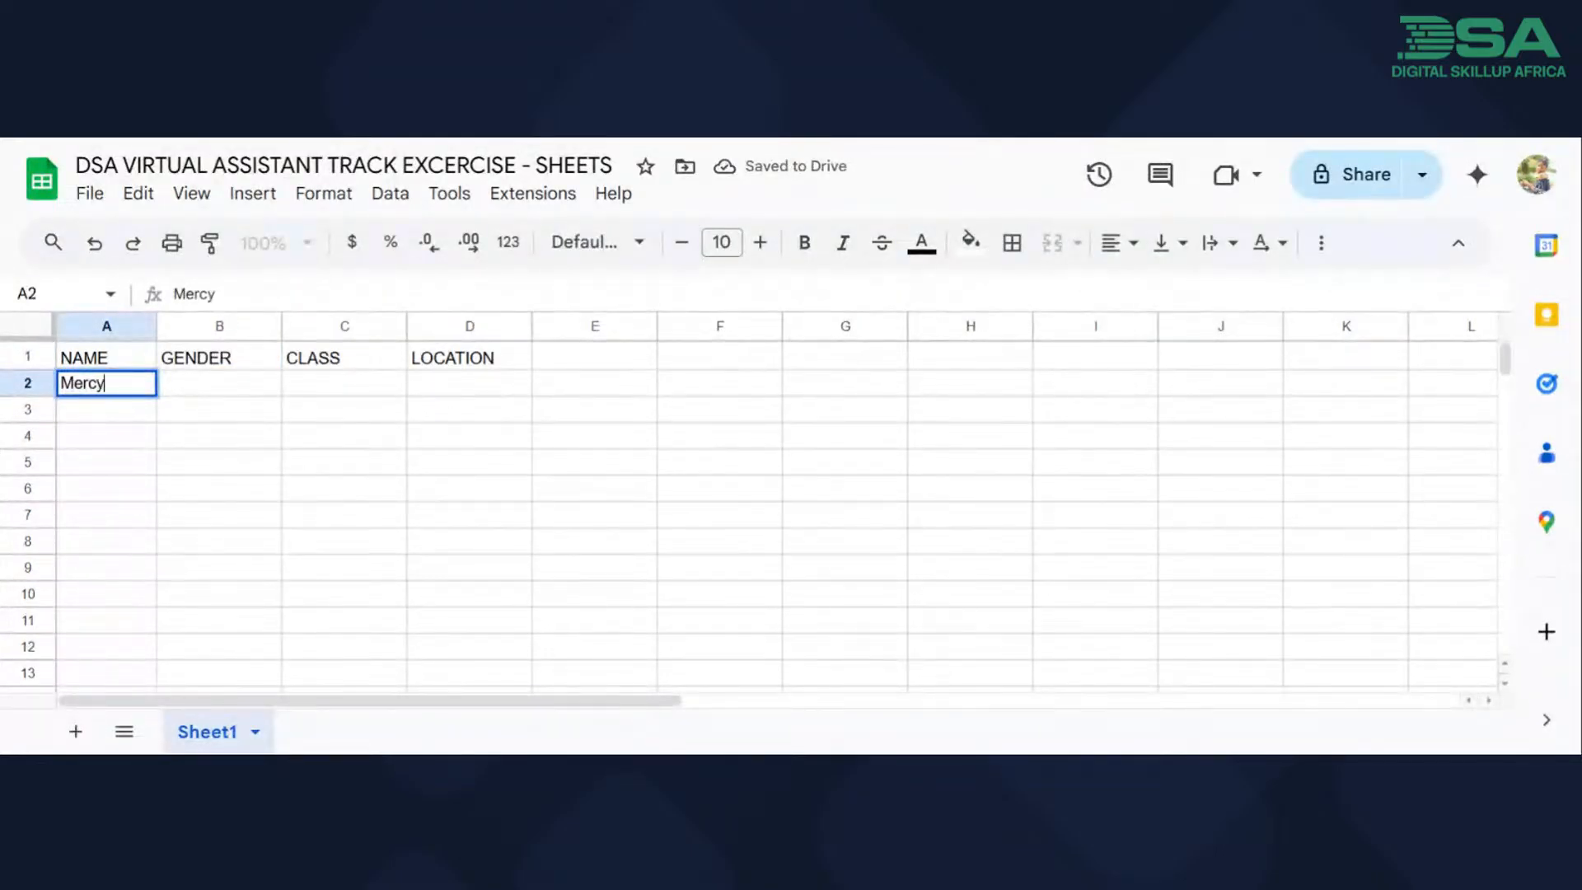
key(Return)
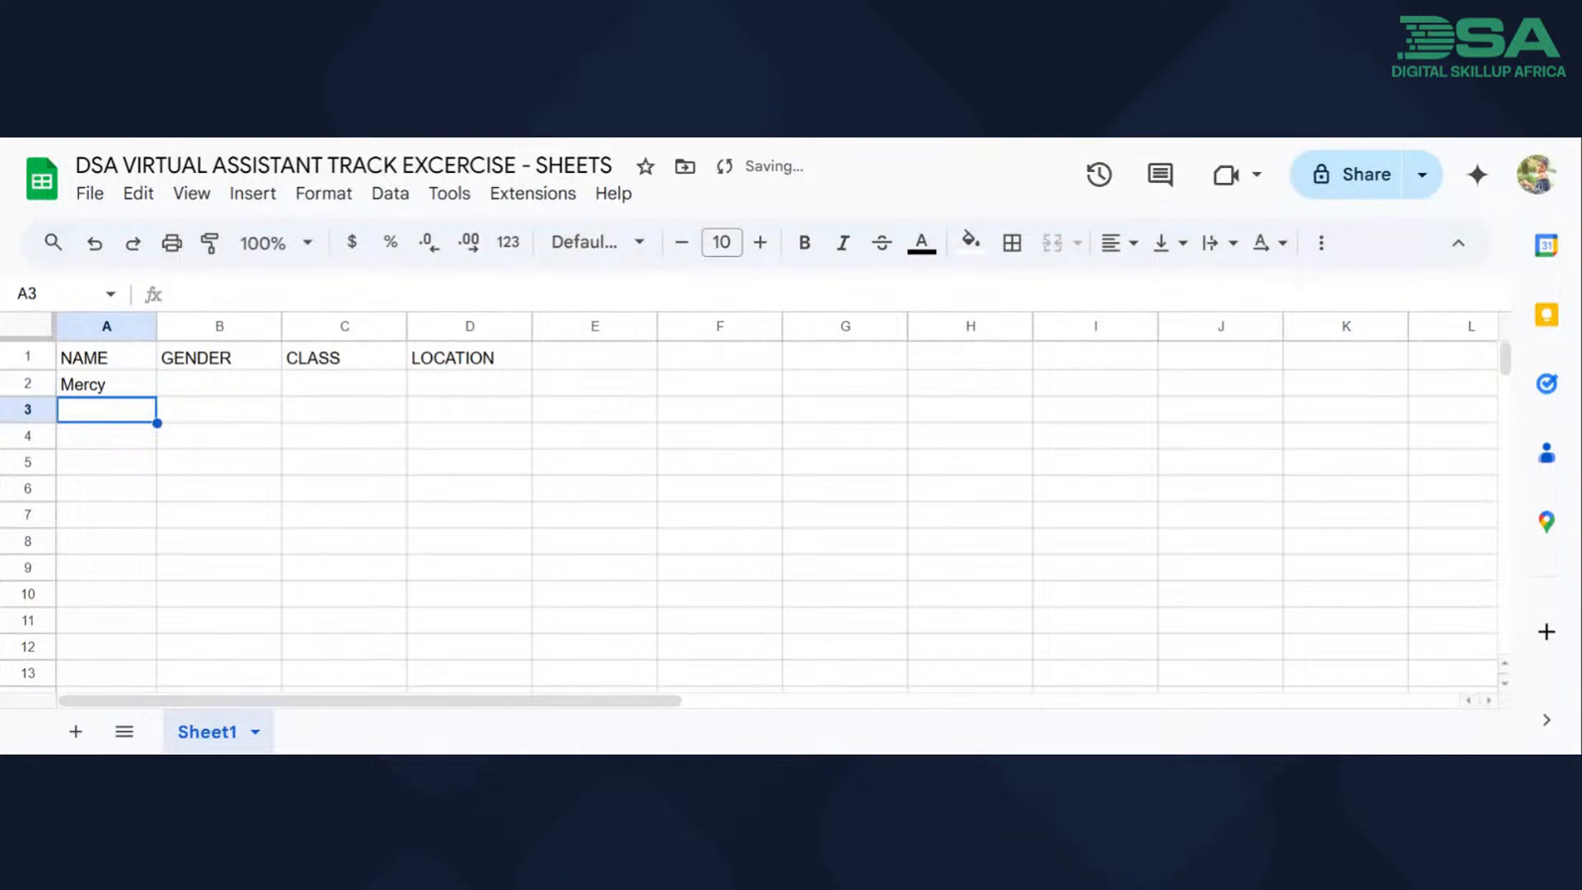
text(Olaniyi)
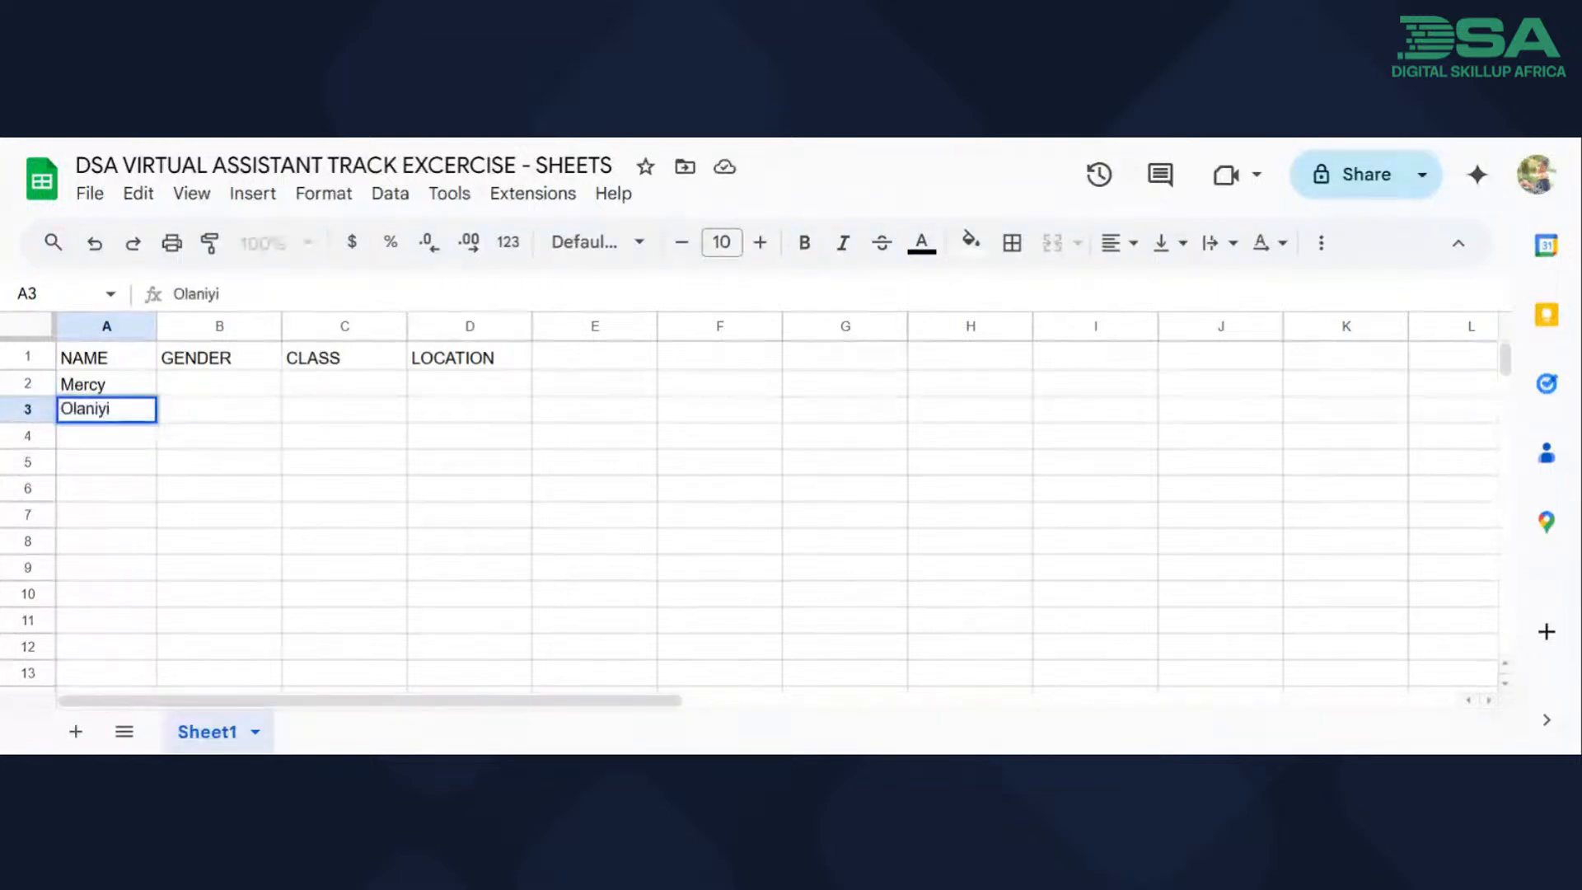
key(Return)
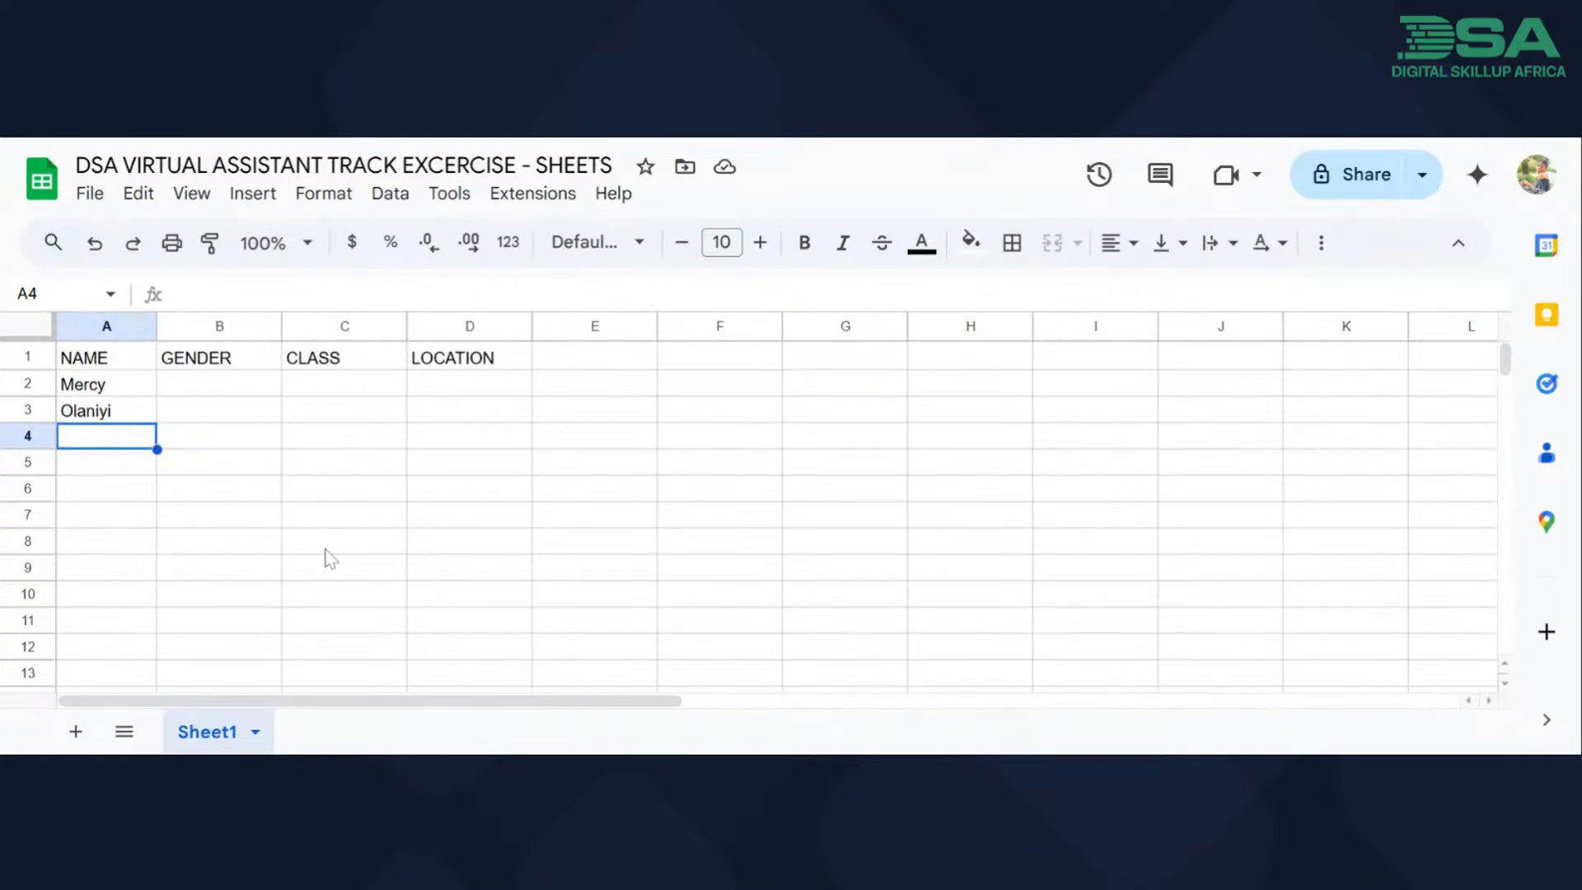
text(Abisola)
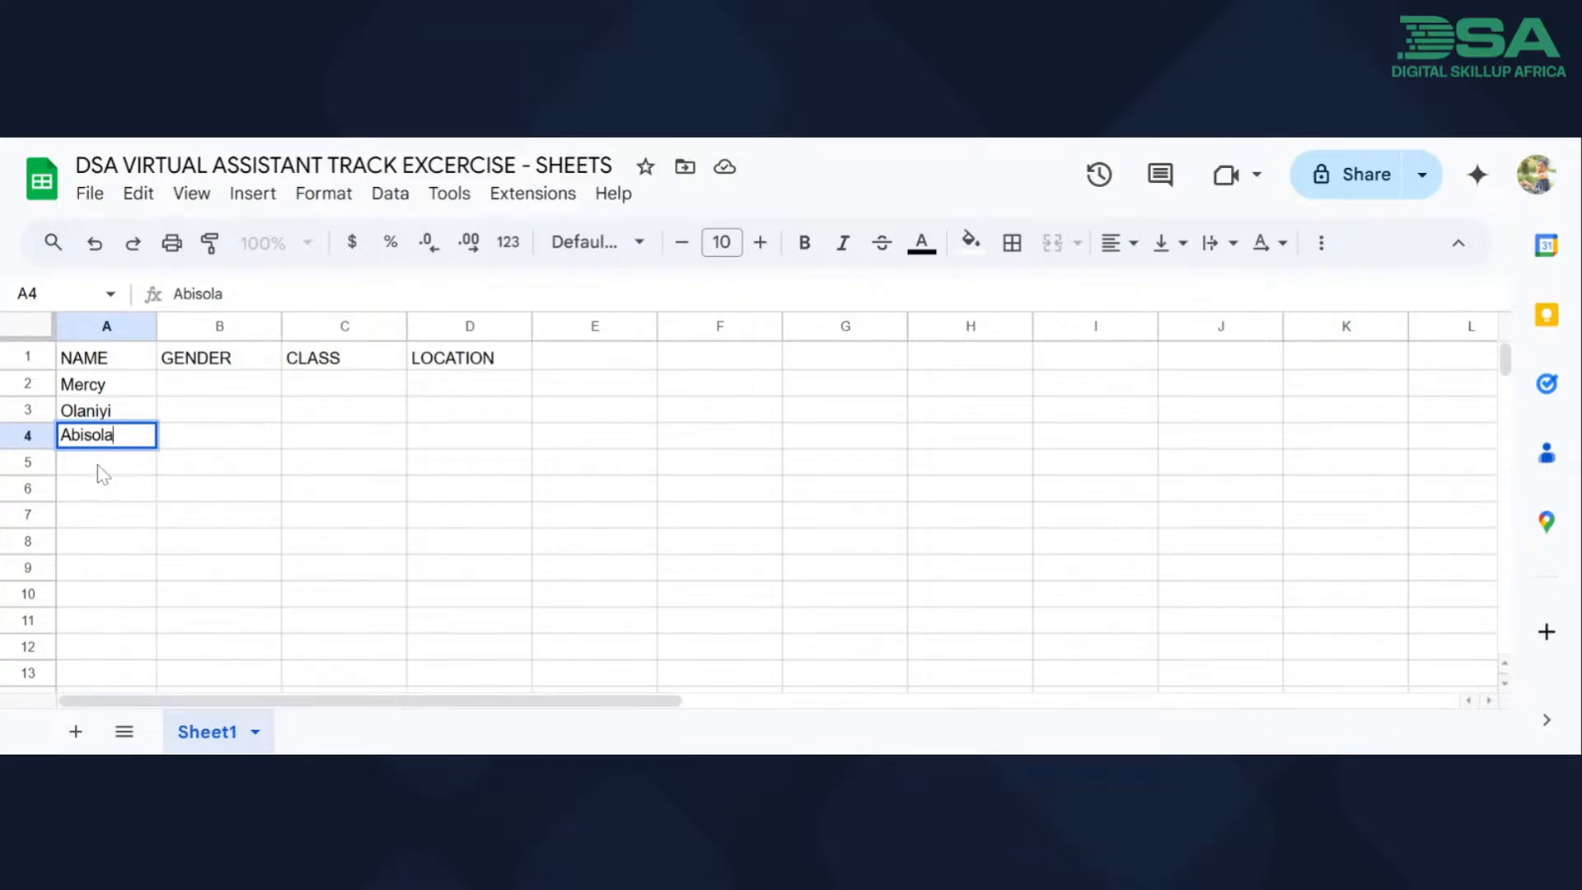
key(Return)
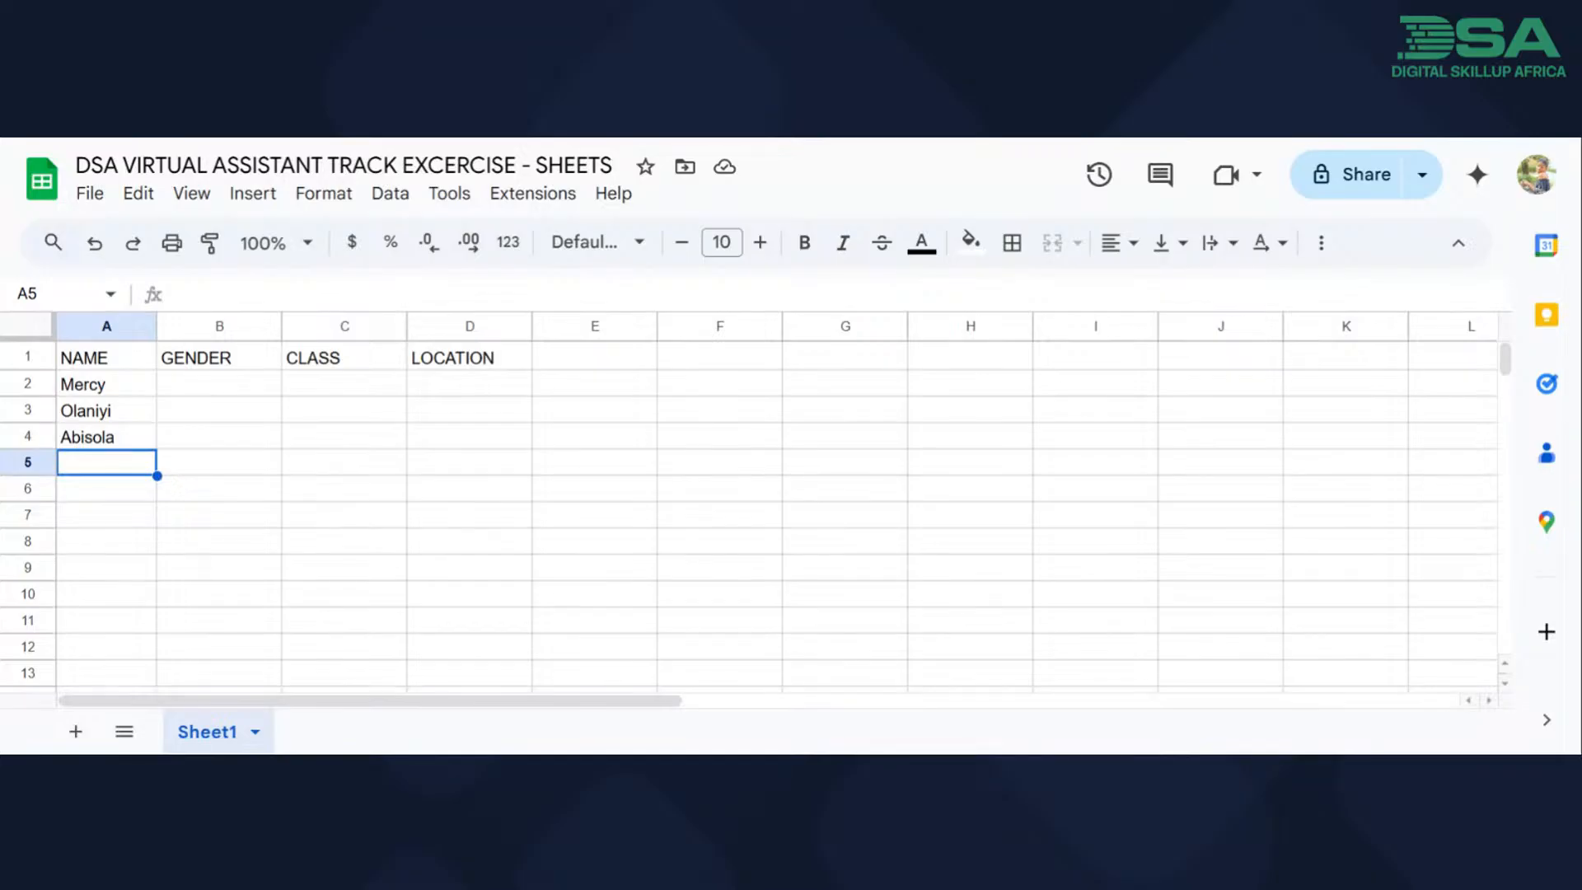
text(Donatus)
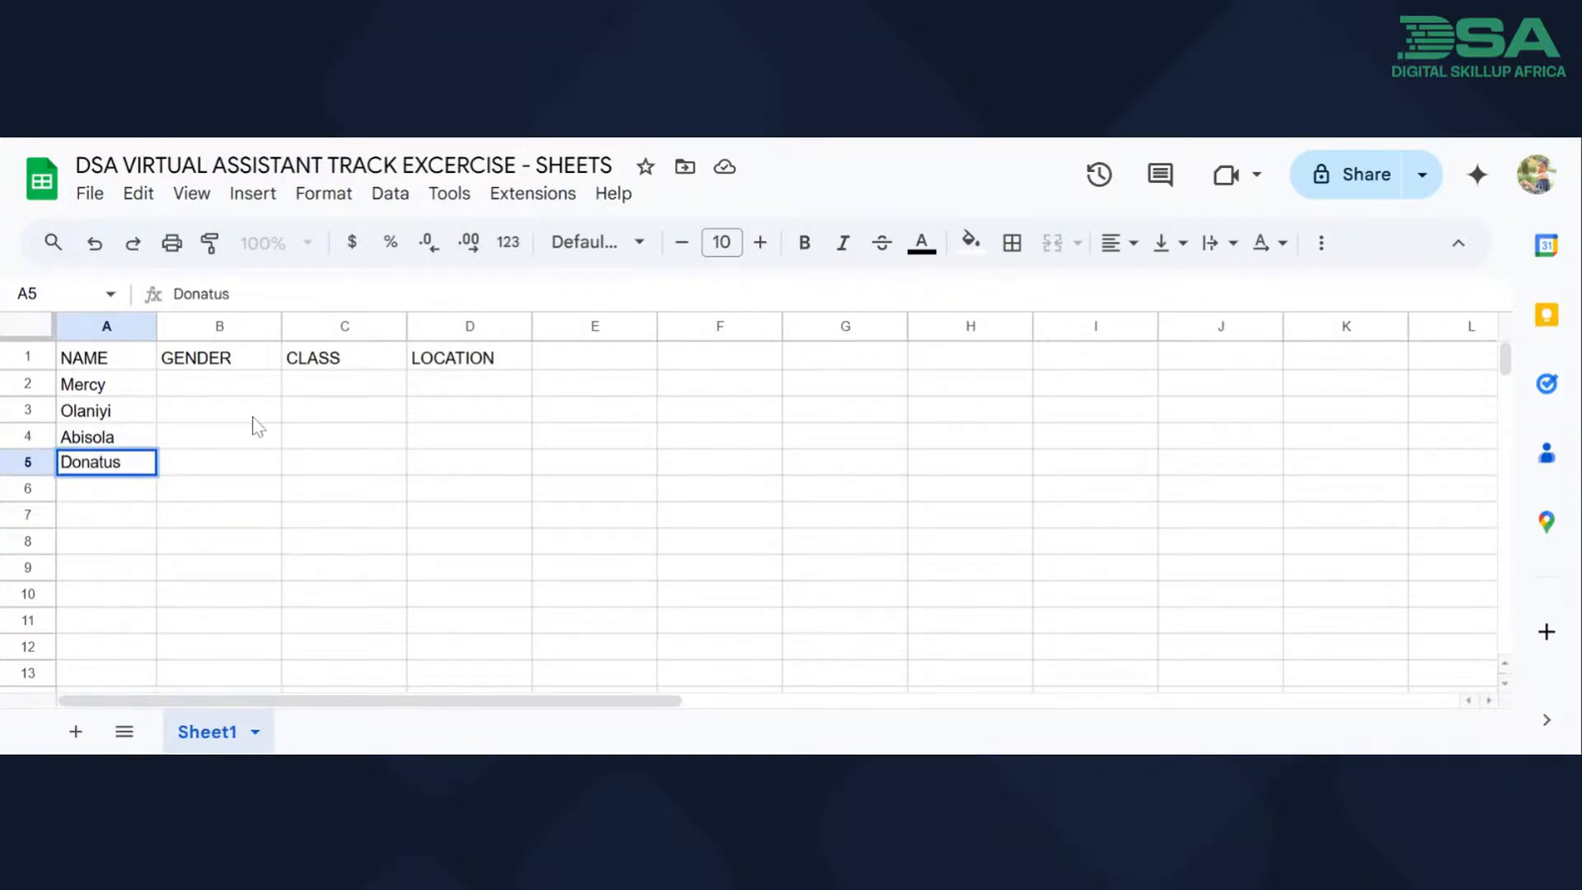
Enter the misspelled gender "FEmalee" in cell B2.
click(226, 392)
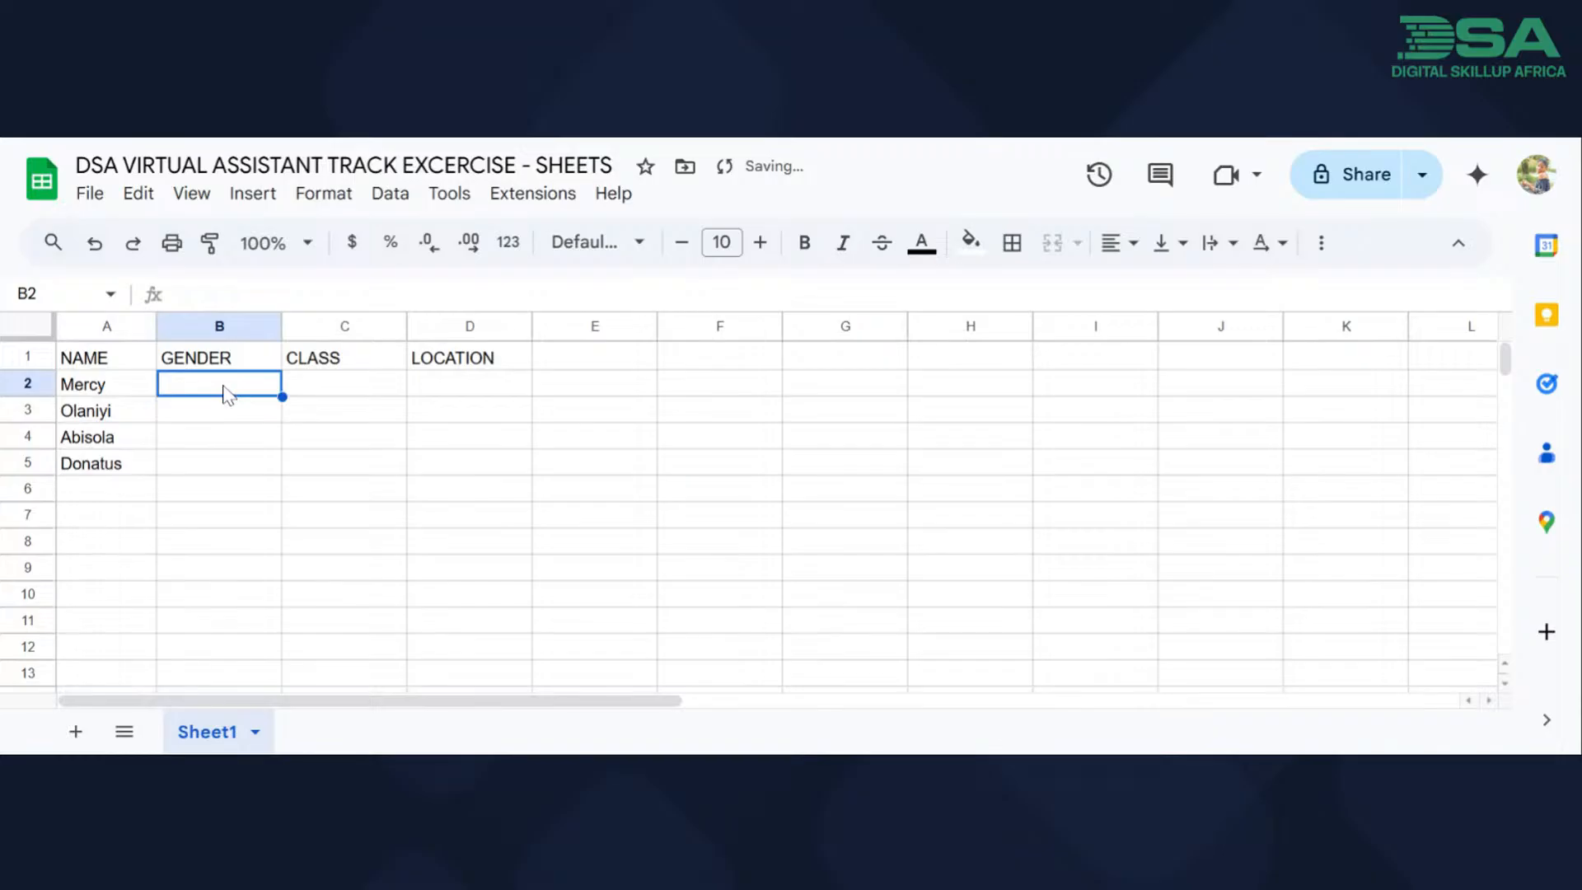
text(FEmal)
key(BackSpace)
key(BackSpace)
text(alee)
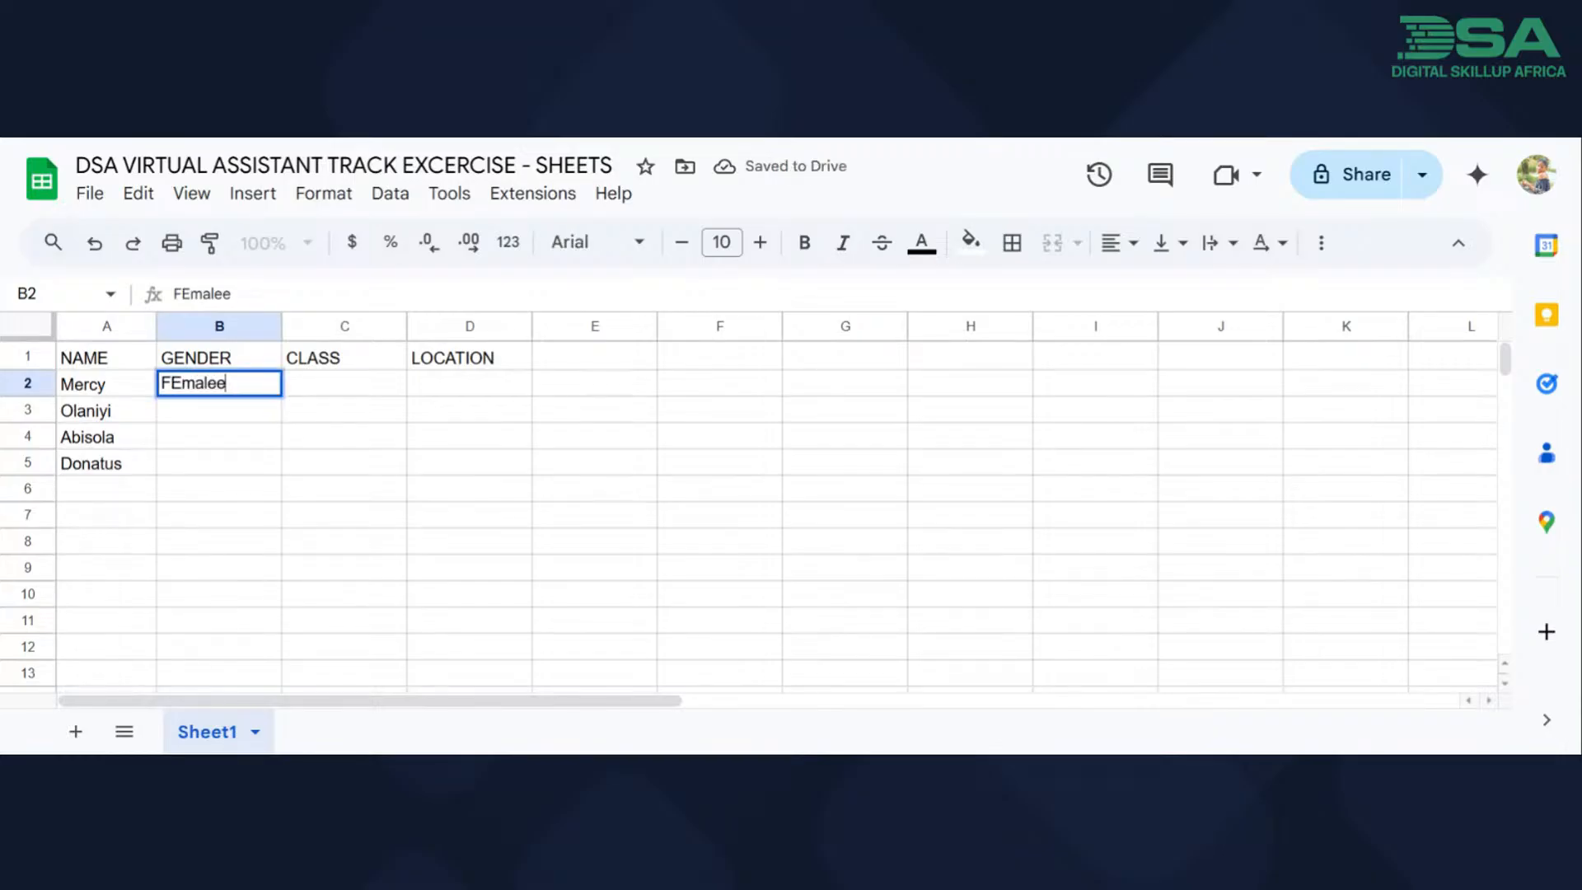
click(278, 419)
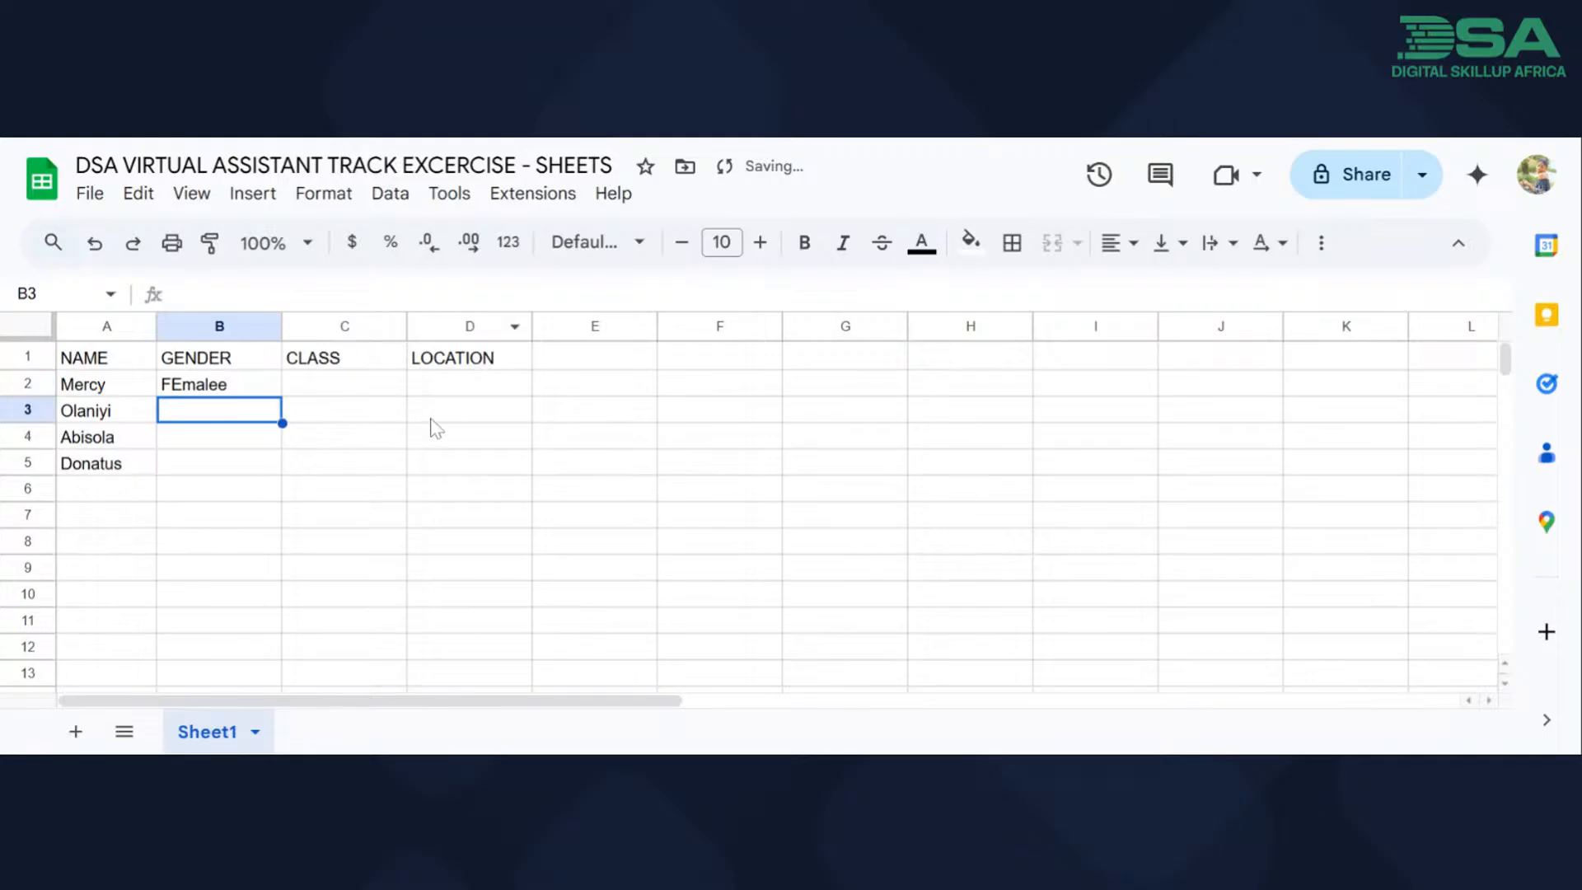
Run the spell check on the sheet, repeat it with cell B2 selected, and close the spelling suggestions.
click(451, 195)
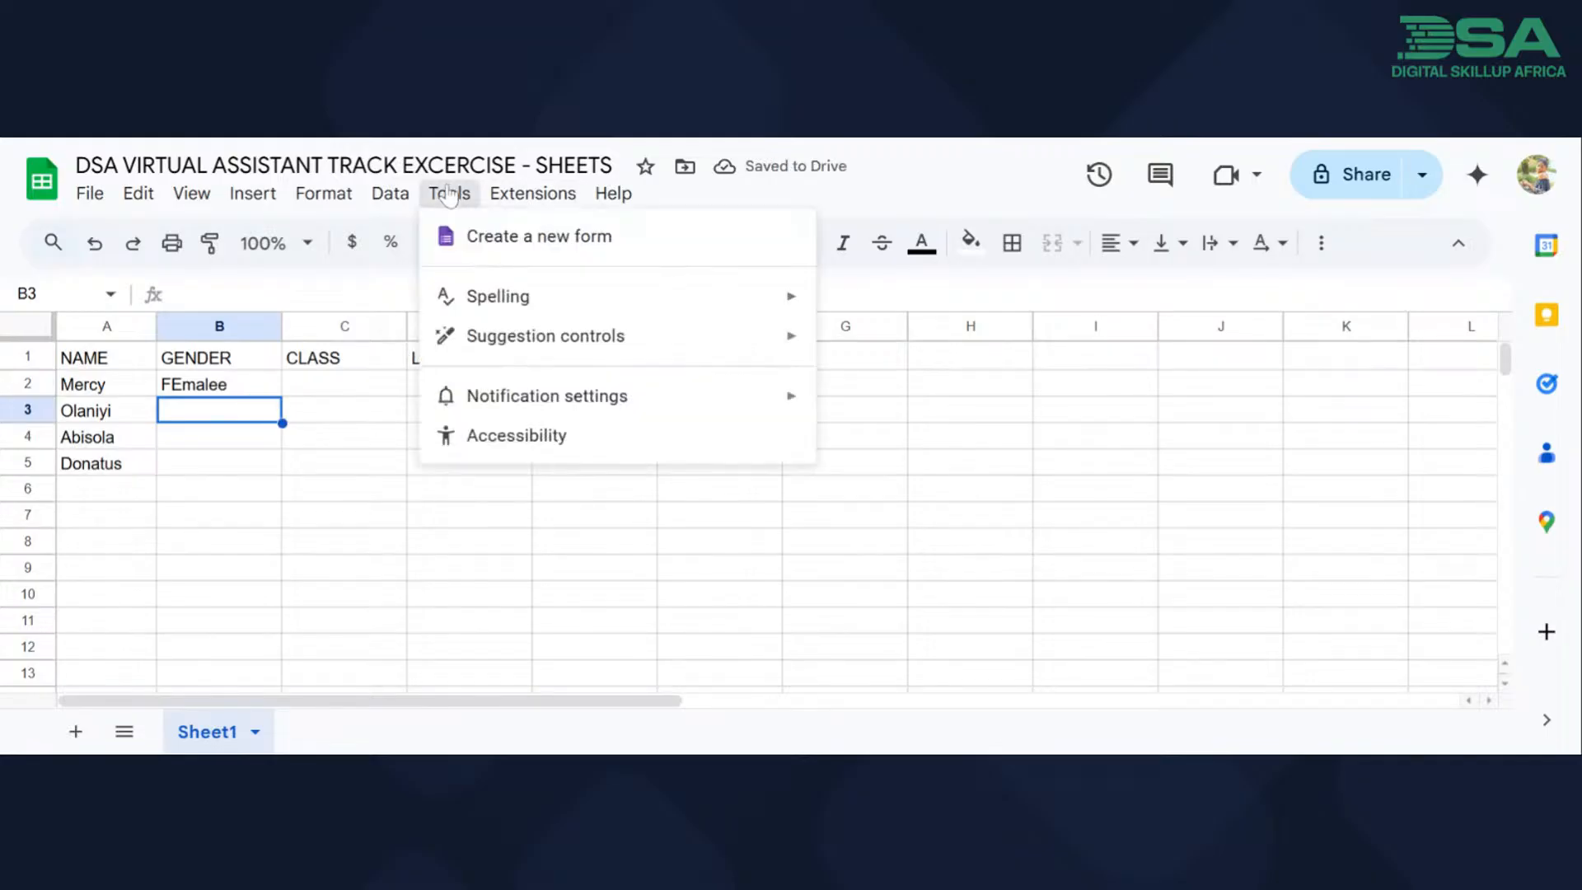
mouse_move(450, 193)
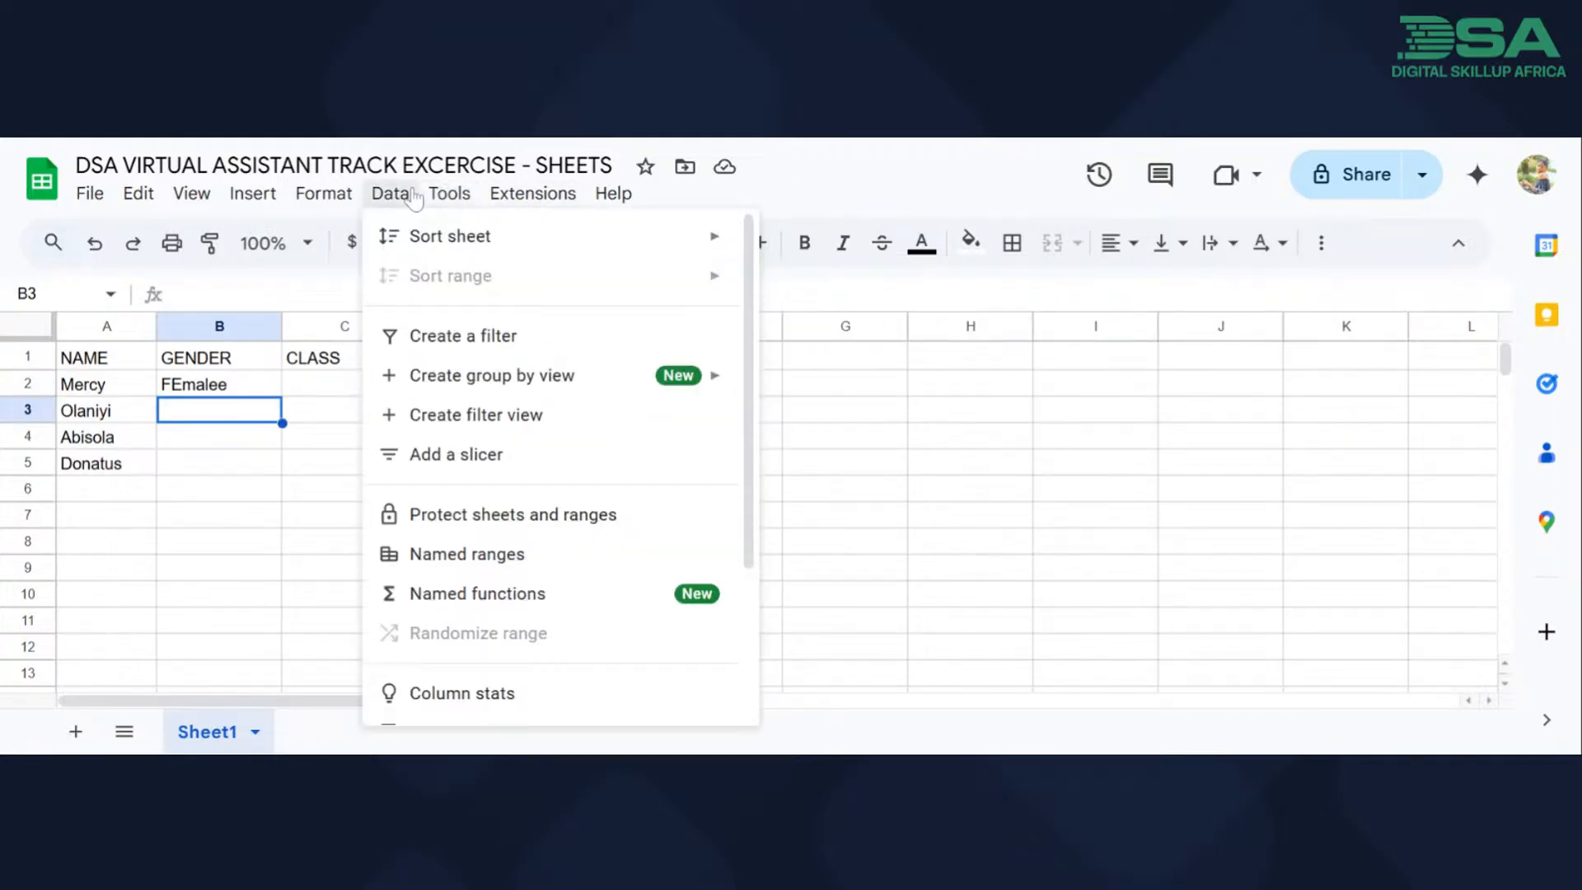
mouse_move(648, 307)
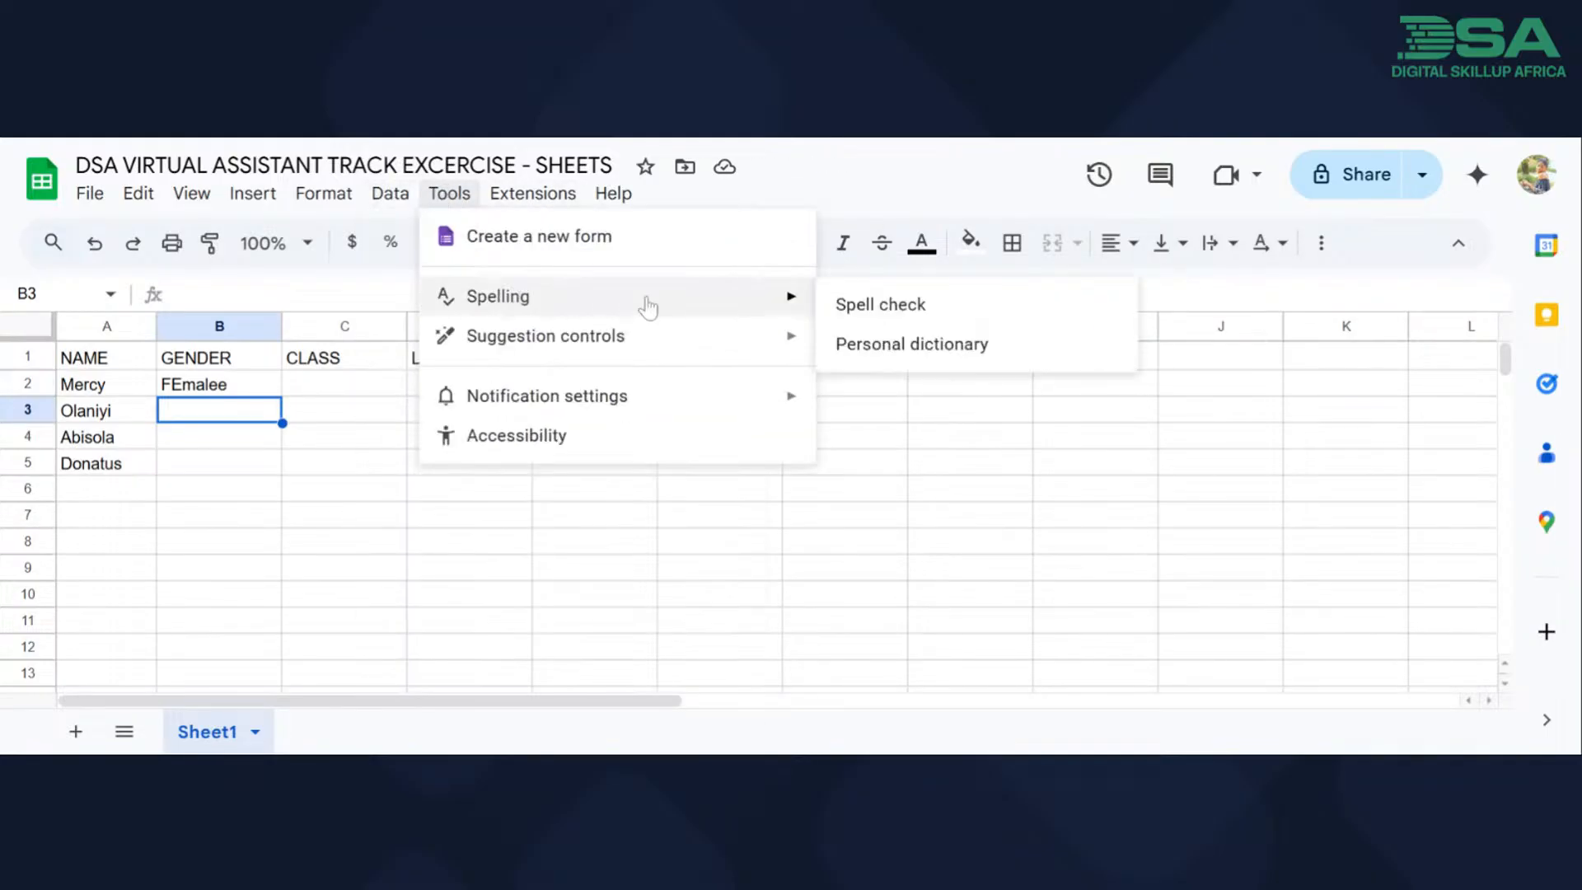
click(871, 309)
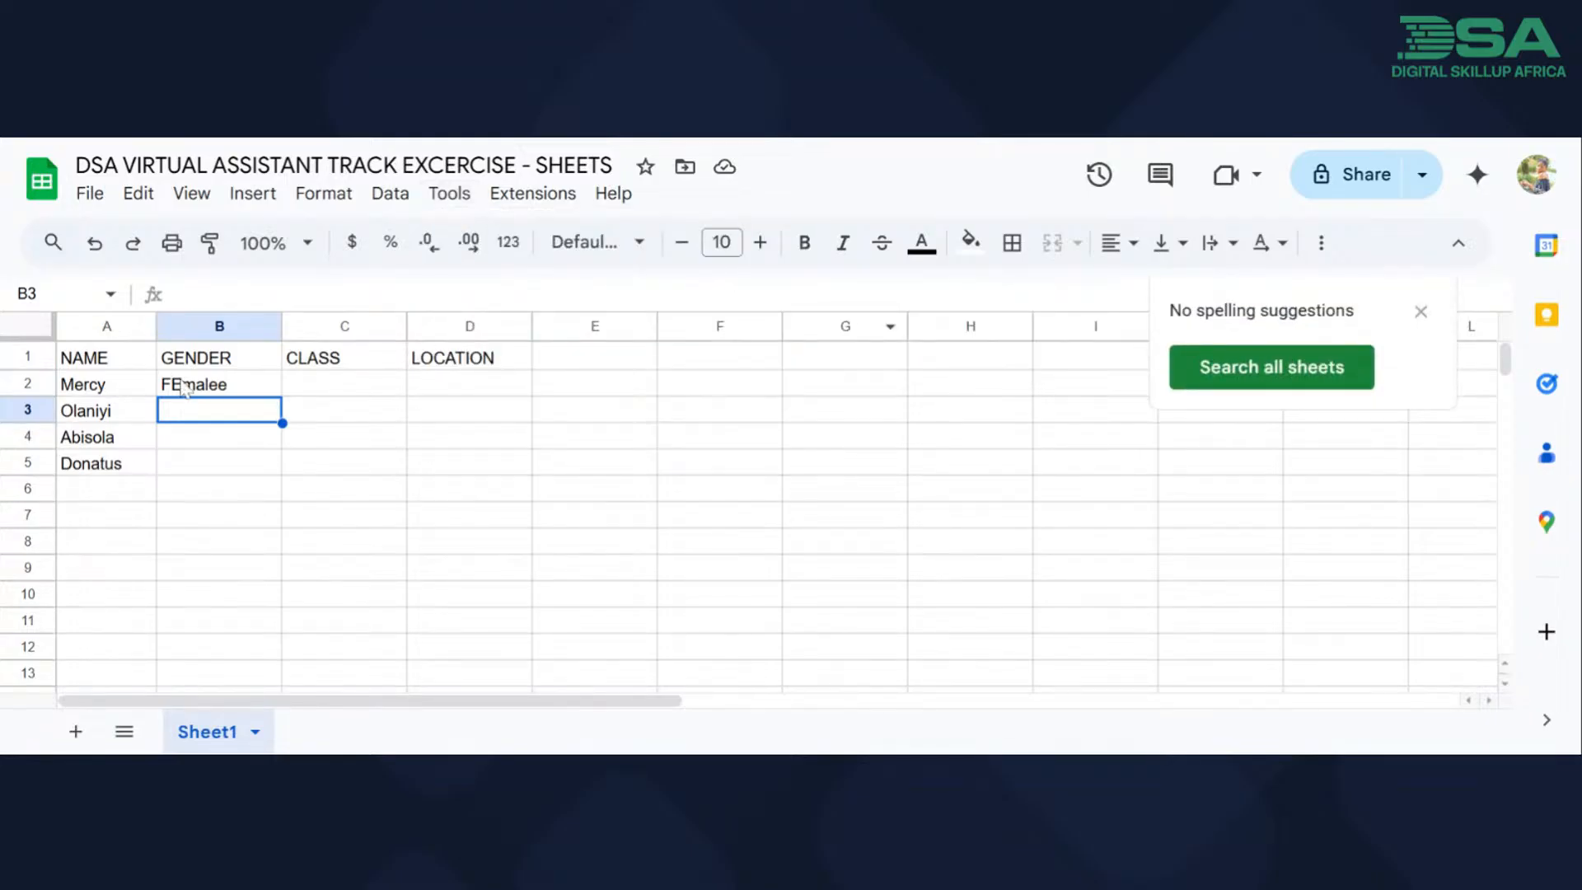
click(206, 391)
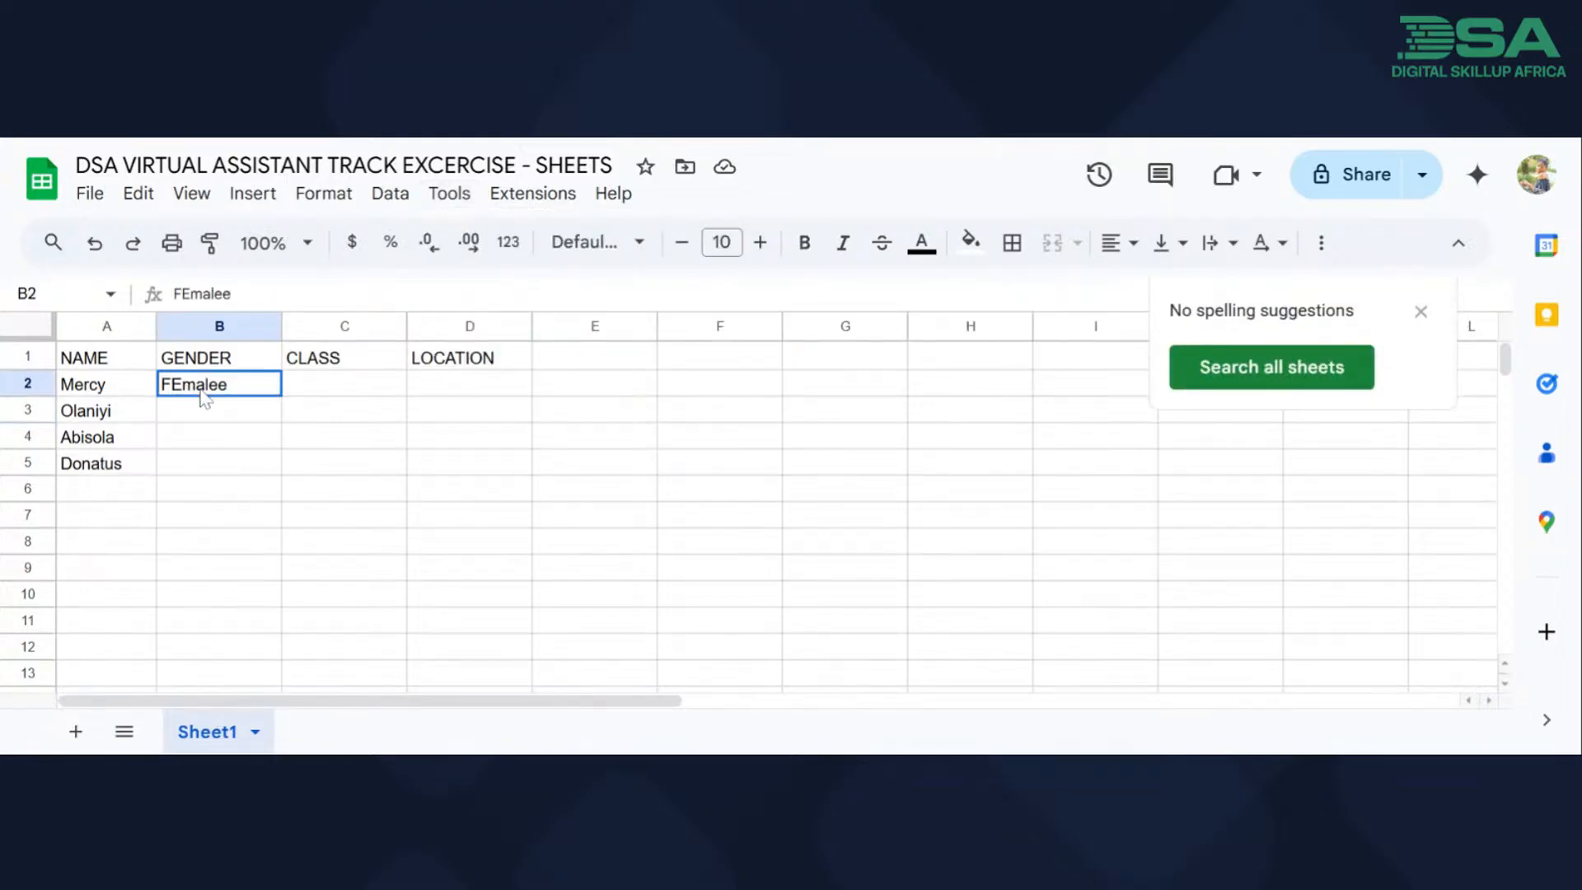
click(448, 197)
mouse_move(779, 299)
click(867, 306)
click(1417, 322)
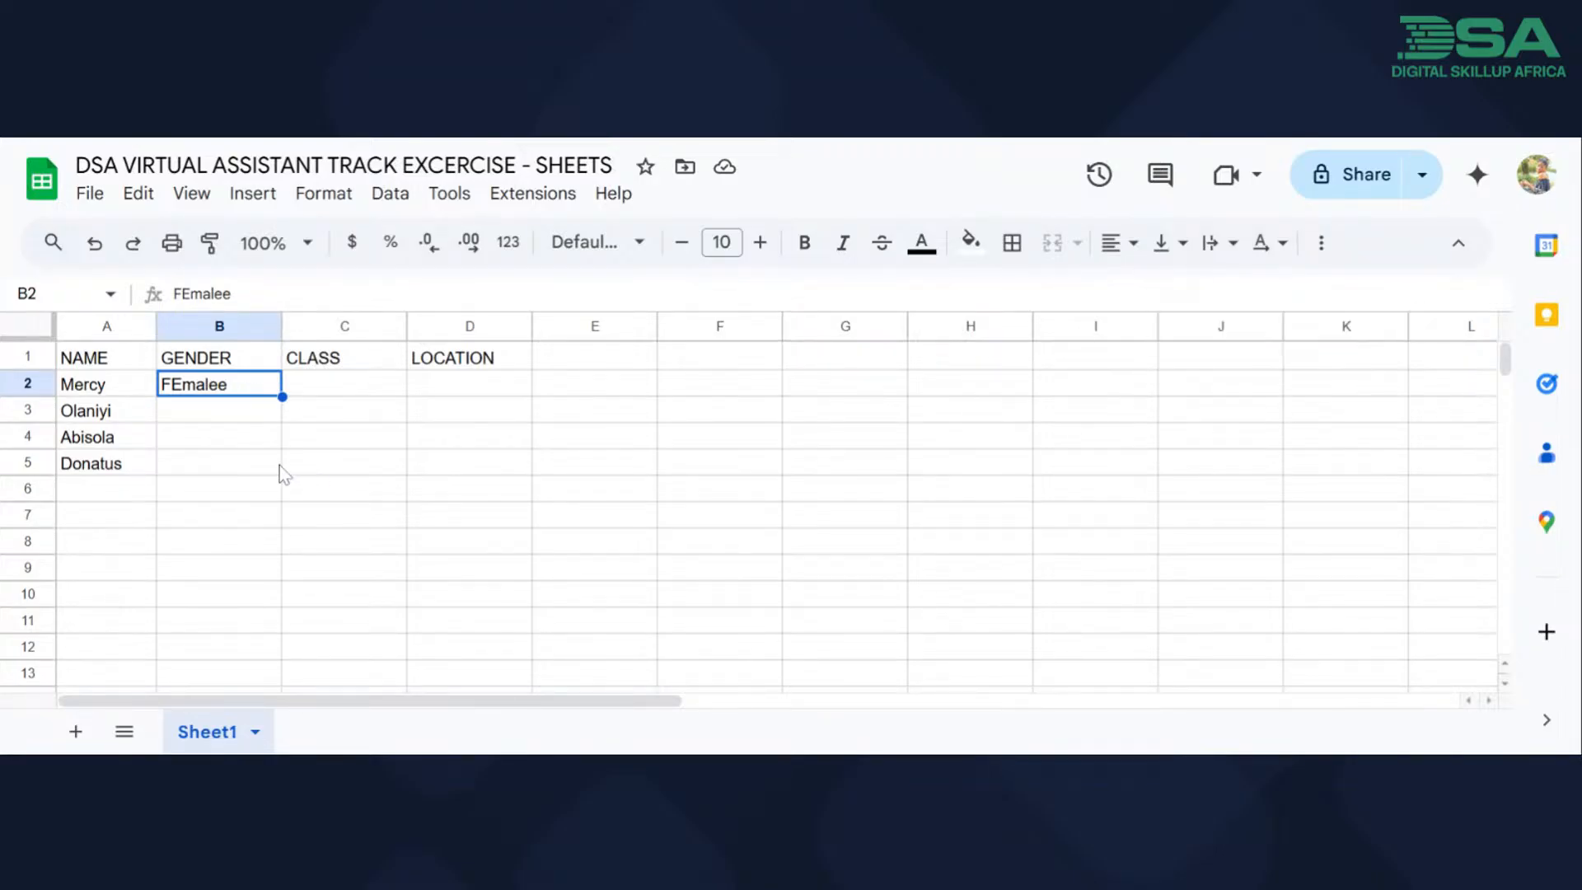
Correct the text in cell B2 to "Female" by editing the existing entry.
double_click(237, 389)
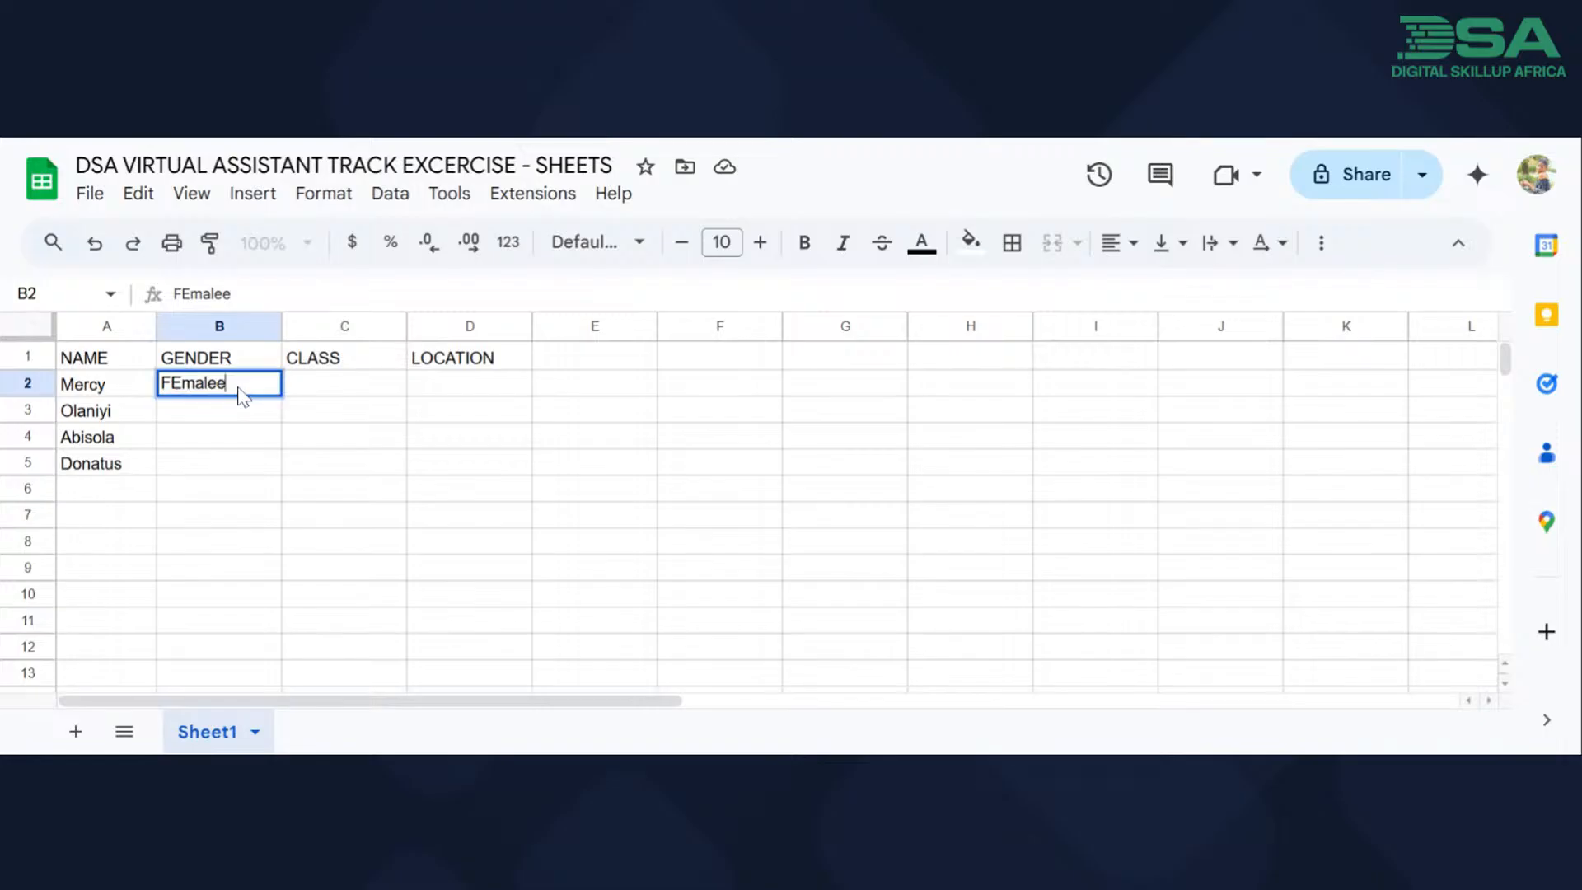
key(BackSpace)
key(Left)
key(Left)
key(Left)
key(Left)
key(BackSpace)
text(e)
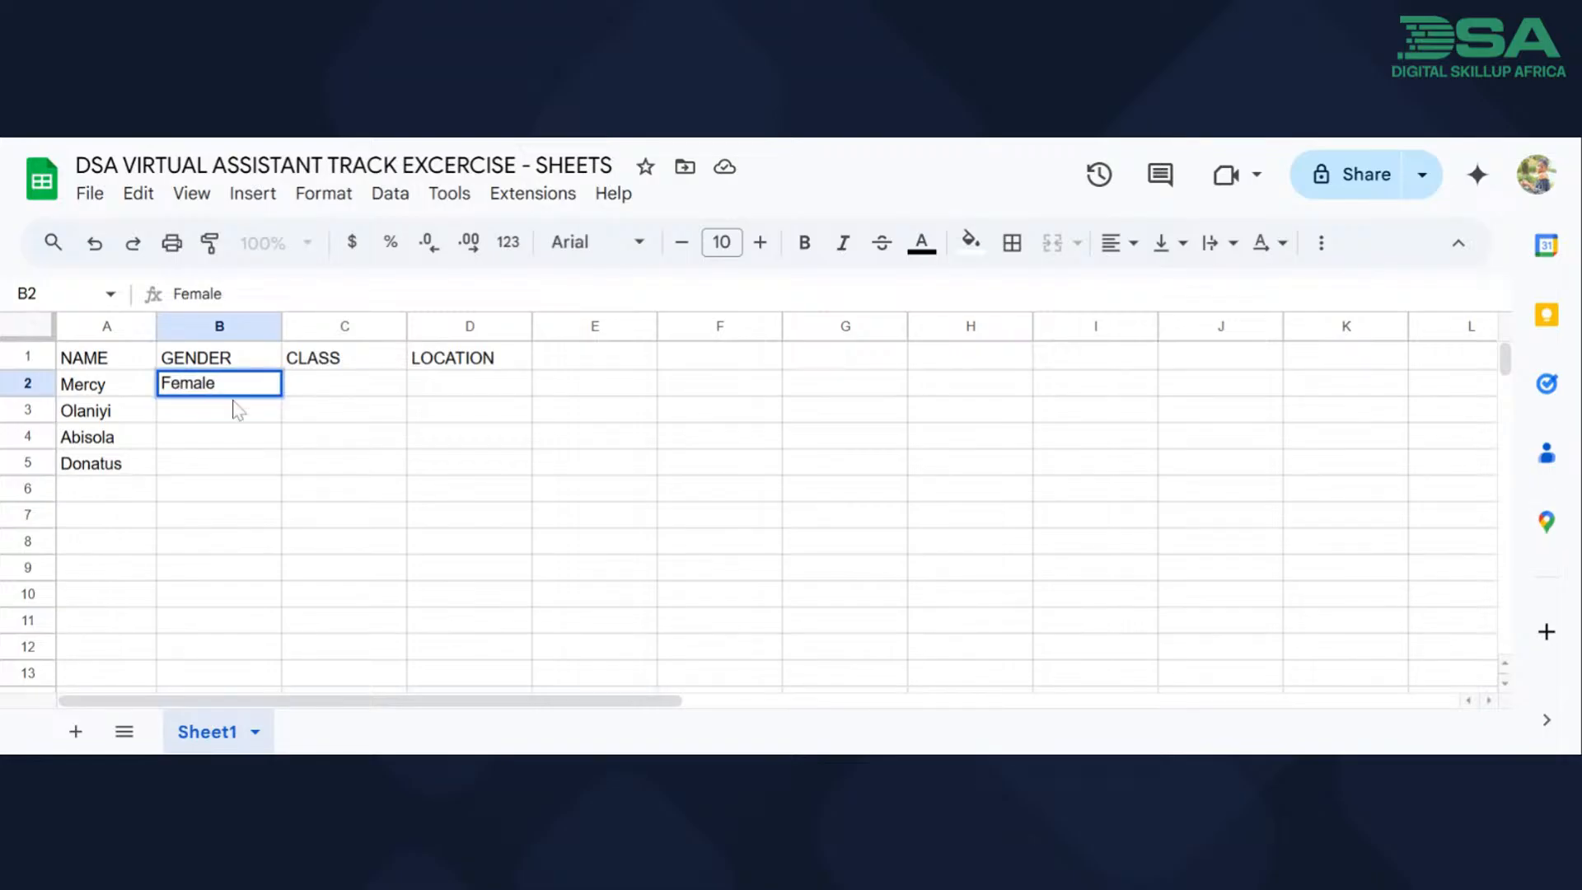
click(205, 417)
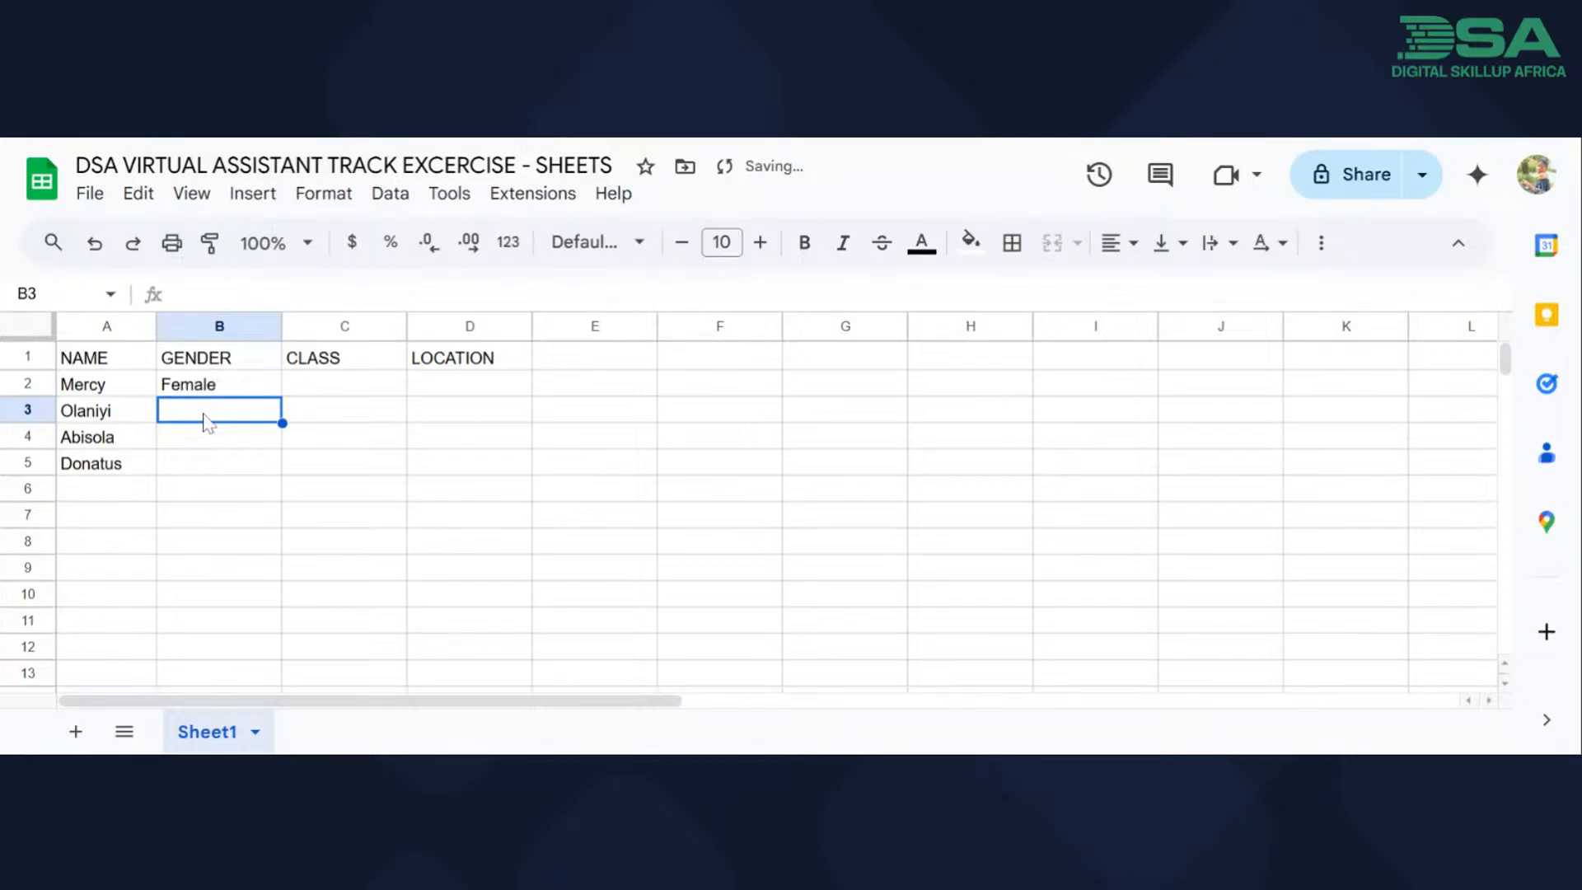
Fill "Female" from cell B2 down through cell B4.
click(235, 381)
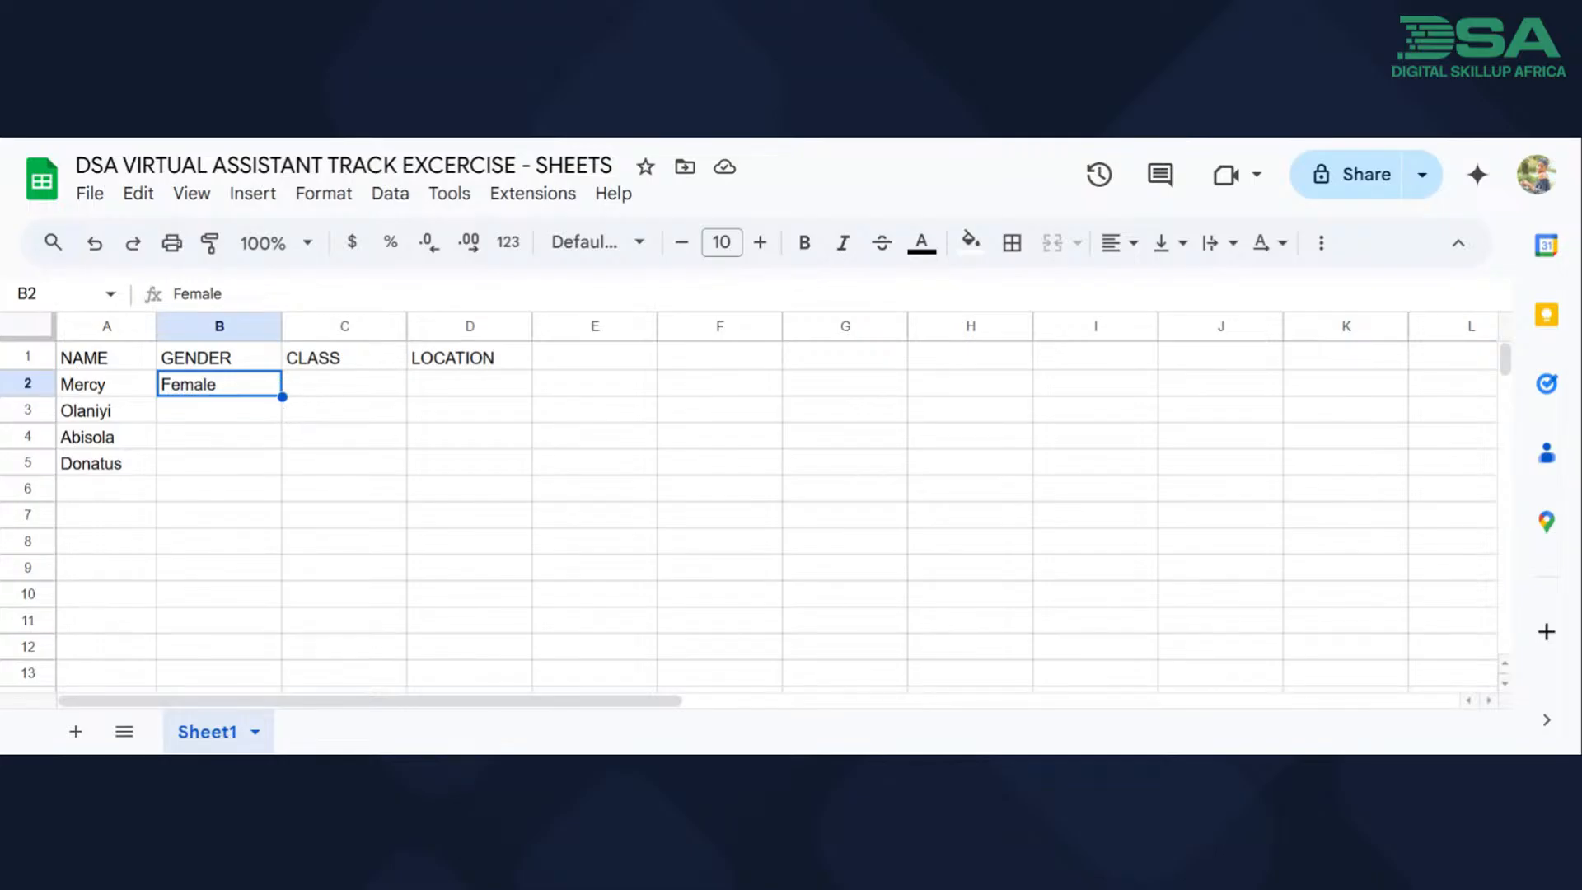
drag(282, 397, 282, 449)
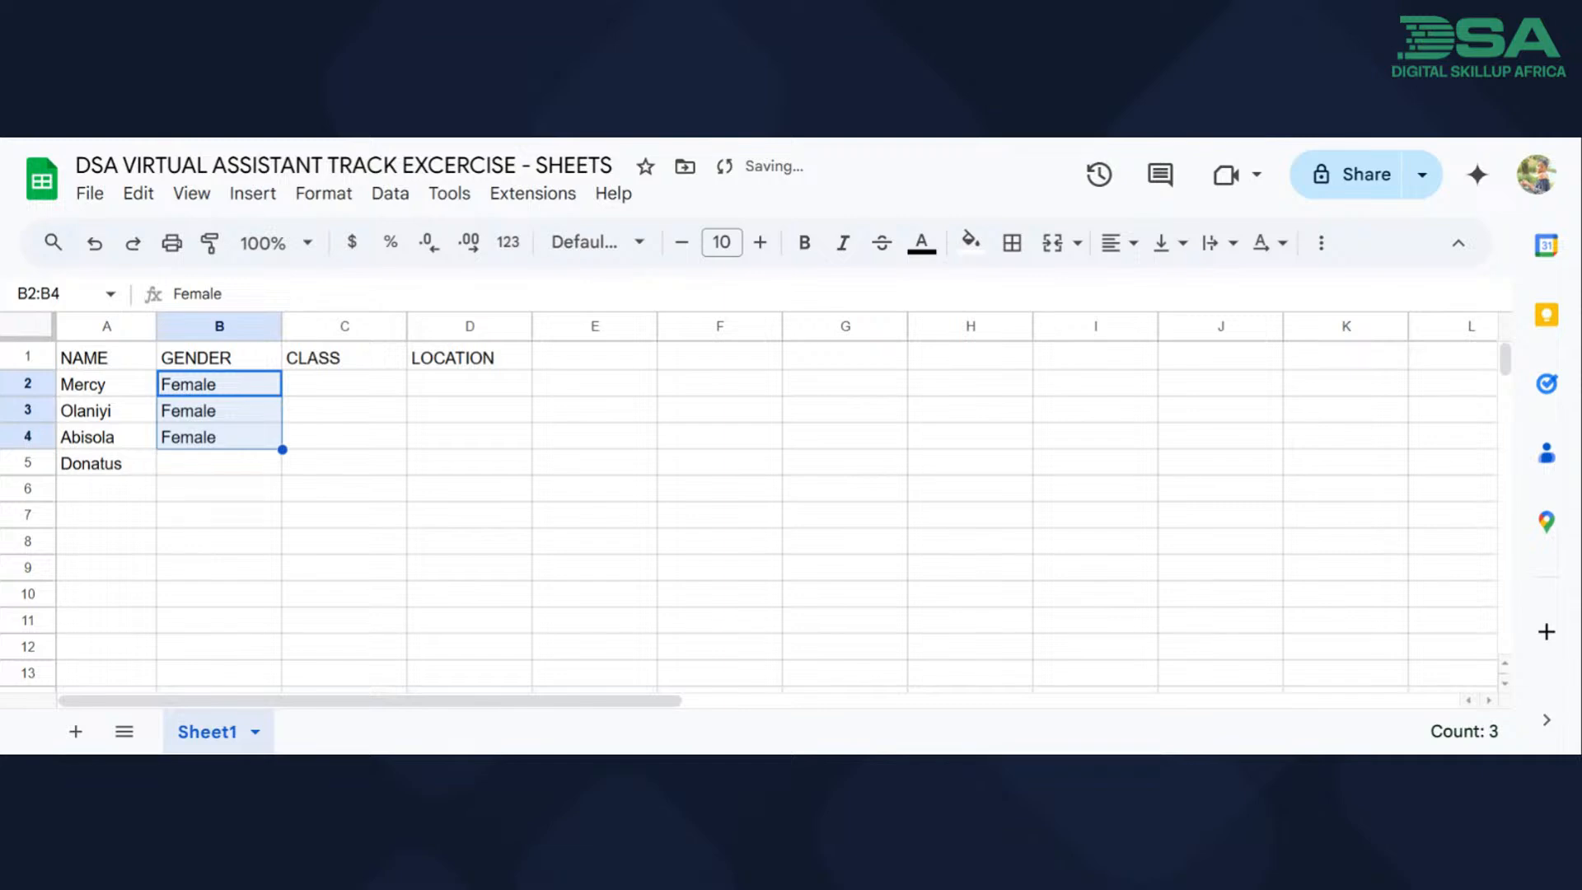
click(210, 465)
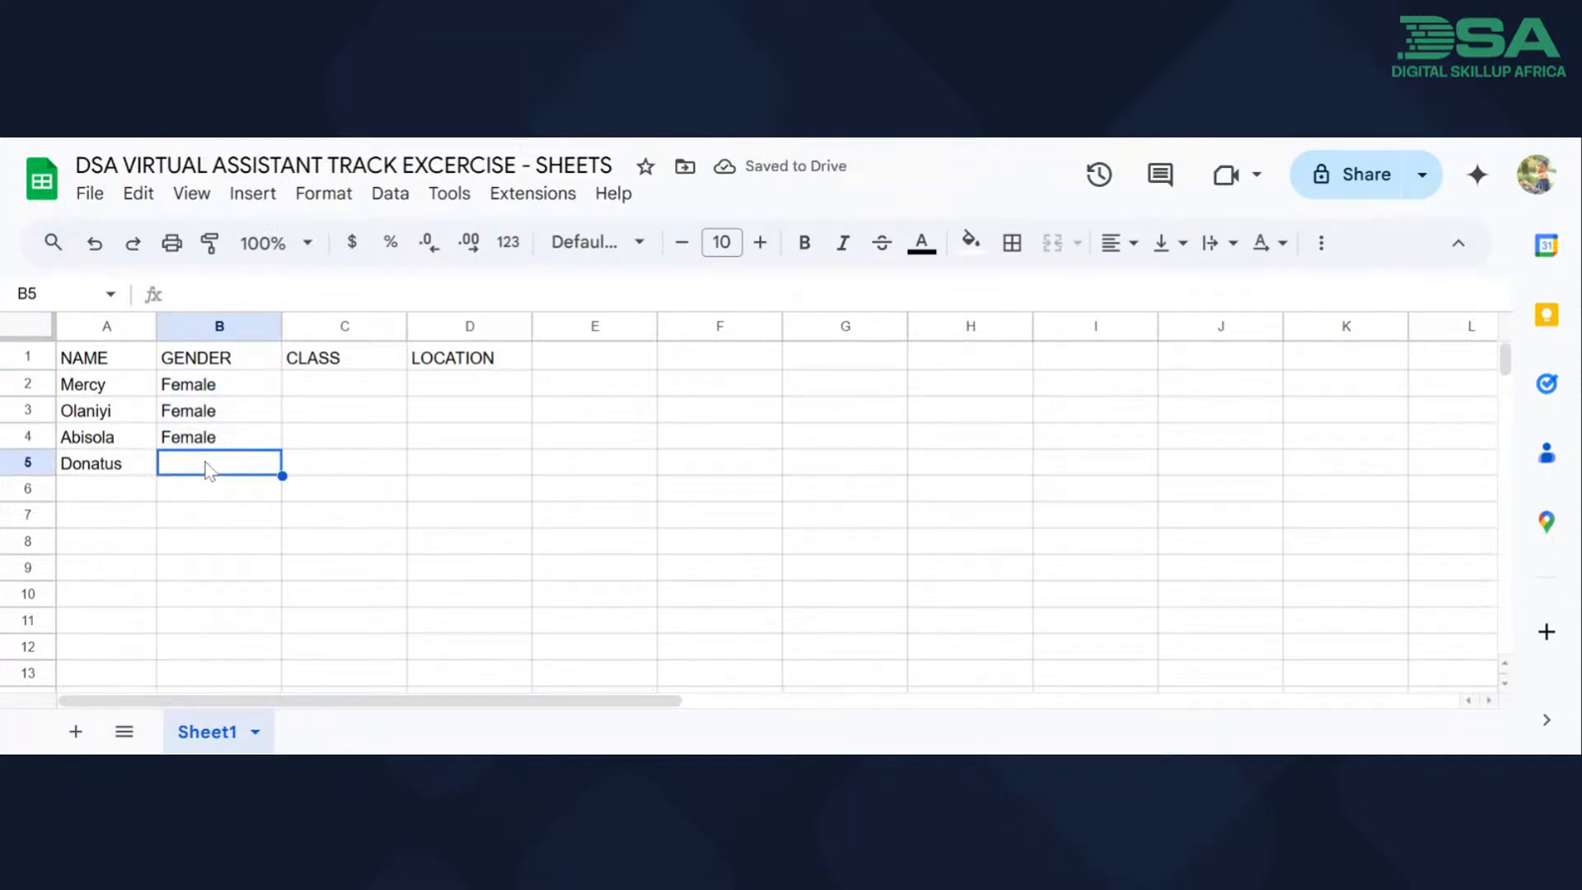
Enter the gender "Male" in cell B5.
text(Male)
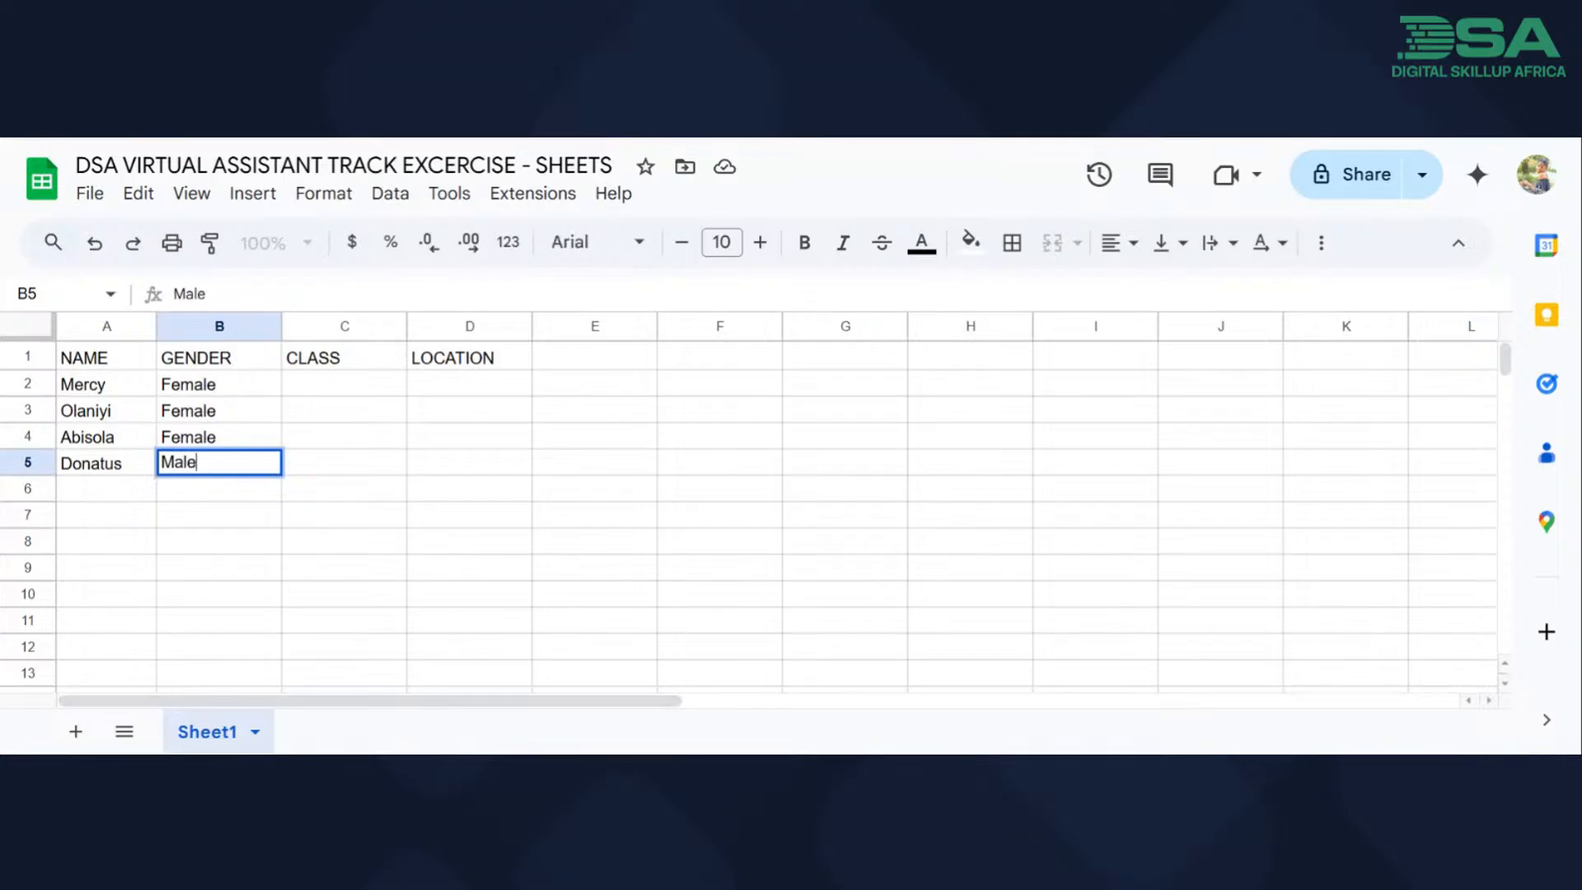
Enter the class in cell C2 as "Virtual Assistant", shorten it to "VA", and commit the entry.
click(367, 392)
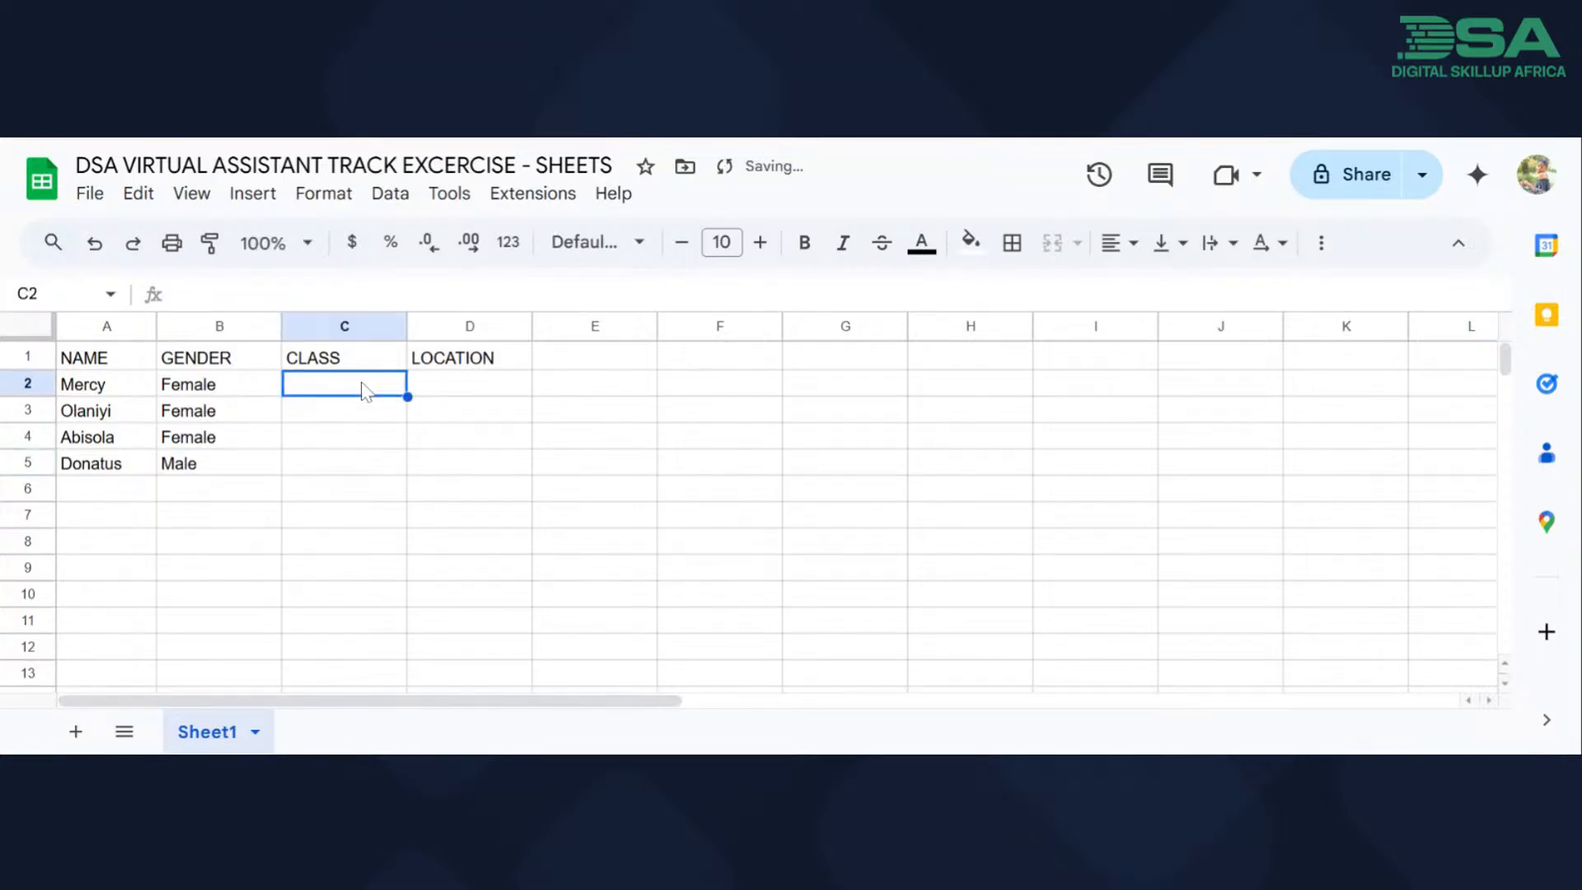
text(V)
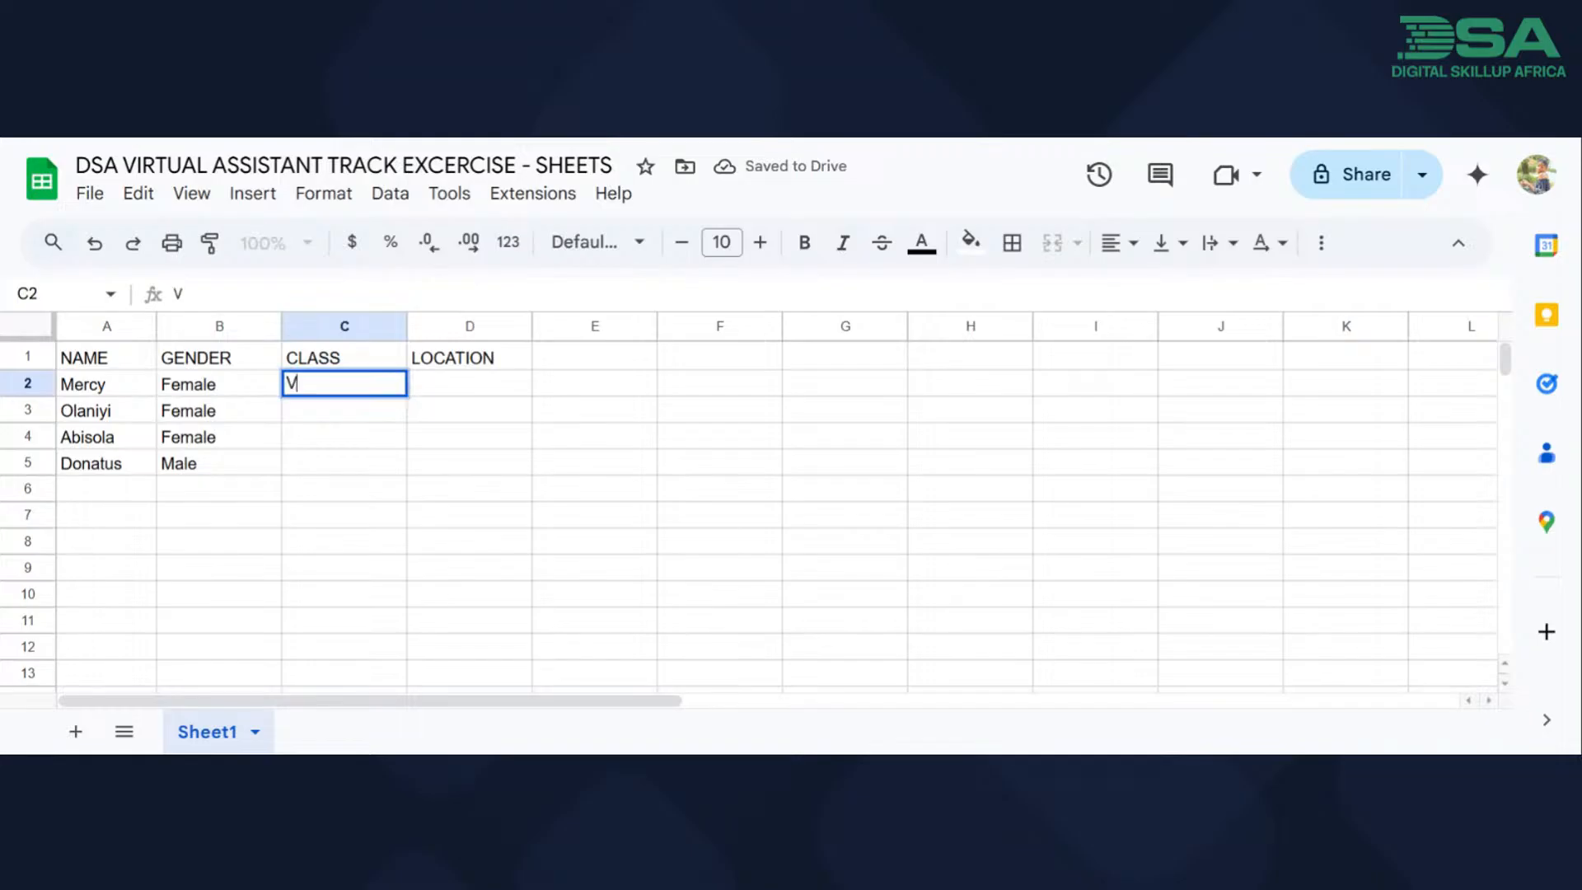
text(irtual Assistant)
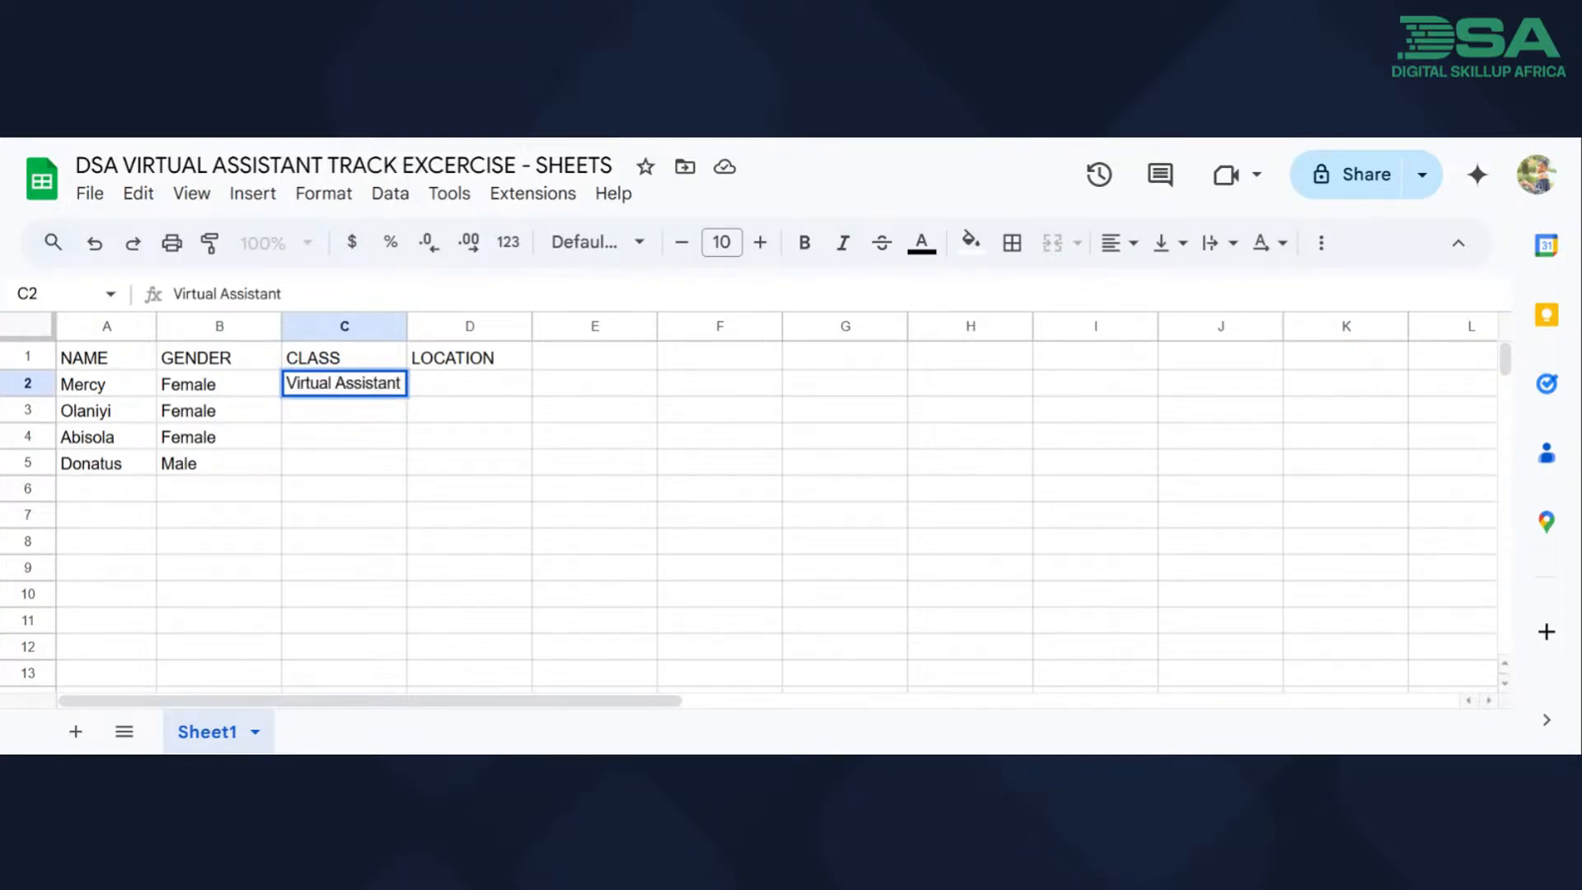
key(BackSpace)
key(BackSpace)
key(BackSpace)
key(BackSpace)
key(BackSpace)
key(BackSpace)
key(BackSpace)
key(BackSpace)
key(BackSpace)
key(BackSpace)
key(BackSpace)
key(BackSpace)
key(BackSpace)
key(BackSpace)
key(BackSpace)
key(BackSpace)
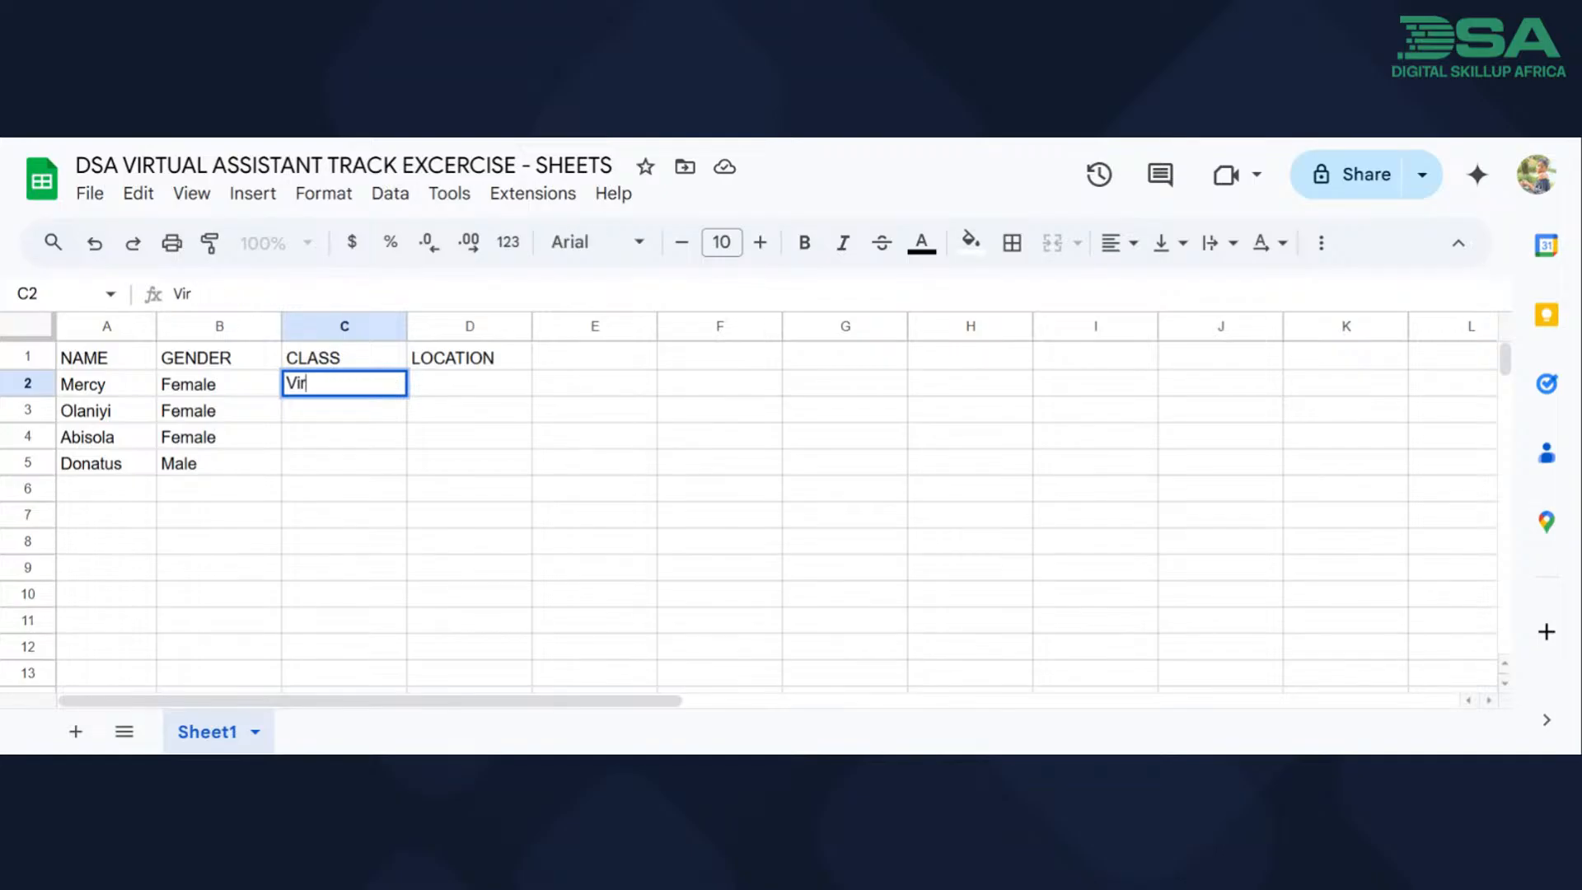
text(a)
key(BackSpace)
text(A)
click(448, 422)
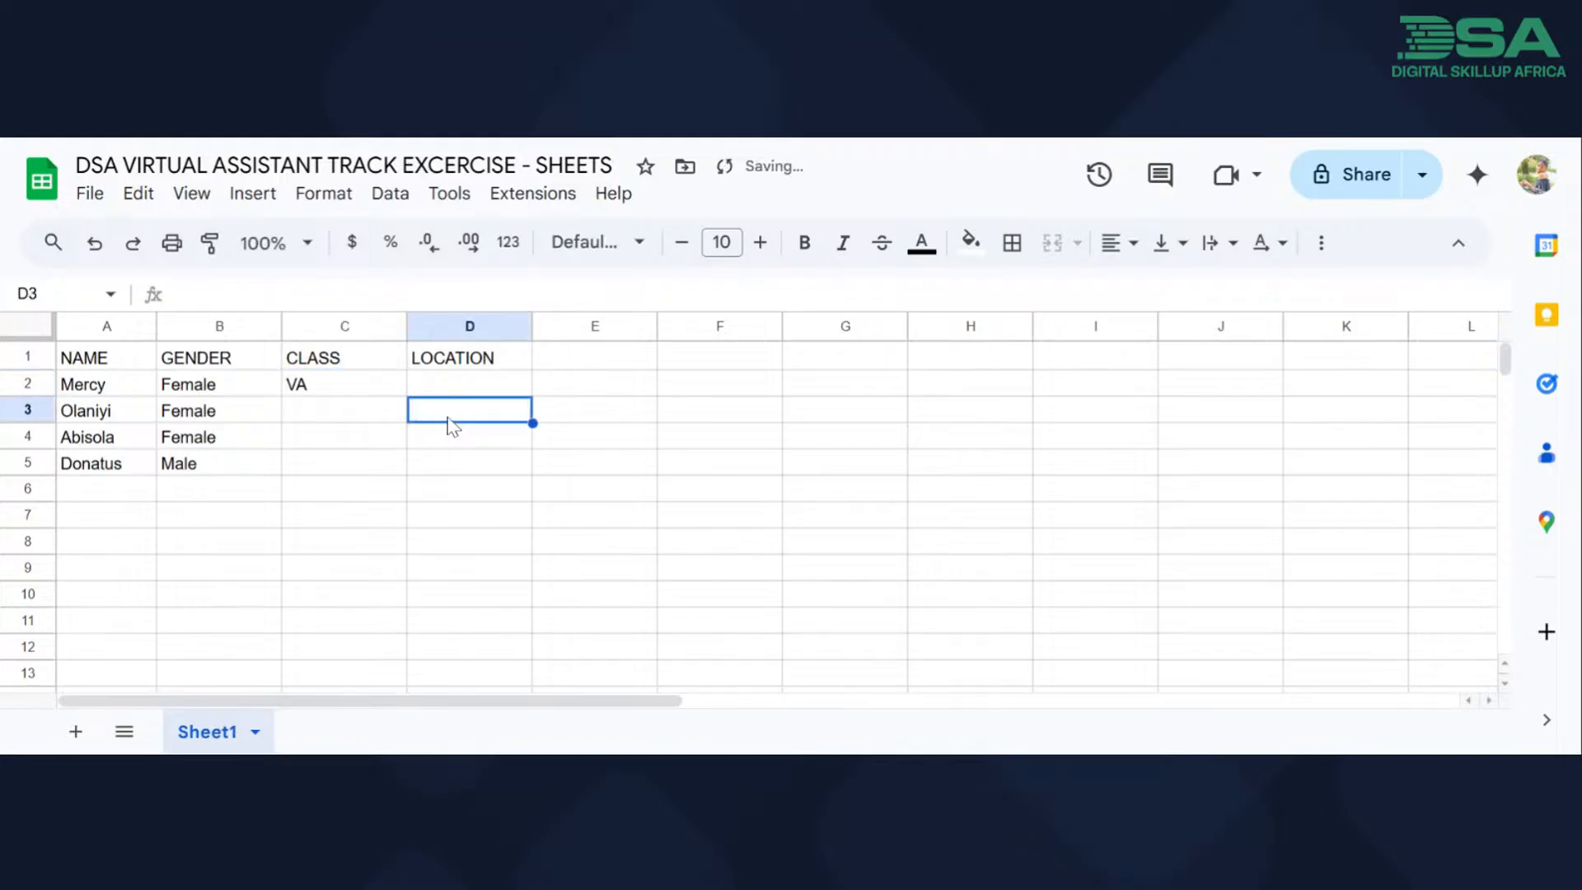
Fill "VA" from cell C2 down to cell C3.
click(392, 389)
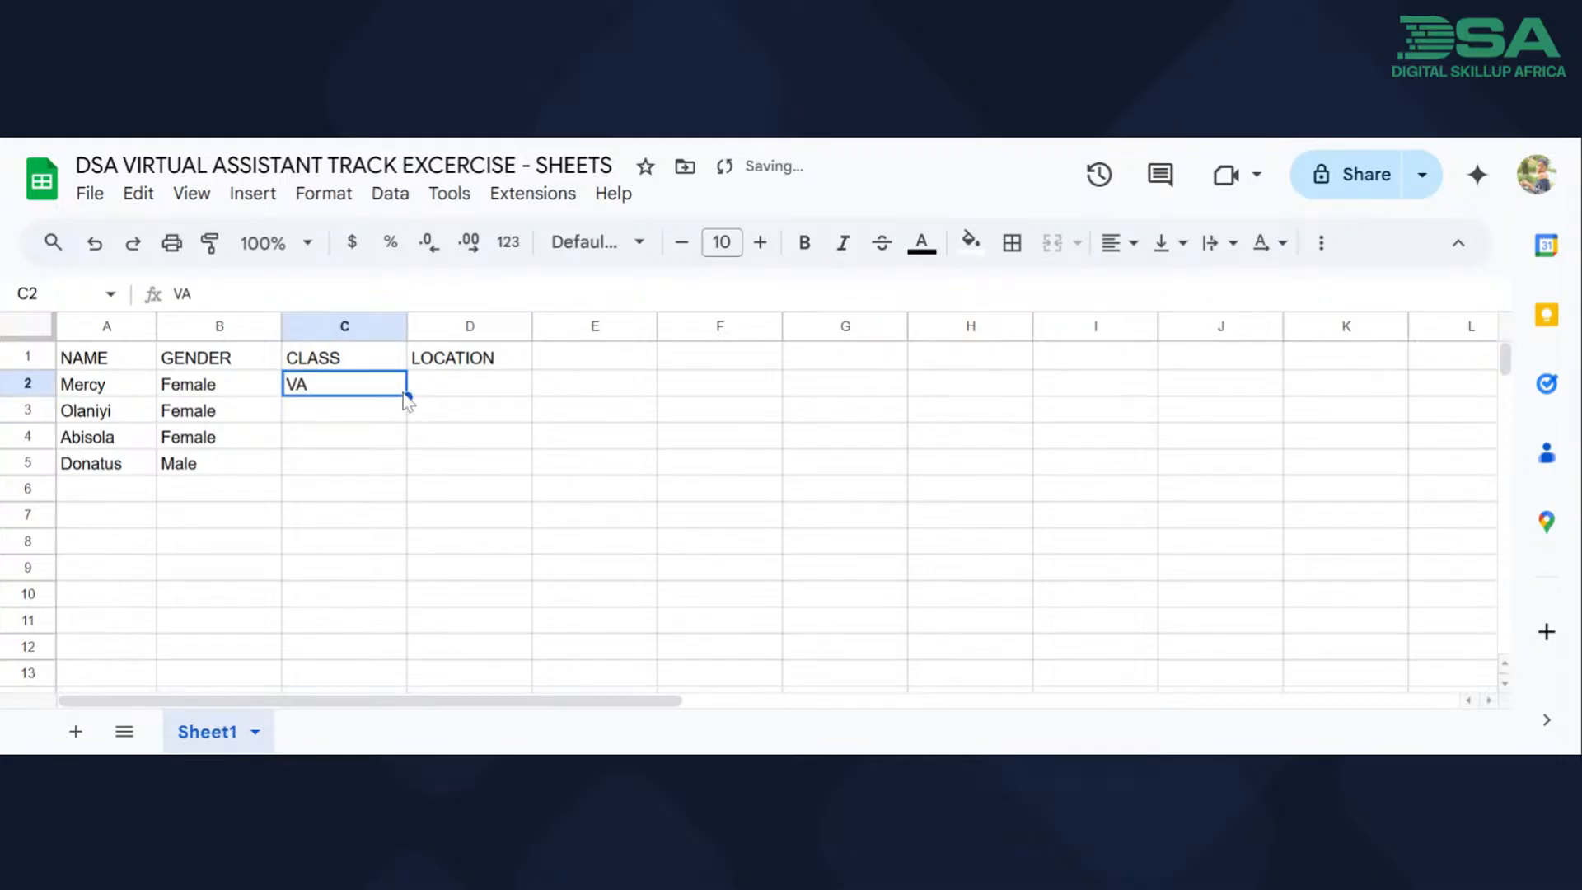
drag(407, 397, 403, 420)
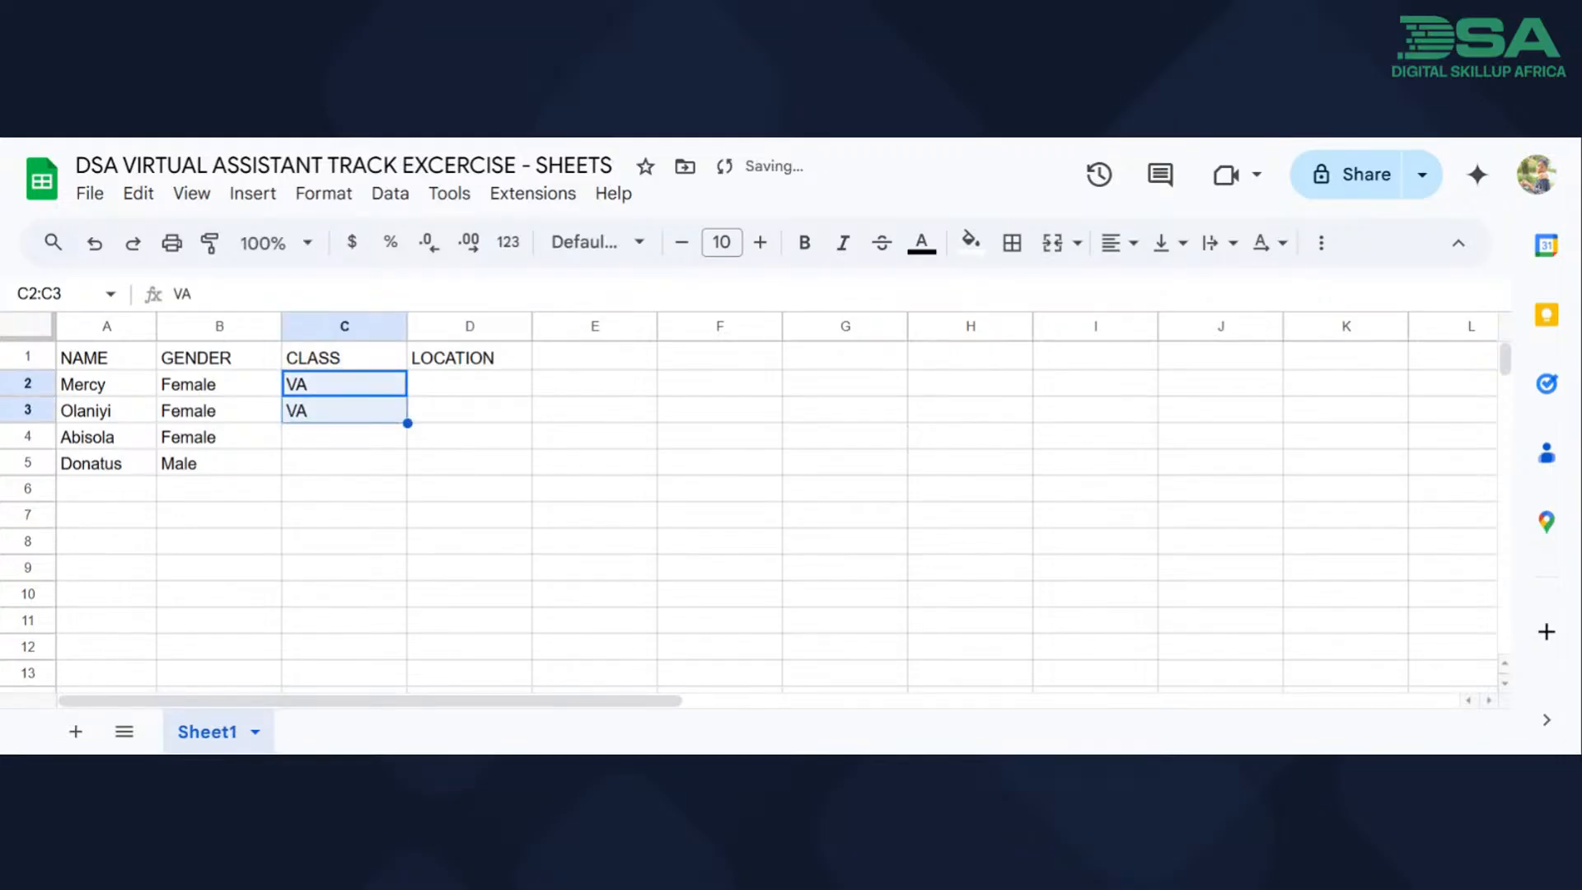
click(368, 463)
Enter the class "PROJECT MANAGEMENT" in cell C4.
click(360, 447)
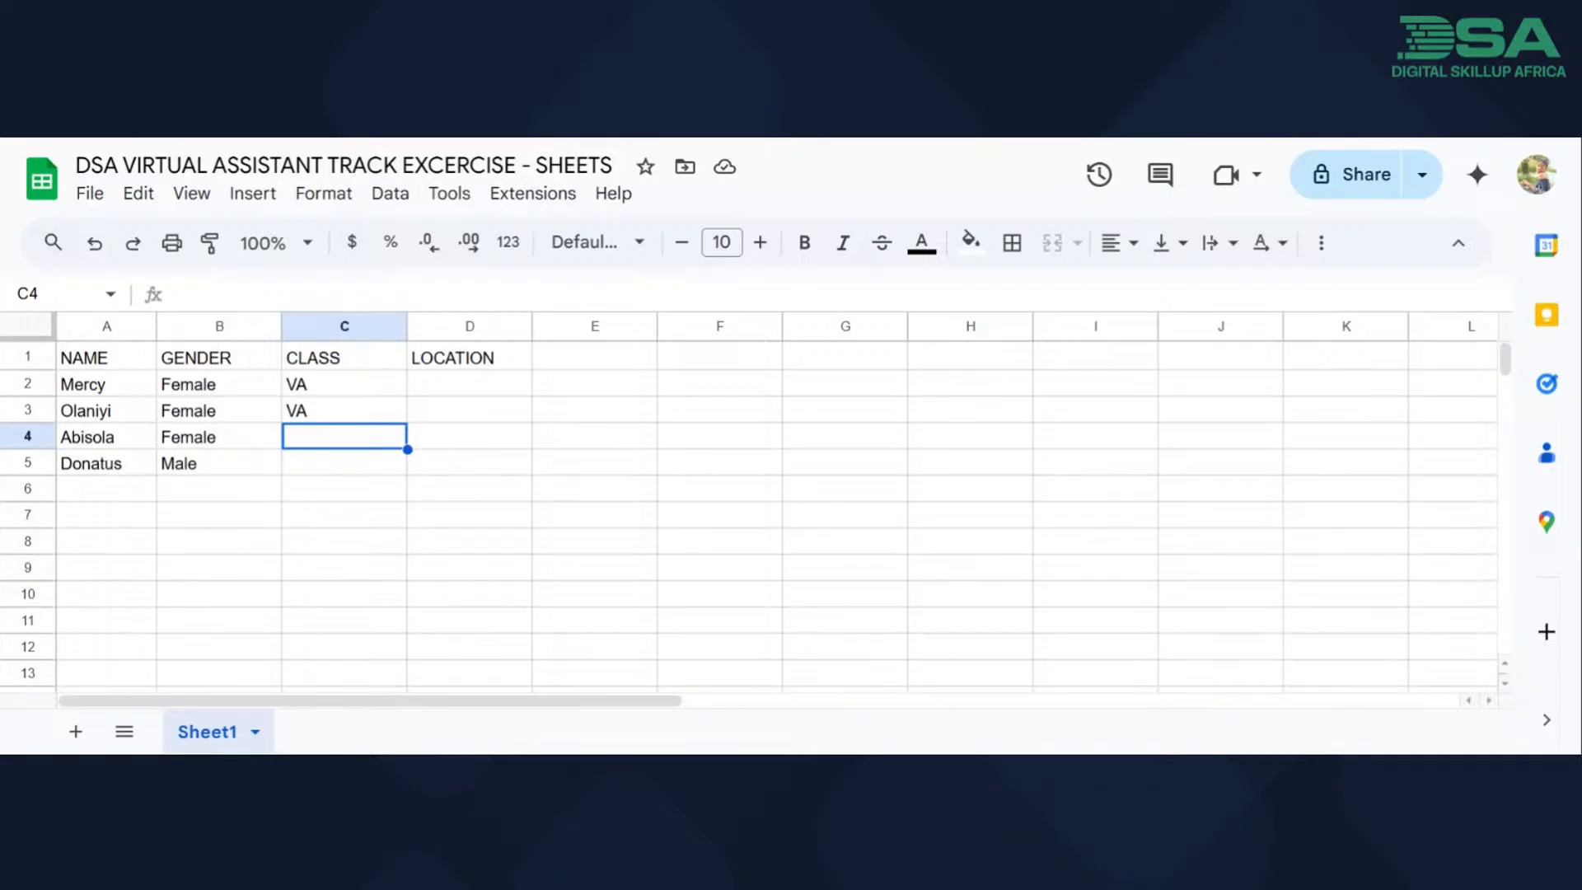
text(p)
key(BackSpace)
text(PROJECT MANAGEMENYT)
key(BackSpace)
key(BackSpace)
text(T)
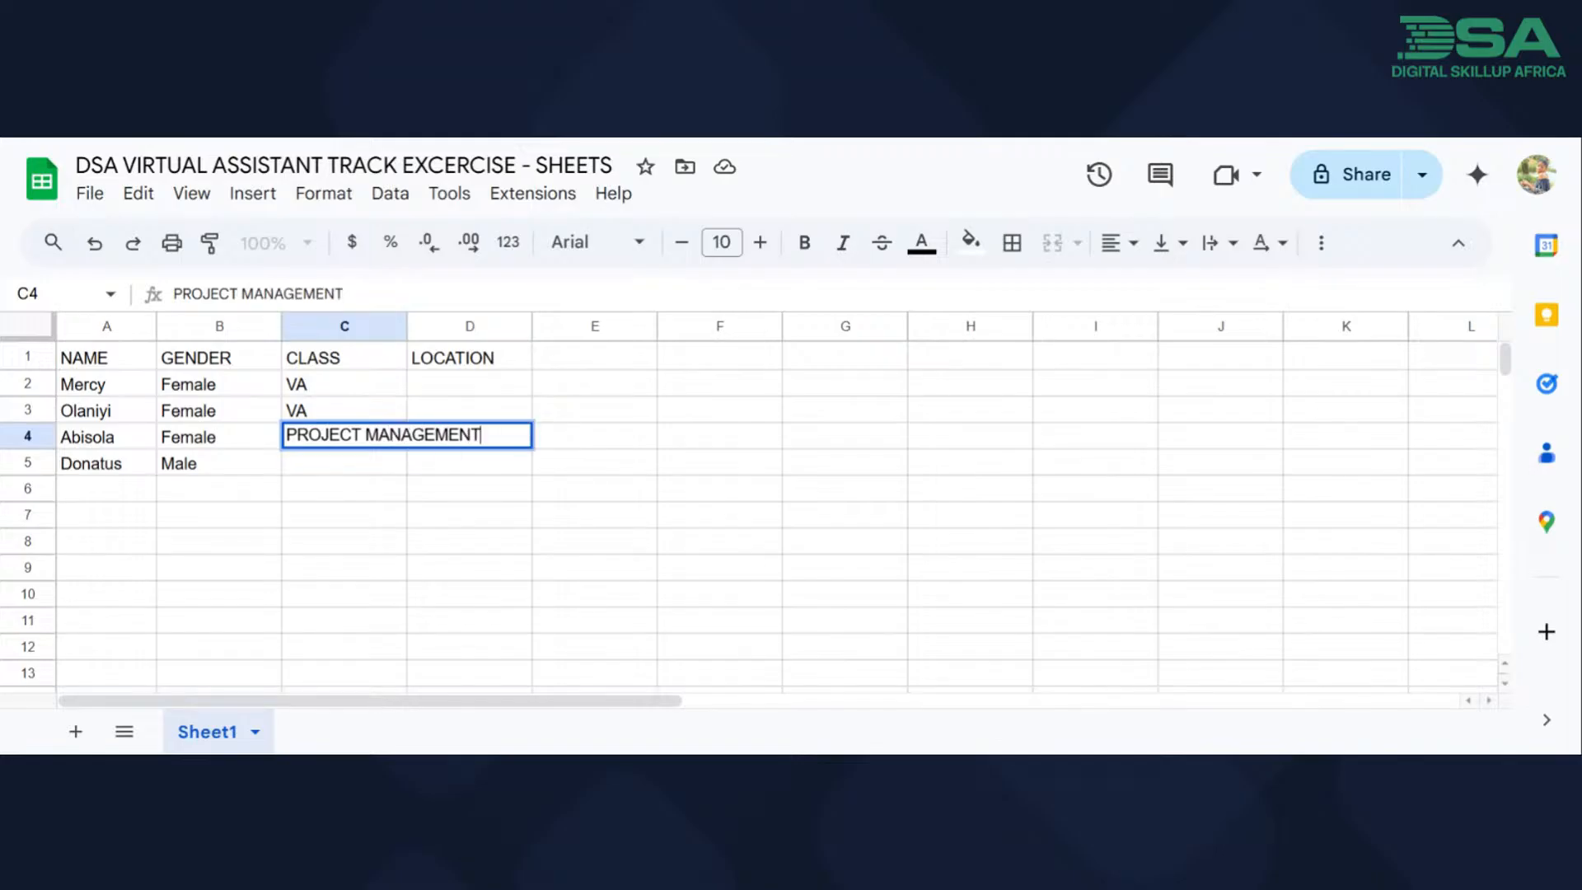
key(Return)
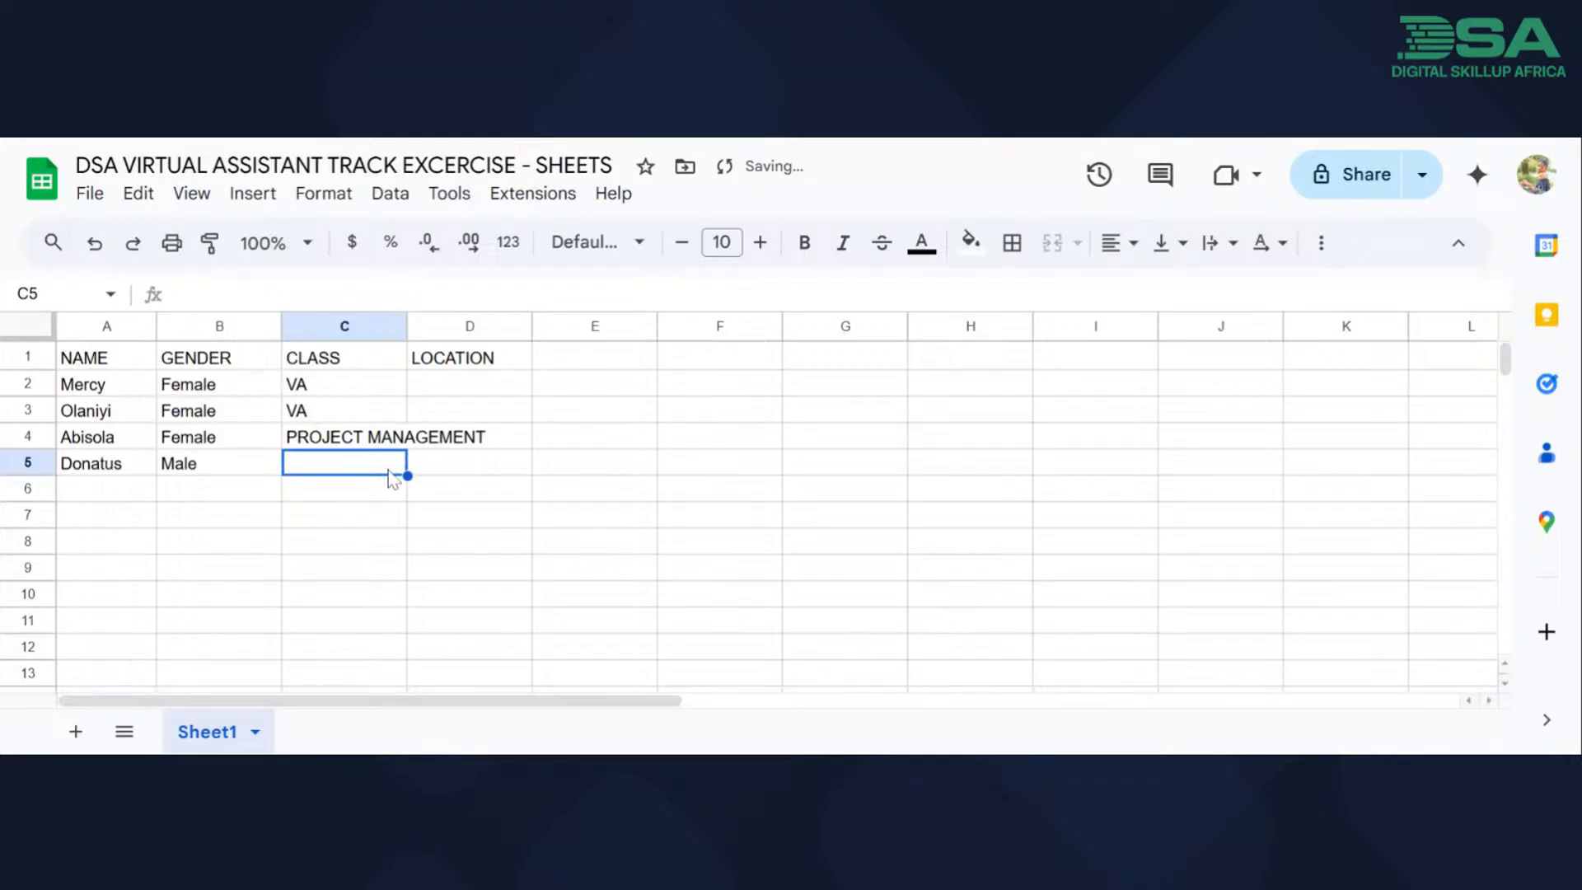
Enter the class "VIDEO EDITING" in cell C5 and check how the long text in C4 spills into column D.
text(VIDE)
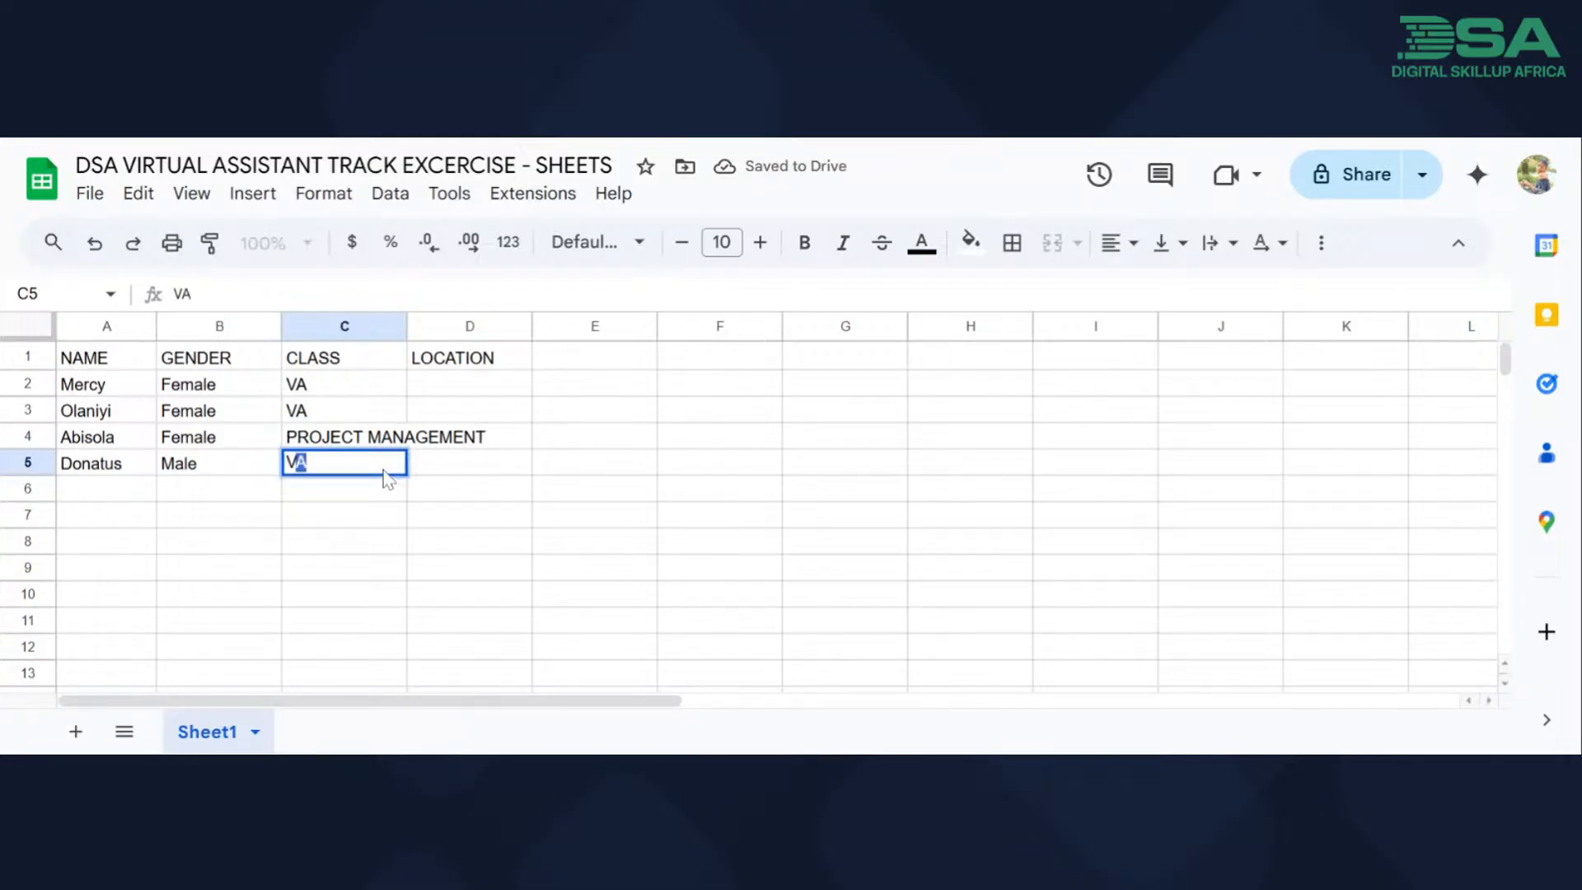
text(O ED)
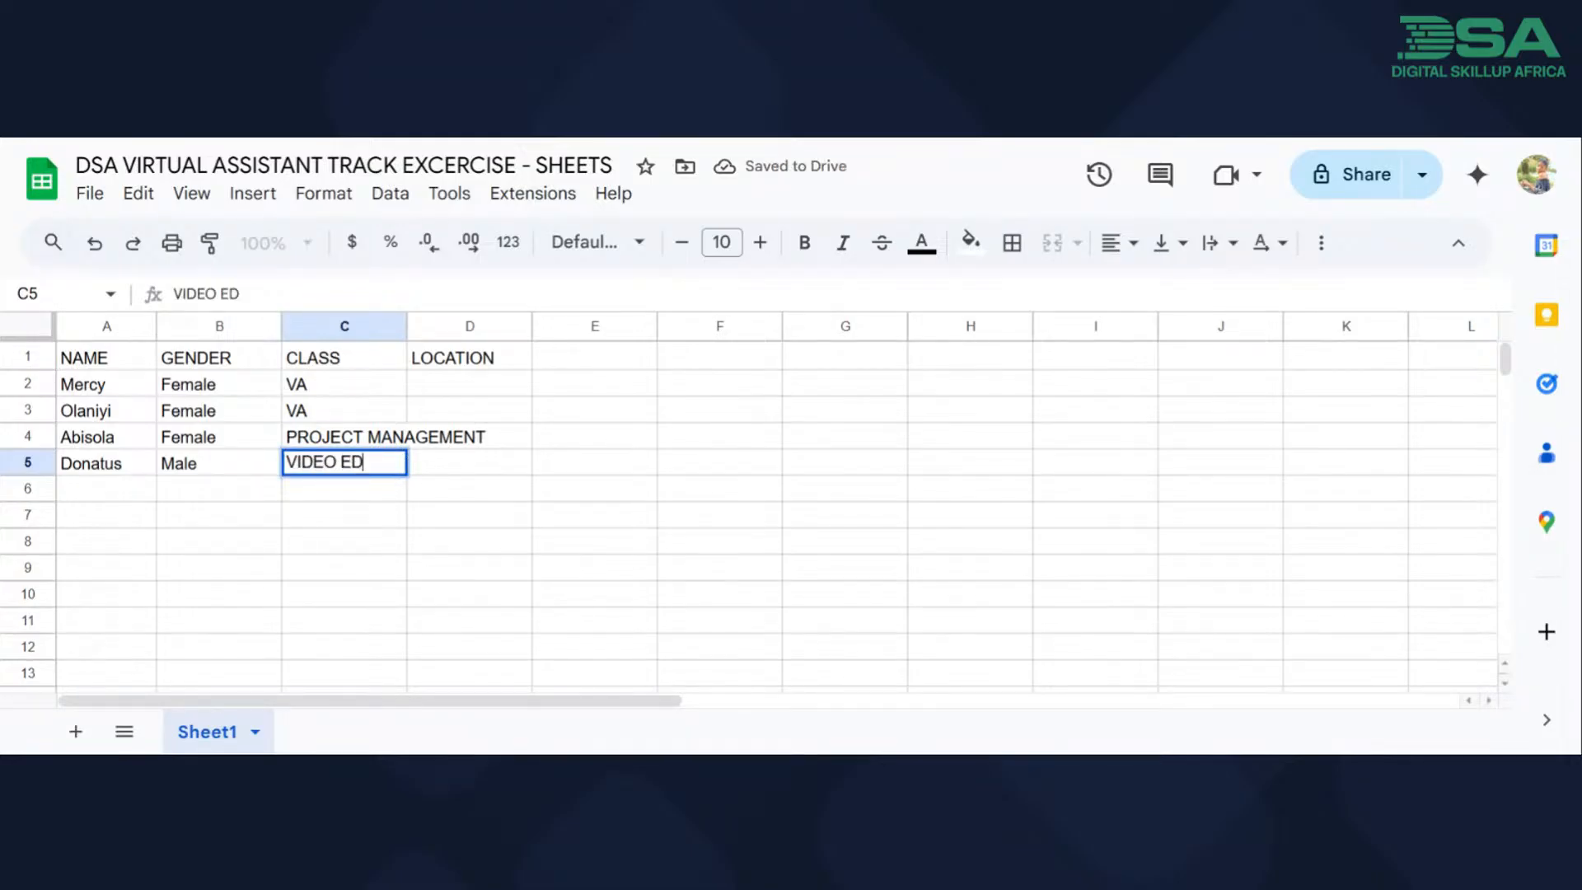
text(ITING)
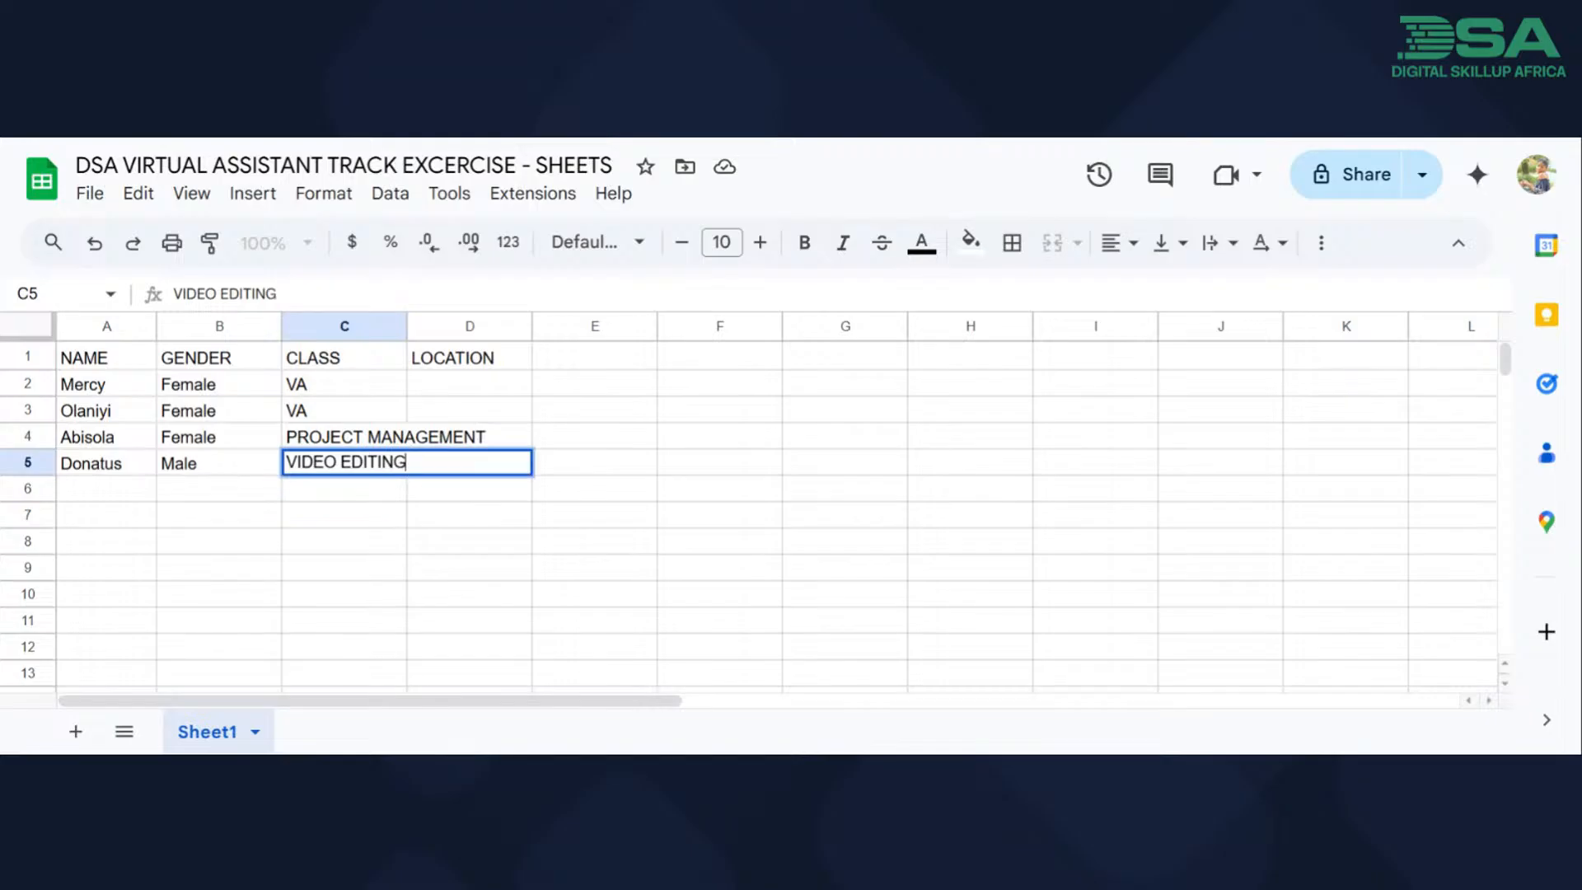
click(403, 526)
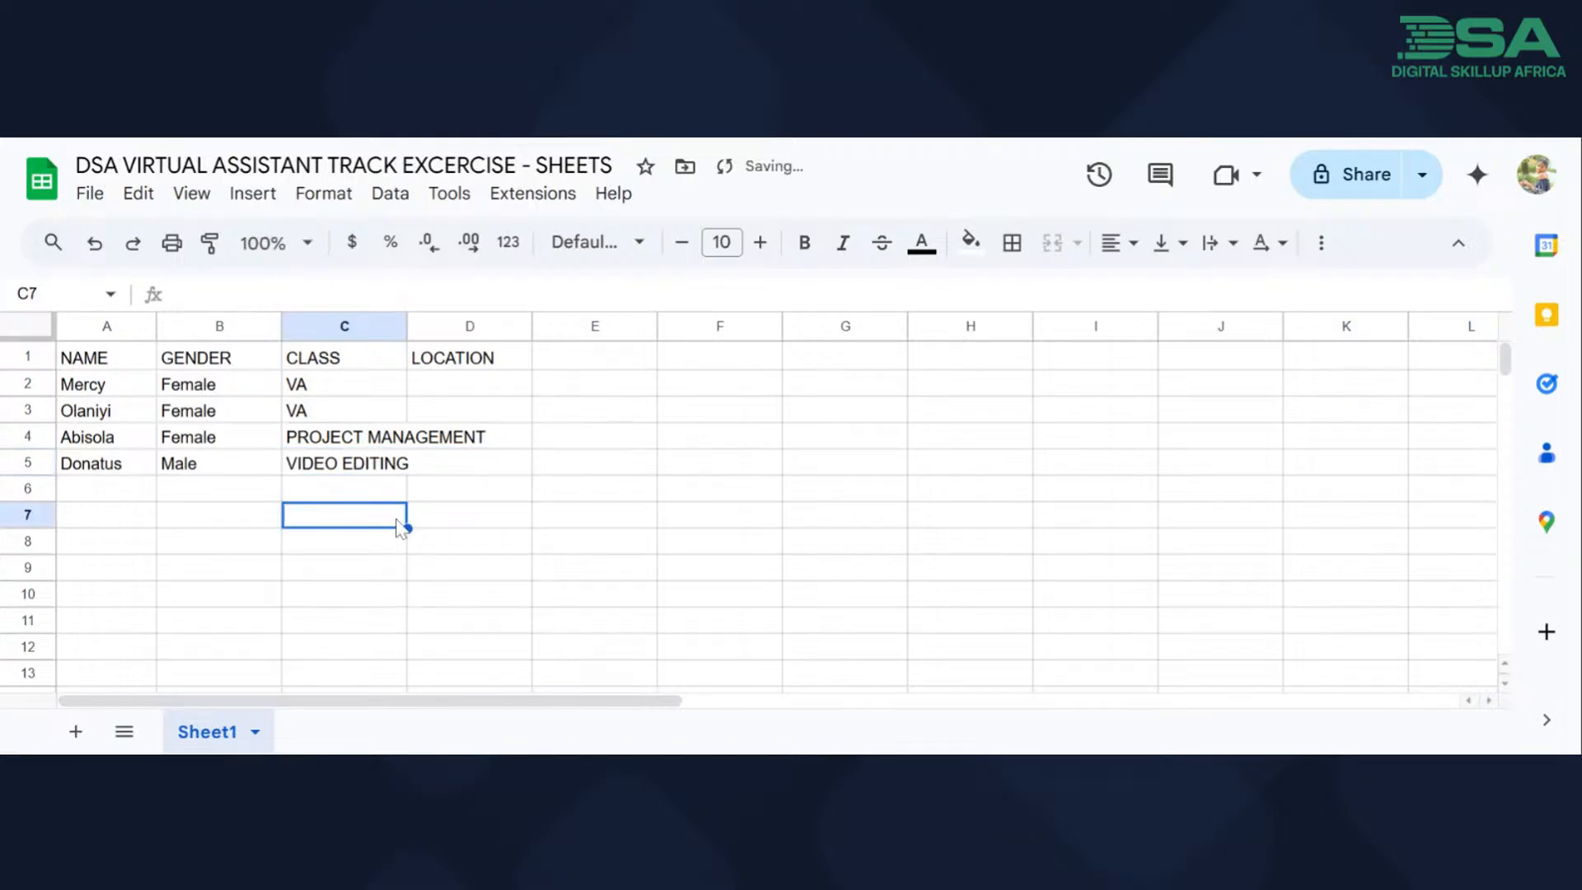
click(365, 447)
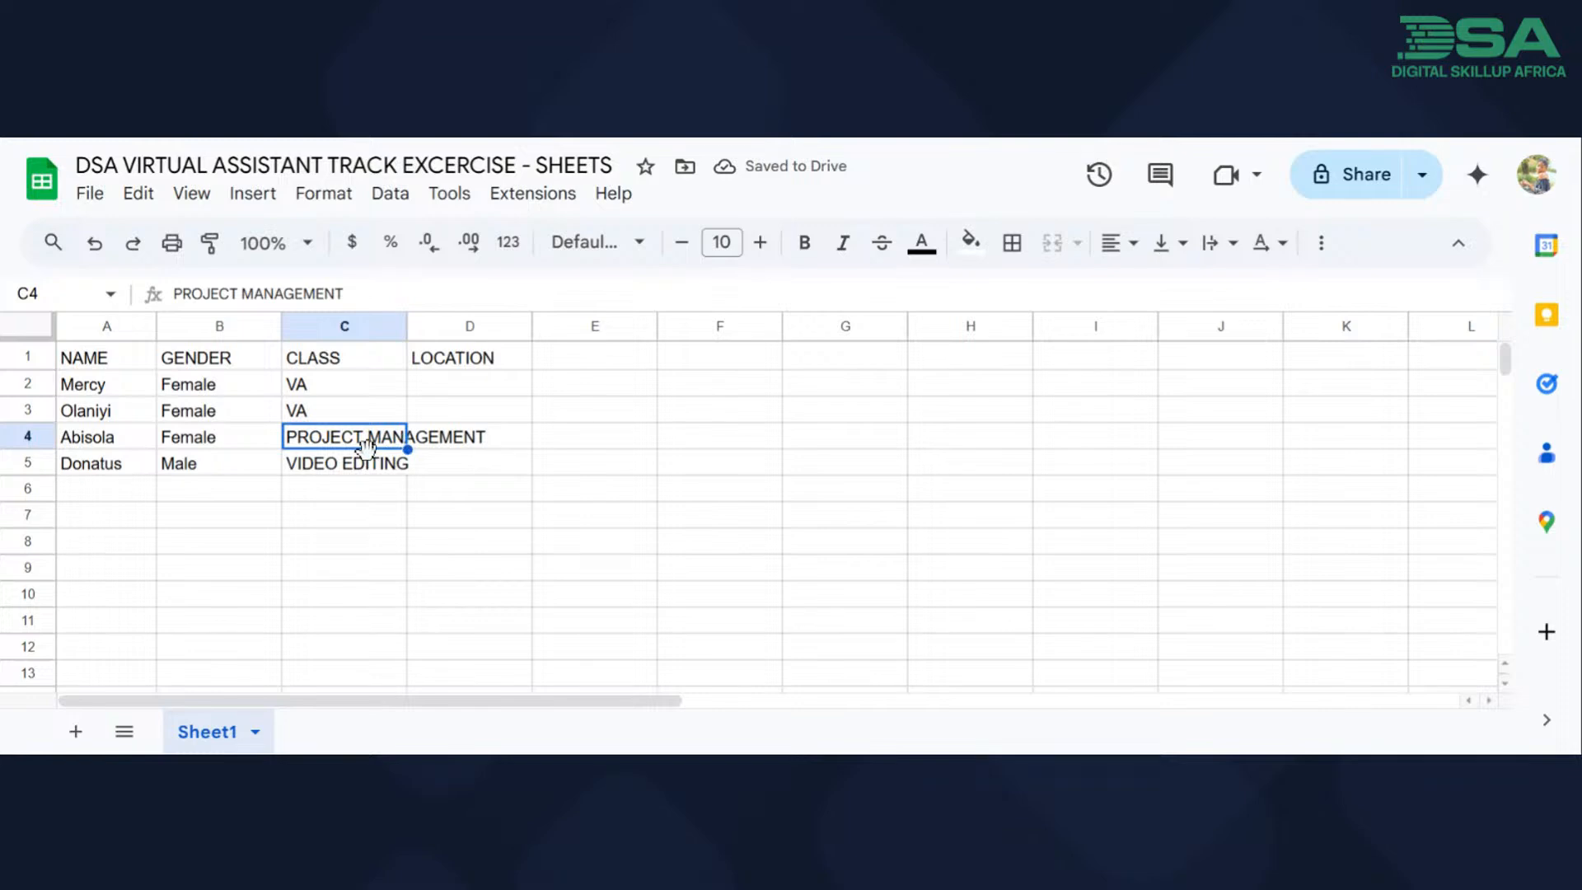
click(495, 447)
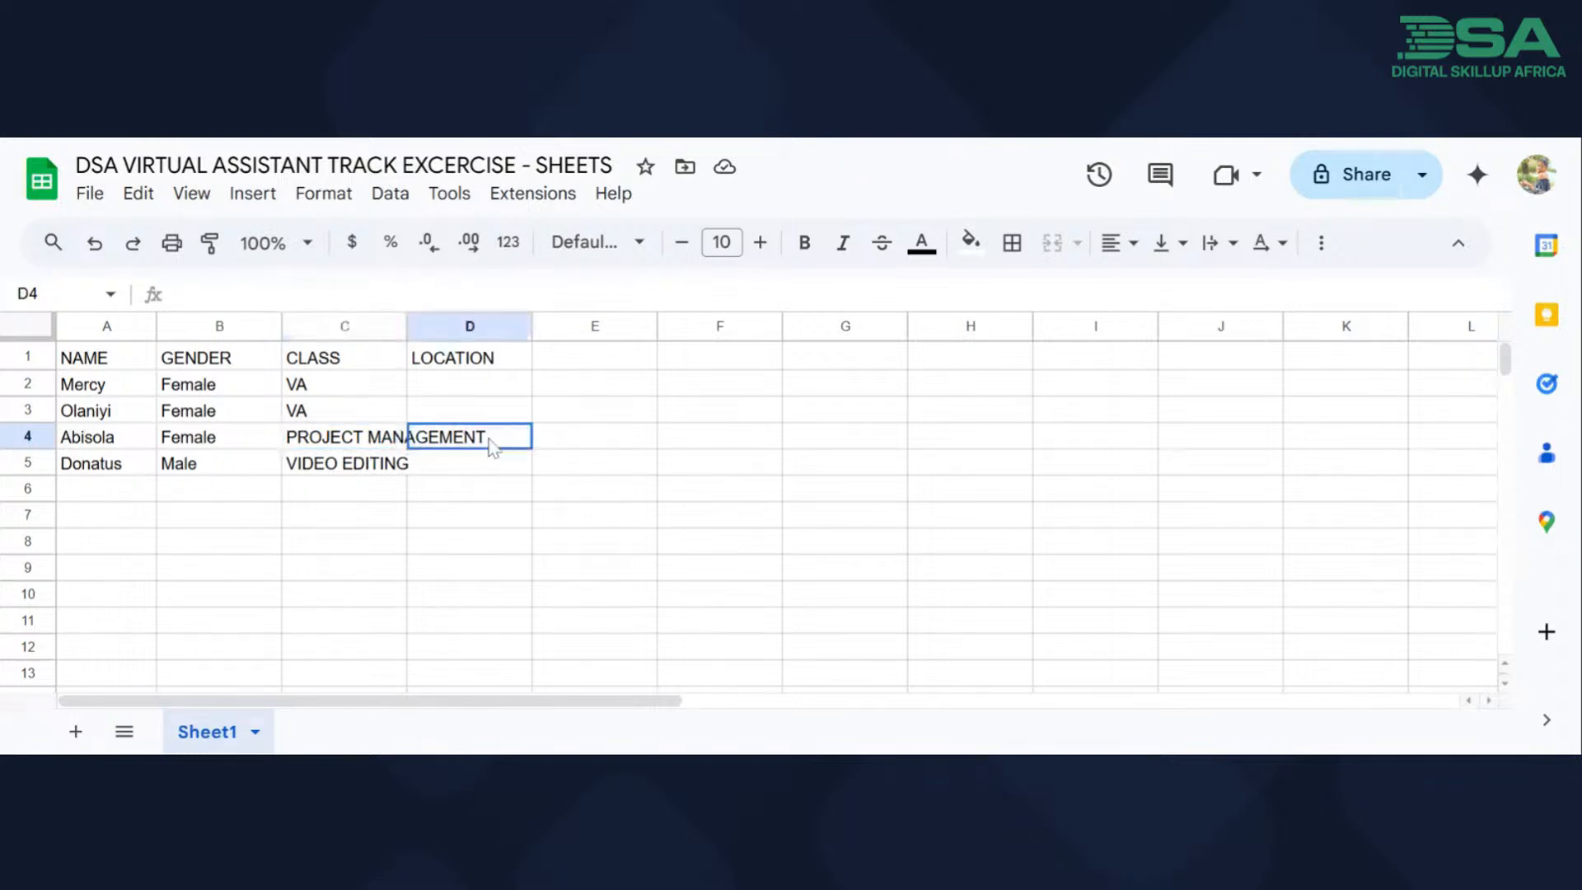
Enter the locations "ABUJA" in cell D2 and "LAGOS" in cell D3.
click(470, 392)
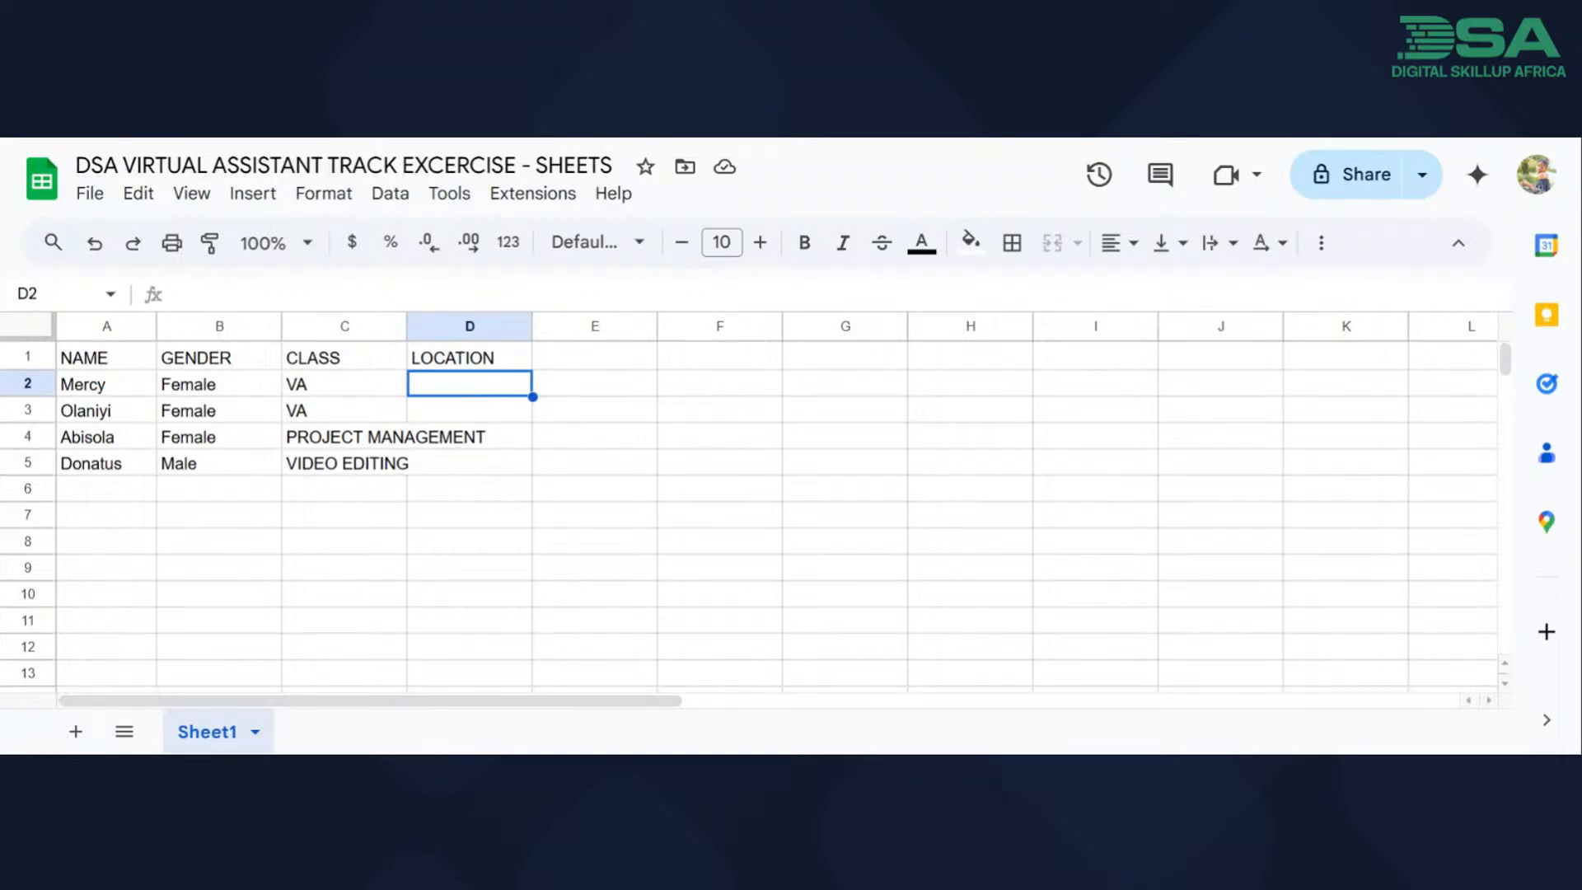
text(ABUJA)
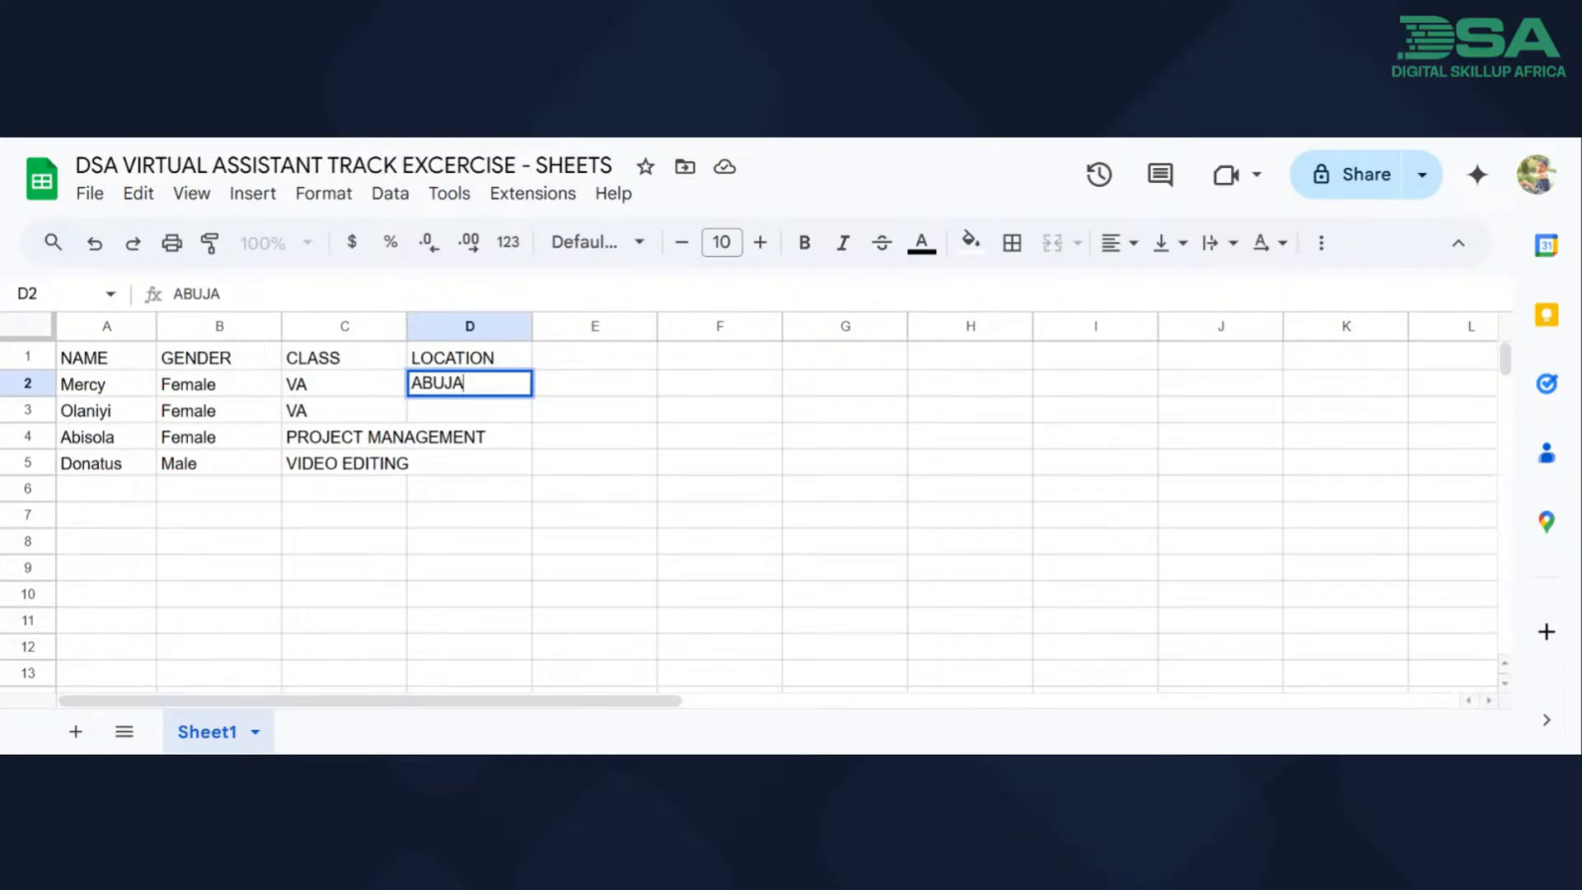
key(Return)
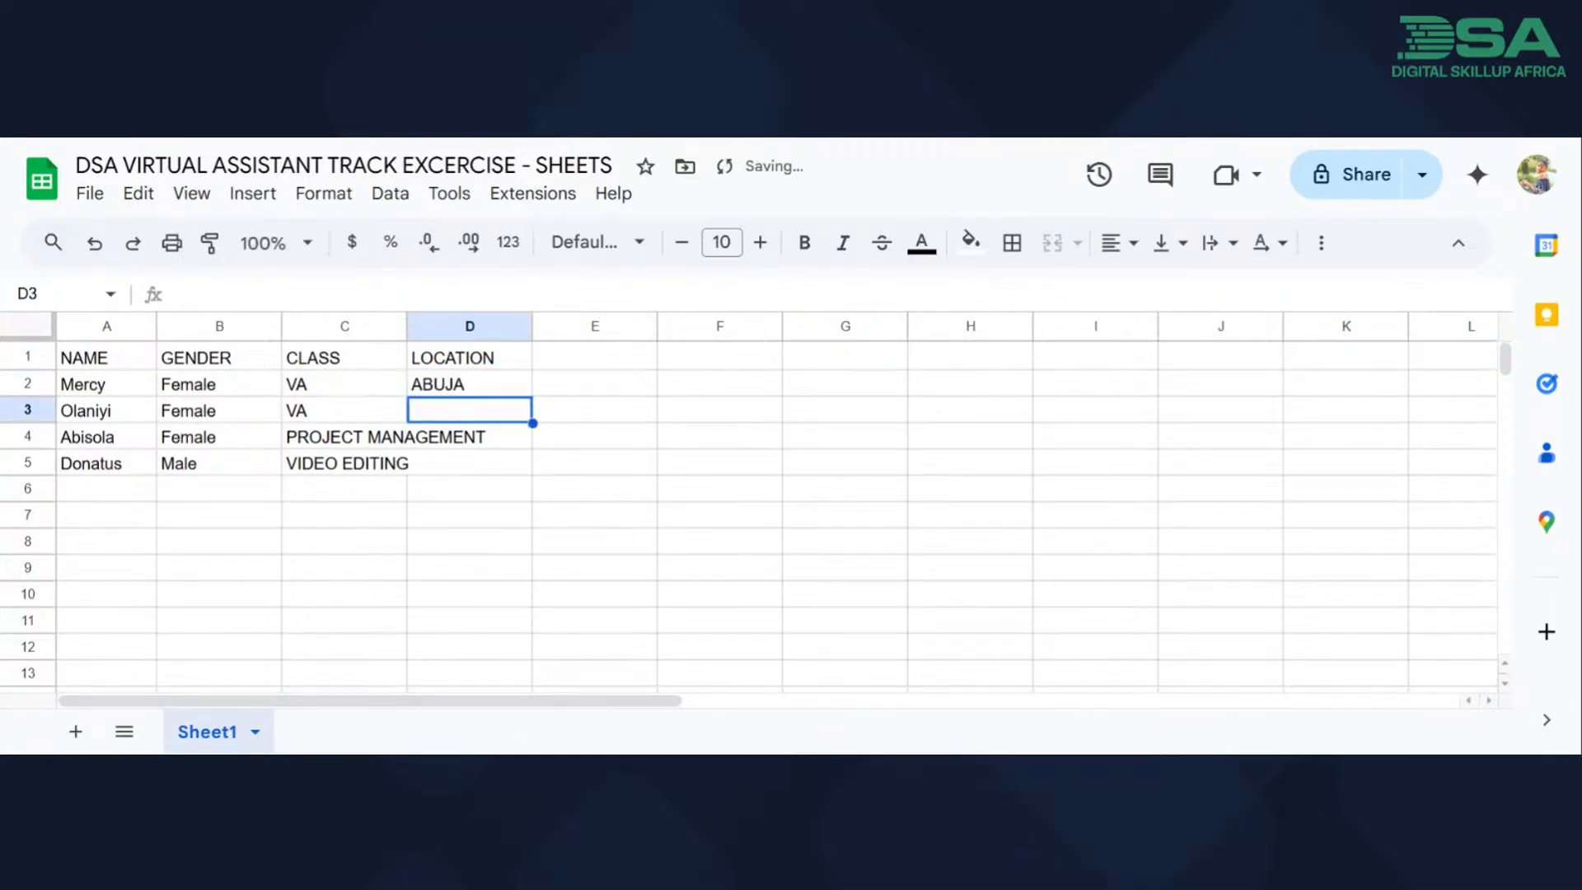
text(LAGOS)
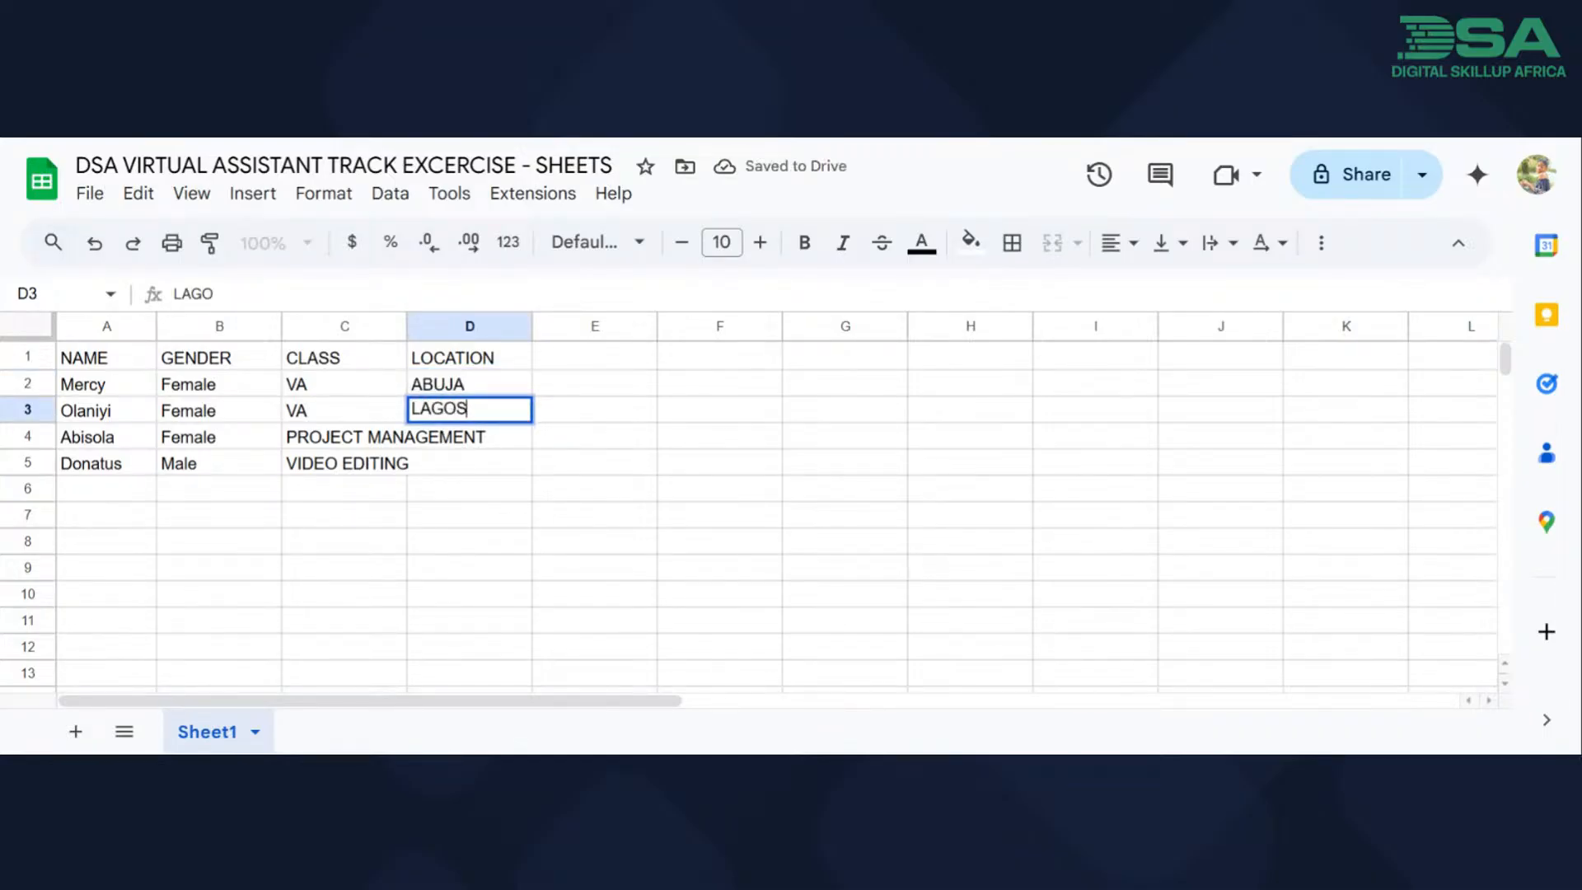
key(Return)
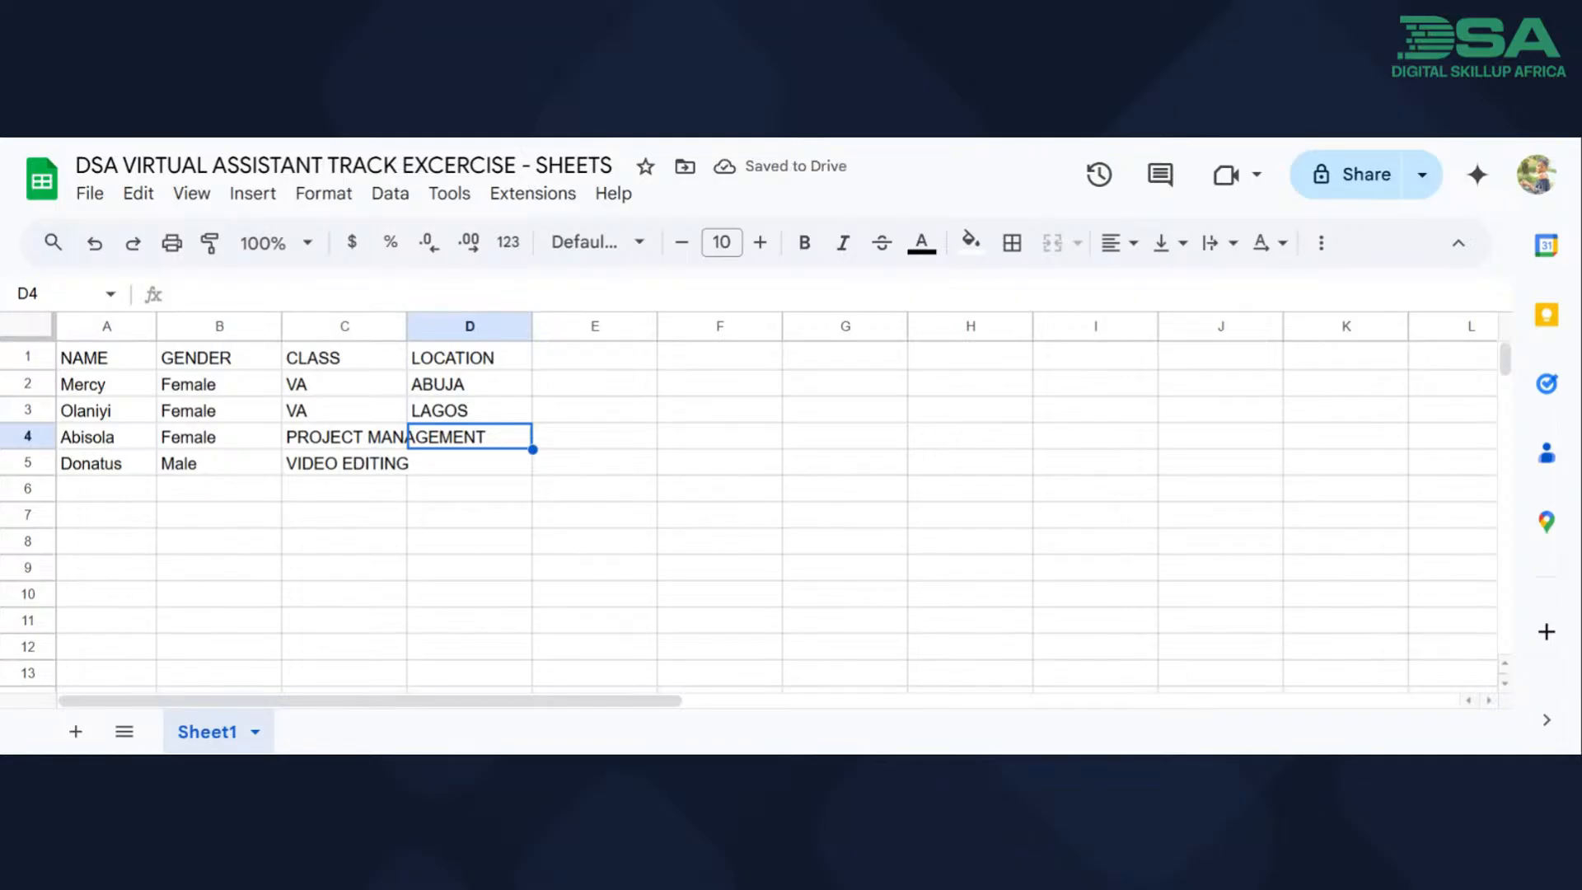
Enter the locations "CHINA" in cell D4 and "TEXAS" in cell D5.
text(C)
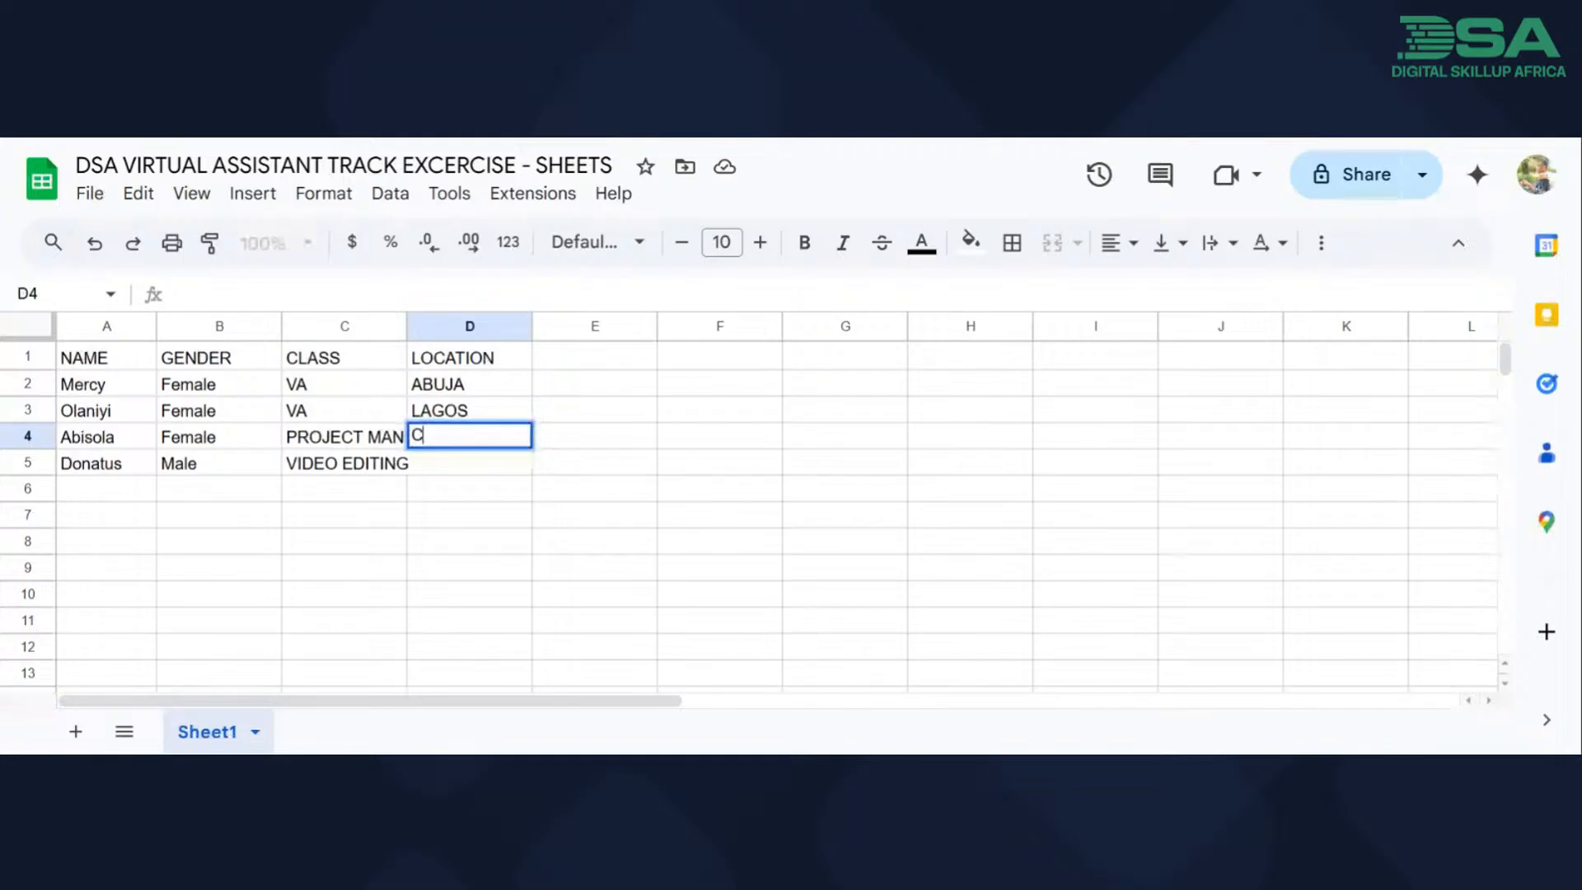
text(HINA)
key(Return)
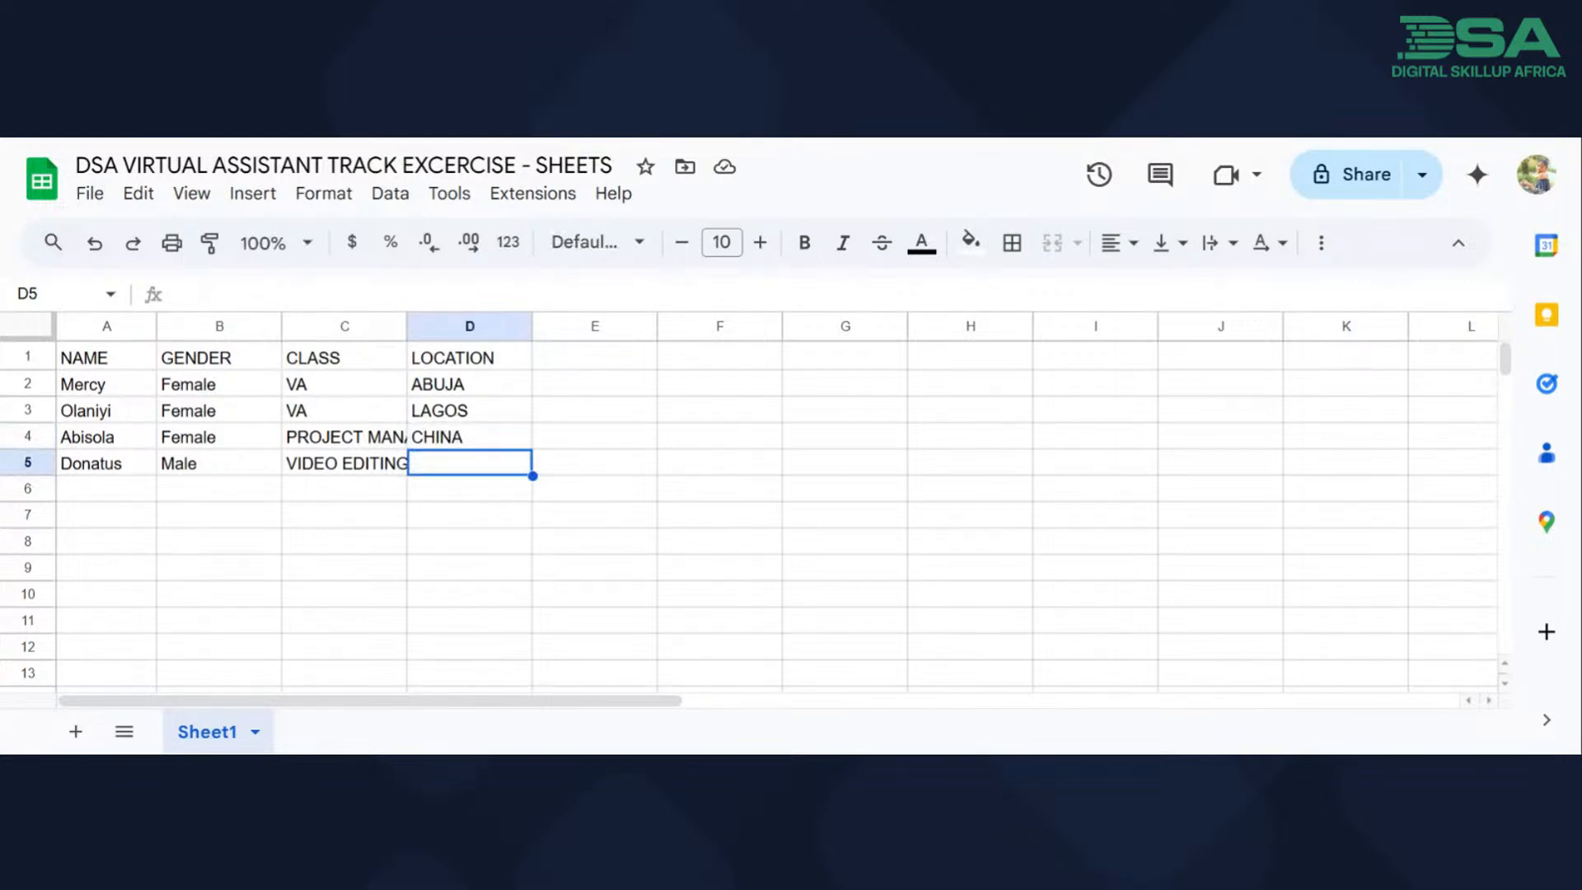
text(T)
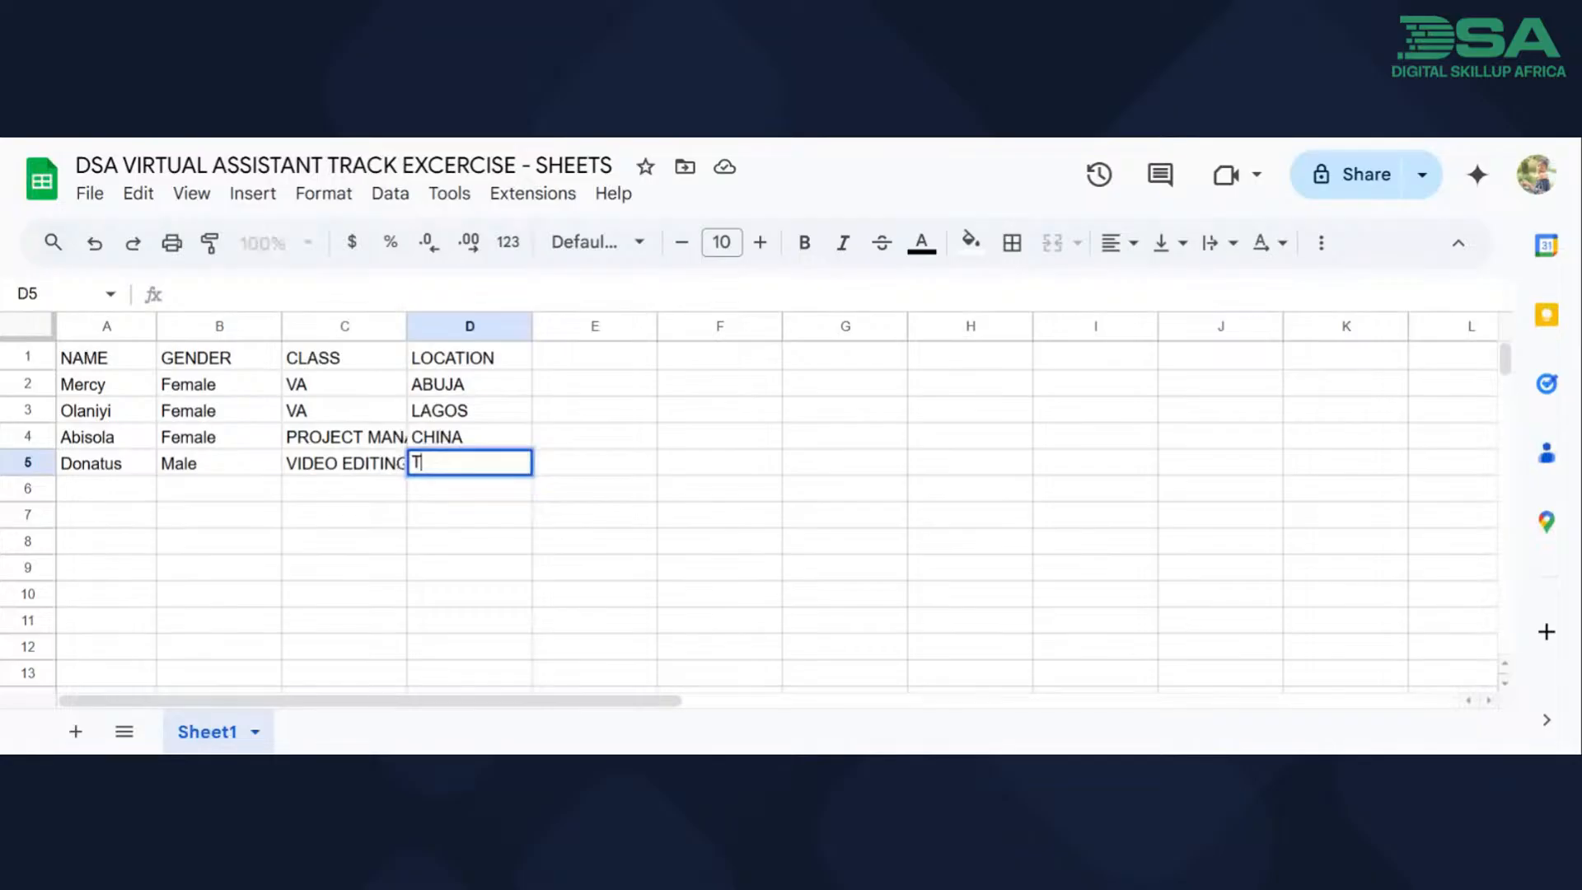
text(EXAS)
click(634, 600)
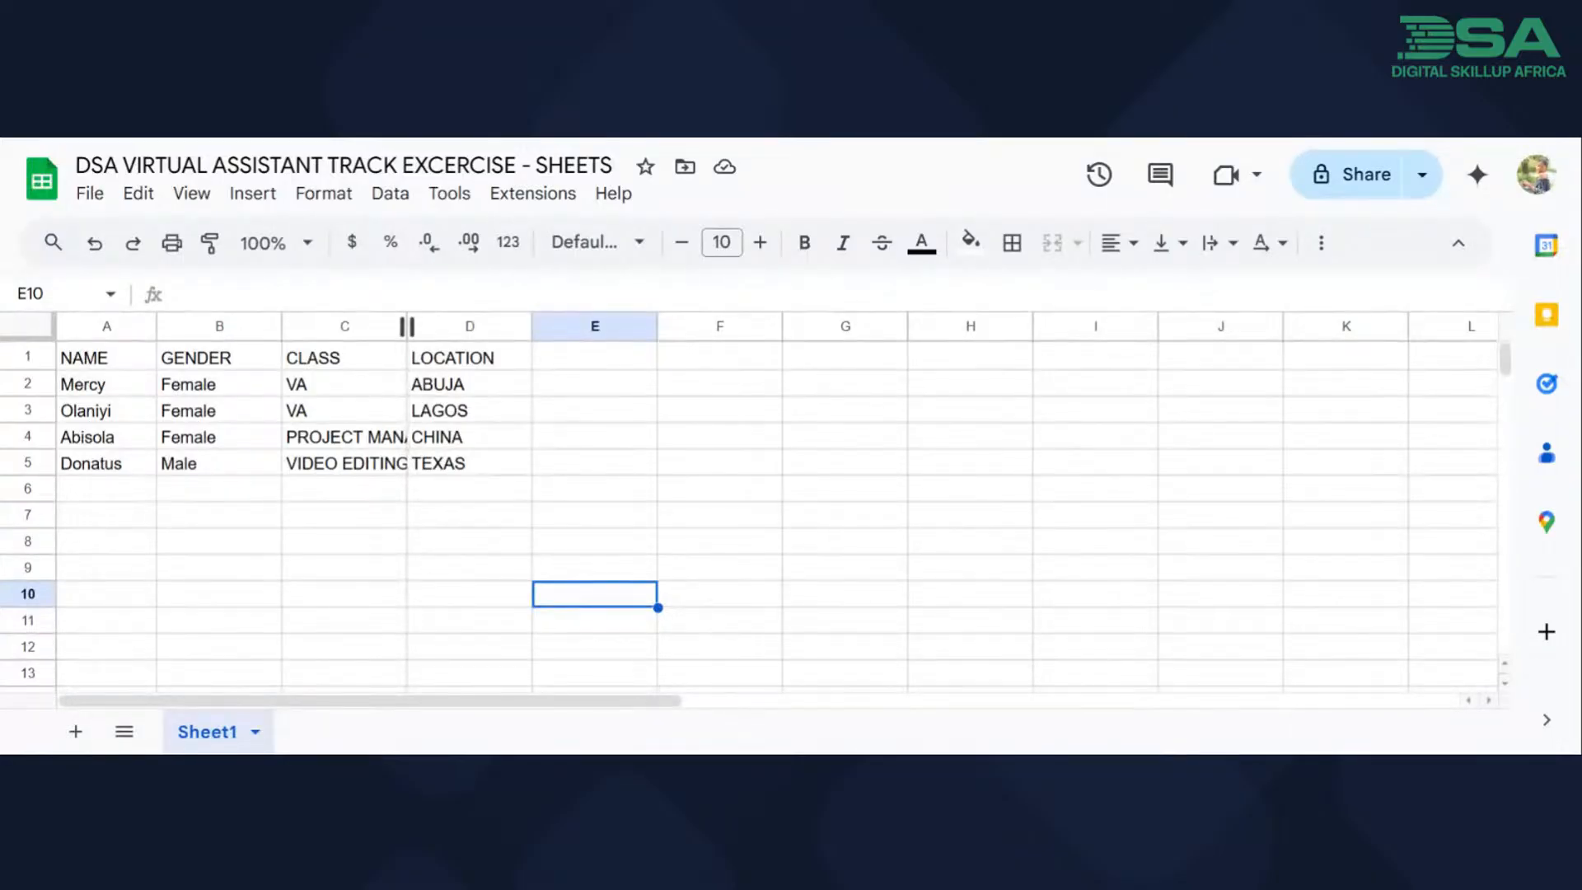
Fit column C to its contents and widen it slightly further so the class names have extra room.
drag(407, 326, 407, 327)
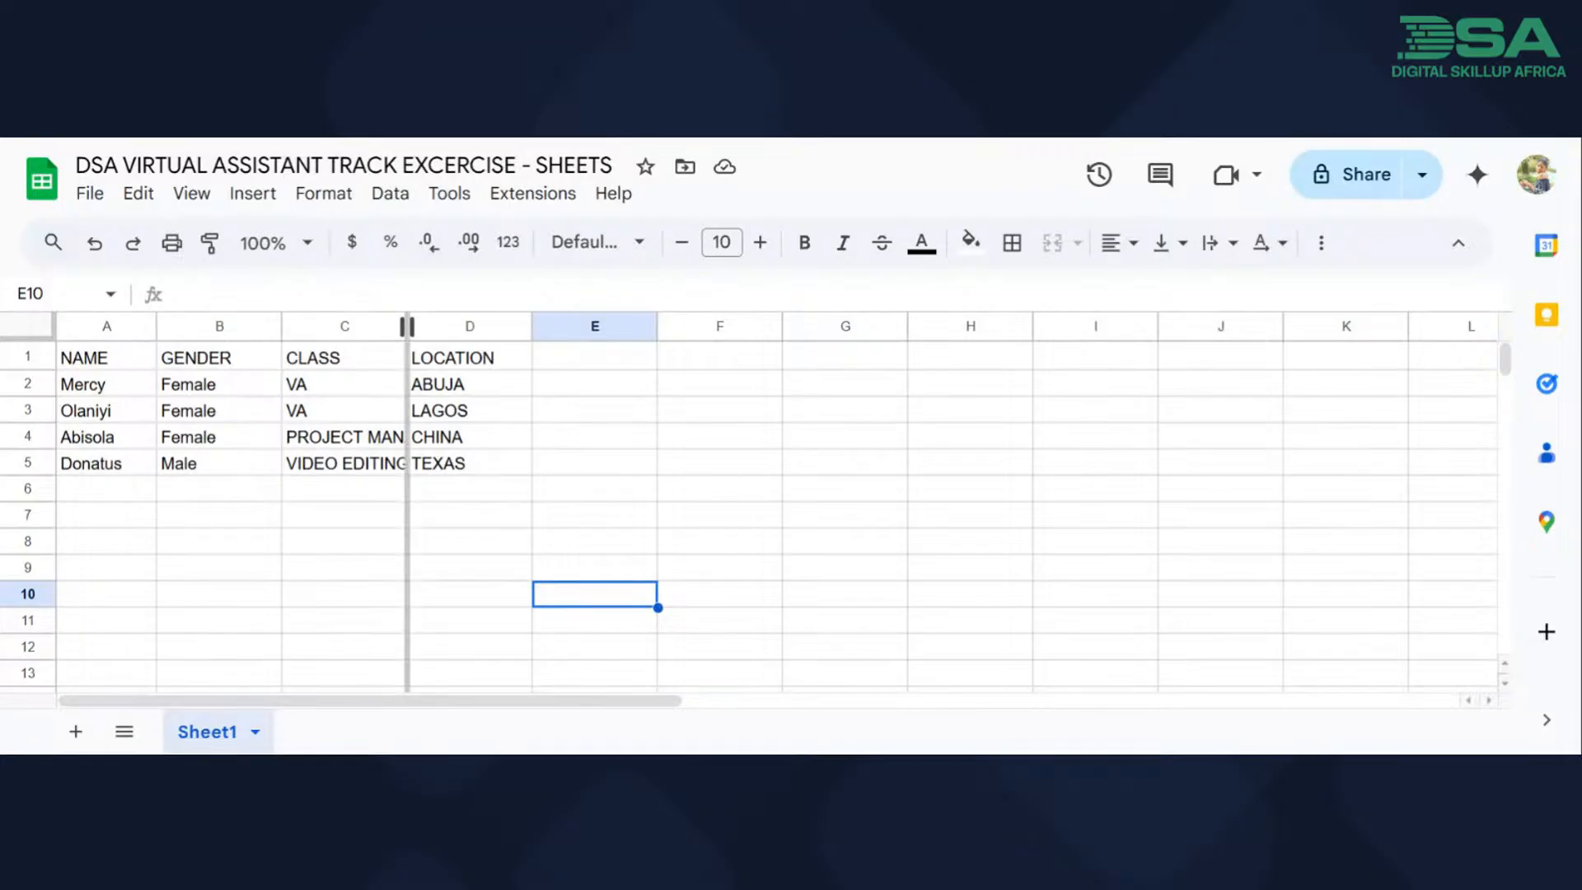
double_click(407, 326)
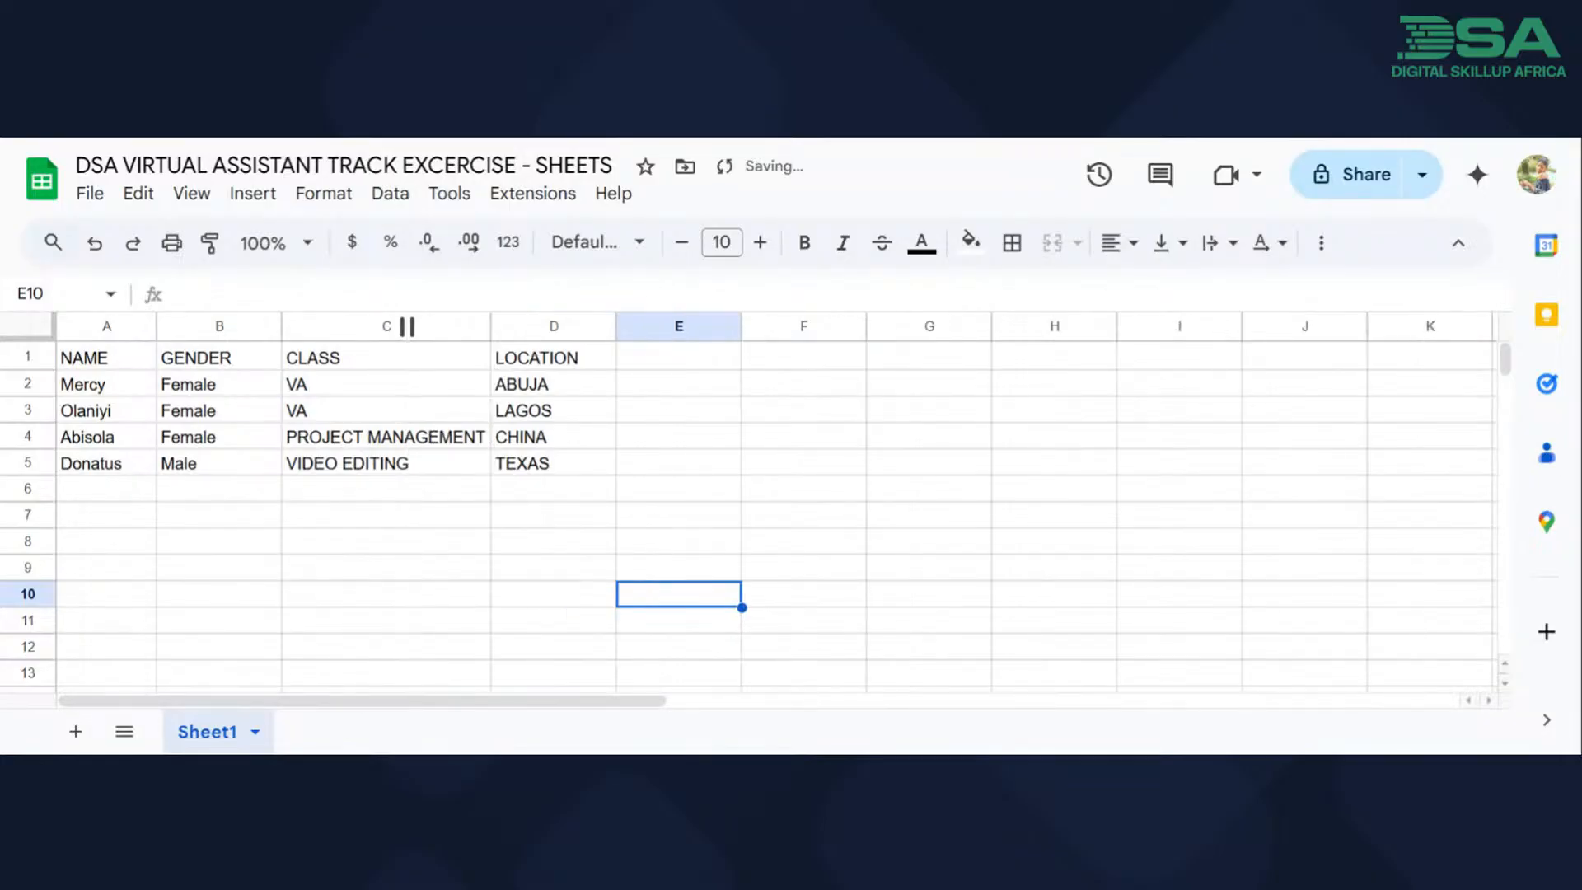
mouse_move(491, 327)
mouse_down()
mouse_move(376, 326)
mouse_move(504, 326)
mouse_up()
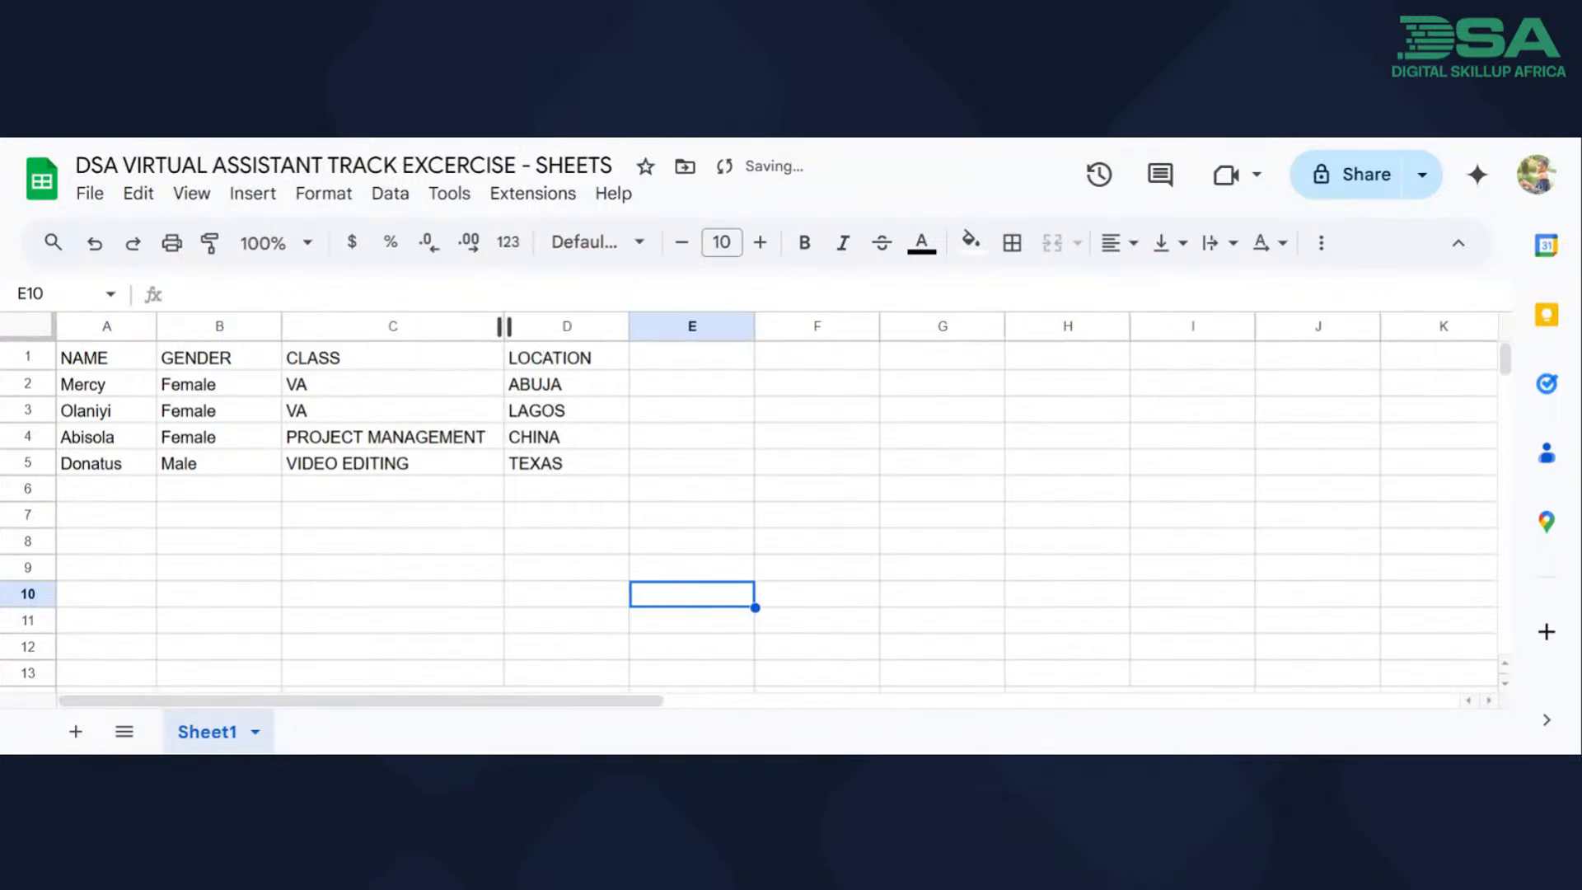
click(623, 475)
drag(571, 458, 452, 435)
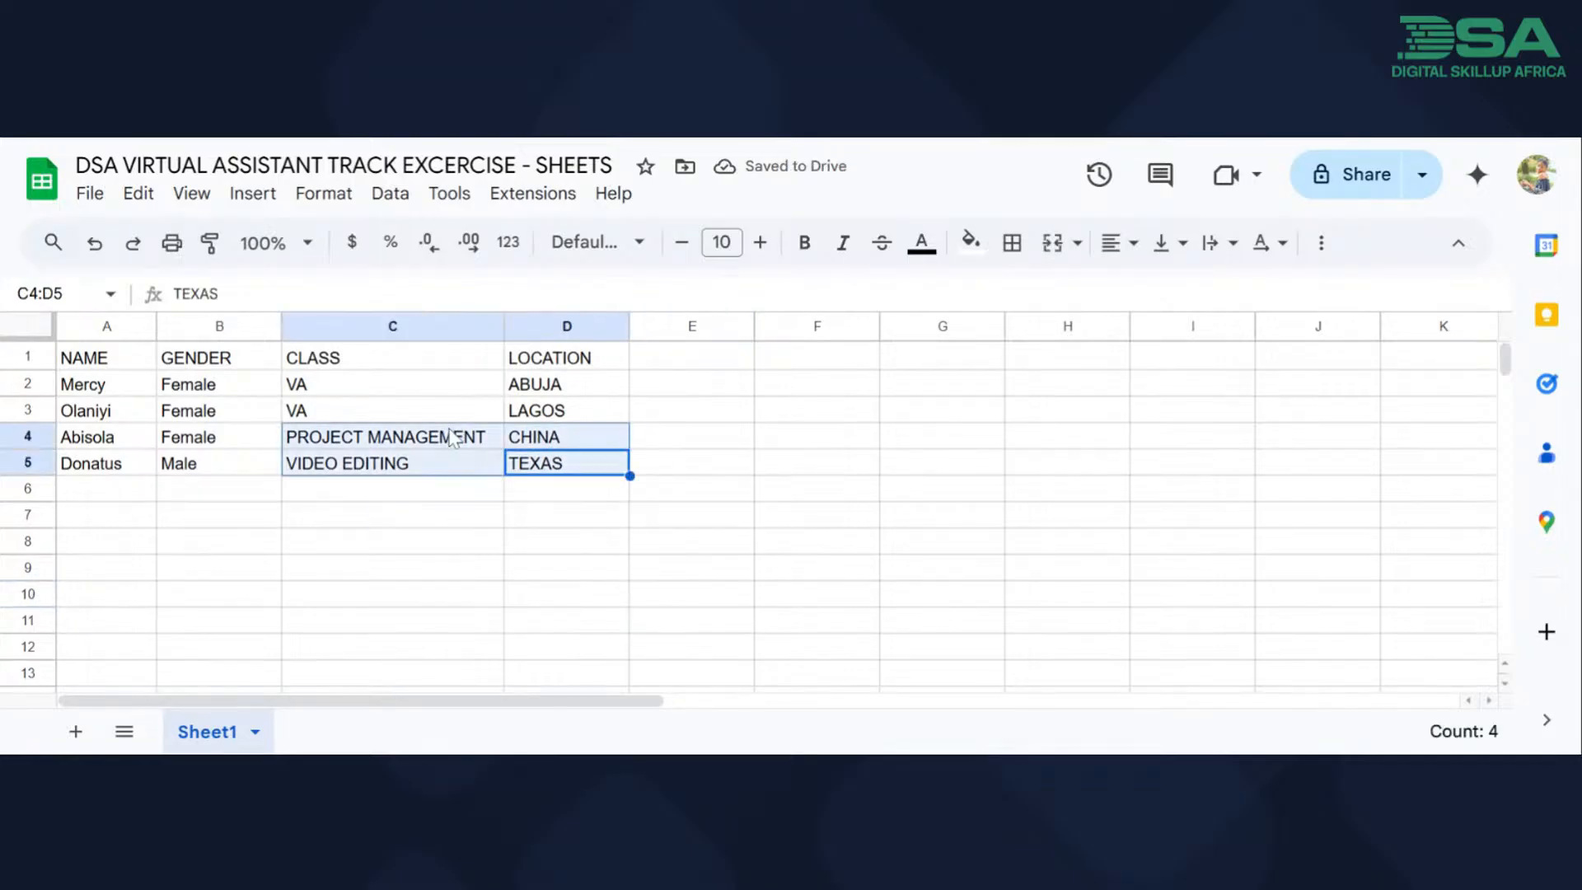
click(369, 550)
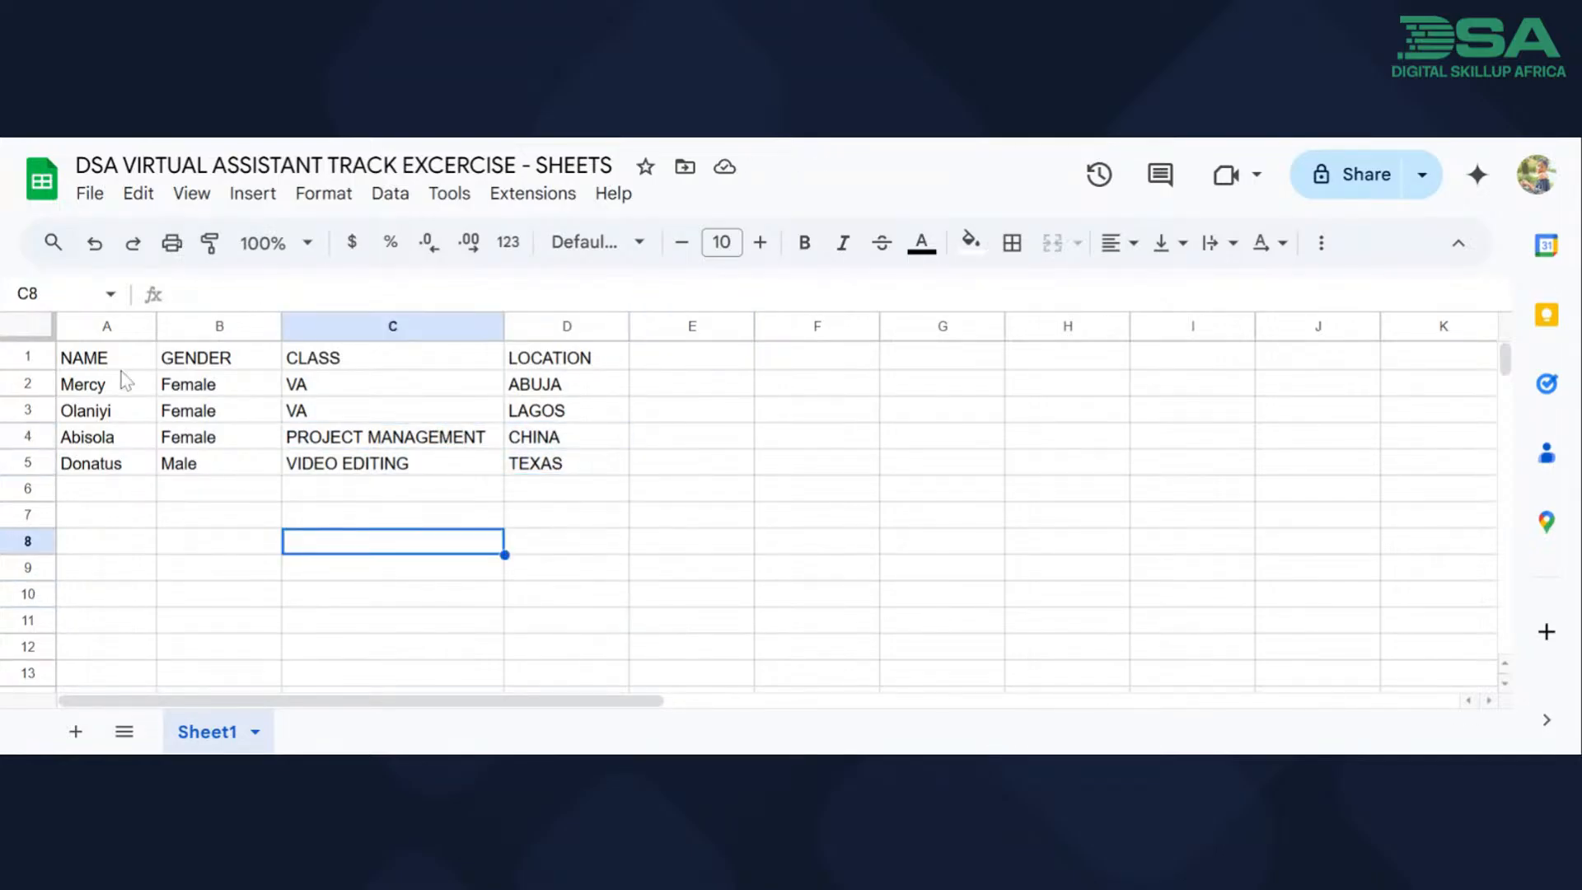
Select the whole table of names, genders, classes and locations, range A1:D5.
drag(97, 359, 99, 386)
drag(321, 434, 558, 478)
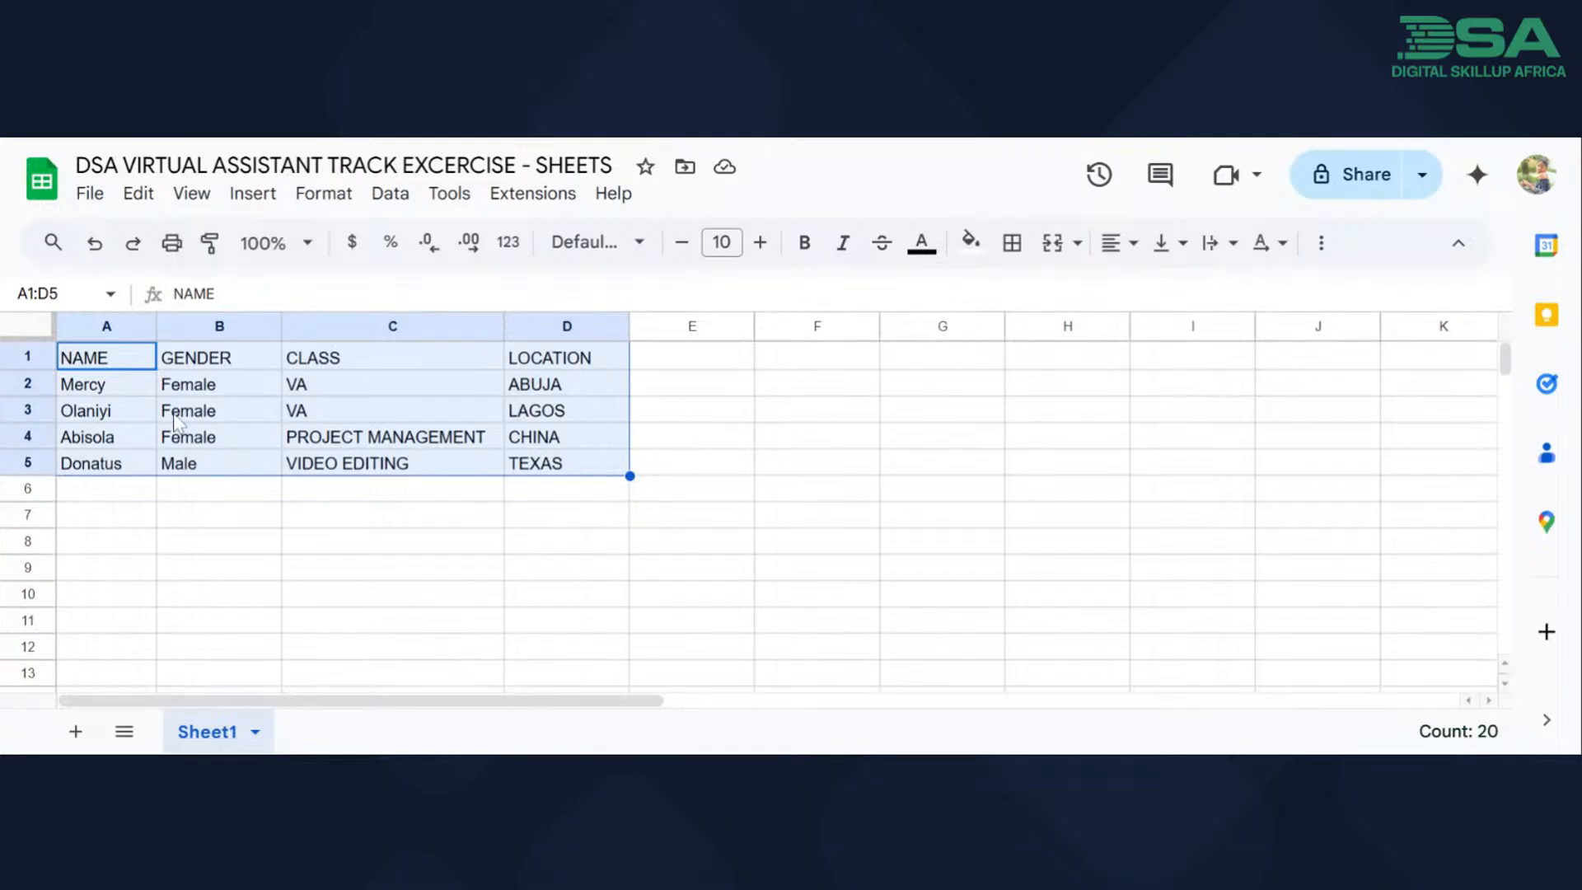
click(247, 194)
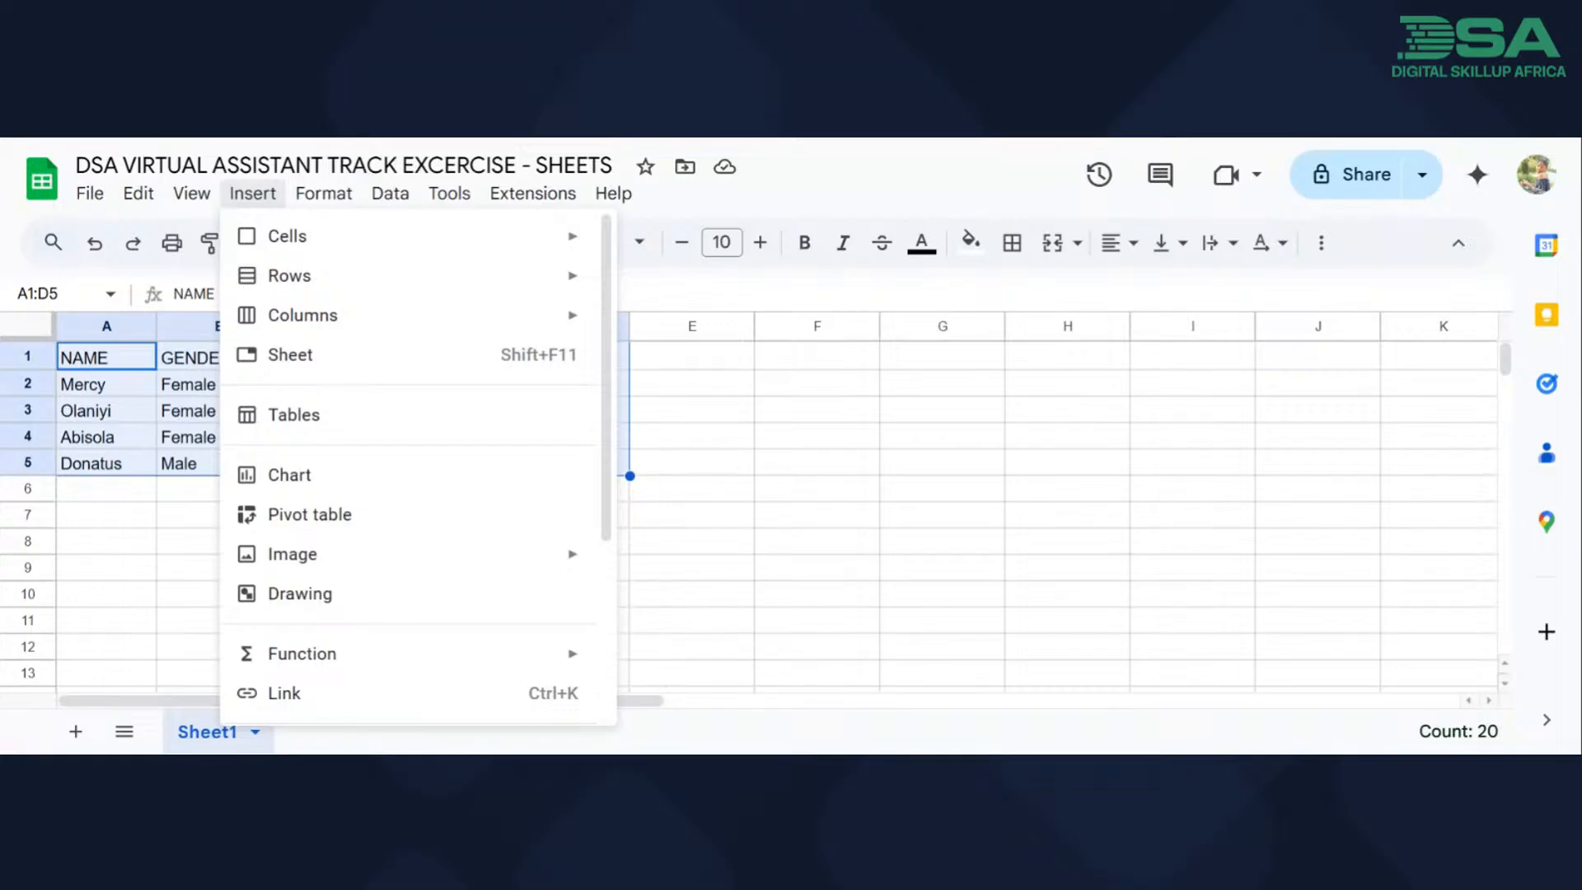
click(175, 198)
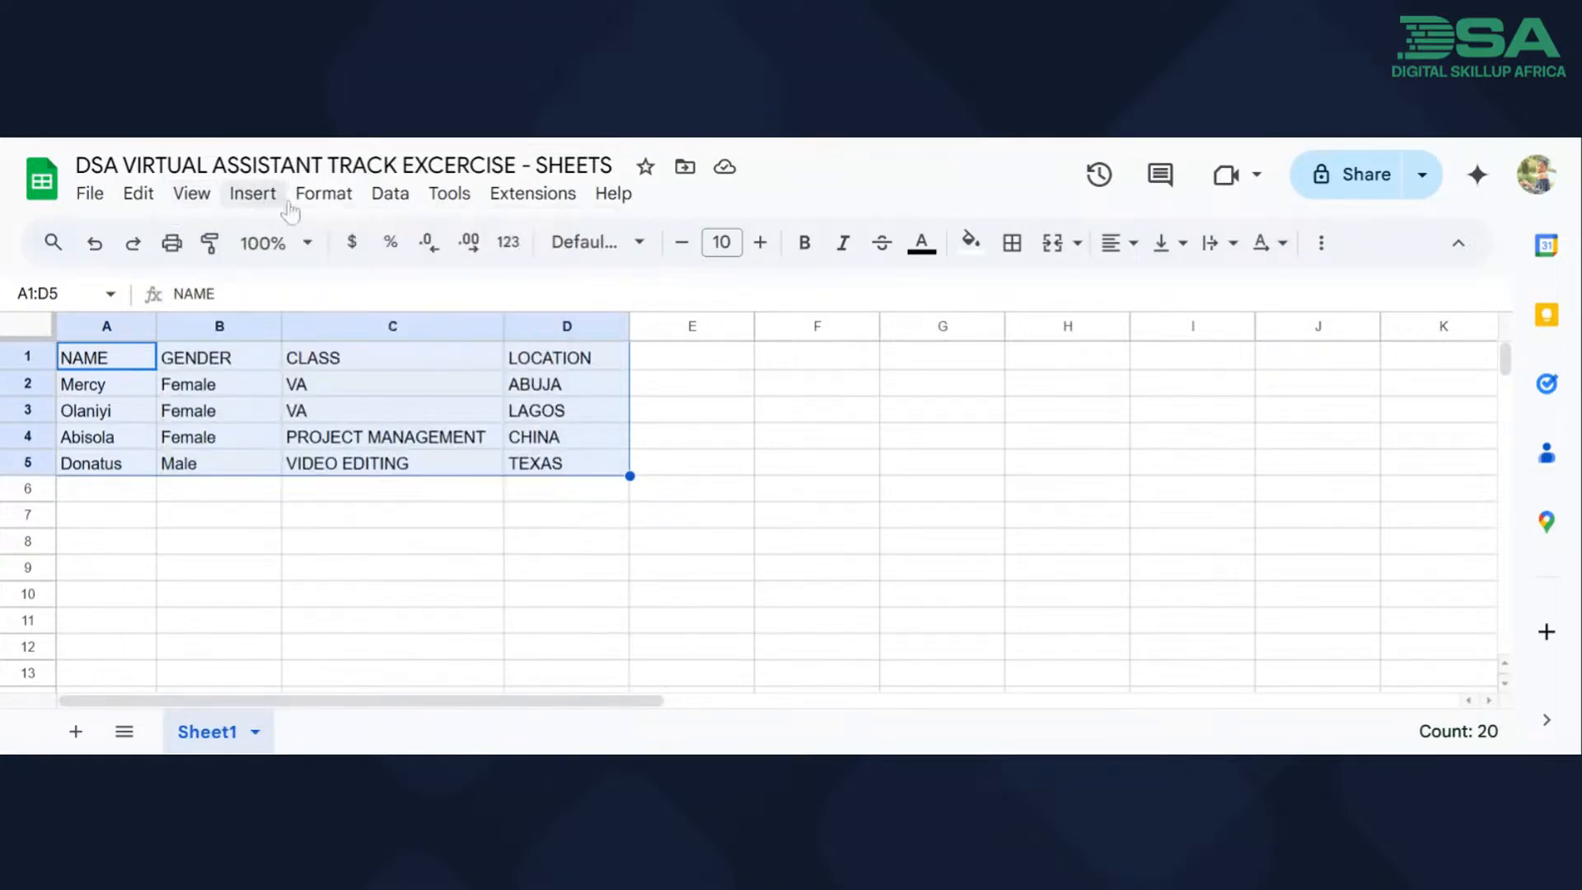
click(142, 197)
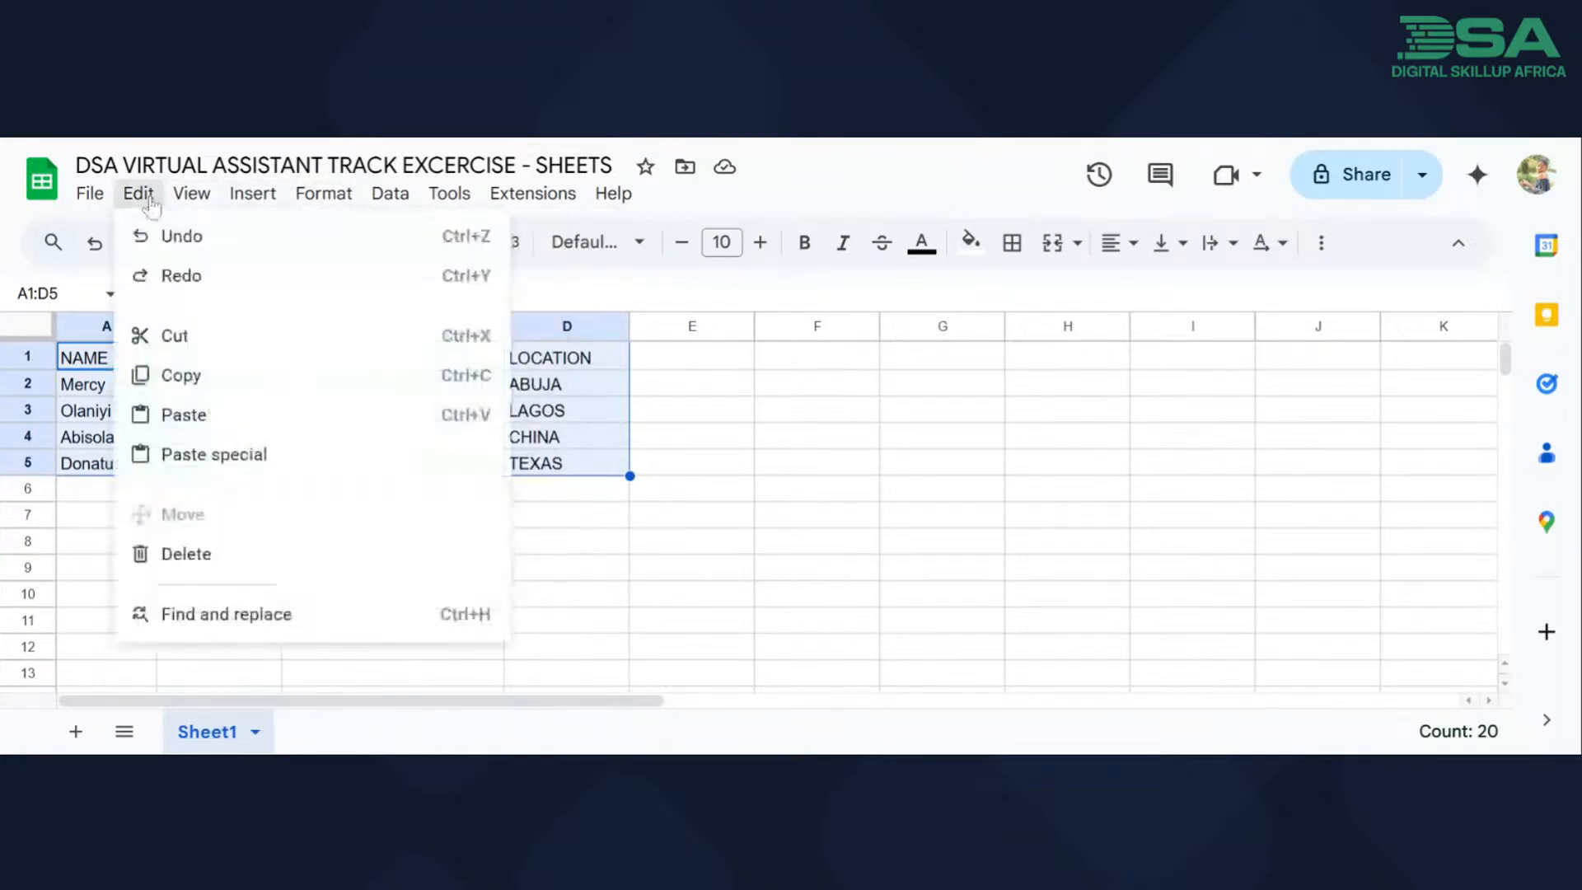
mouse_move(216, 198)
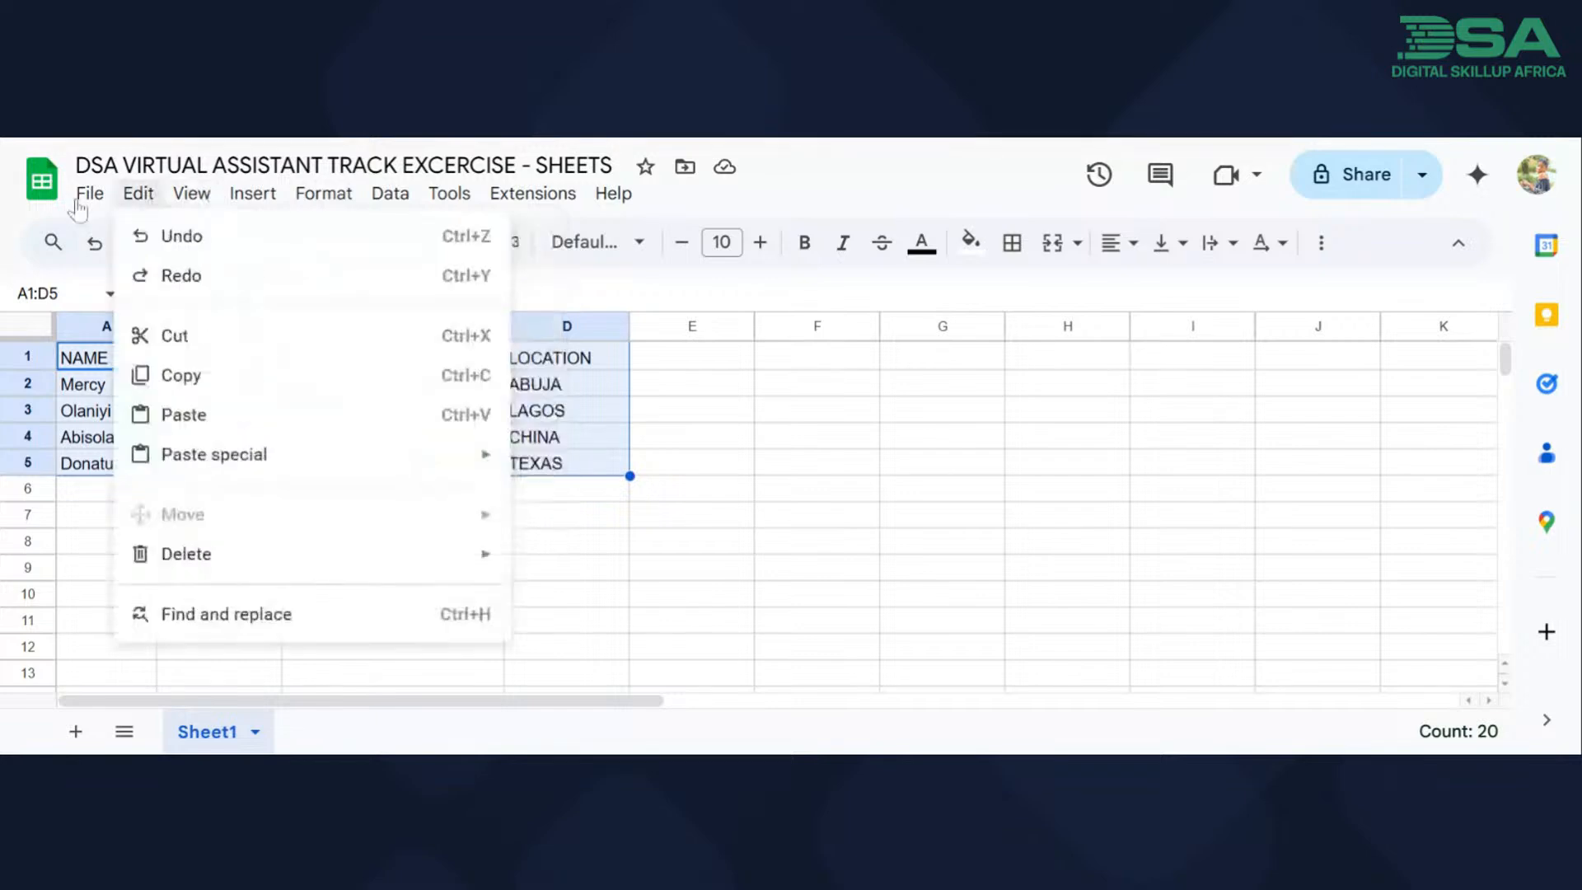
mouse_move(139, 196)
mouse_move(533, 192)
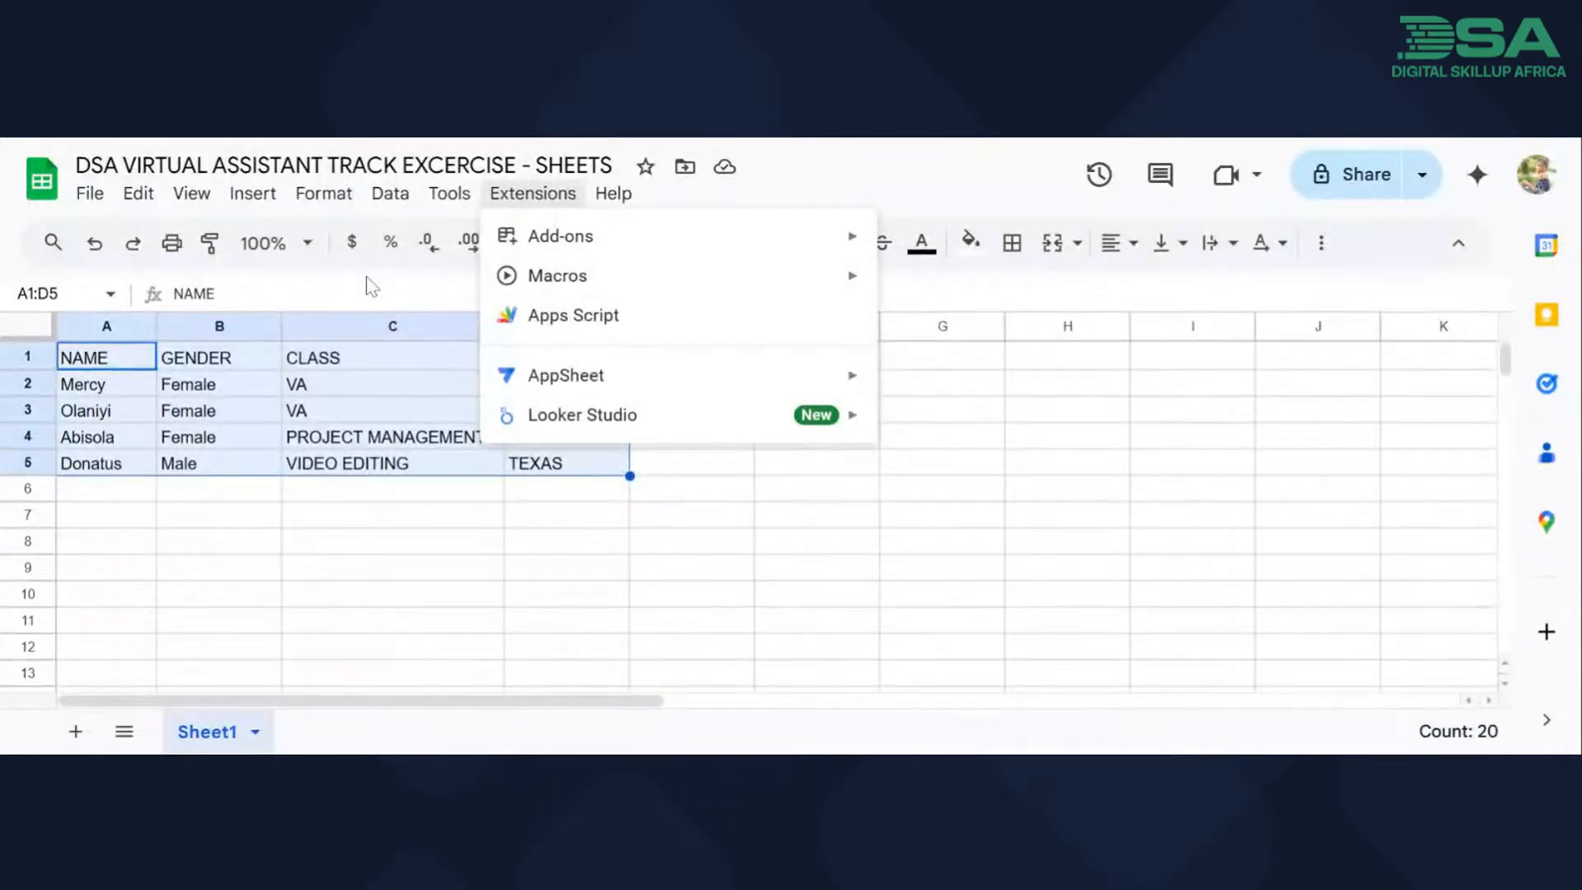
mouse_move(459, 195)
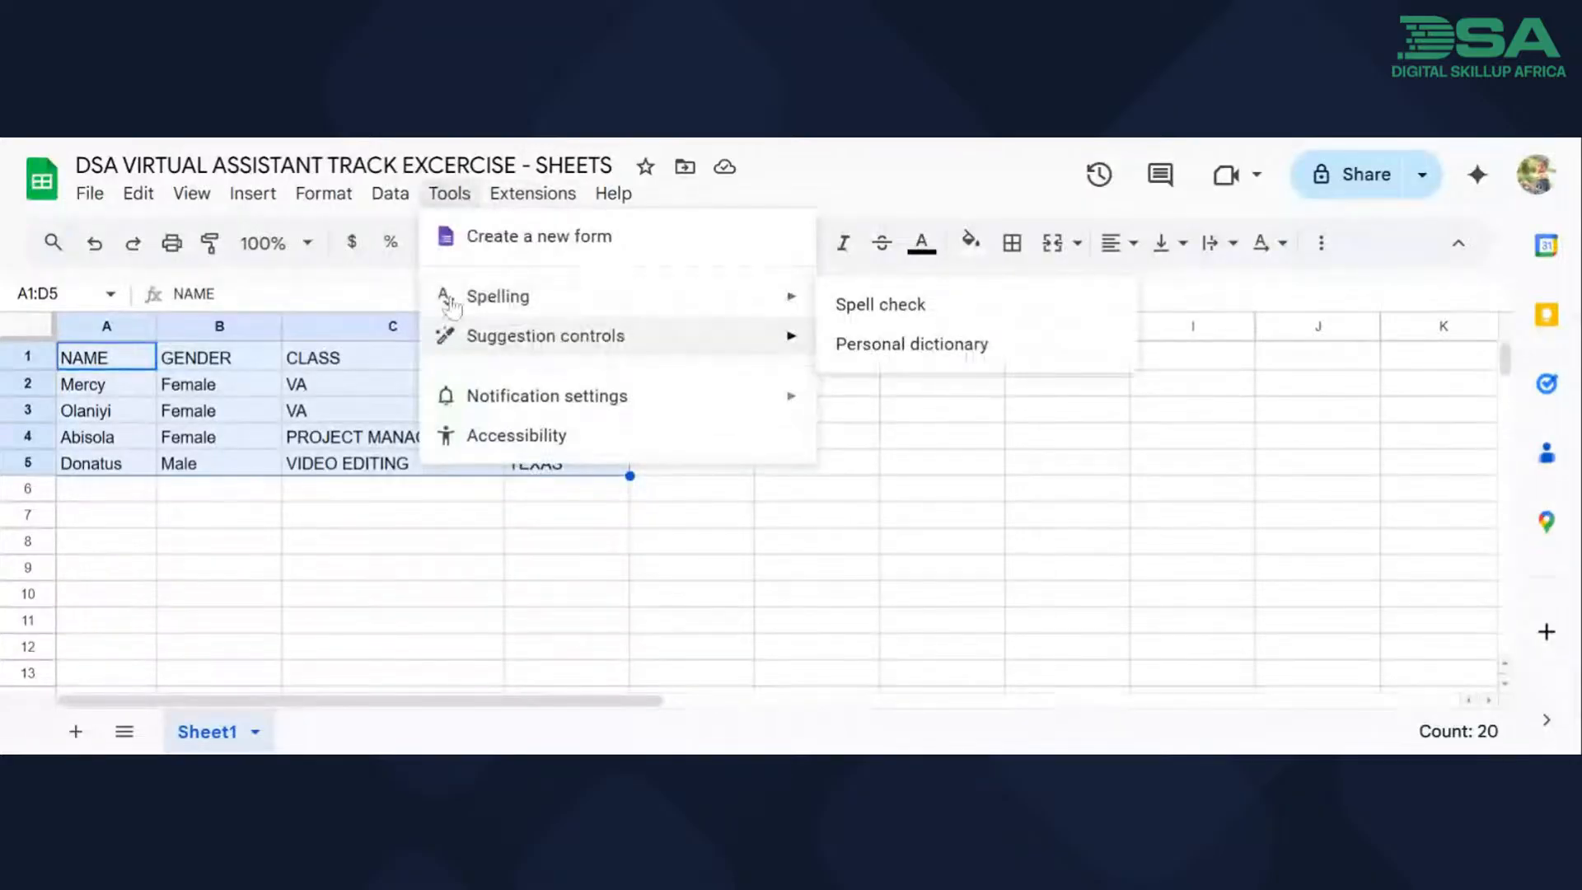
click(373, 300)
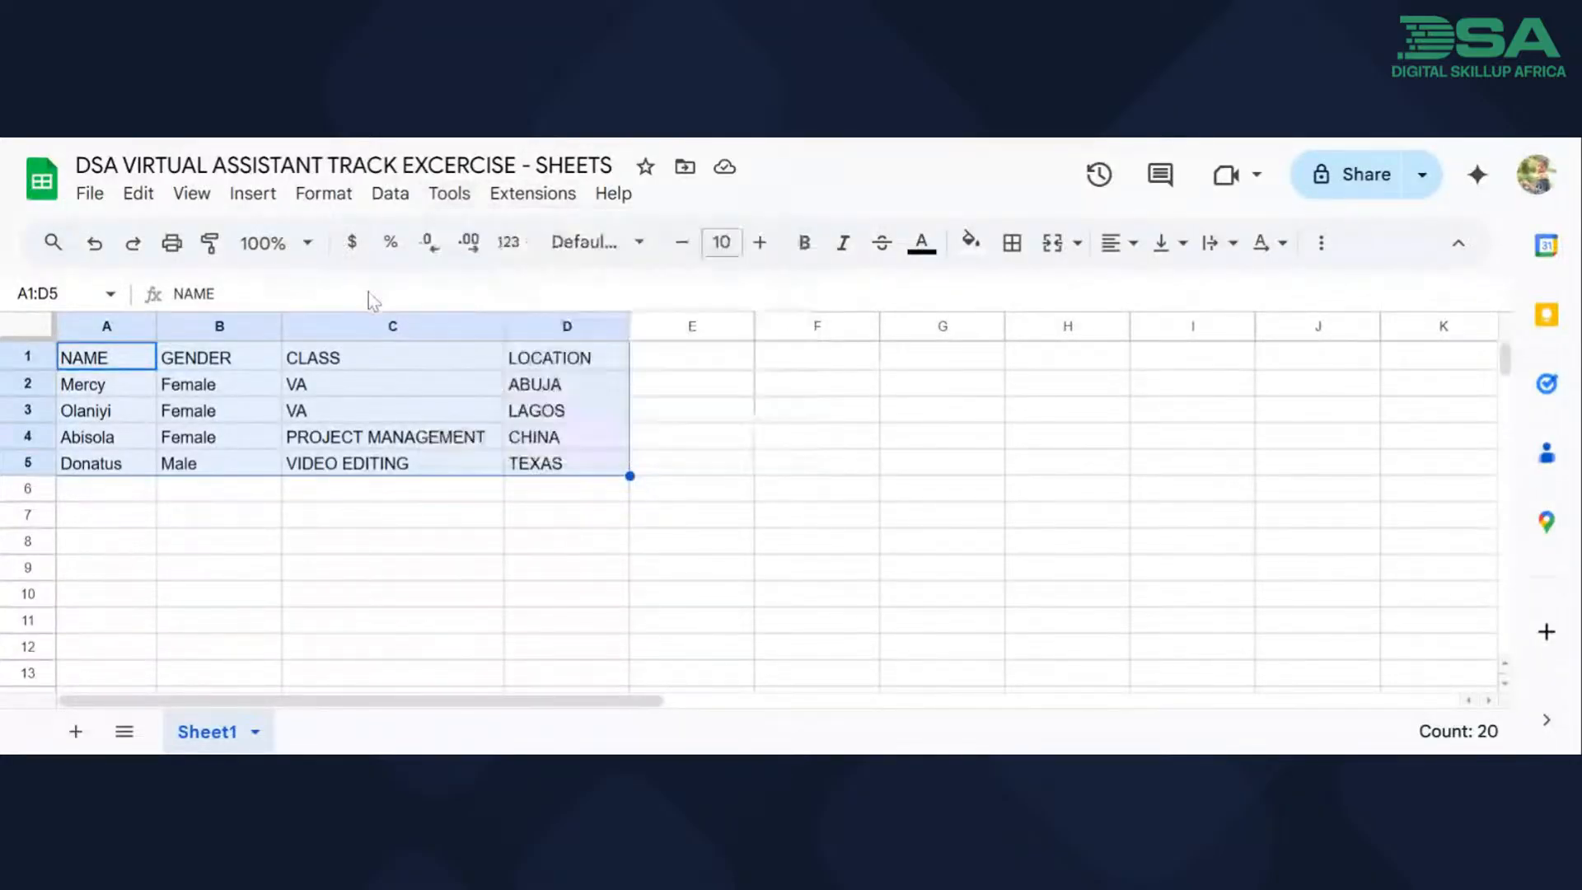
Apply all borders and inner borders to the selected table cells, and deselect the range.
click(1017, 260)
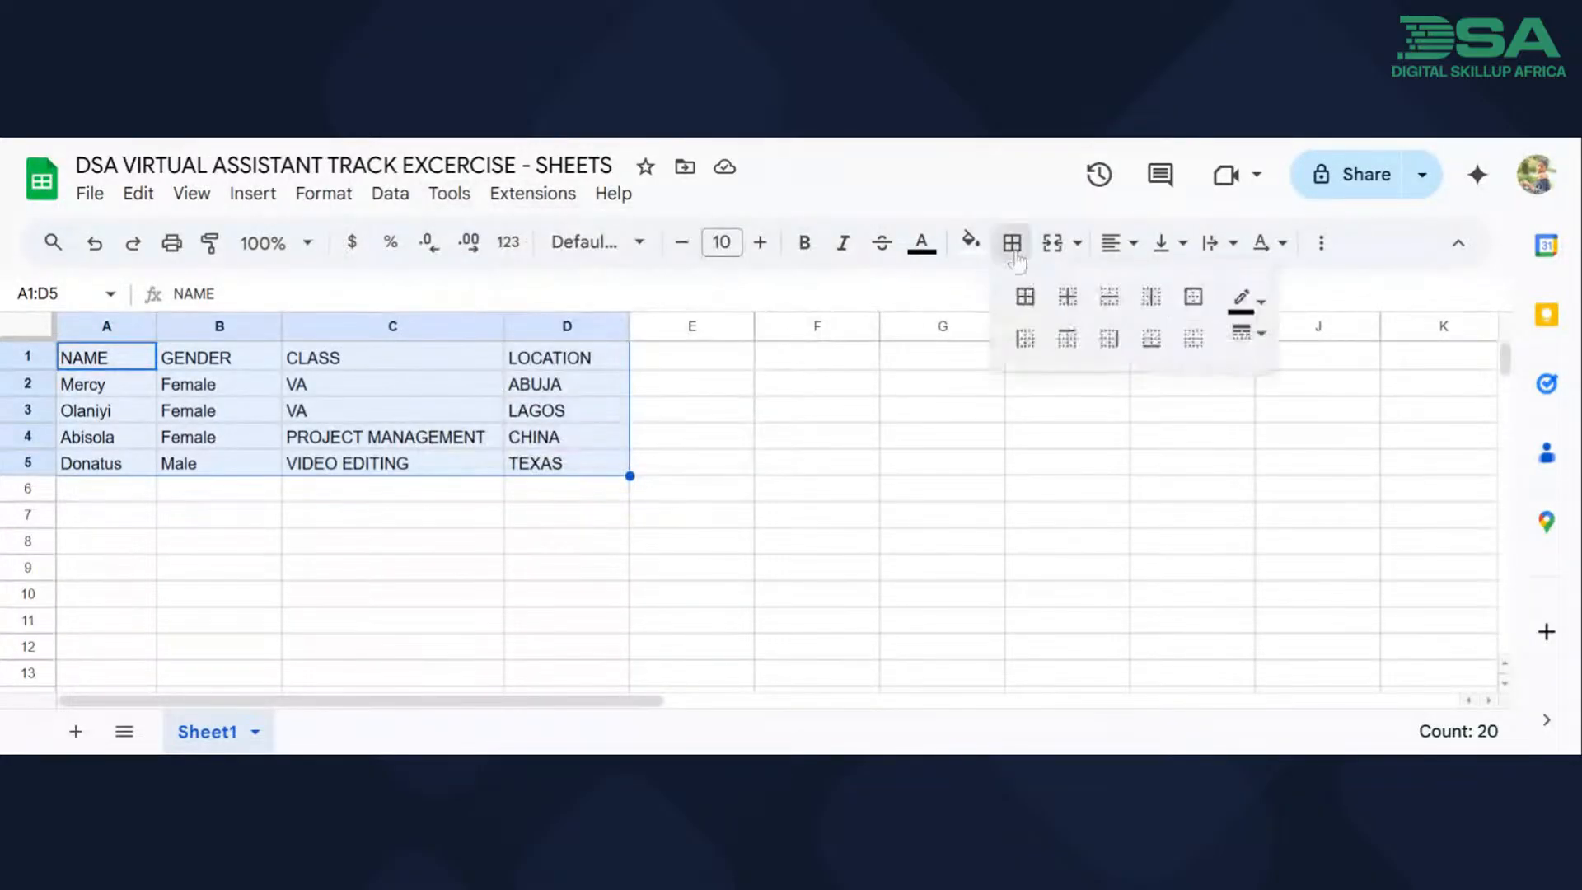
click(1022, 301)
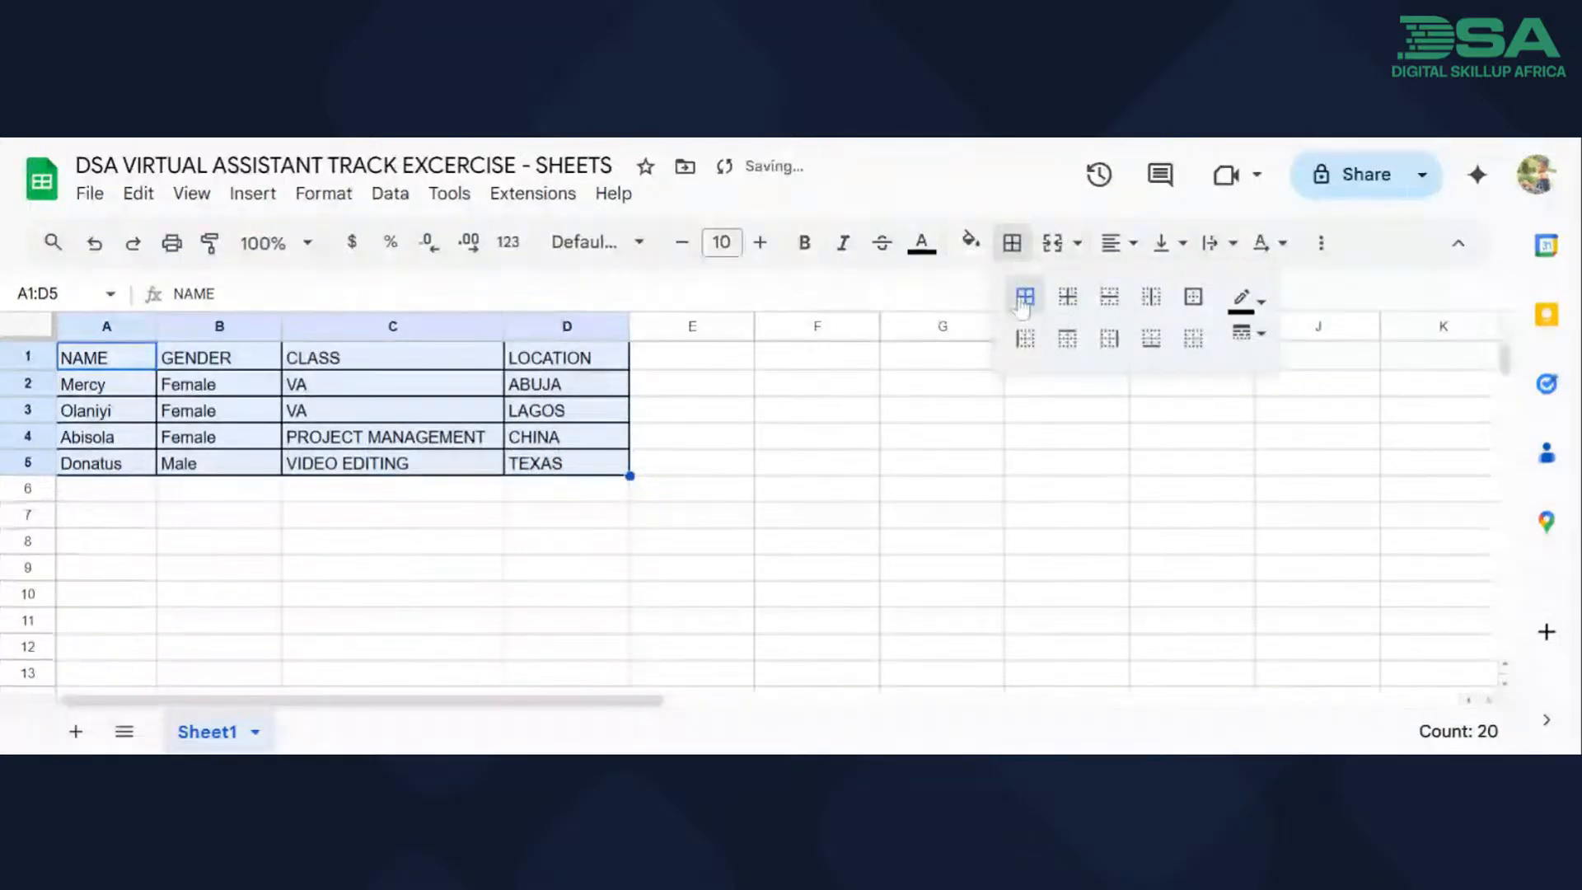
click(1068, 298)
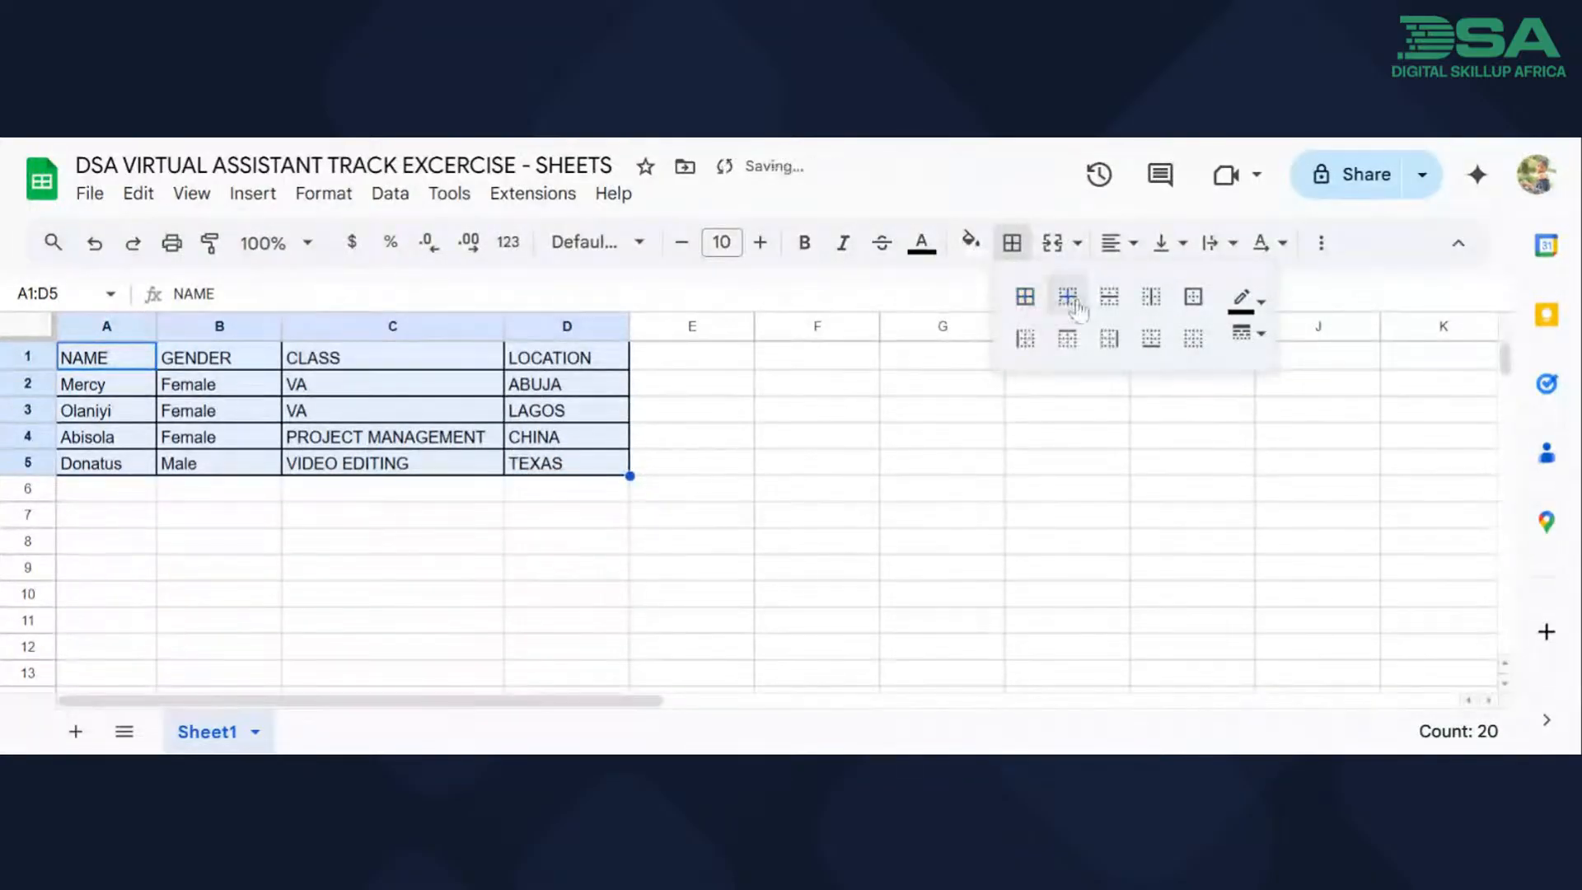
click(822, 489)
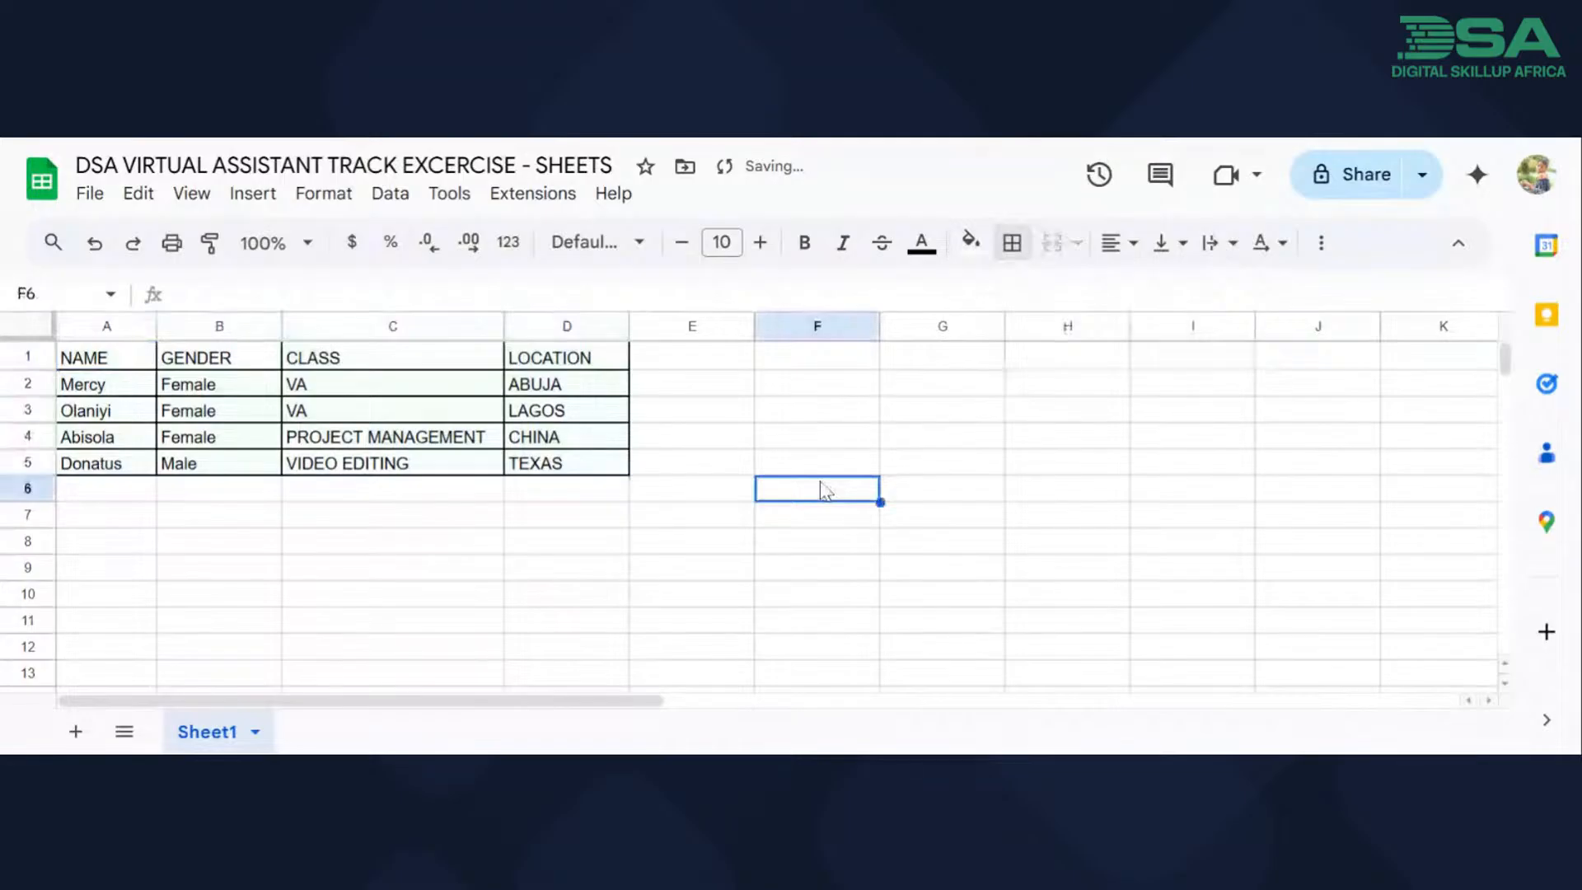
Apply all borders to the empty cell F6 and select other cells to view the outline.
click(1012, 243)
click(1025, 296)
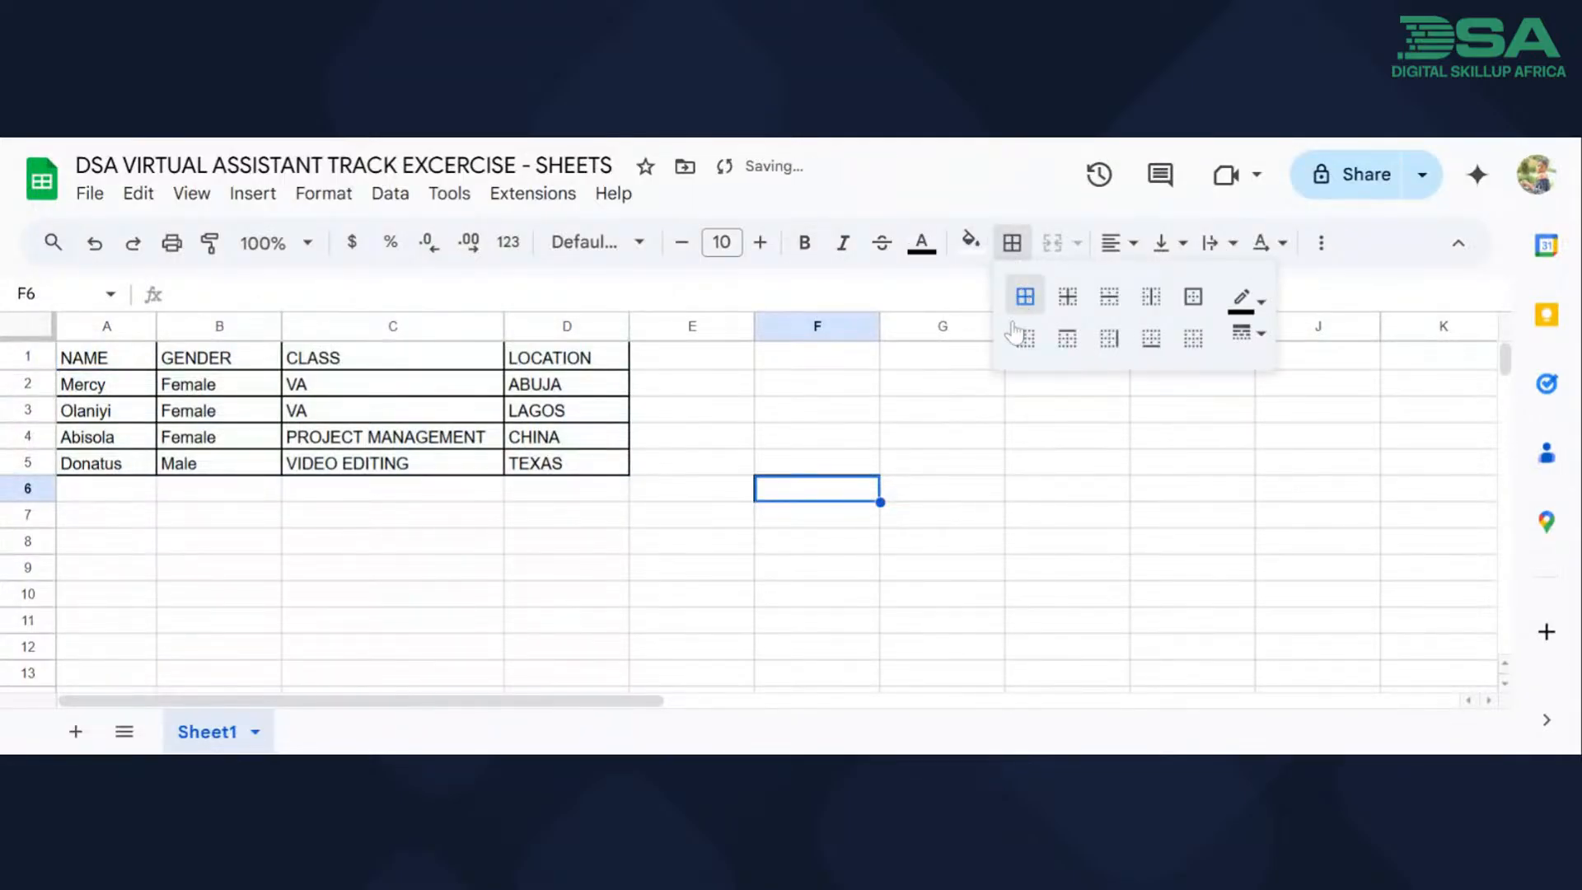
scroll(647, 595, down, 2)
scroll(647, 596, up, 1)
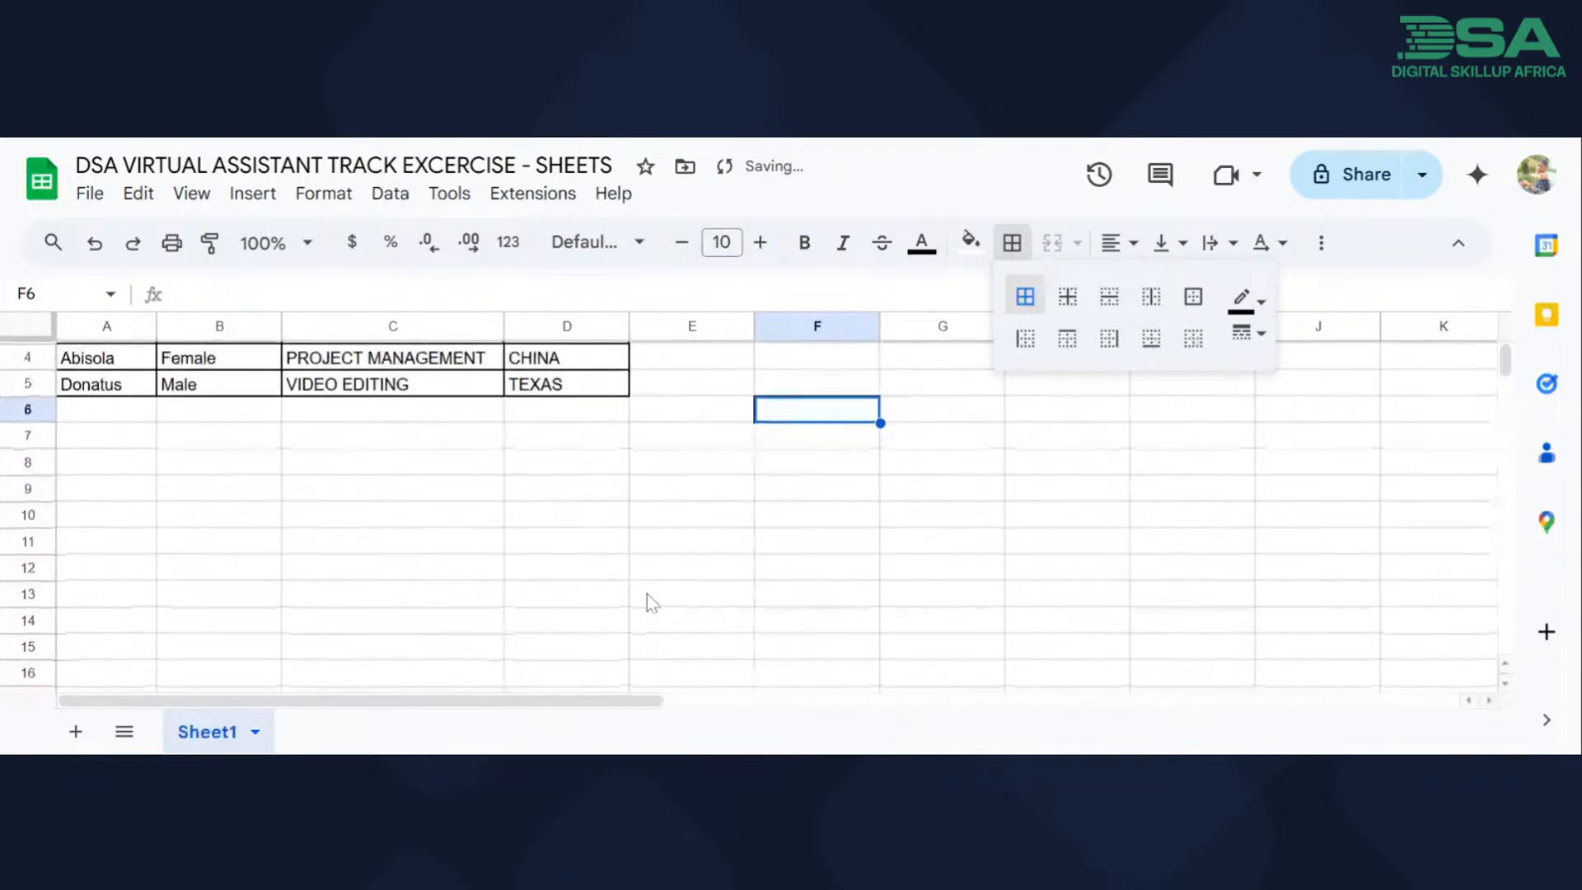
scroll(646, 595, up, 1)
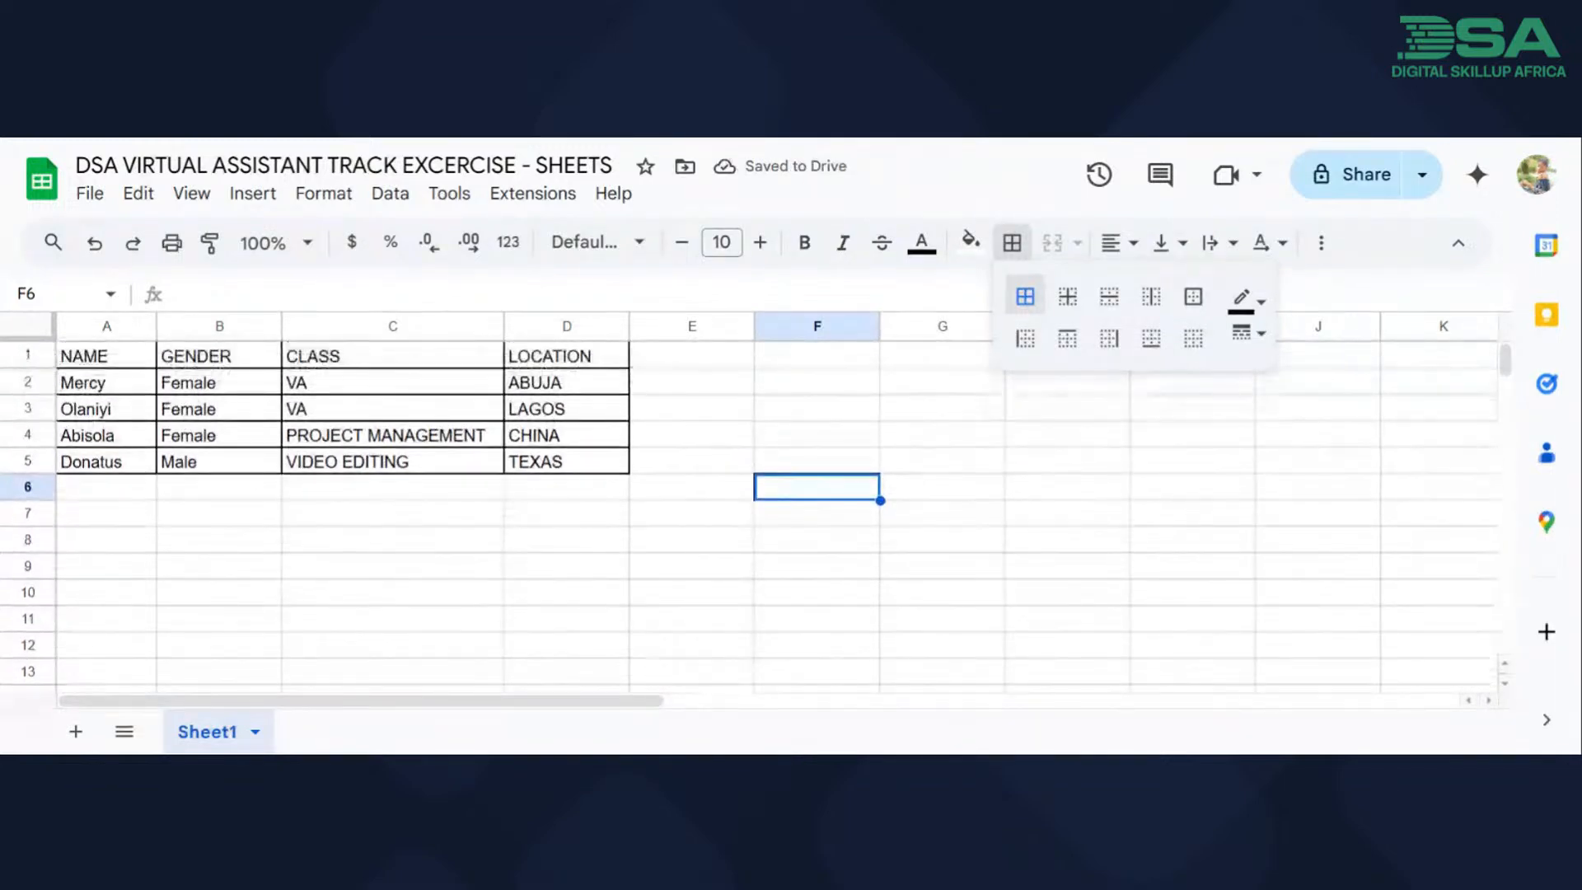
click(817, 468)
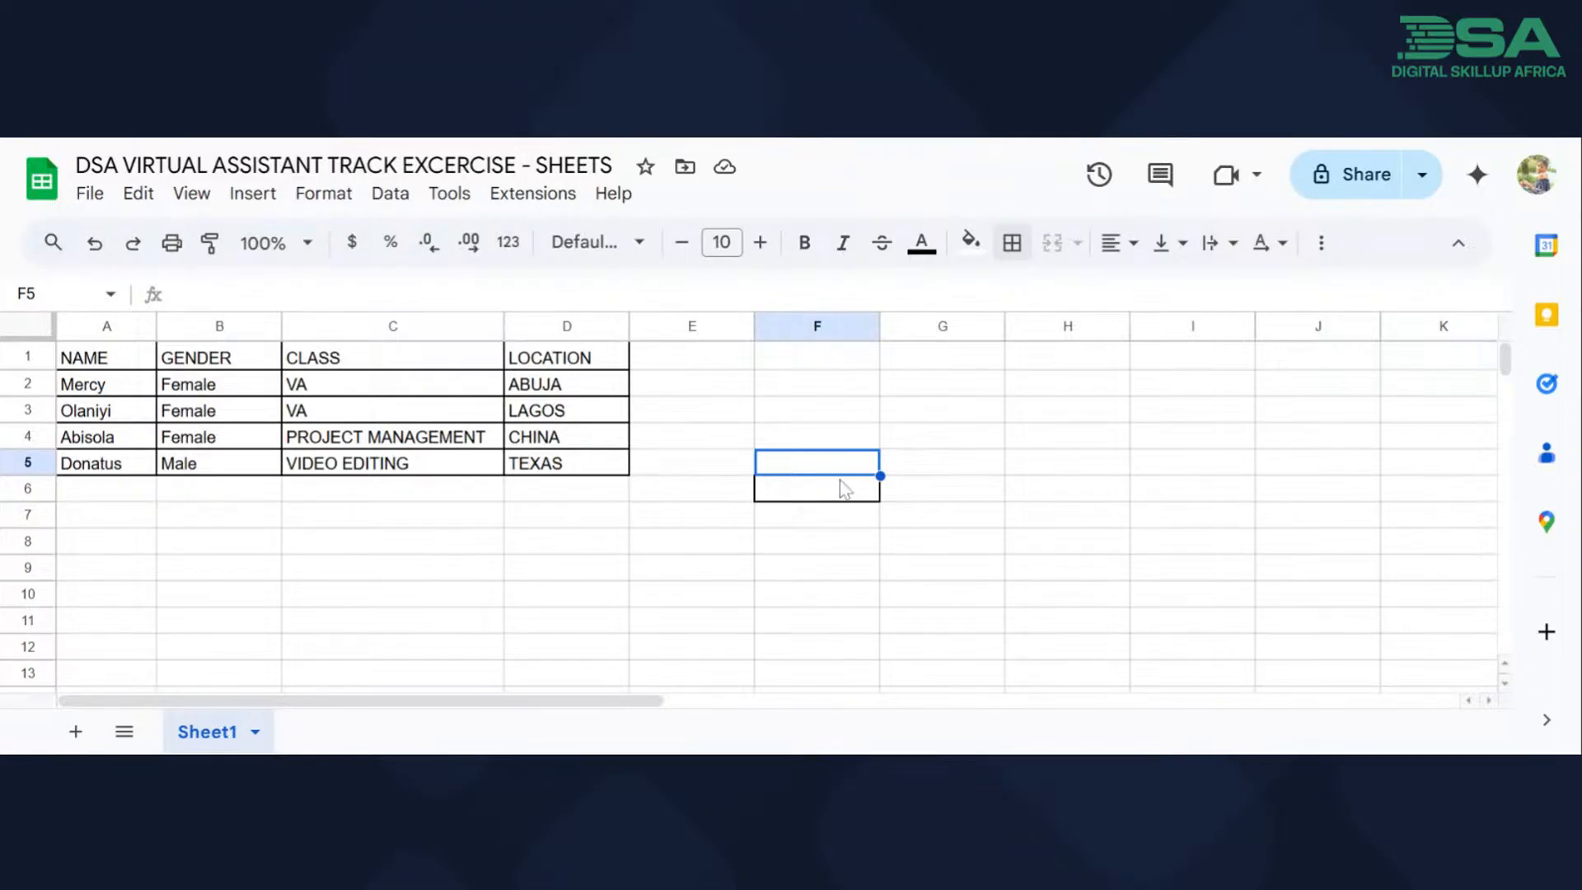
click(721, 538)
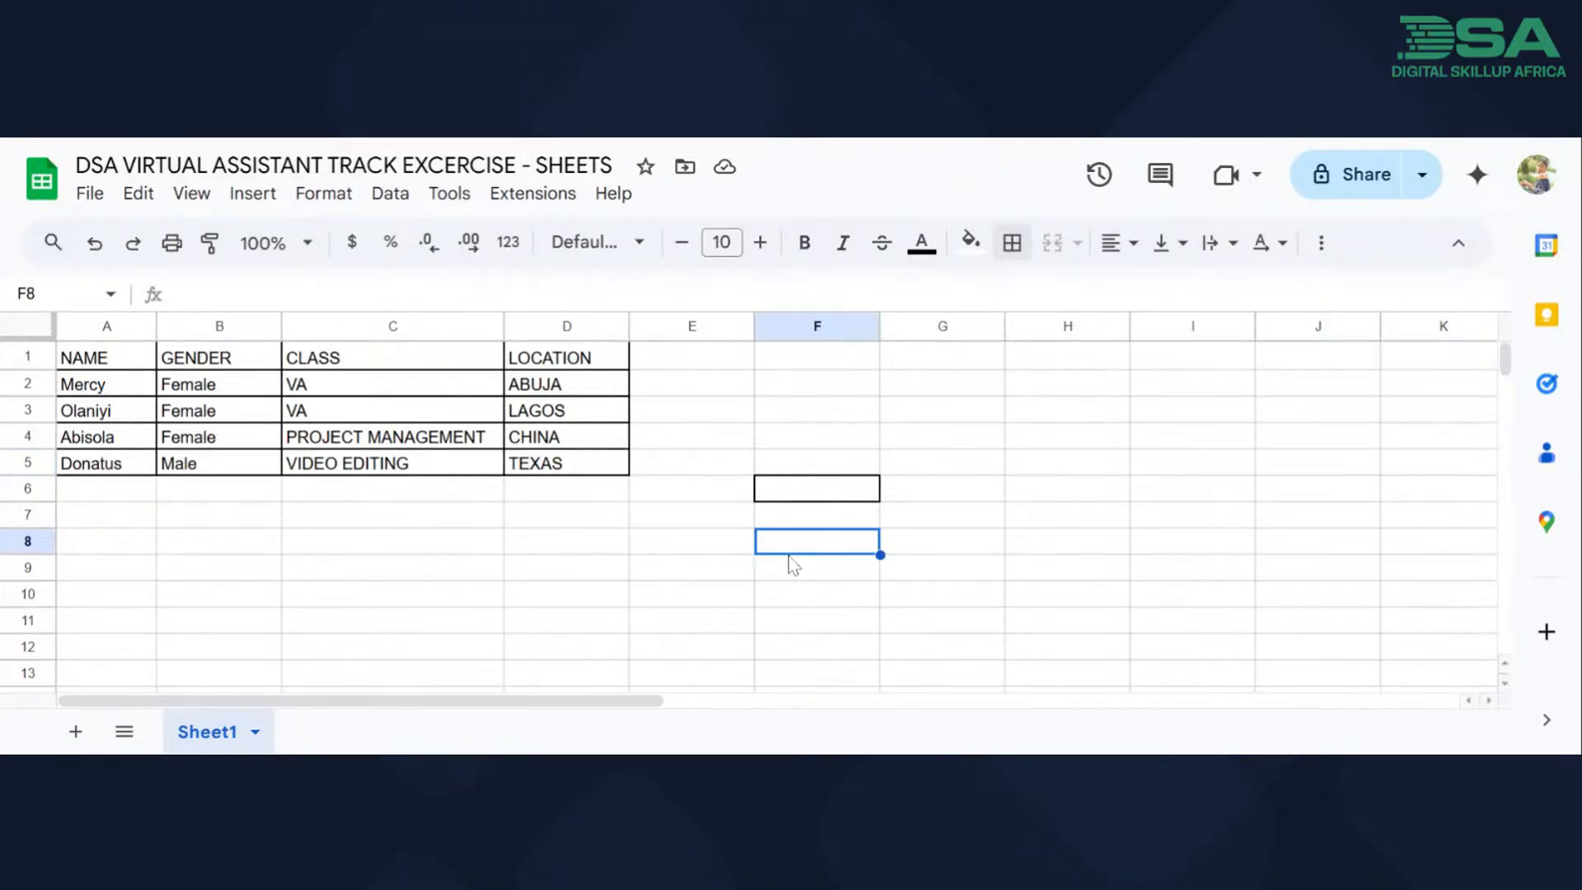
Remove the borders from cell F6.
click(804, 483)
click(807, 489)
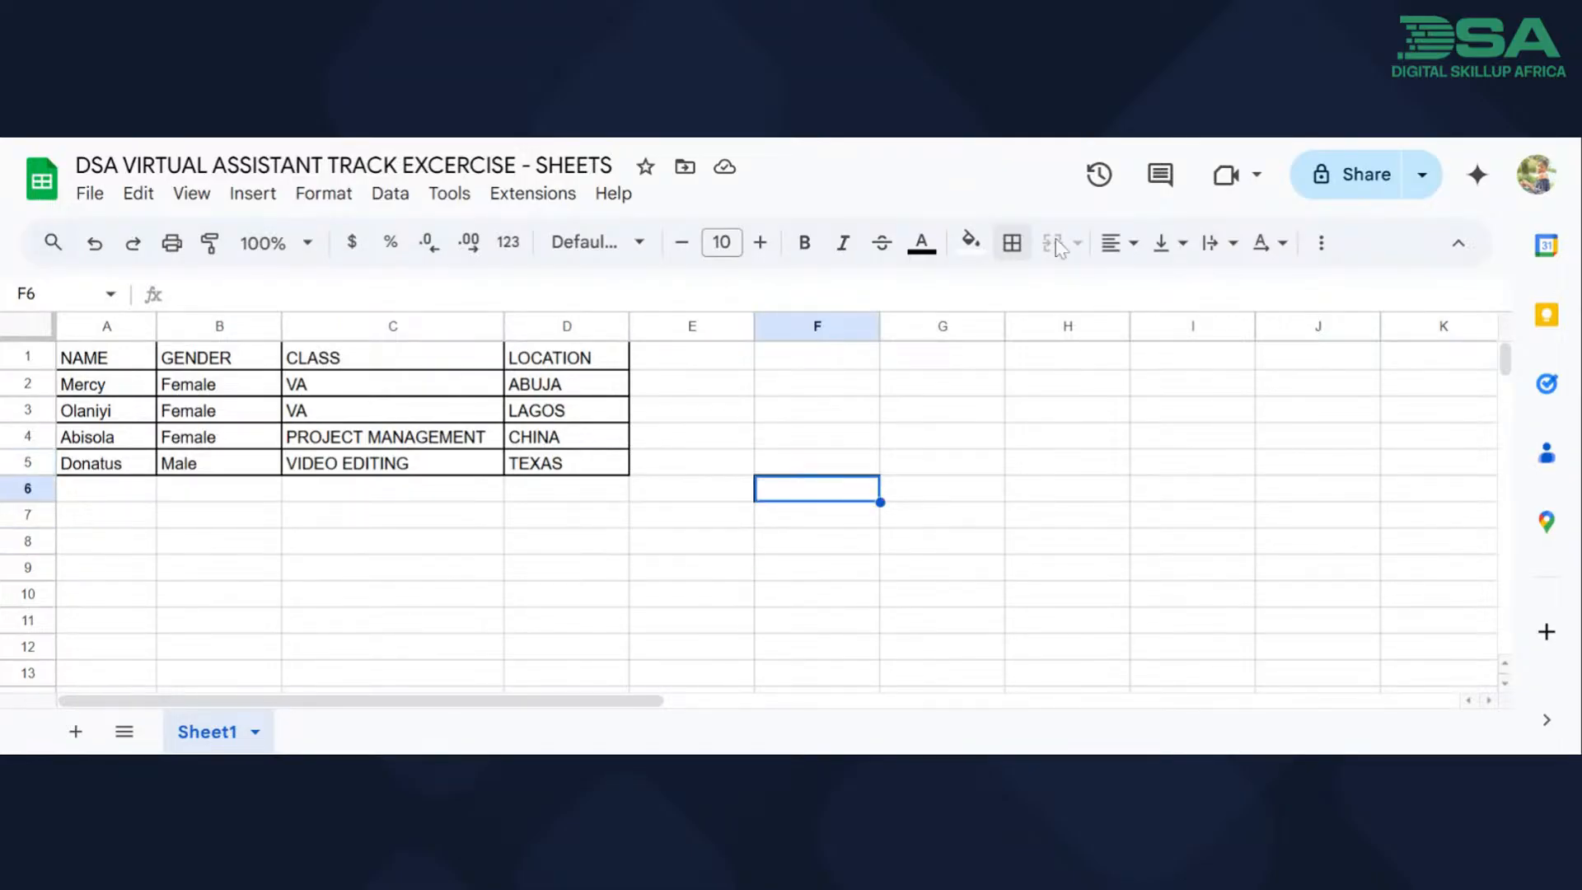
click(1011, 243)
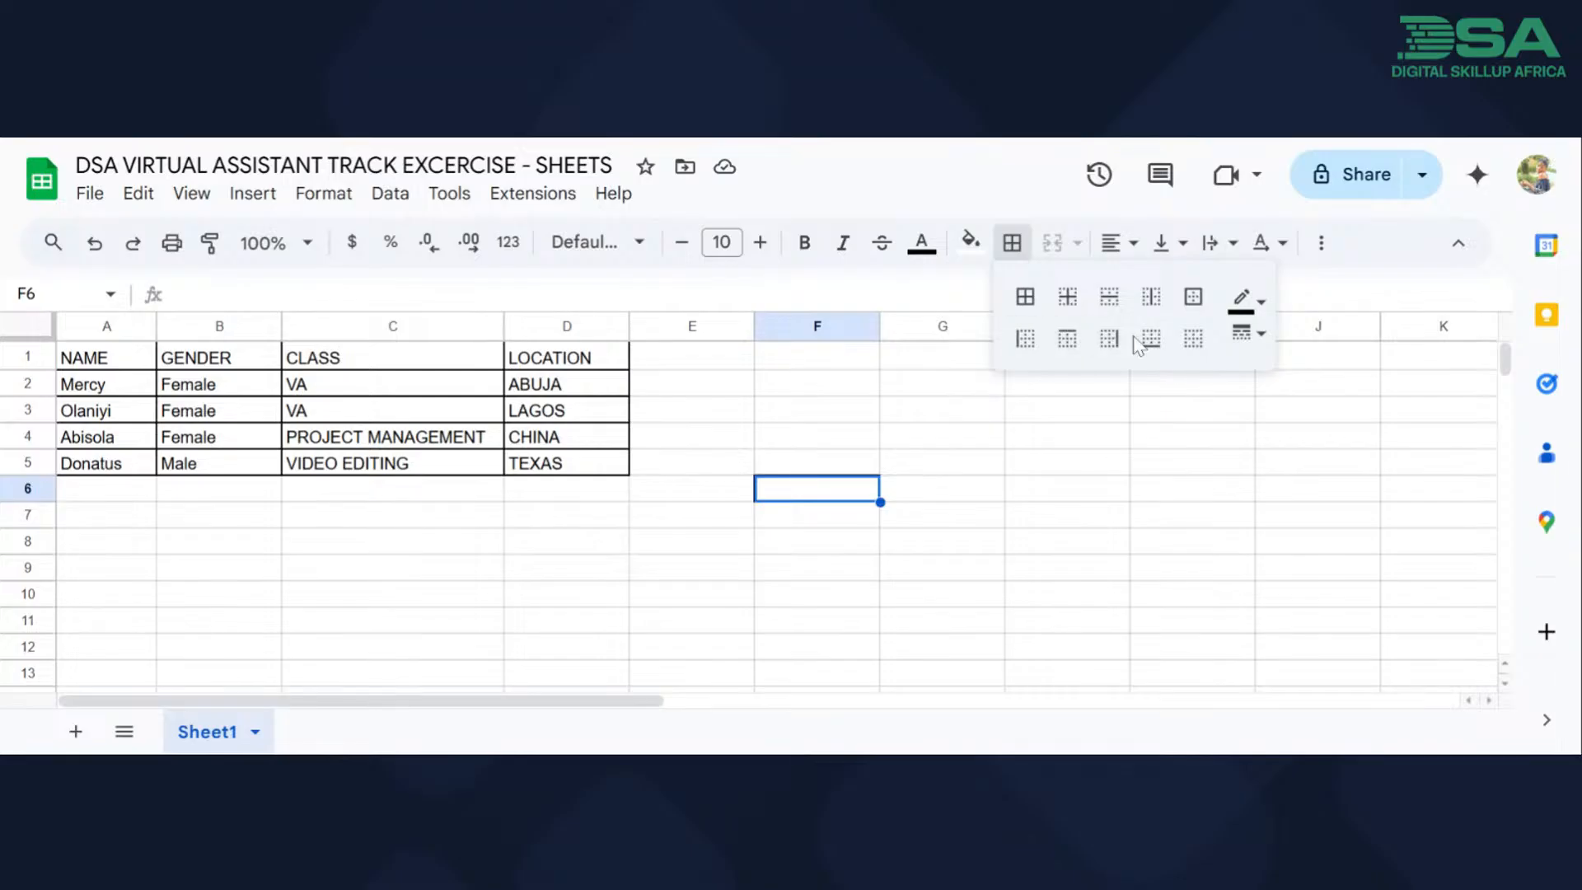
click(1193, 338)
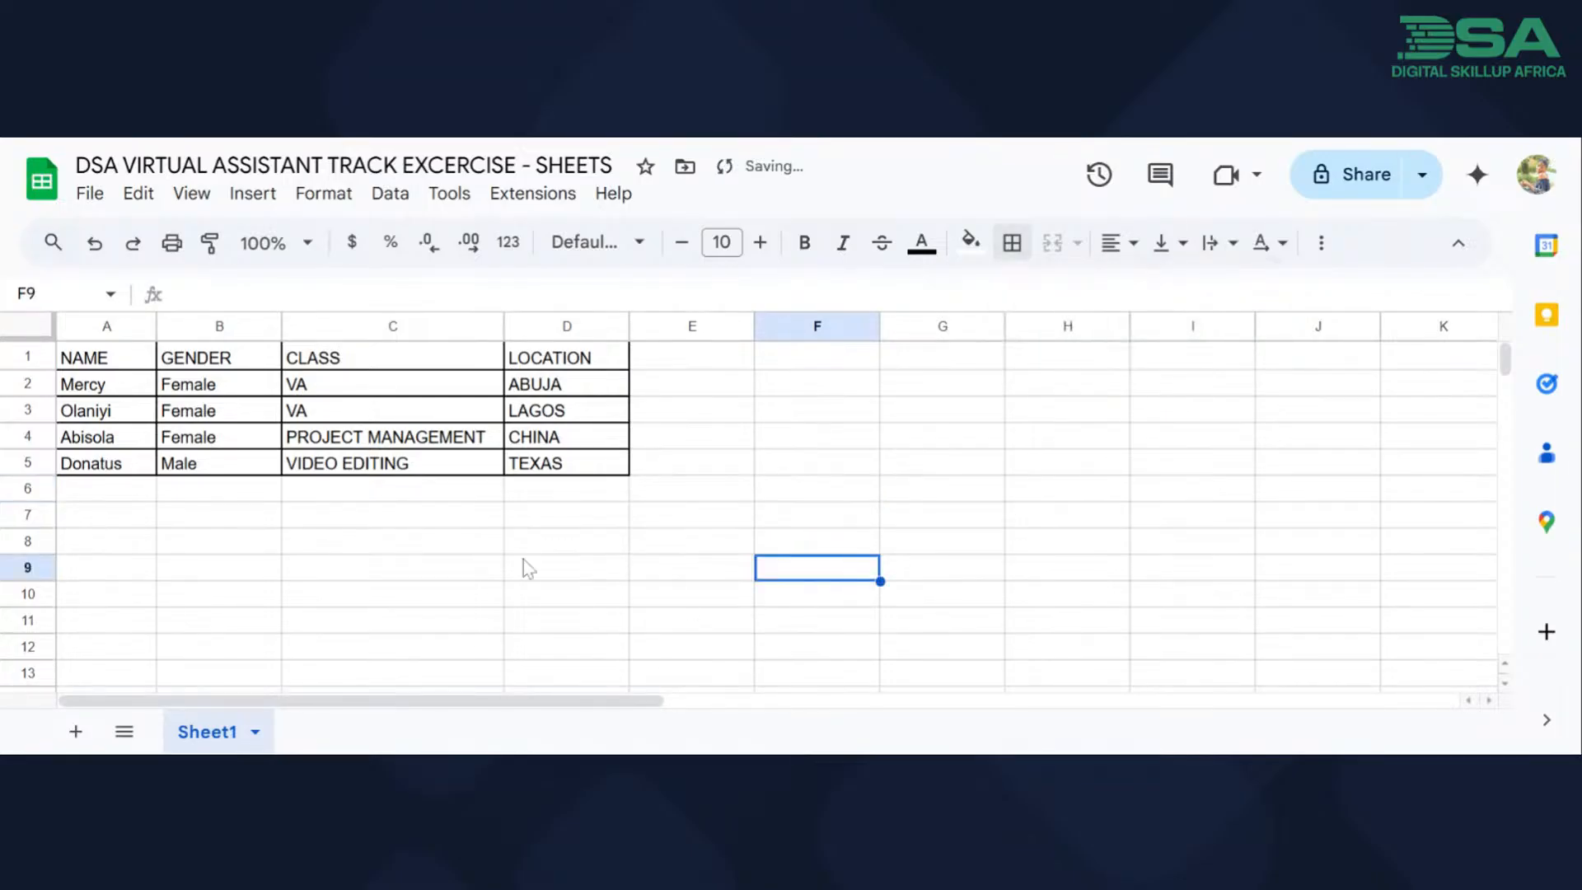
Start a second table in row 9 with the headers "Item" in B9, "quantity" in C9 and "rate" in D9.
click(191, 577)
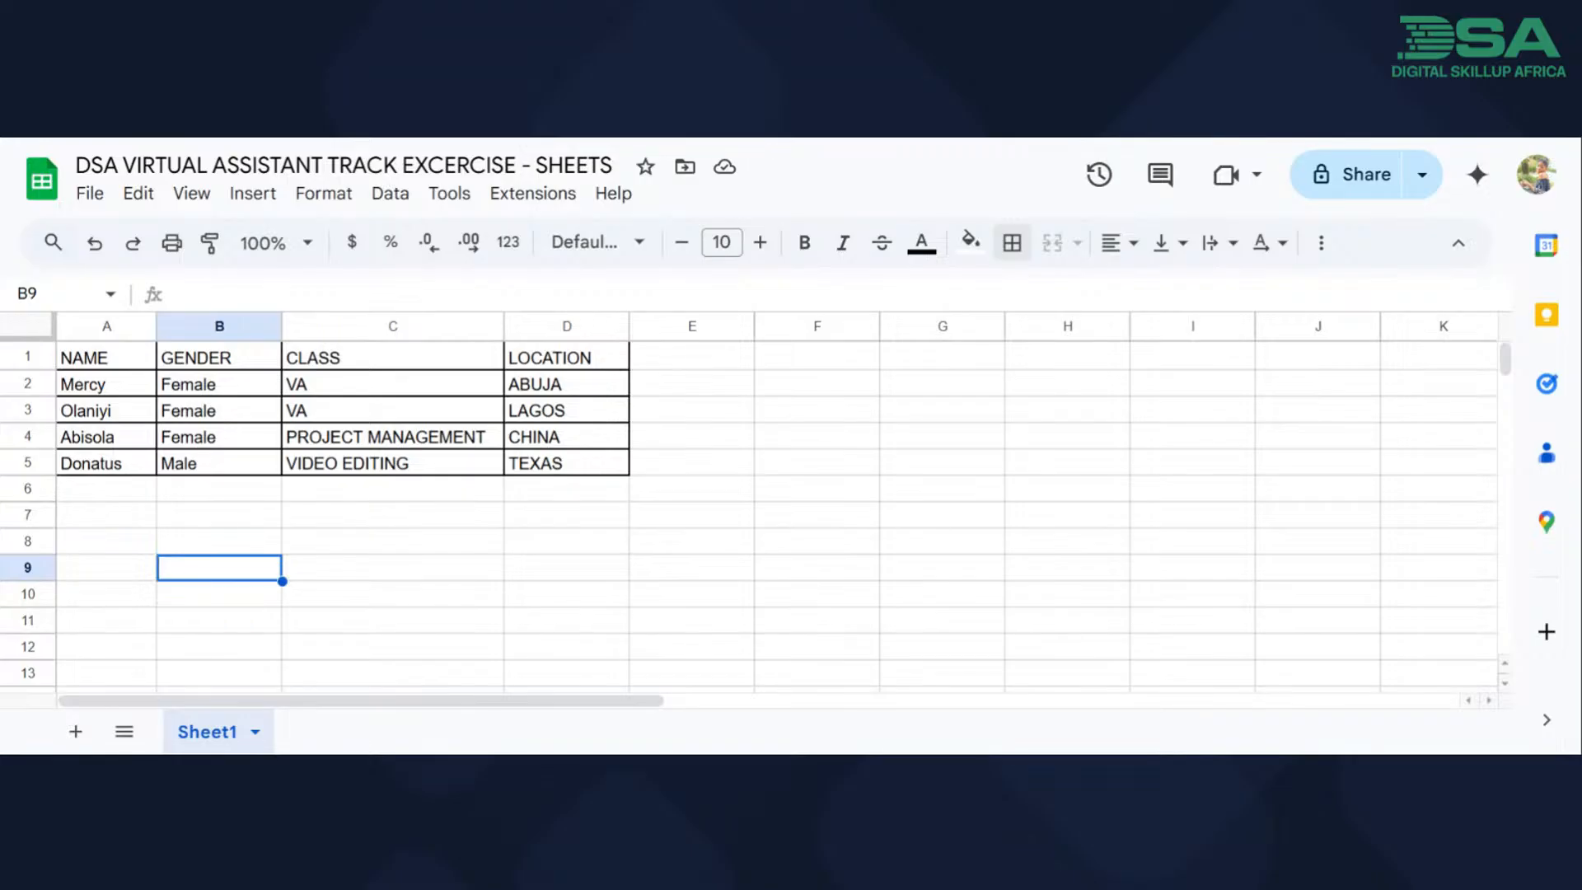
text(Item)
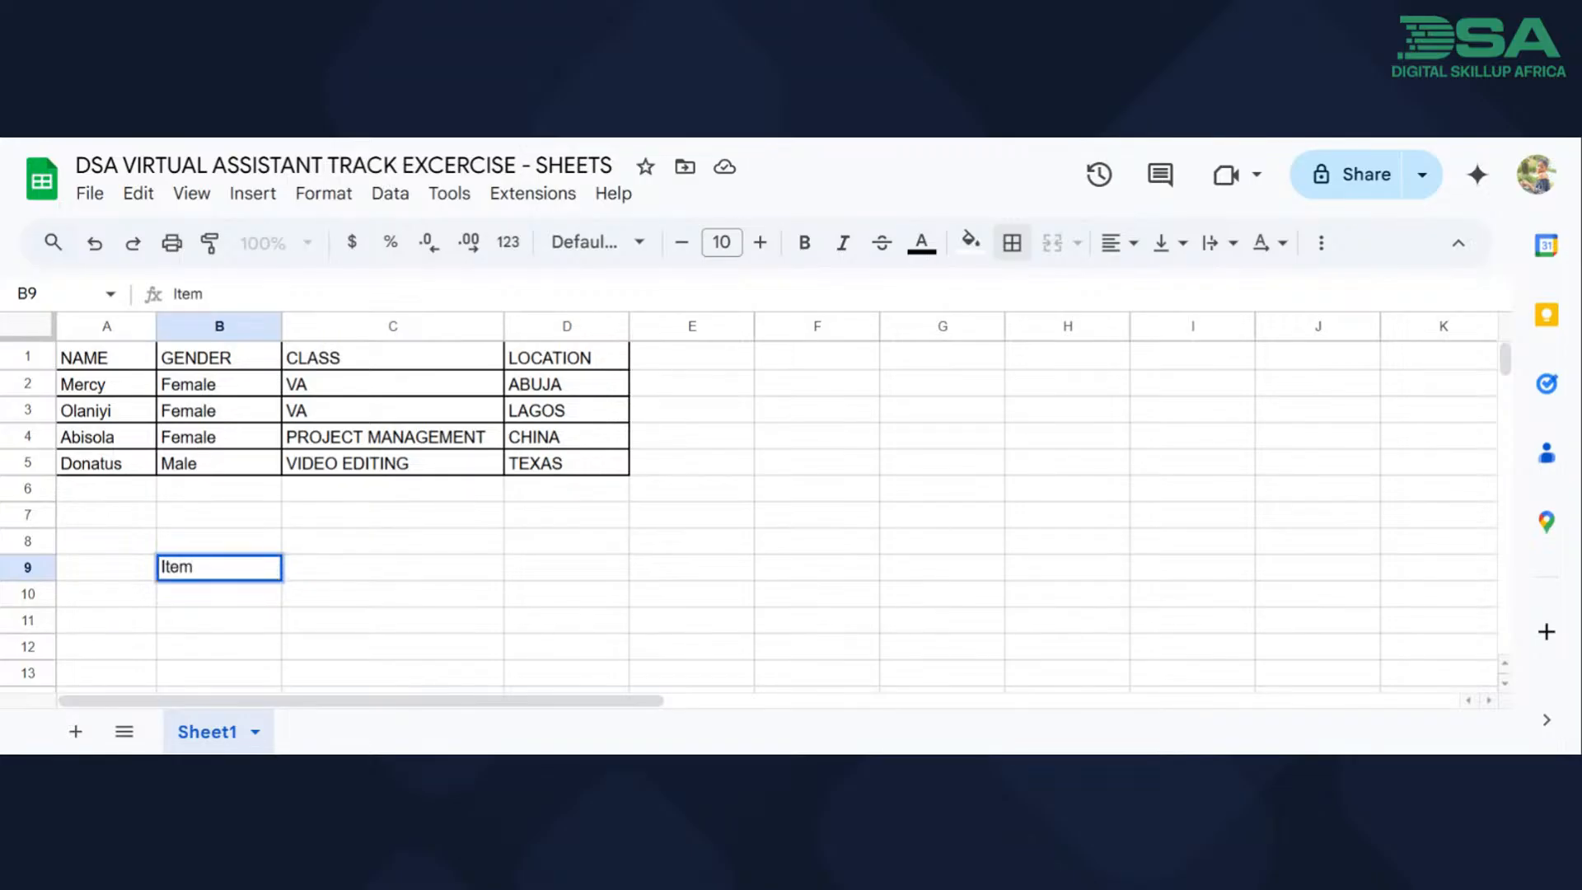
key(Tab)
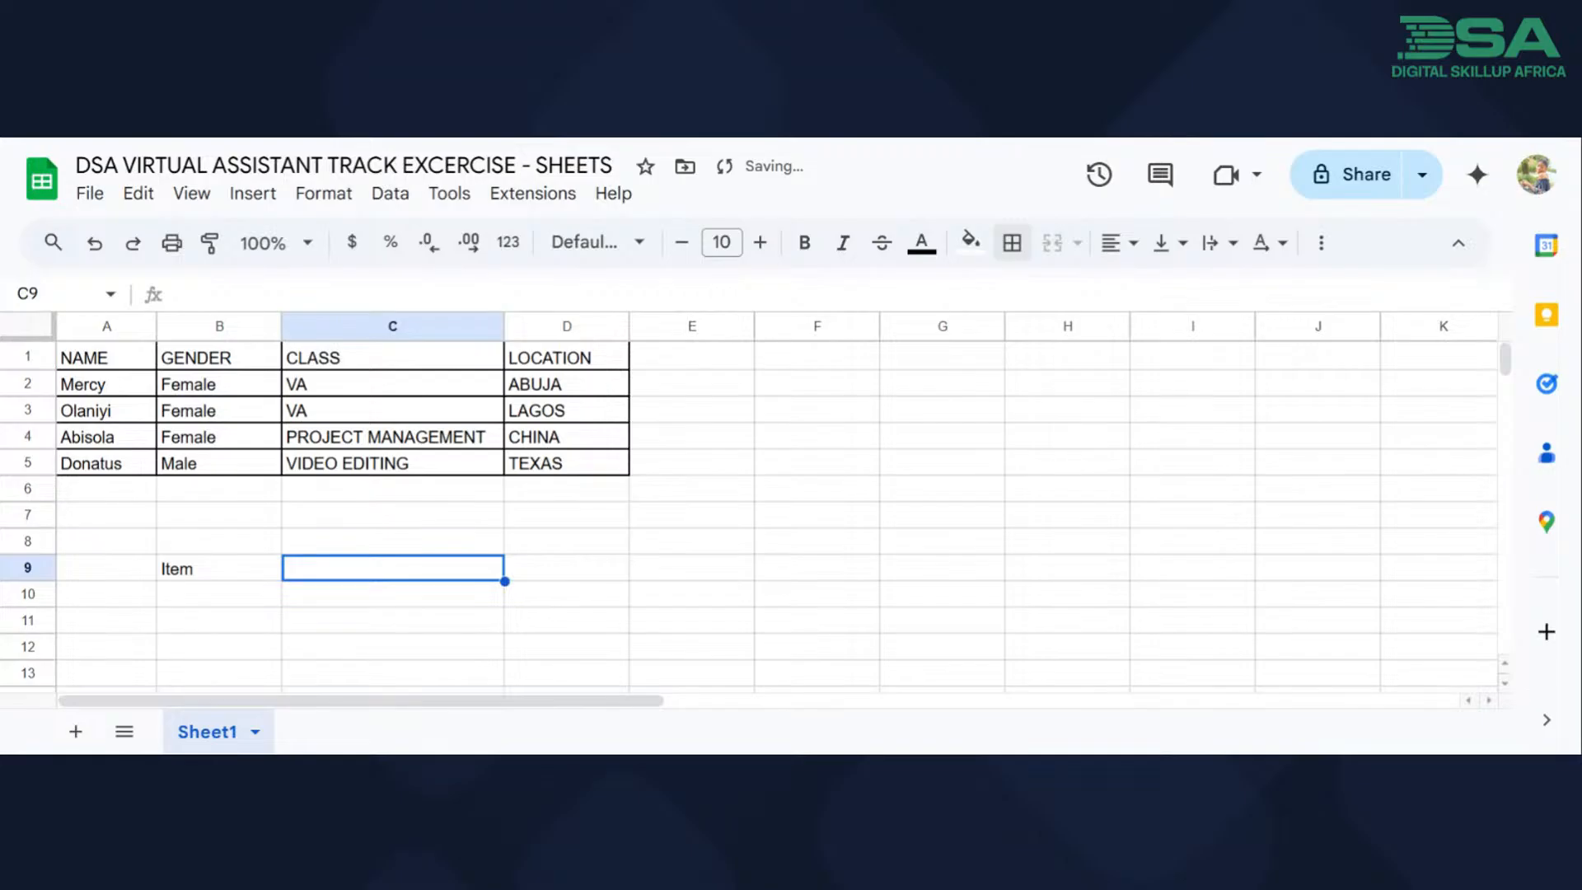
text(q)
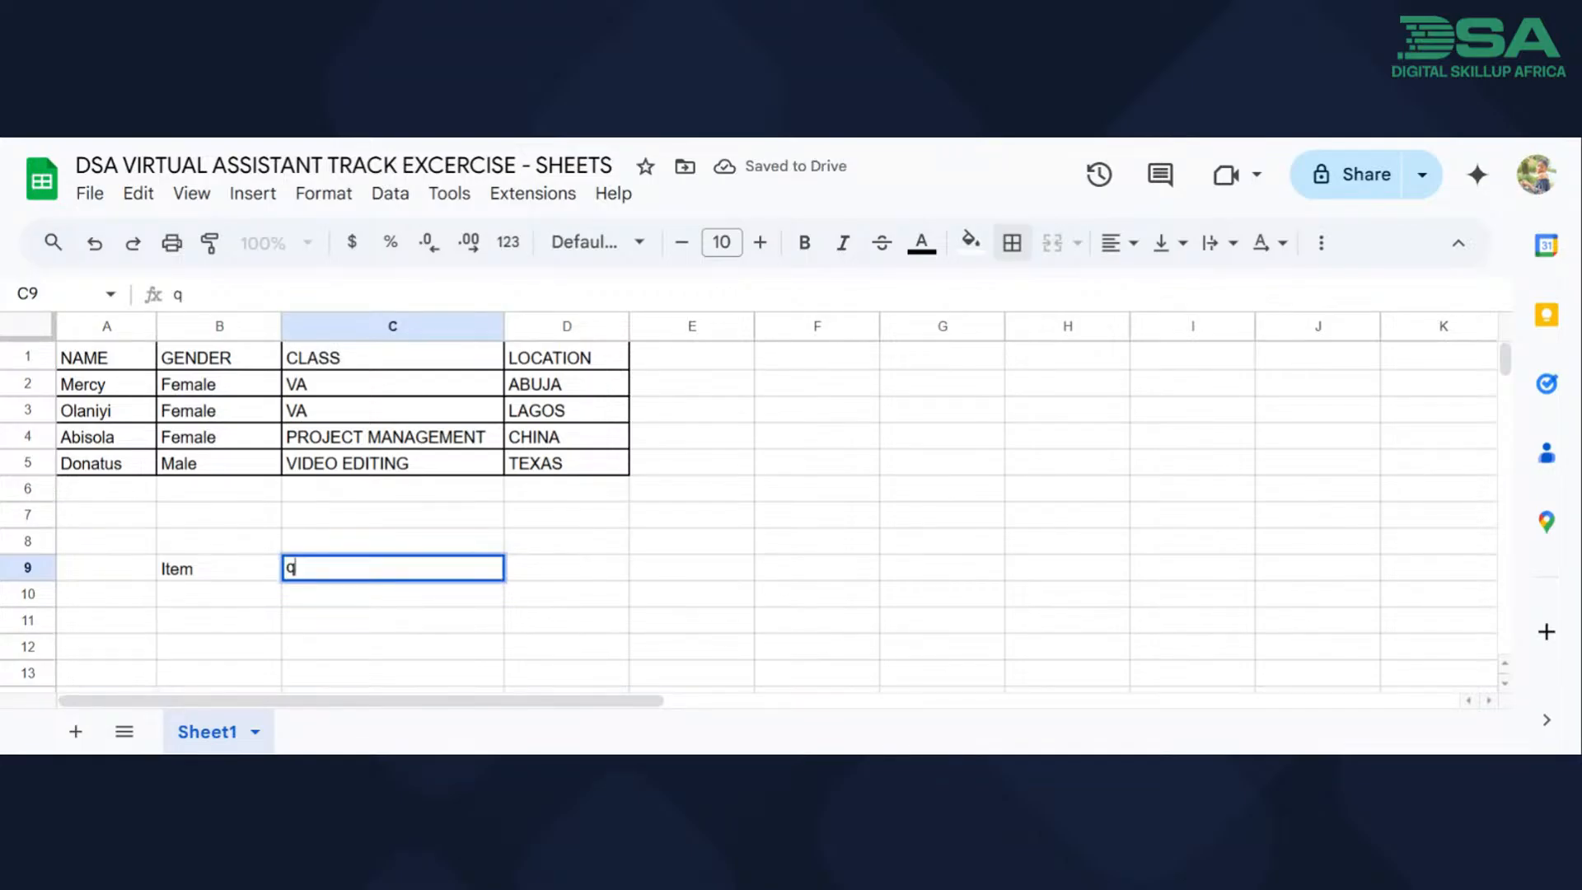
text(uantity)
key(Tab)
text(rate)
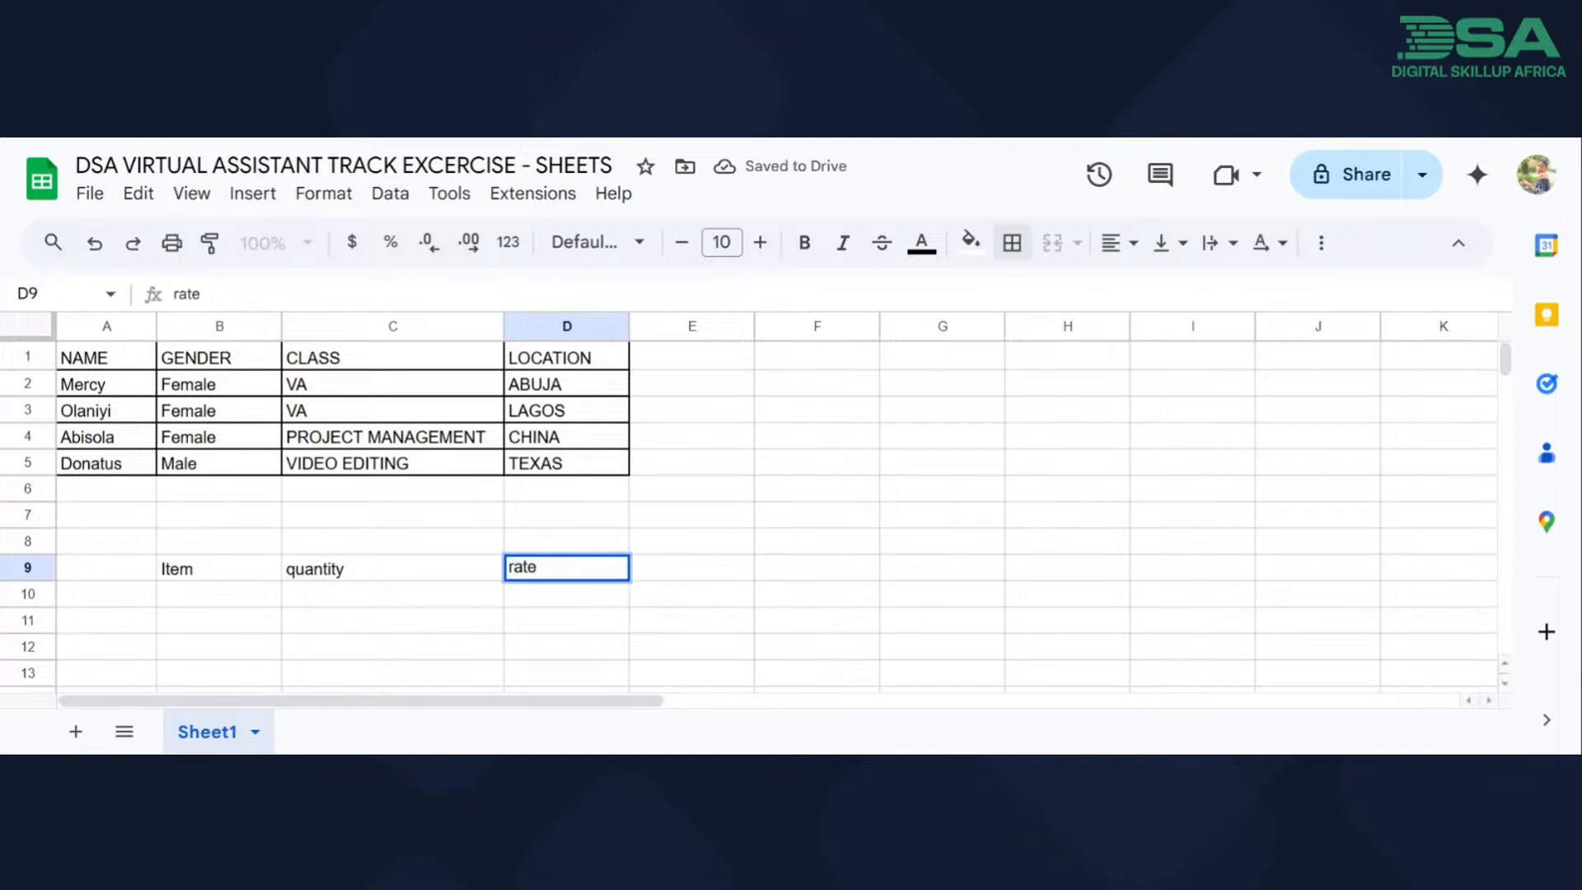
key(Tab)
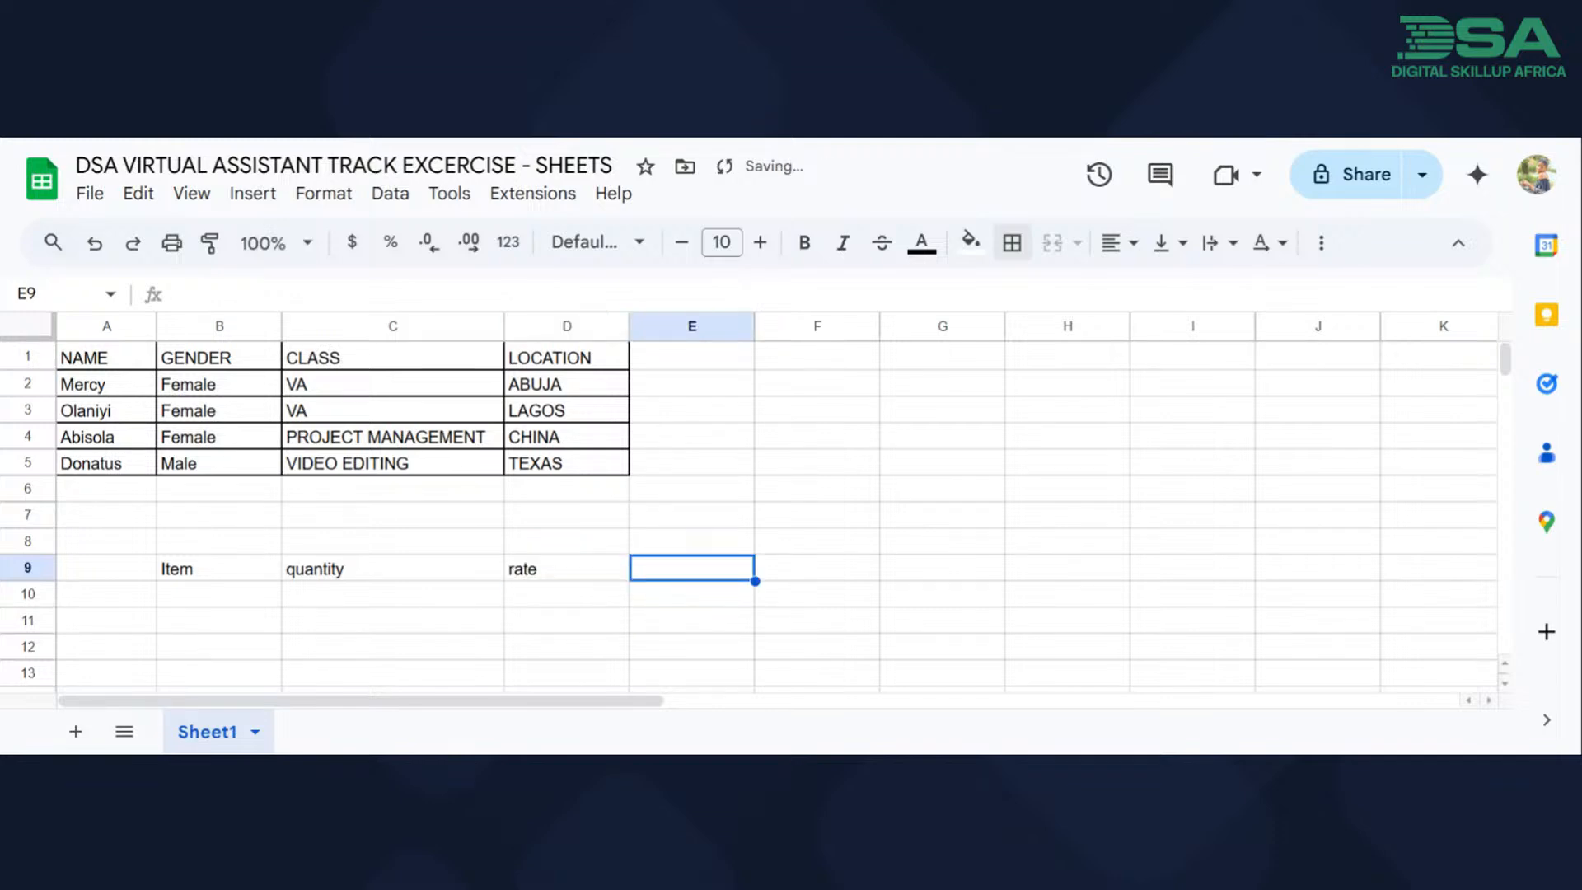
Enter the header "amount" in cell E9.
text(amoutn)
key(BackSpace)
key(BackSpace)
text(nt)
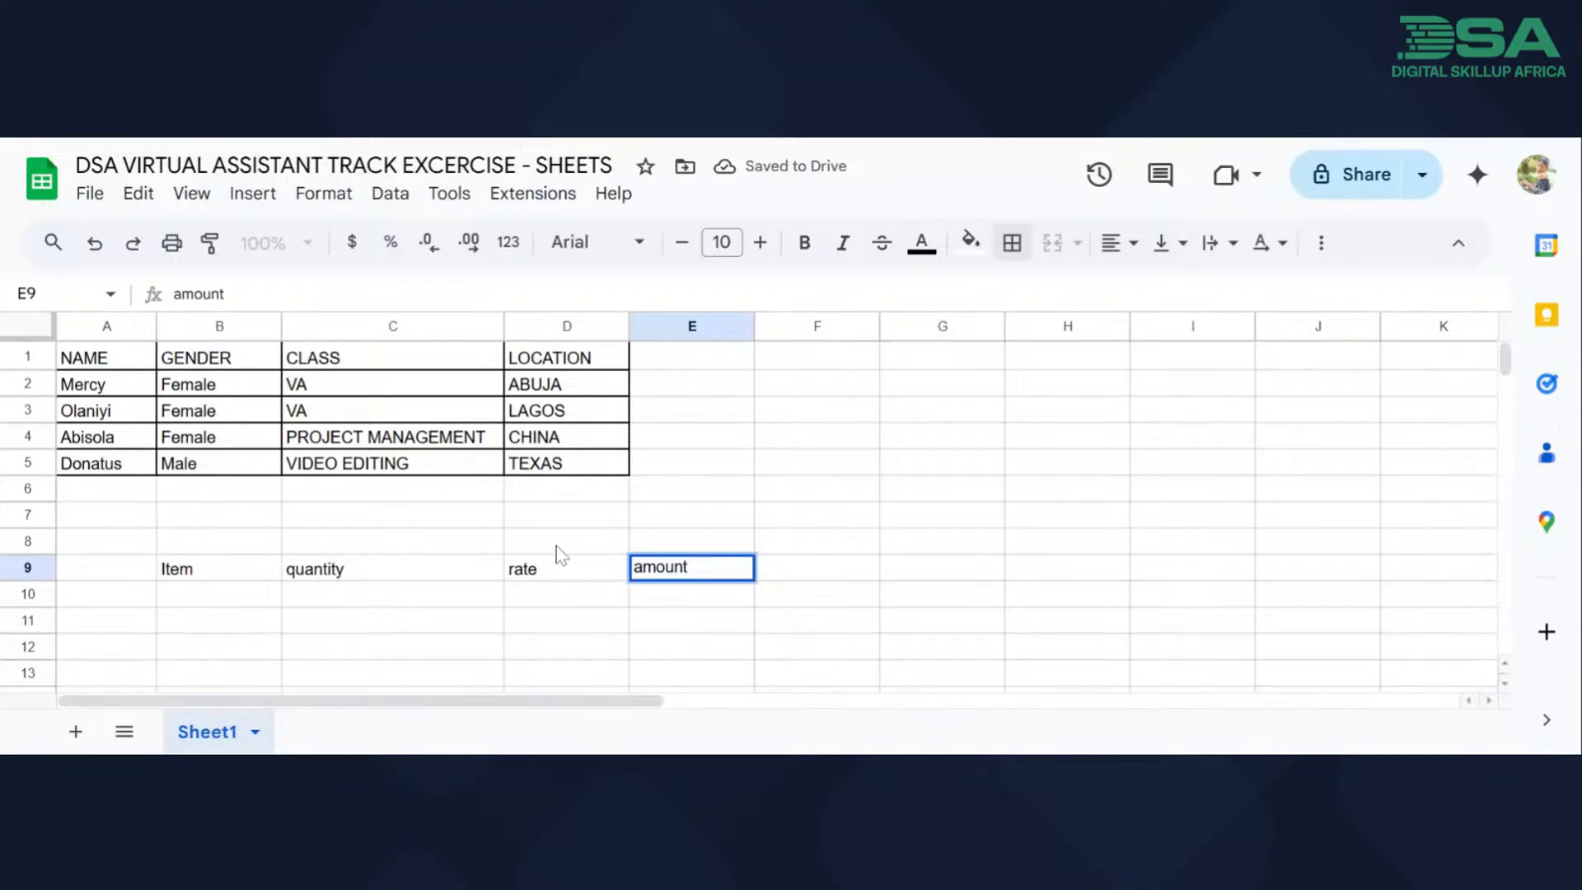
scroll(572, 604, down, 3)
click(575, 606)
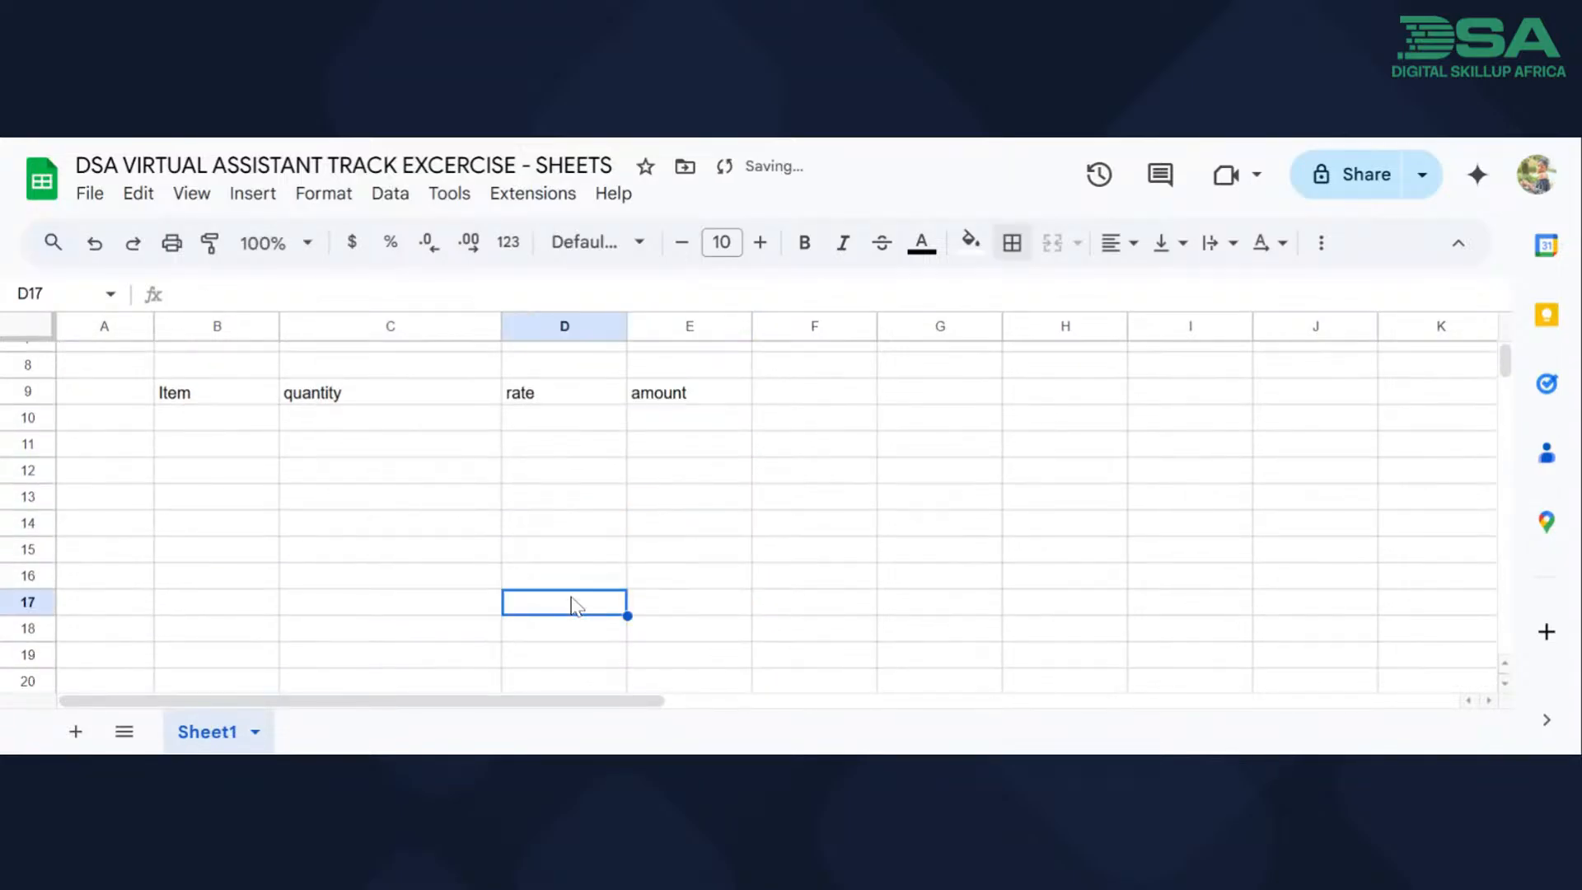
List the items "Bottle water", "meat pie" and "carrier bag" in cells B10 to B12.
click(219, 427)
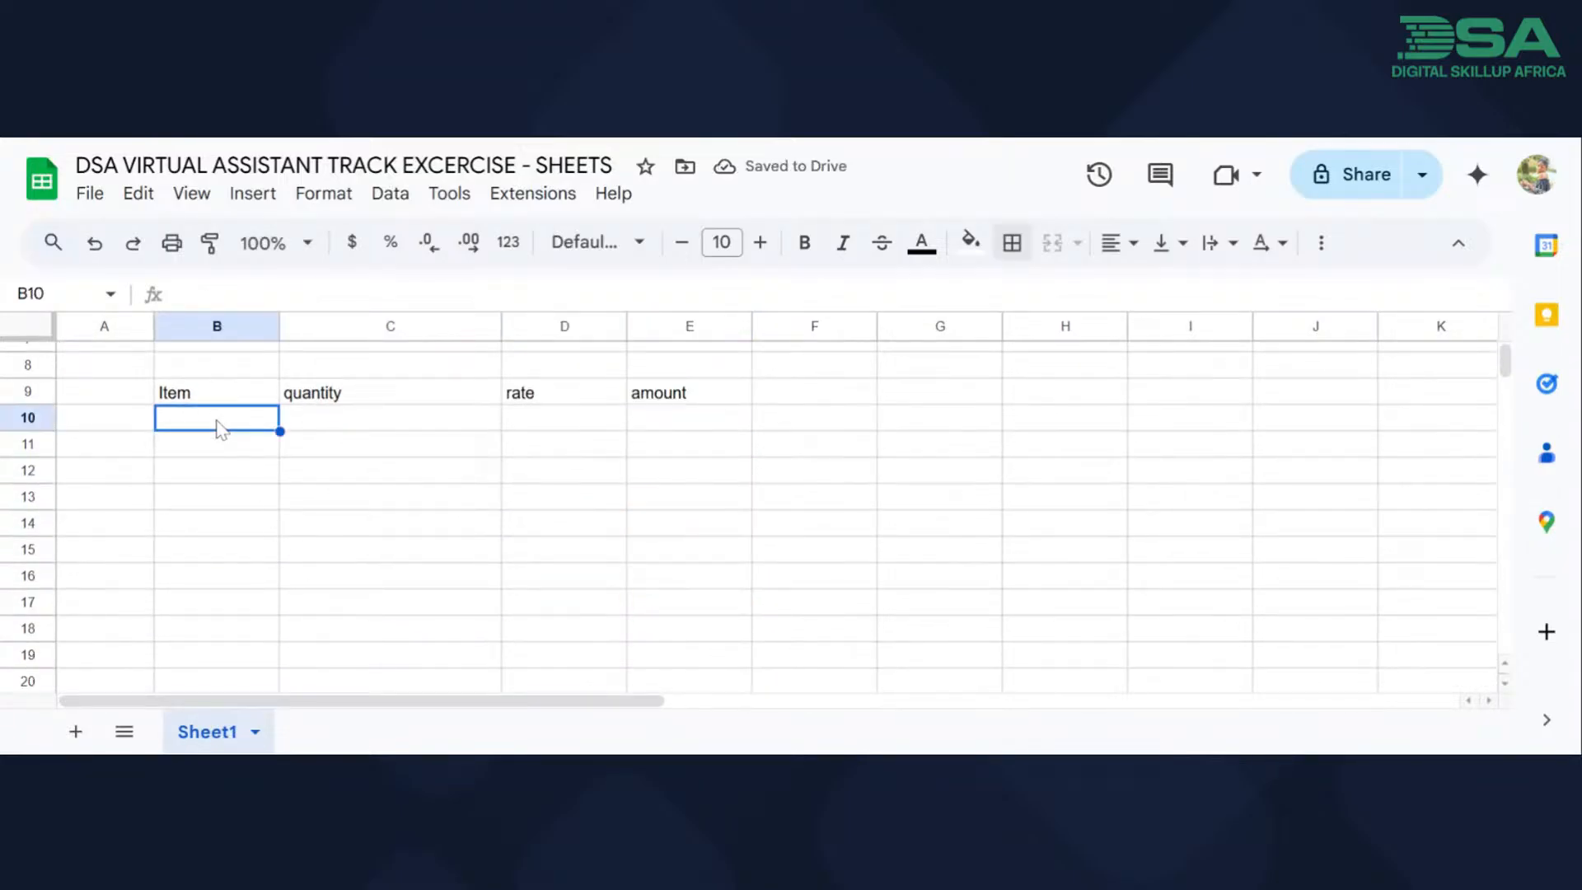
text(Bottle water)
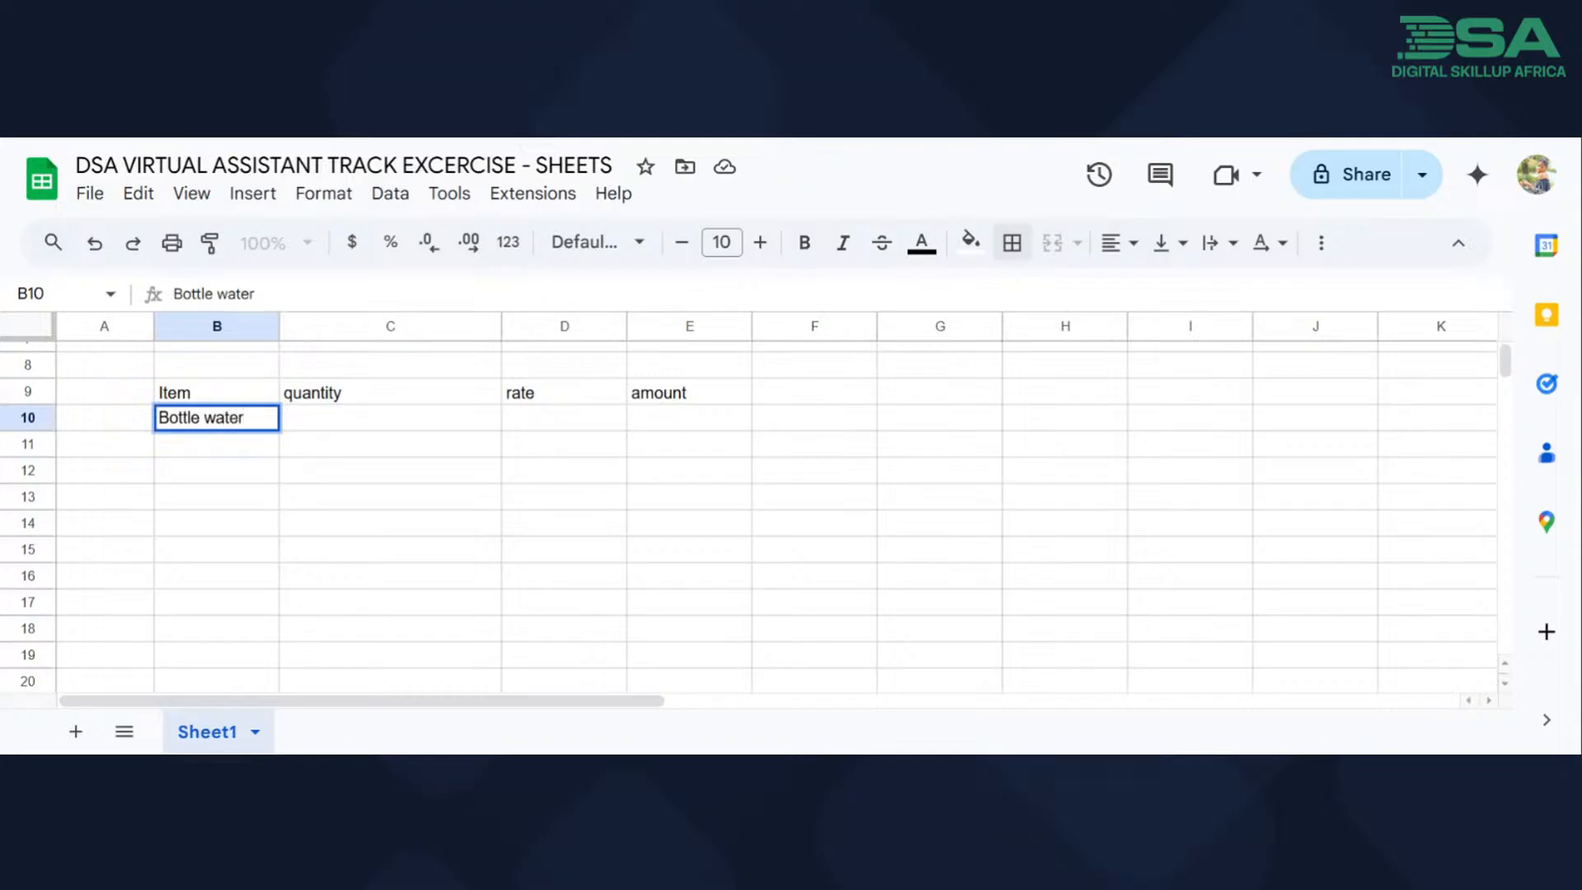
key(Return)
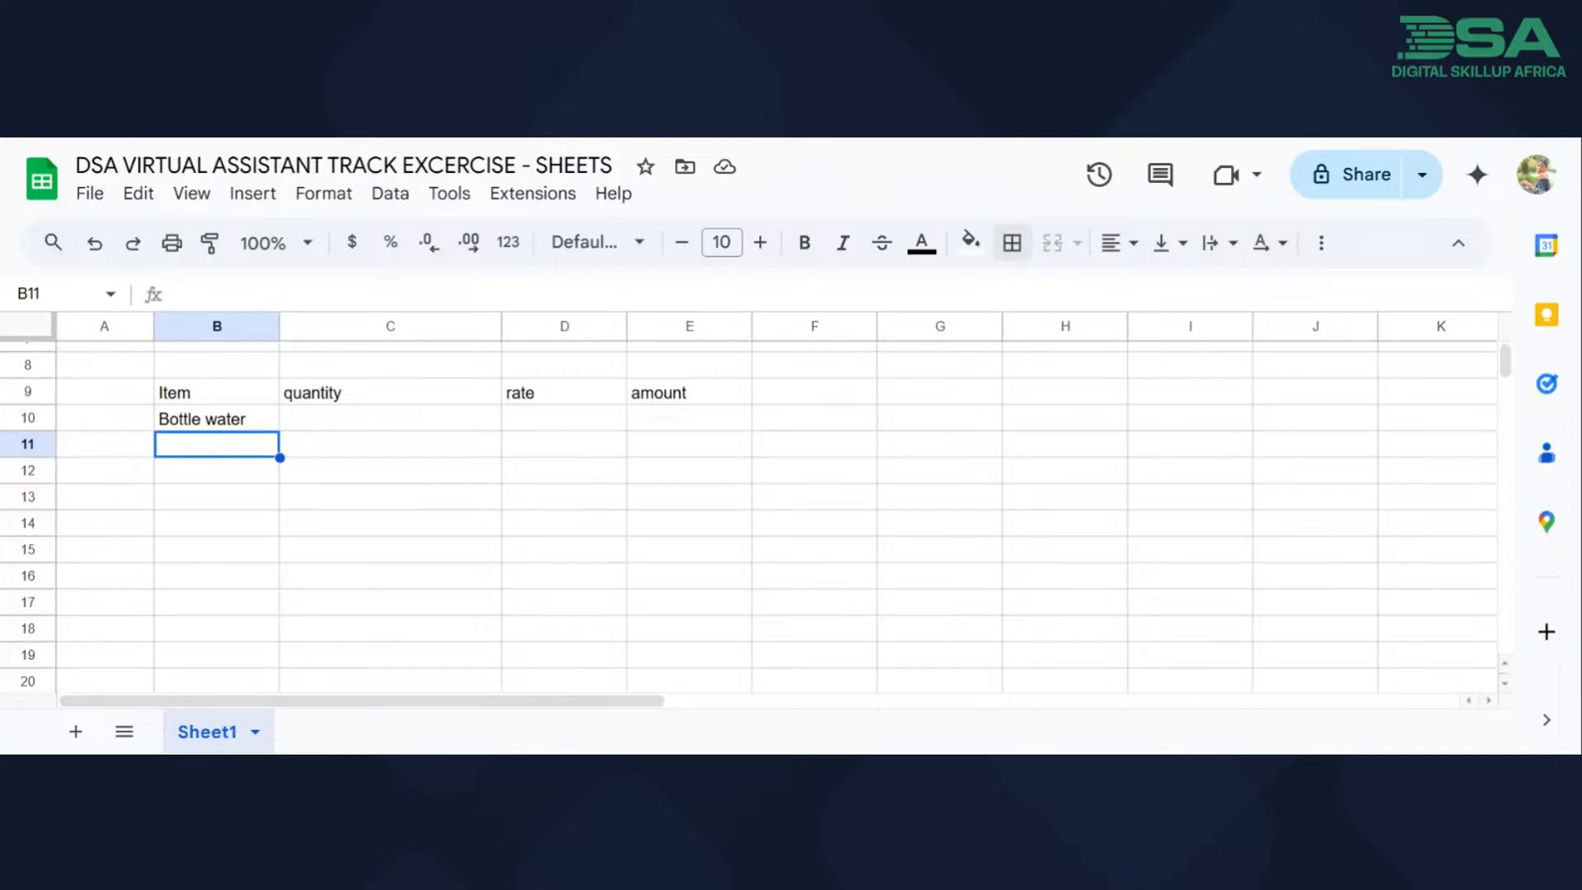
text(meat pie)
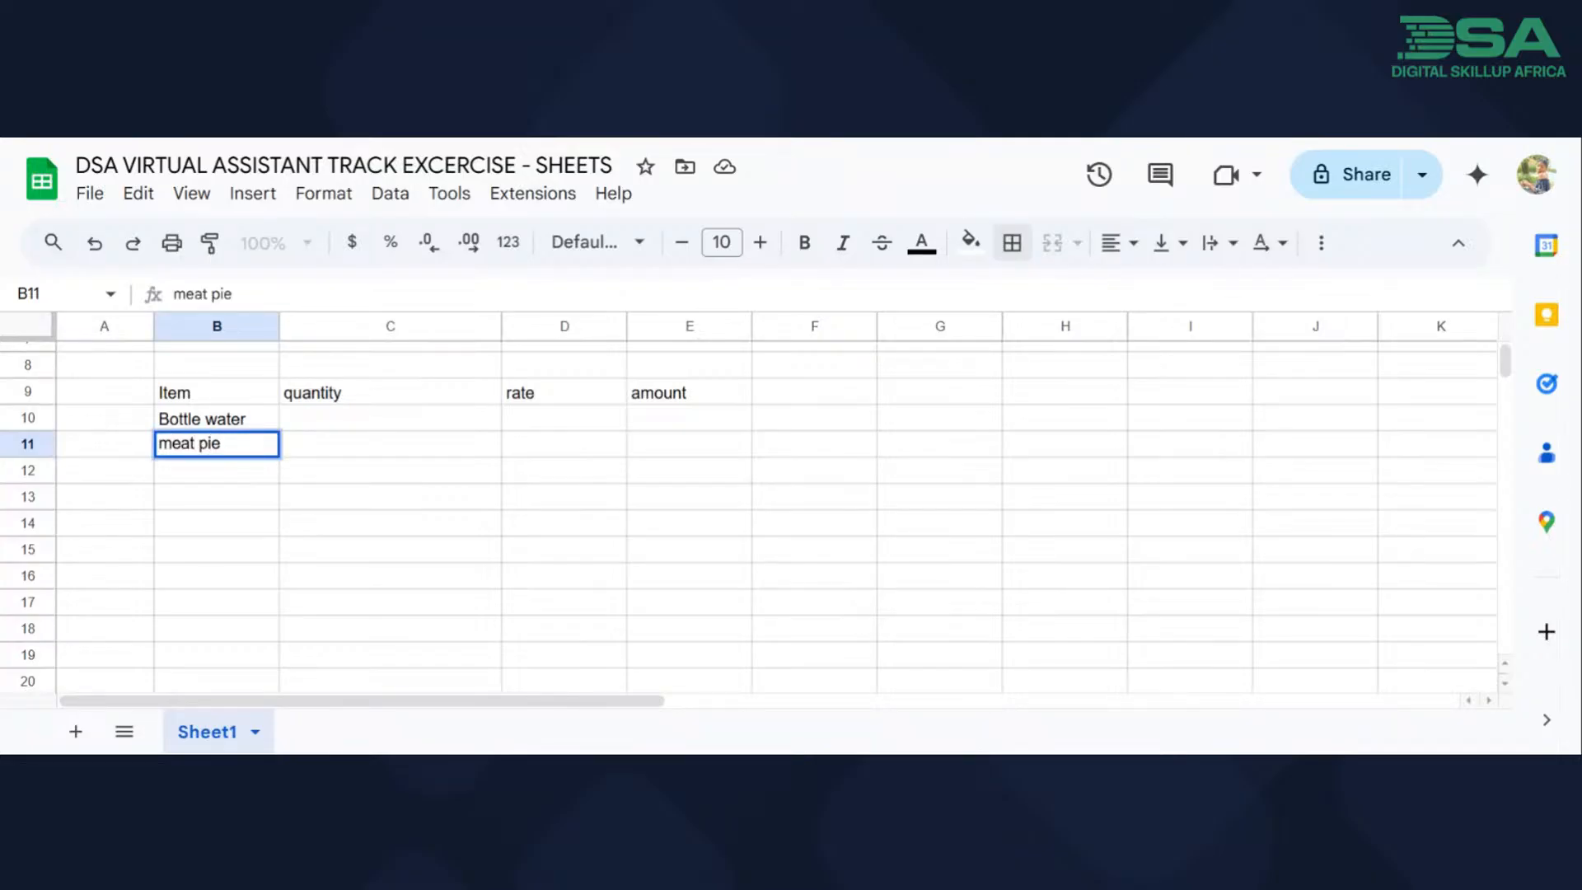
key(Return)
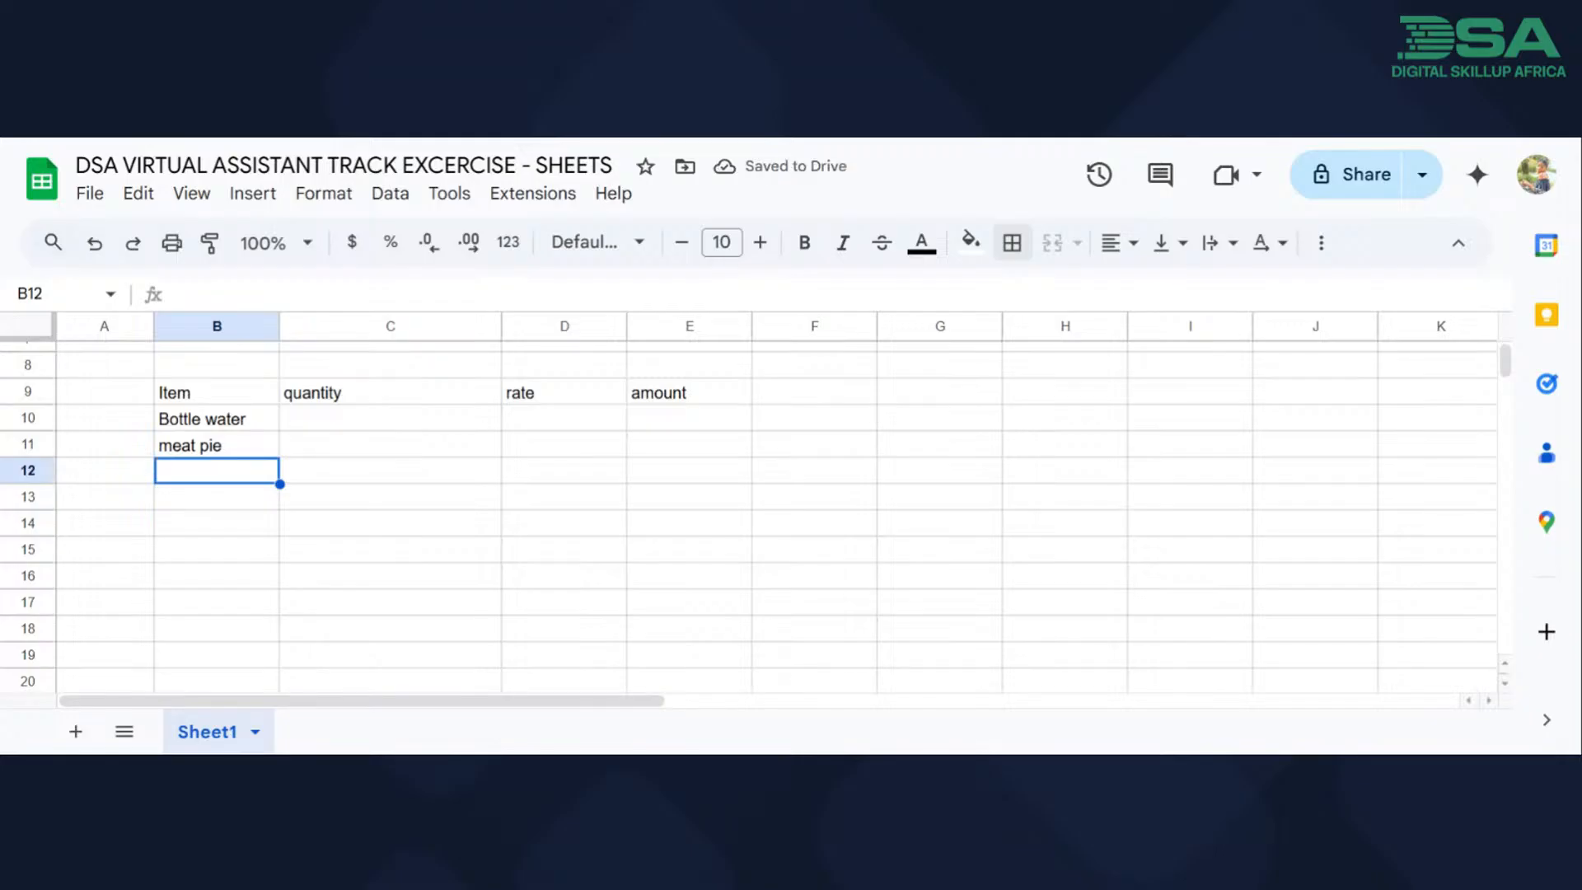
text(carrier)
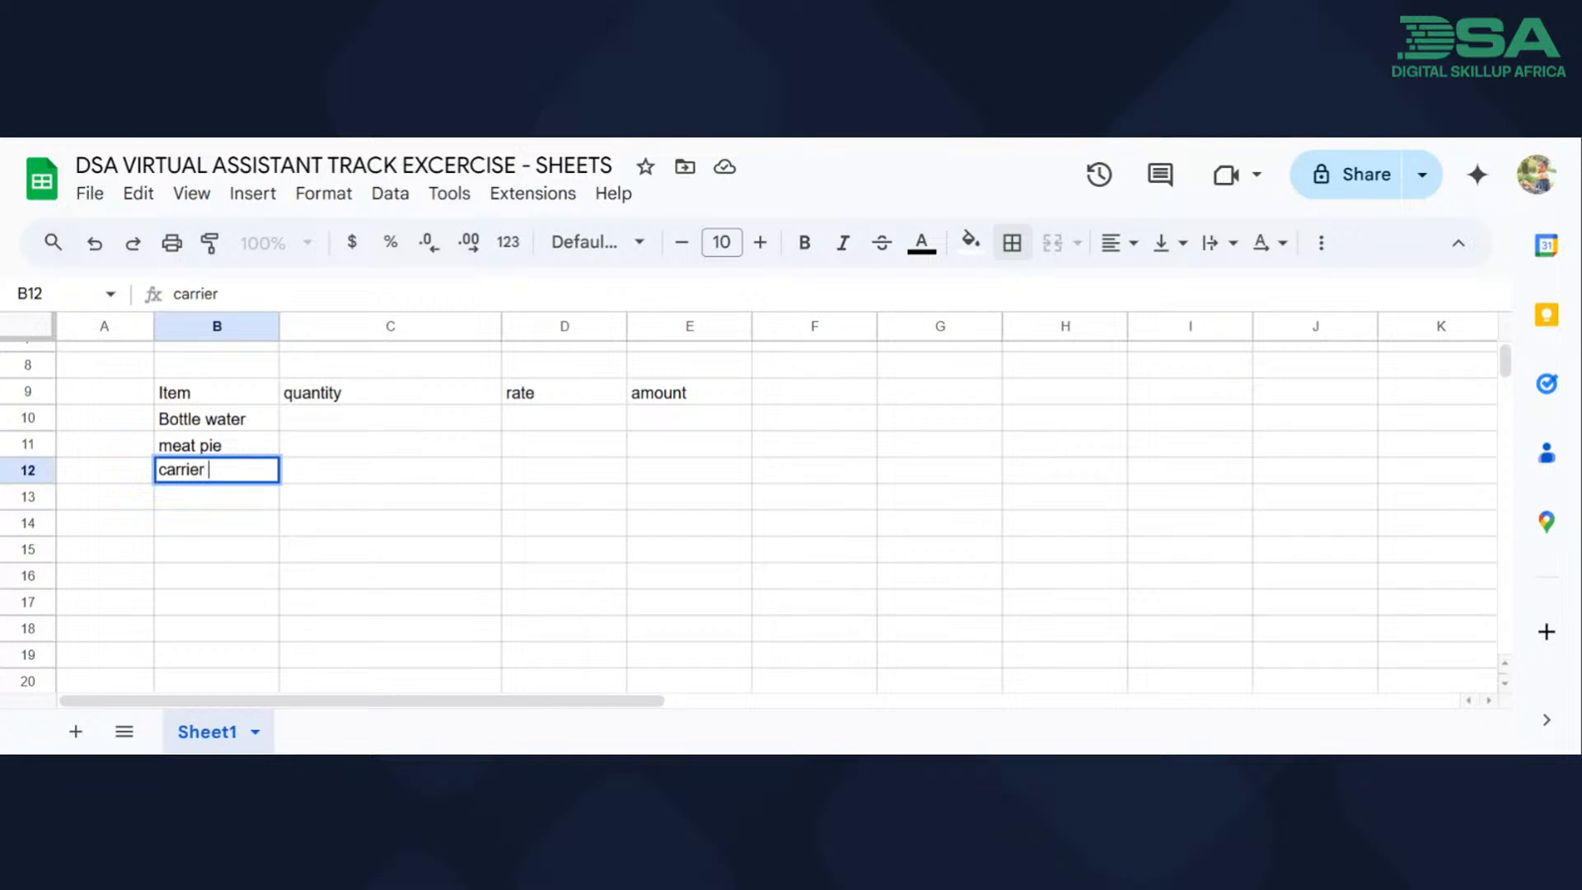
text( bag)
key(Return)
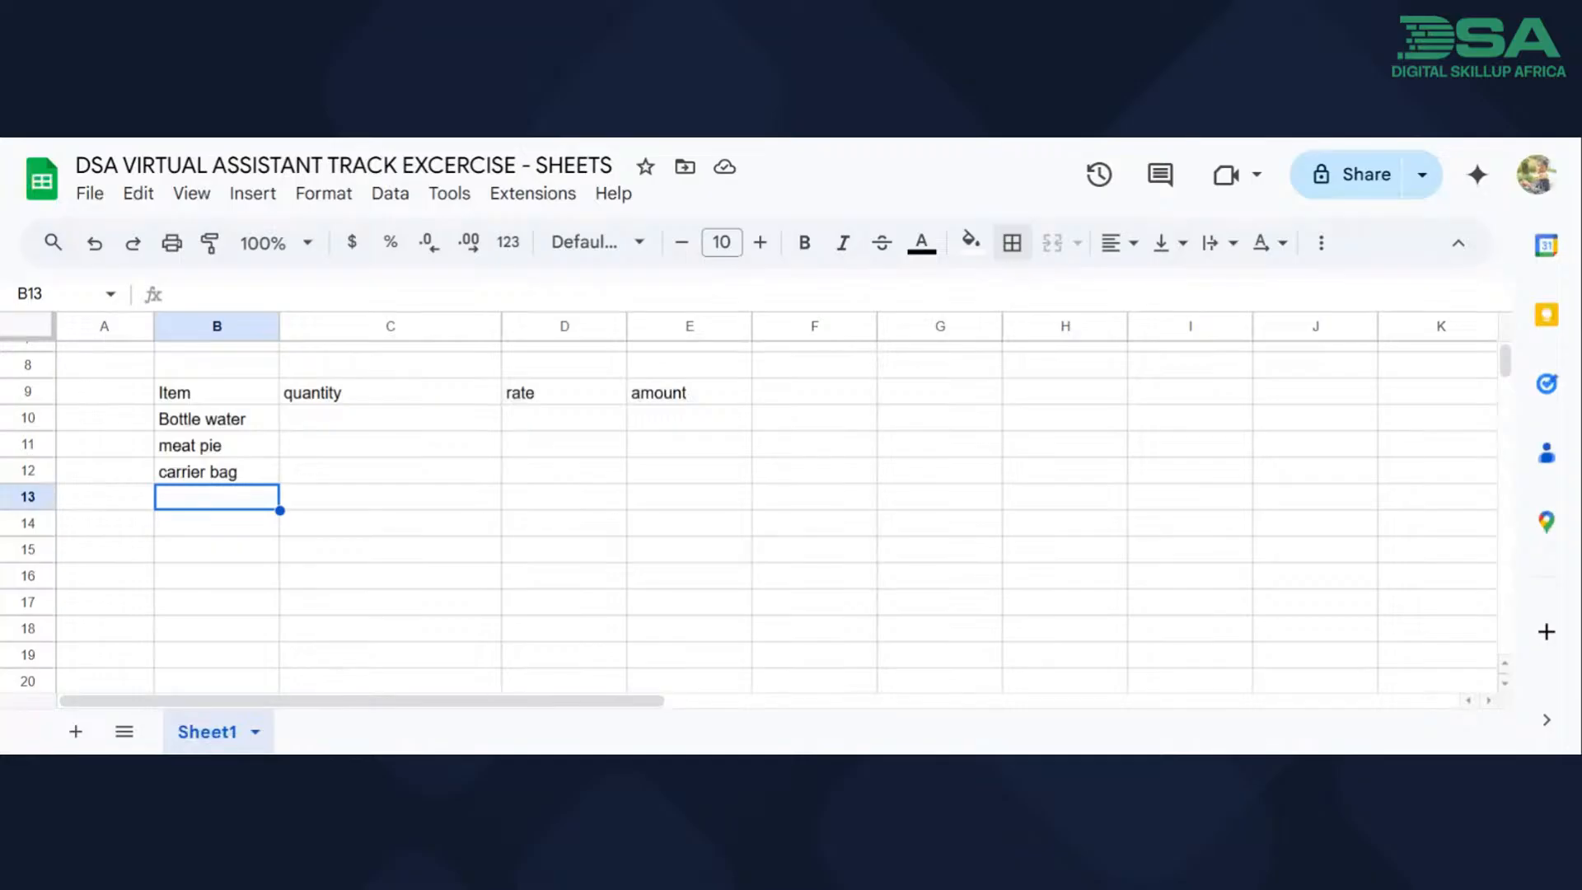
Set the font size of the second table's headers in B9:E9 to 14.
drag(173, 396, 691, 398)
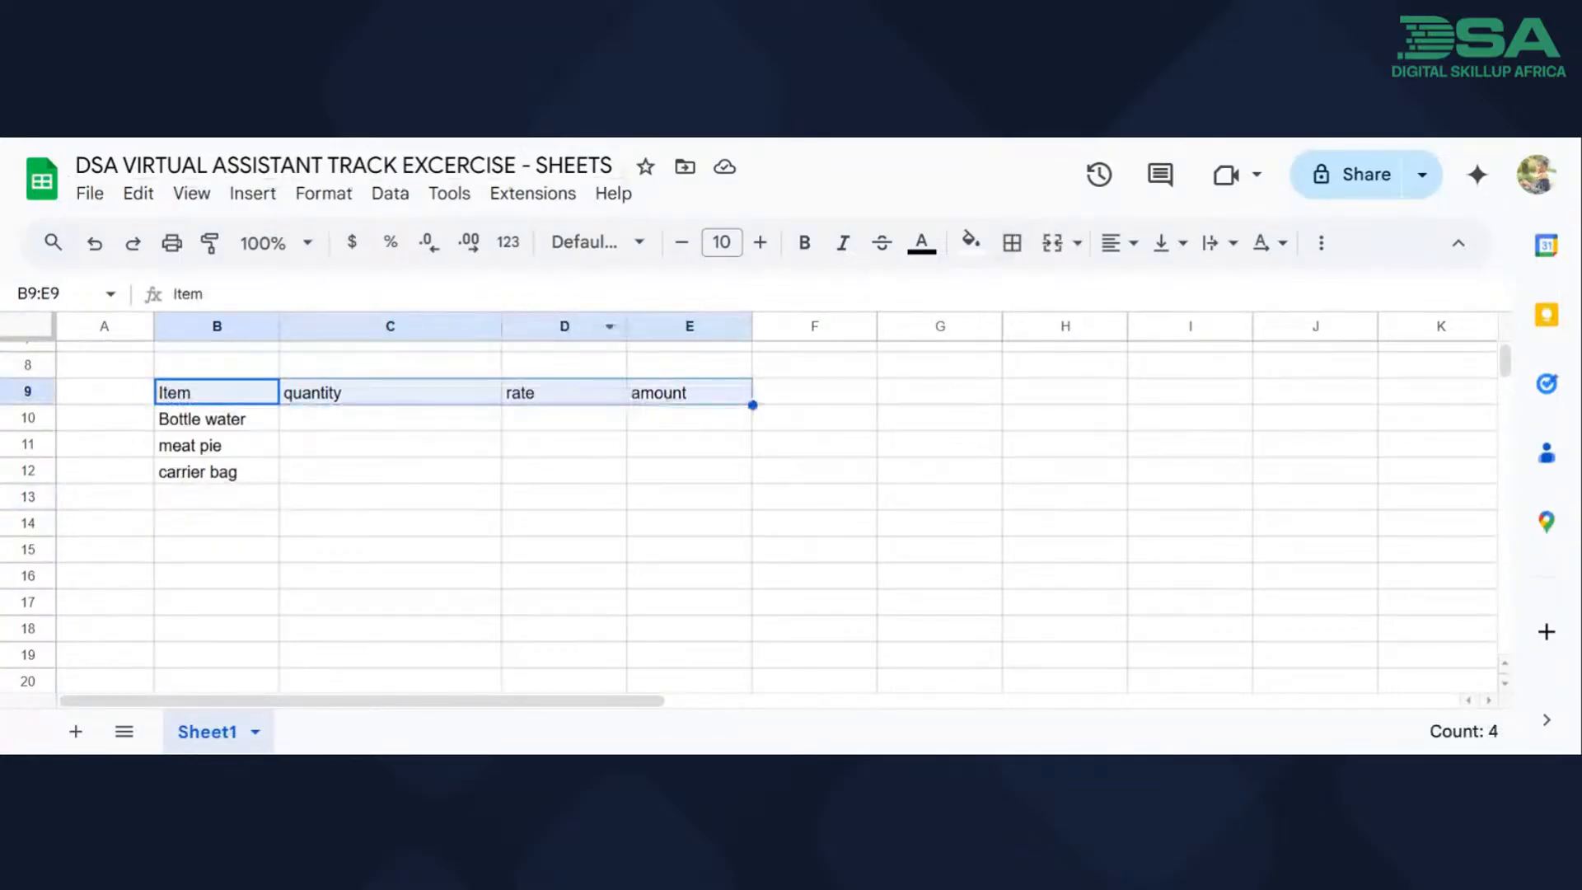
click(139, 195)
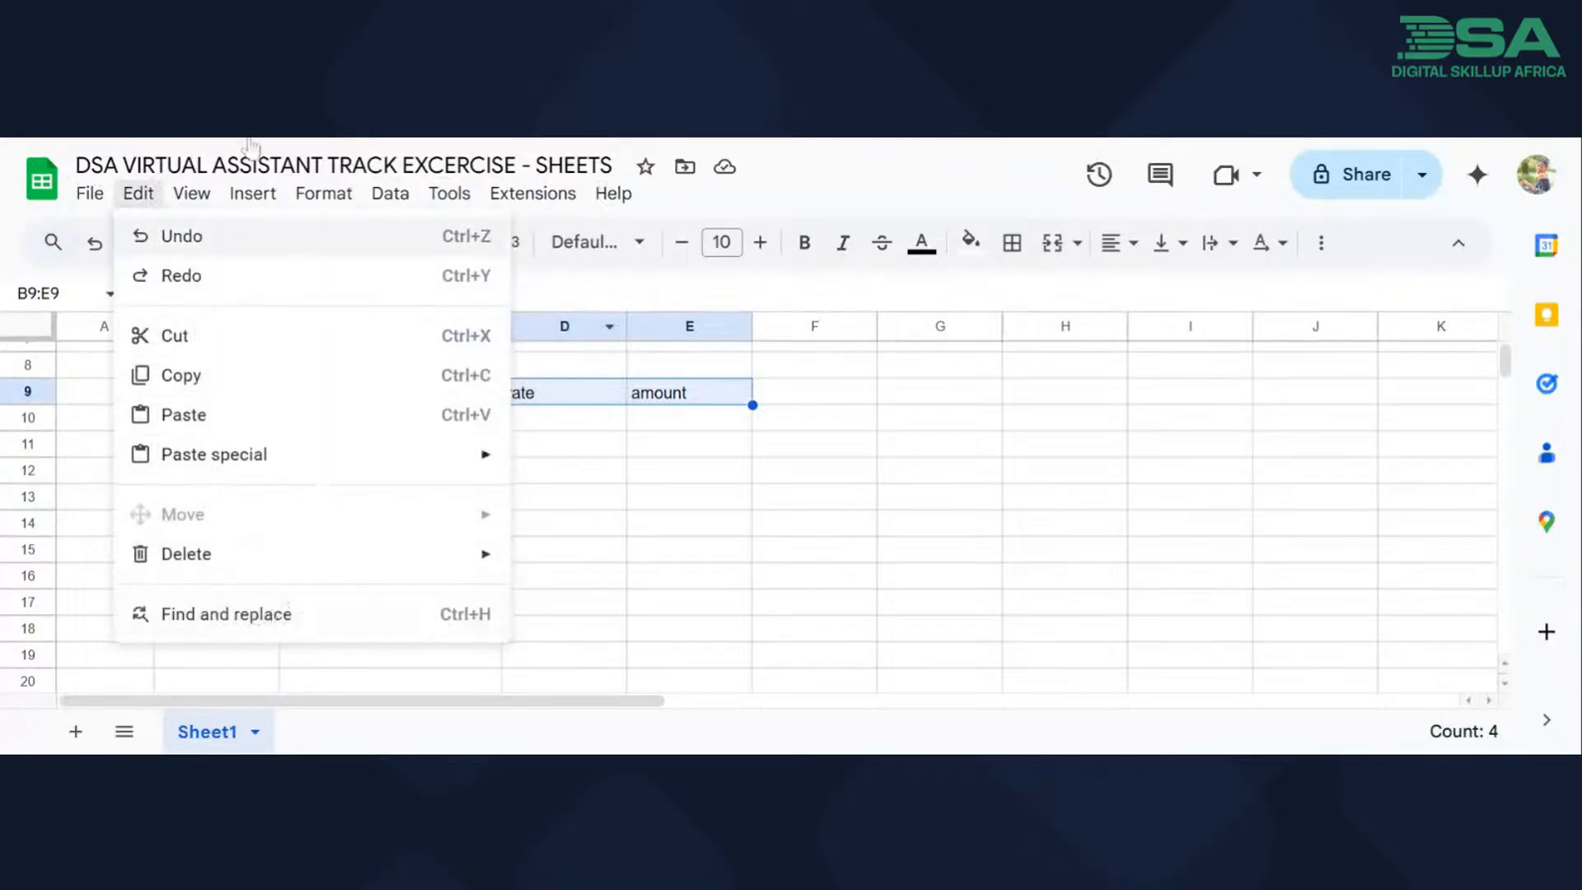
mouse_move(198, 198)
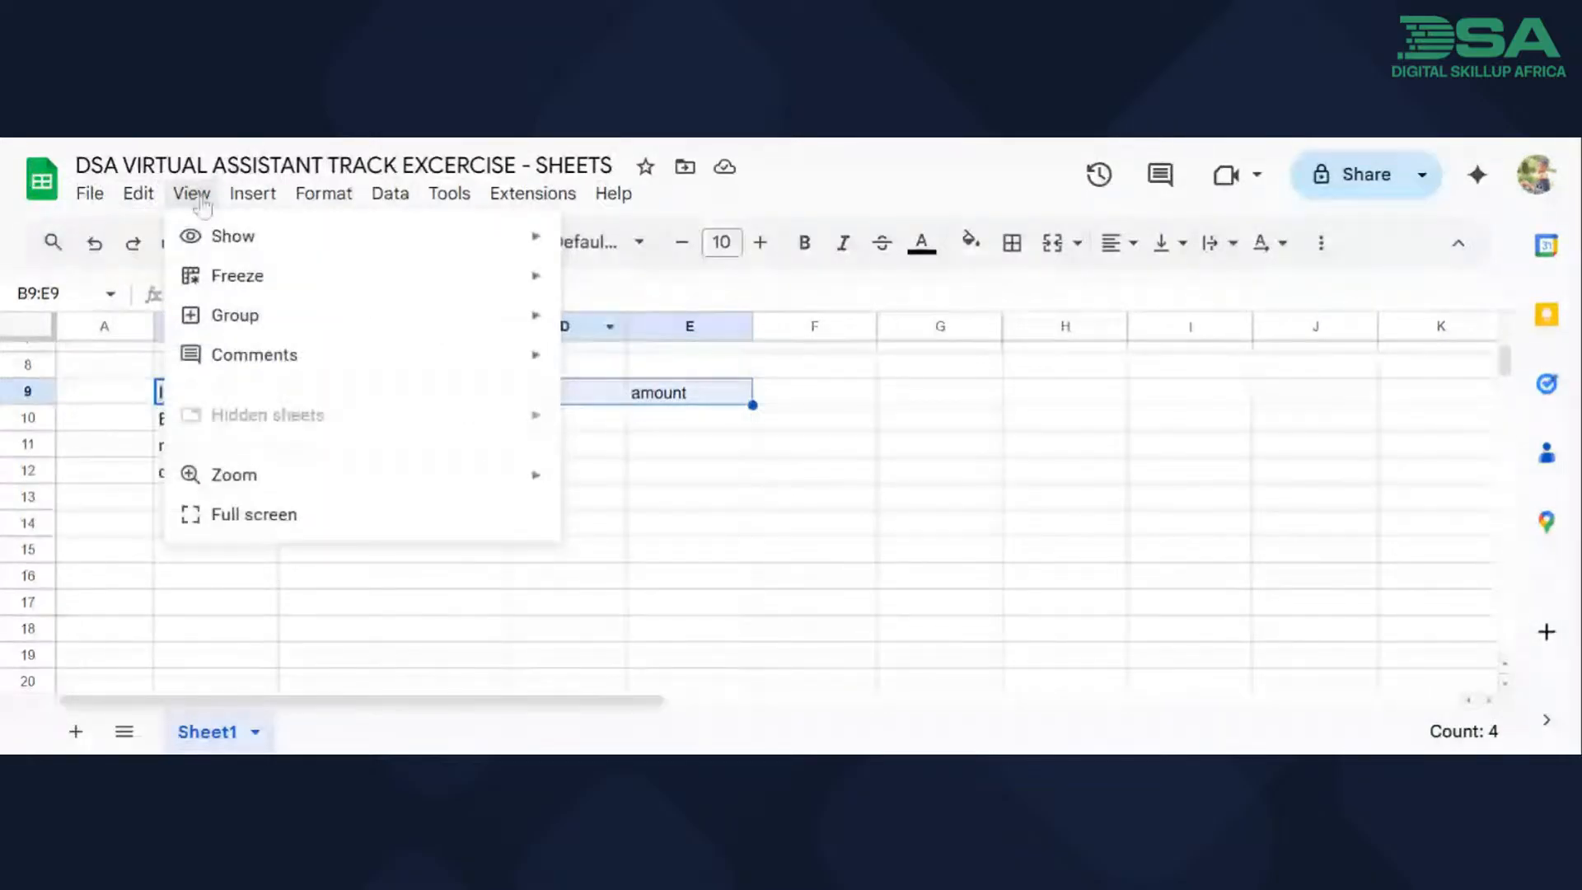
mouse_move(299, 203)
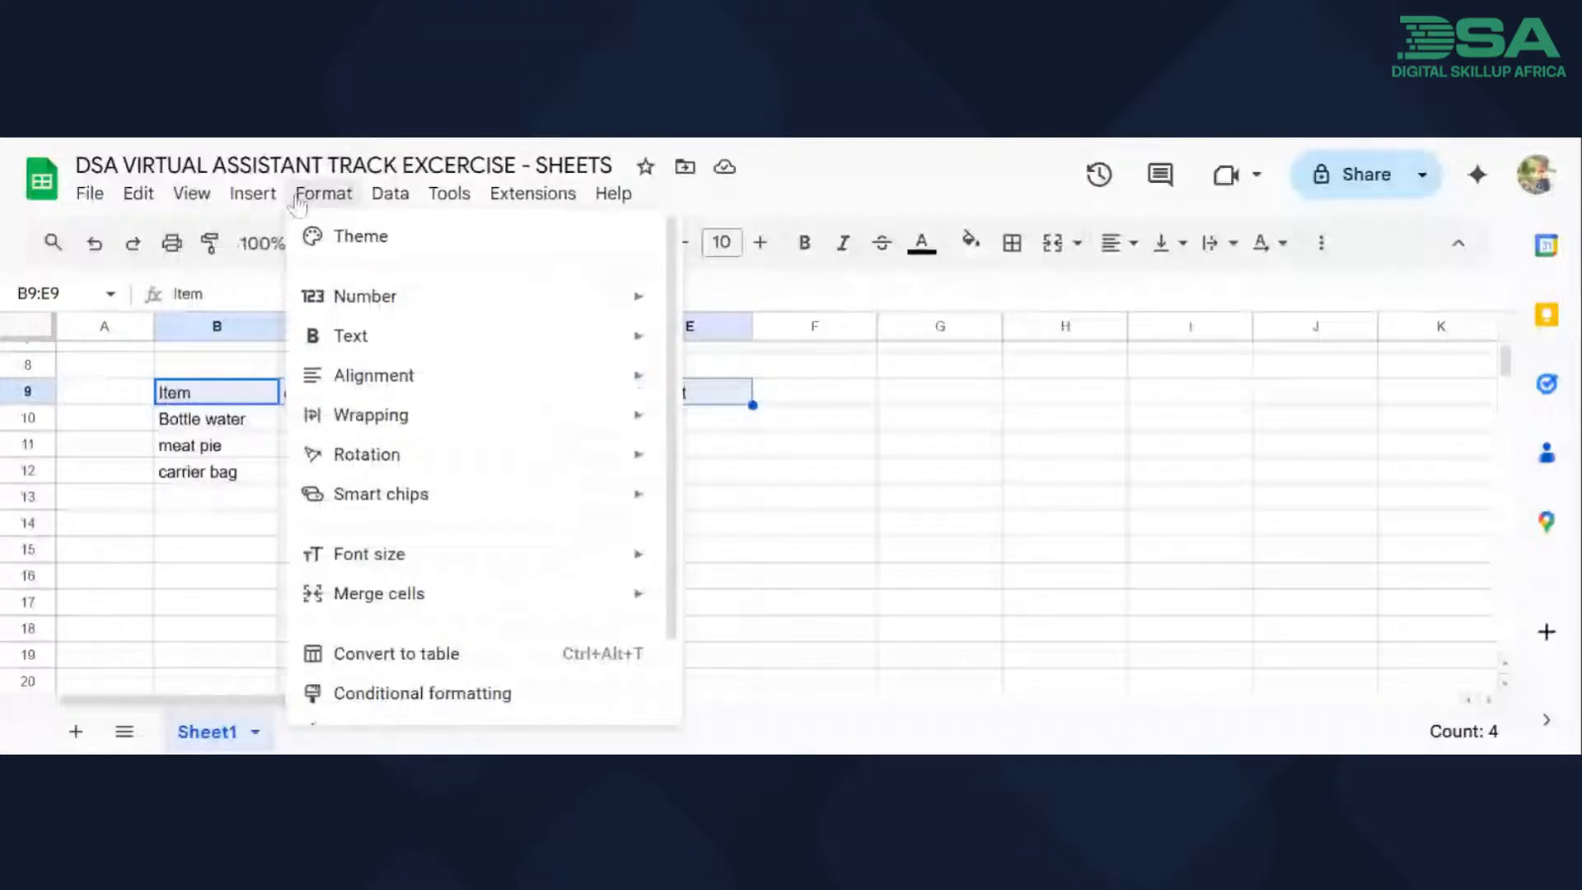
click(298, 201)
click(298, 202)
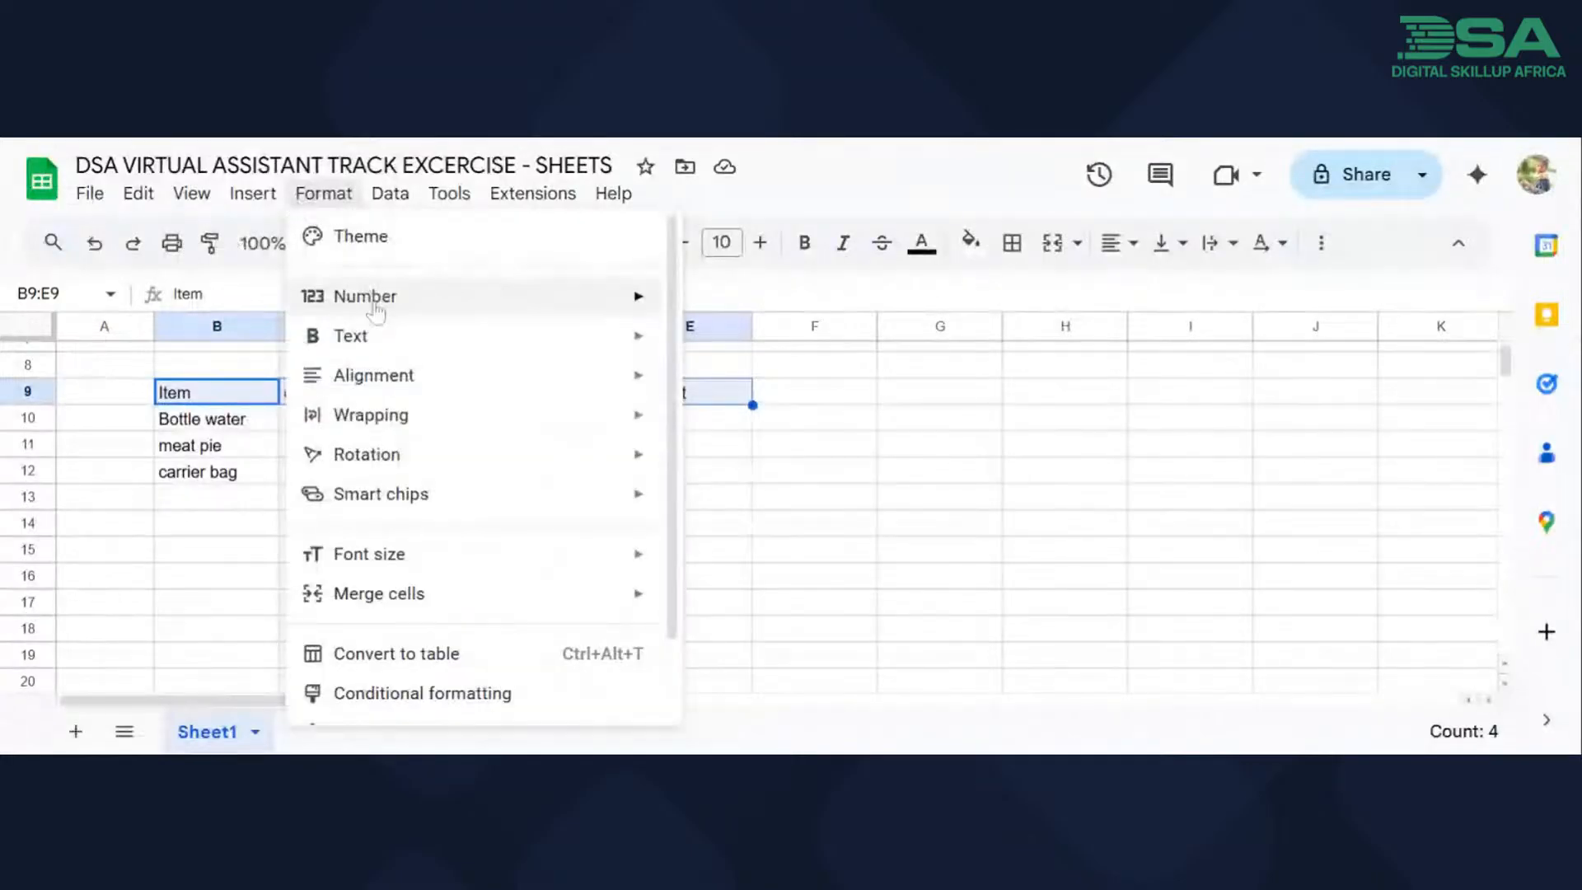
mouse_move(646, 344)
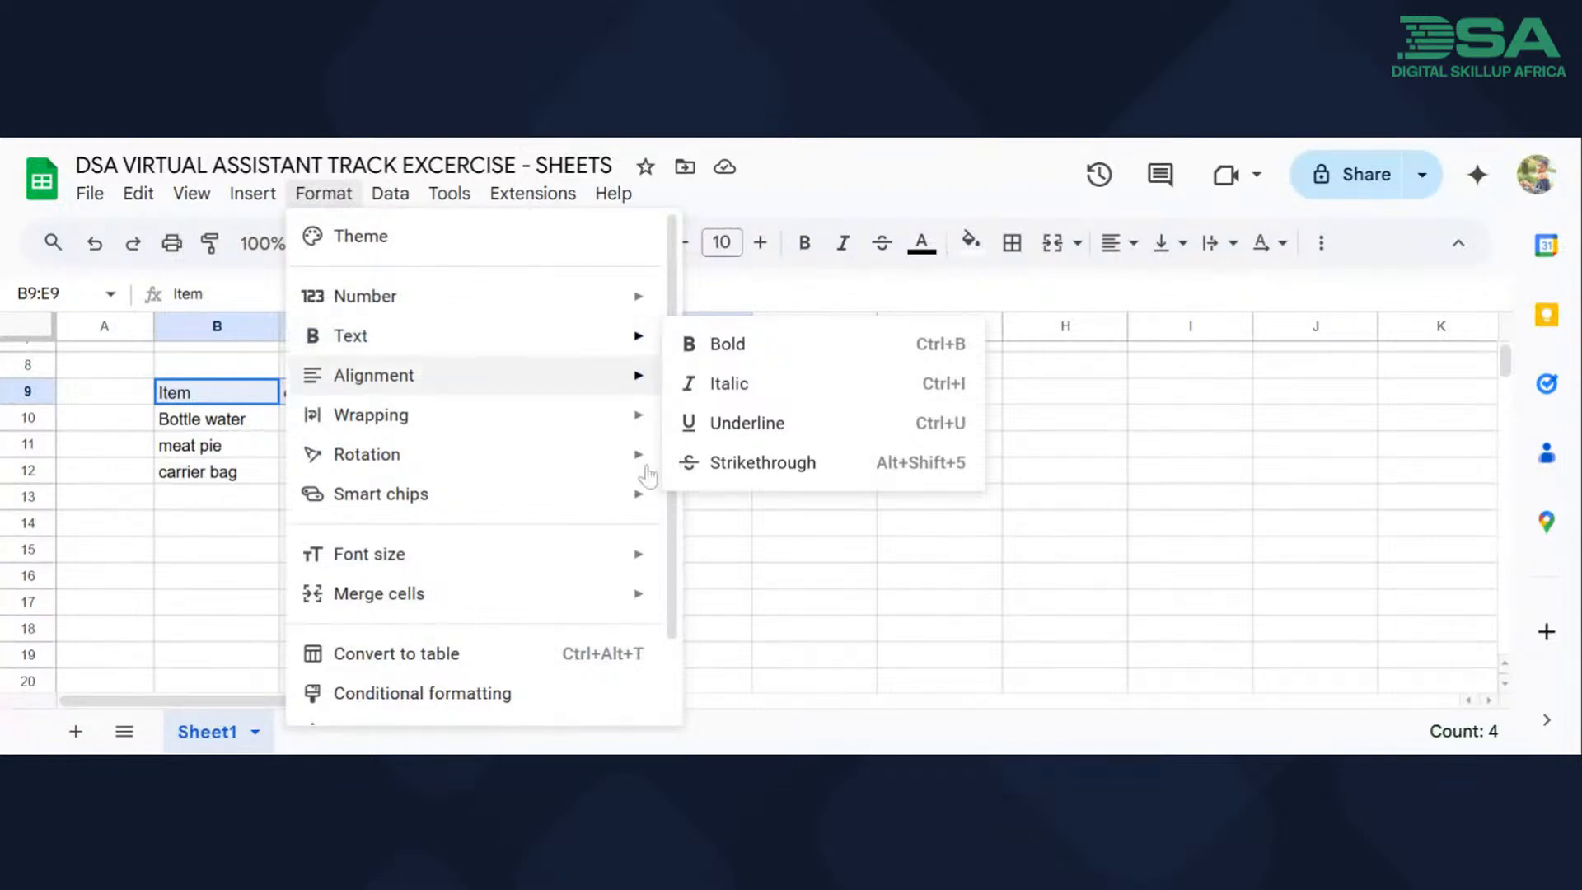
mouse_move(644, 551)
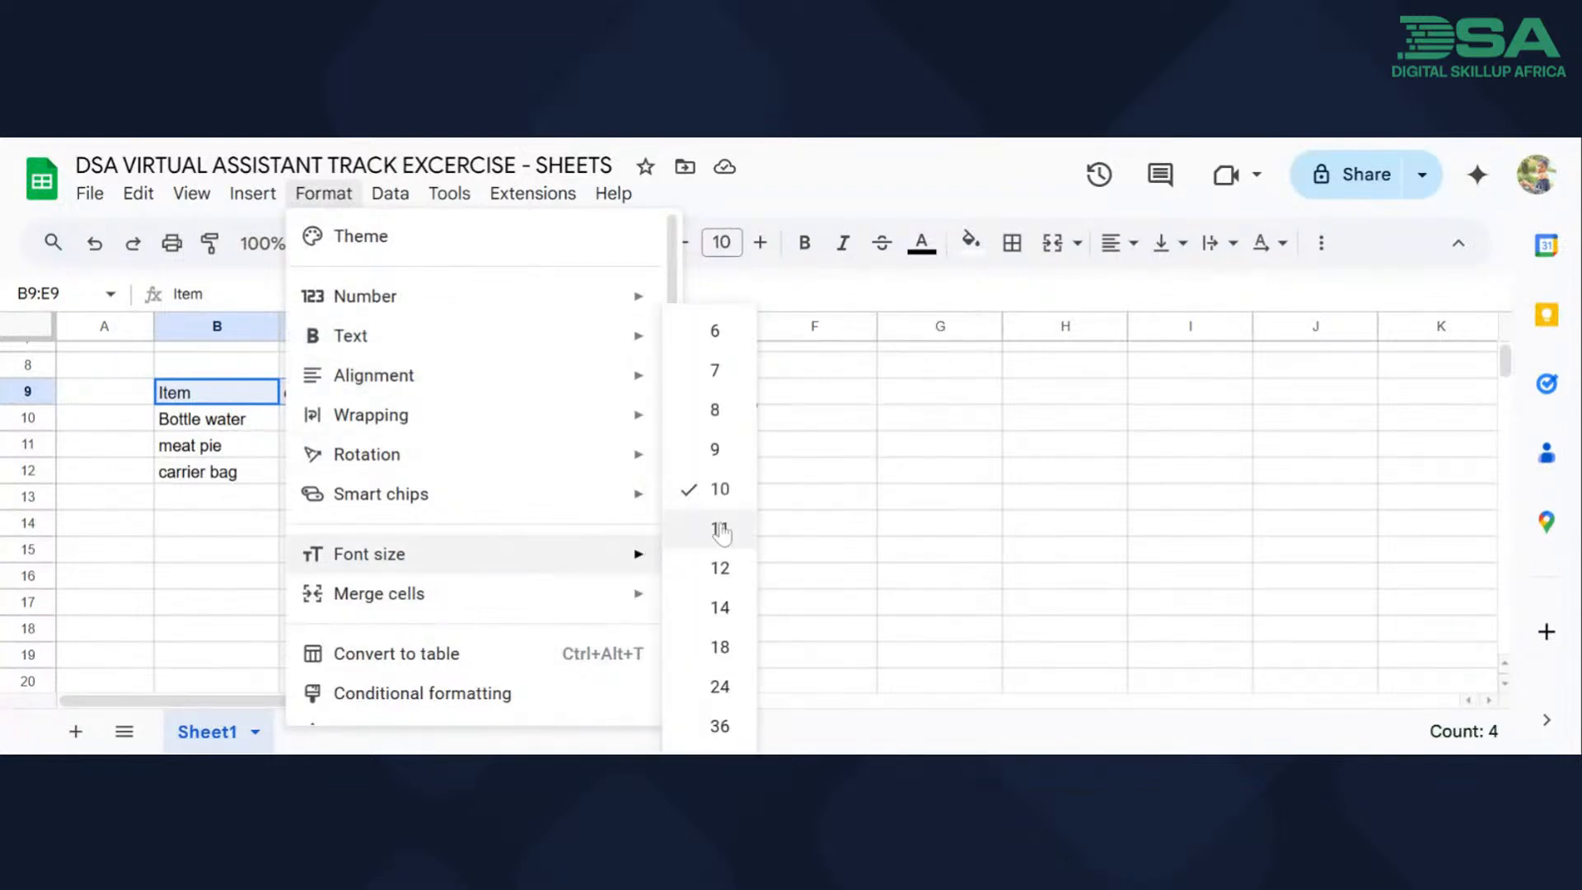
click(720, 606)
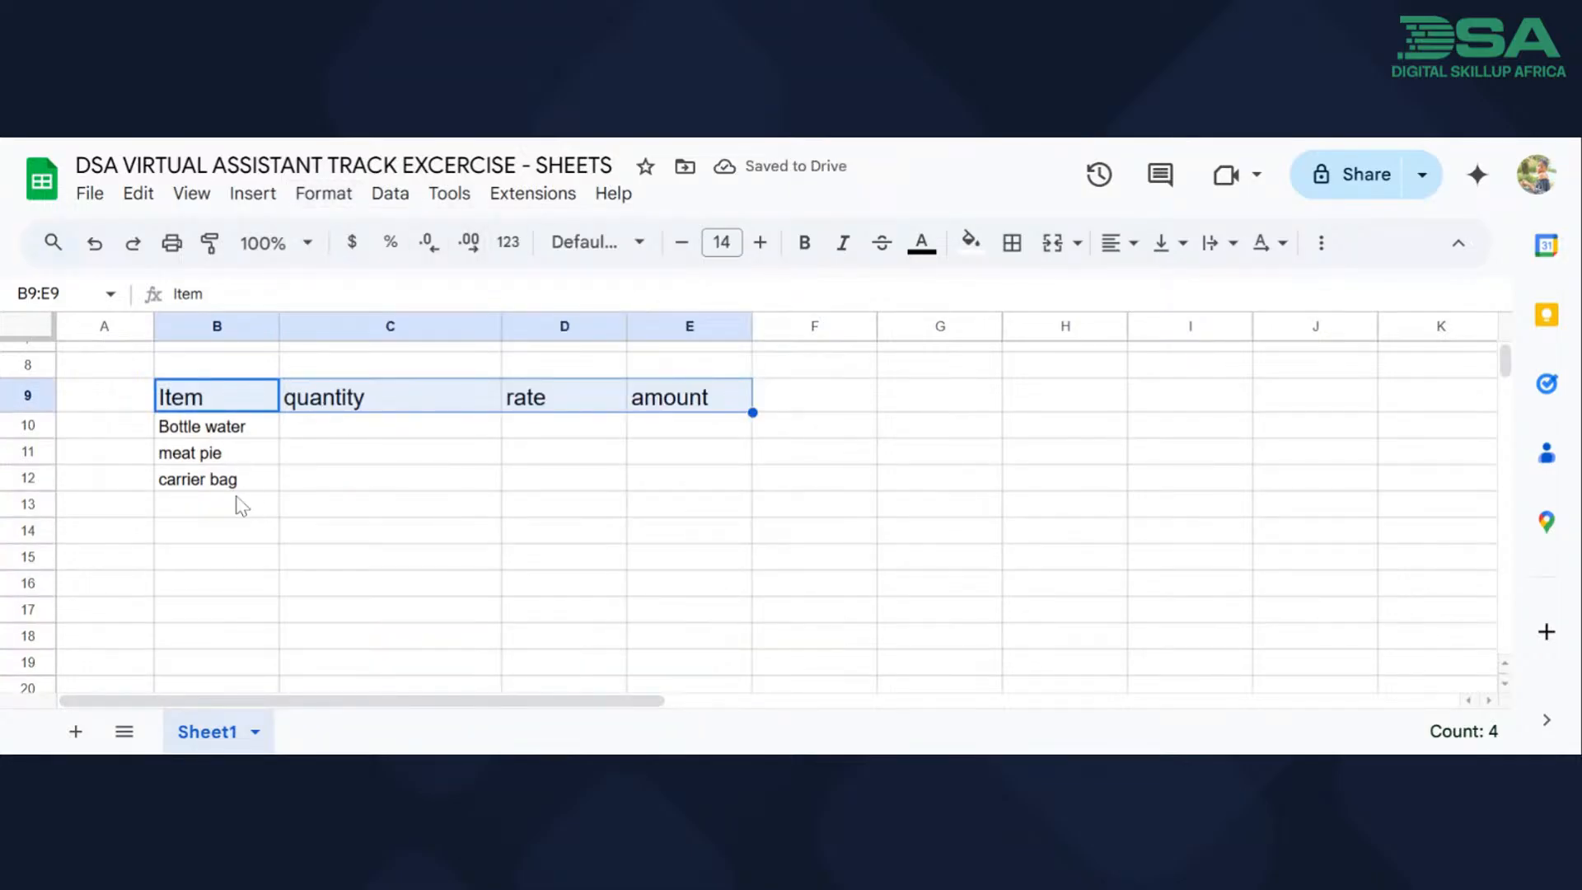
Enter the quantities "10 bottles", "10 pieces" and "10 pieces" in cells C10 to C12.
click(360, 427)
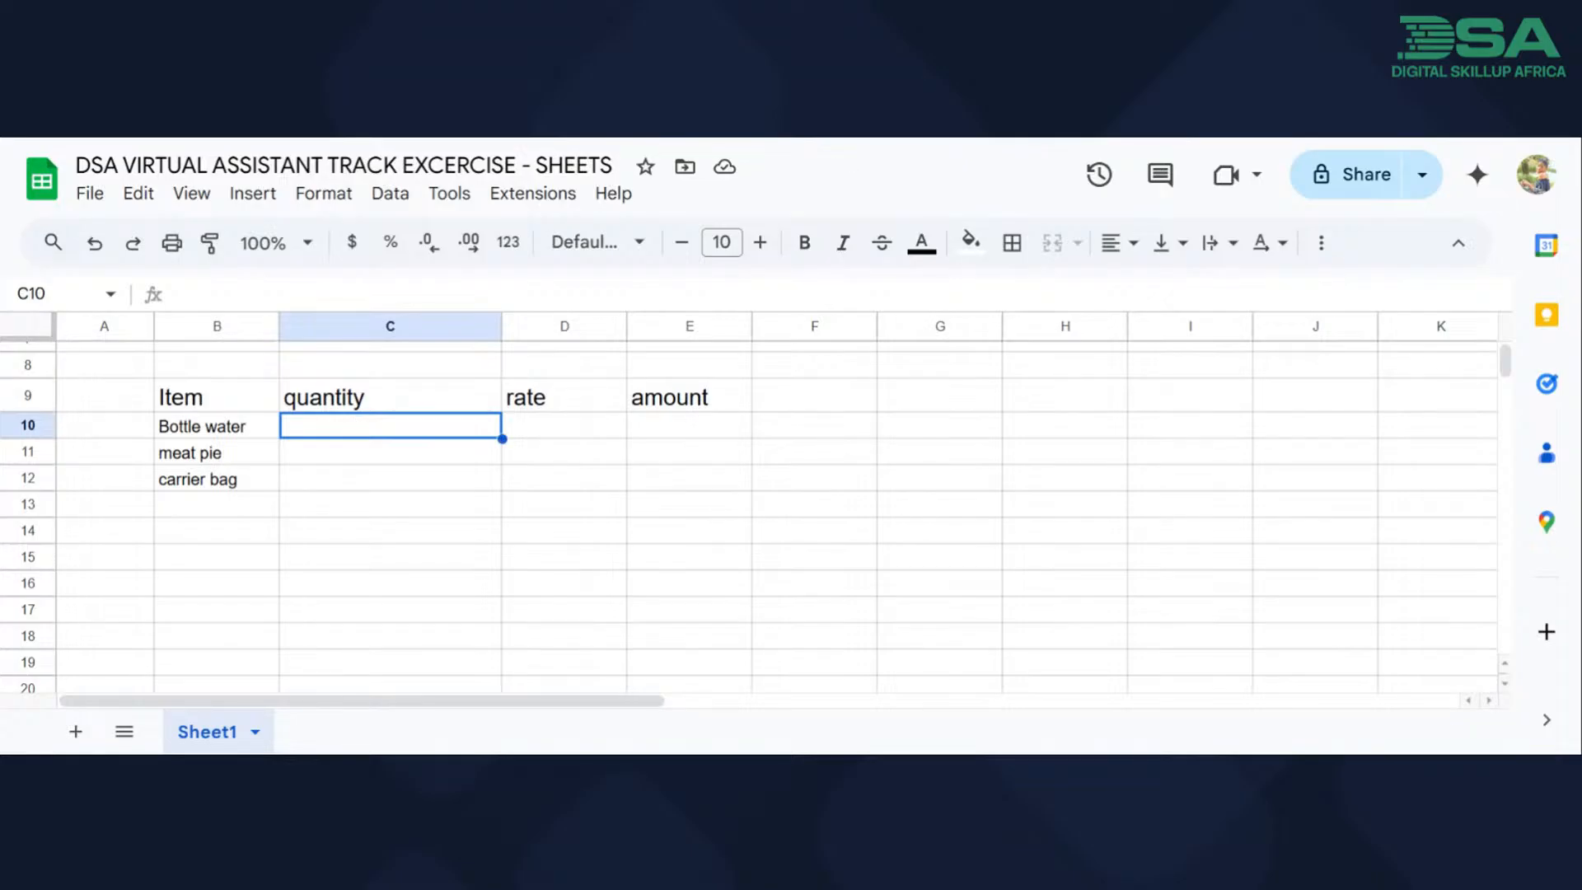
text(10 )
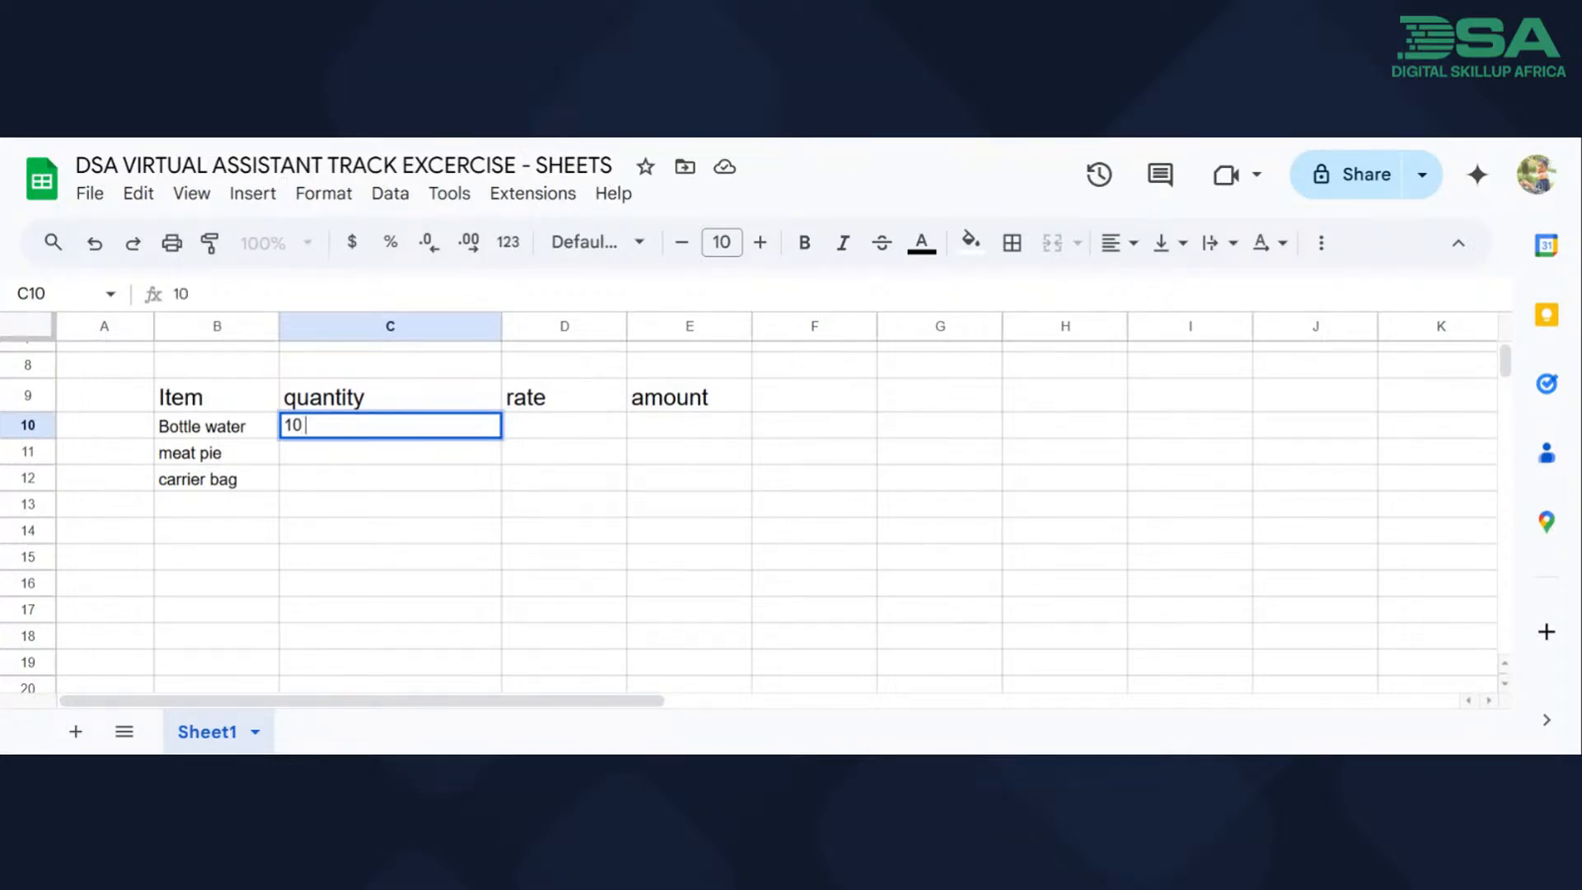
text(bottles)
click(362, 458)
text(10 )
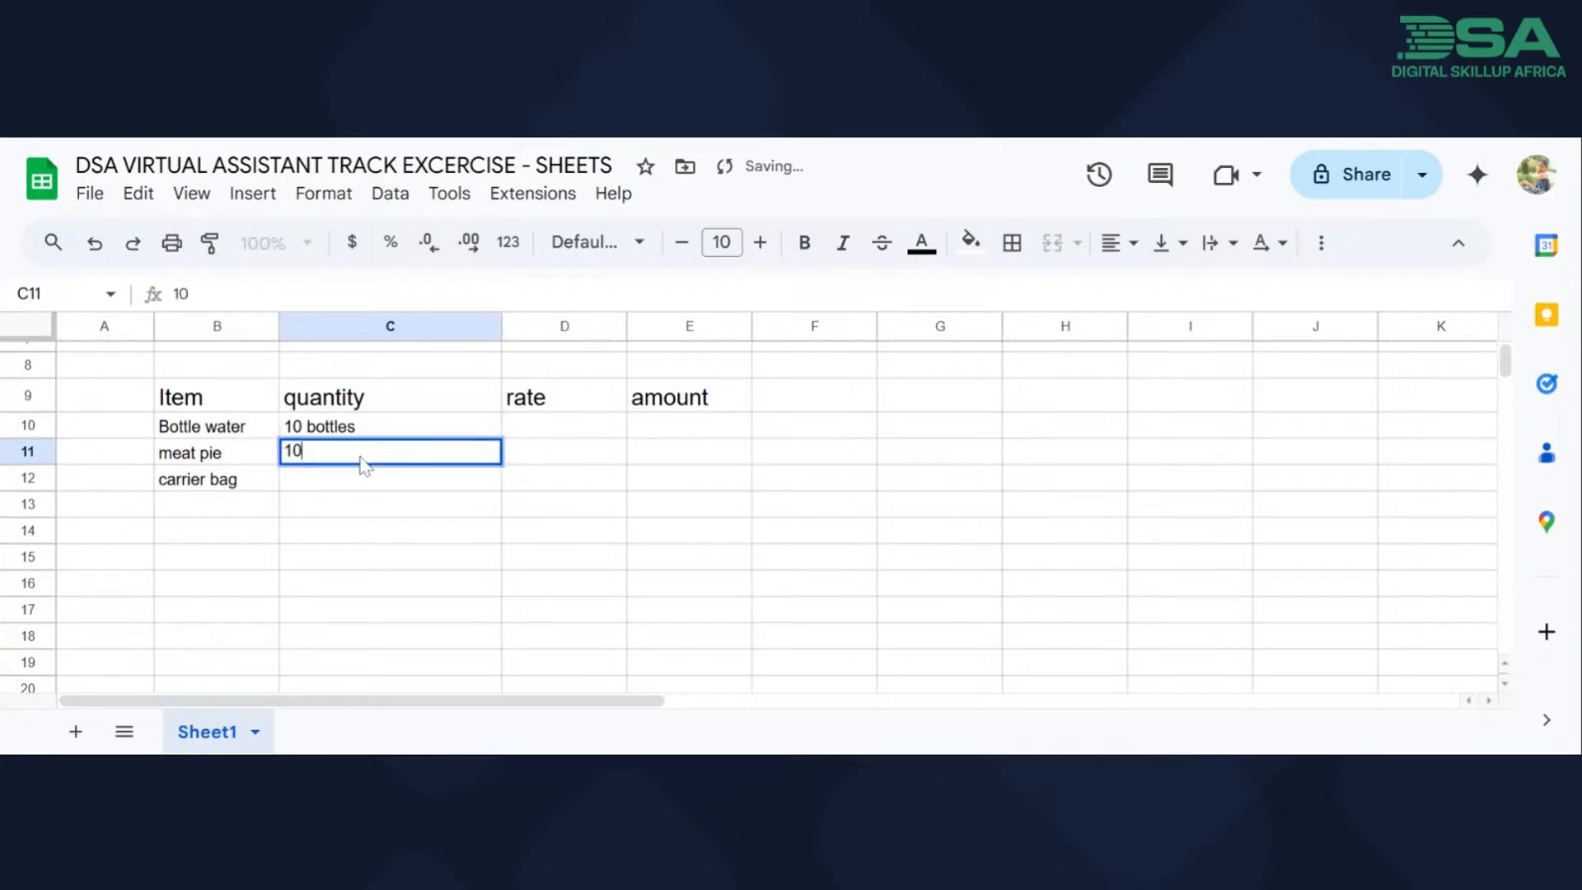
text(pieces)
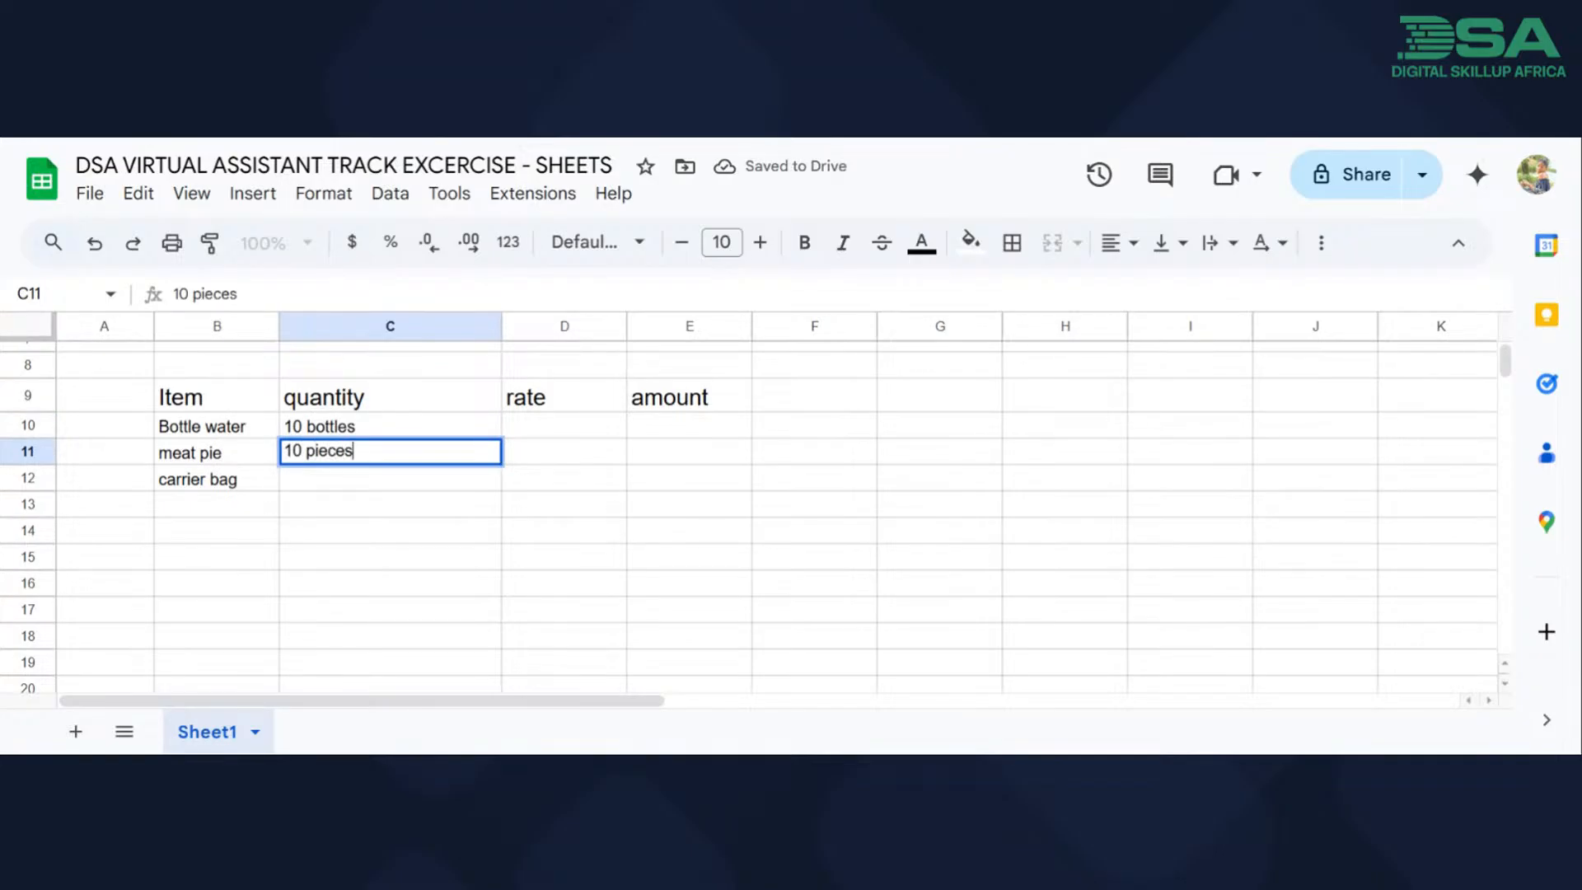
click(378, 486)
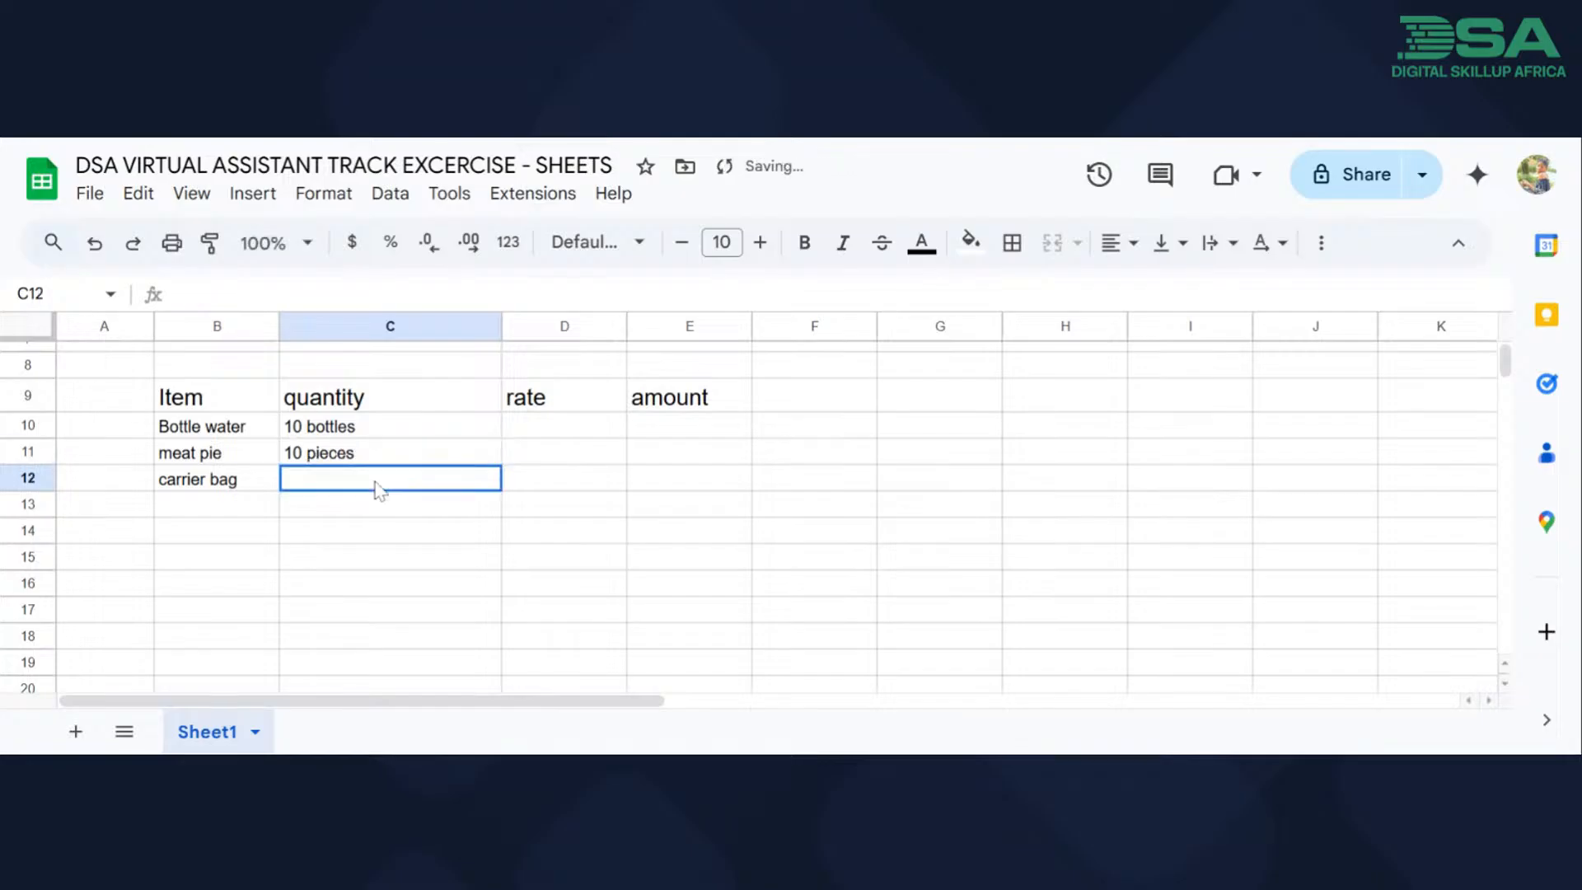
text(10 pieces)
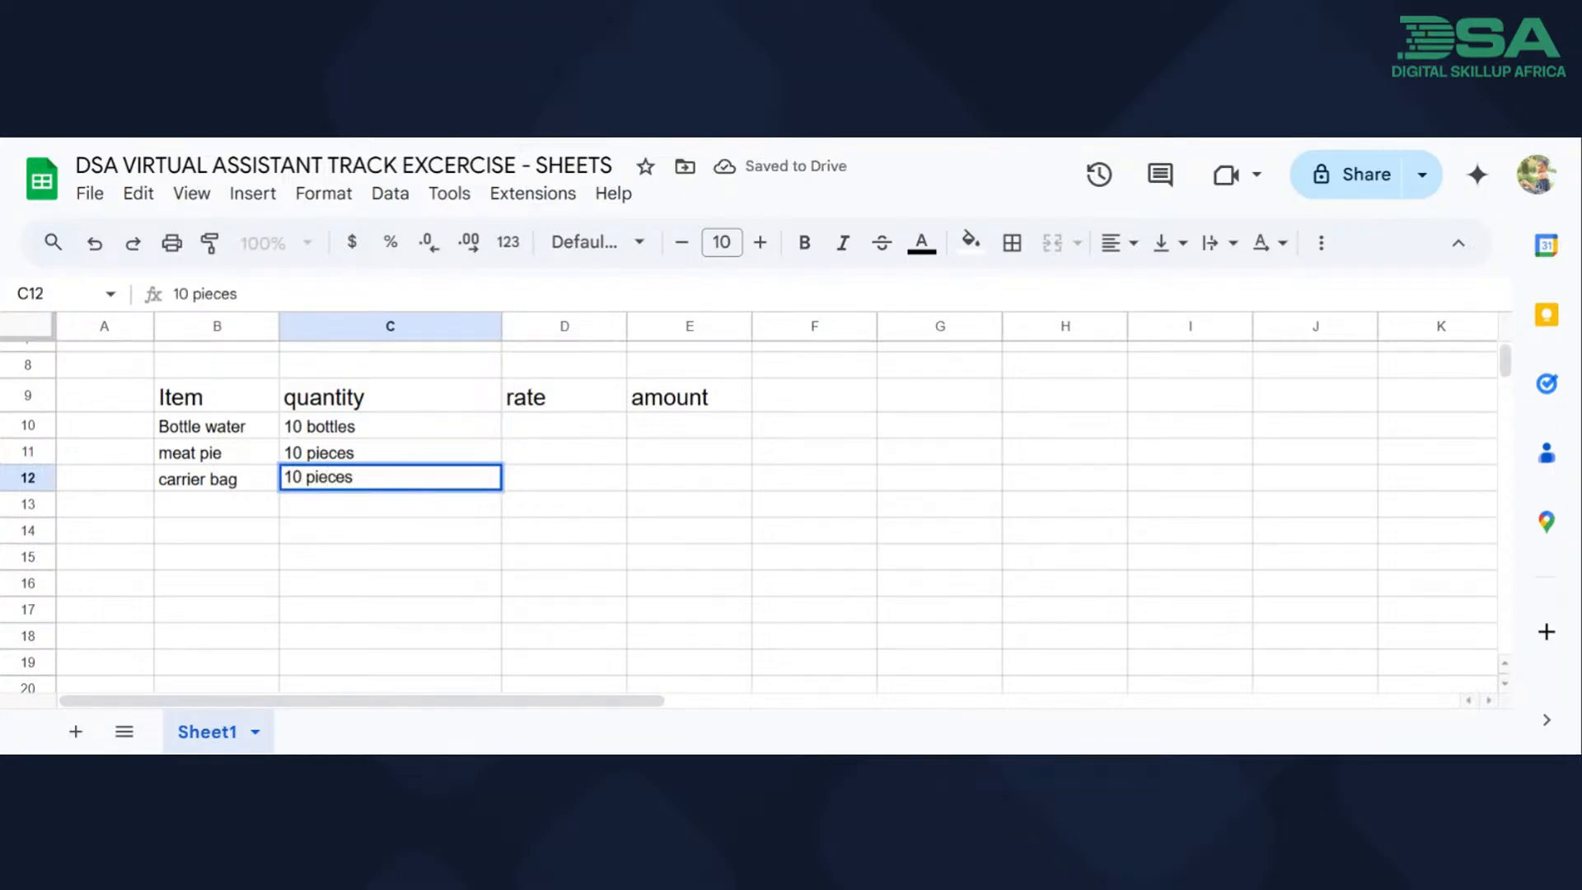
Enter the rates 1200, 1500 and 1000 in cells D10 to D12.
click(519, 434)
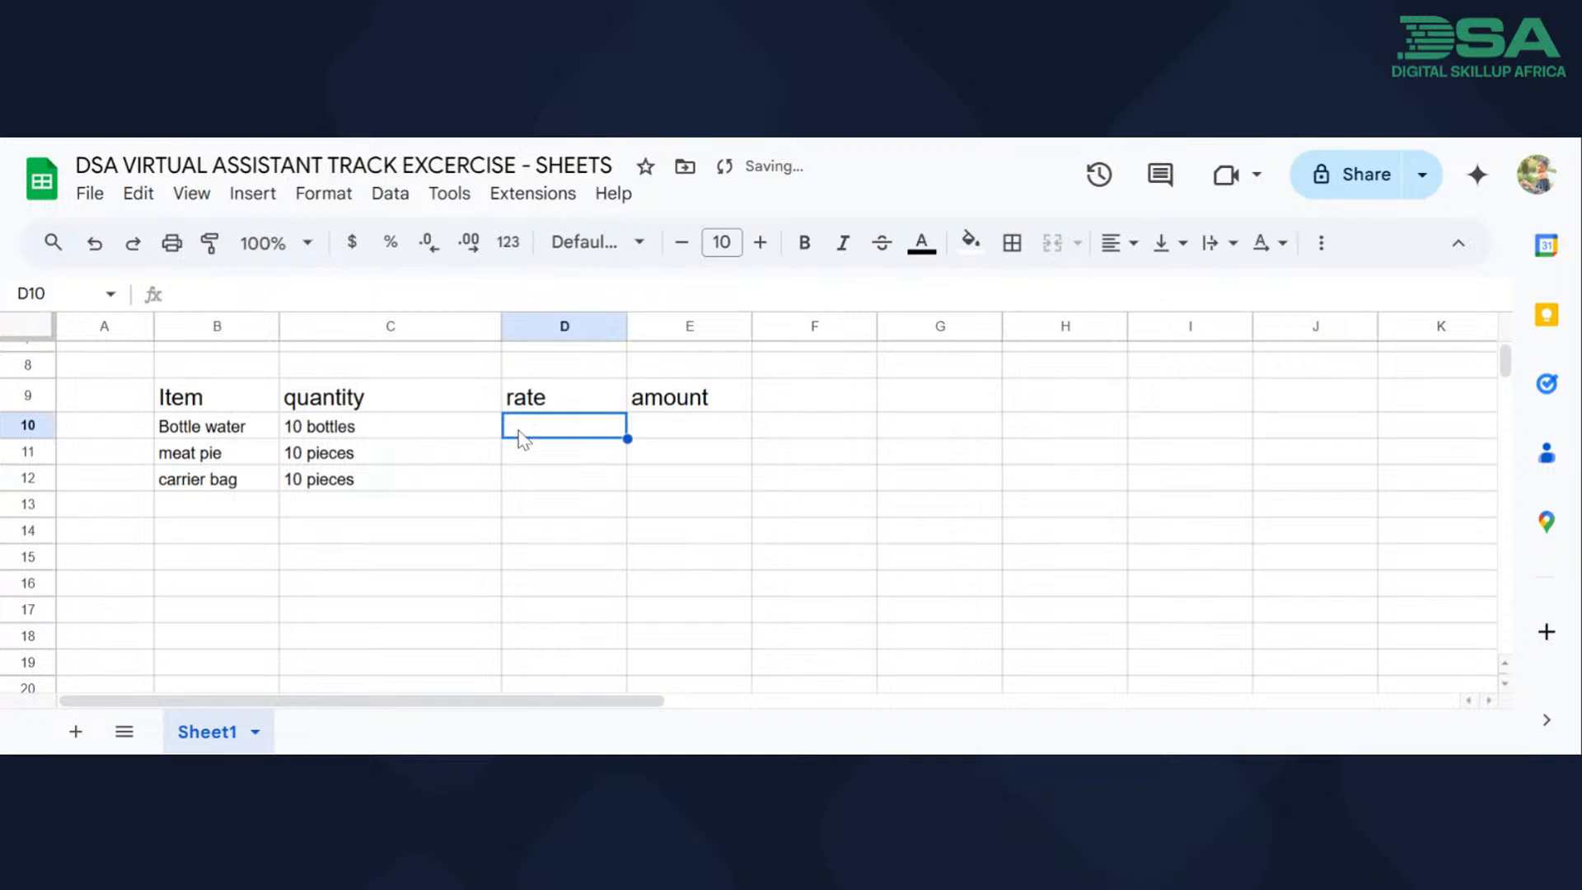
text(12)
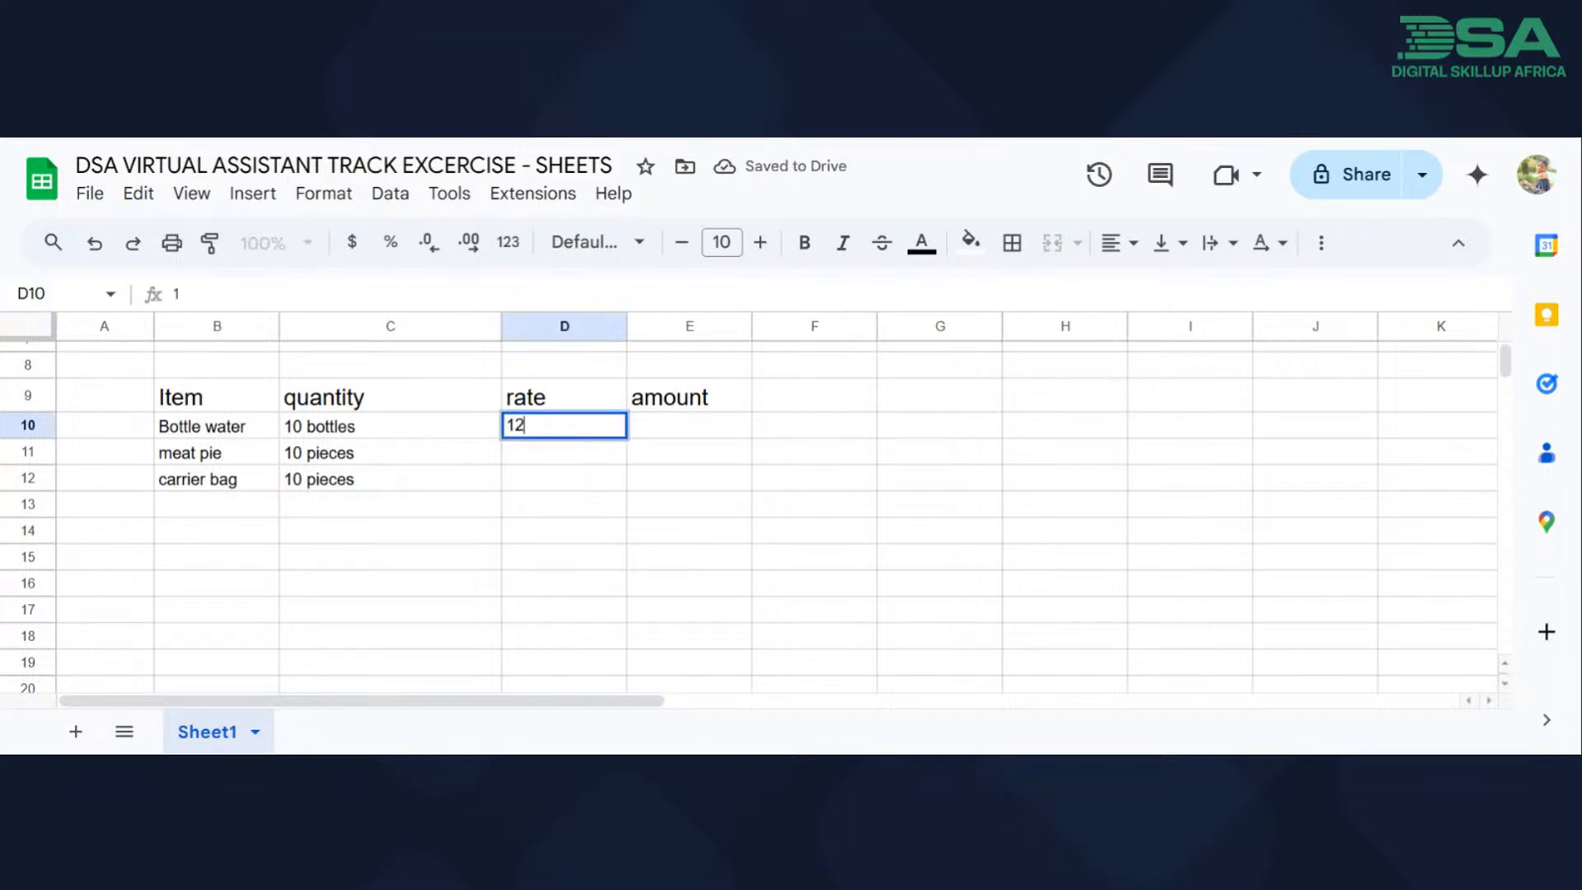
text(00)
click(547, 459)
text(1)
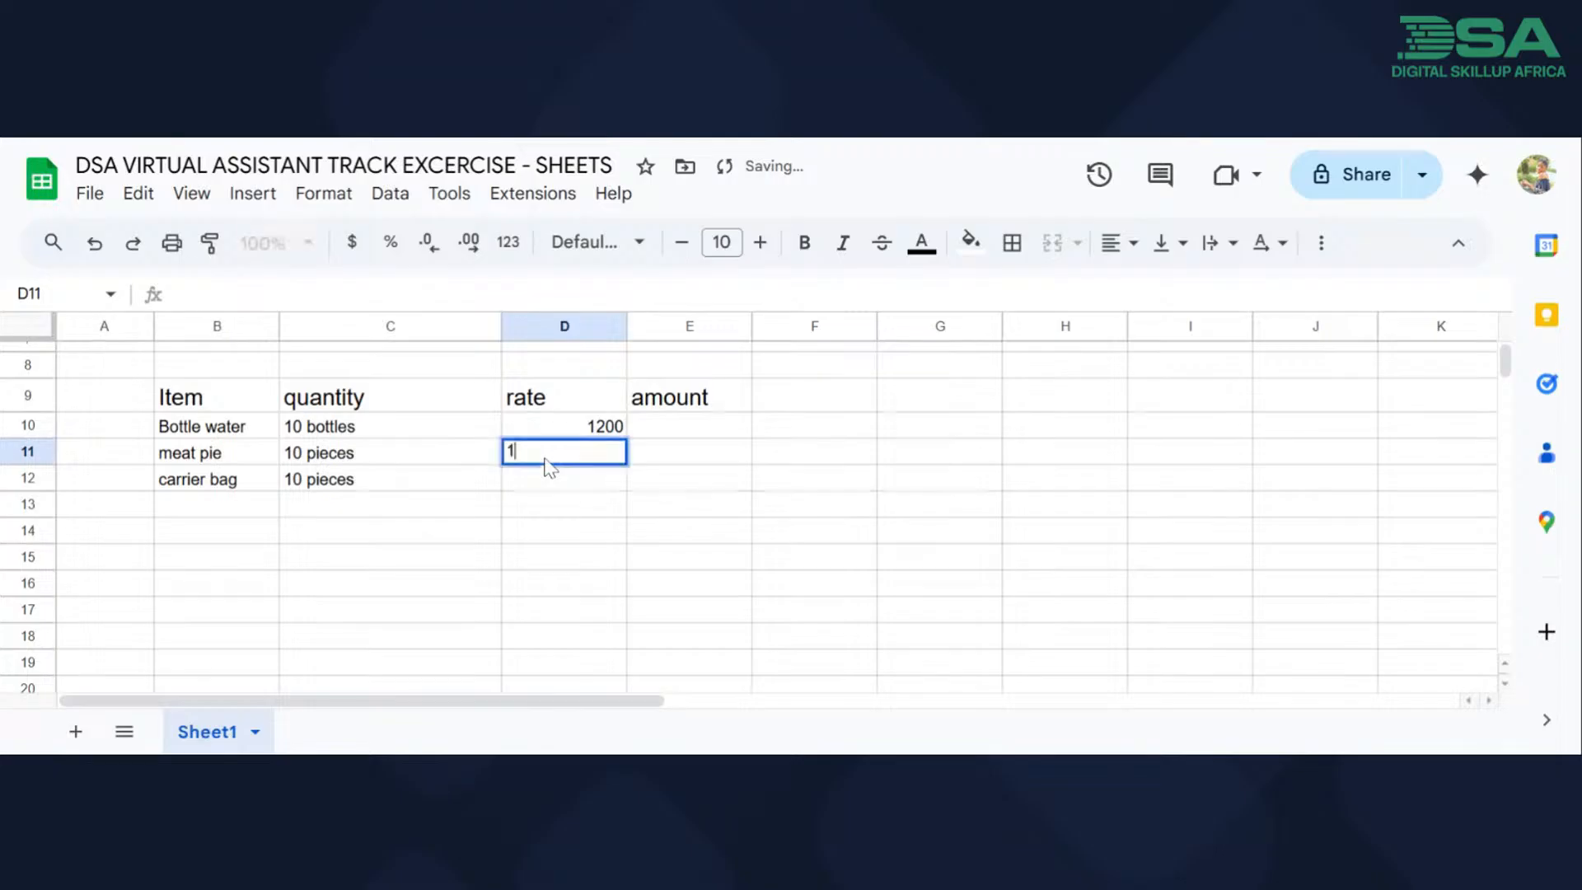
text(500)
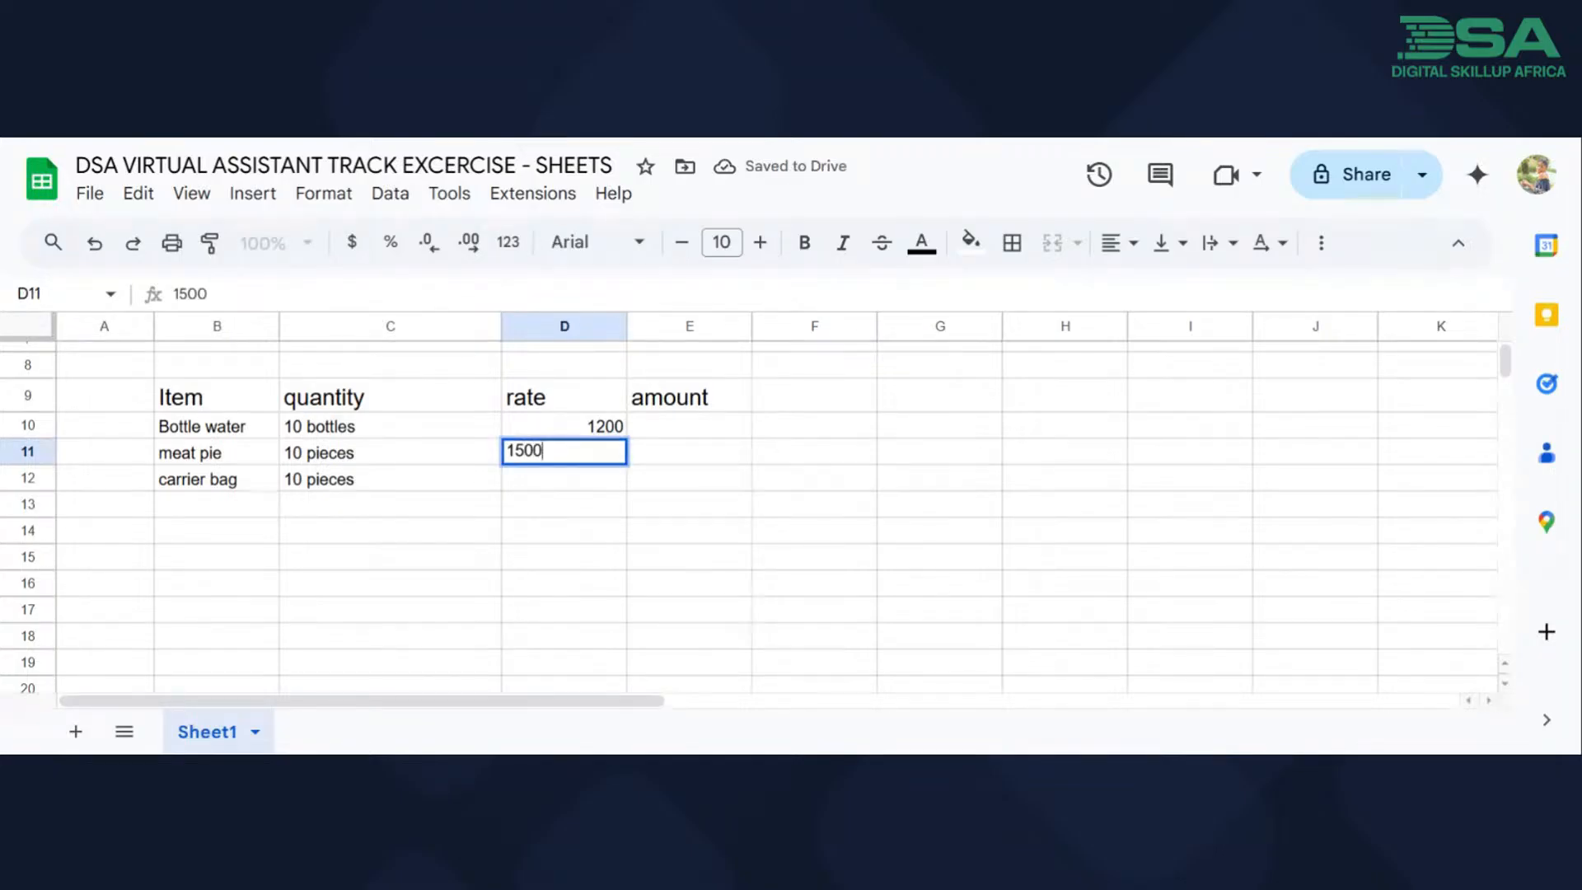
key(Return)
text(1000)
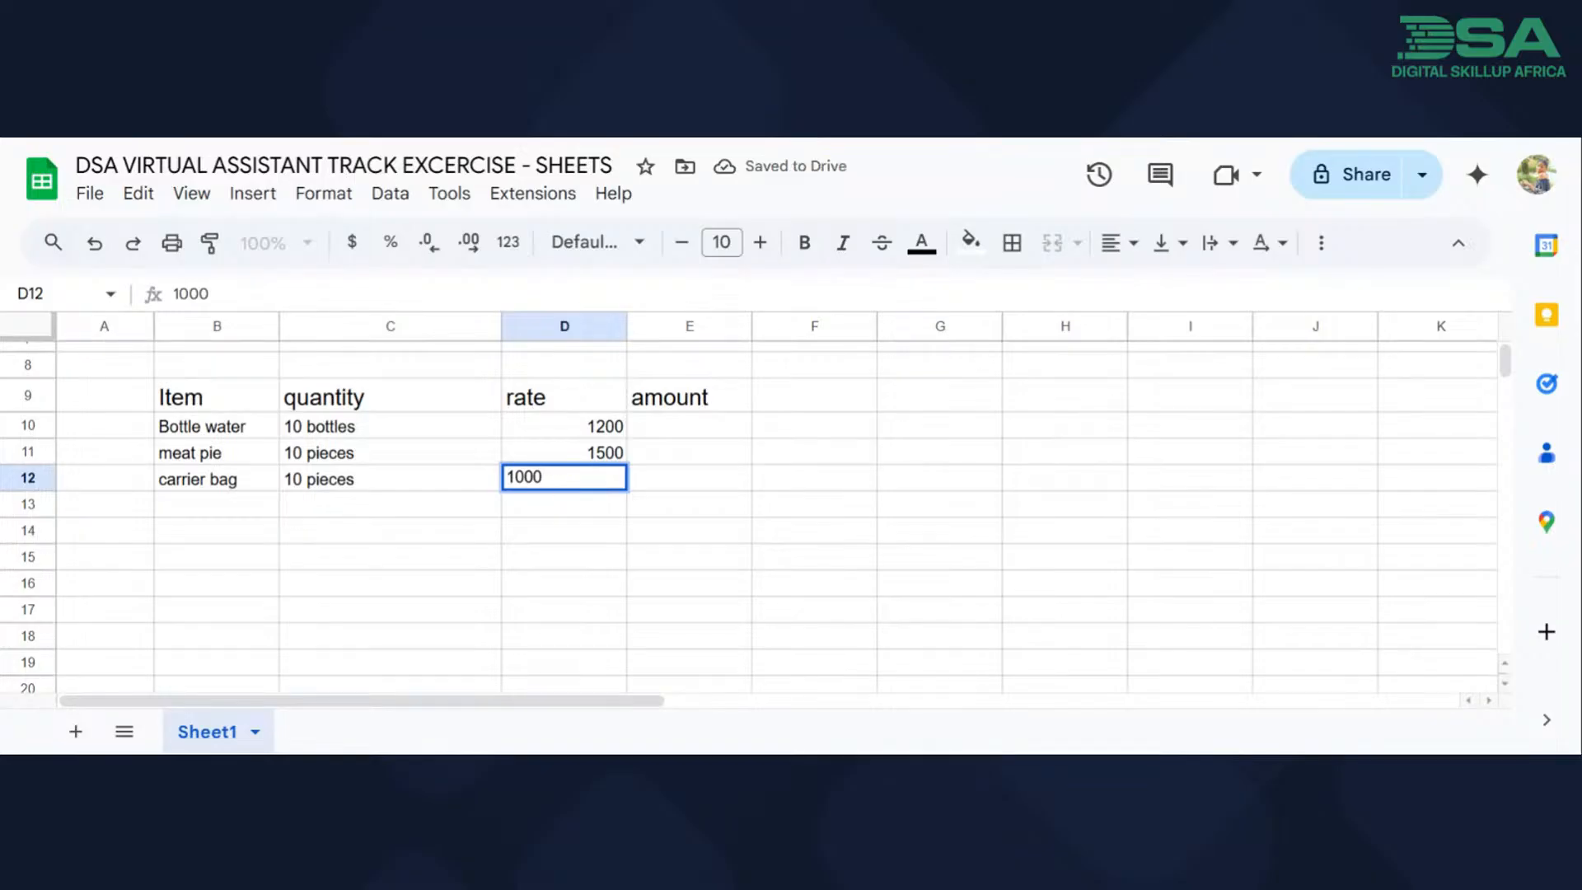
Enter the amounts 12000, 15000 and 10000 in cells E10 to E12.
click(671, 428)
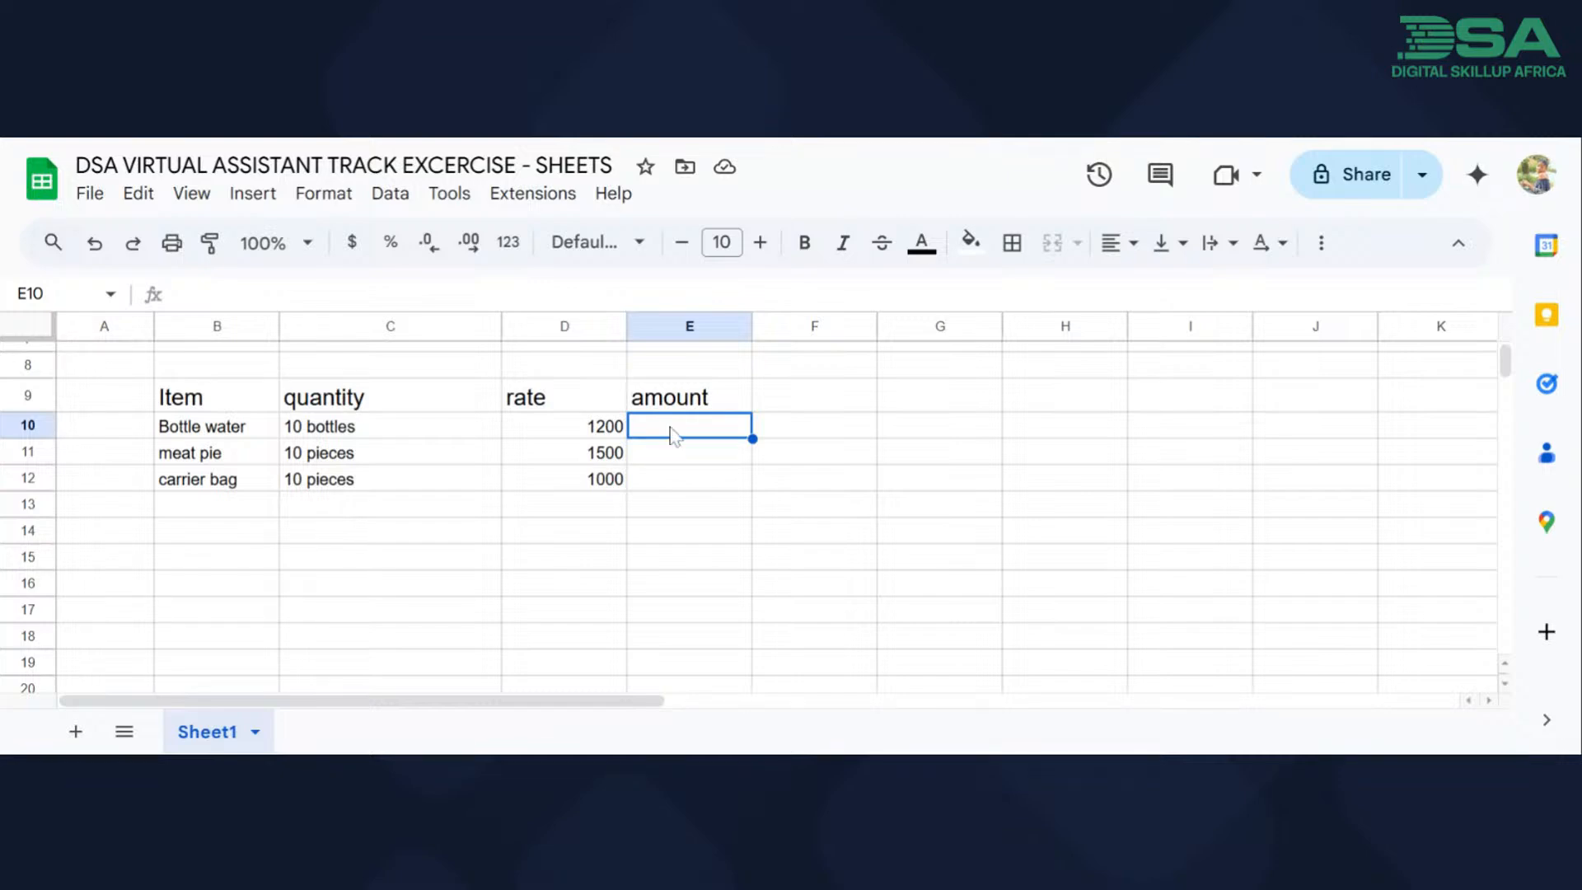
text(12000)
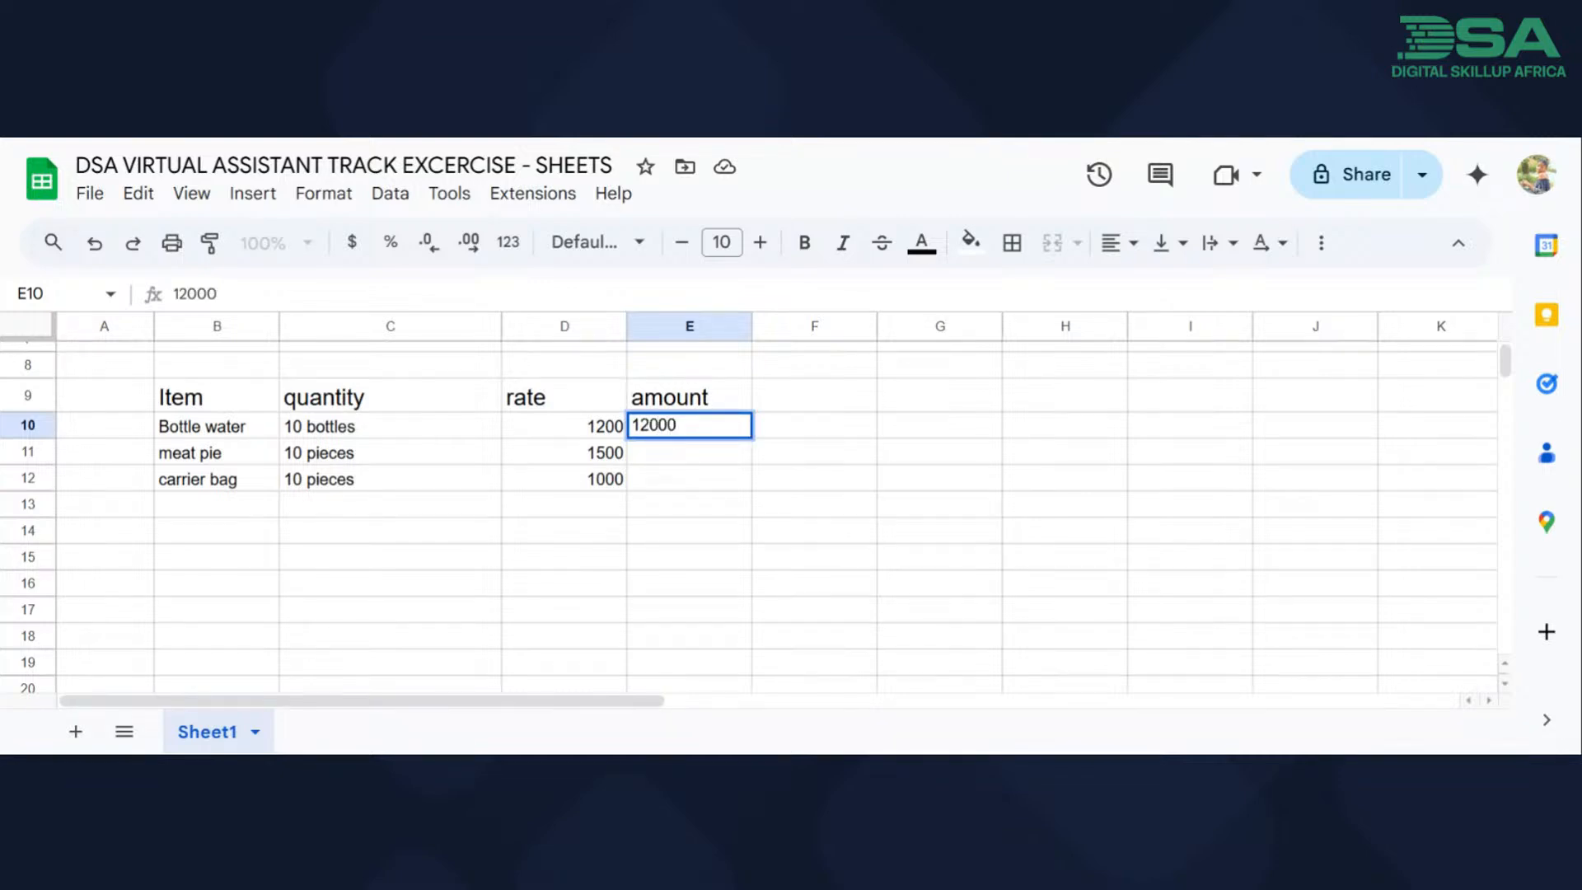
click(682, 452)
text(15000)
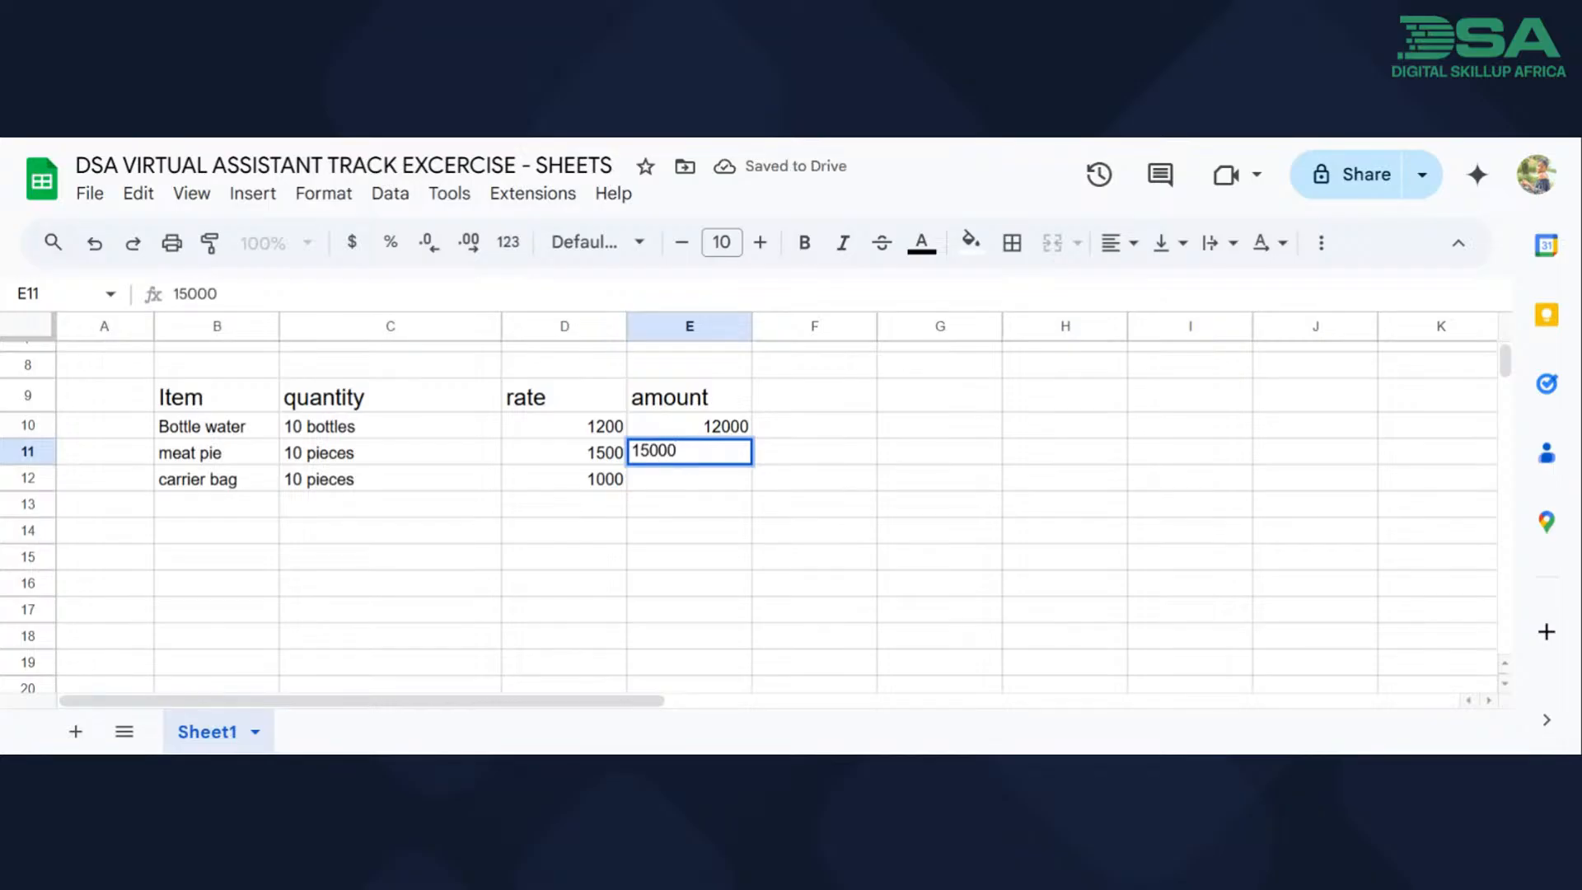
click(683, 484)
text(1)
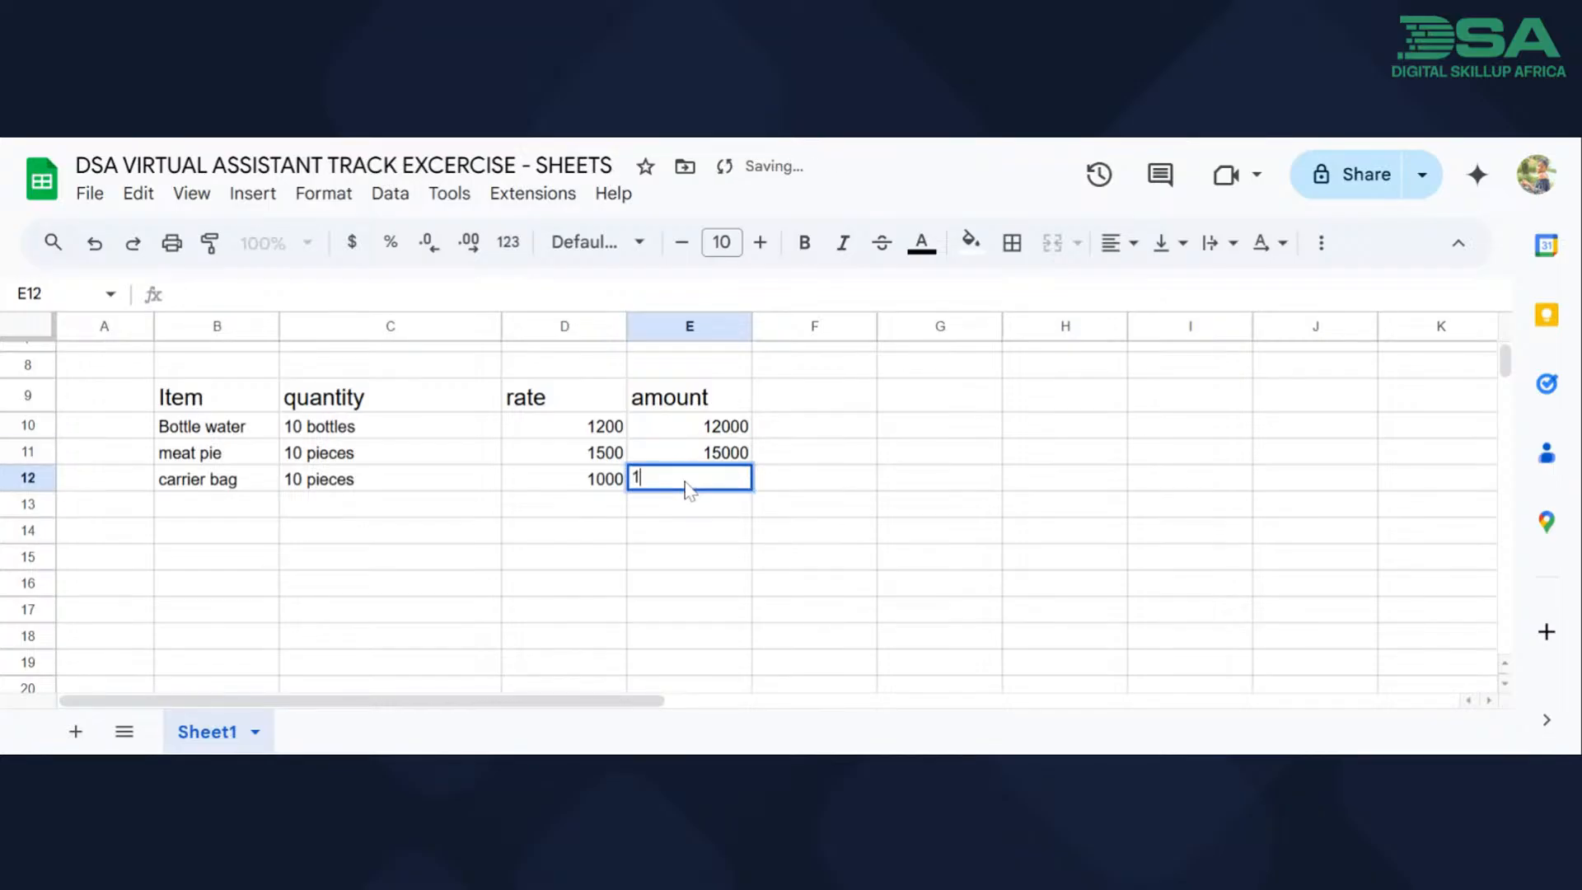
text(0000)
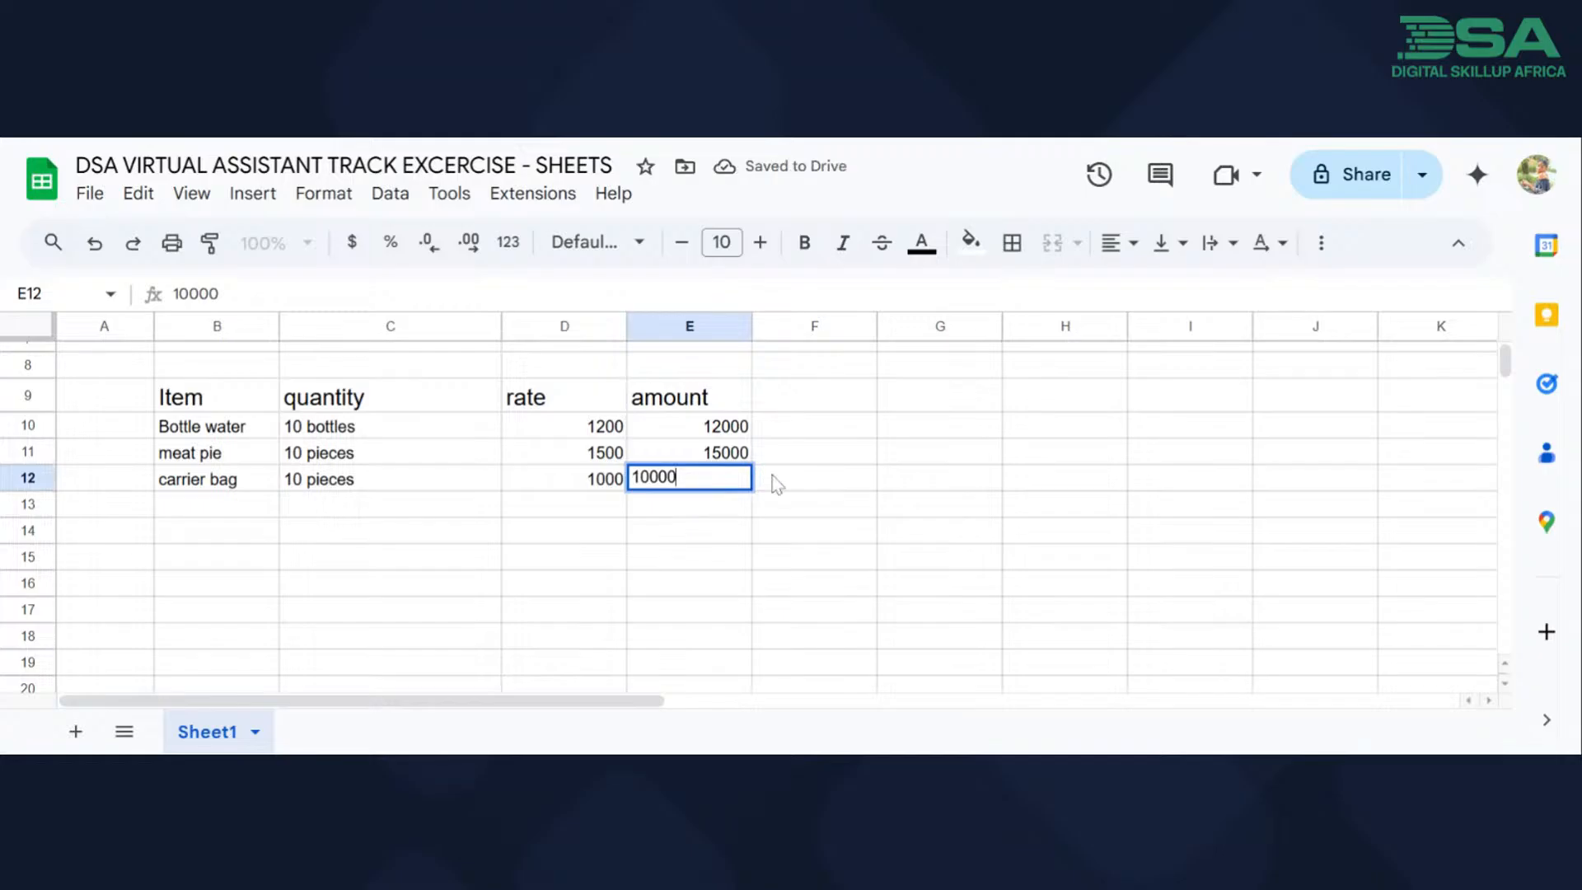
click(773, 483)
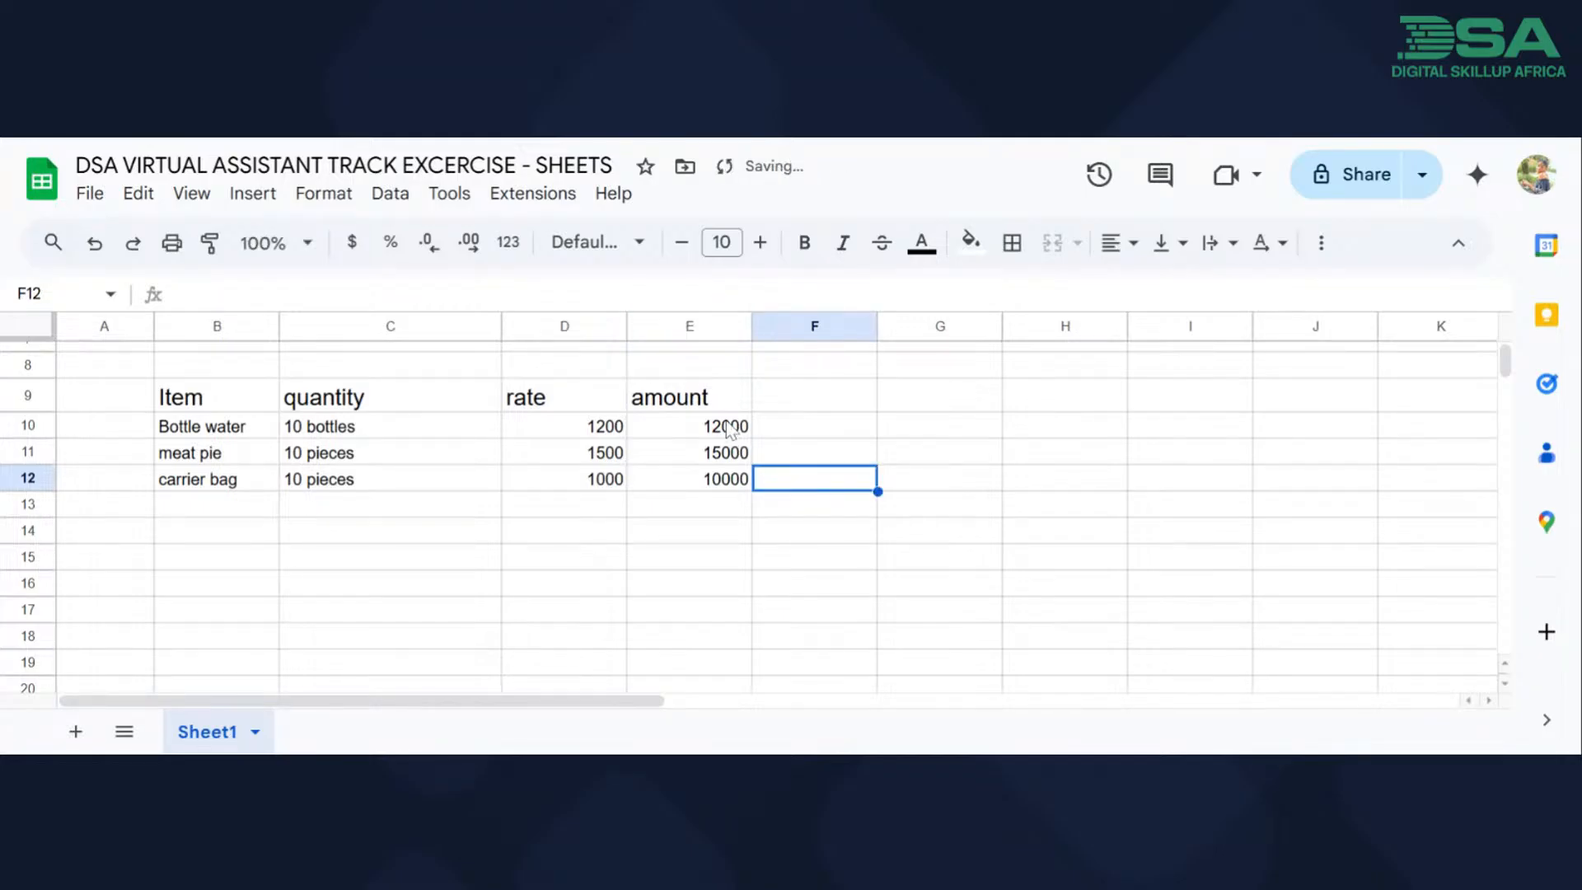
drag(729, 428, 727, 484)
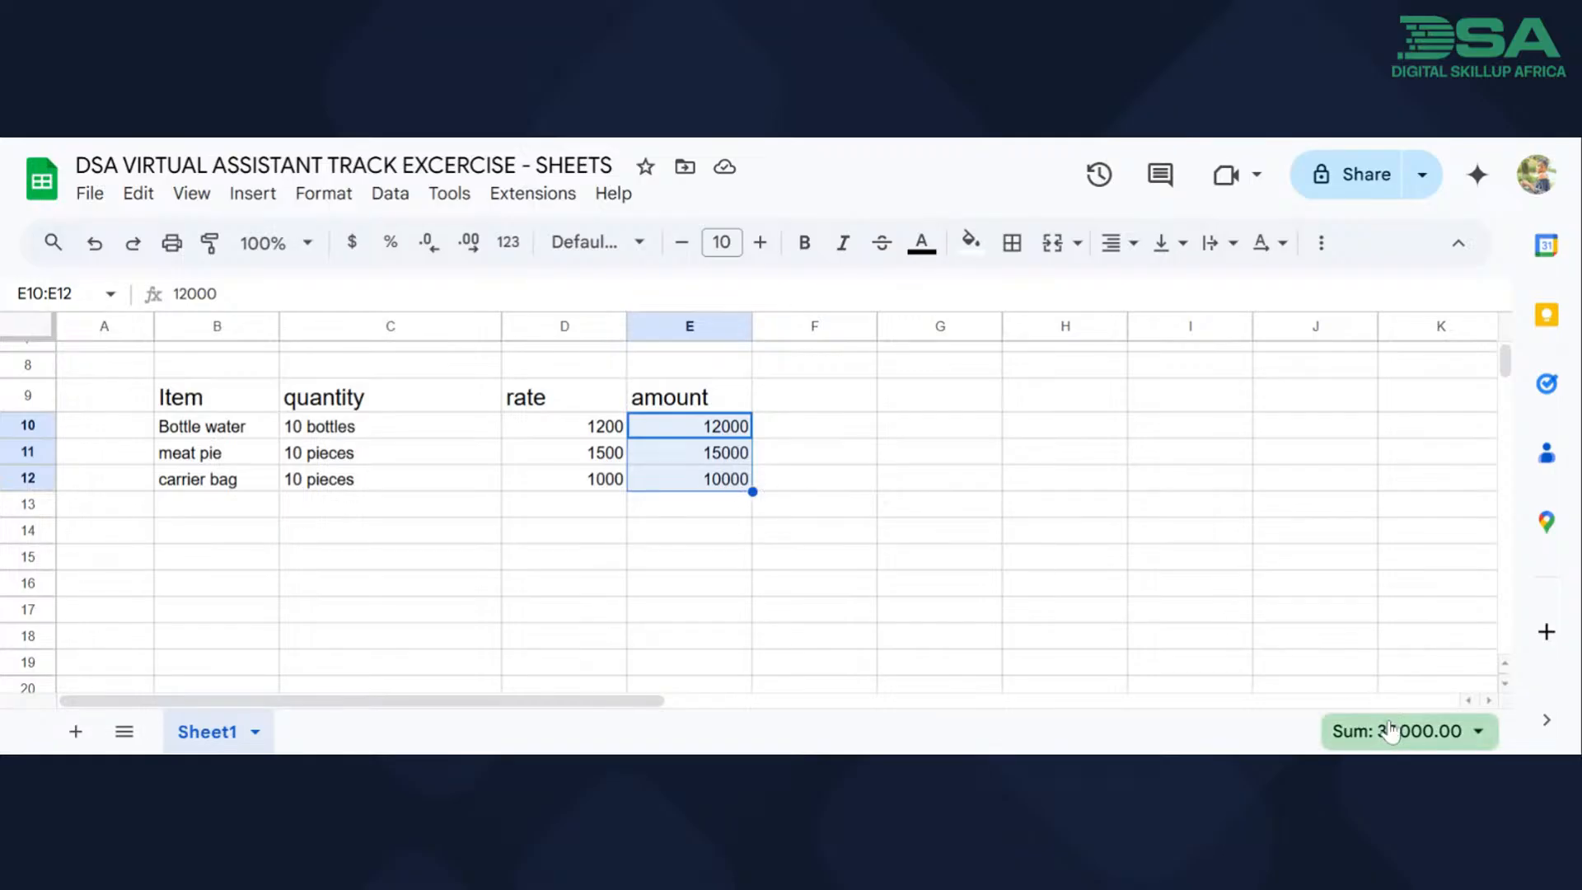
click(689, 516)
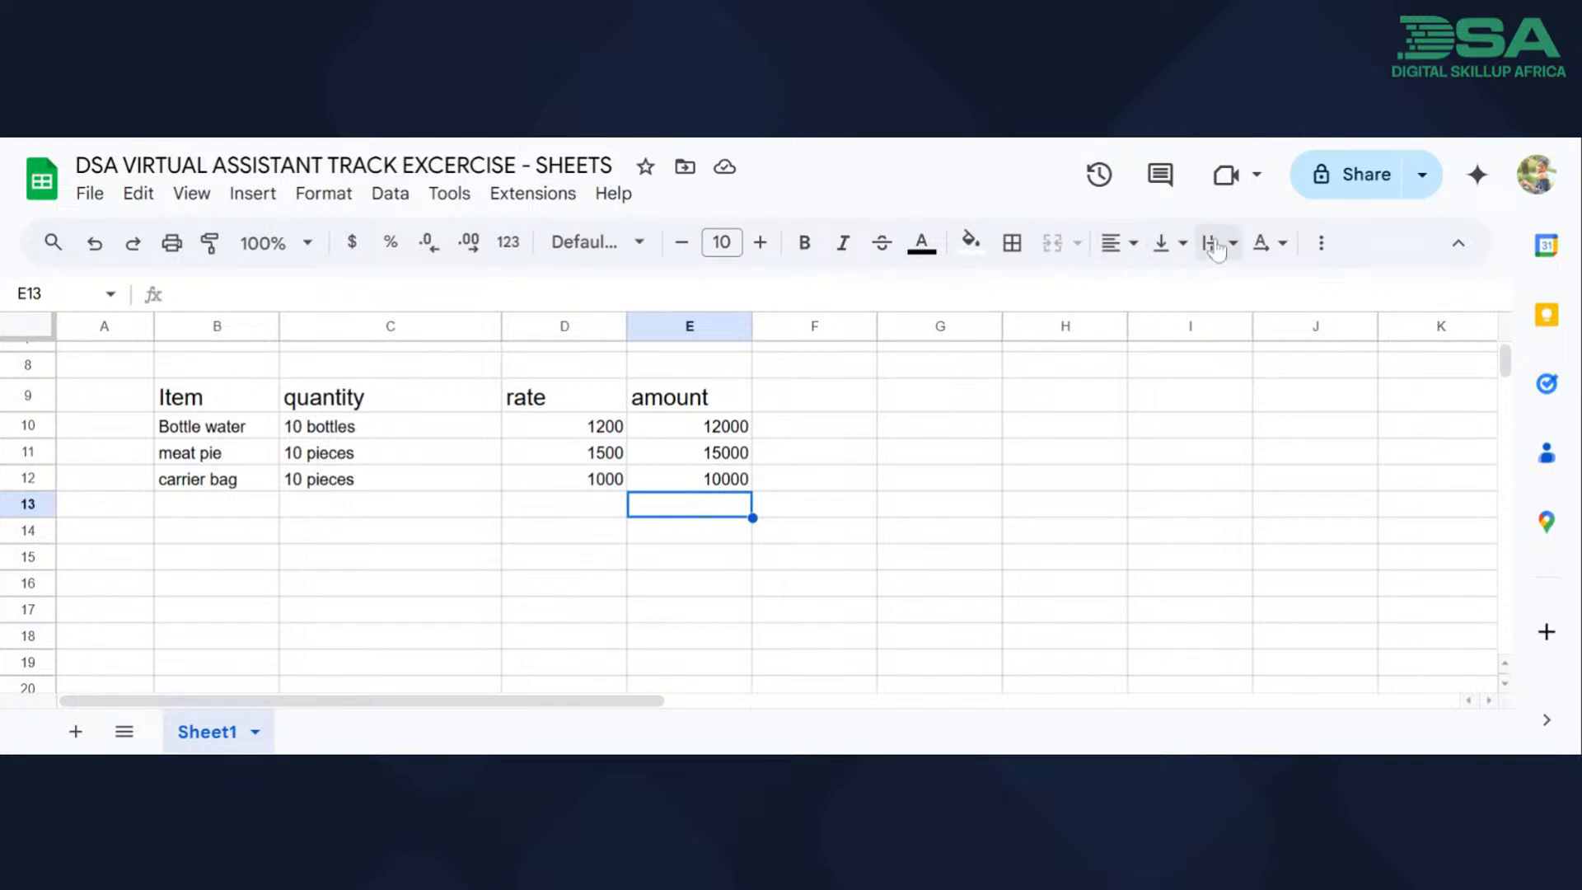
click(1319, 251)
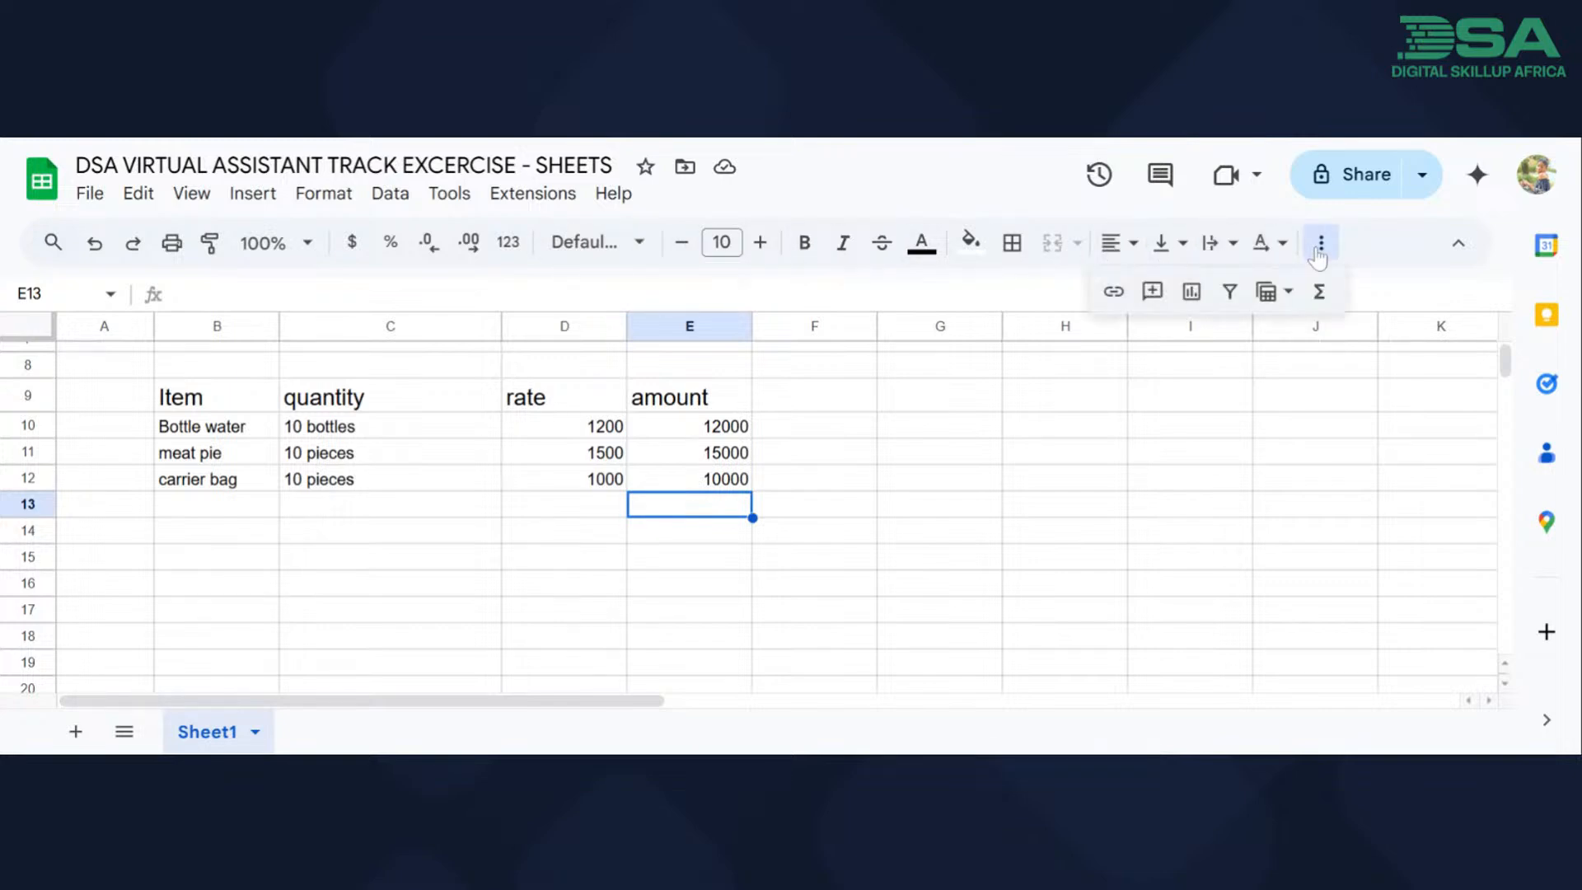
click(1320, 294)
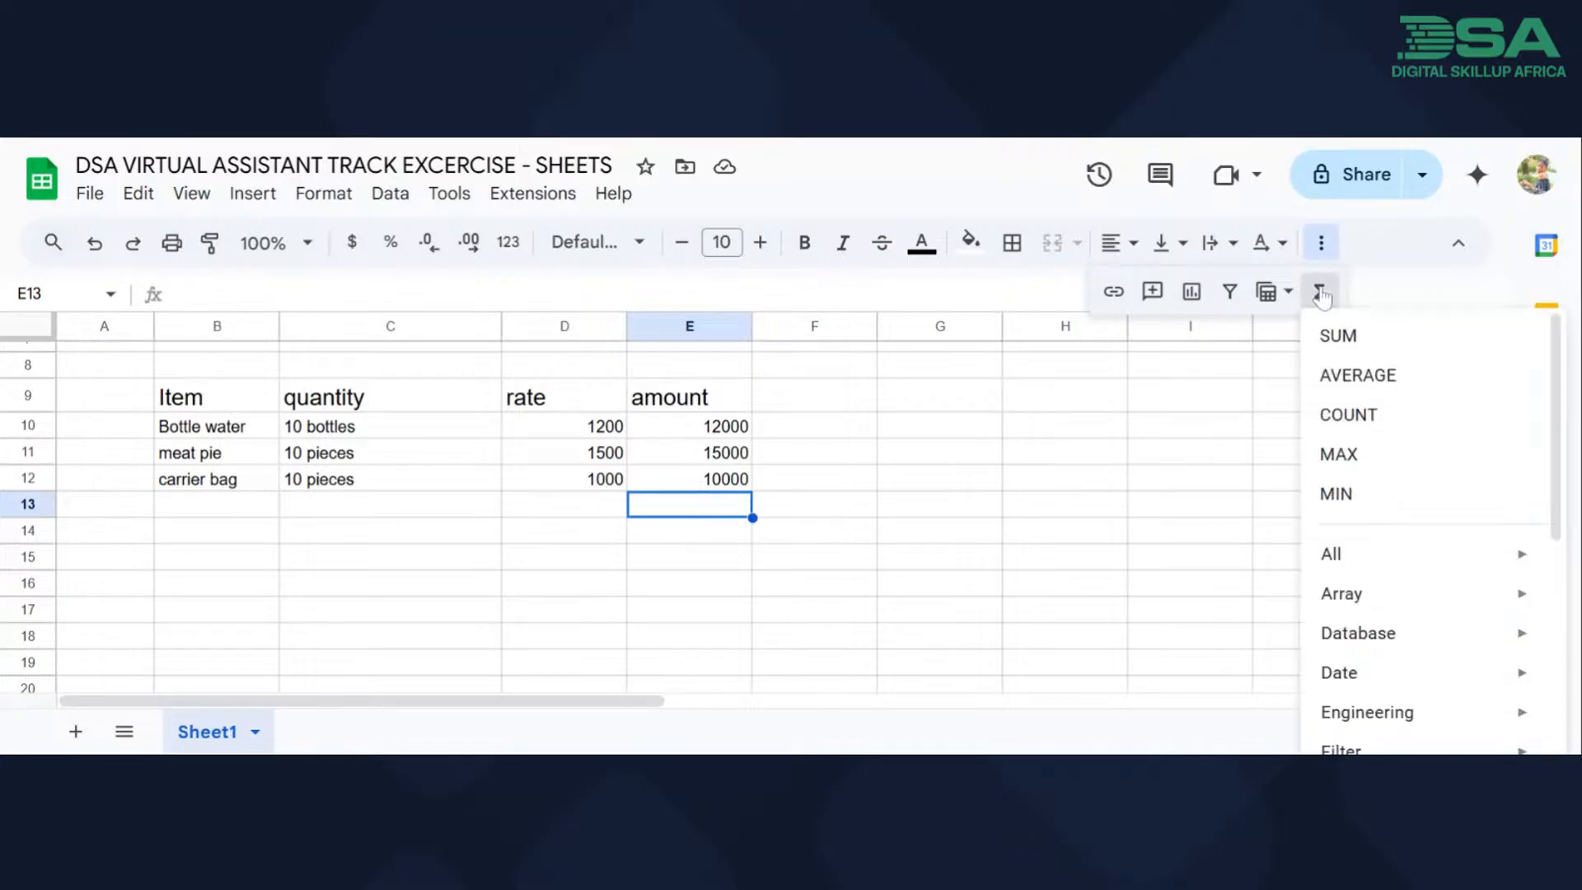
click(1339, 338)
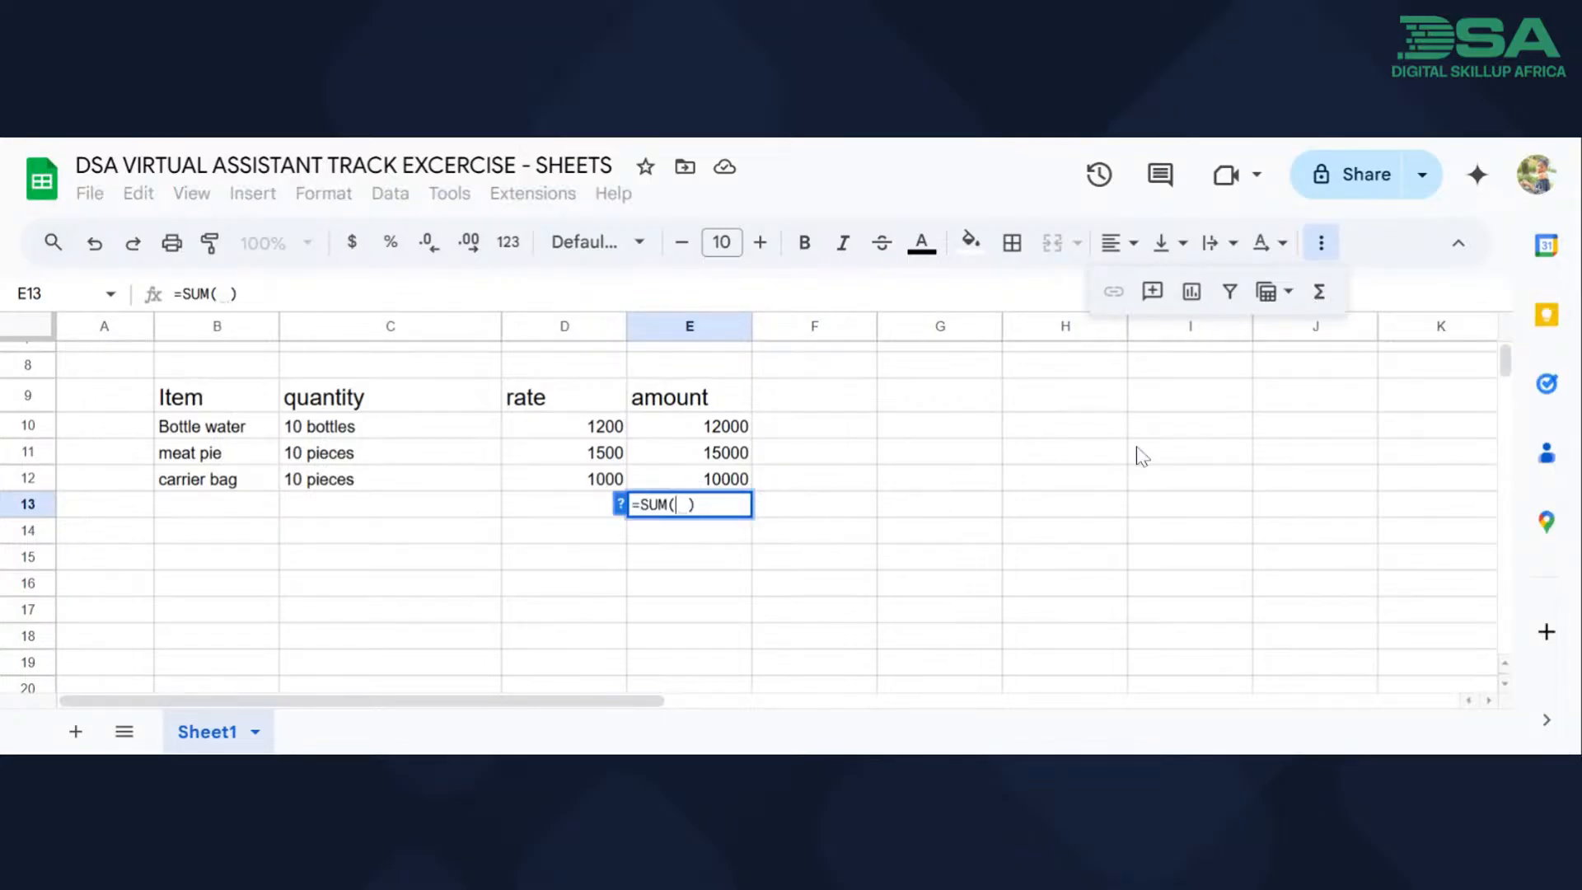
click(1240, 431)
click(245, 295)
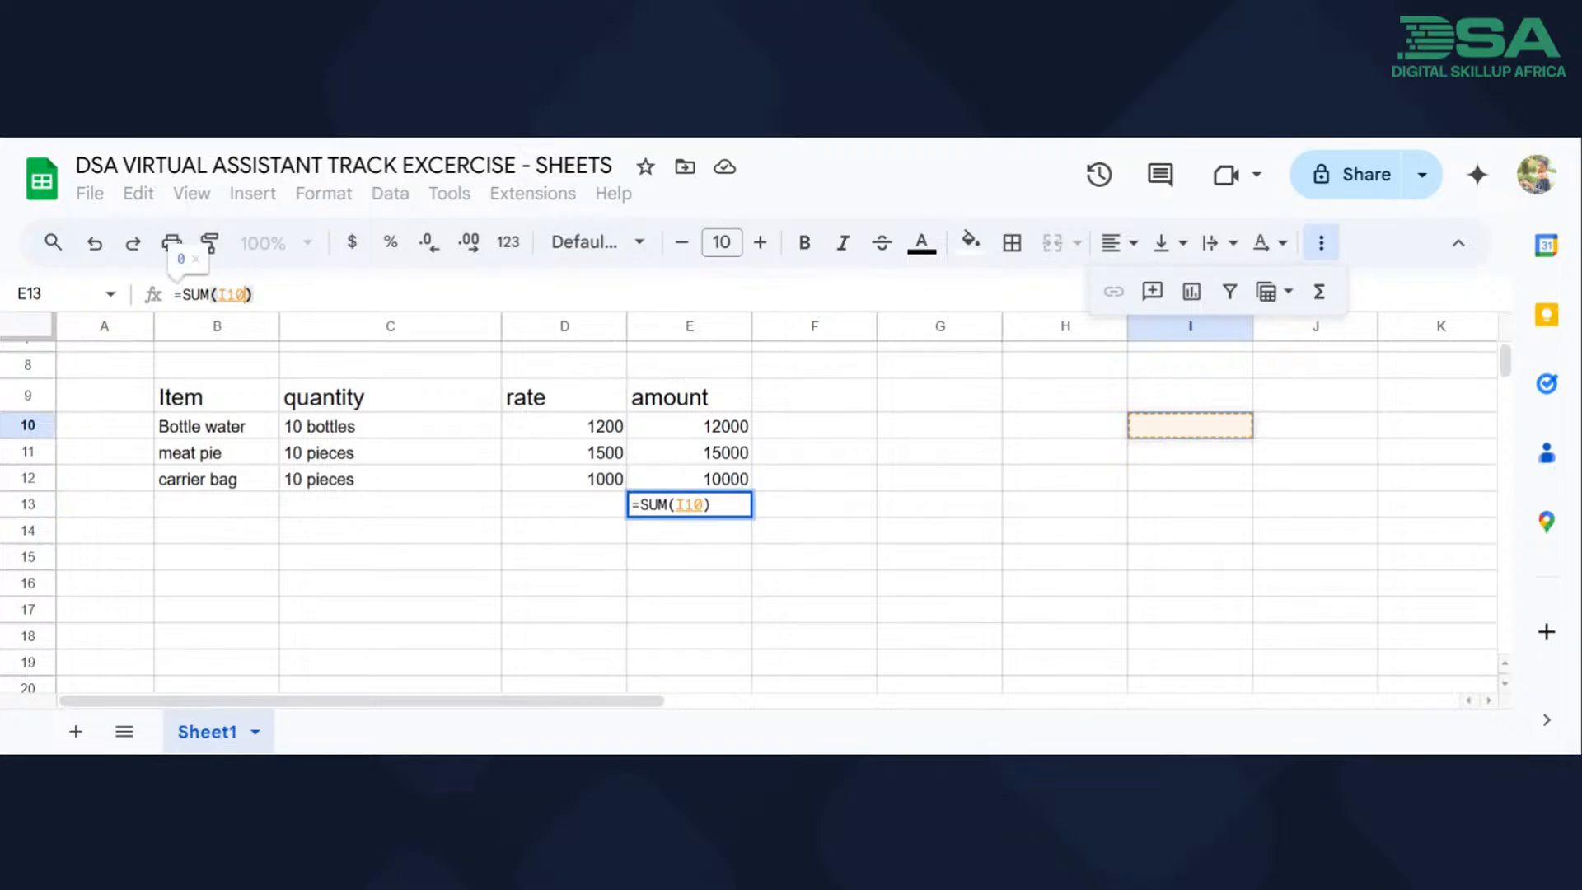
key(BackSpace)
key(BackSpace)
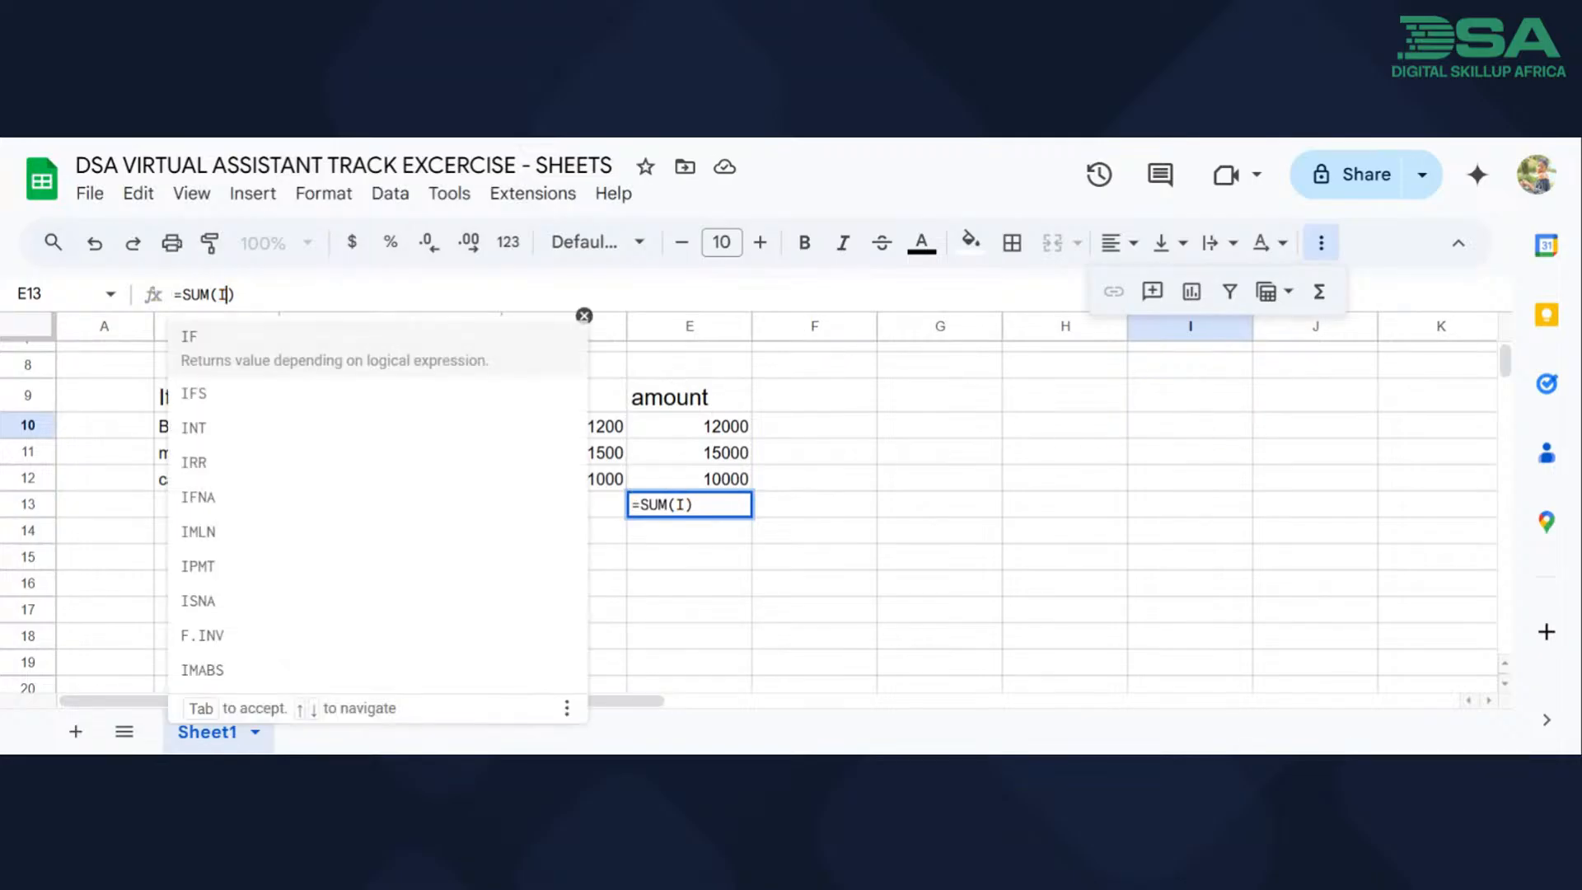
key(BackSpace)
key(BackSpace)
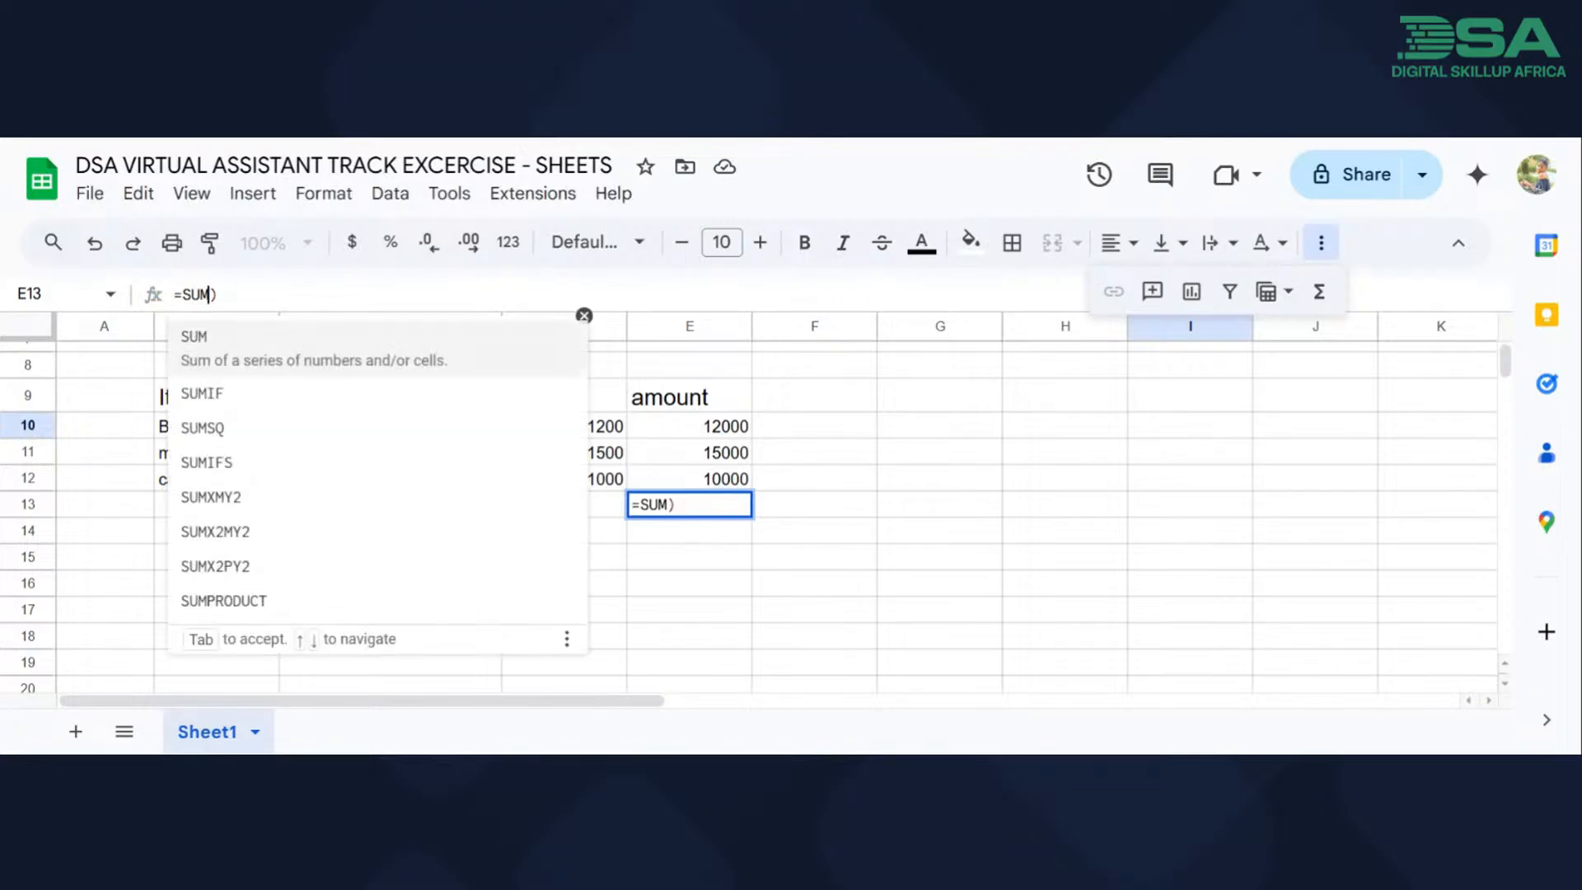
key(Delete)
key(BackSpace)
key(BackSpace)
key(BackSpace)
key(BackSpace)
key(BackSpace)
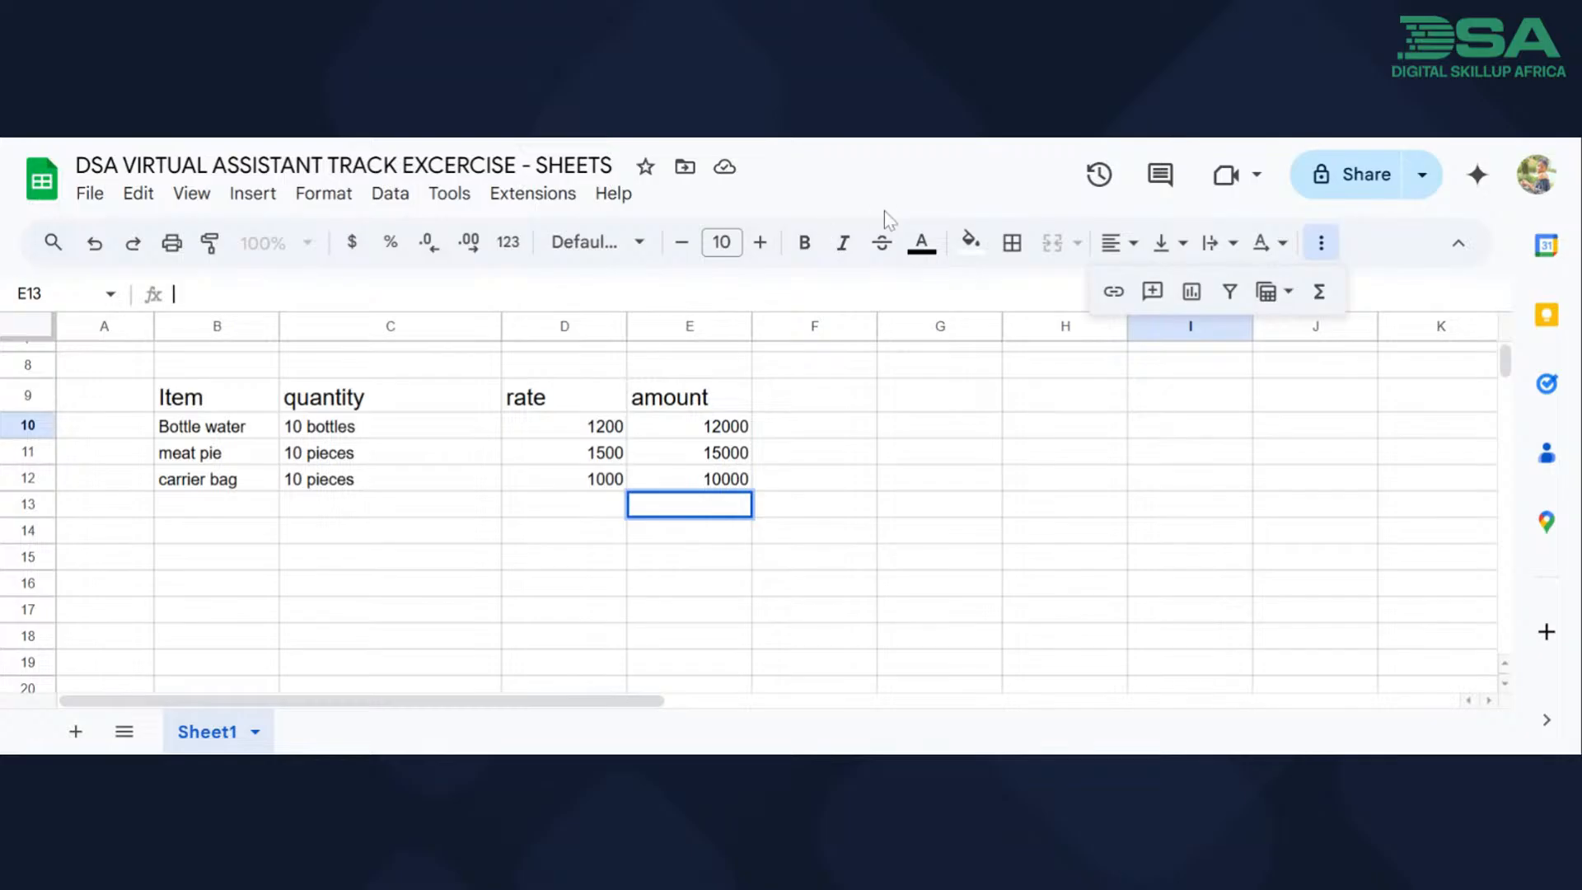
click(1458, 242)
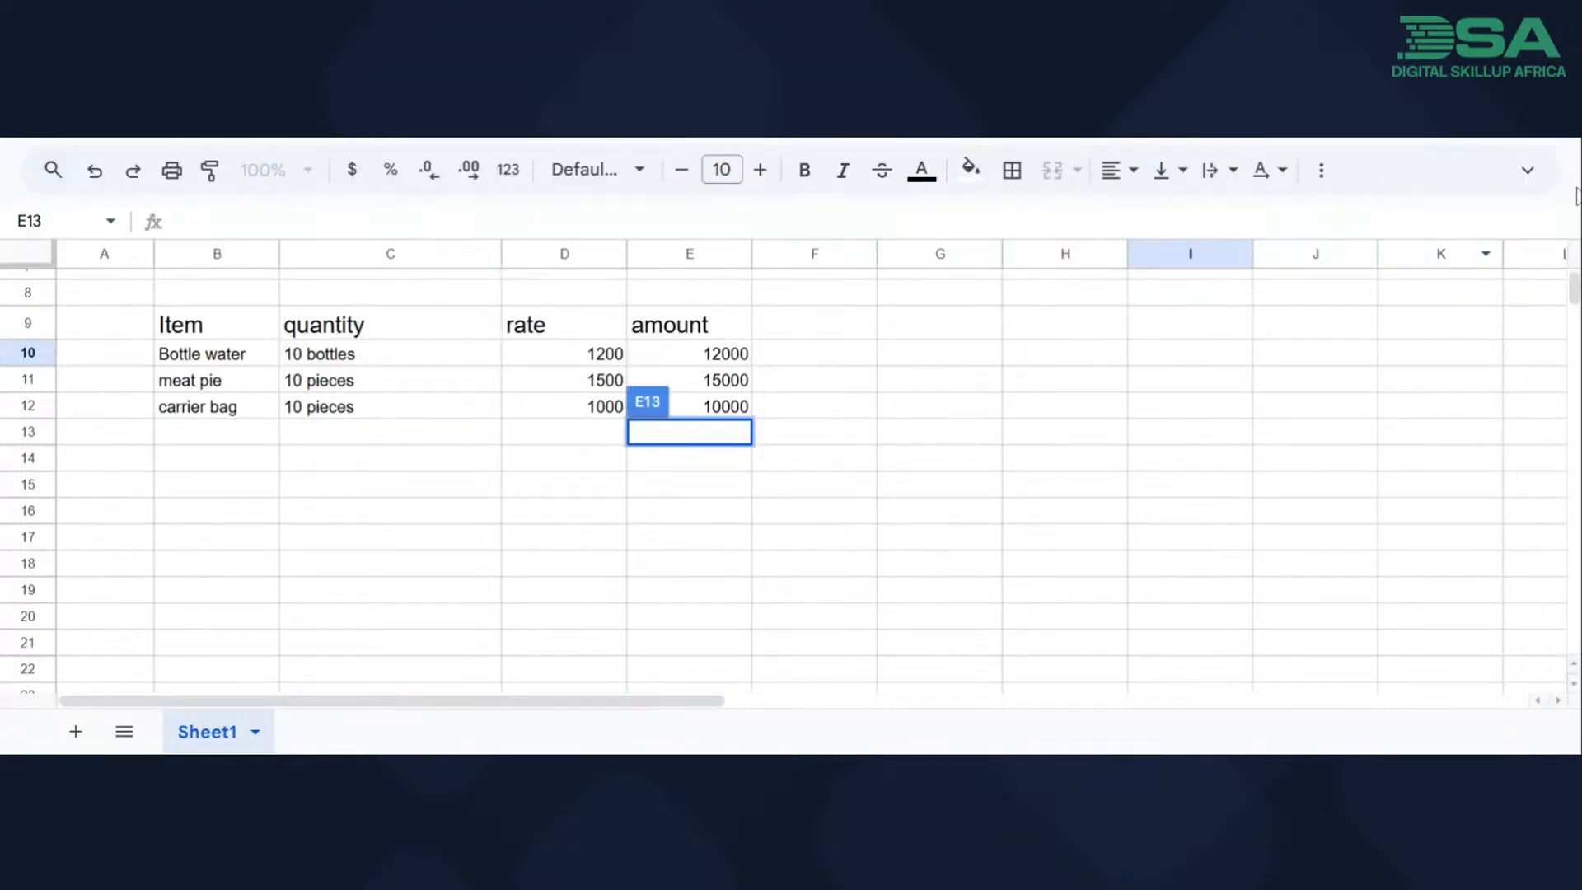
Total the three amounts in cell E13 with a SUM formula adding E10, E11 and E12.
click(1530, 172)
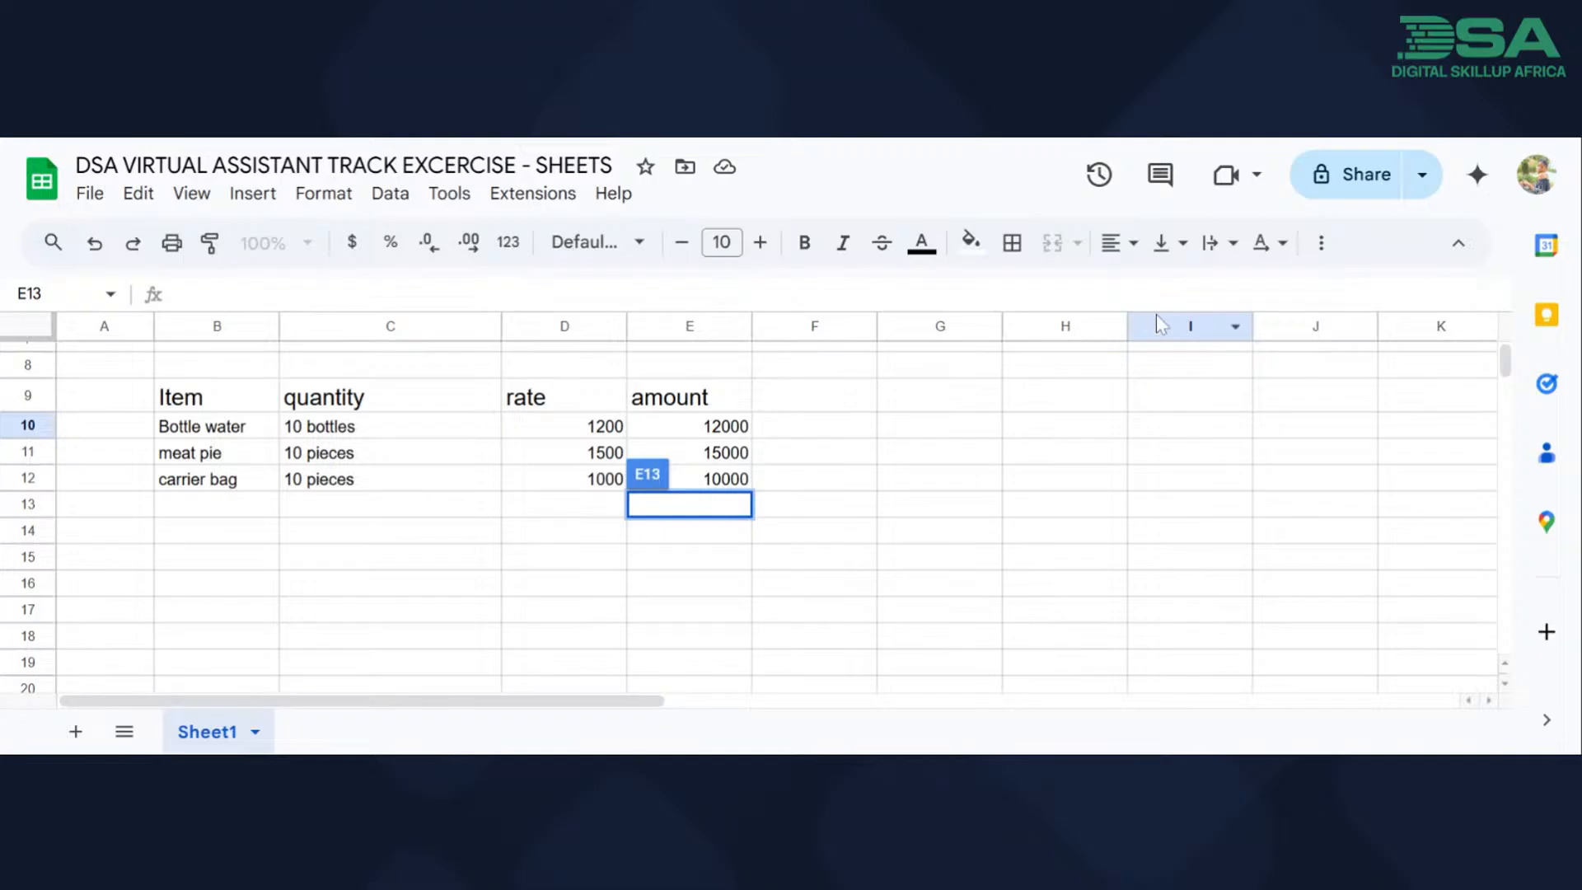
click(1322, 245)
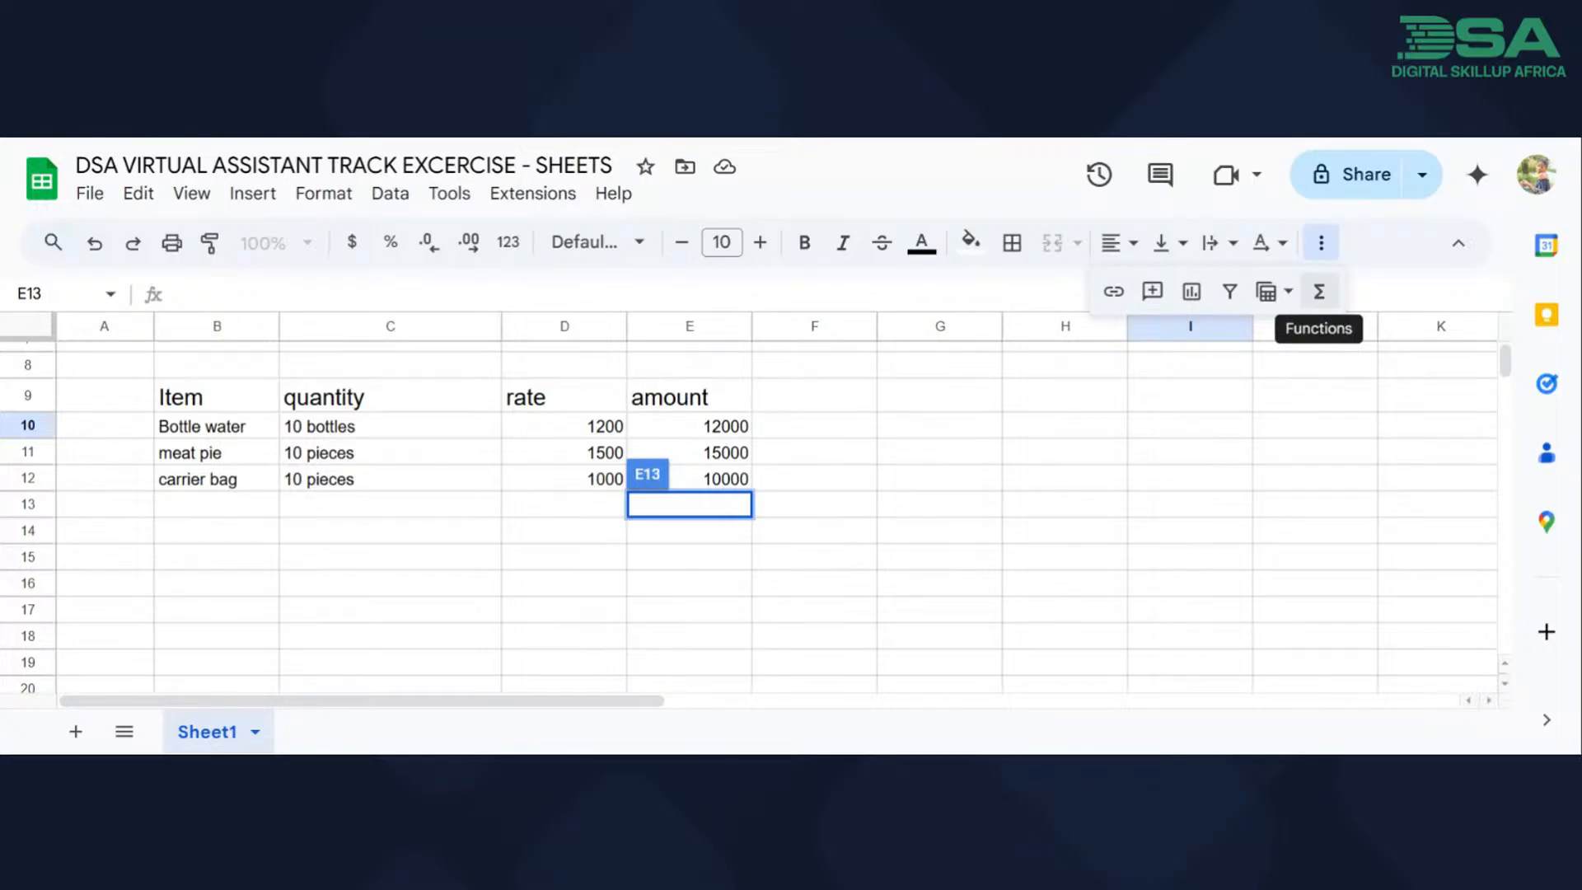
click(1320, 293)
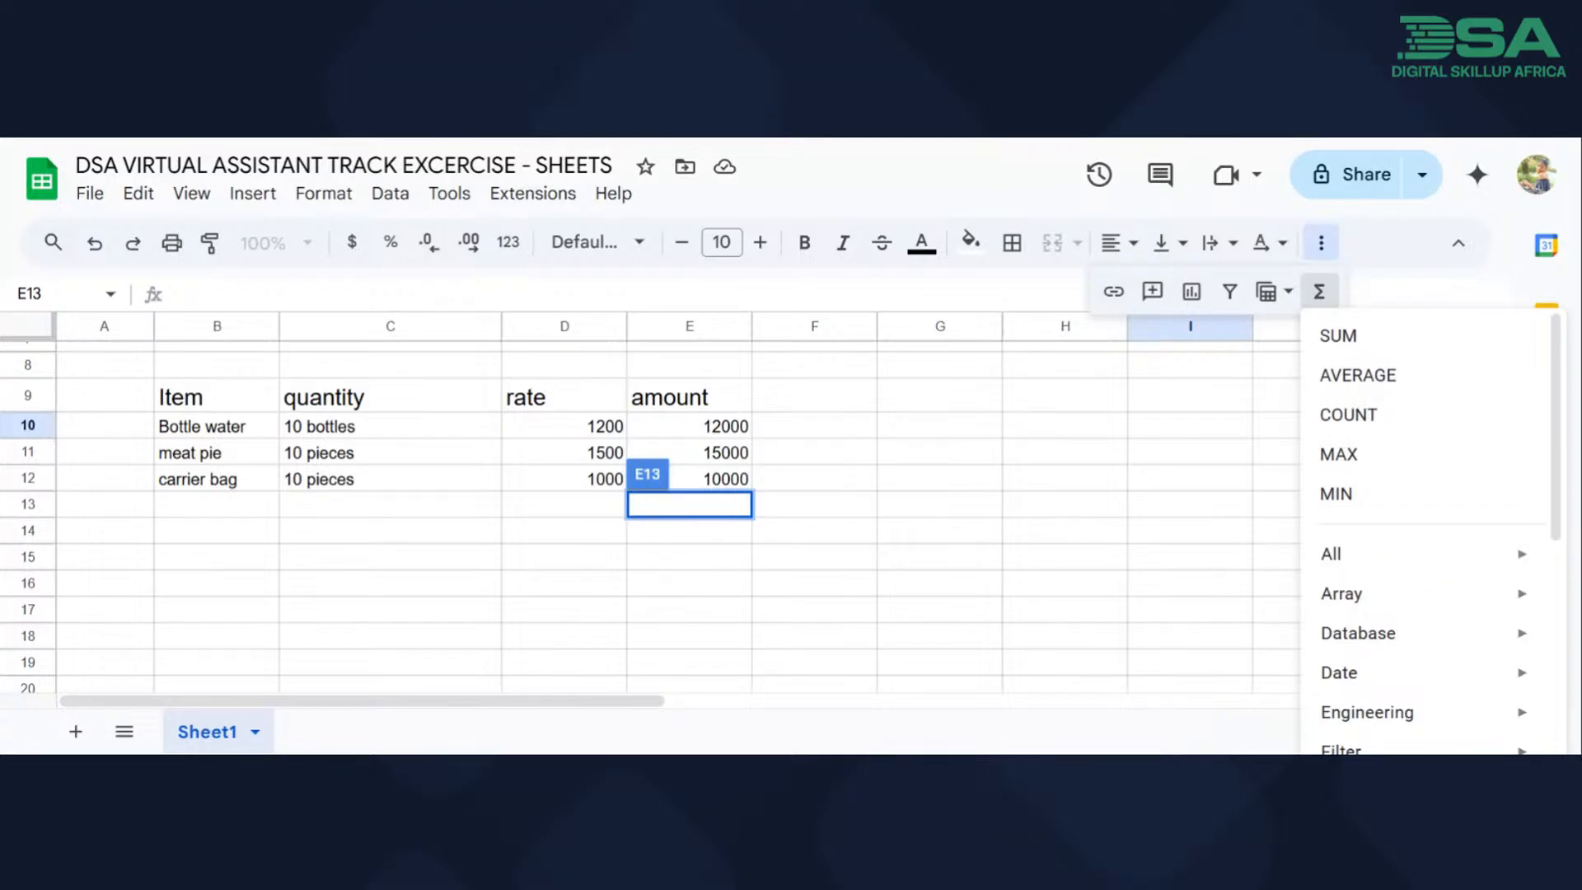
click(1339, 337)
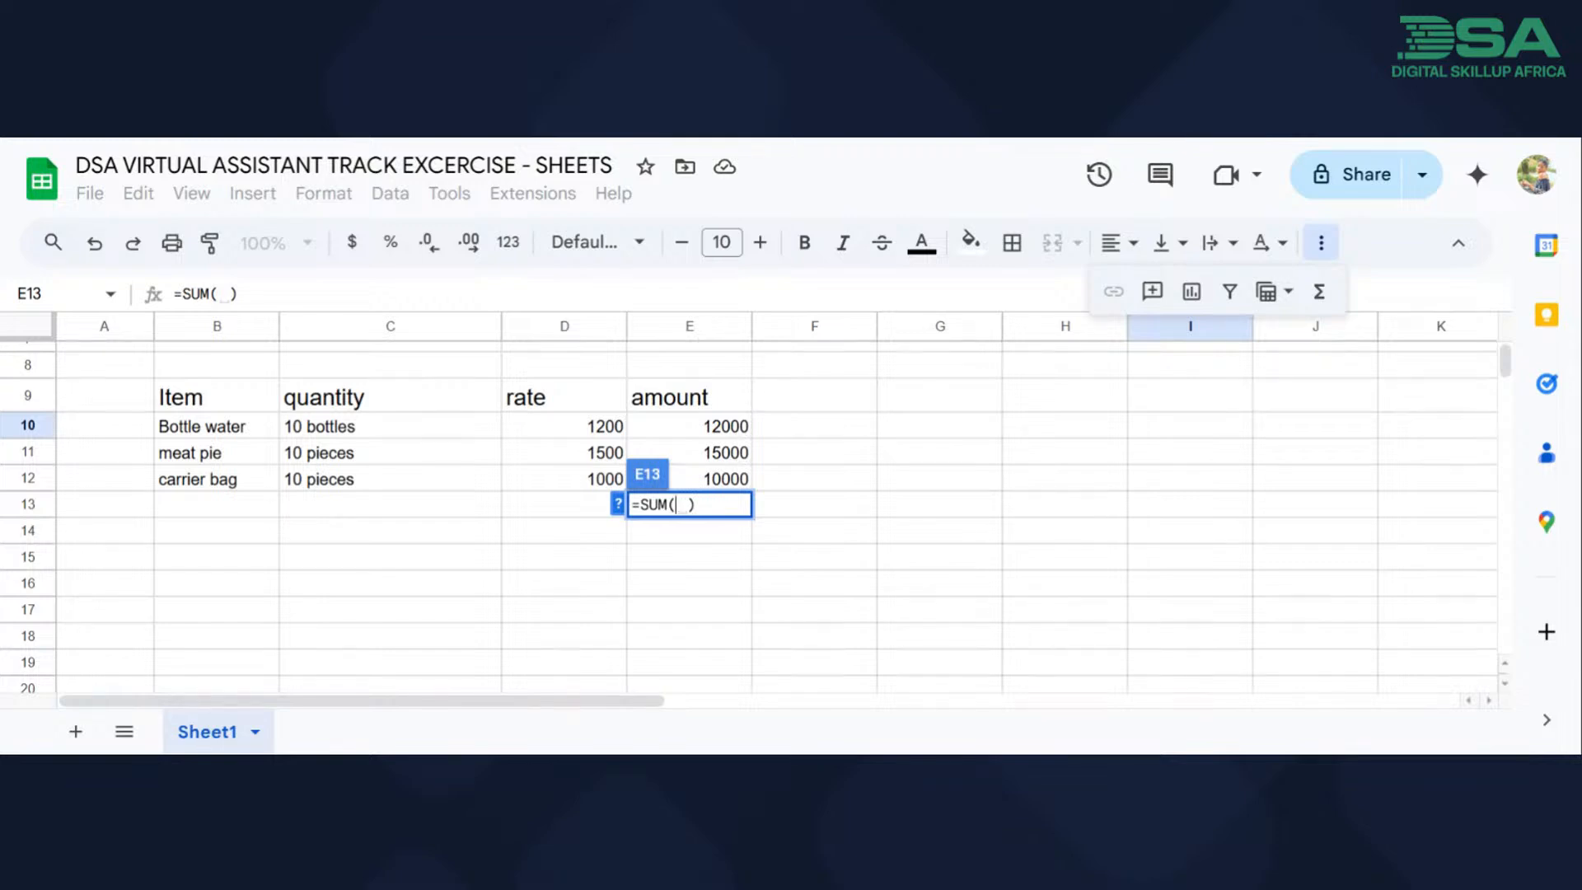
click(735, 429)
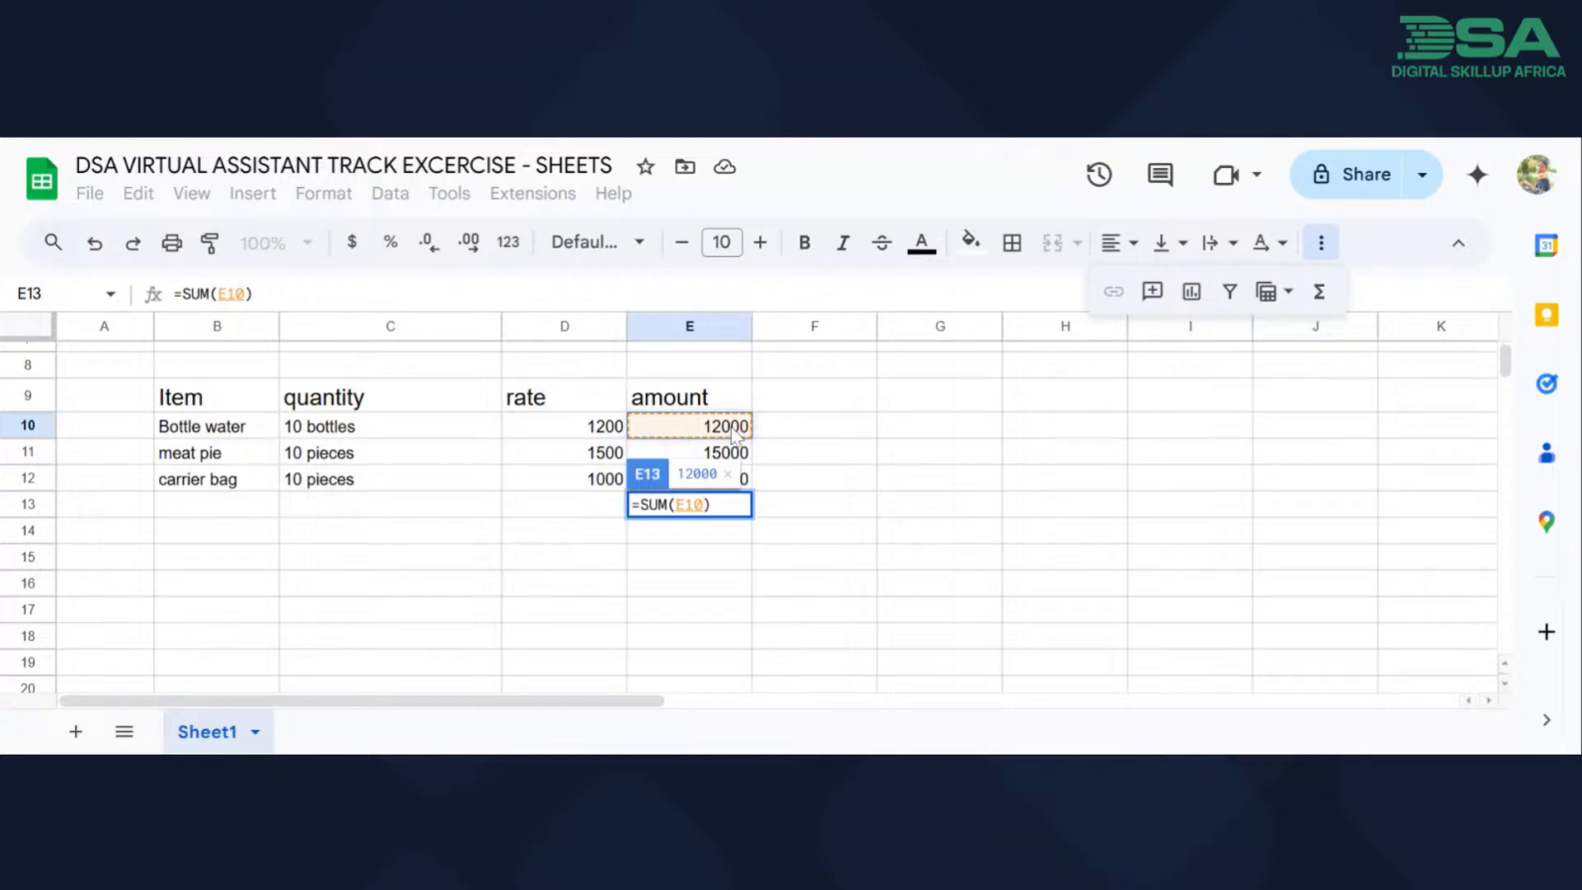
click(730, 458)
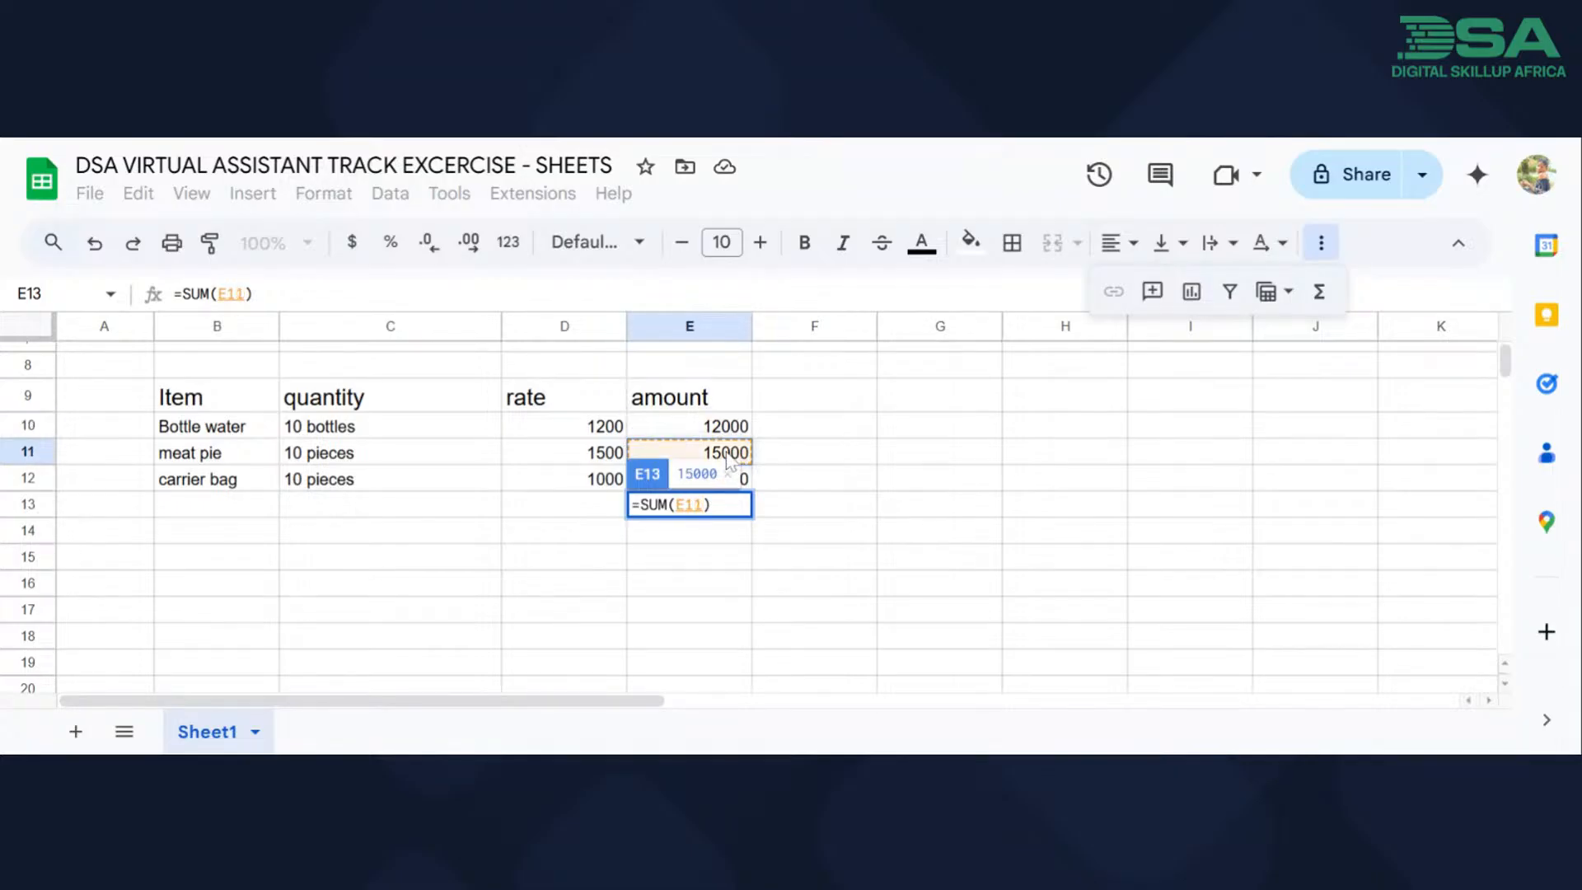
key(Up)
key(Up)
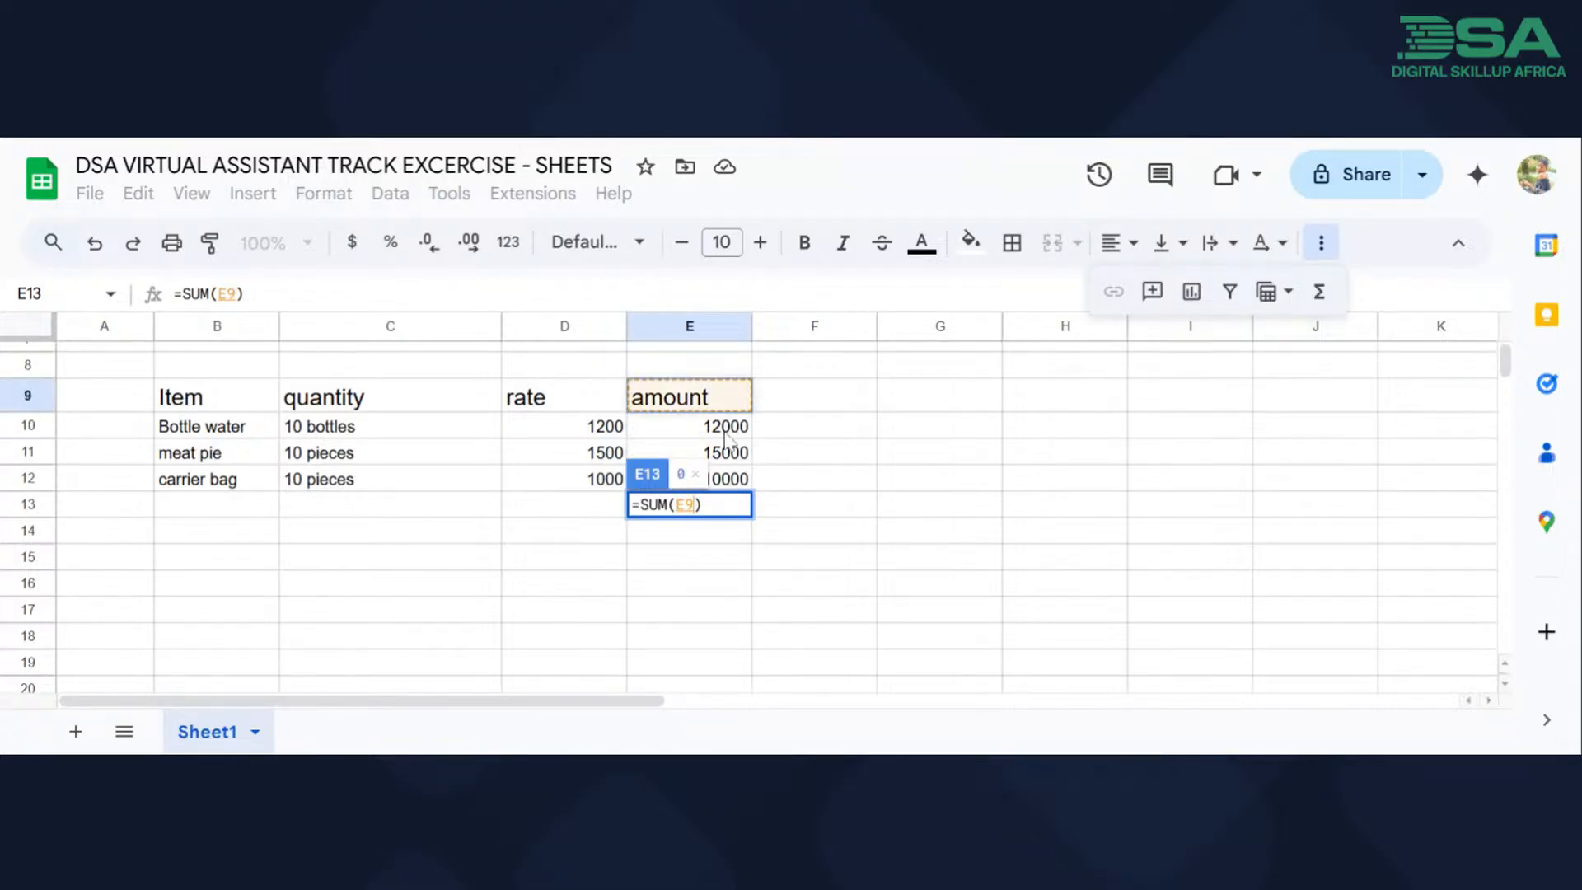
click(725, 435)
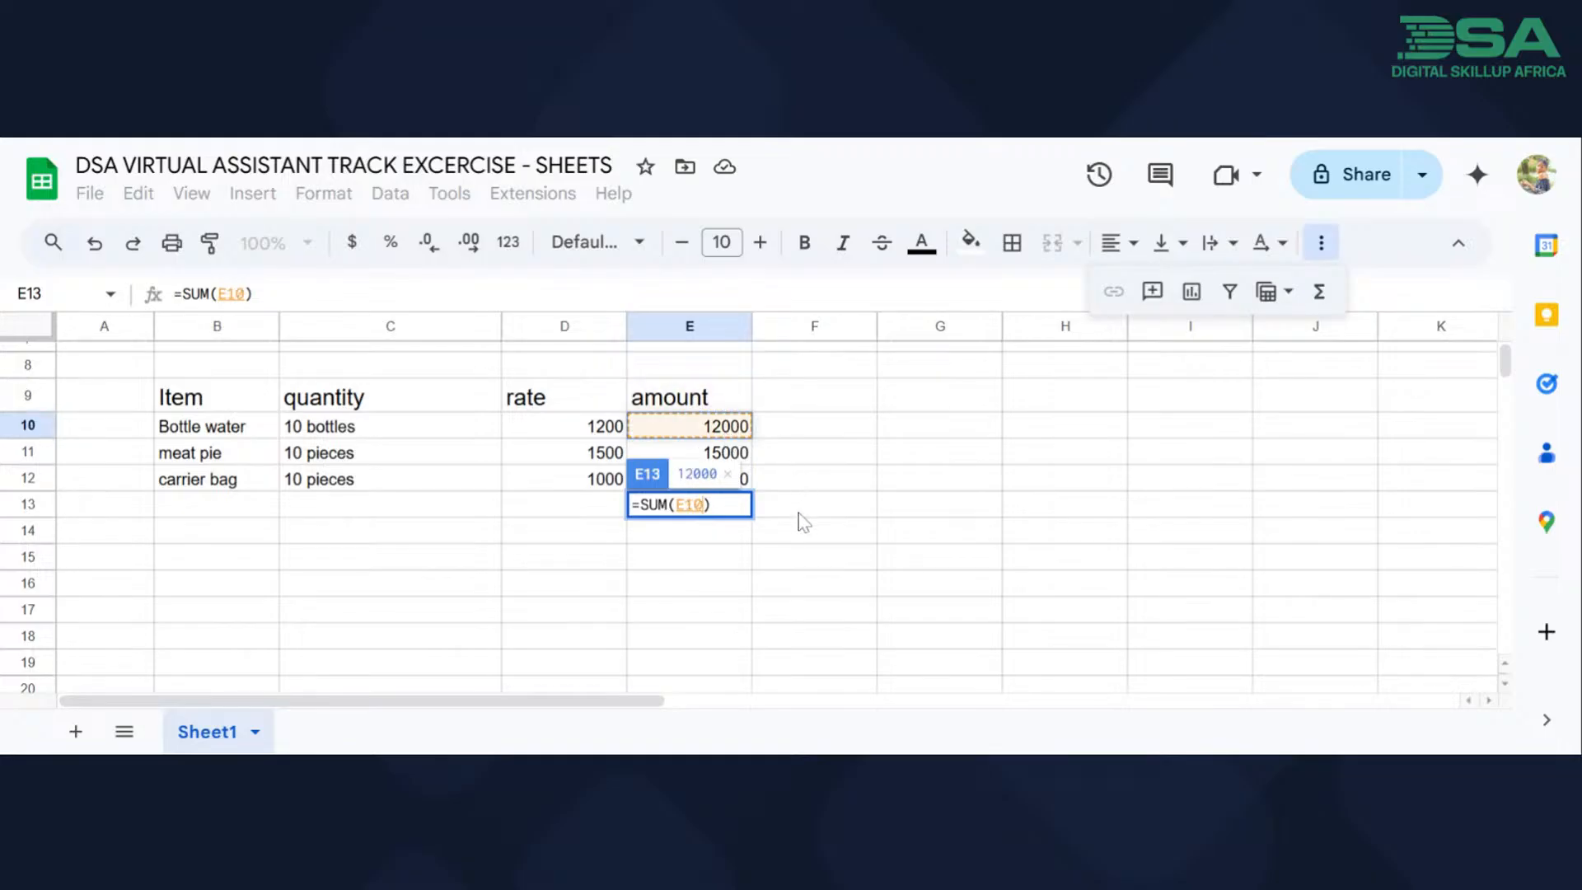
ctrl+click(734, 456)
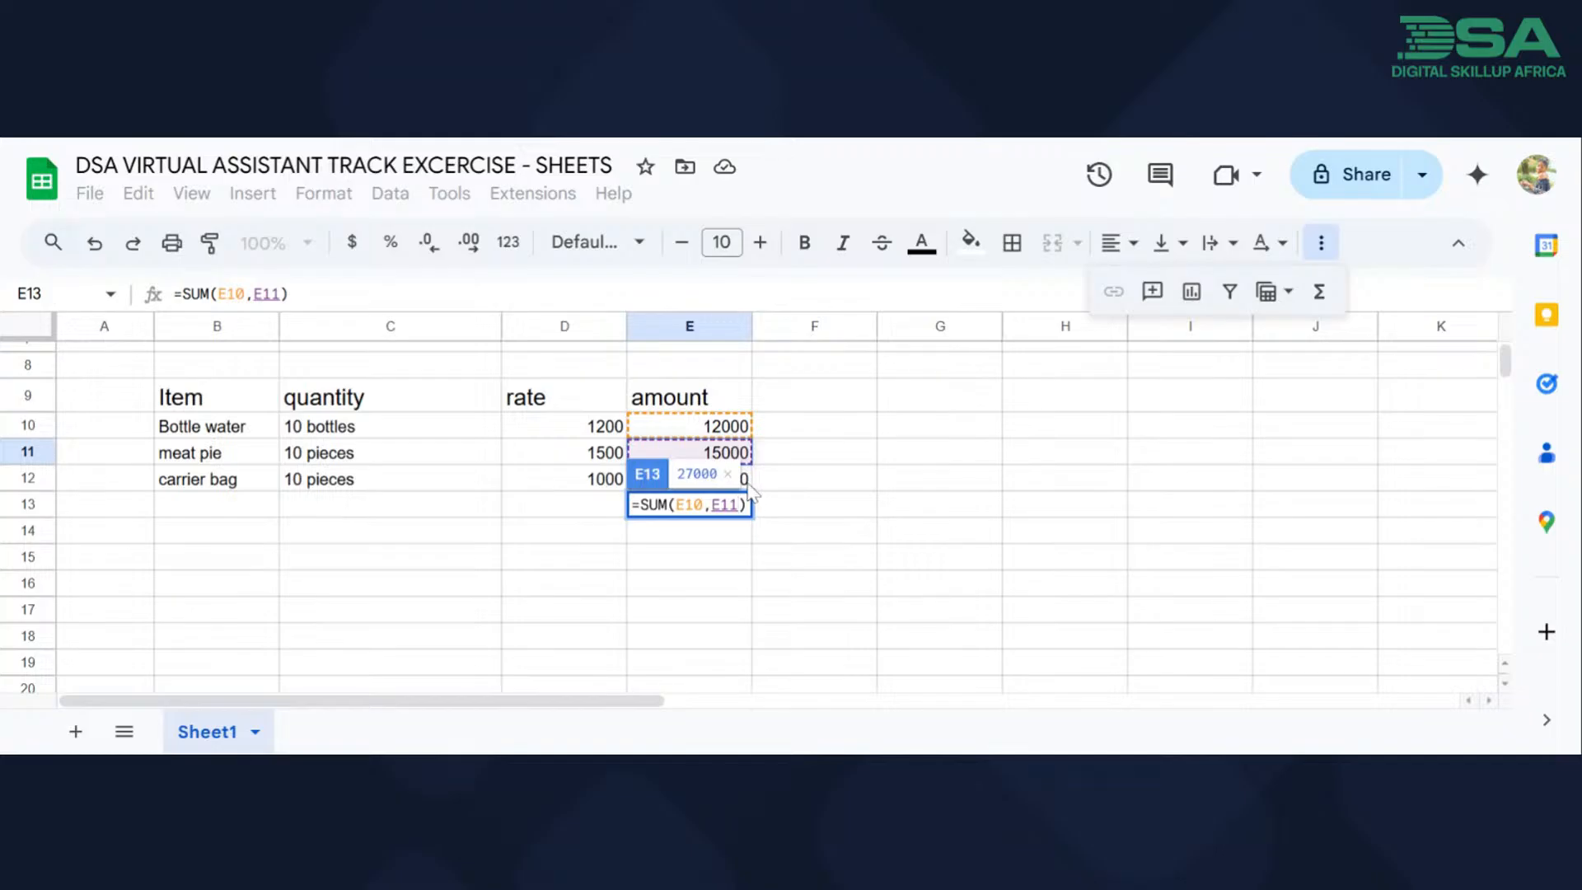
ctrl+click(747, 484)
key(Return)
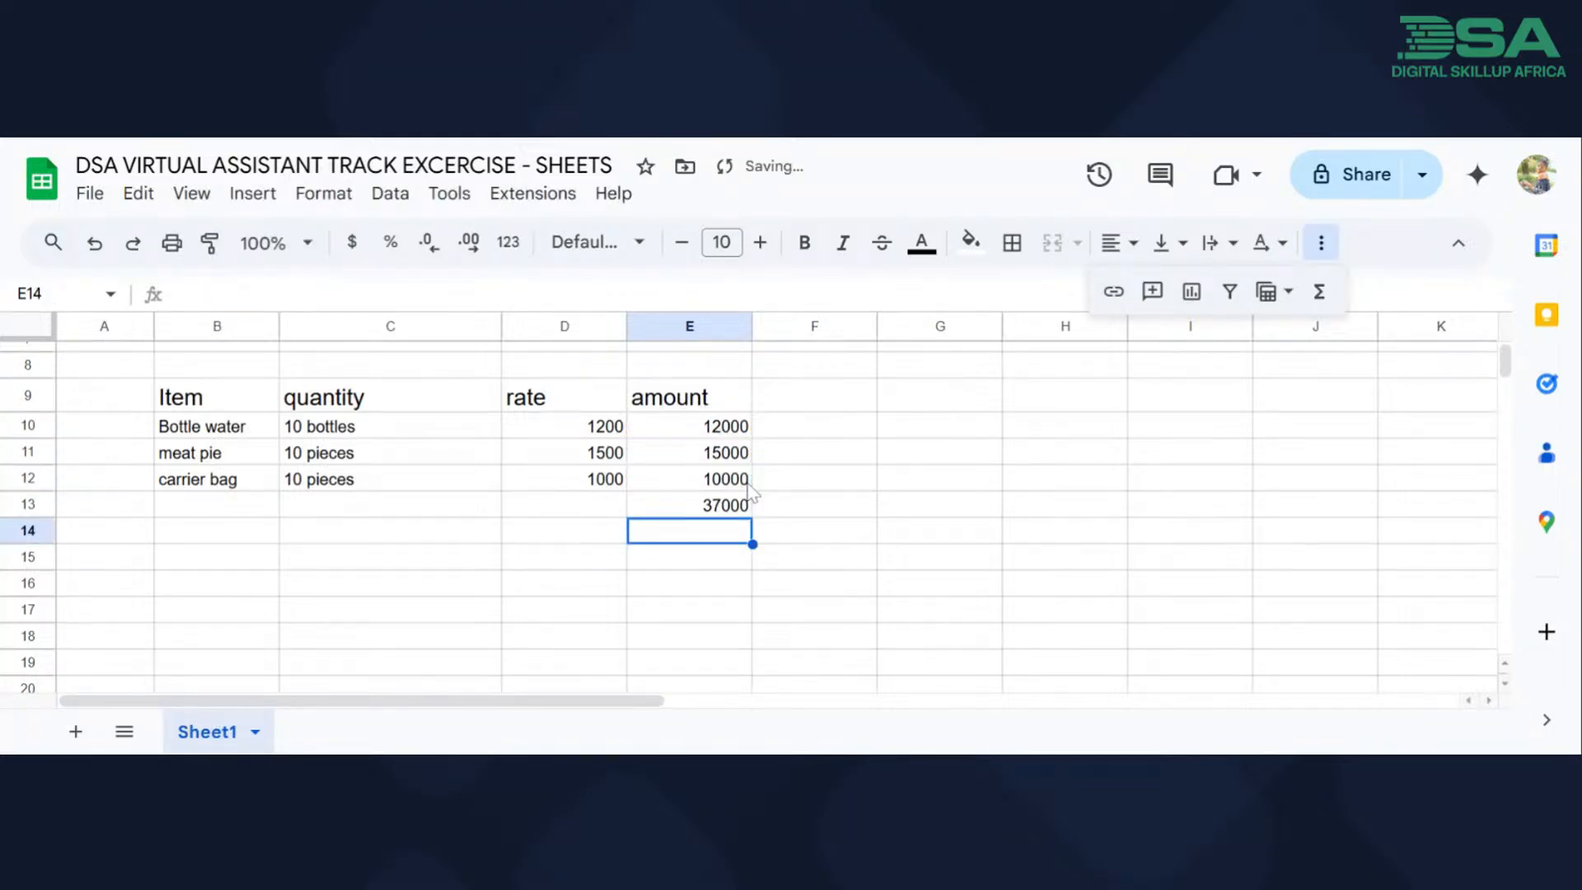
Label the total row "Total" in cell B13 and move the empty row 14 above it.
click(213, 511)
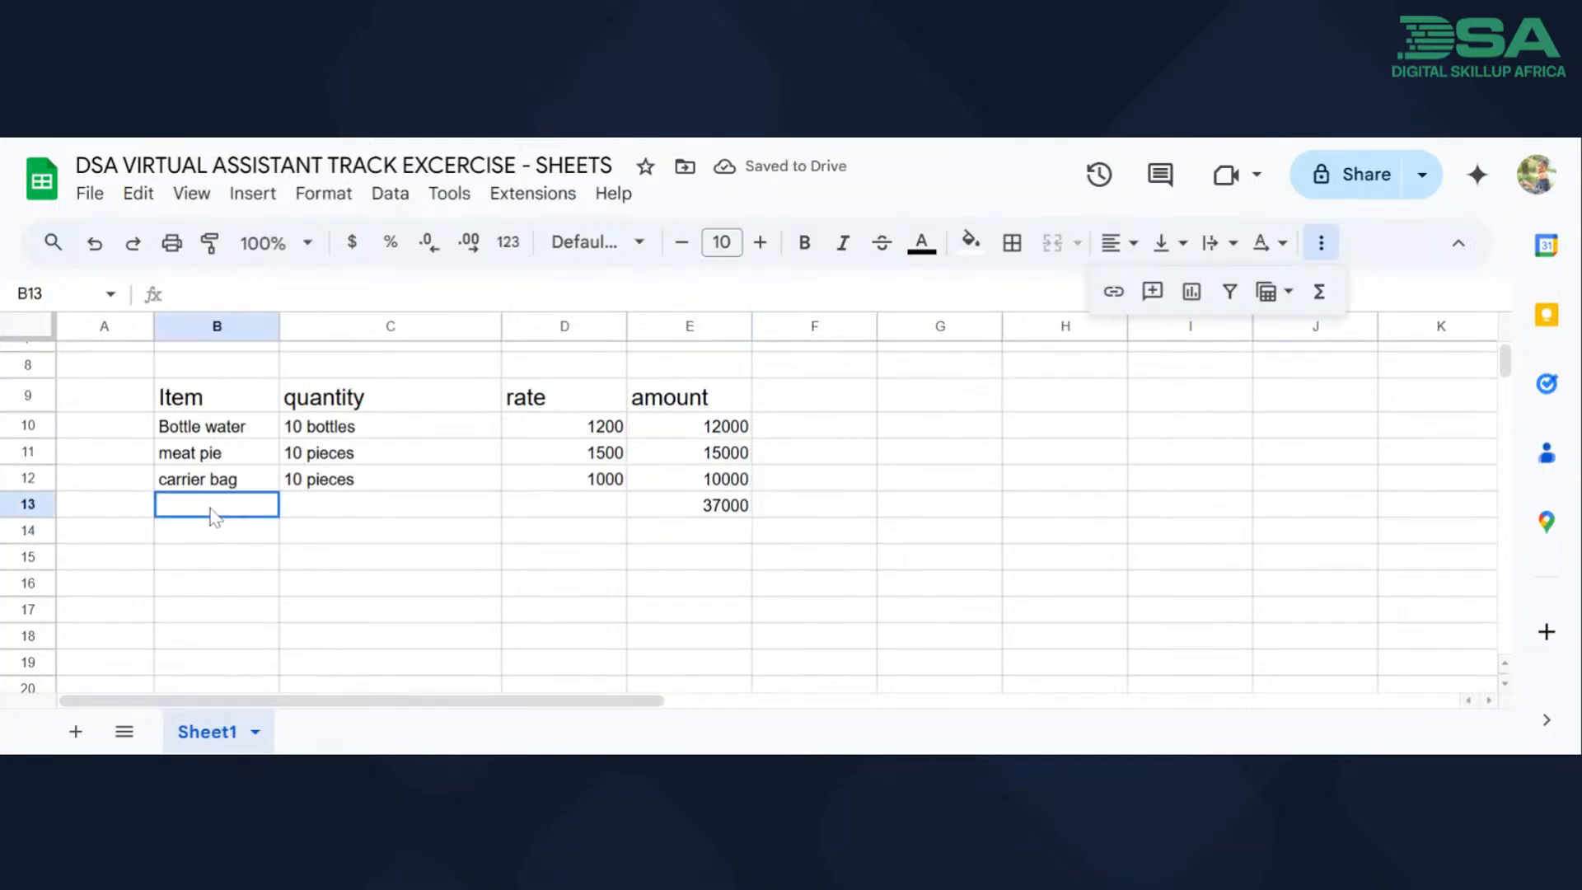
text(Total)
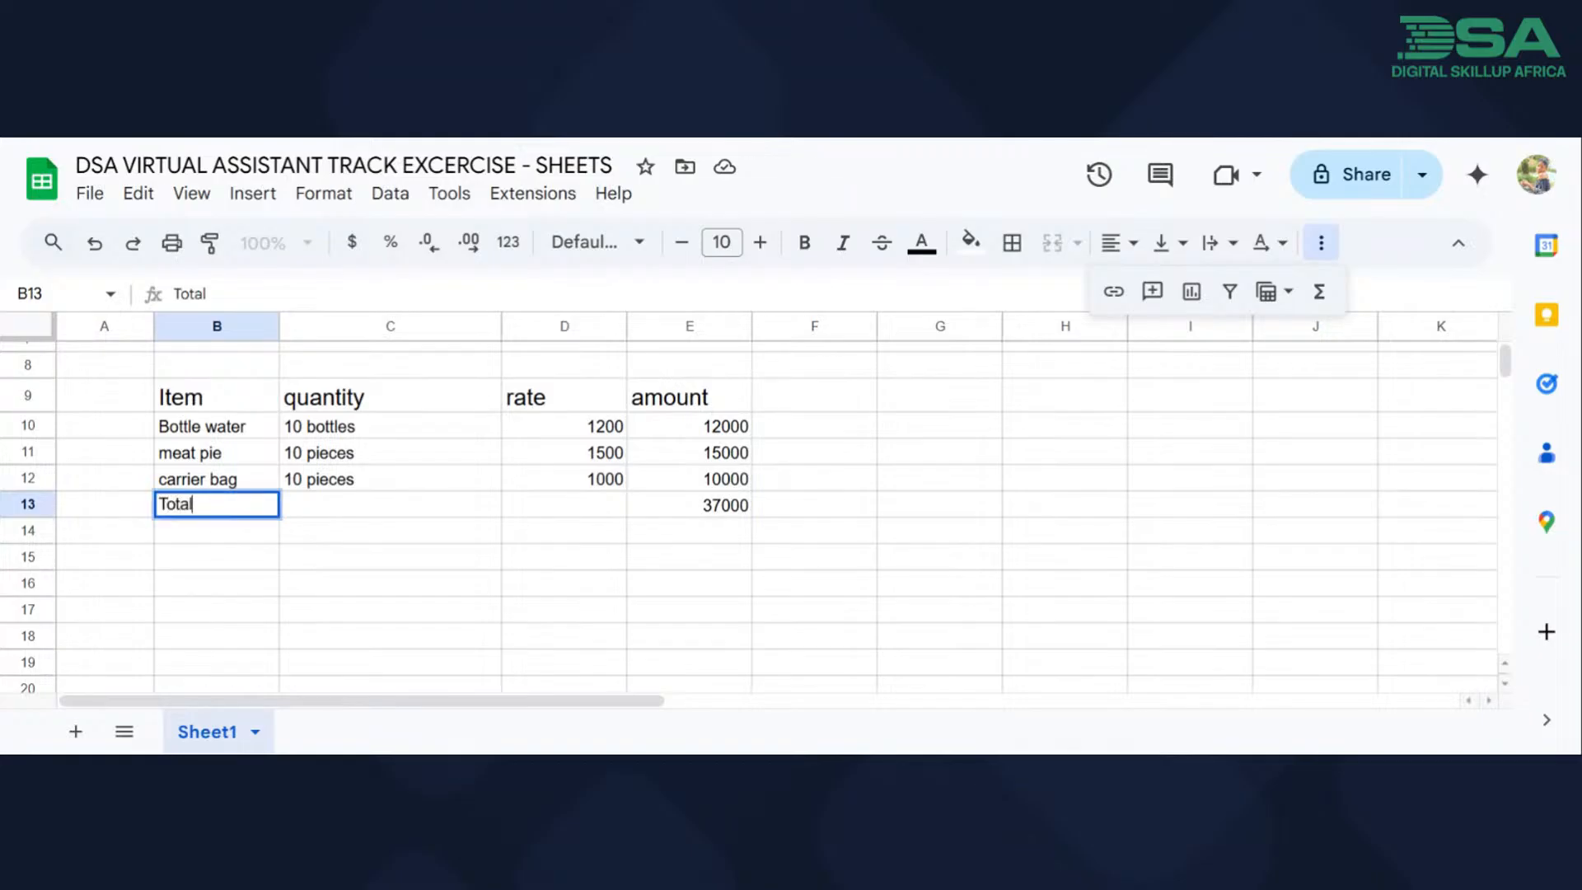
click(38, 535)
mouse_move(38, 536)
mouse_down()
mouse_move(32, 502)
mouse_move(30, 534)
mouse_up()
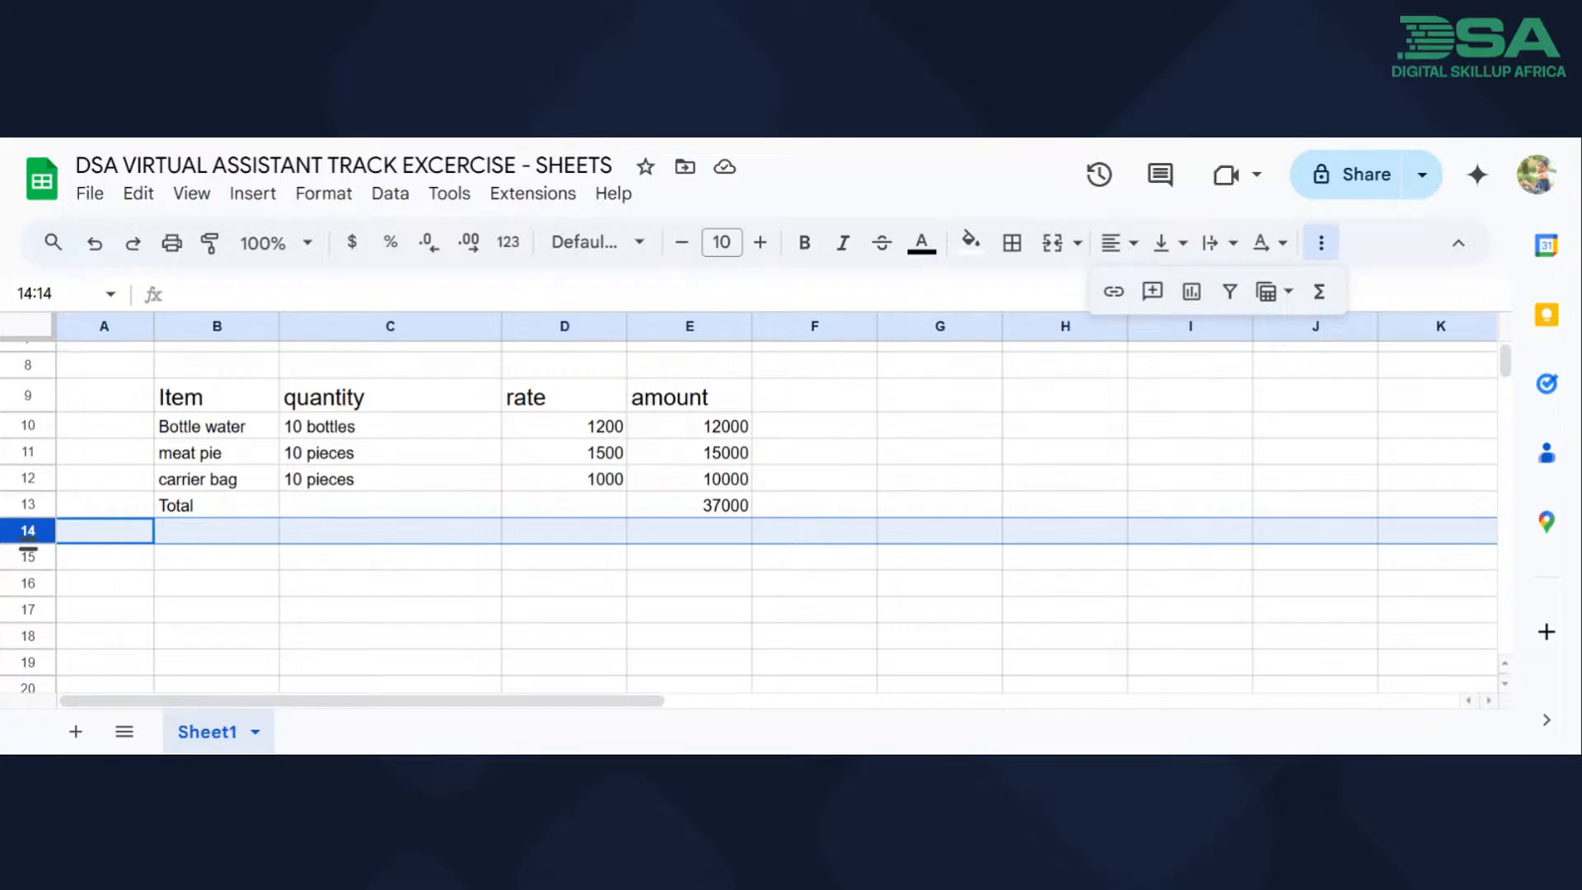
drag(28, 531, 31, 509)
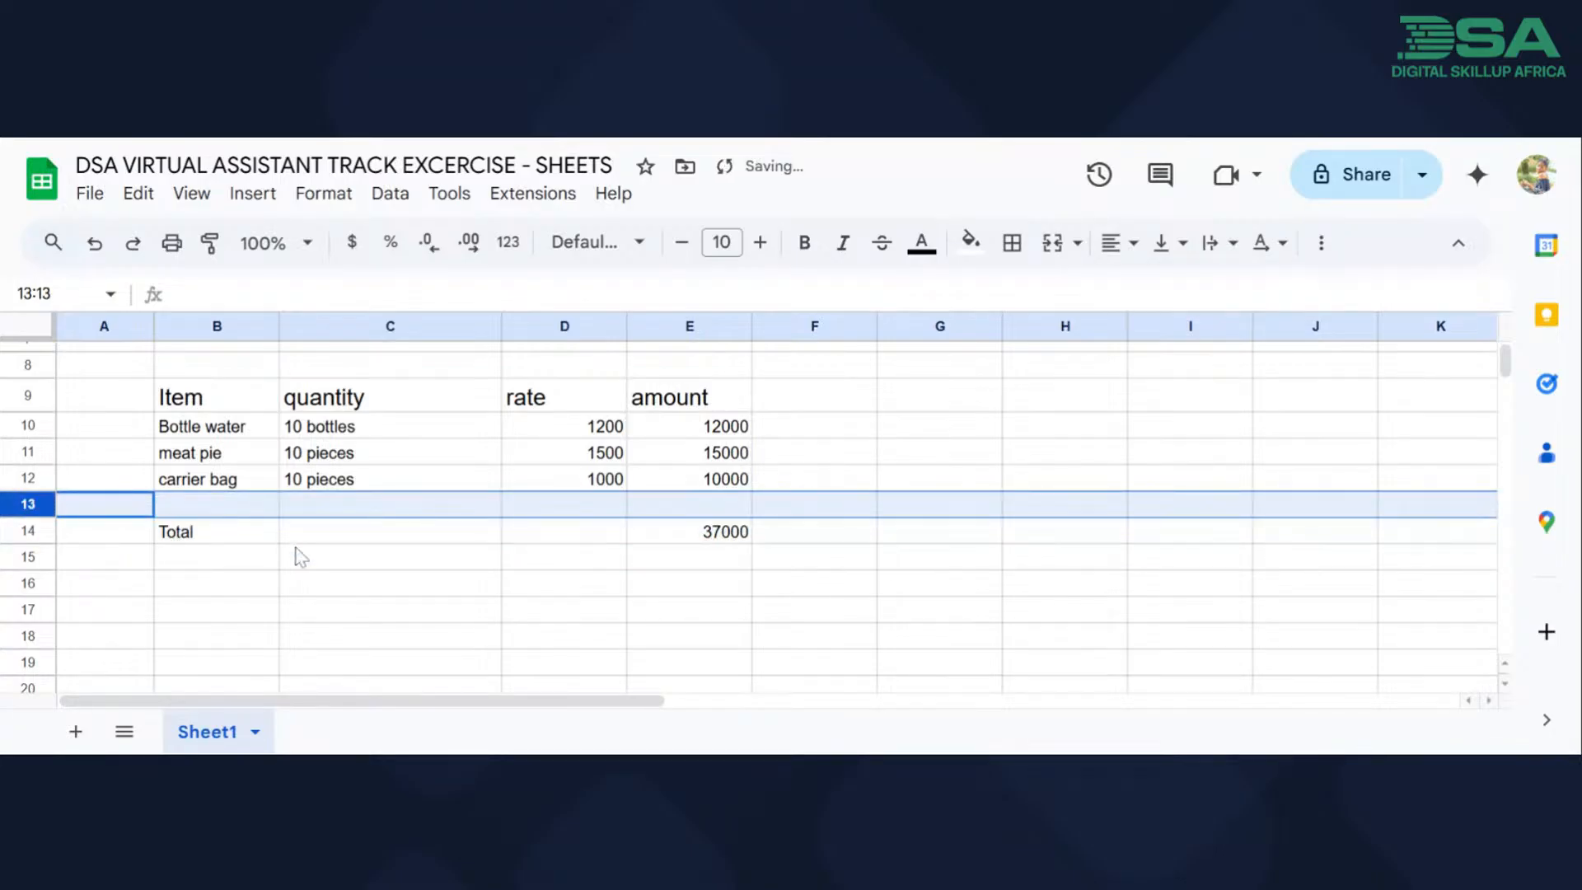
click(302, 578)
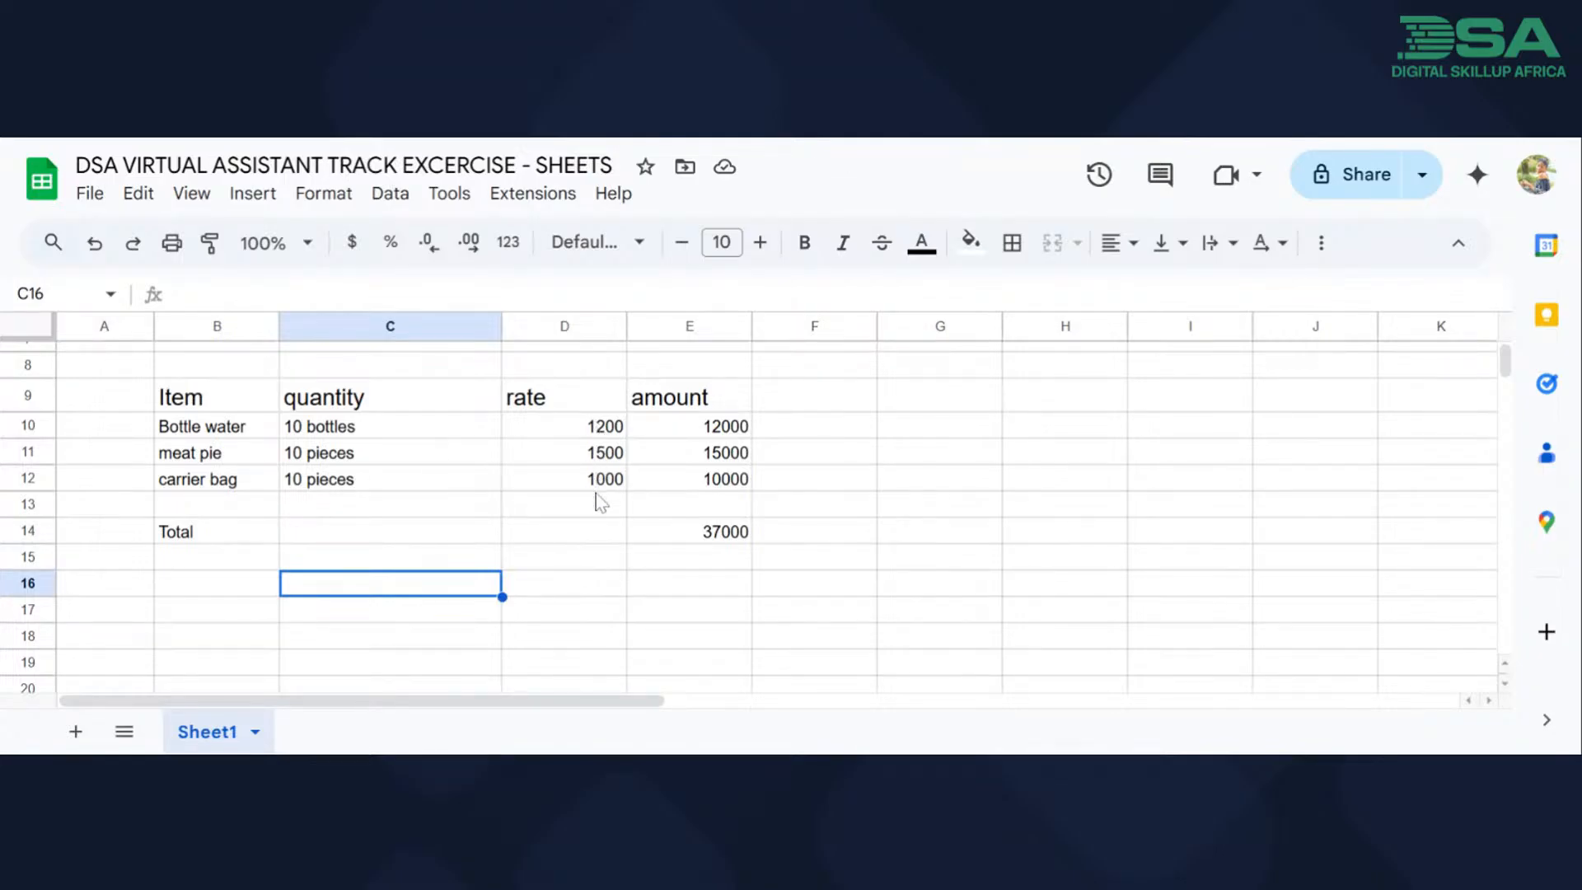
Total the three rates in cell D14 with a SUM formula adding D10, D11 and D12.
click(599, 540)
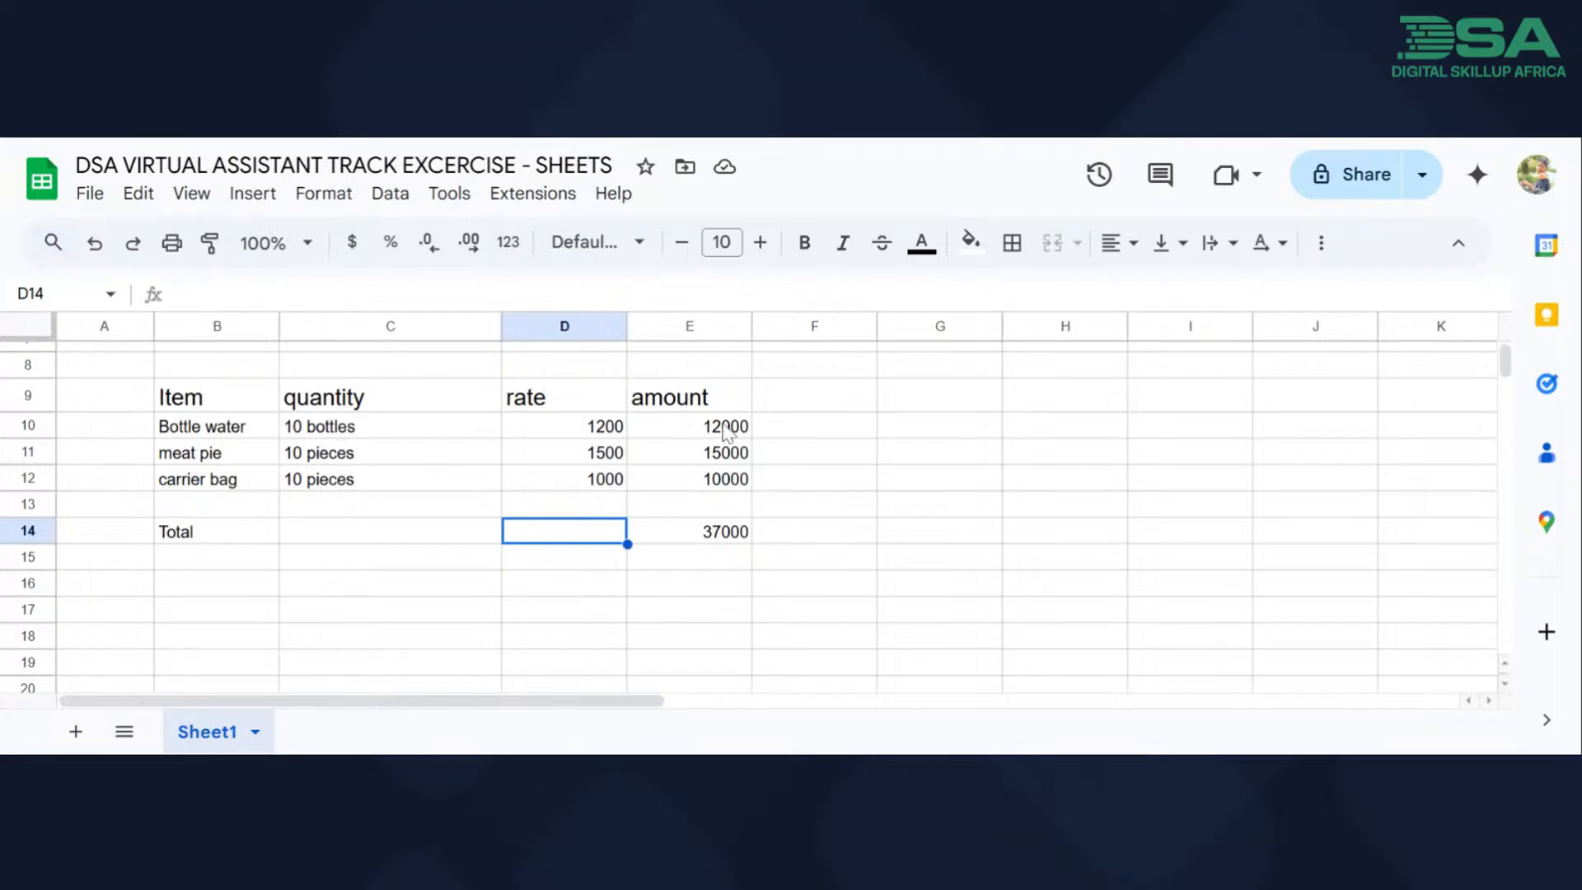
click(1322, 246)
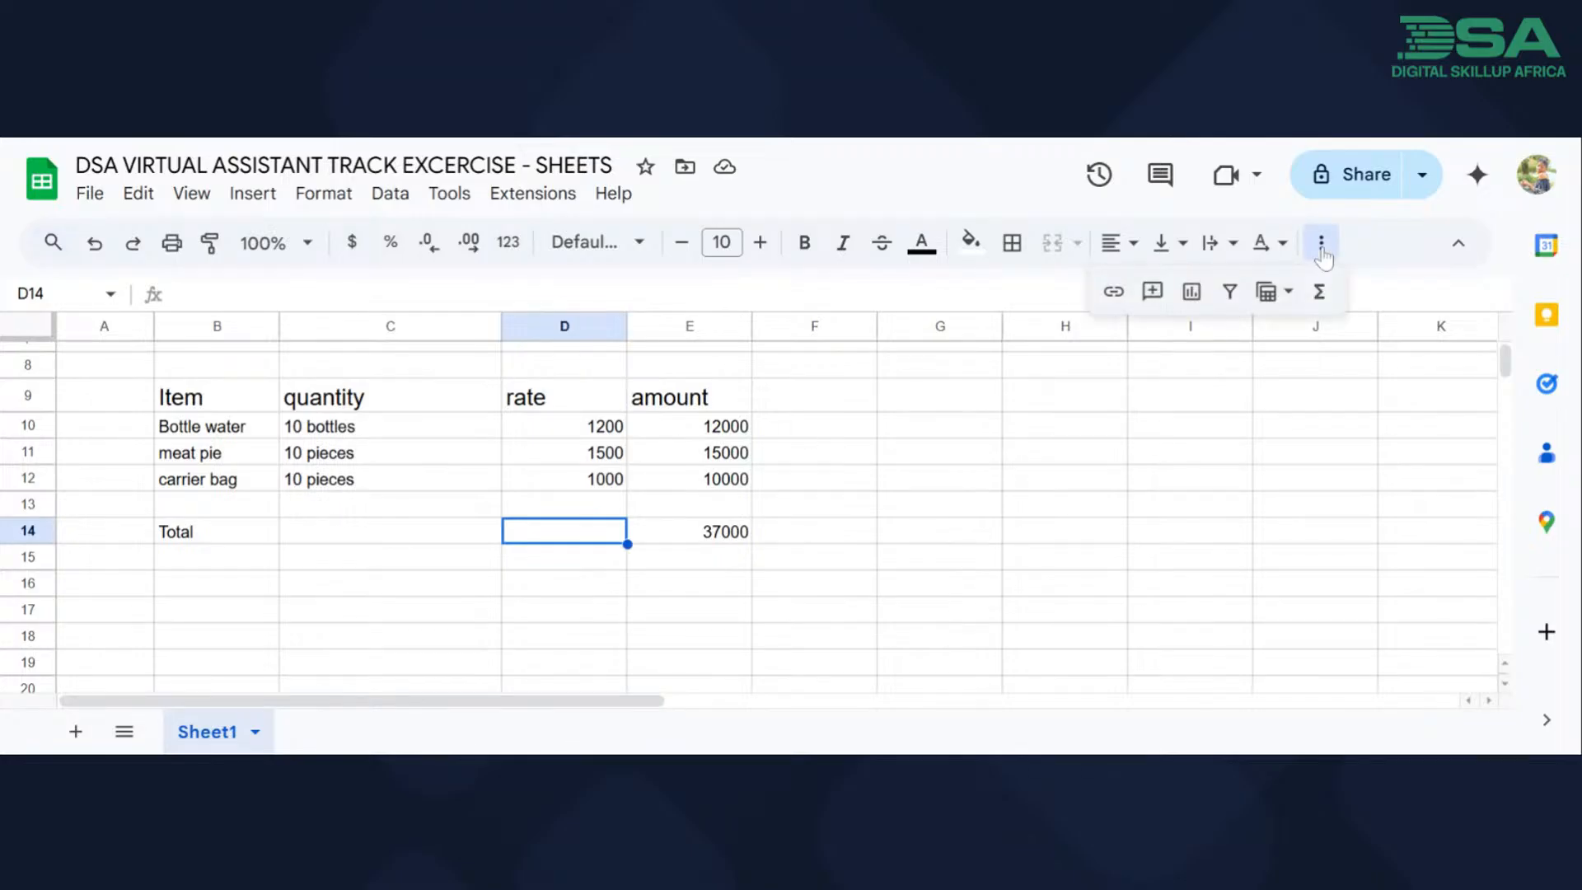
click(1319, 292)
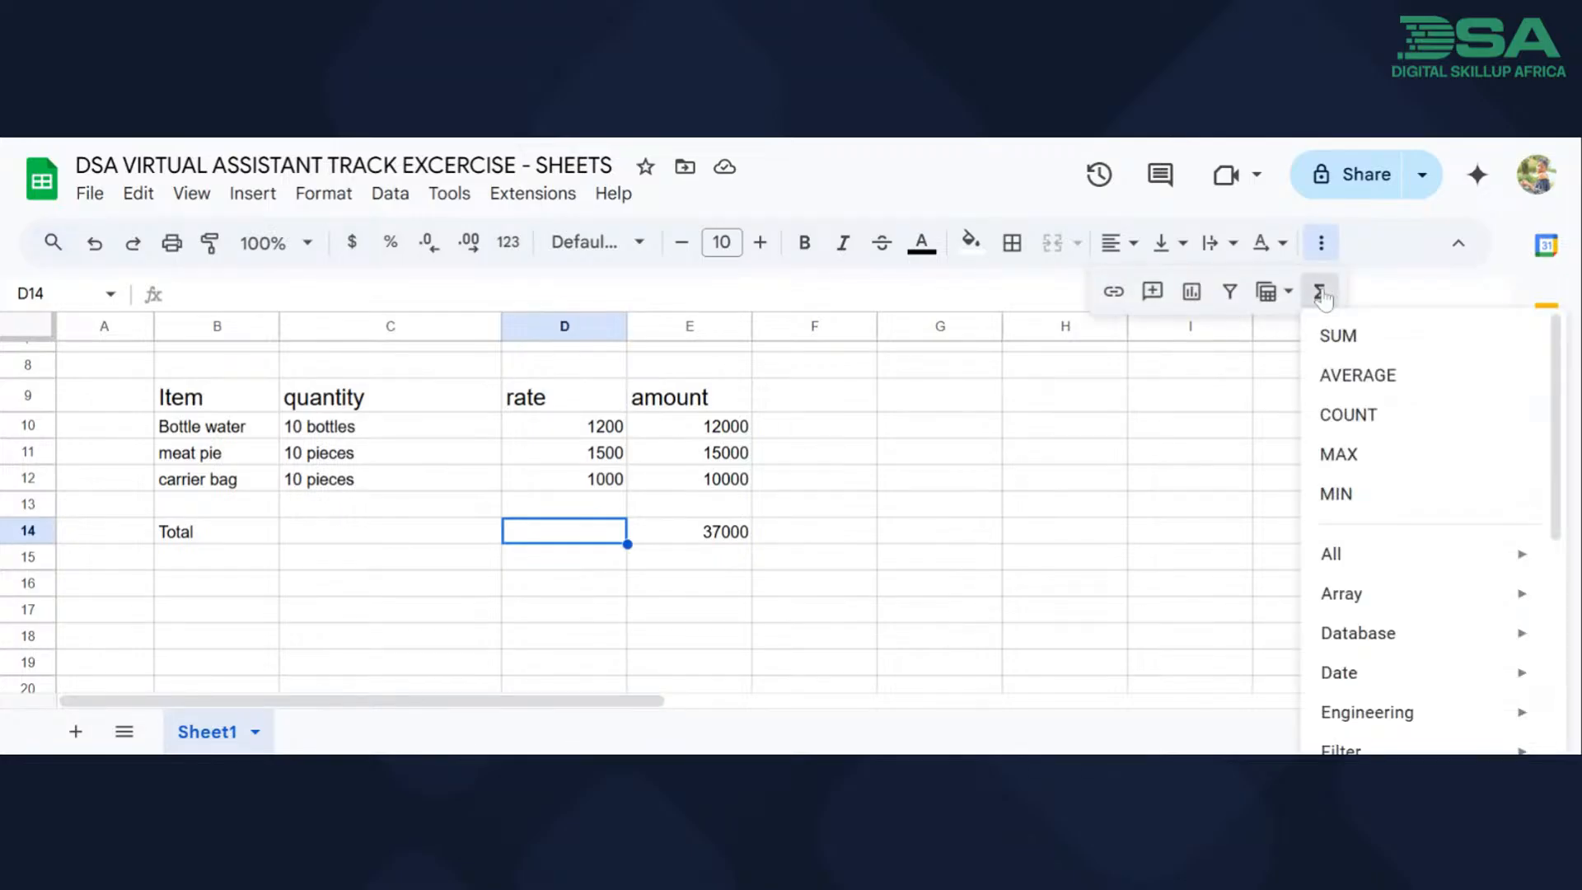
click(1325, 346)
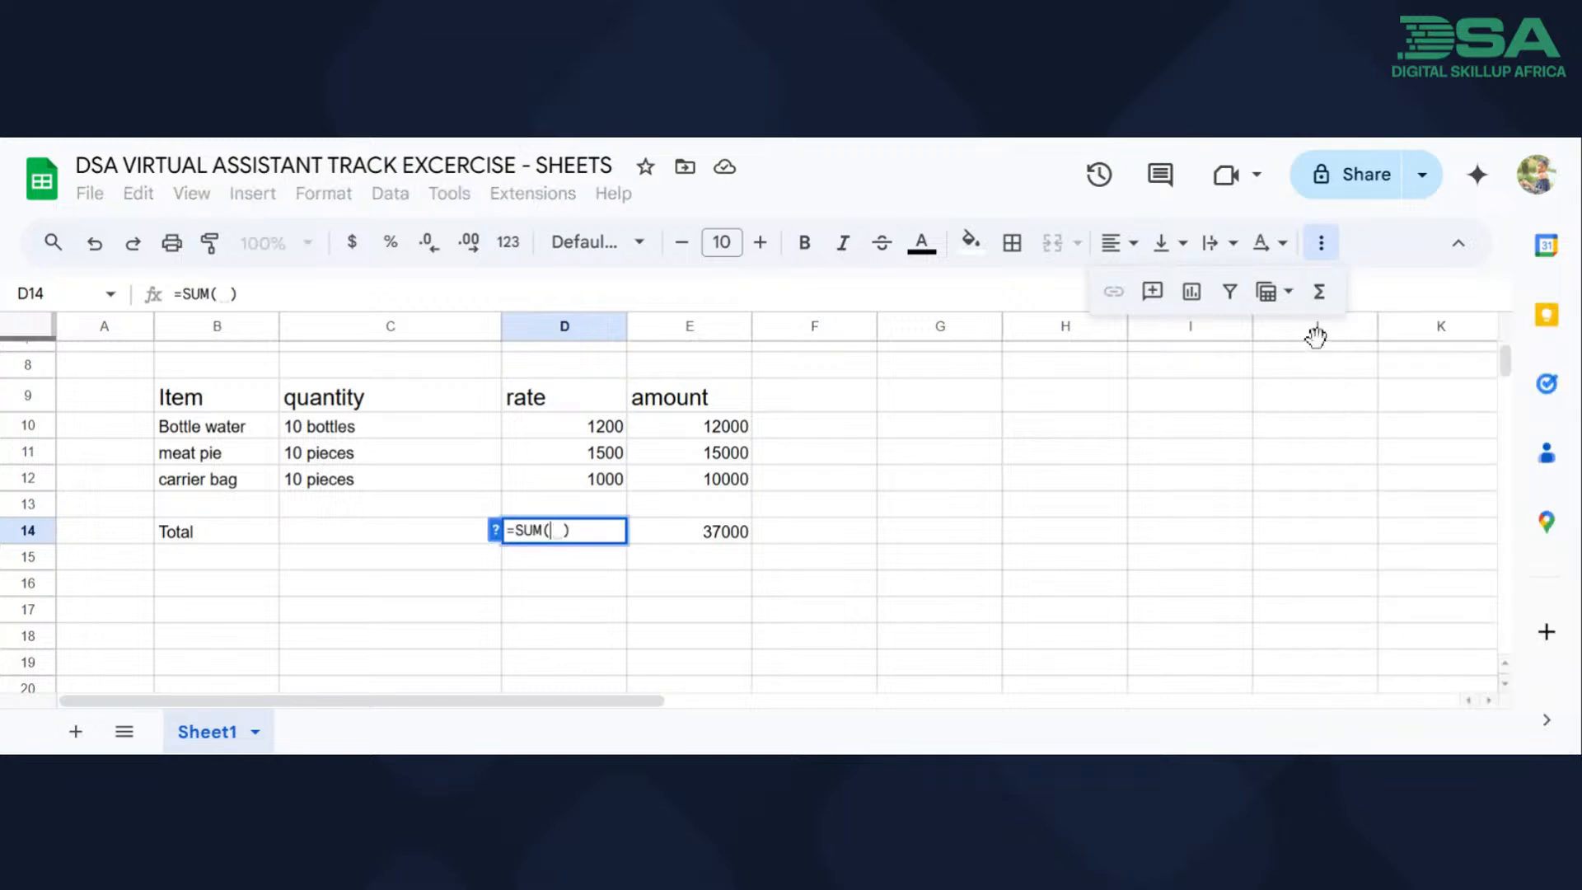
click(585, 428)
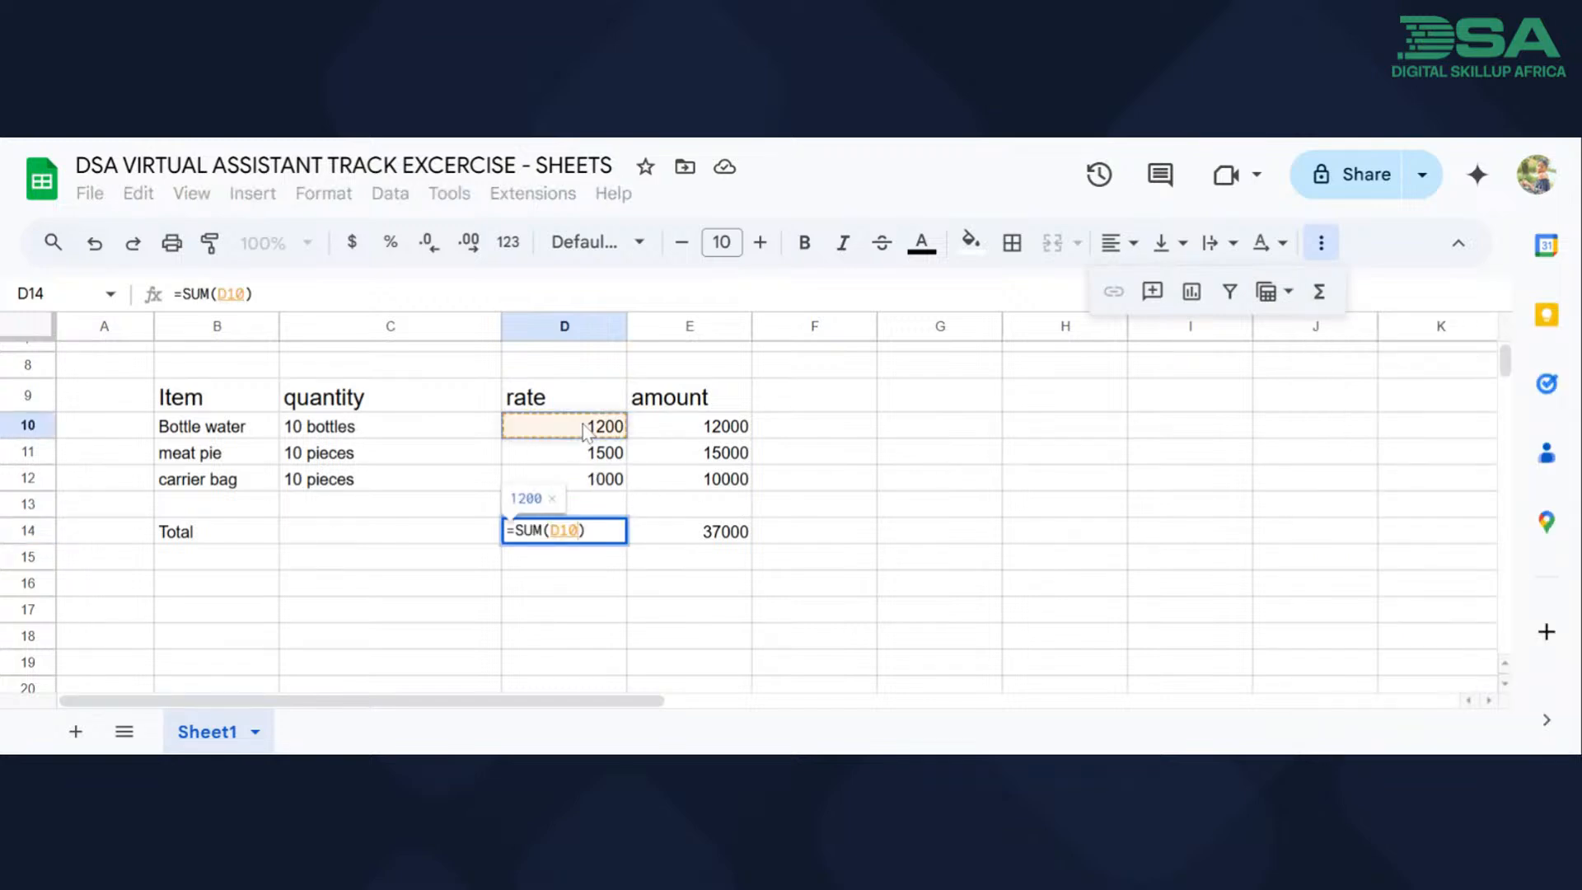
text(,)
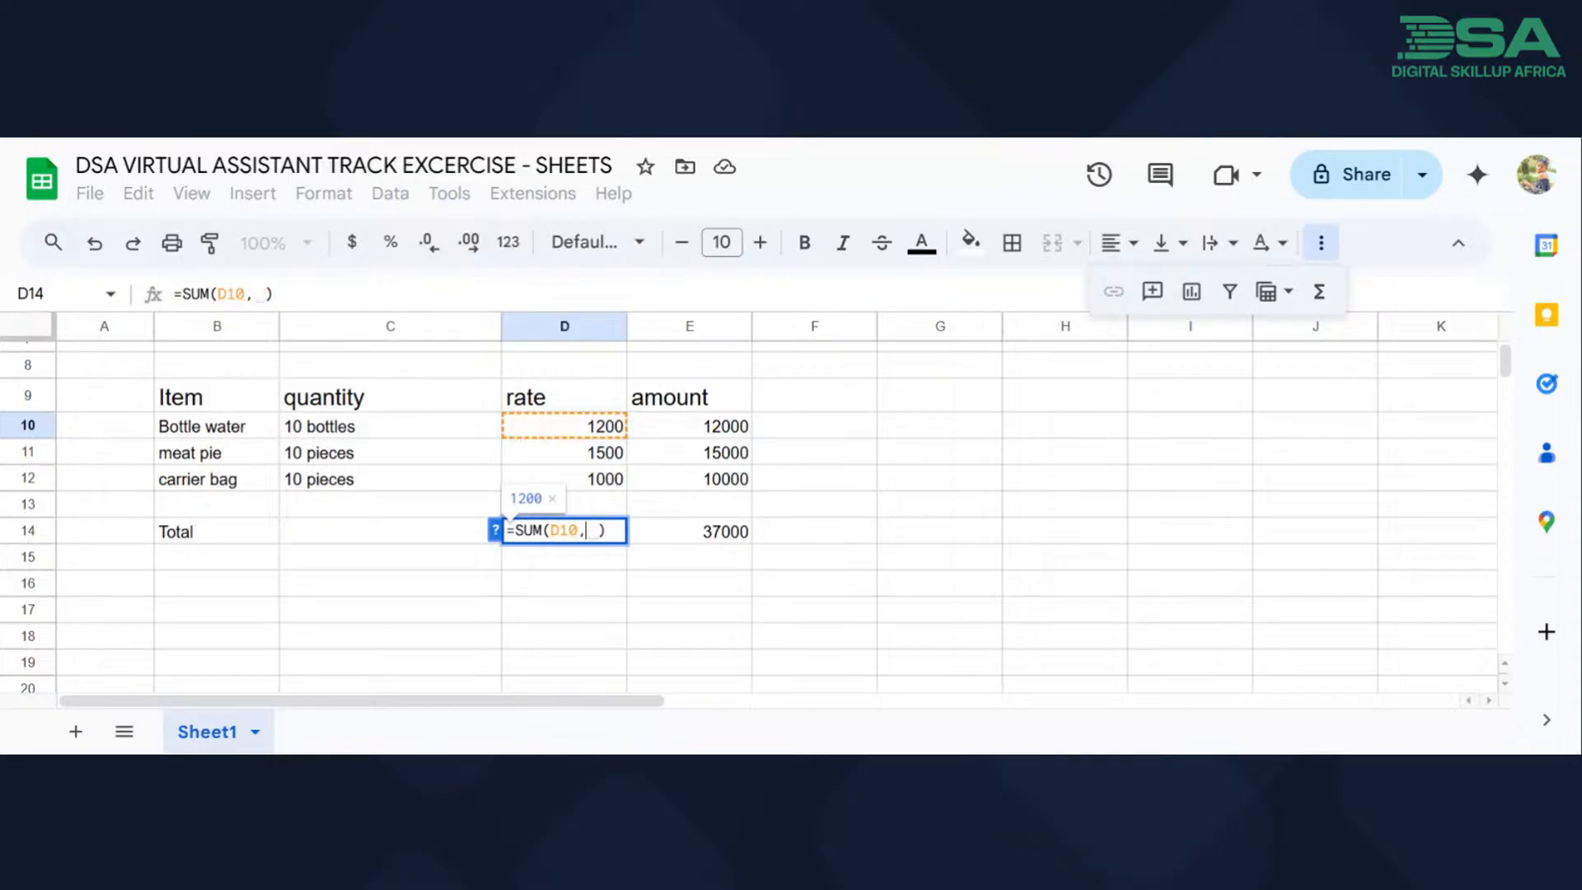
click(590, 454)
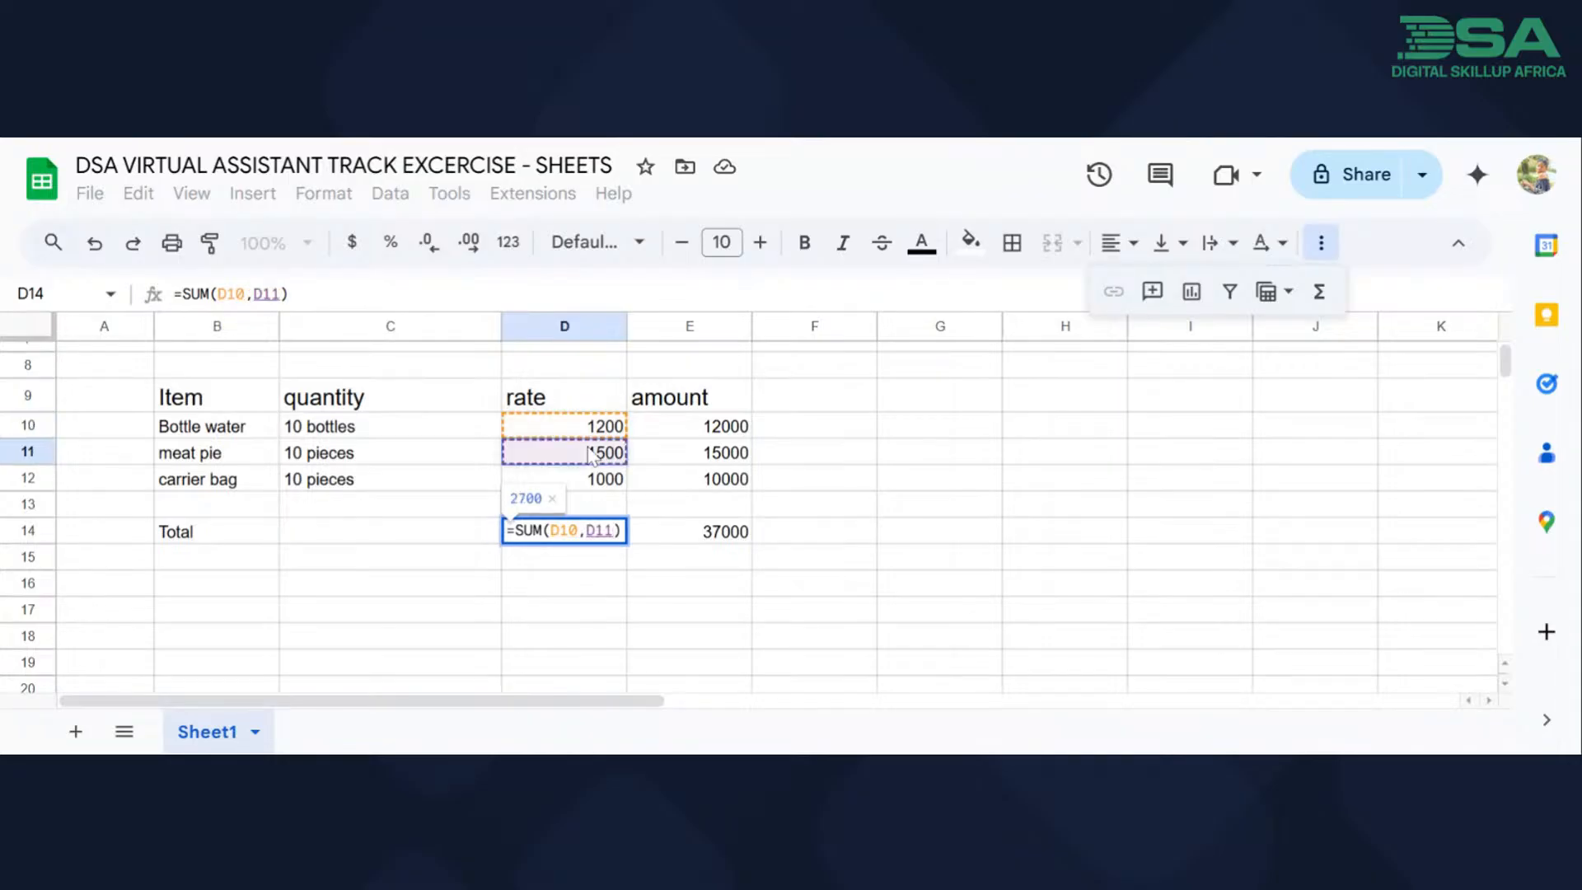
text(,)
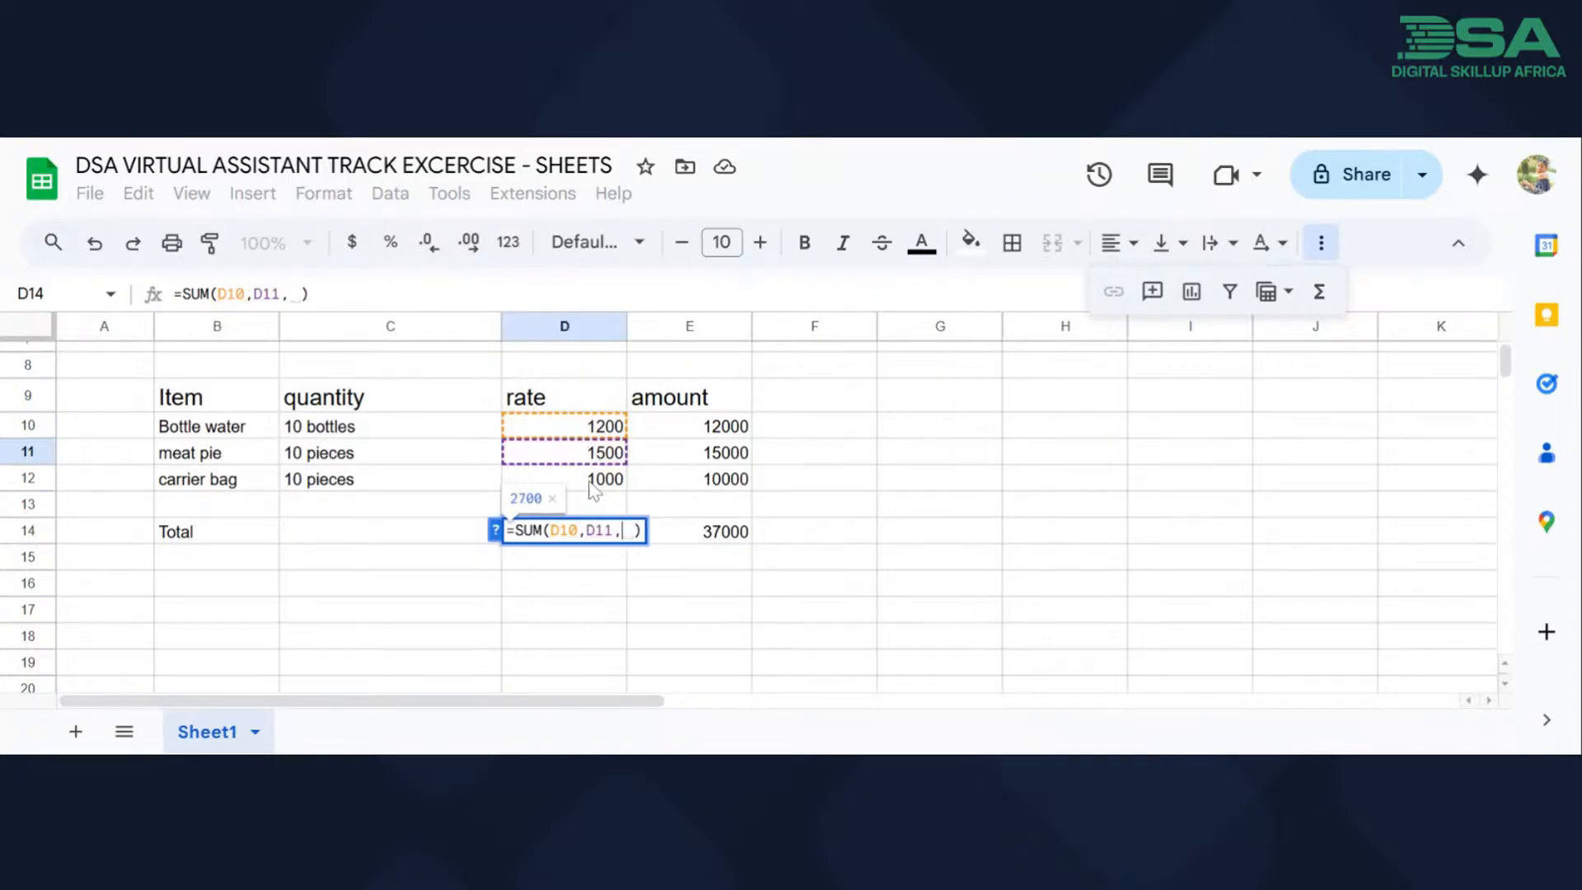
click(593, 486)
key(Return)
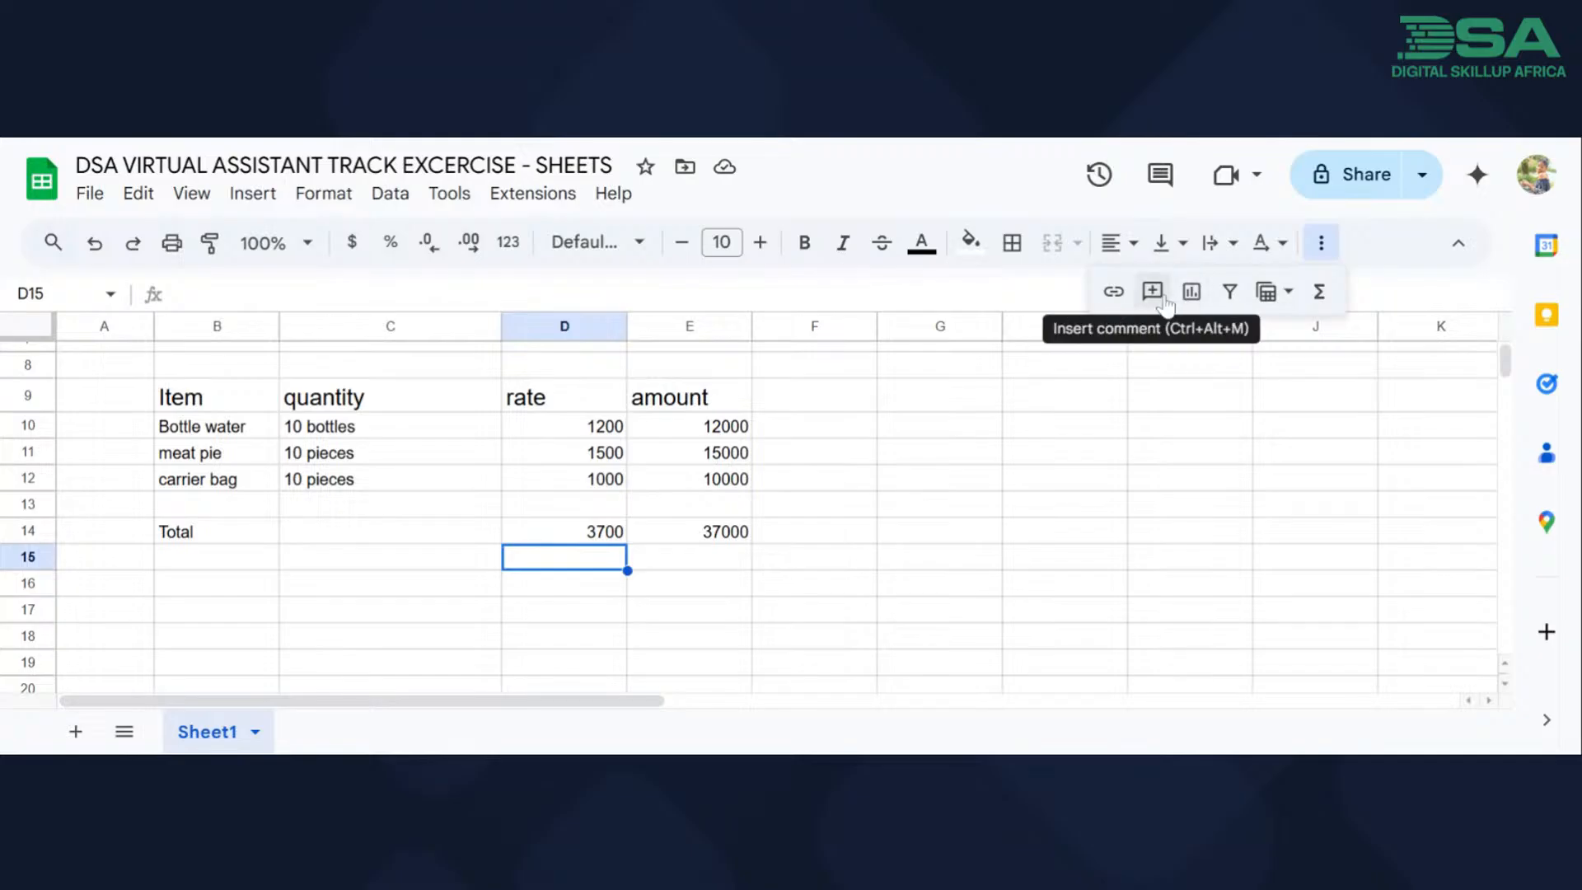
Insert a column chart of rate and amount per item from ranges B9:B14 and D9:E14, and close the chart editor.
click(1195, 293)
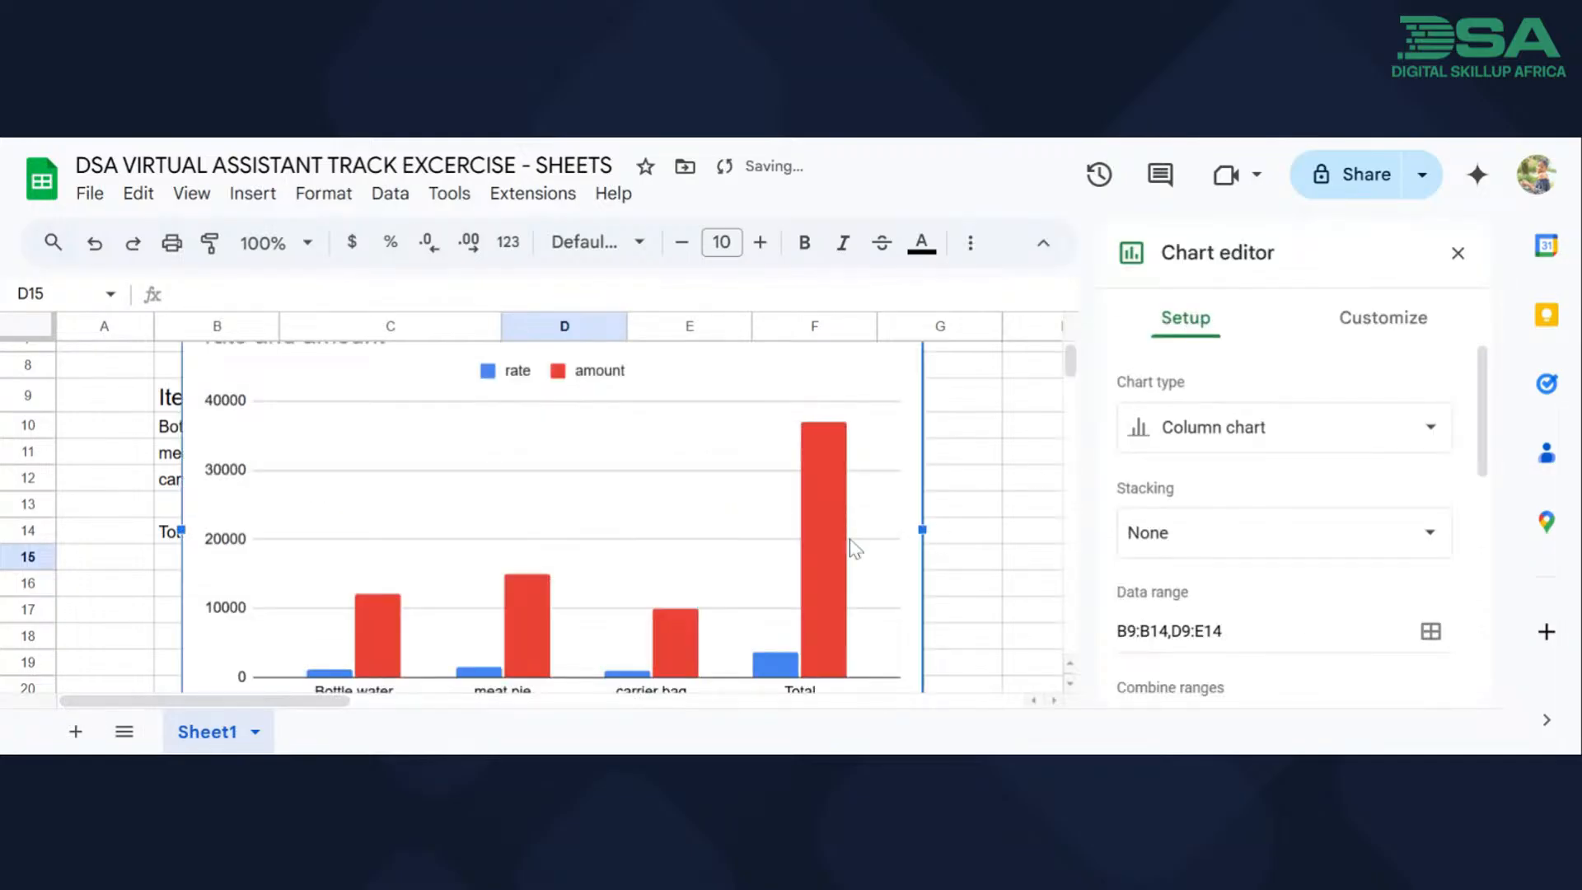
scroll(635, 596, up, 3)
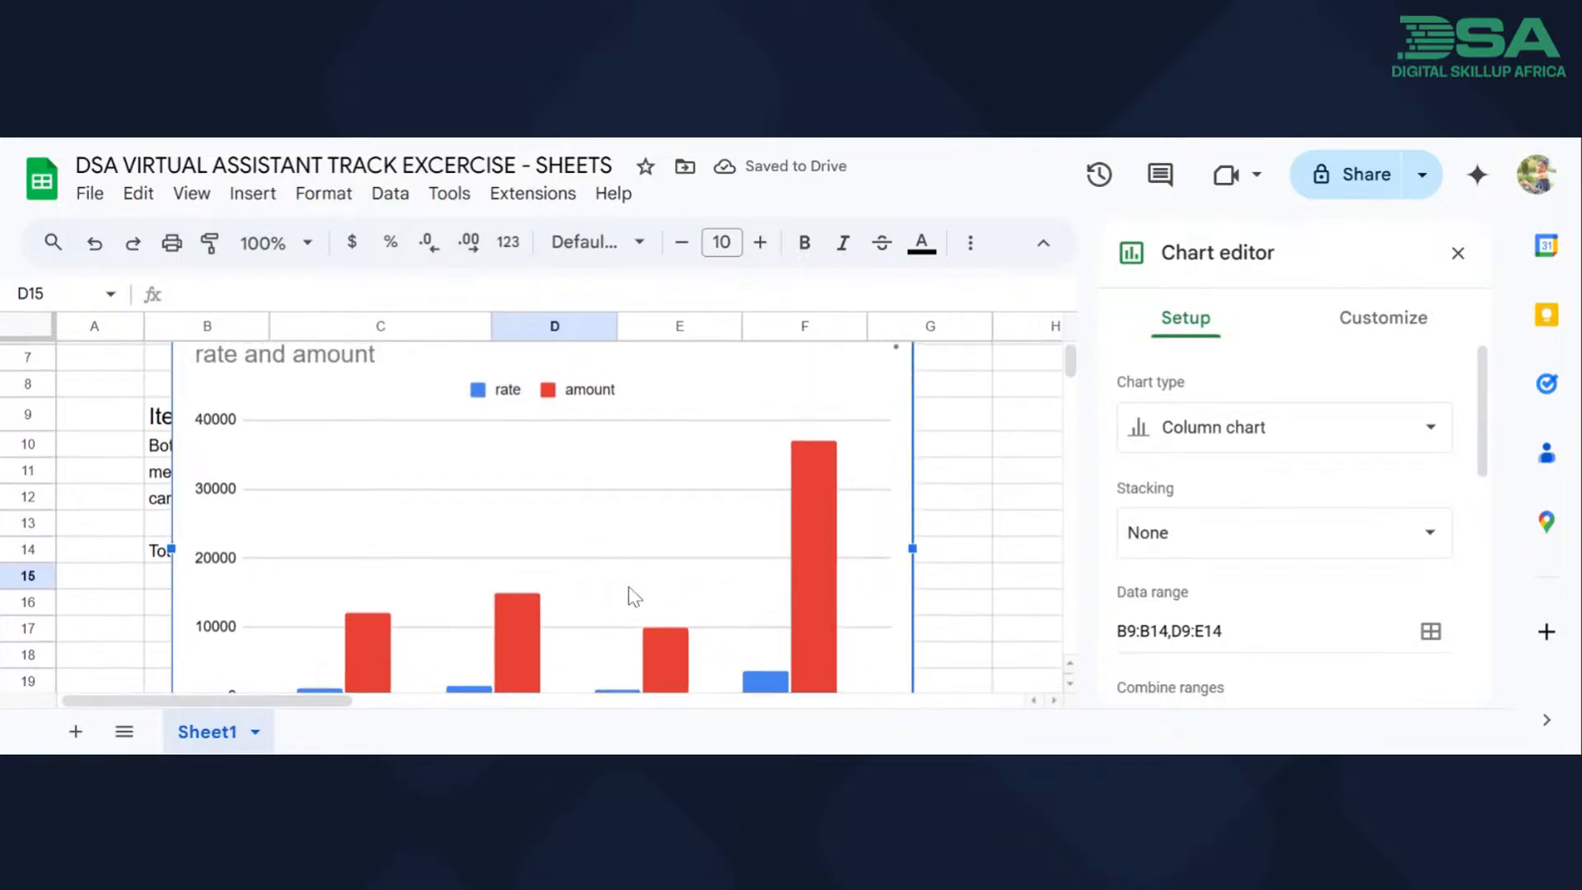
scroll(742, 458, up, 3)
scroll(742, 458, down, 3)
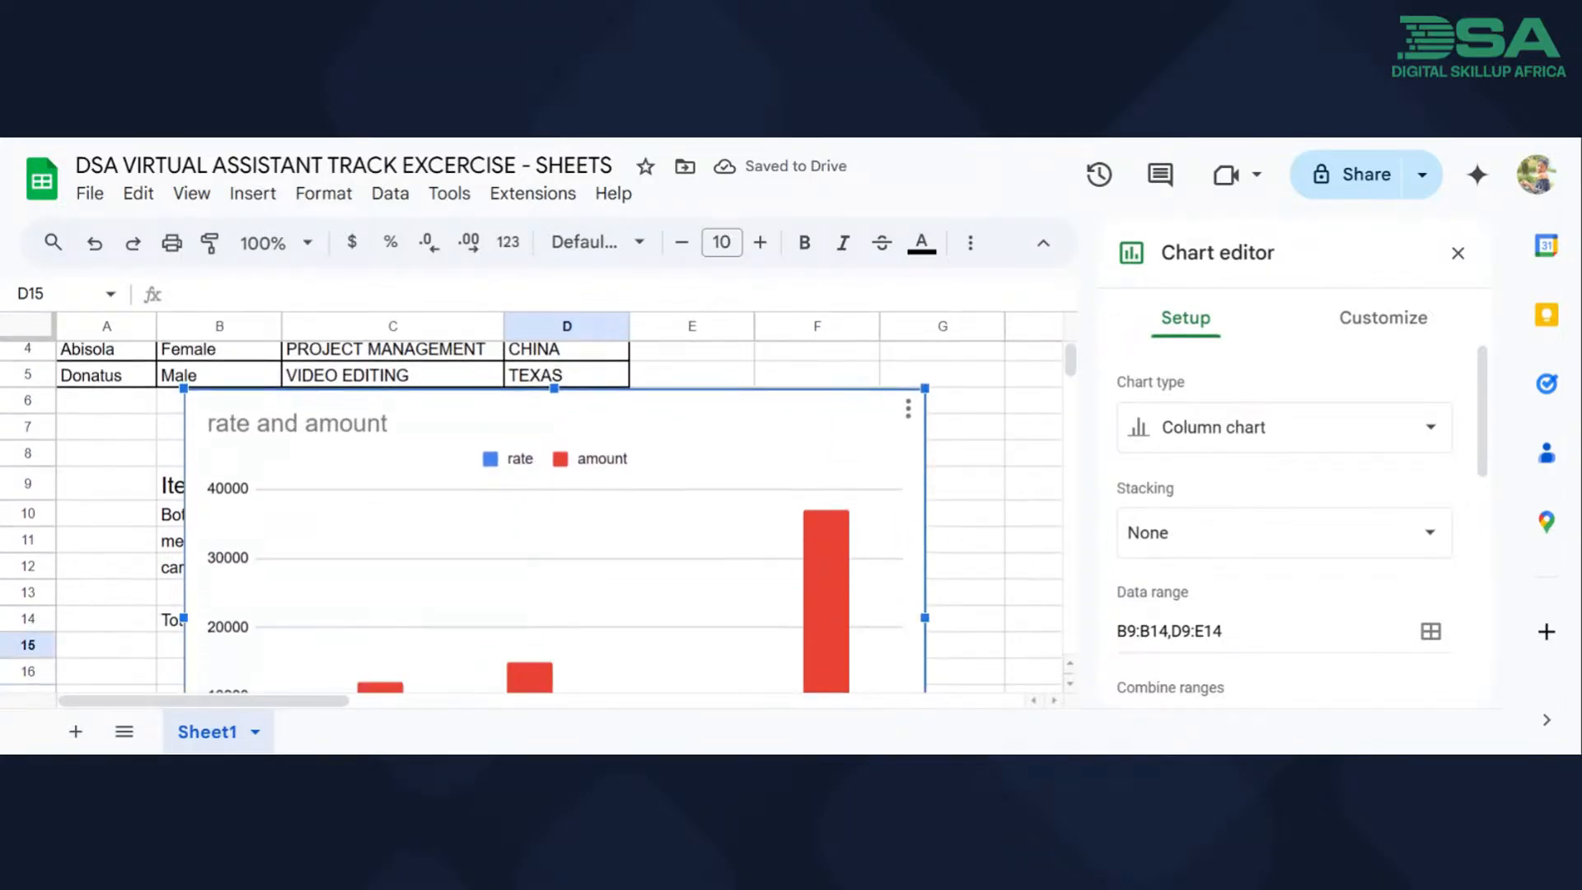
click(770, 364)
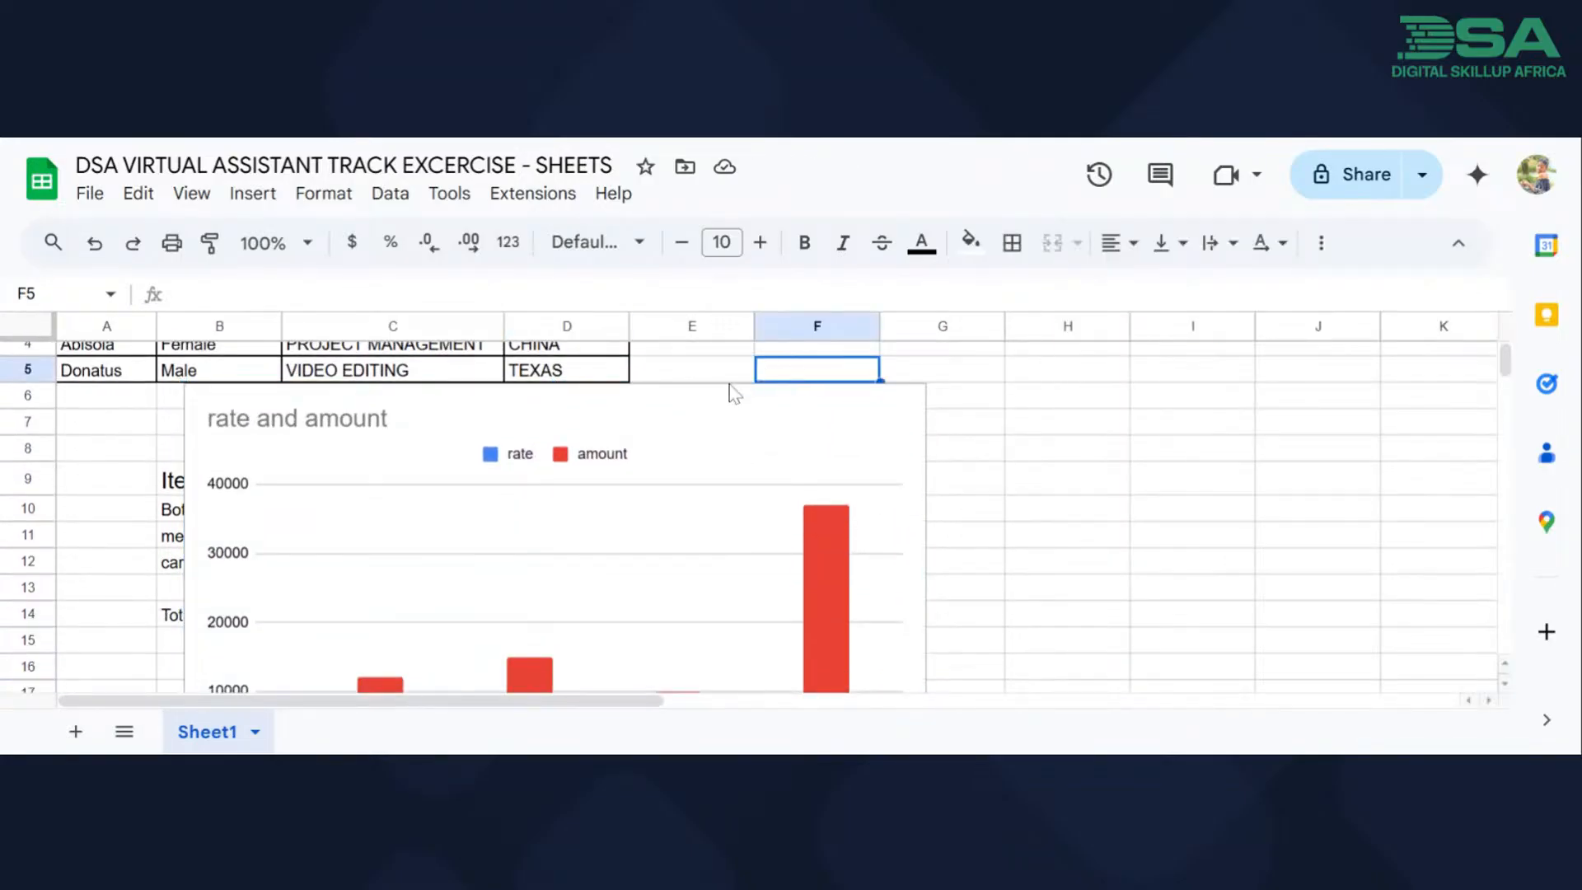
Shrink the rate and amount chart and place it beside the second table, spanning about columns F to J.
click(801, 499)
scroll(861, 497, down, 1)
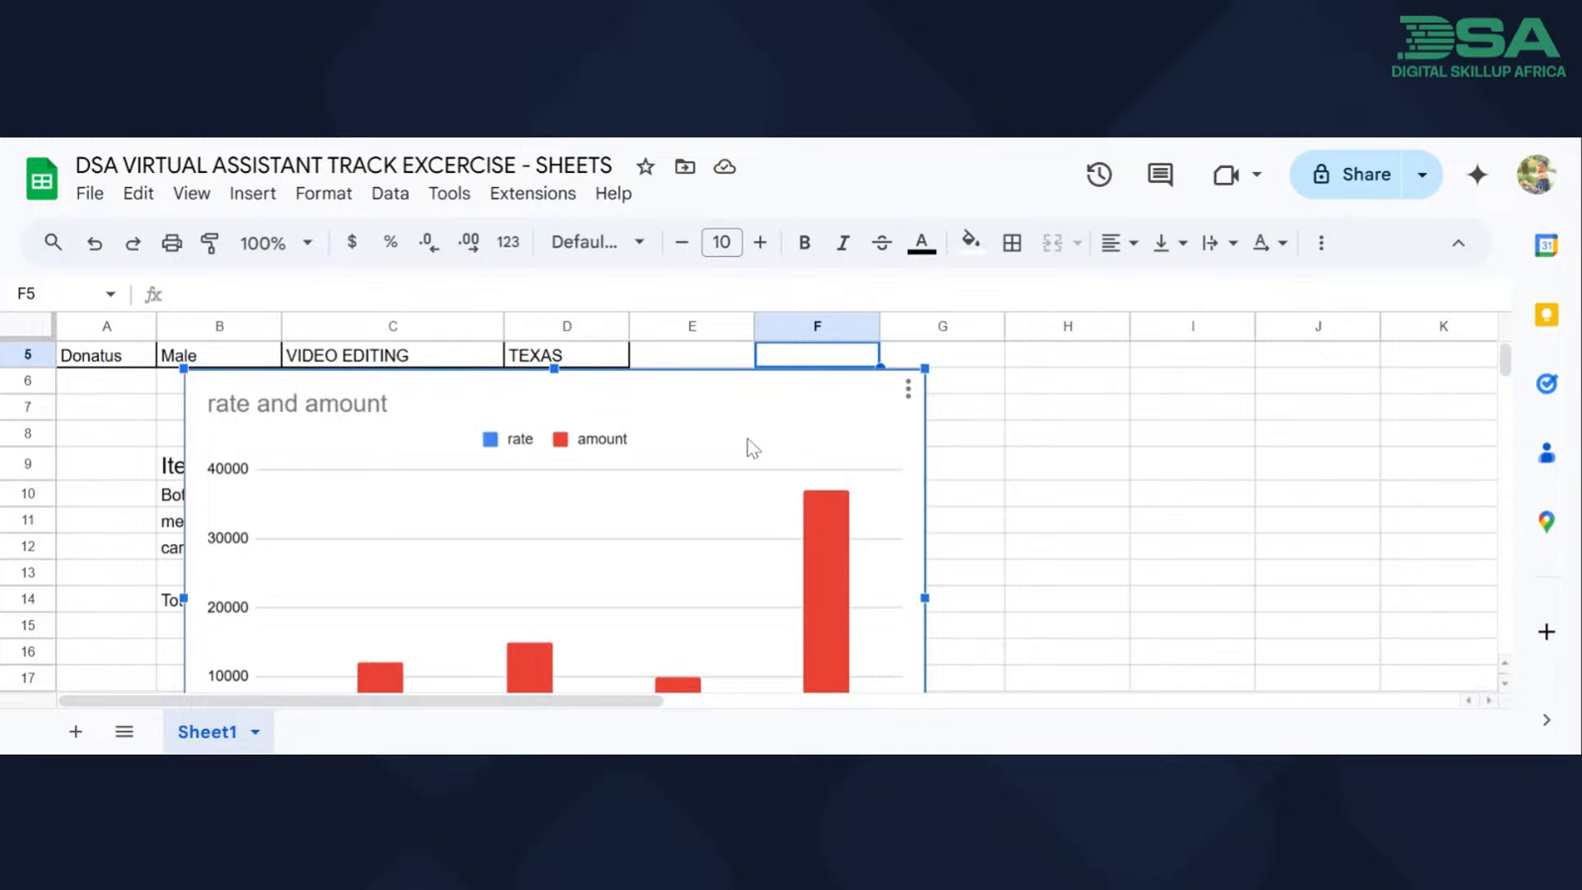
drag(748, 441, 1090, 411)
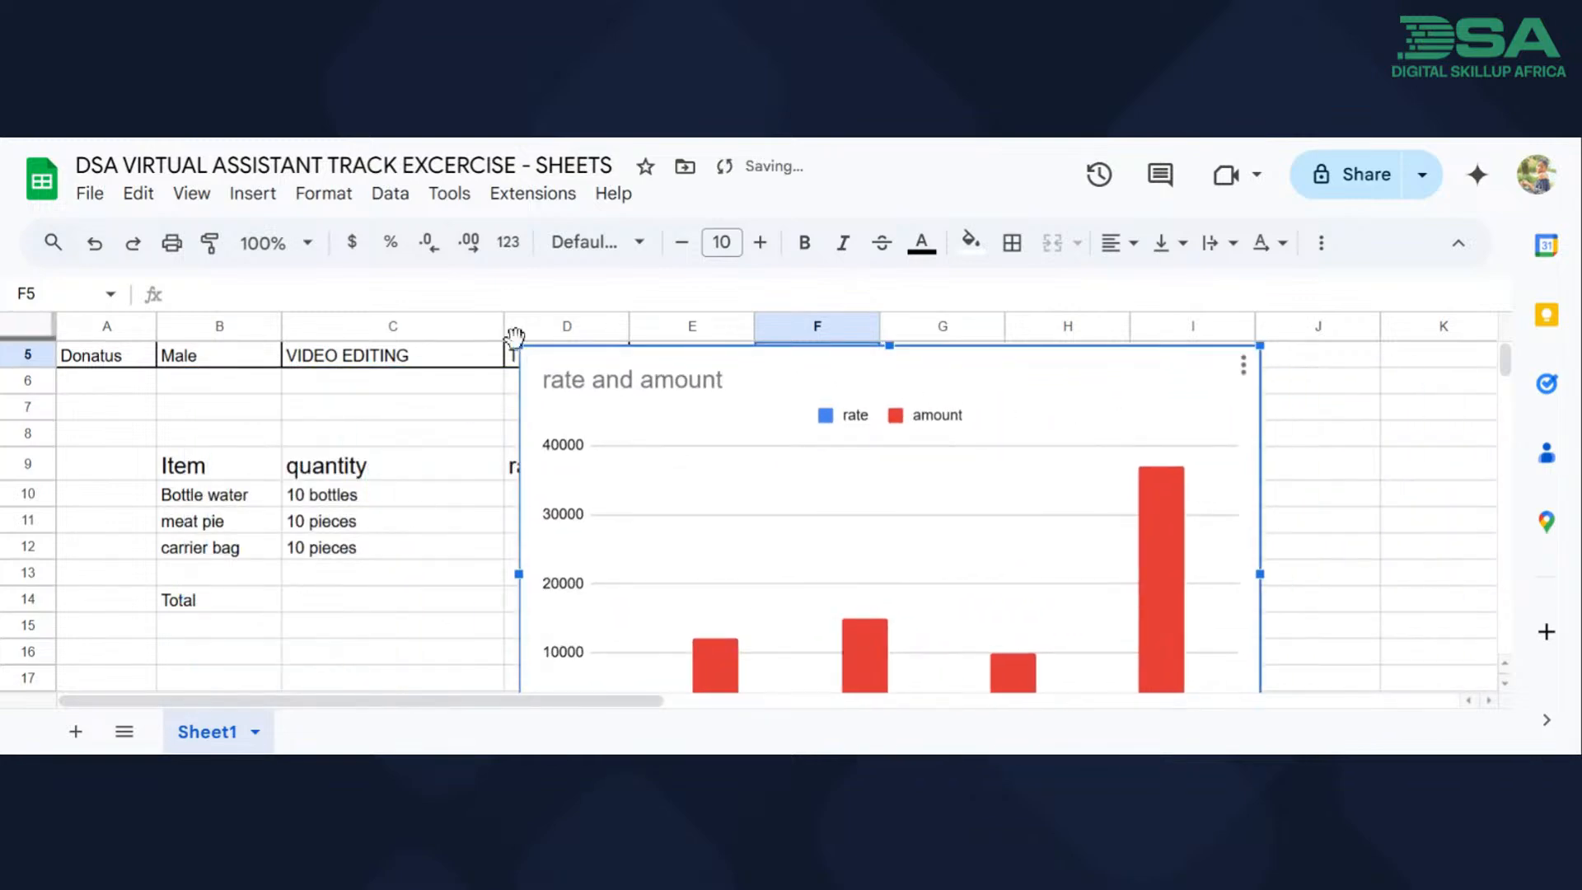
drag(521, 346, 934, 482)
drag(1014, 412, 1091, 376)
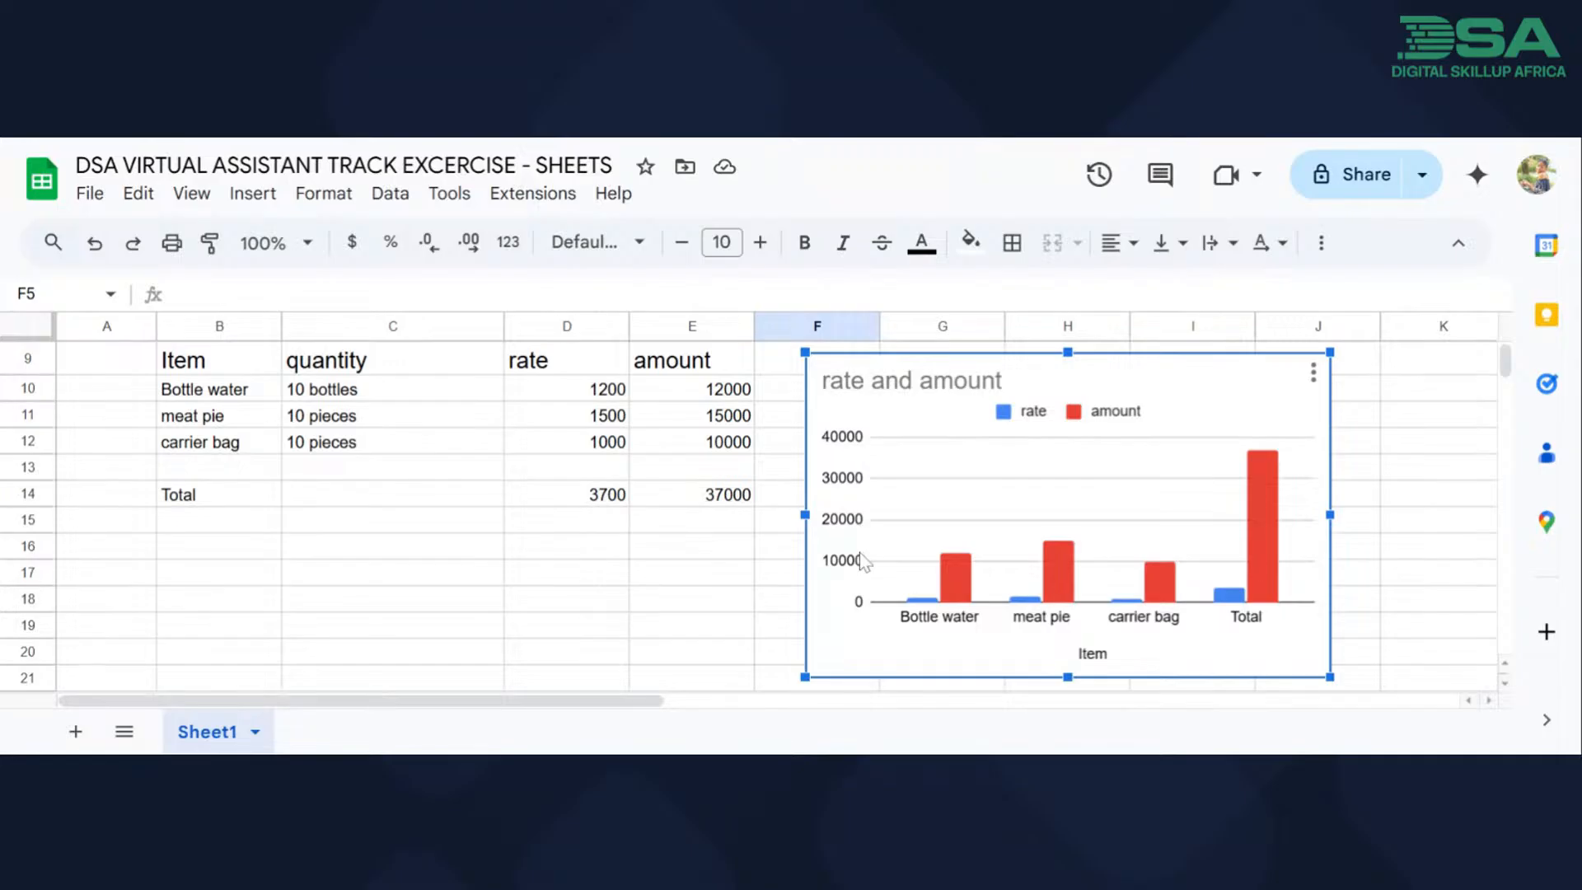
Create a filter at cell F5 in column F.
click(1318, 247)
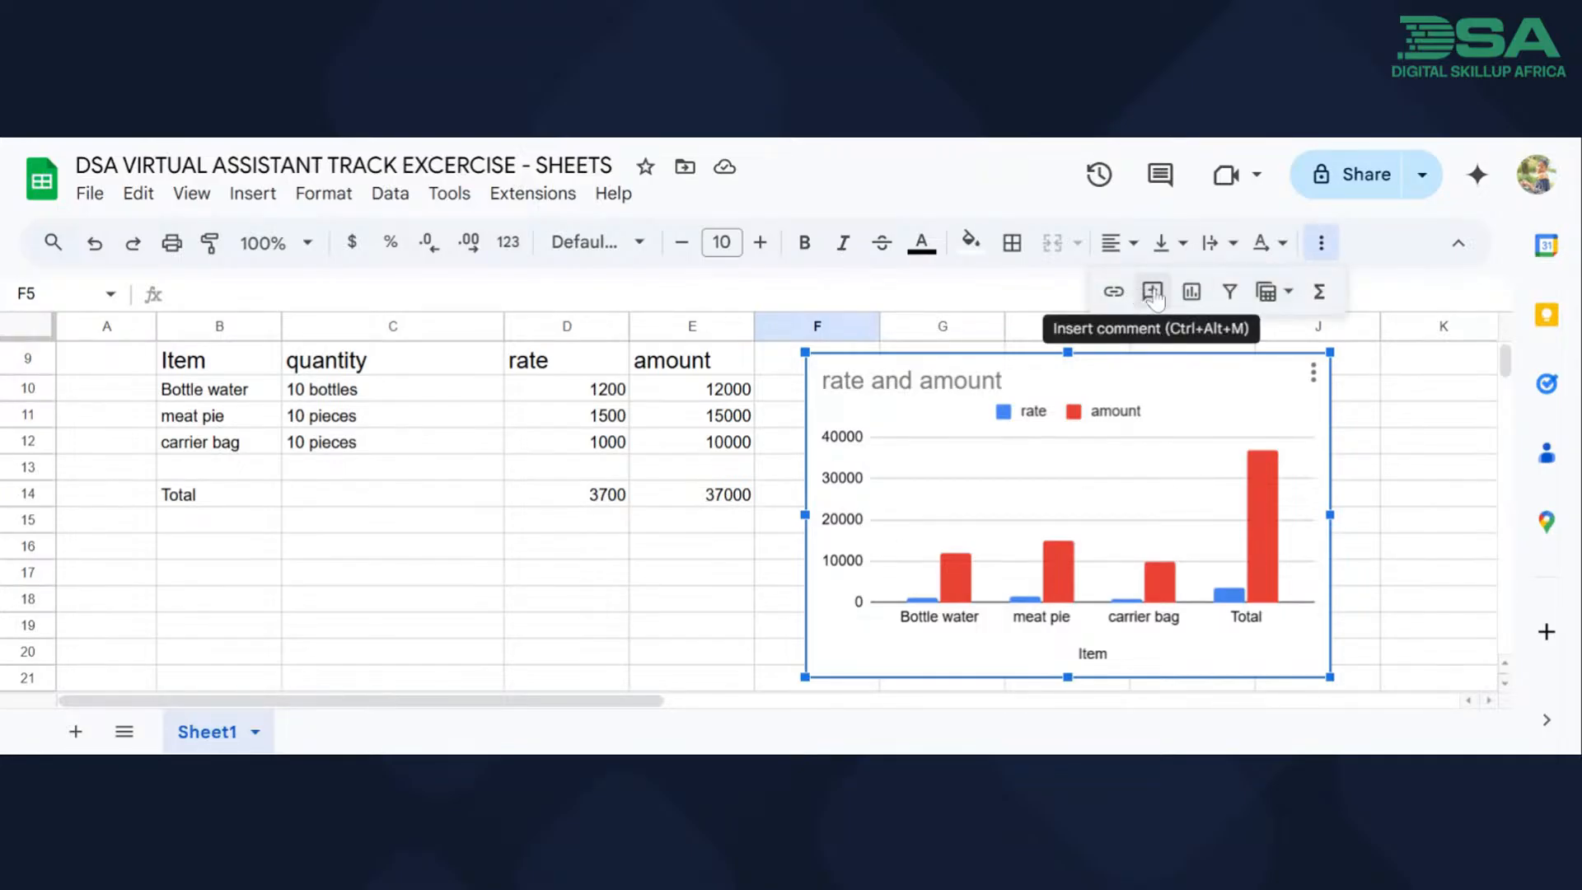
click(1267, 297)
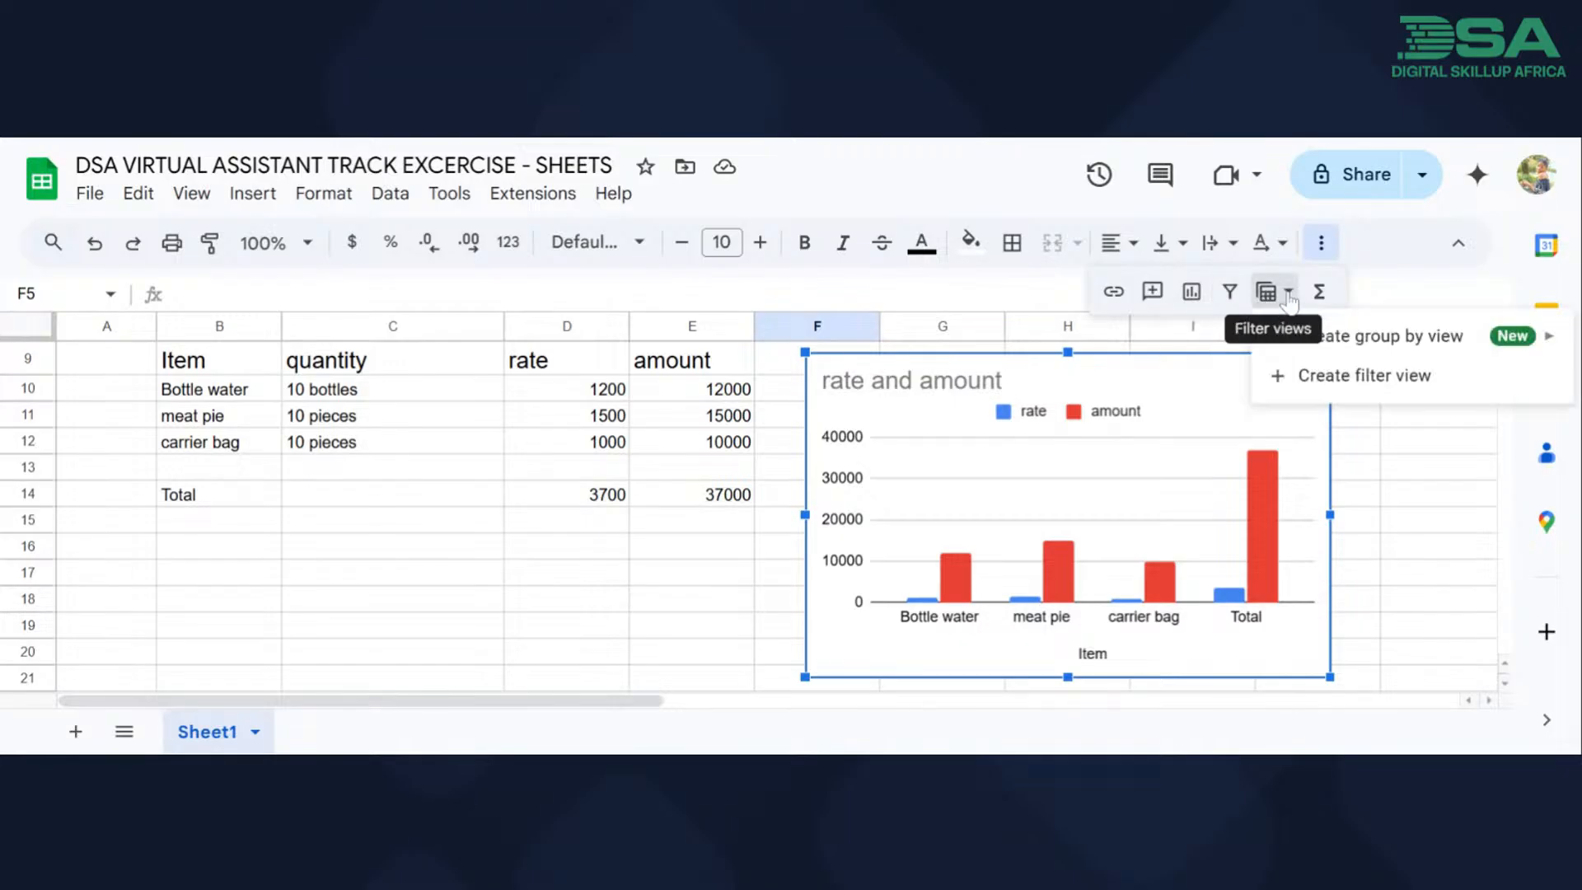
click(1230, 292)
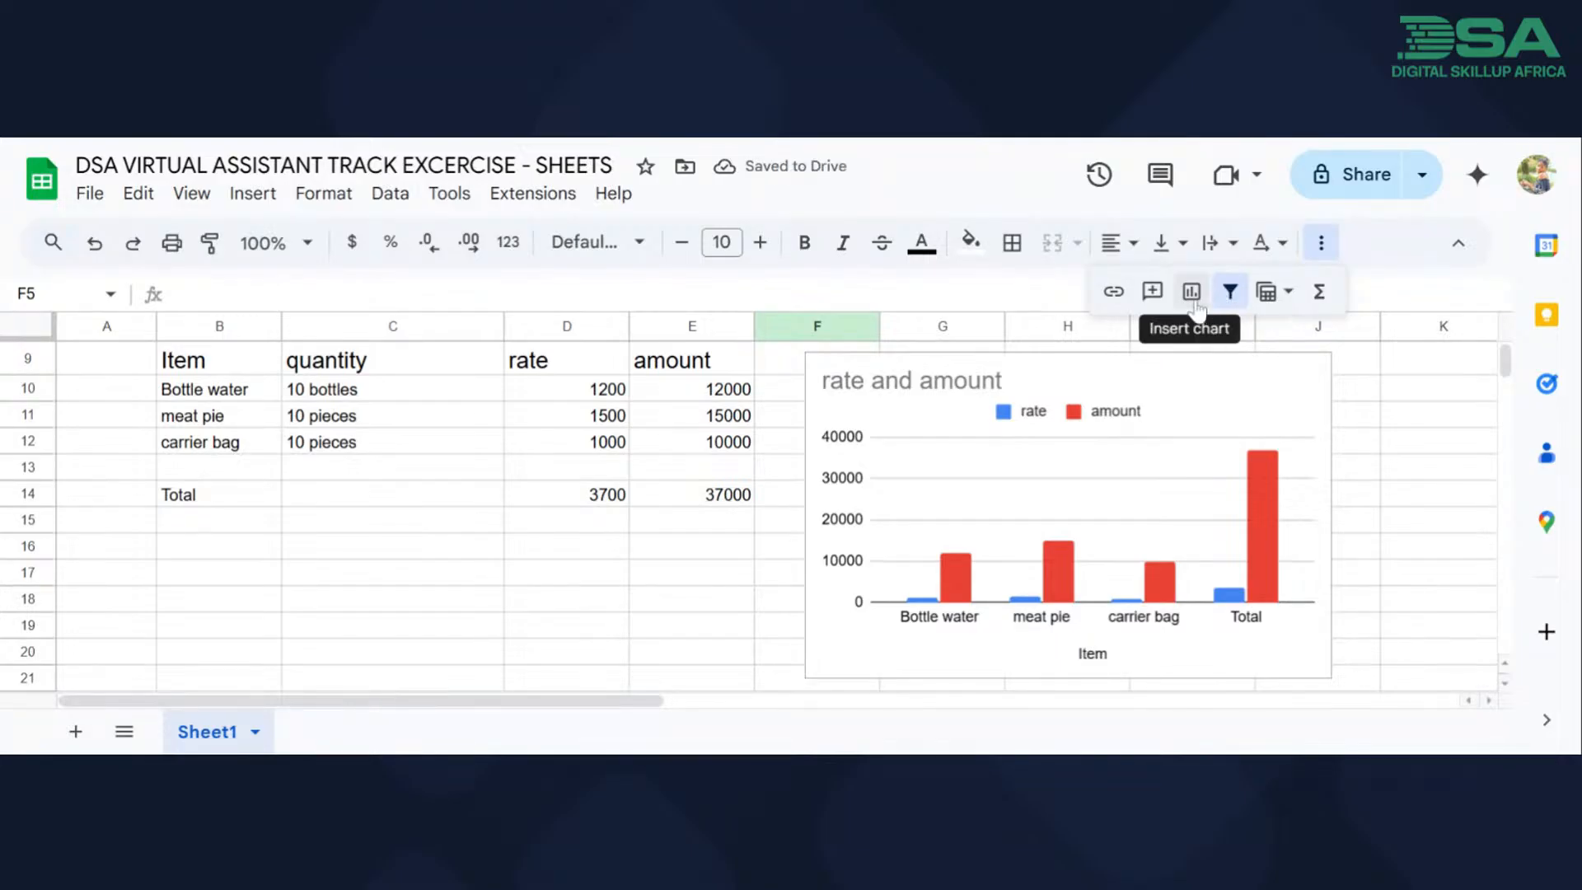
scroll(540, 457, up, 5)
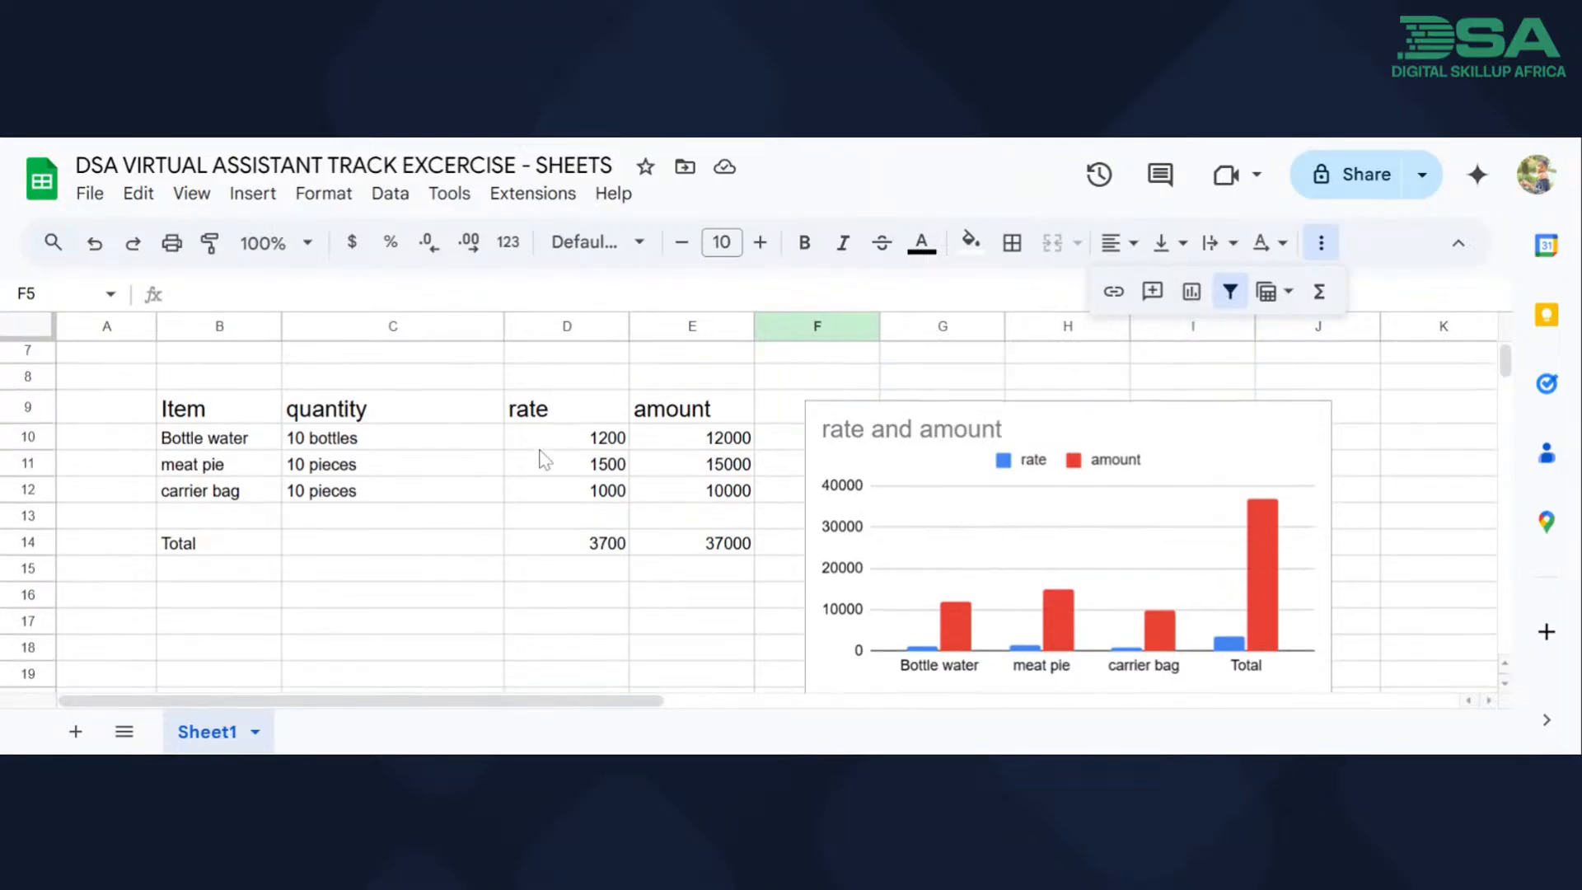